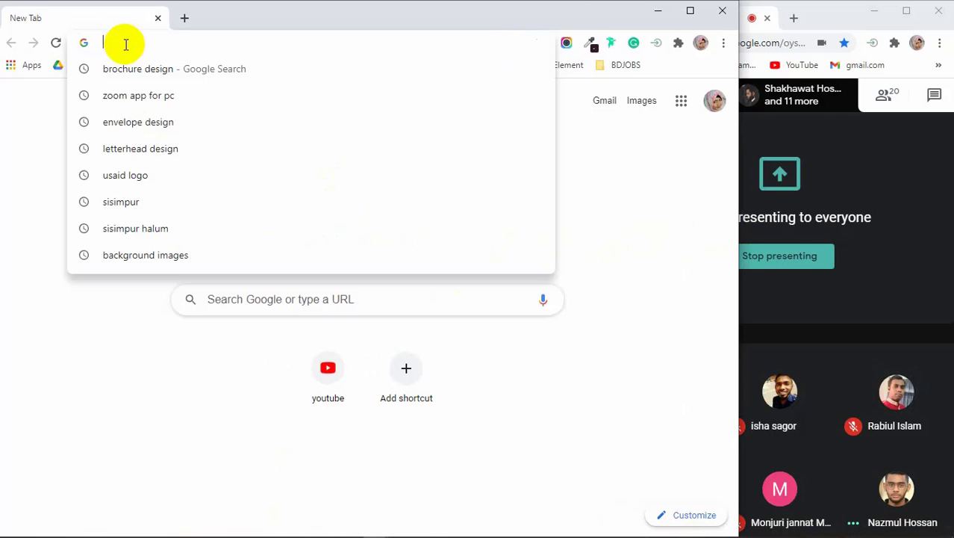
Step: Search the web for "brochure design" and skim the results
text(br)
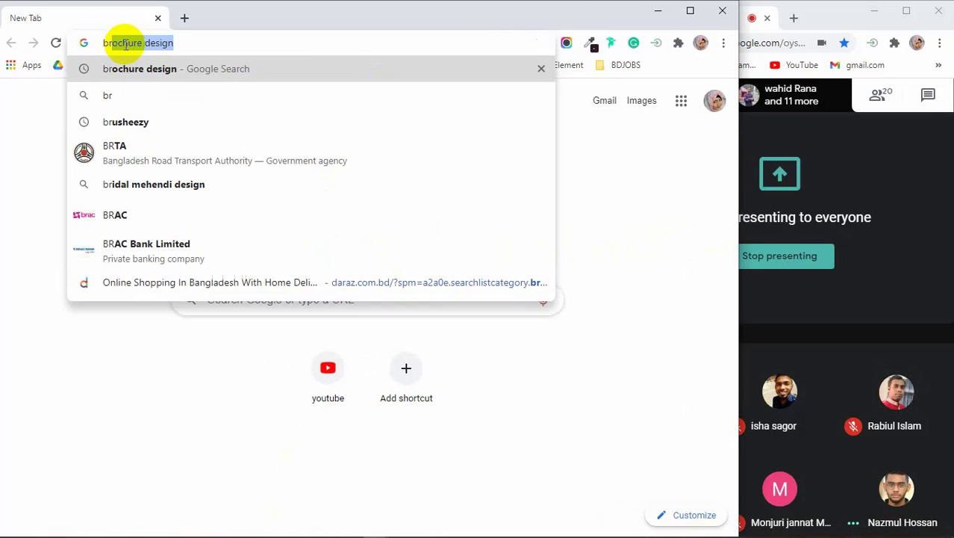
key(Return)
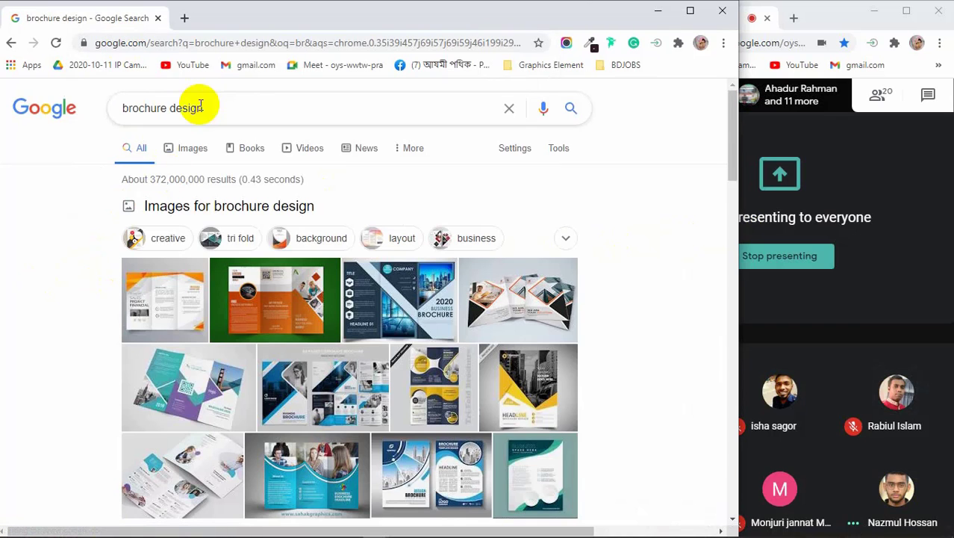
scroll(117, 359, down, 5)
scroll(93, 357, down, 1)
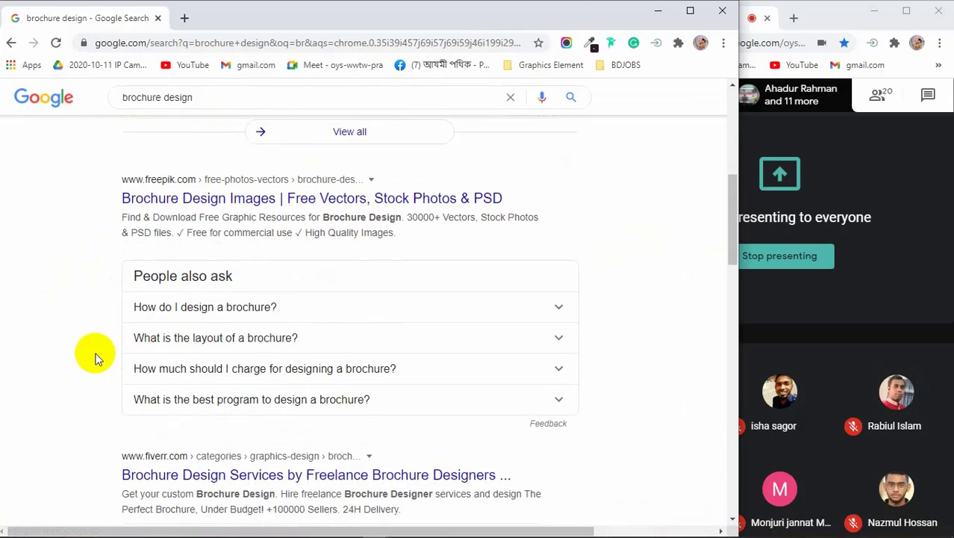
scroll(55, 357, up, 6)
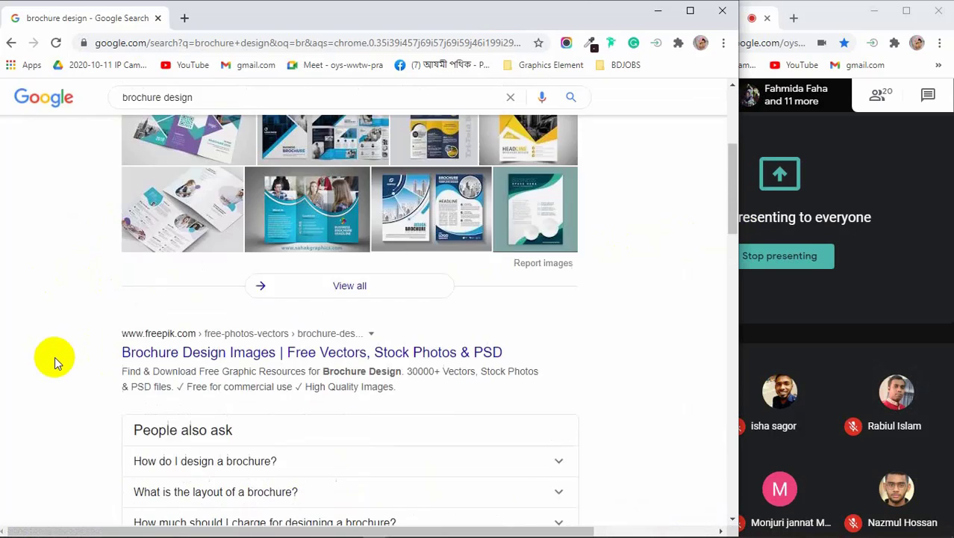
Step: Change the search query to "what is brochure design" and run it
click(123, 107)
text(what )
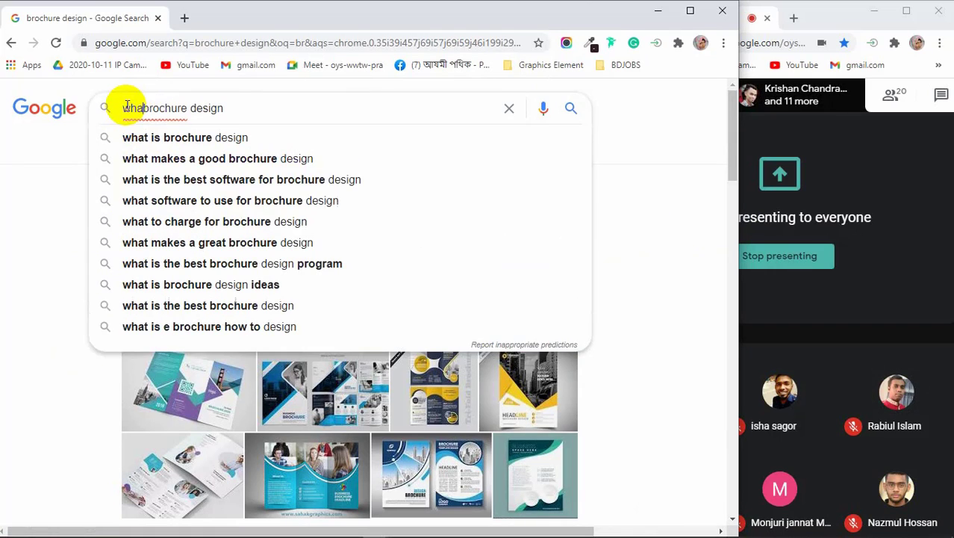
text(is)
key(Return)
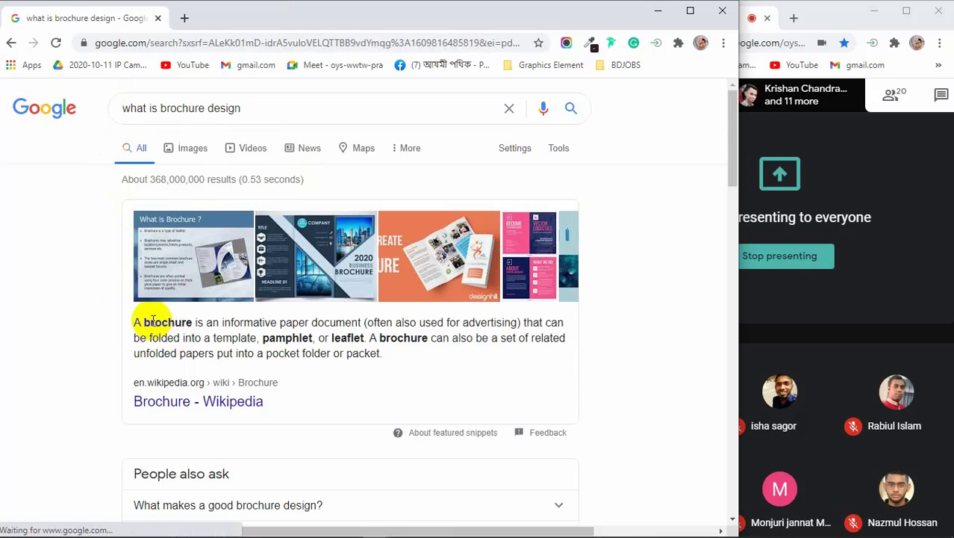
Step: Read the featured Wikipedia definition of a brochure, highlighting its key phrases, and skim the related questions and results below it
drag(133, 321, 408, 360)
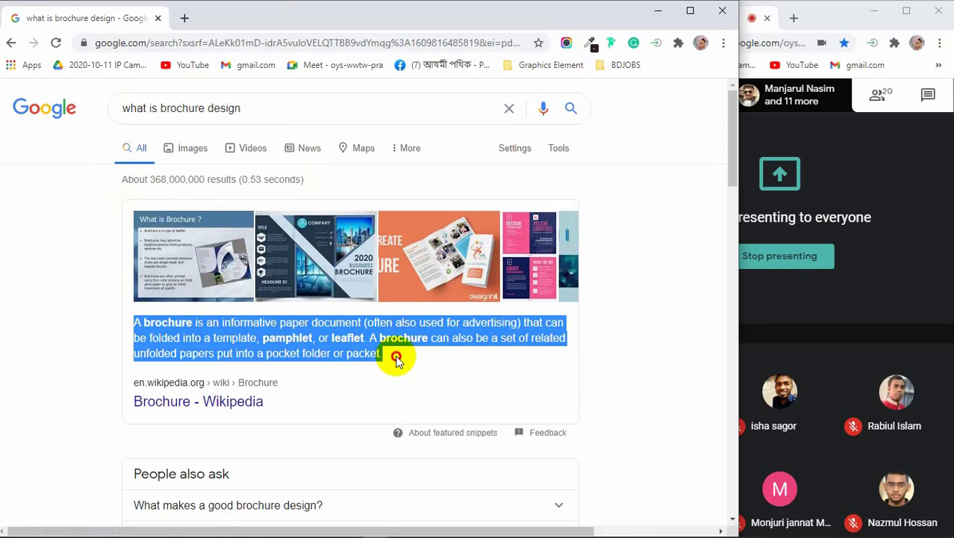
click(394, 355)
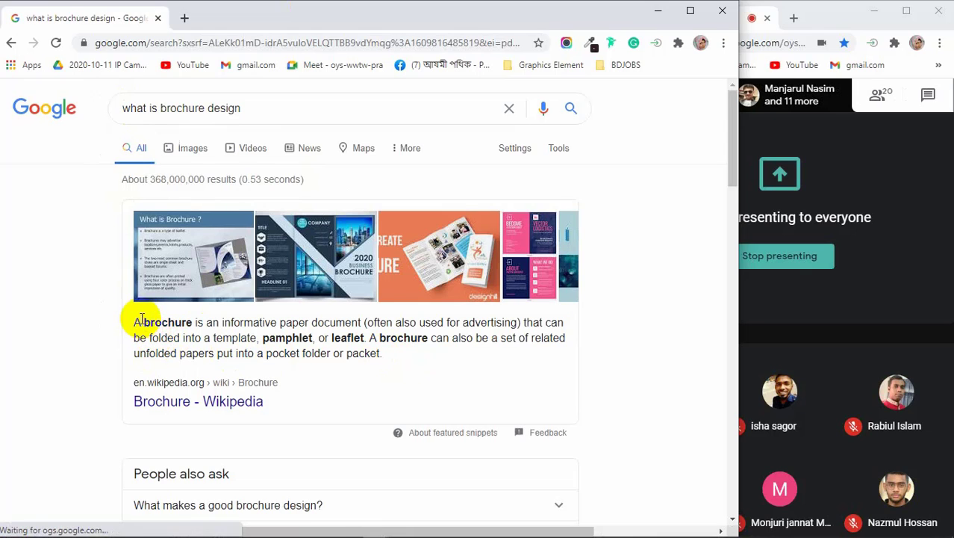
drag(139, 322, 307, 322)
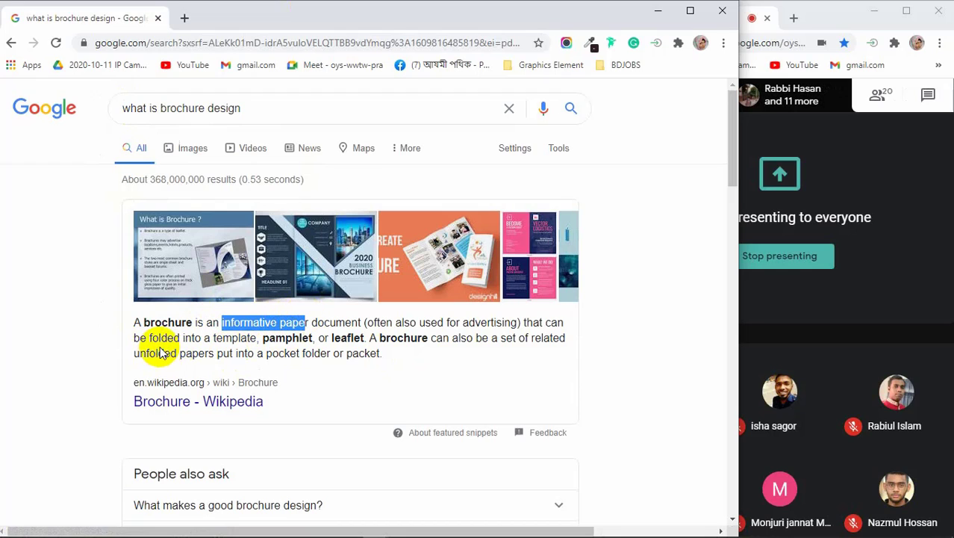
double_click(553, 322)
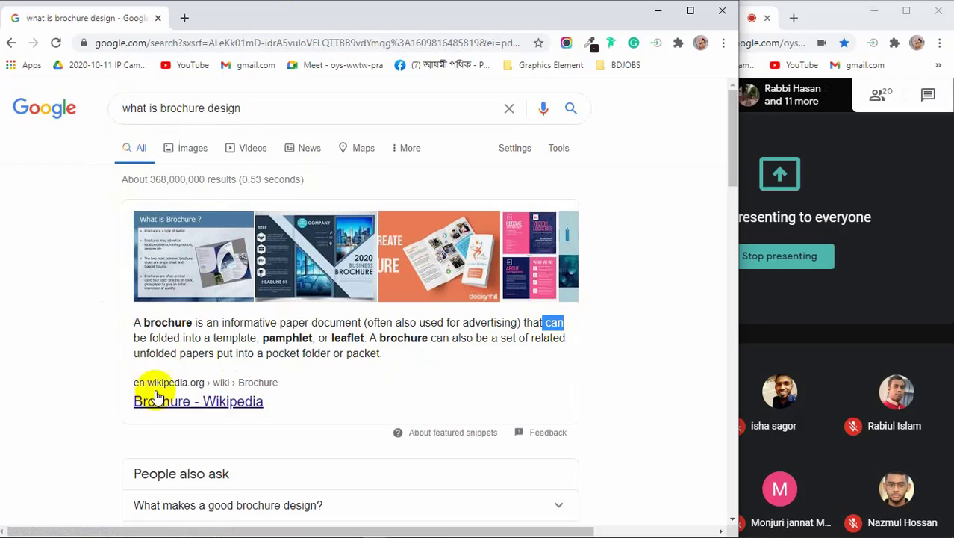
click(155, 337)
drag(155, 338, 180, 338)
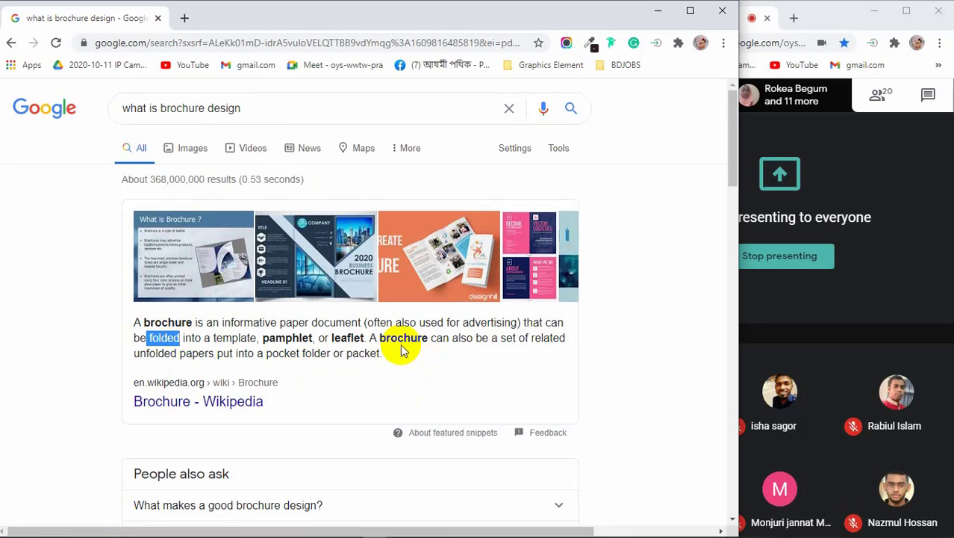
drag(388, 337, 507, 337)
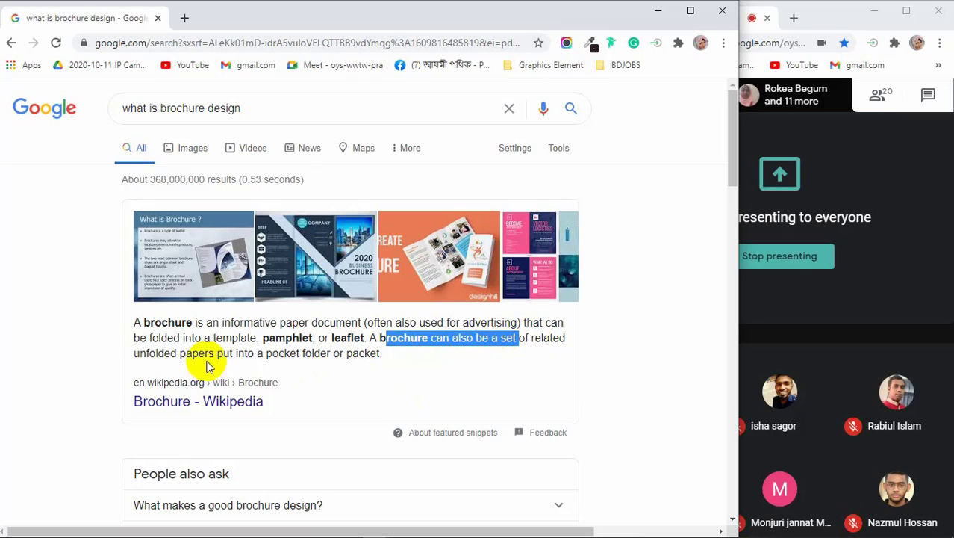
drag(138, 352, 356, 359)
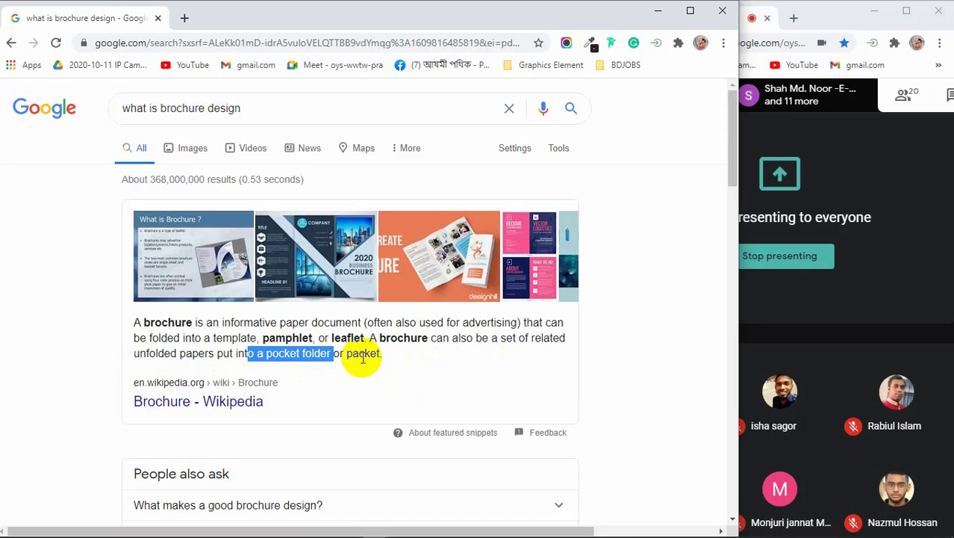
scroll(363, 360, down, 2)
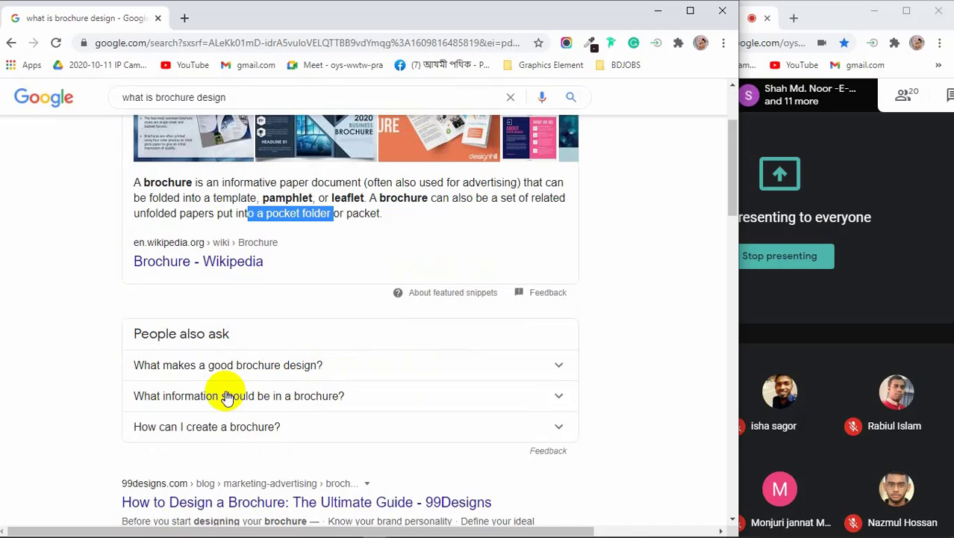
scroll(239, 383, down, 2)
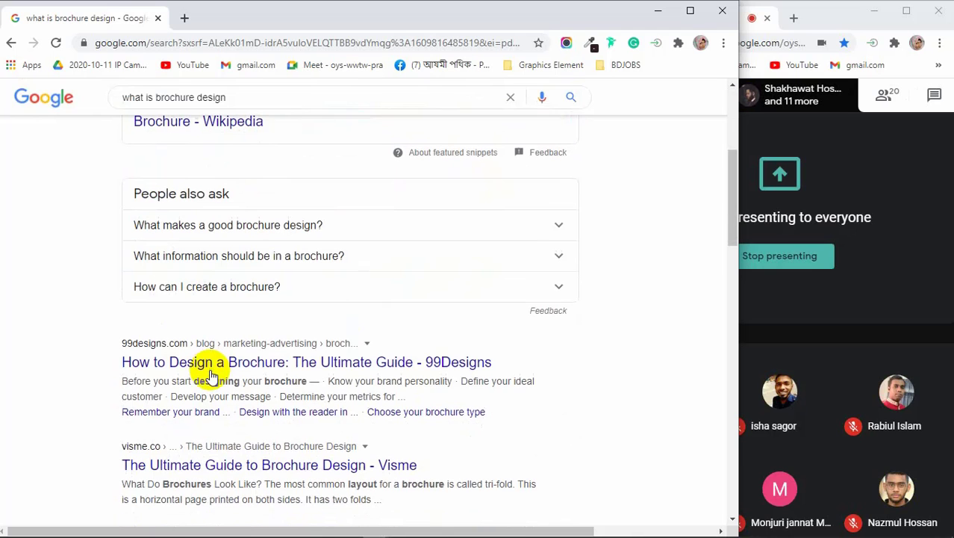
scroll(70, 380, up, 4)
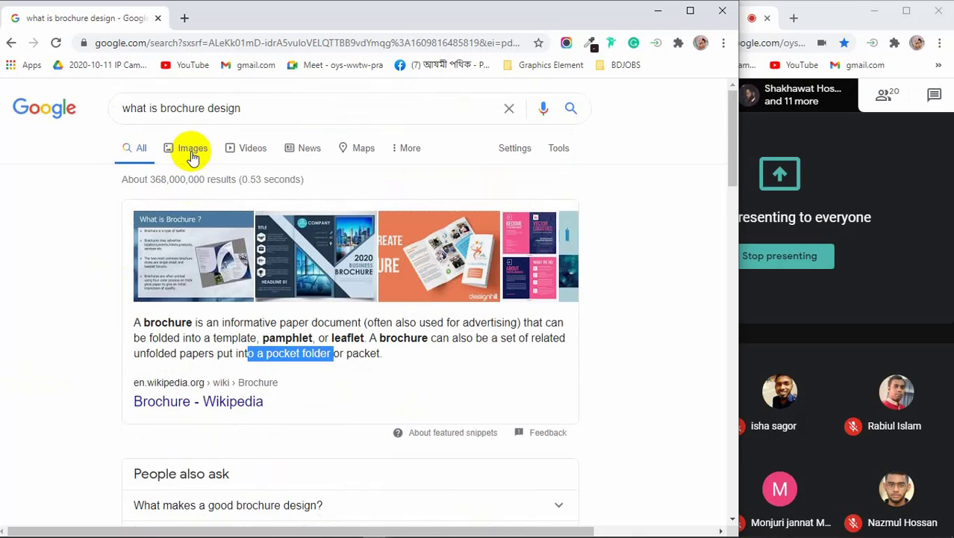
Step: Remove "what is" from the query, search for "brochure design" again and switch to image results
drag(163, 104, 112, 112)
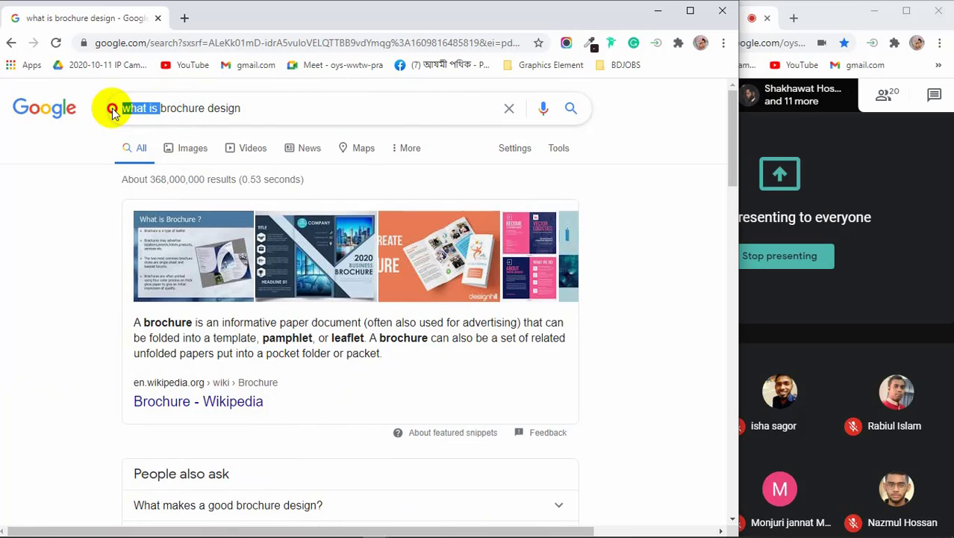
key(Return)
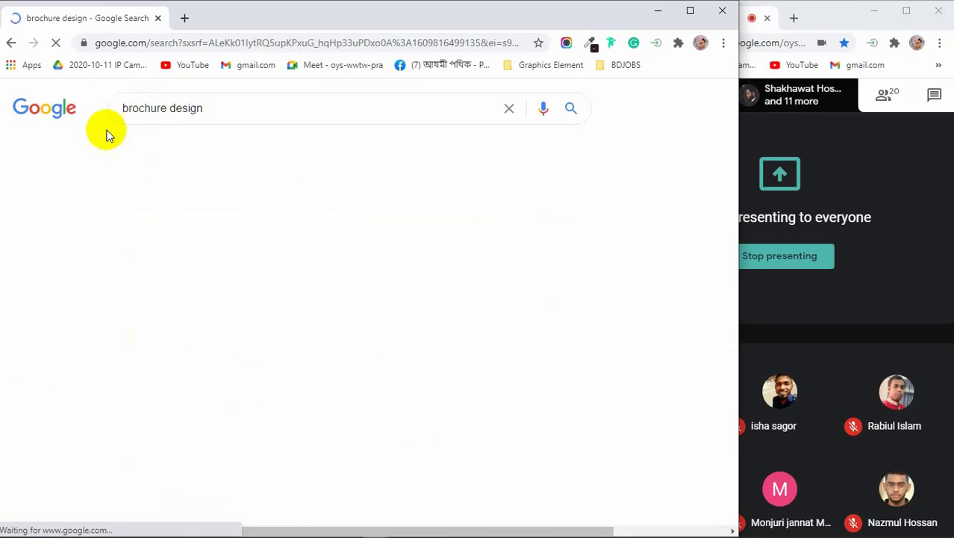
click(191, 149)
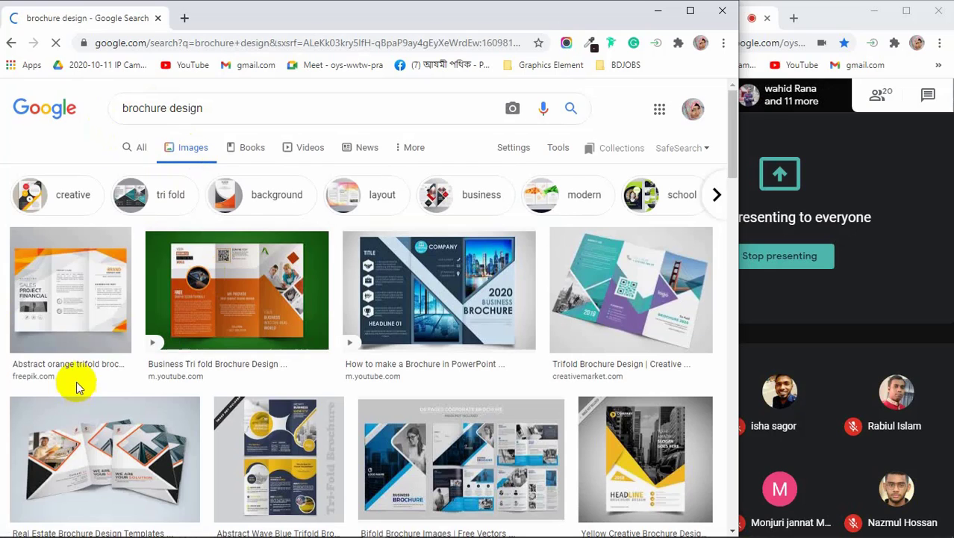
Step: Preview the business tri-fold, real estate, PowerPoint and Creative Market trifold brochure images, including the last one's related images
click(251, 301)
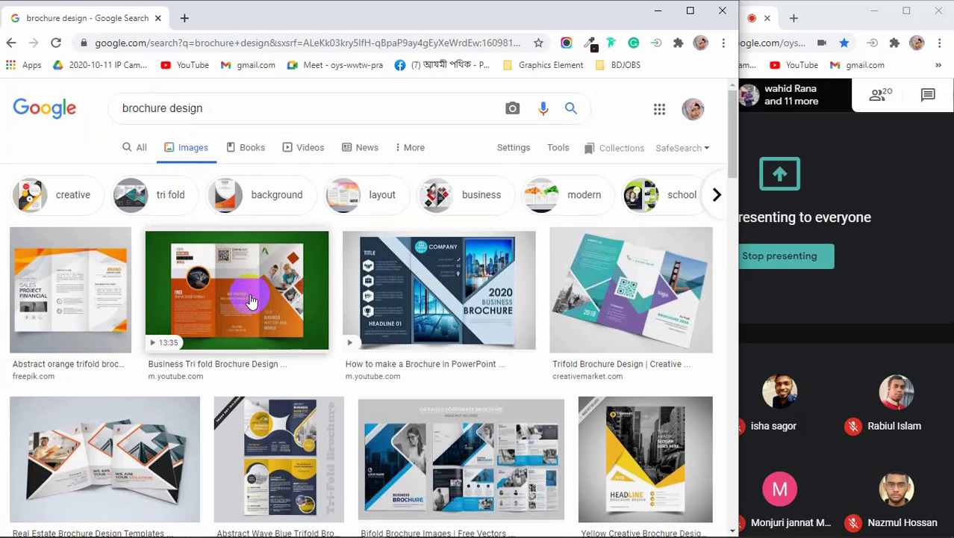
click(85, 458)
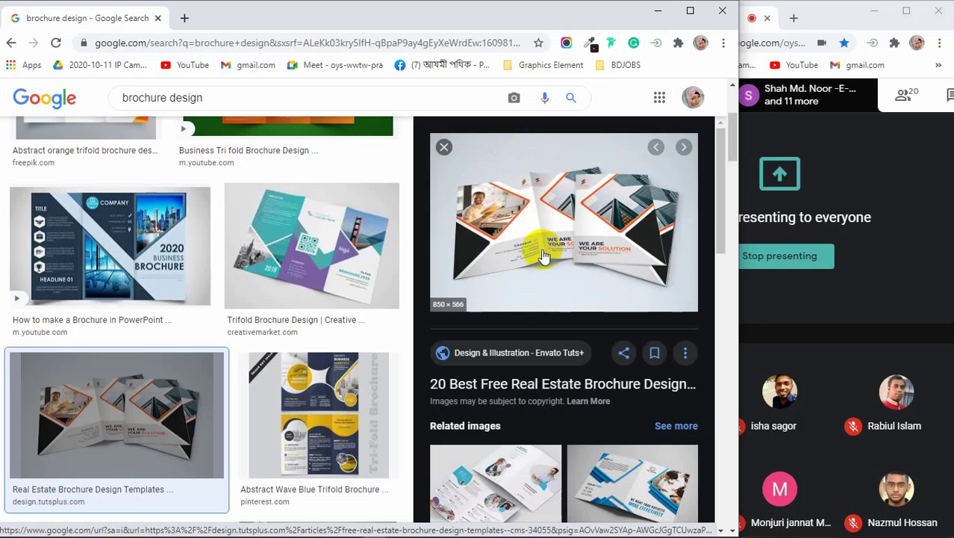
click(108, 242)
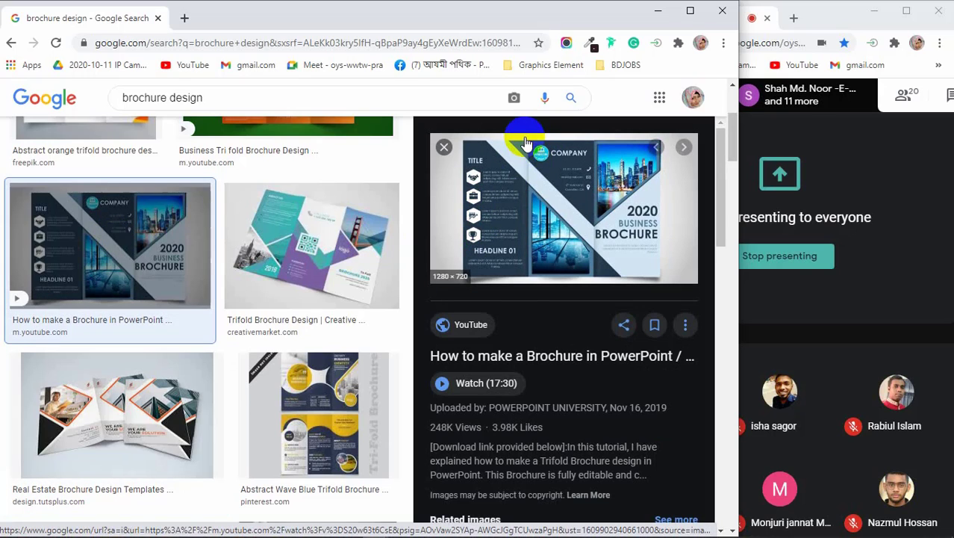
click(333, 229)
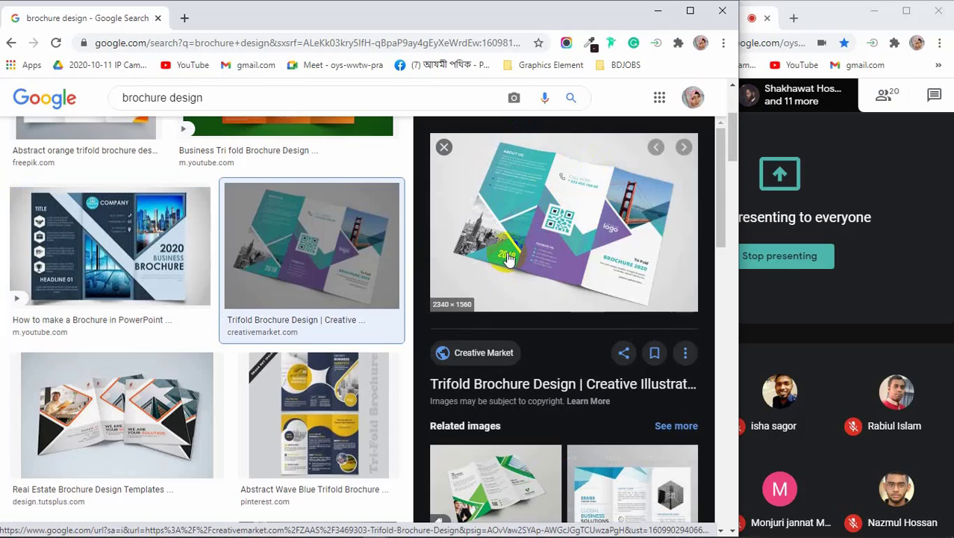
scroll(575, 255, down, 2)
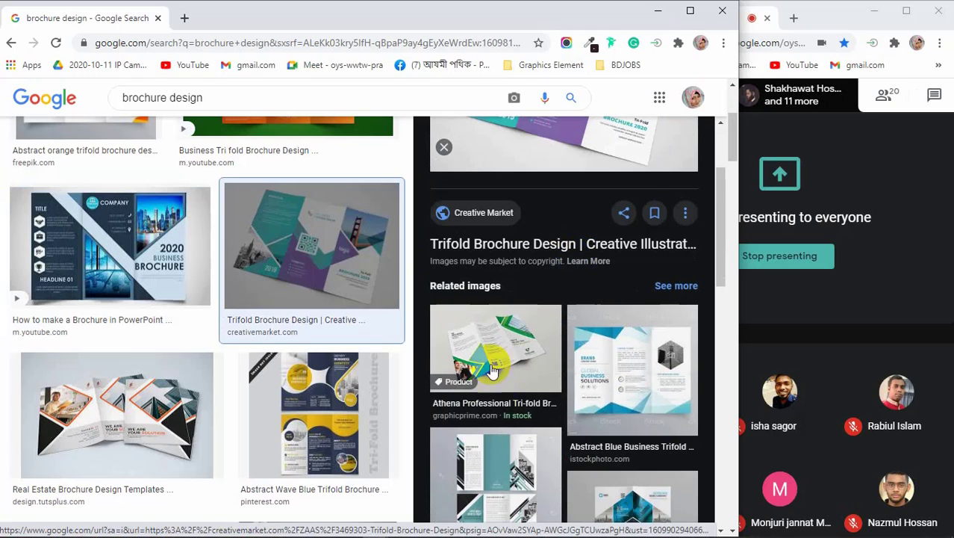
Step: Preview the Yellow Creative Brochure Design image from Vecteezy and examine its cover layout
scroll(252, 376, down, 3)
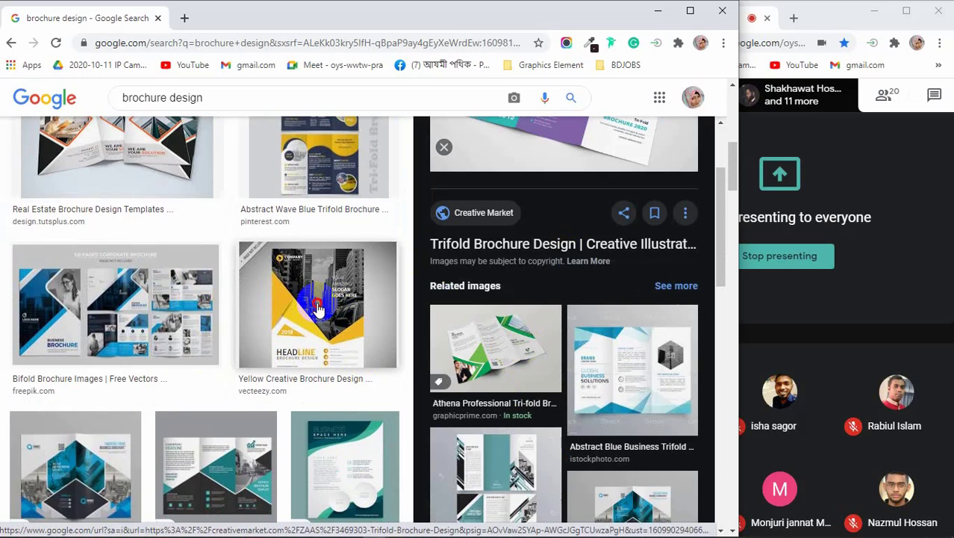
click(317, 308)
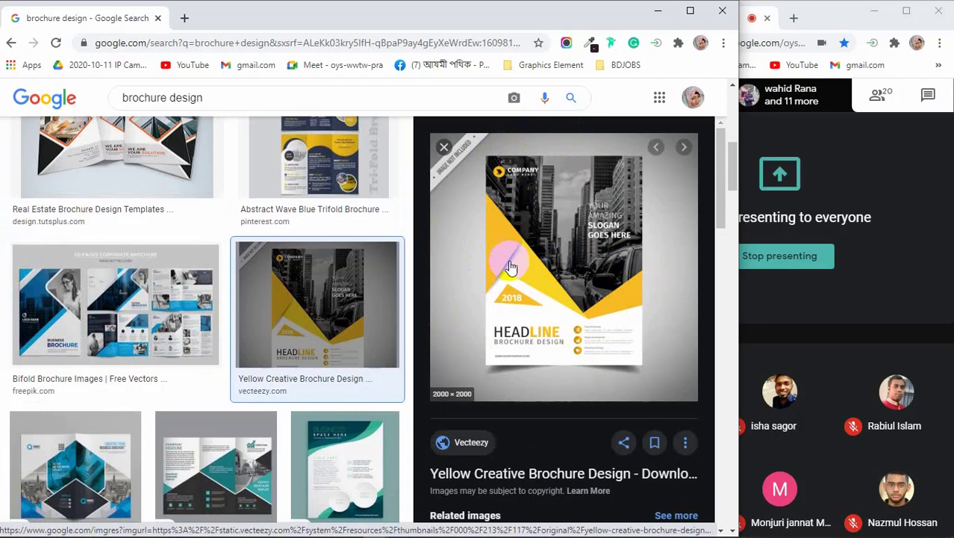
scroll(575, 259, down, 1)
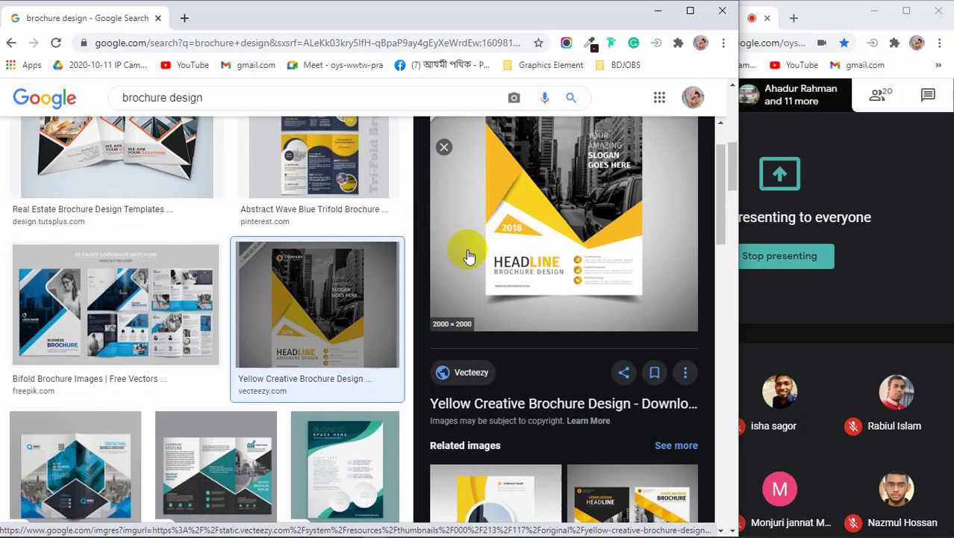
scroll(228, 284, down, 2)
scroll(230, 286, down, 1)
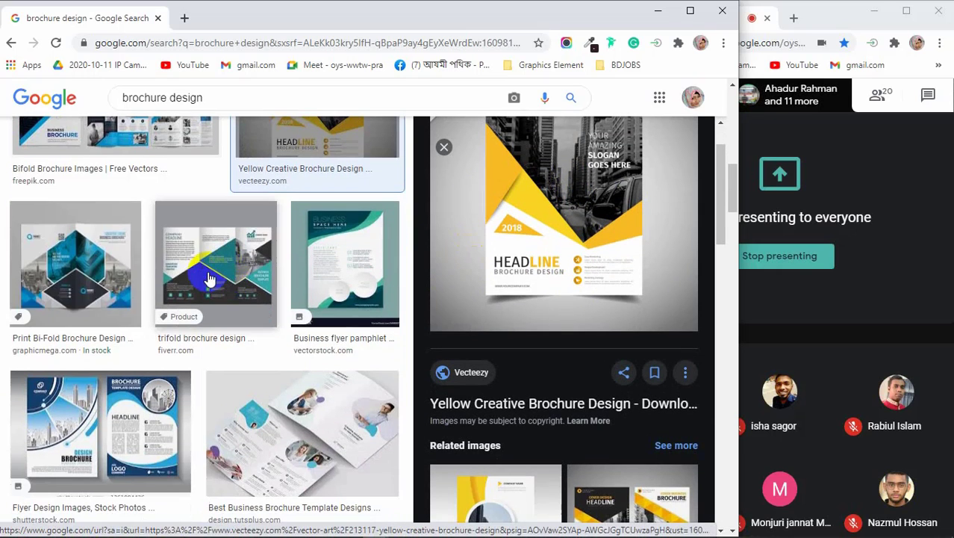
Step: Preview the Print Bi-Fold Brochure Design and the Fiverr trifold brochure images, and browse more brochure examples
click(71, 273)
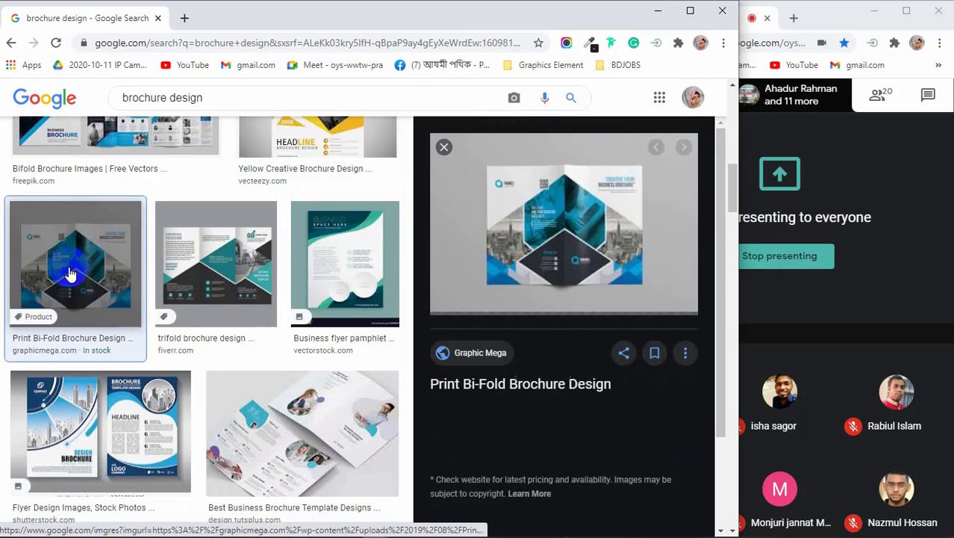
click(199, 250)
scroll(224, 287, down, 1)
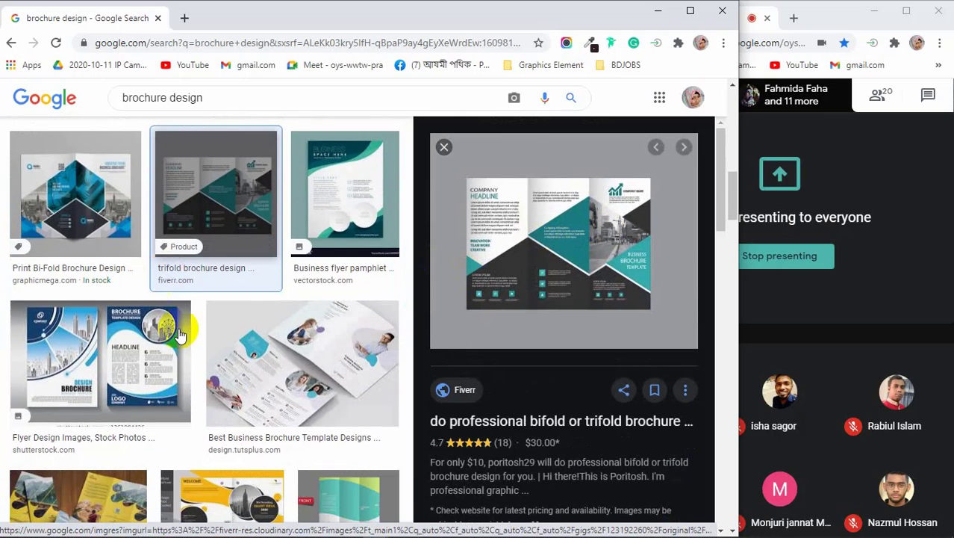
scroll(224, 344, down, 2)
scroll(224, 352, down, 1)
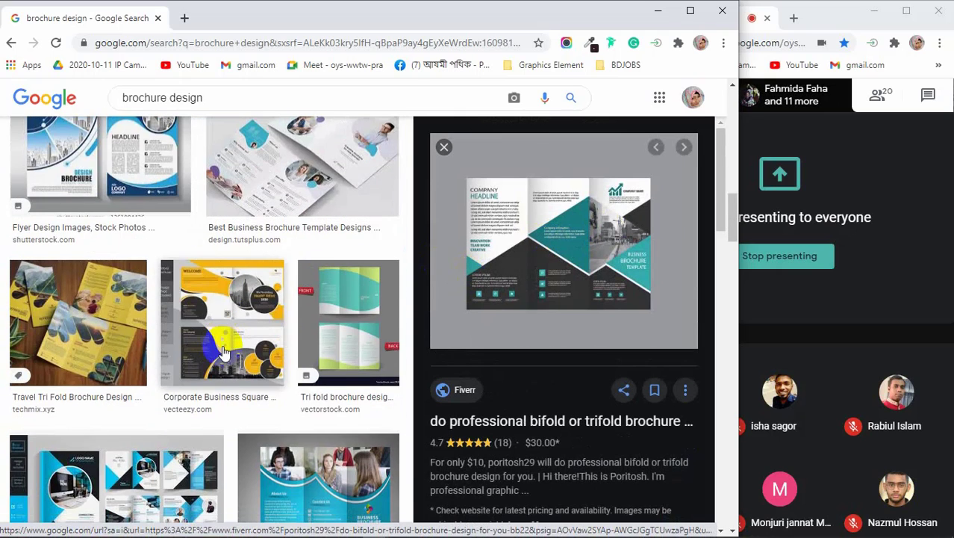
scroll(225, 351, down, 4)
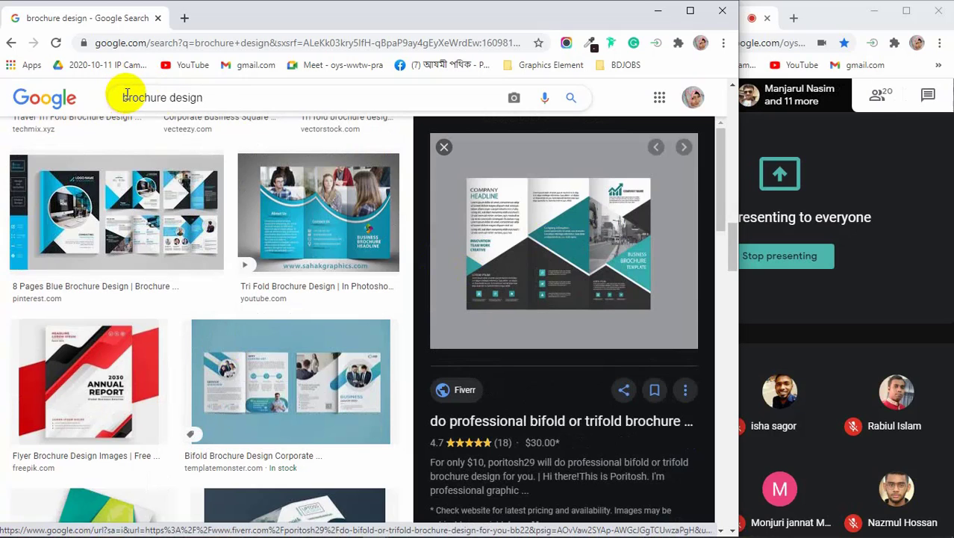
Step: Search the images for "custome brochure design" and browse the resulting examples
text(custome)
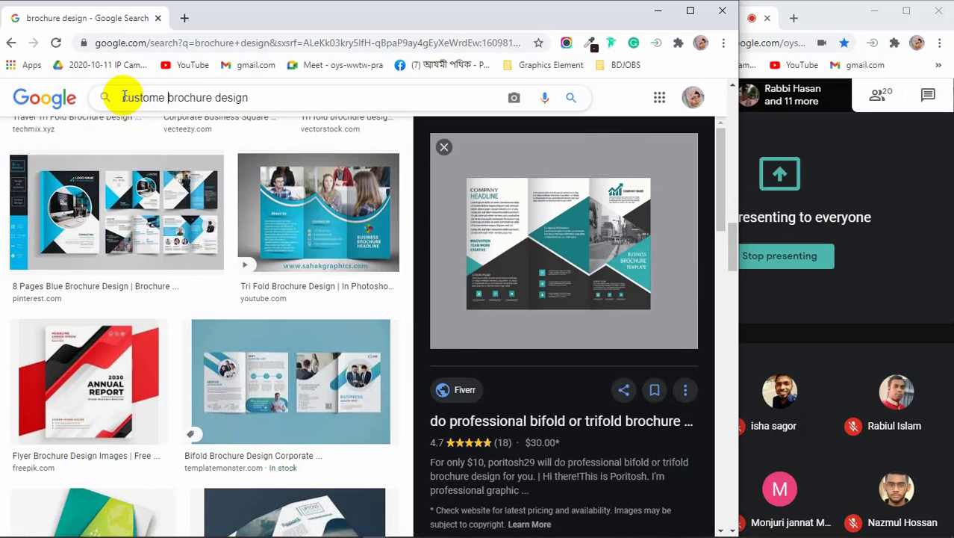
key(Return)
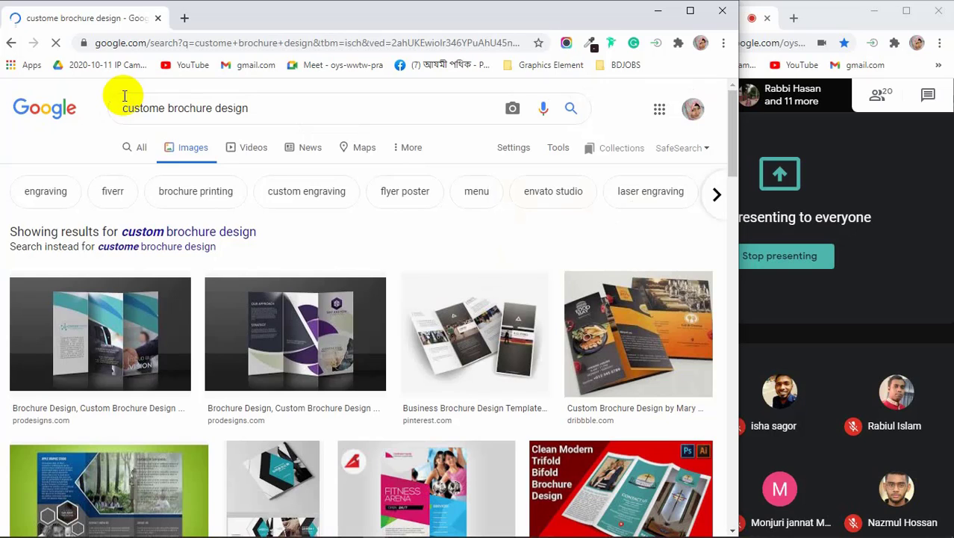
scroll(183, 367, down, 2)
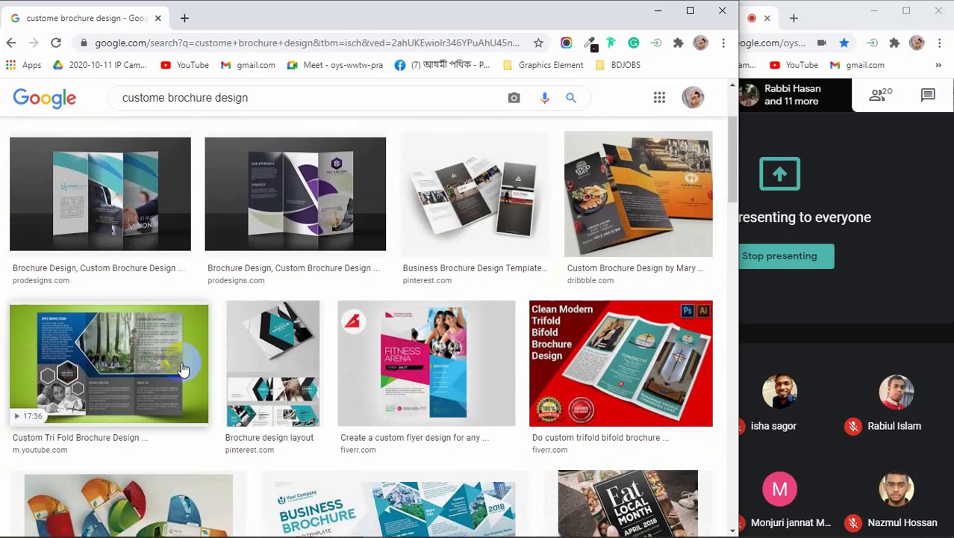
Step: Preview the colorful custom brochure image and the related 50 Creative Brochure Designs image from Pinterest, and browse the latter's related images
scroll(108, 296, down, 2)
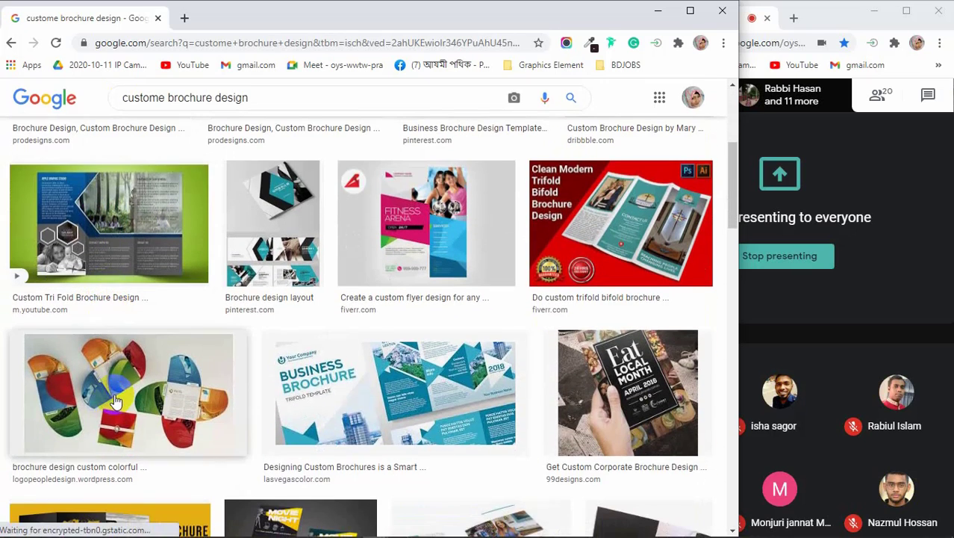
click(122, 398)
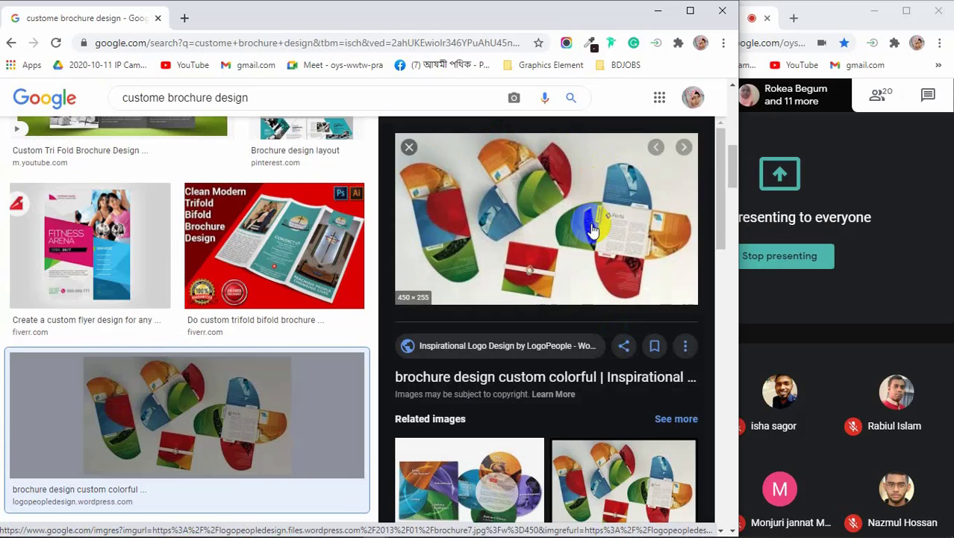
scroll(592, 230, down, 2)
click(511, 299)
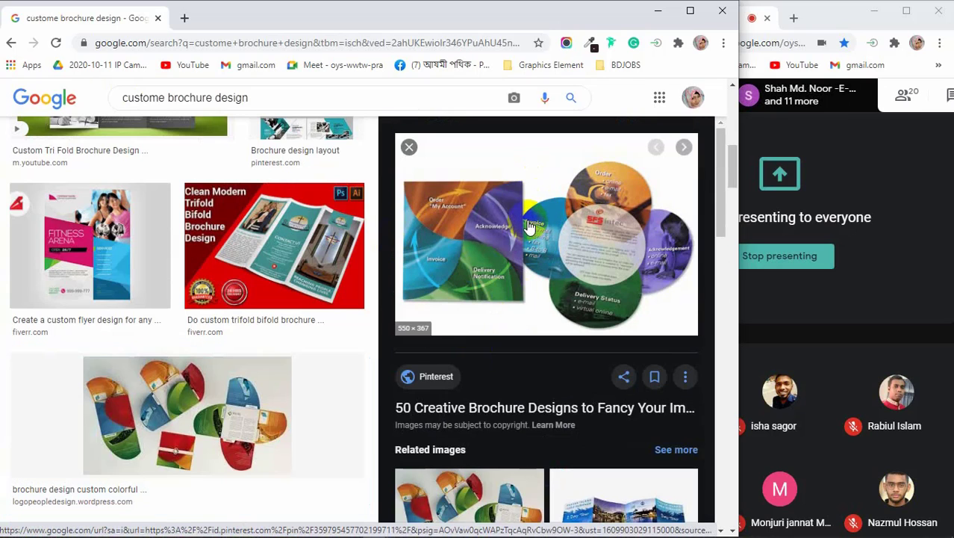
scroll(528, 226, down, 5)
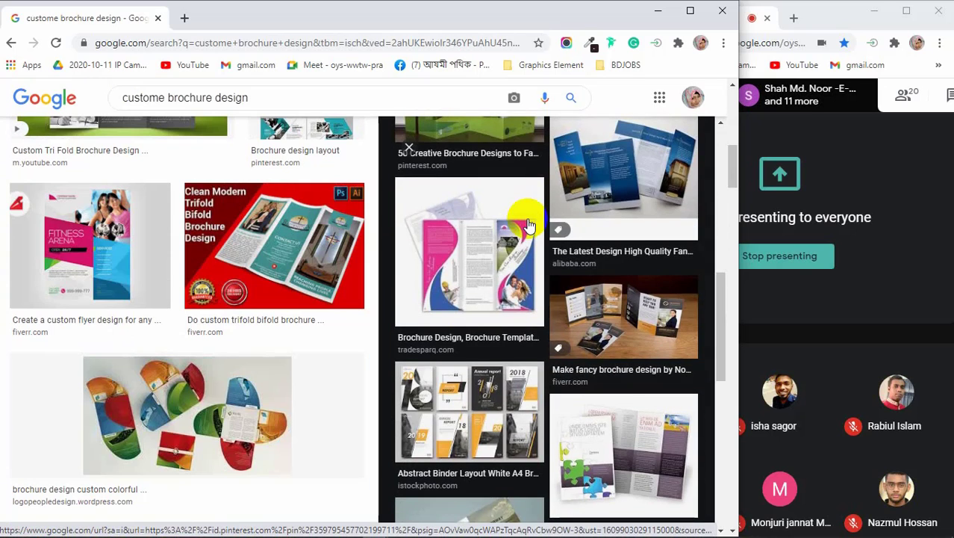
scroll(494, 239, down, 3)
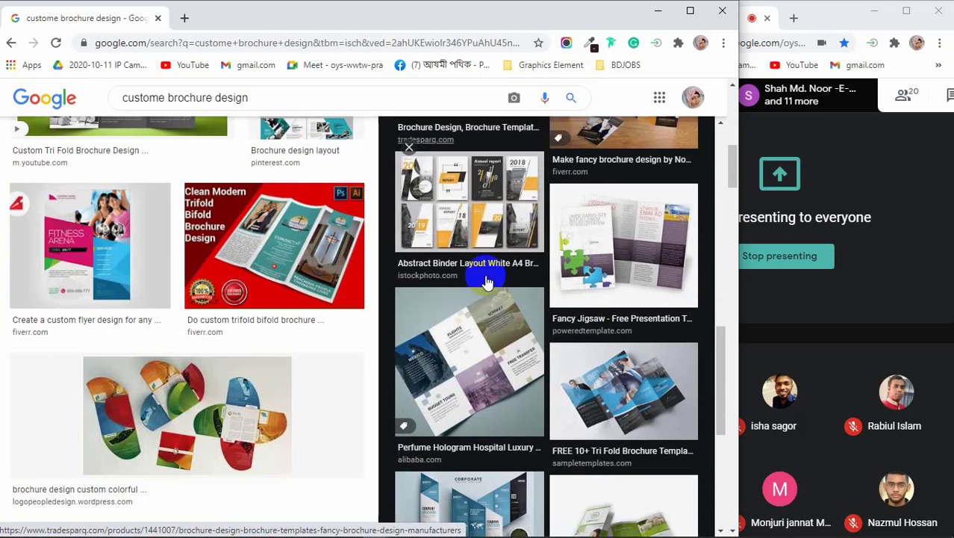
Step: Preview the Corporate Creative Brochure image from Business Cards and look through its related brochure designs
scroll(486, 278, down, 2)
click(458, 369)
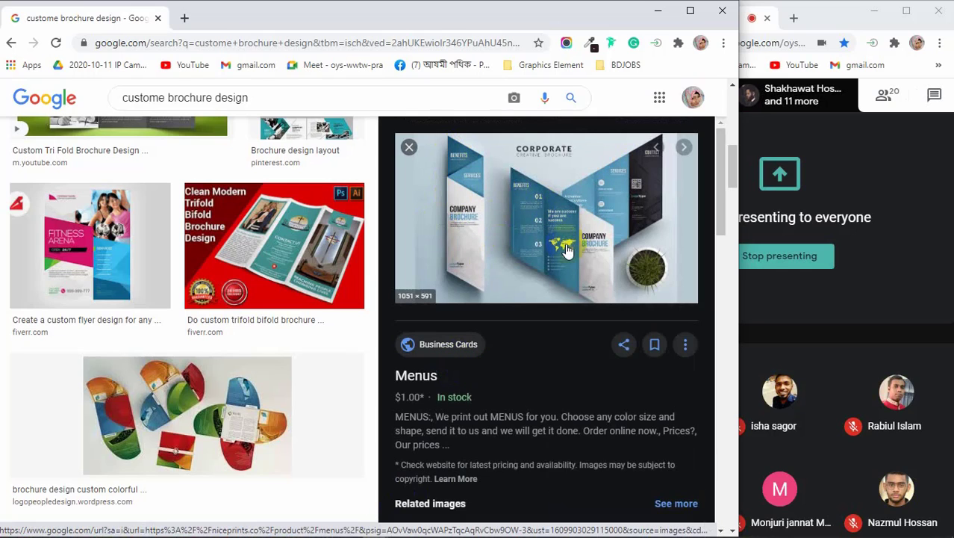
scroll(565, 244, down, 3)
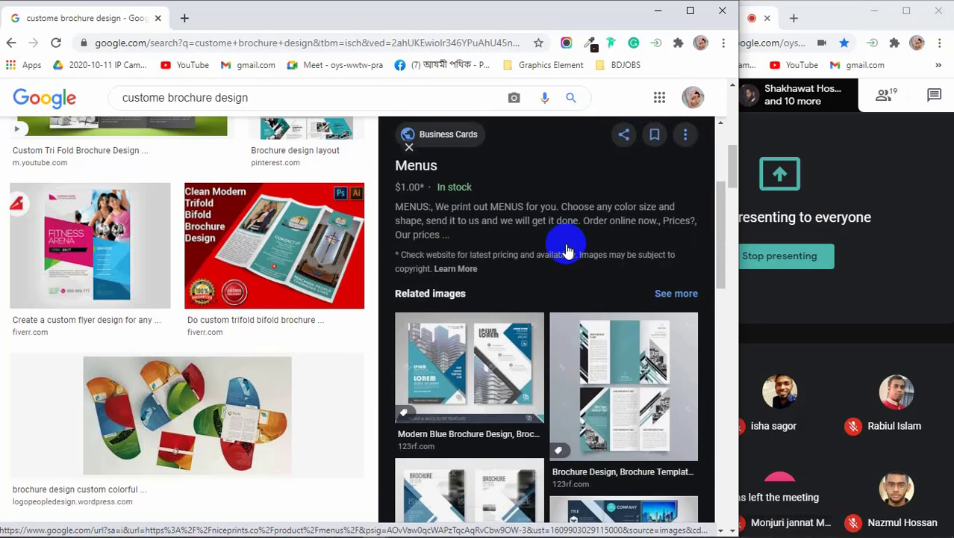
scroll(565, 245, down, 4)
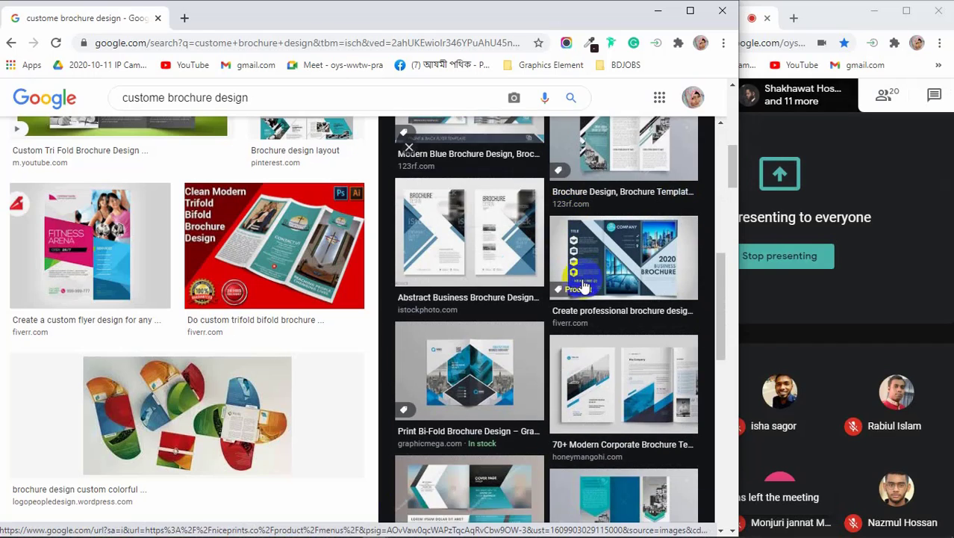
scroll(584, 280, down, 10)
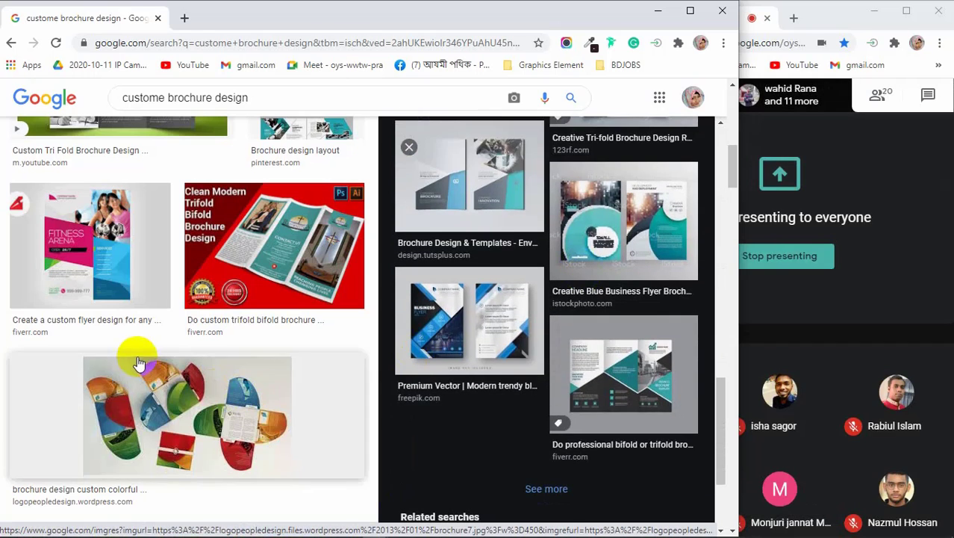
Step: Preview the Creative Brochure Design Professional image from Integra Plus and its related four-fold brochure image from Pinterest
scroll(138, 363, down, 10)
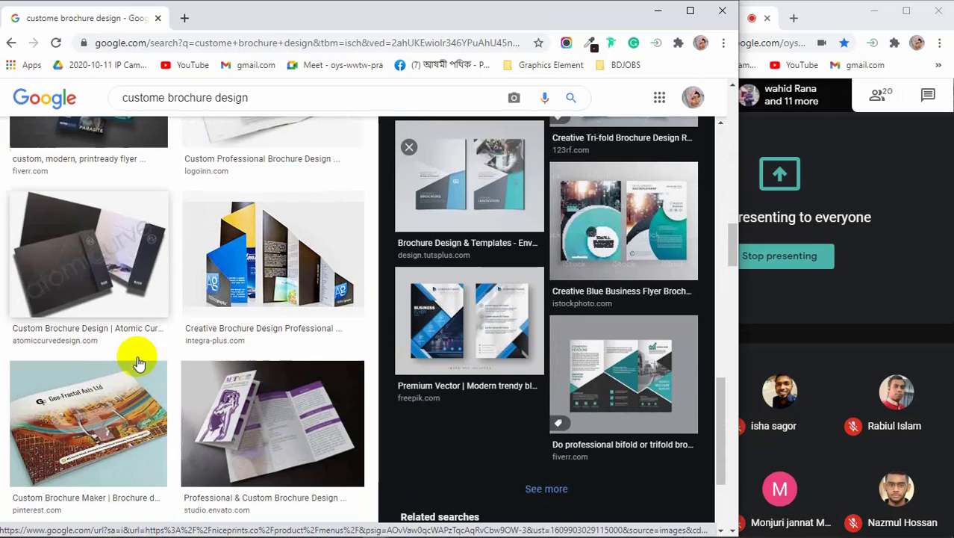
click(278, 268)
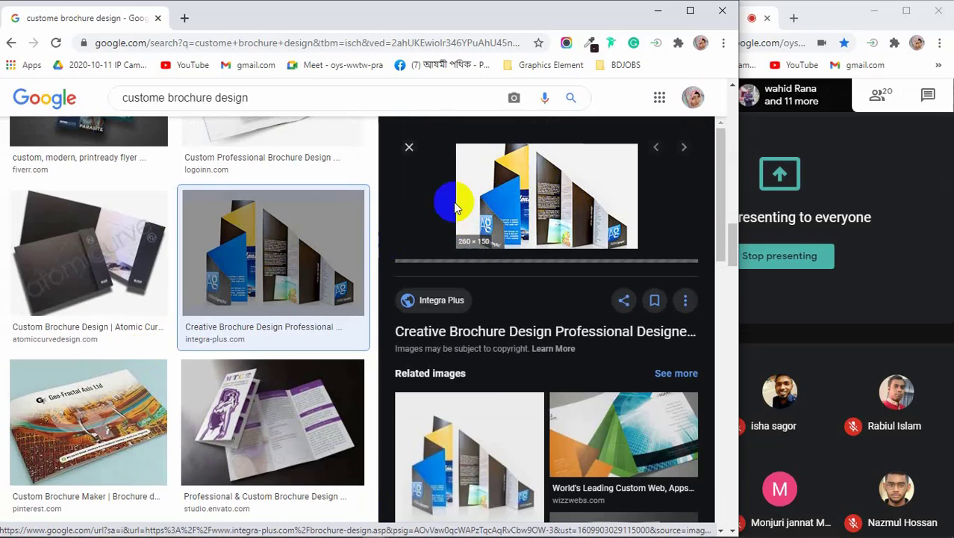
scroll(467, 427, down, 2)
click(470, 317)
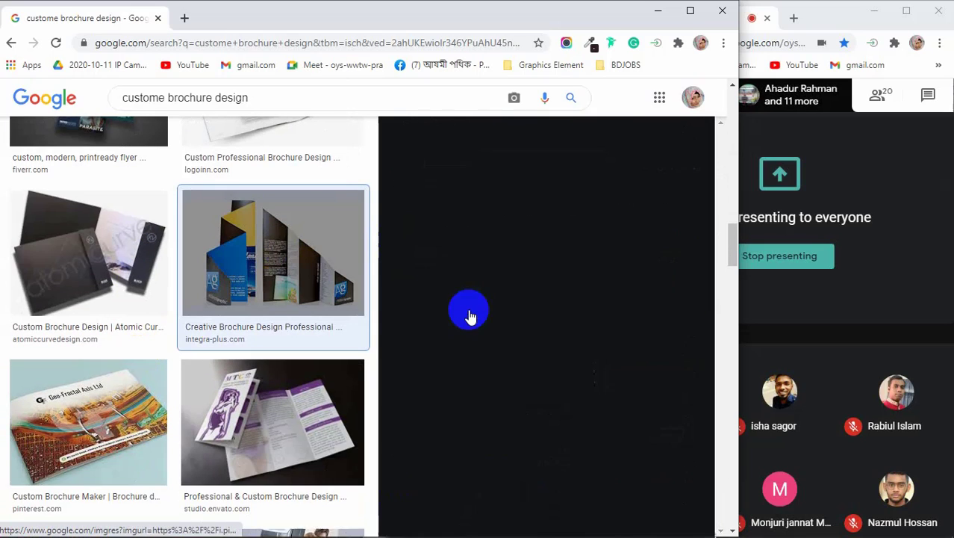
Step: Preview the related multi-panel 20+ Simple Yet Beautiful Brochure image and the Le Serpent à Plumes accordion-fold brochure image
scroll(553, 306, down, 3)
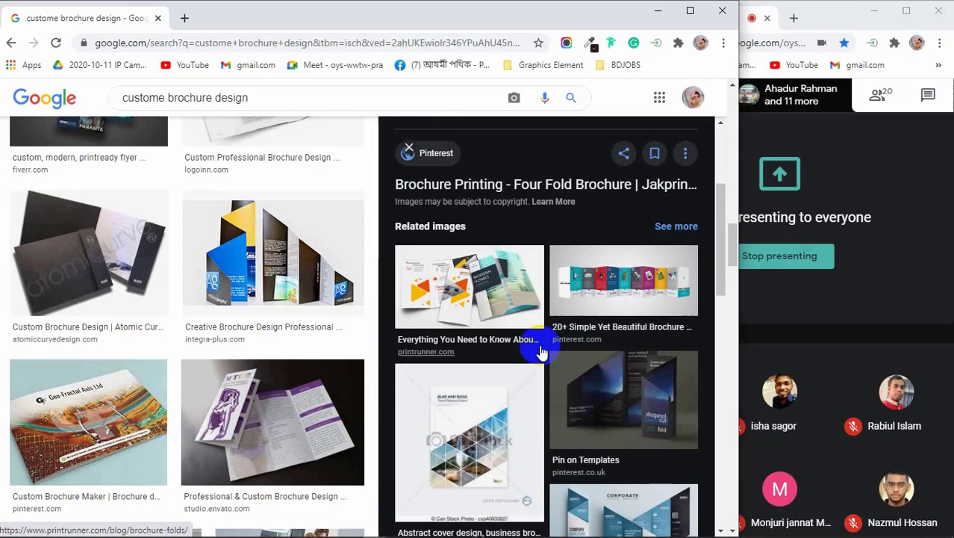
click(650, 283)
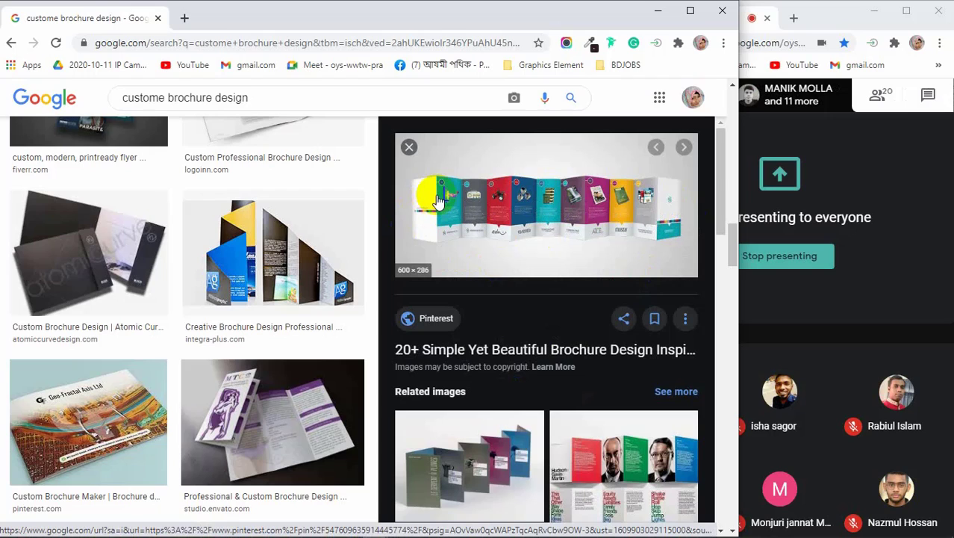
scroll(437, 198, down, 1)
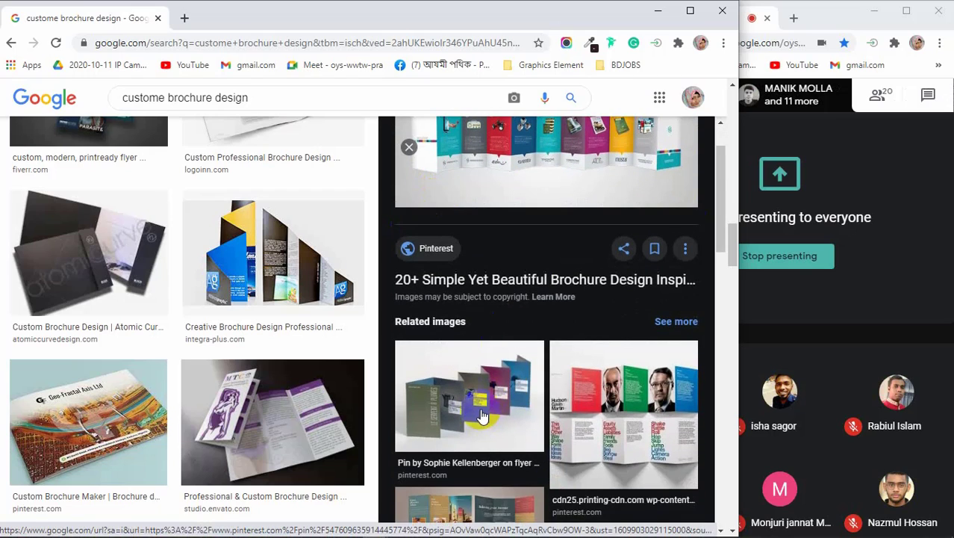
click(482, 403)
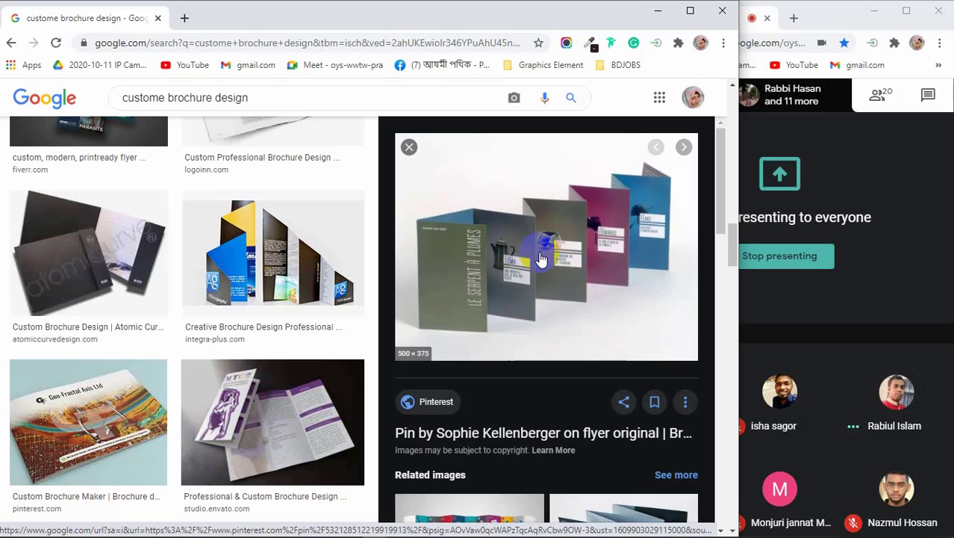
scroll(539, 256, down, 1)
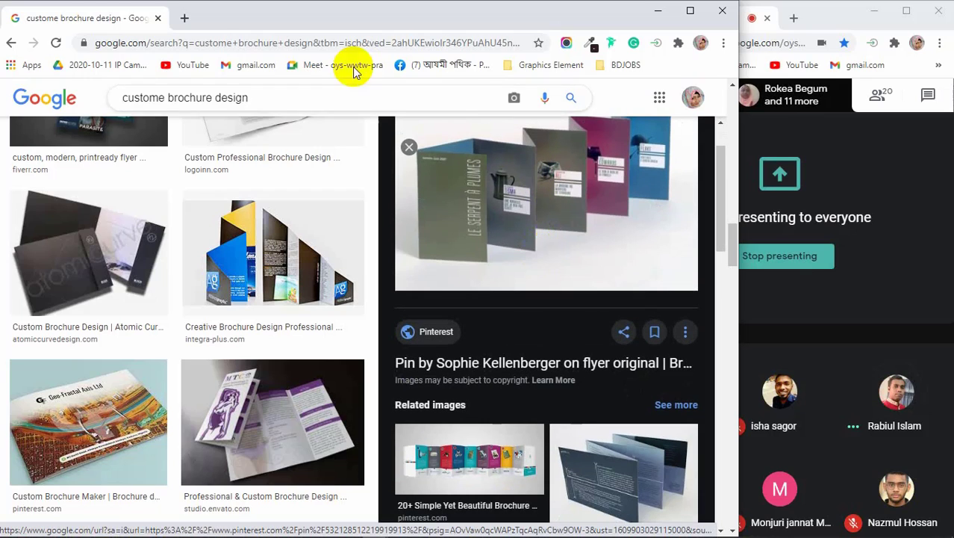
Step: Search Google in a new tab for "forever company brochure" and show the image results
click(185, 18)
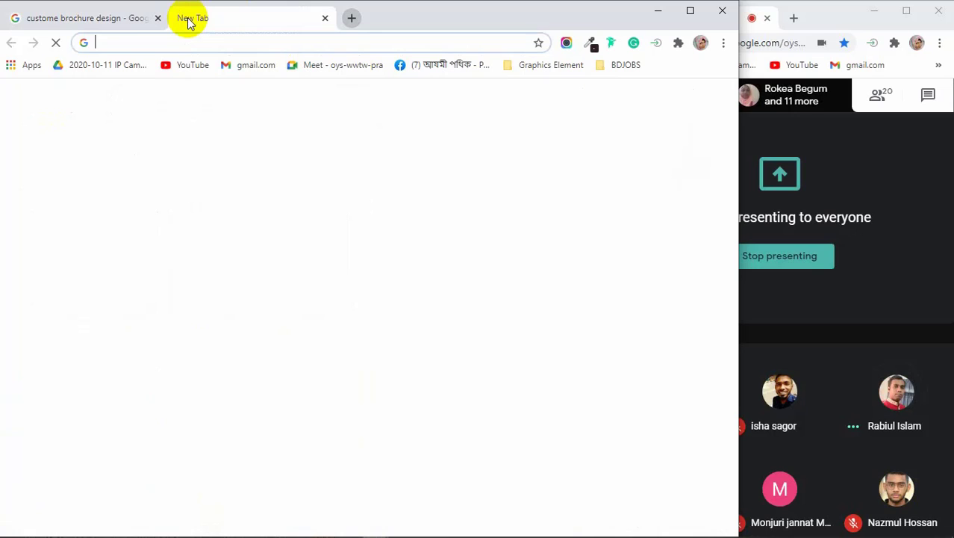
text(fore)
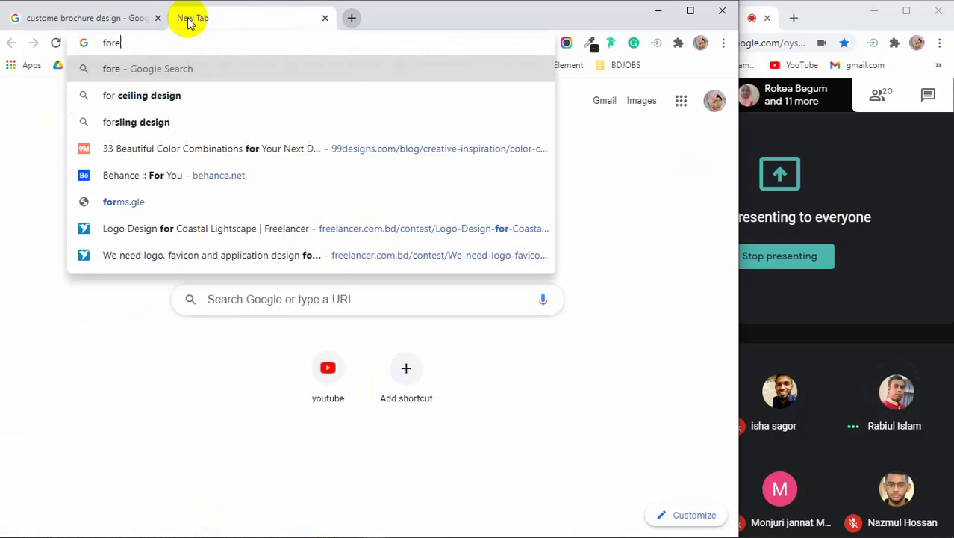
text(ver)
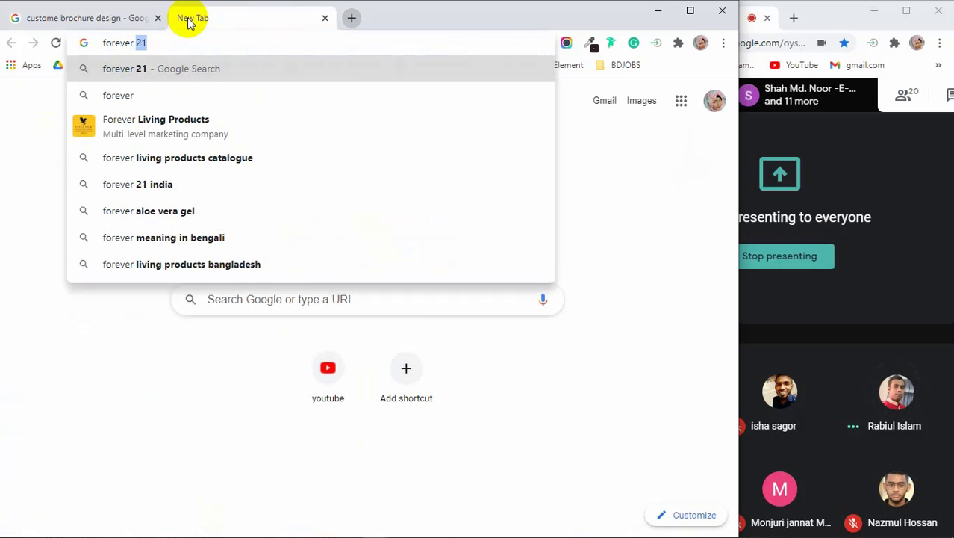
text( com)
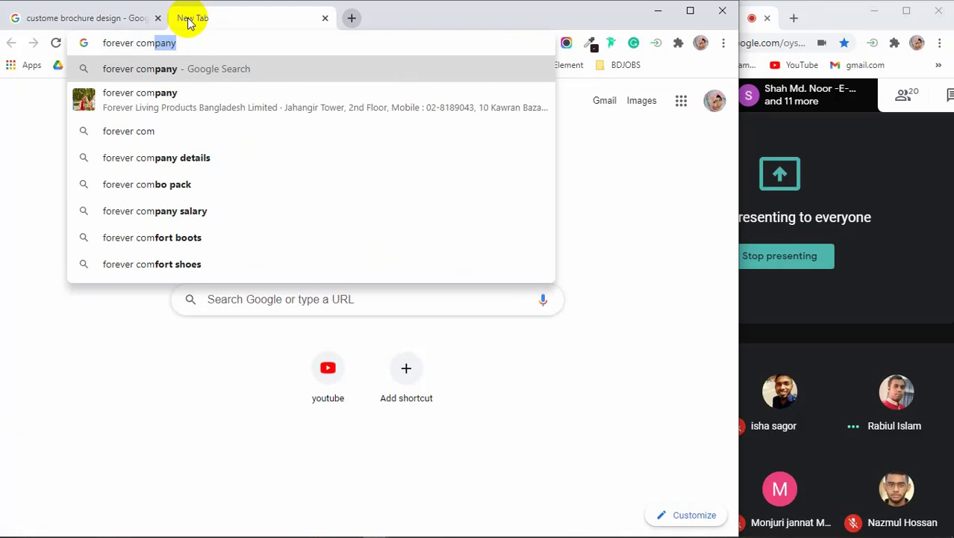
text(pany)
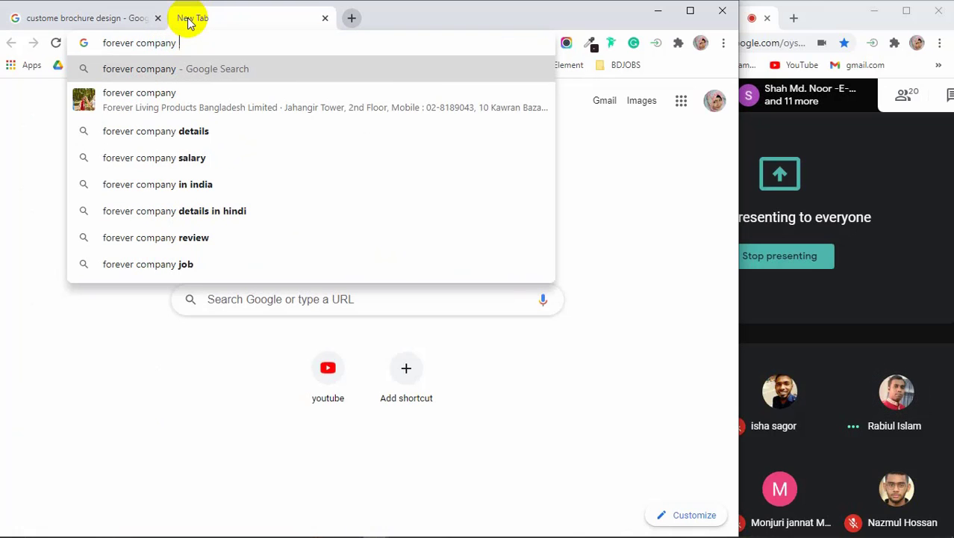
text( bro)
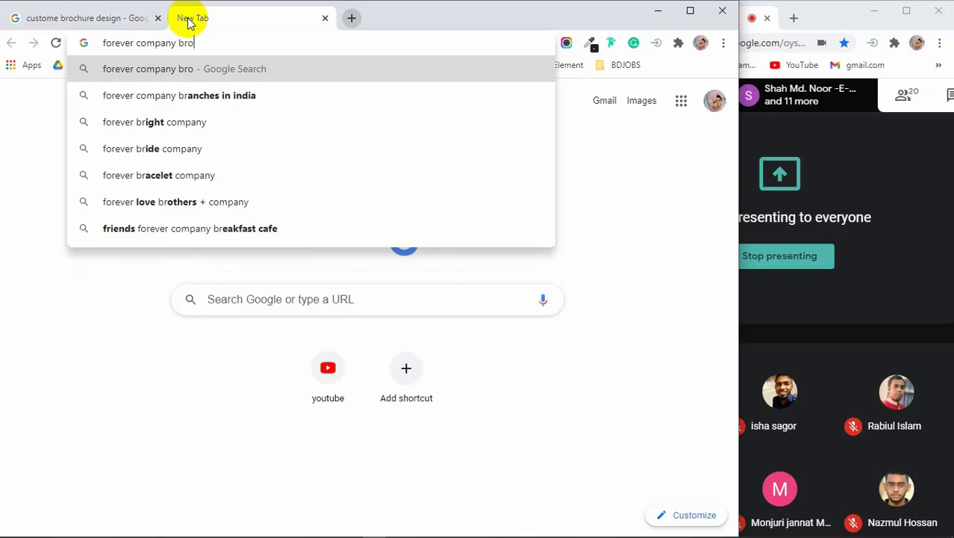
text(chure)
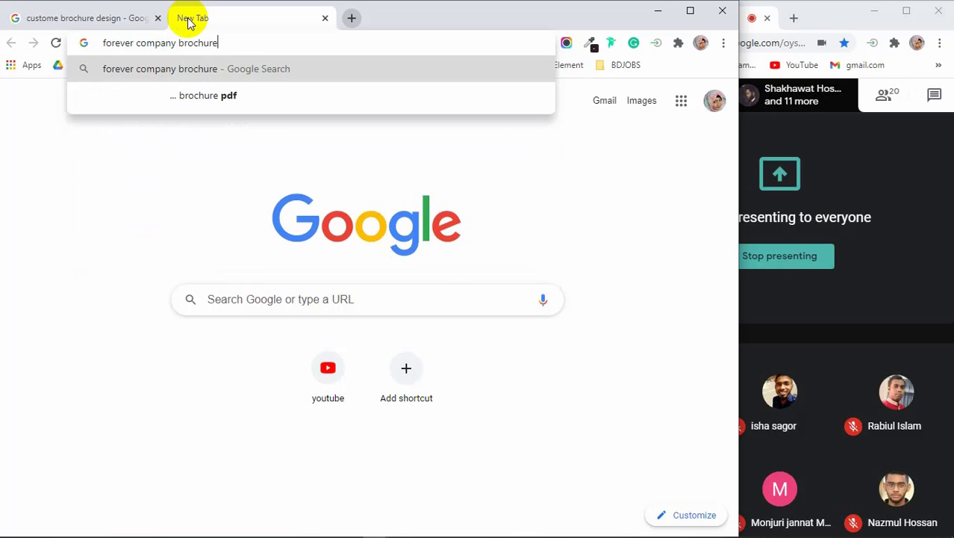
key(Return)
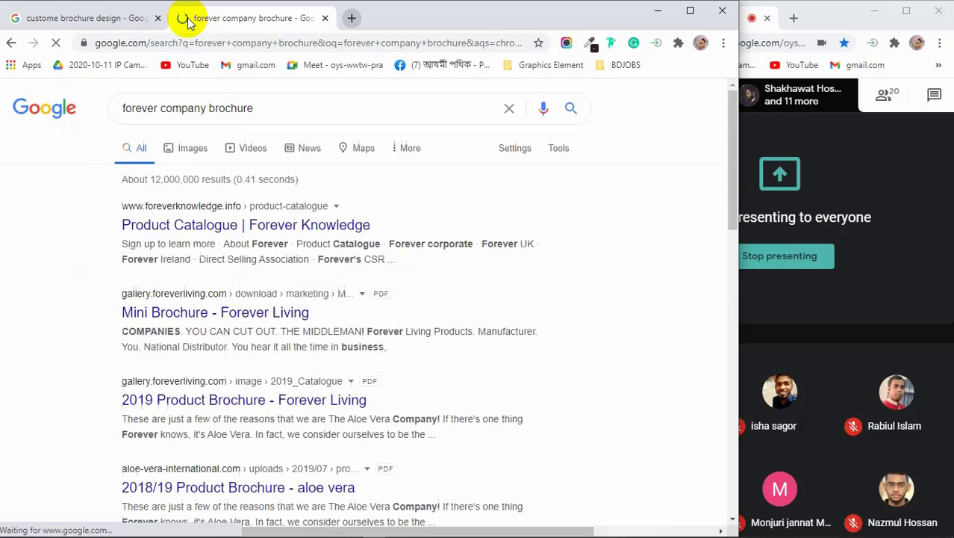
click(188, 149)
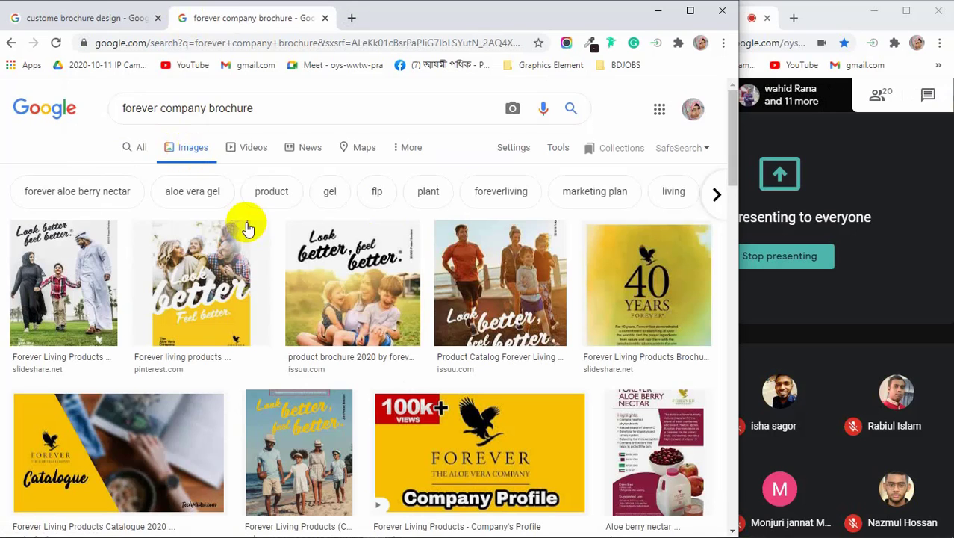
Step: Browse the Forever company image results and examine the brochure, catalogue and flyer examples
scroll(332, 364, down, 3)
scroll(333, 365, down, 3)
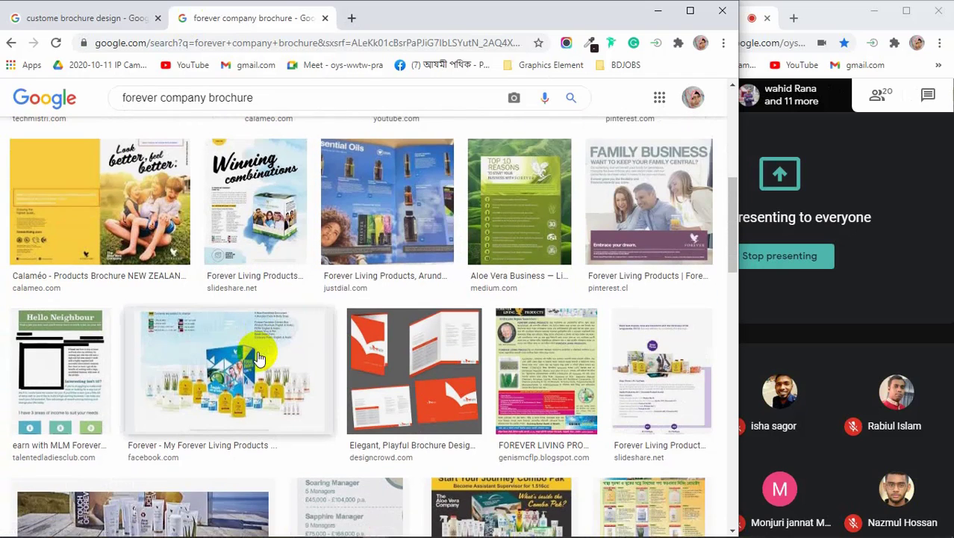
scroll(258, 358, down, 2)
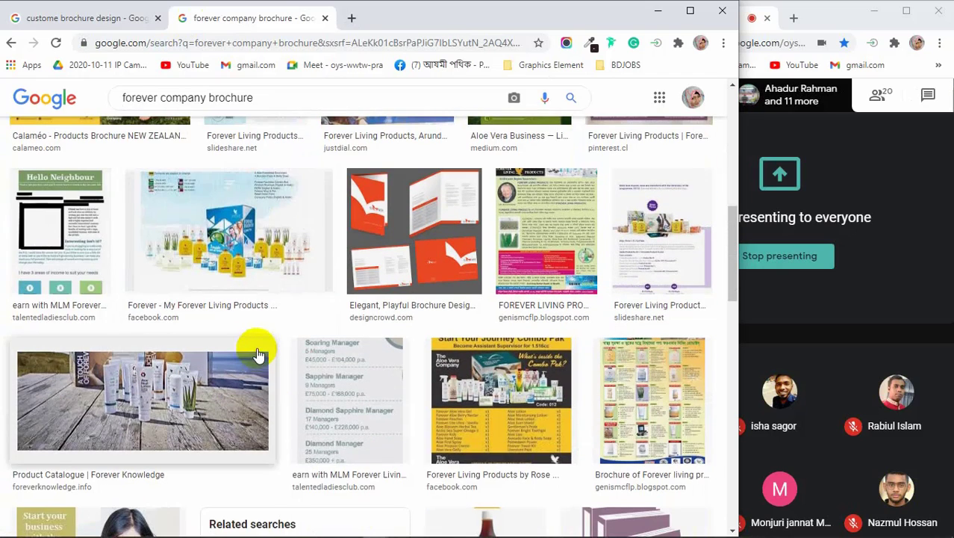
scroll(258, 358, down, 4)
scroll(256, 354, down, 4)
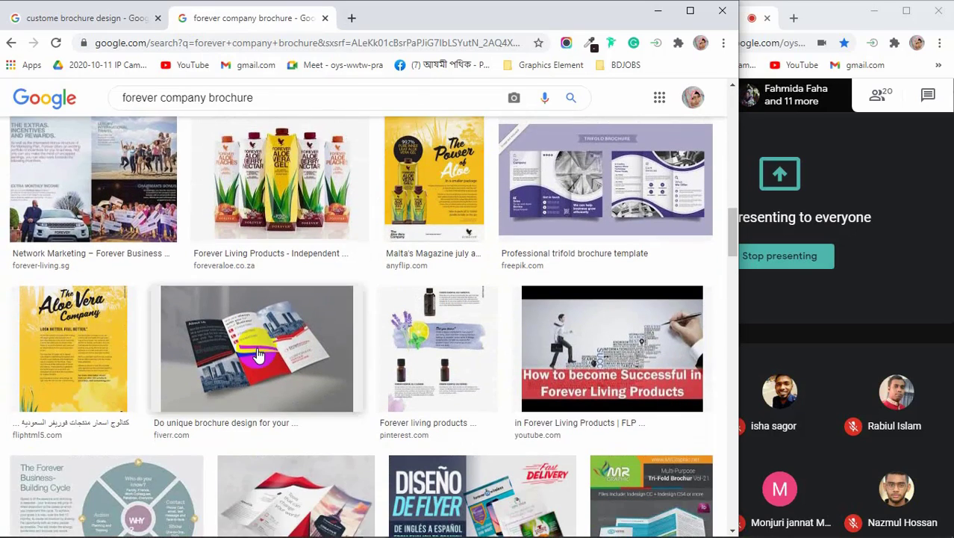
scroll(257, 355, down, 3)
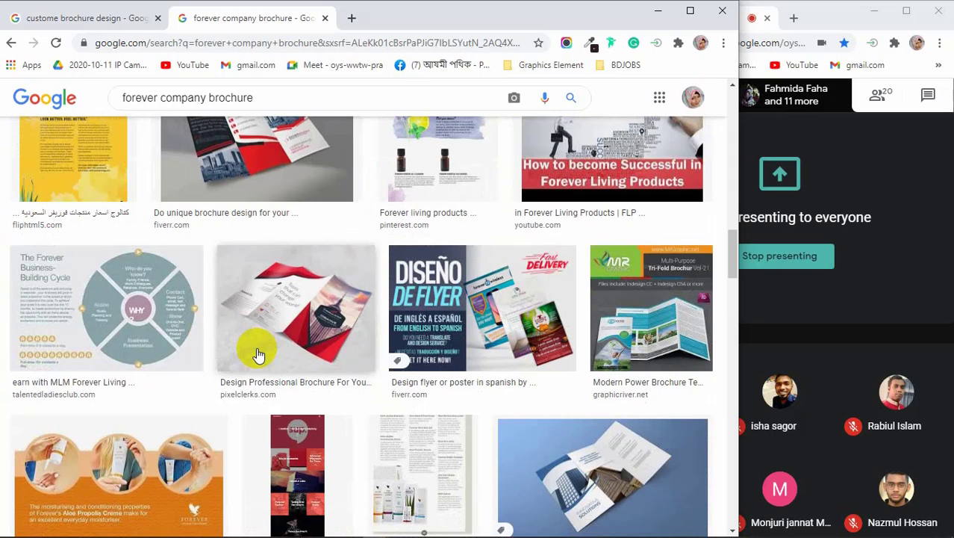
scroll(257, 355, down, 2)
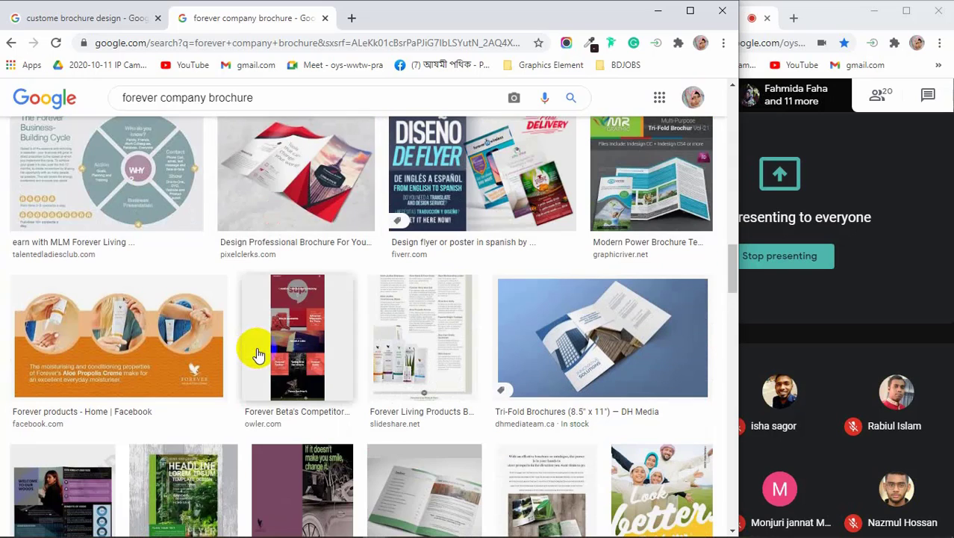
scroll(258, 355, down, 3)
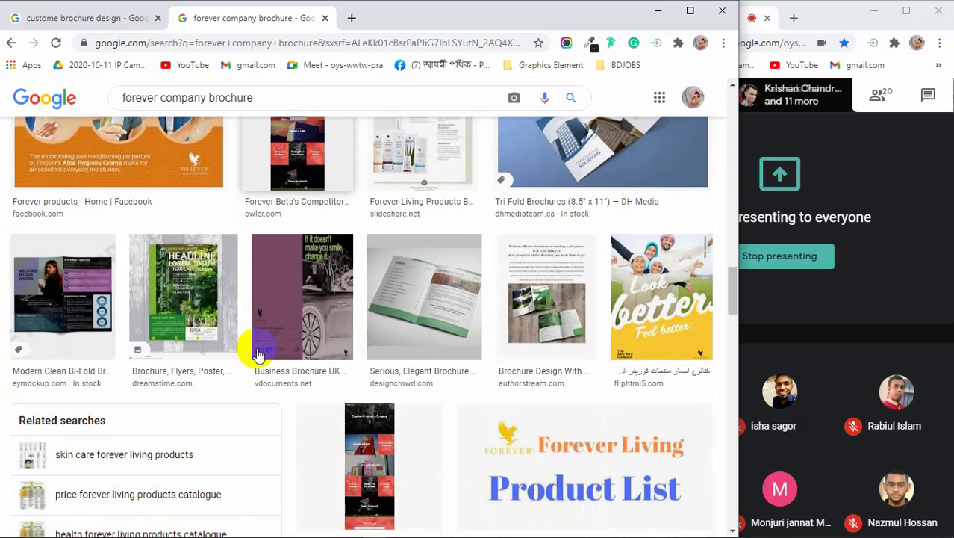
Step: Close the Forever company brochure search and browse more of the custom brochure design image results
click(73, 15)
click(326, 18)
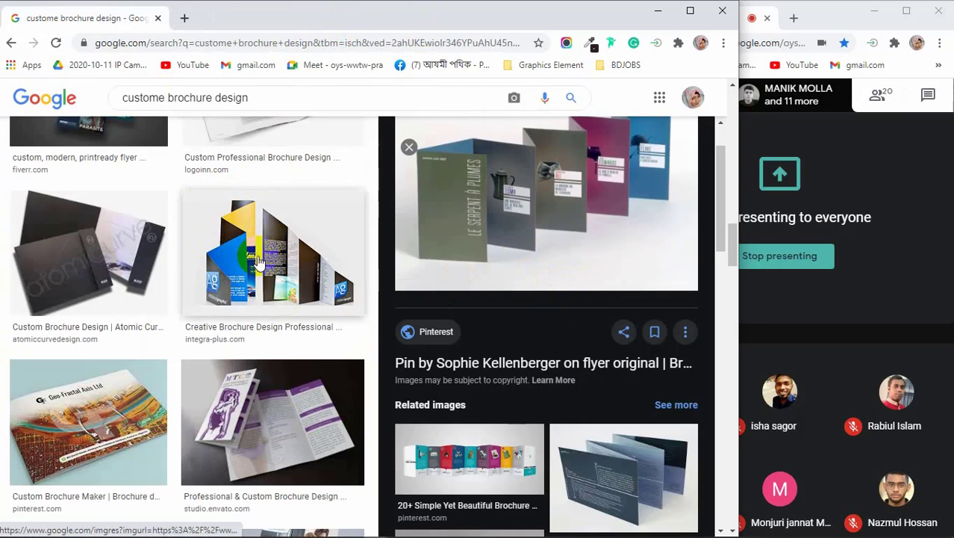
scroll(258, 261, down, 1)
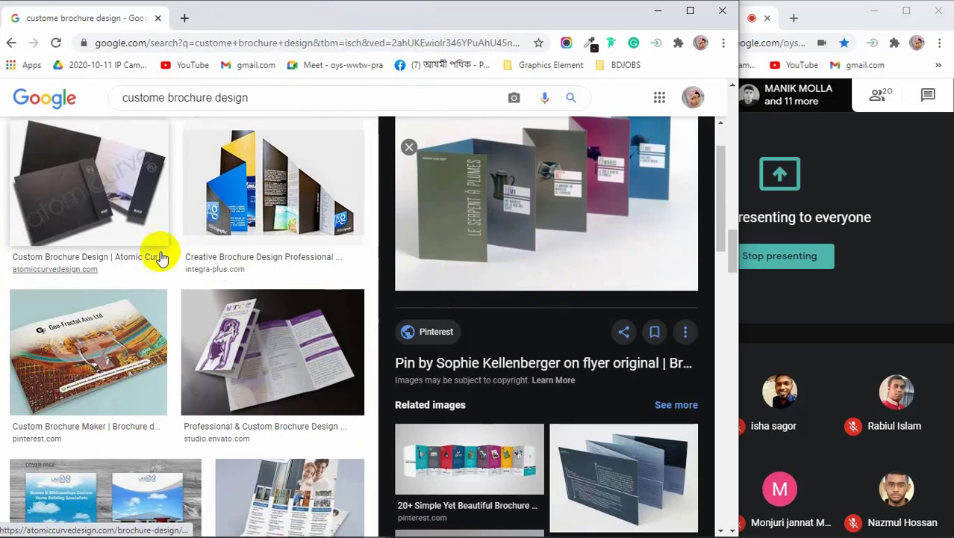
scroll(263, 306, down, 3)
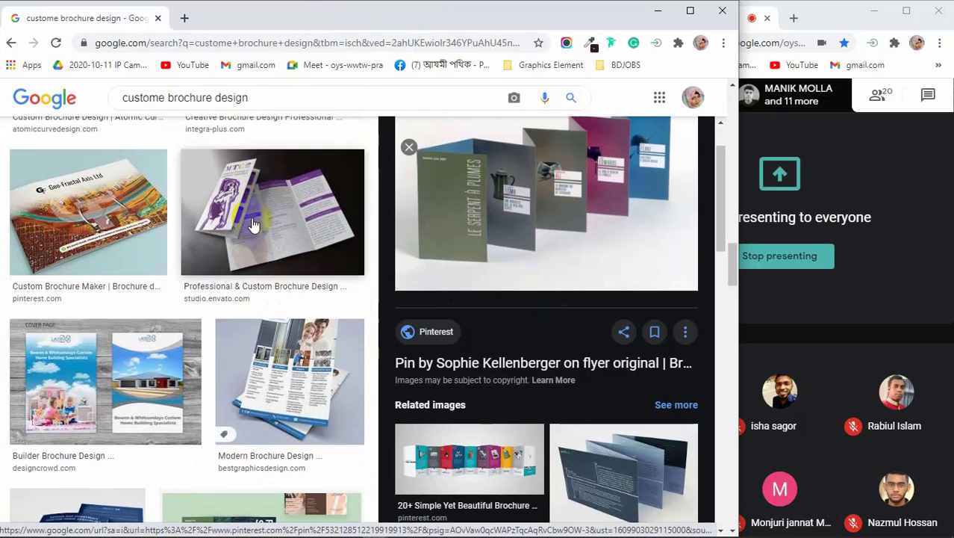
Step: Browse the related accordion-fold brochure images and the remaining custom brochure design results for further layout examples
scroll(291, 328, up, 1)
scroll(295, 341, down, 3)
scroll(590, 362, down, 3)
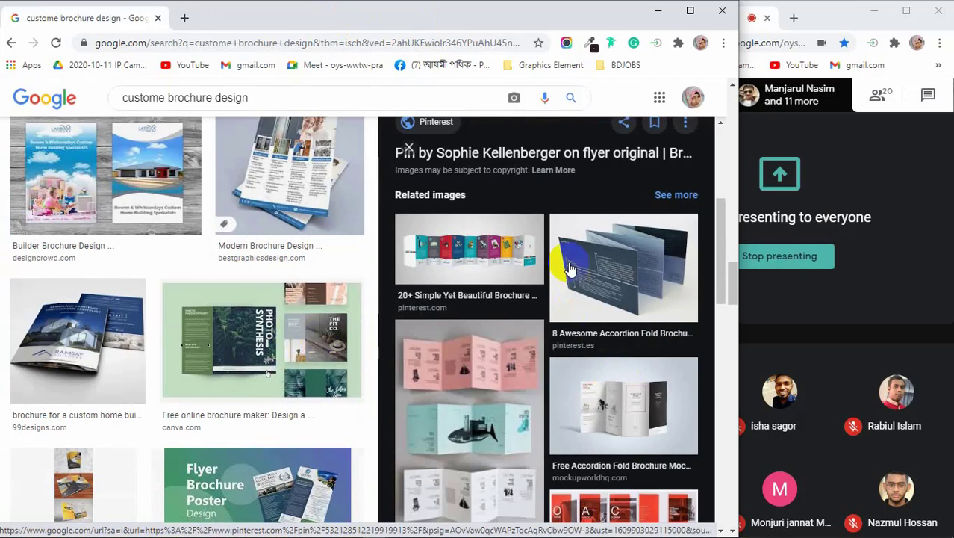
scroll(570, 269, down, 2)
scroll(570, 269, down, 8)
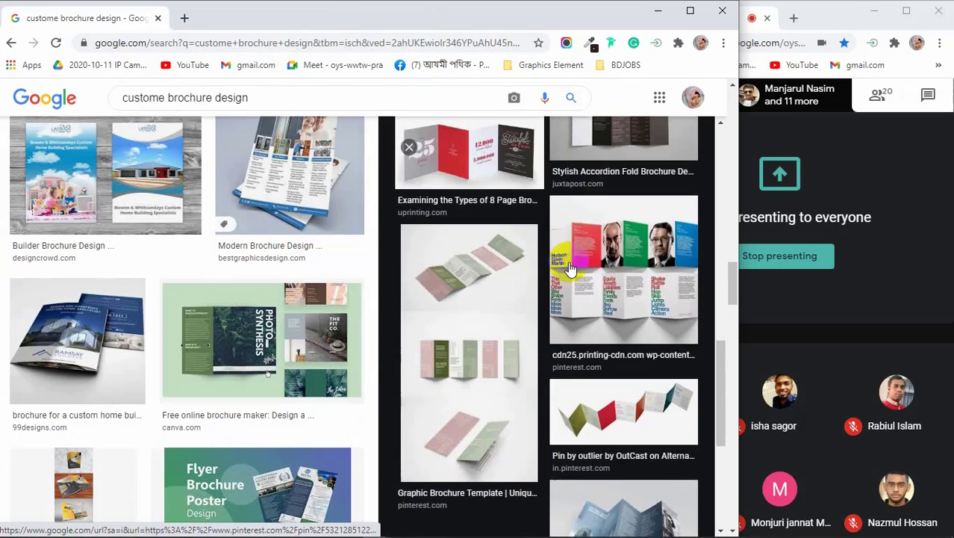
scroll(215, 297, down, 3)
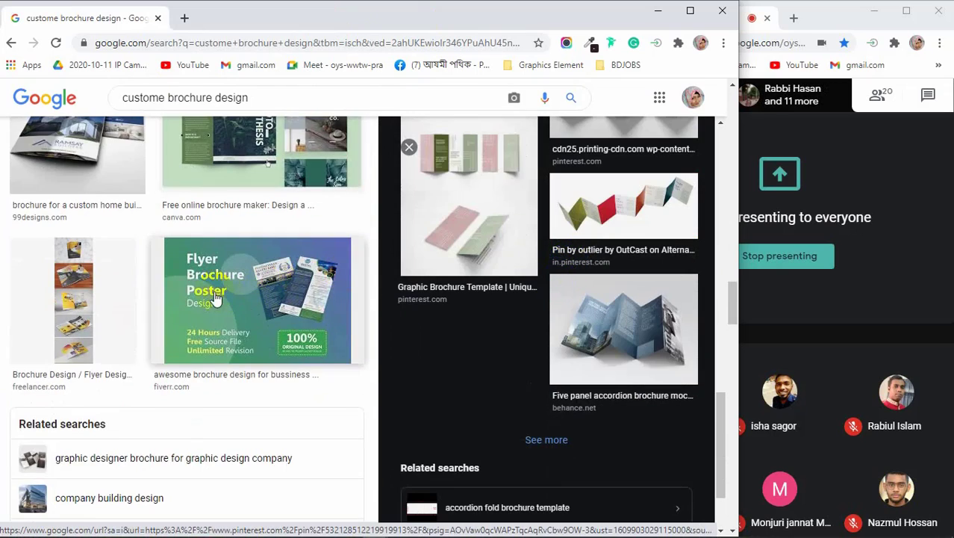
scroll(215, 297, down, 3)
scroll(215, 297, down, 3)
scroll(215, 297, down, 4)
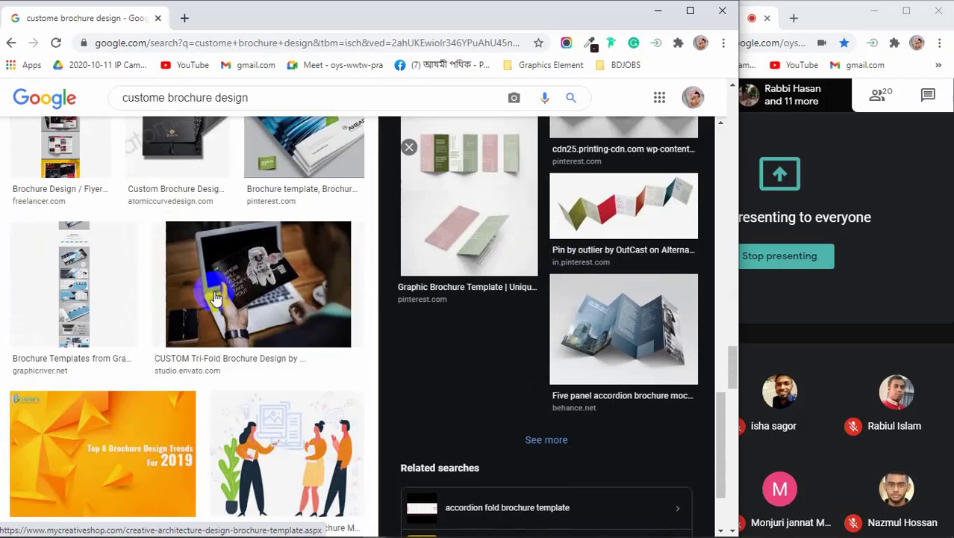
scroll(215, 297, down, 3)
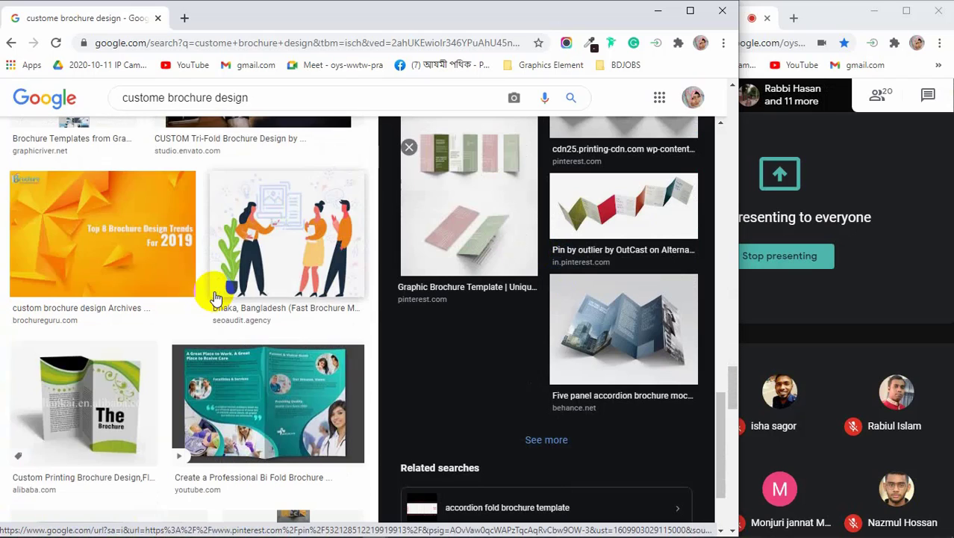
scroll(215, 298, down, 3)
scroll(215, 291, down, 3)
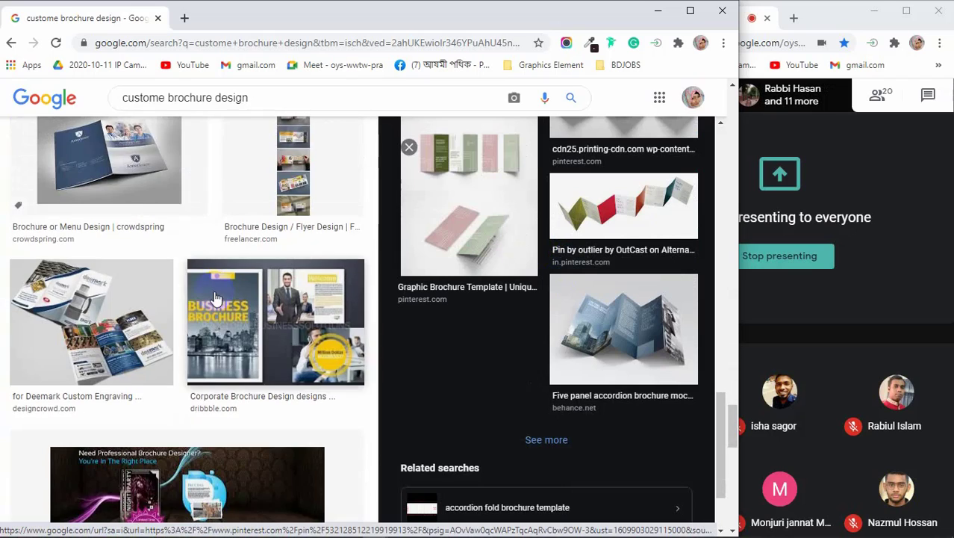
scroll(213, 294, up, 5)
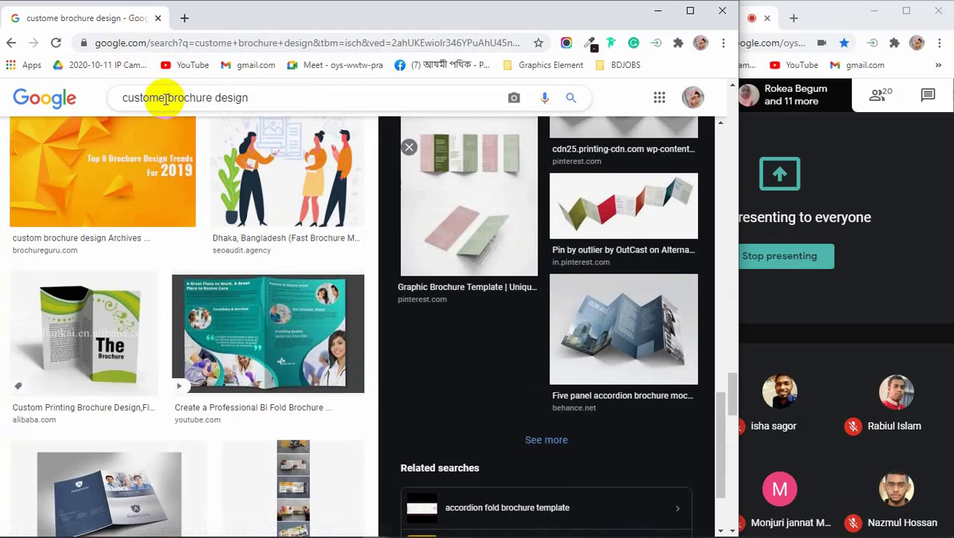
Step: Search Google in a new tab for "round brochure template" and show the image results
click(186, 20)
text(r)
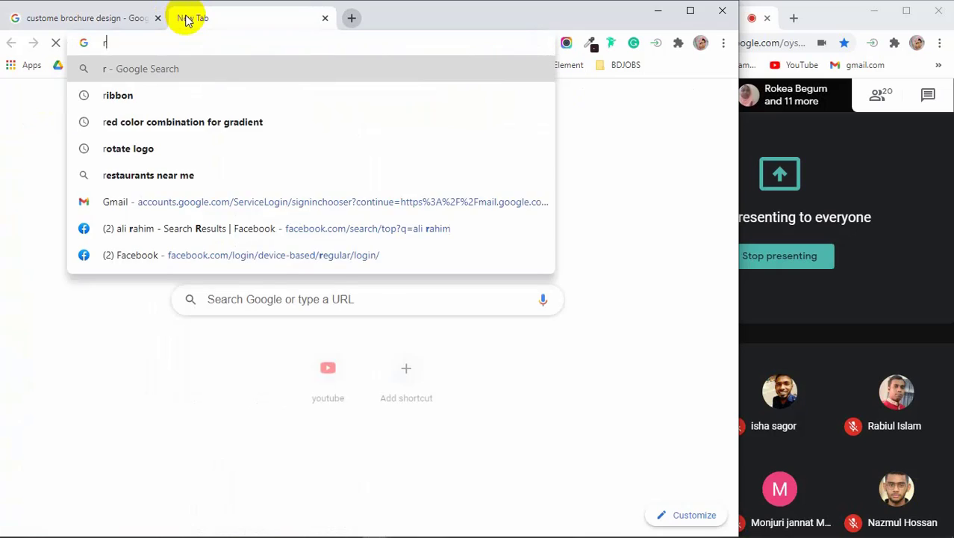
text(ound b)
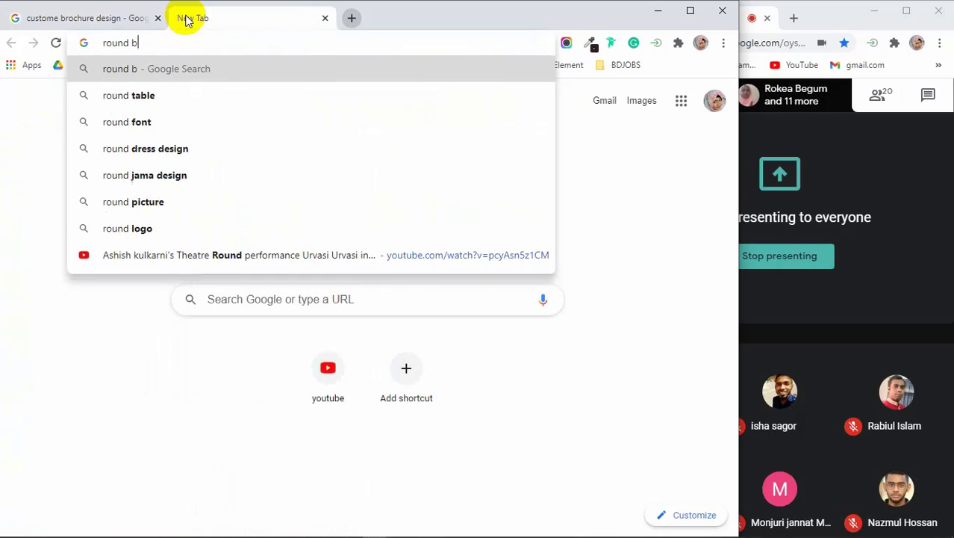
text(rochu)
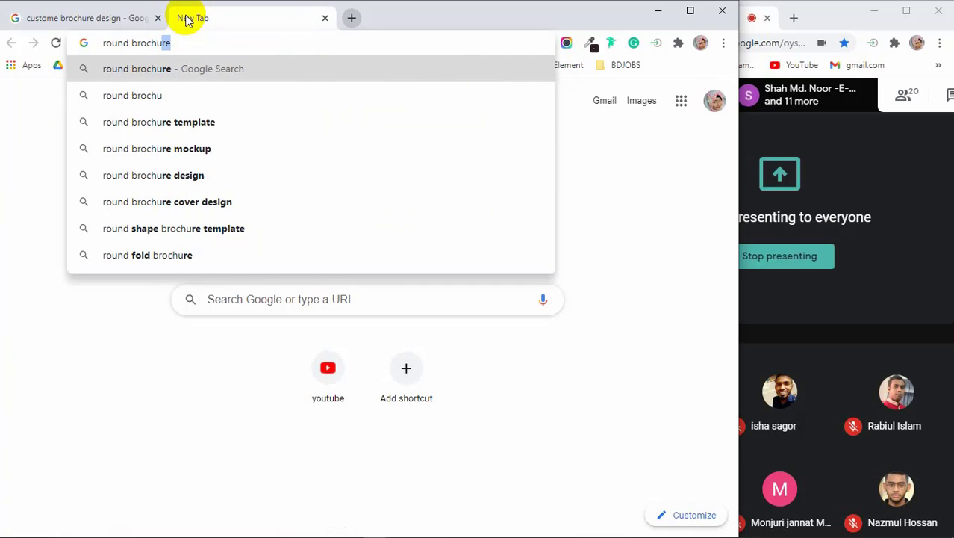
key(Down)
key(Down)
key(Return)
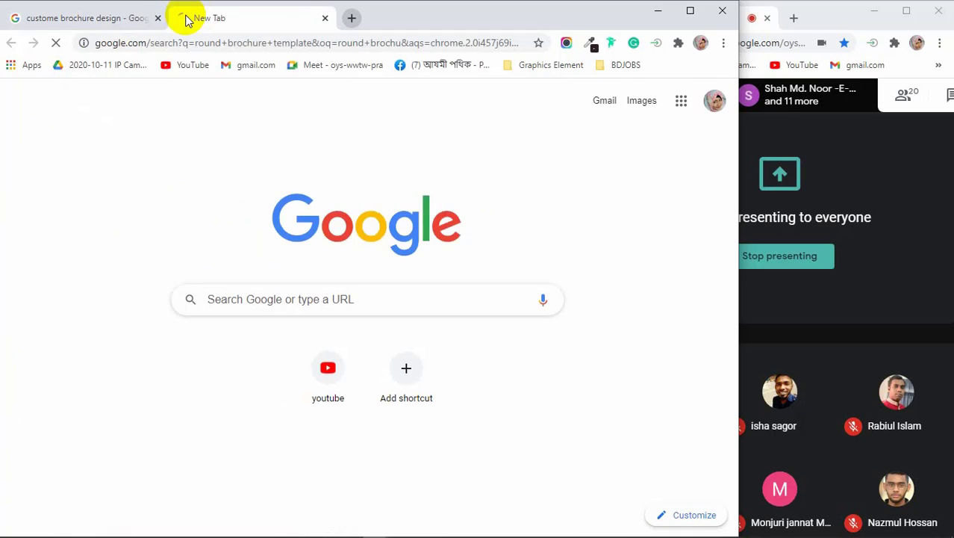
click(192, 148)
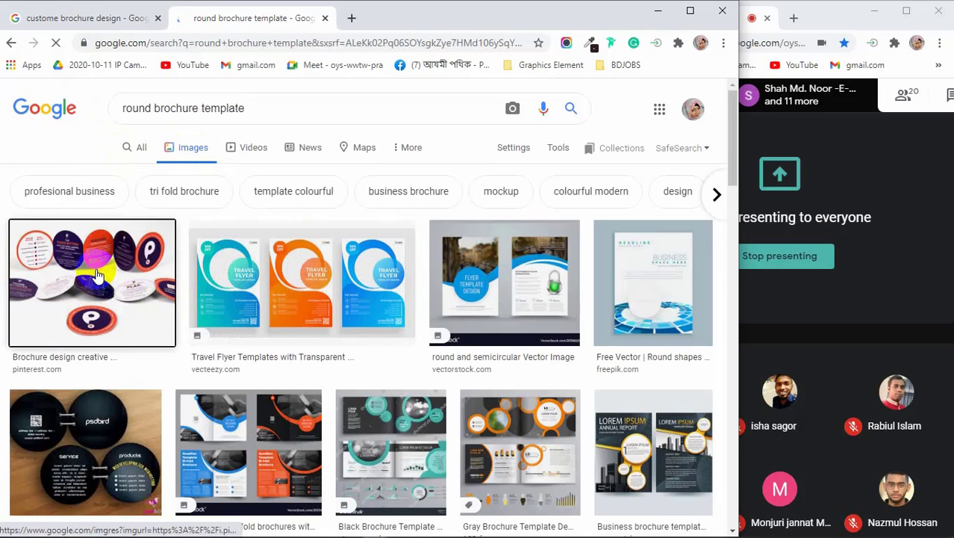
Step: Preview the circular Brochure design creative image and the black free round style brochure psd image
click(97, 275)
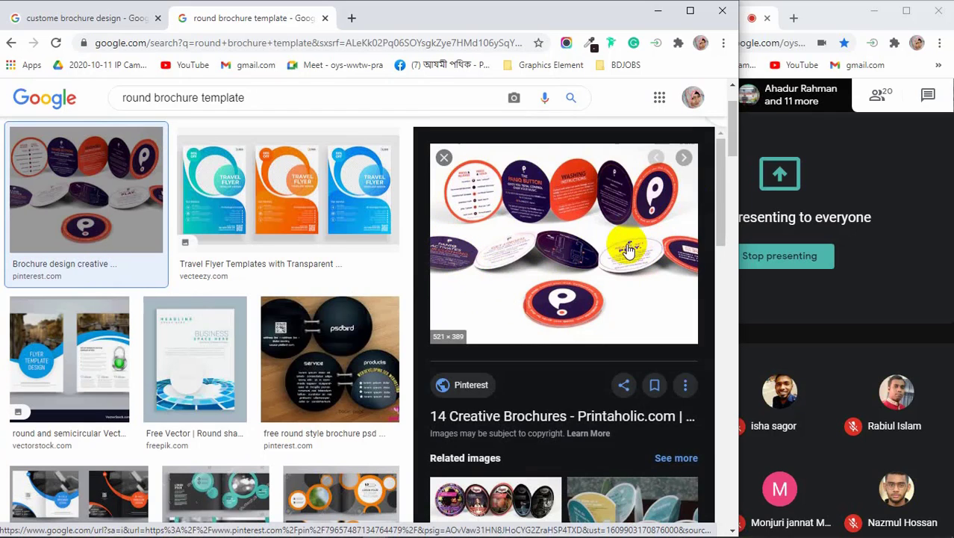
scroll(627, 247, down, 1)
click(356, 304)
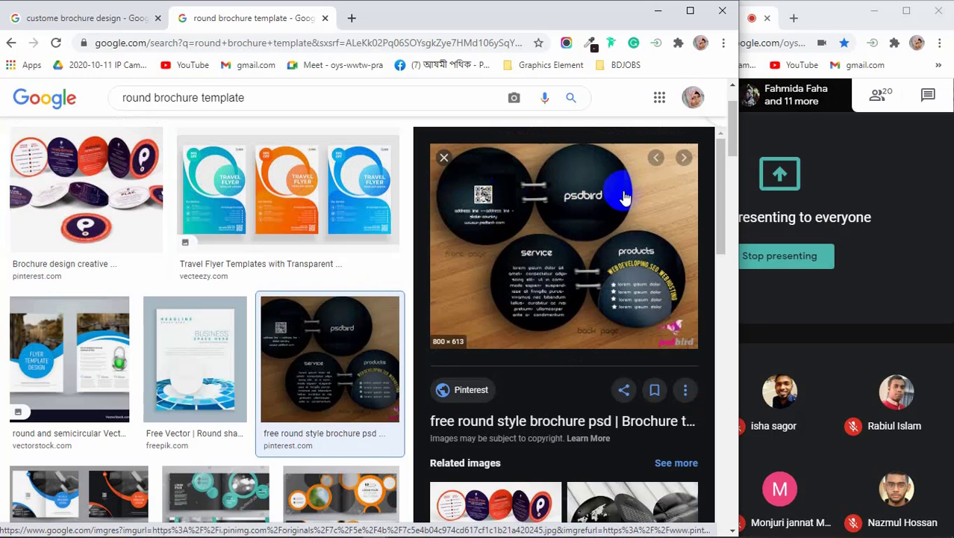
Step: Preview the related Round and round GIF brochure image and the yellow rounded square trifold mockup from designizy.com
scroll(533, 319, down, 4)
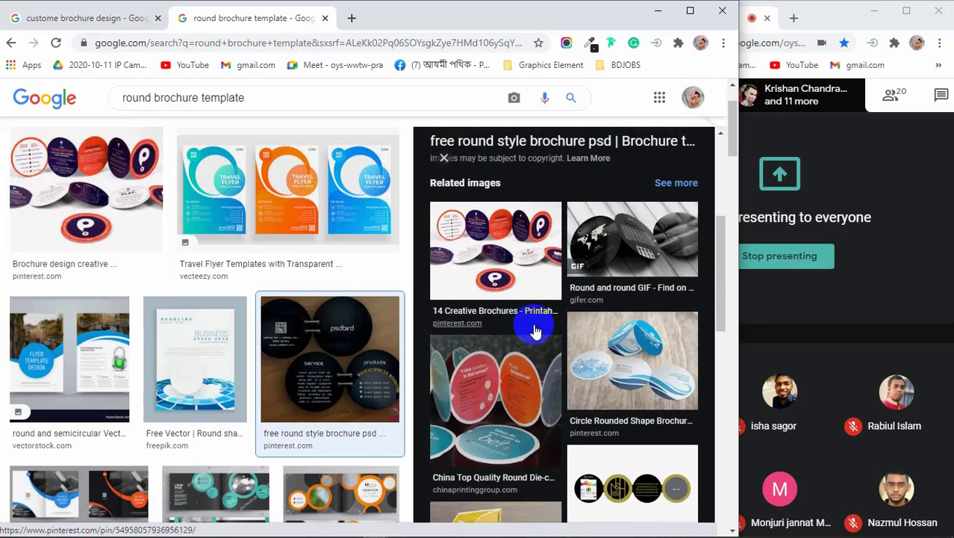
click(648, 237)
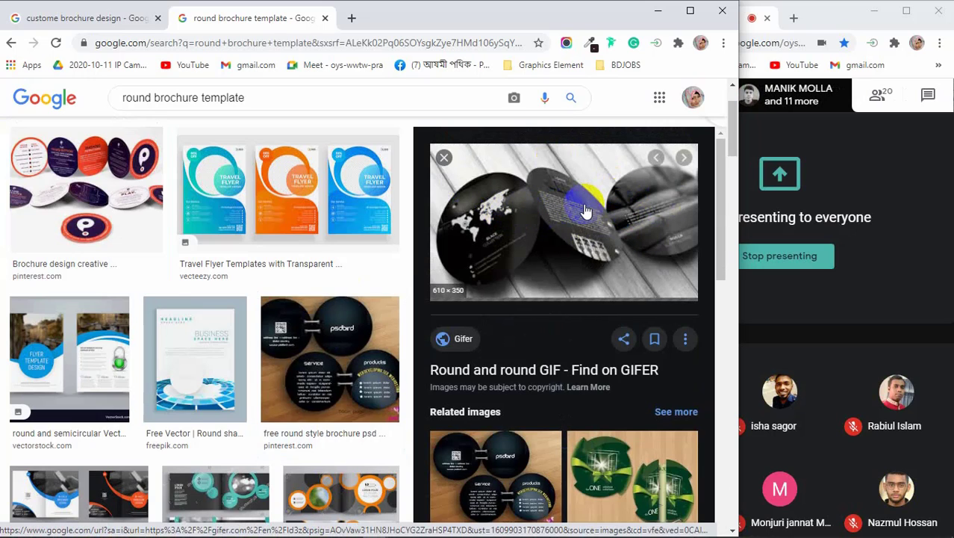
scroll(586, 212, down, 1)
scroll(583, 211, down, 1)
scroll(559, 270, down, 2)
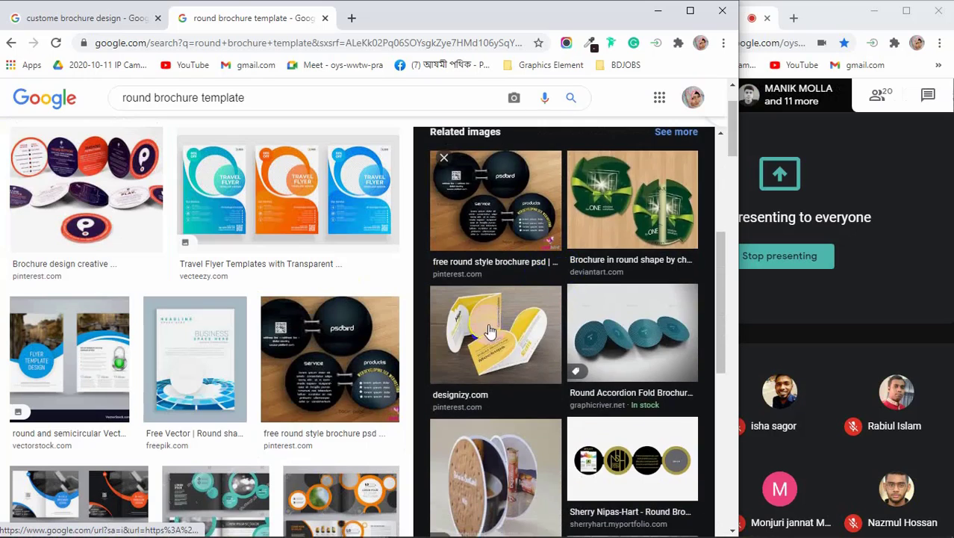
click(490, 343)
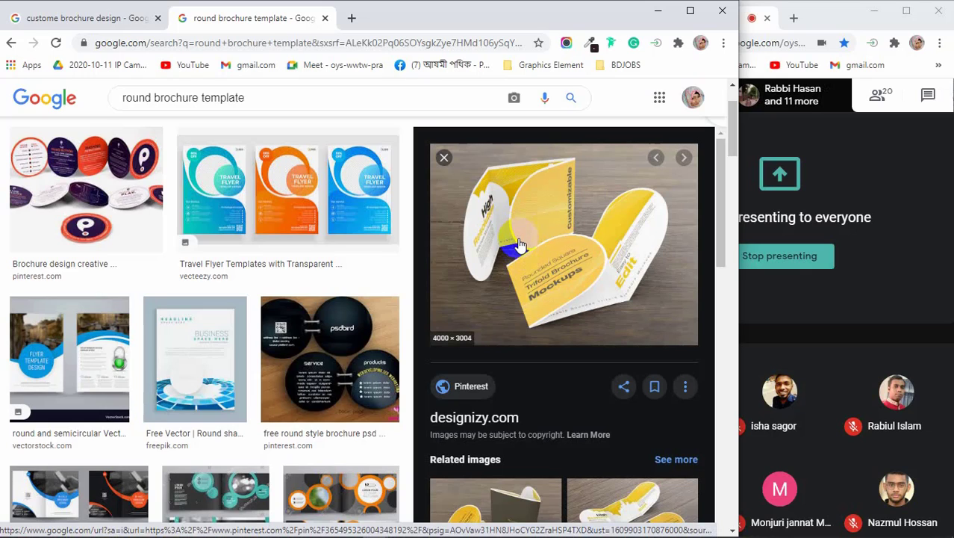
Step: Browse the related trifold and die-cut mockups and the round brochure template results to examine unusual brochure shapes
scroll(258, 370, down, 1)
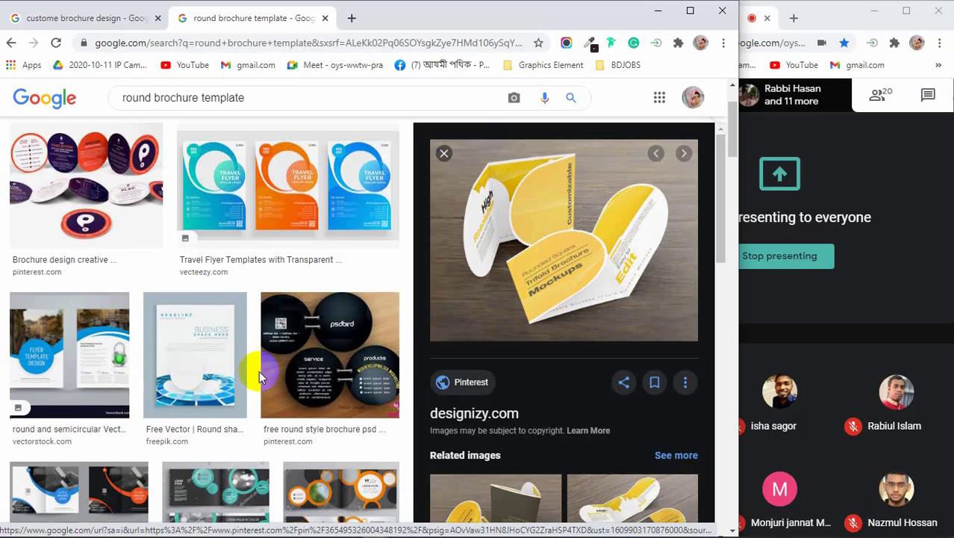
scroll(259, 371, down, 3)
scroll(465, 321, down, 2)
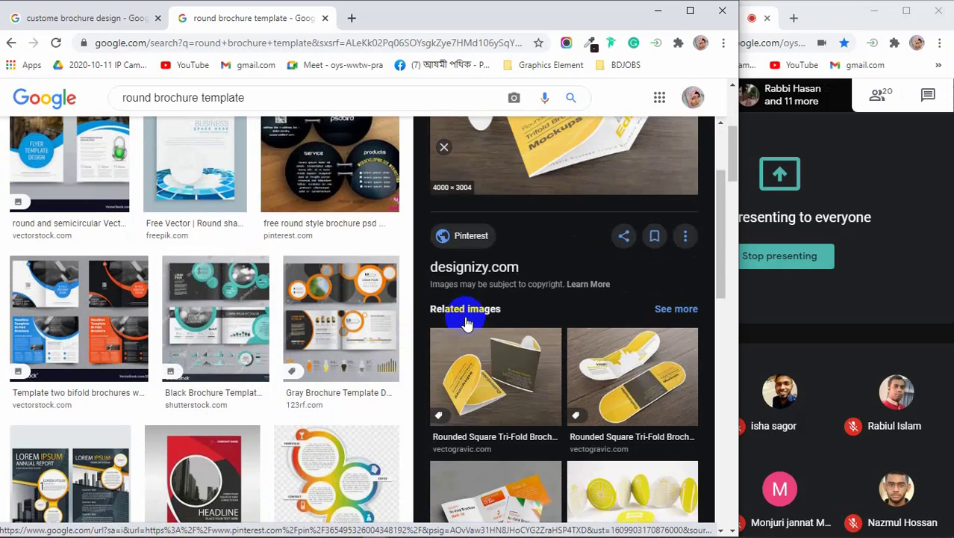
scroll(465, 321, down, 4)
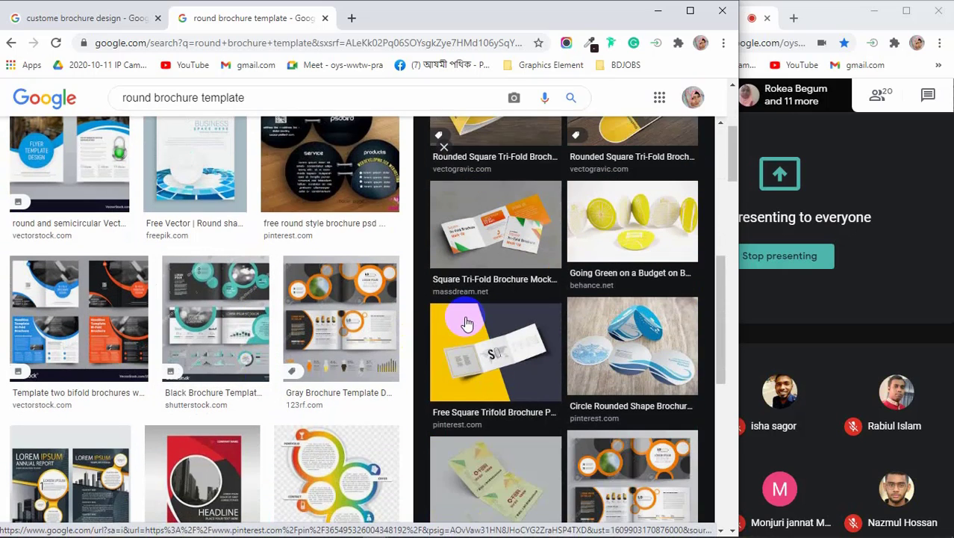
scroll(465, 323, down, 2)
scroll(465, 323, down, 4)
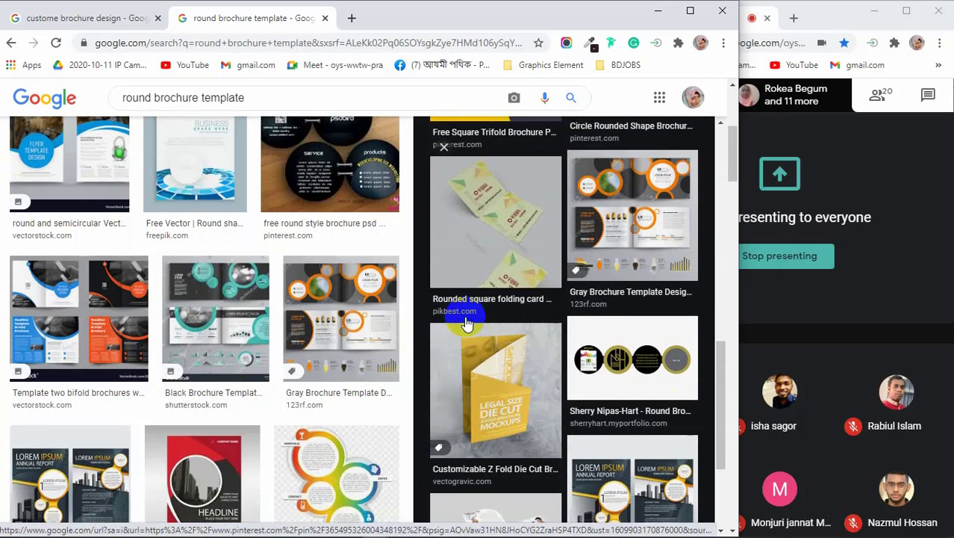
scroll(266, 337, down, 5)
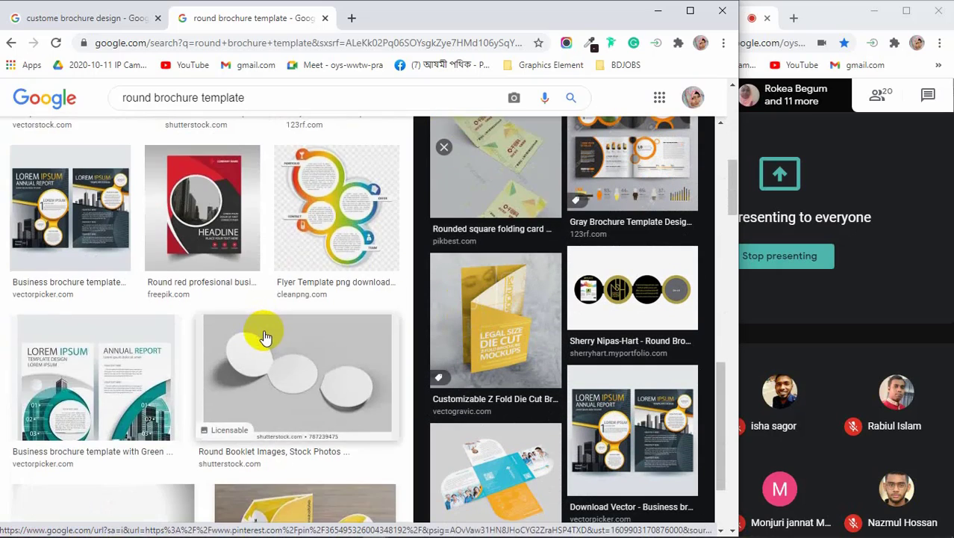
scroll(262, 333, down, 1)
scroll(298, 343, down, 1)
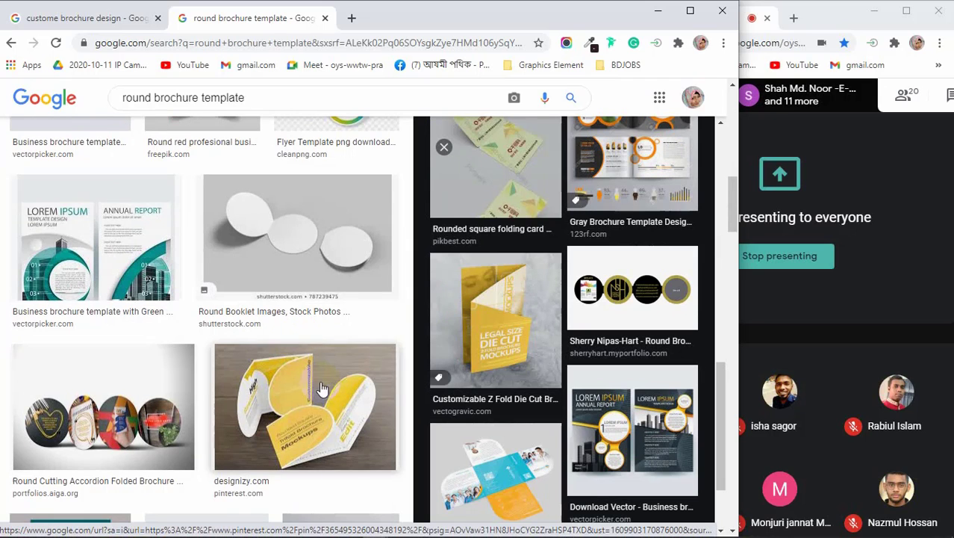
scroll(304, 419, down, 1)
scroll(493, 448, down, 2)
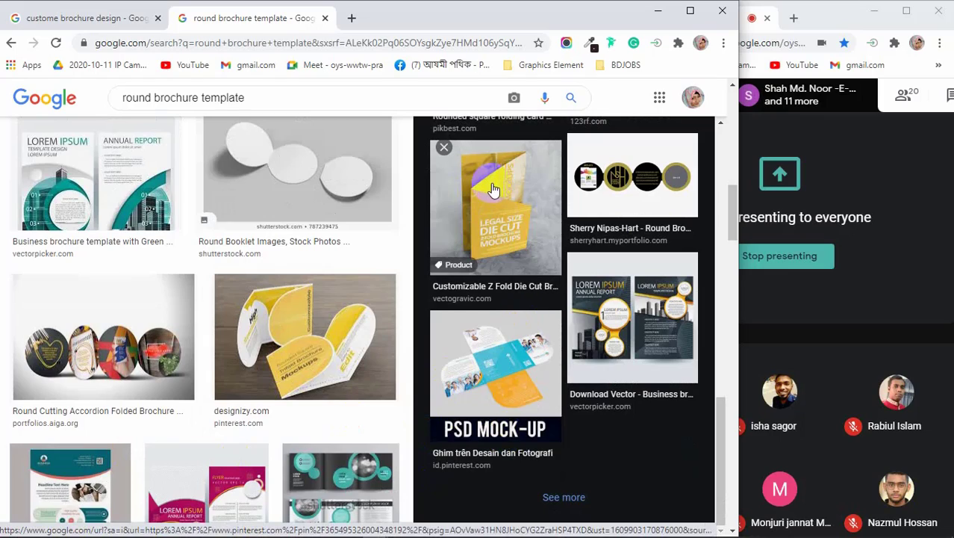
Step: Minimize the browser window, refresh the desktop and launch Adobe Illustrator
click(657, 10)
right_click(369, 150)
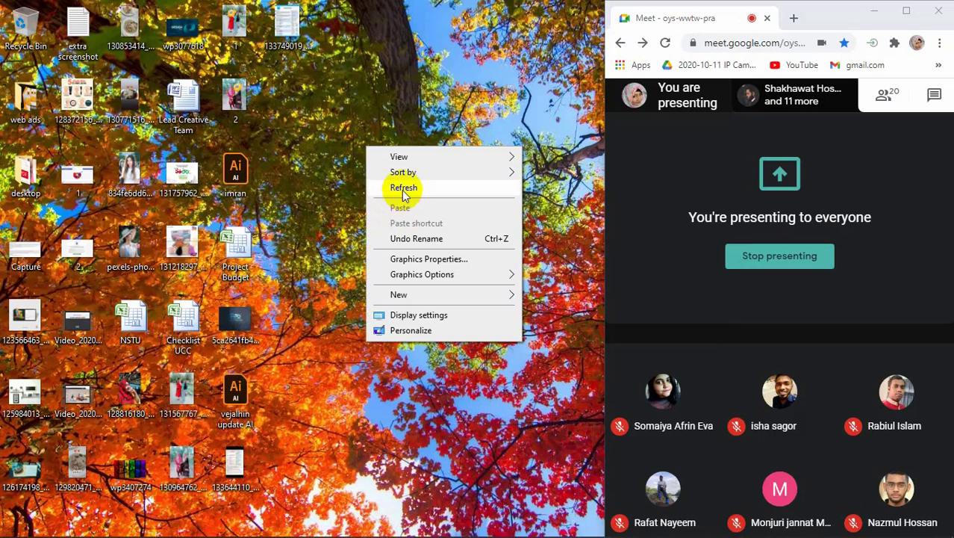
click(397, 185)
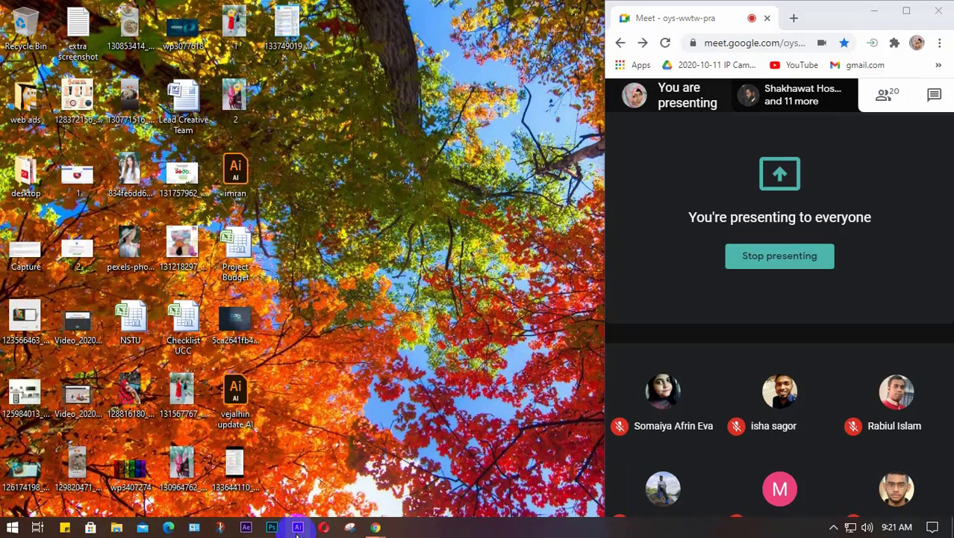
click(297, 528)
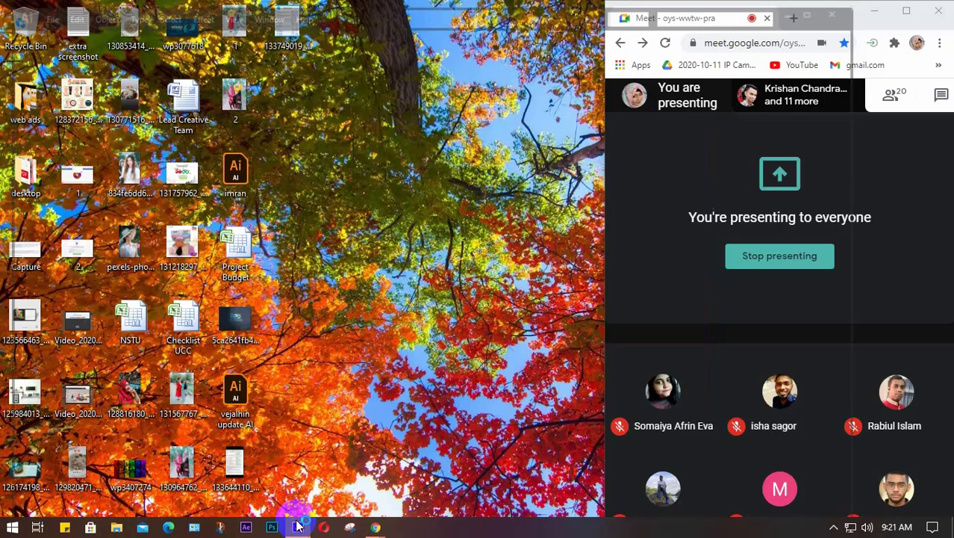
click(297, 527)
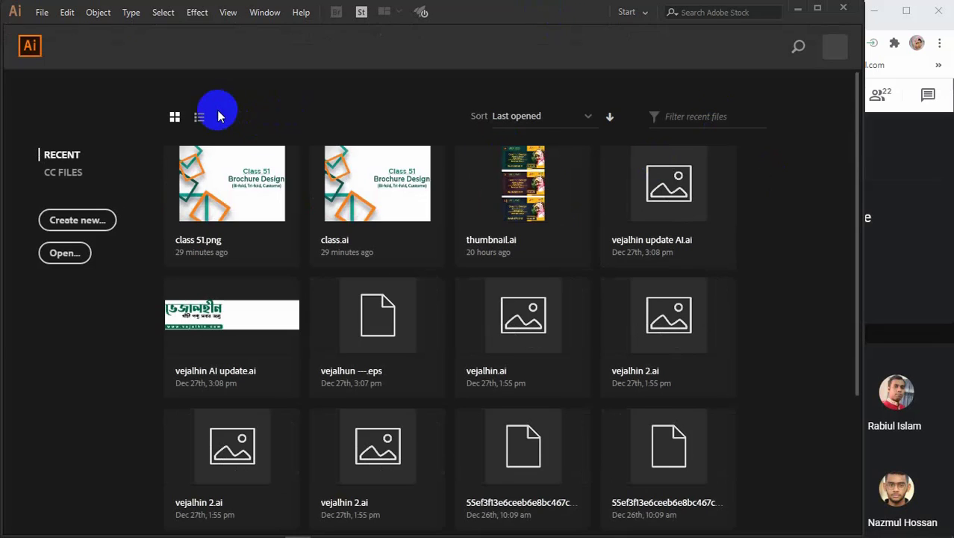
Step: Show Illustrator's recent files as a list and narrow the application window to reveal more of the meeting
click(200, 117)
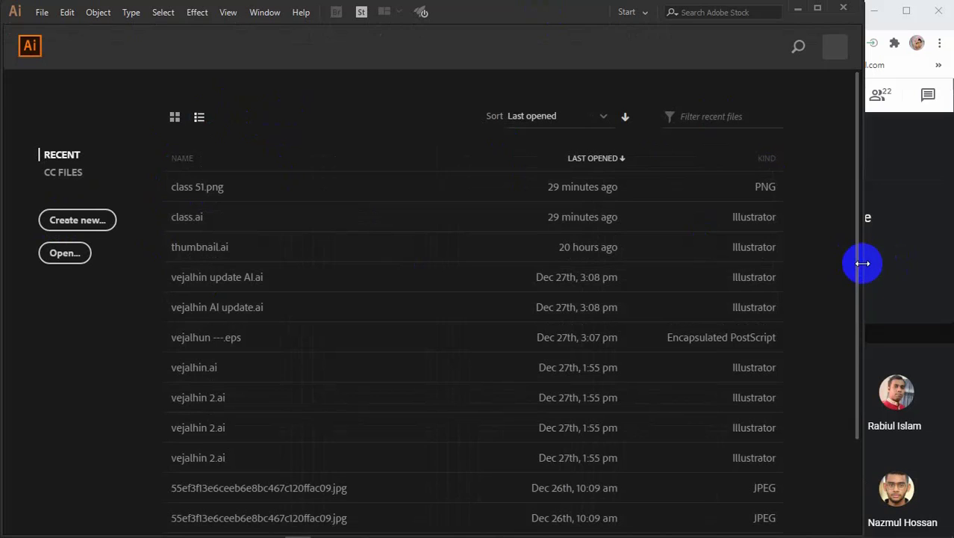
drag(860, 262, 828, 293)
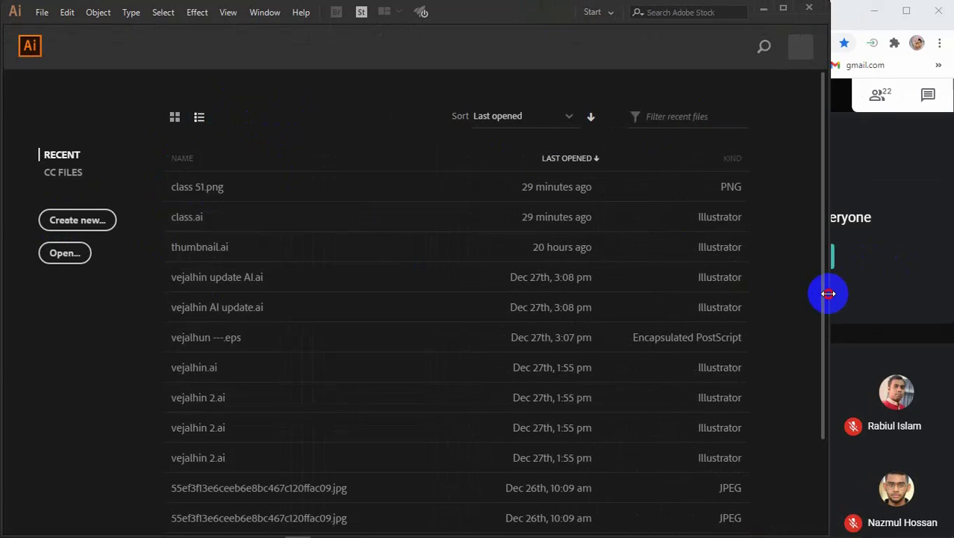
Step: Switch to the Google Meet window, open the participant list and check who is attending the meeting
click(880, 94)
scroll(859, 314, down, 4)
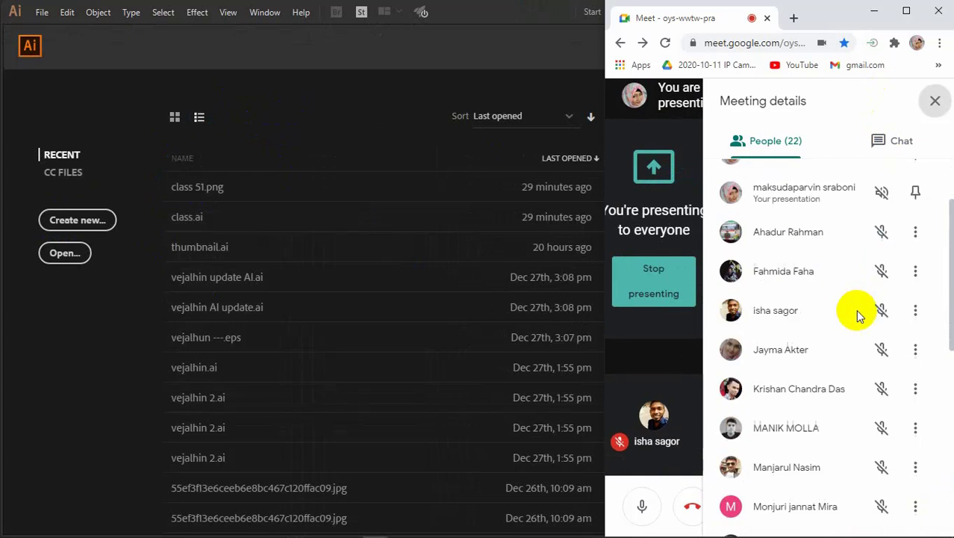
scroll(858, 314, up, 2)
scroll(856, 309, up, 2)
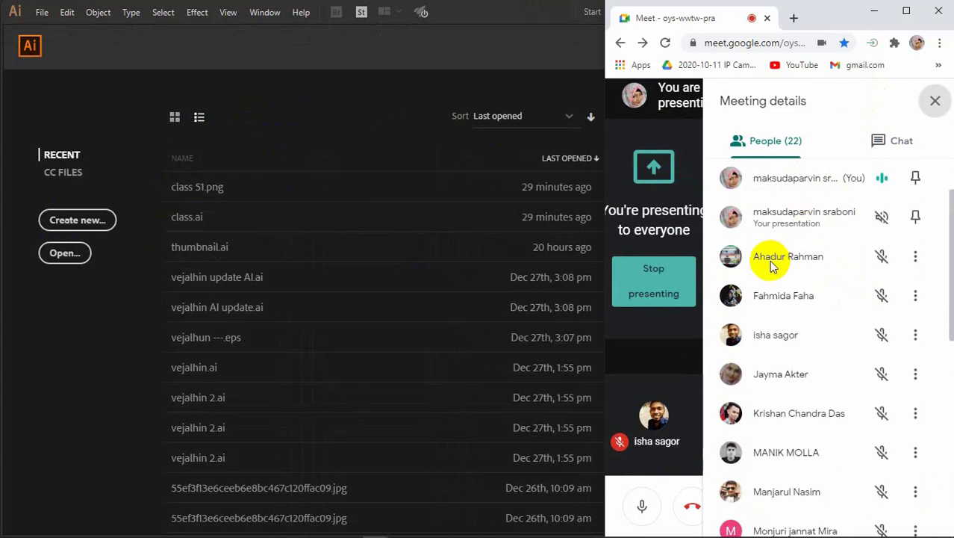
scroll(796, 352, down, 6)
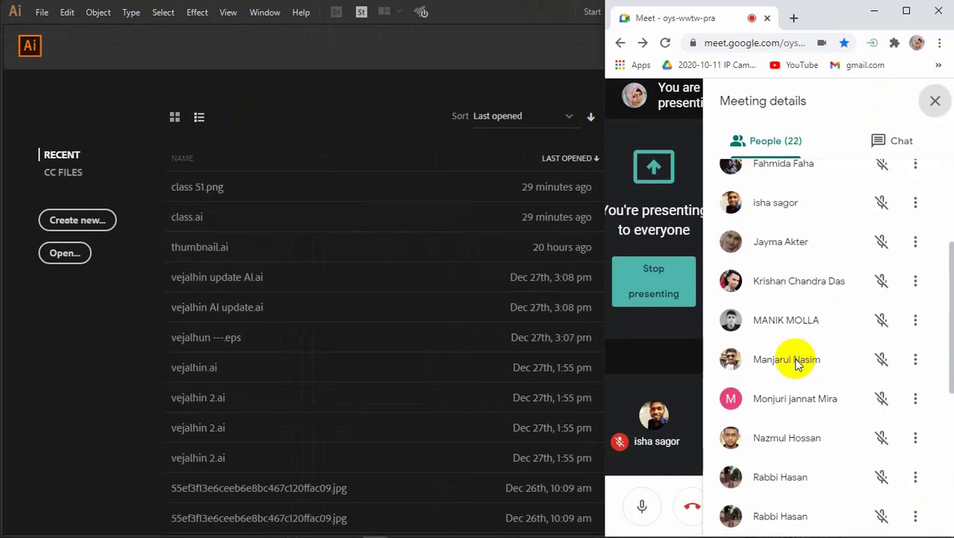
scroll(833, 366, down, 7)
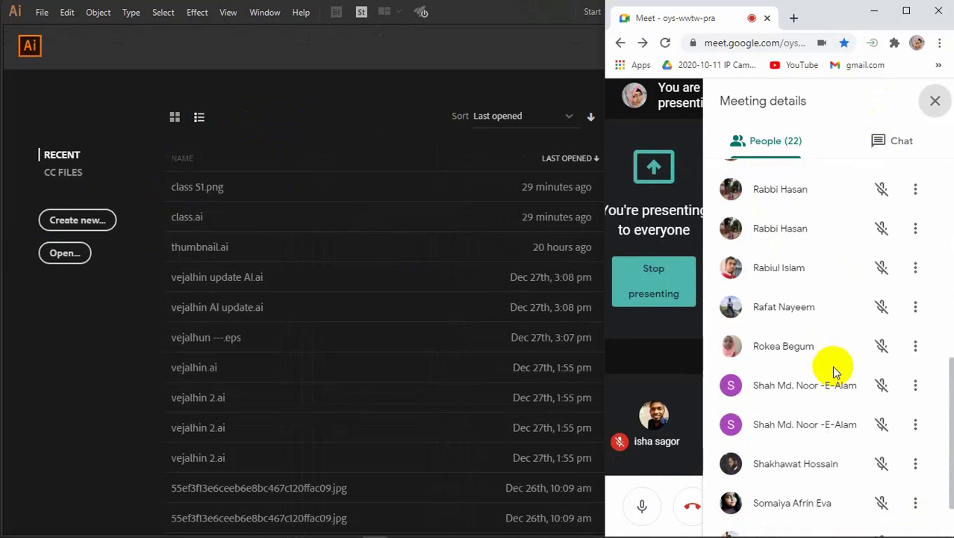
Step: Close the meeting's participant list, return to Illustrator and widen its window over the meeting
click(935, 100)
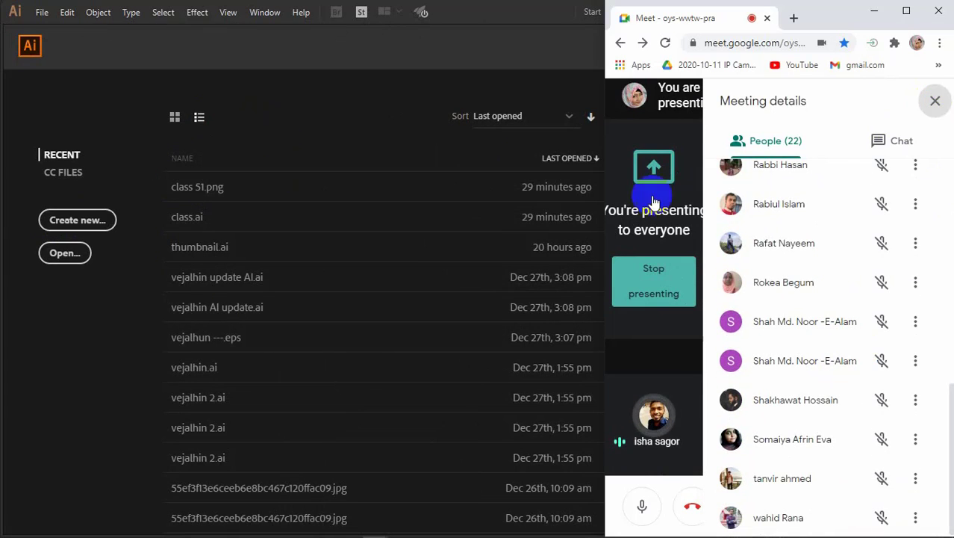
click(38, 341)
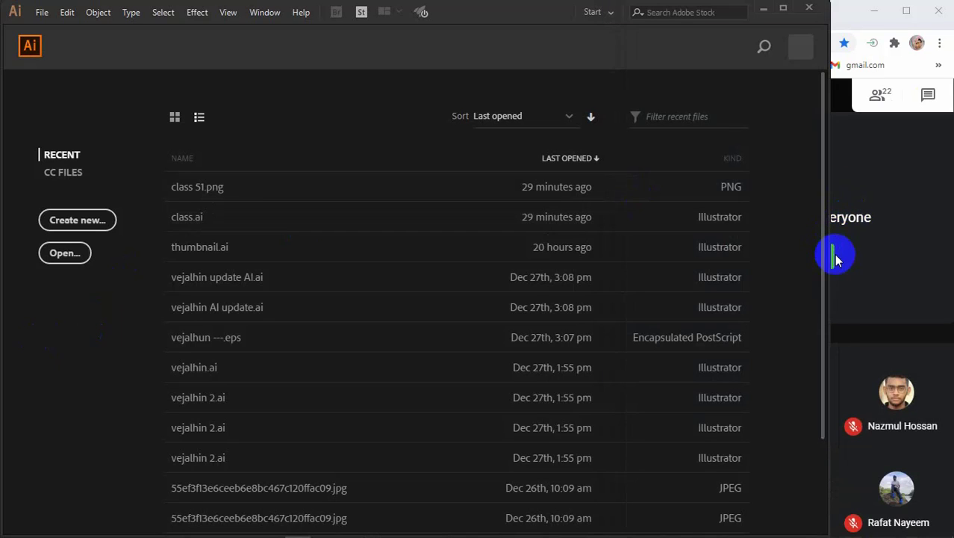
drag(831, 314, 872, 316)
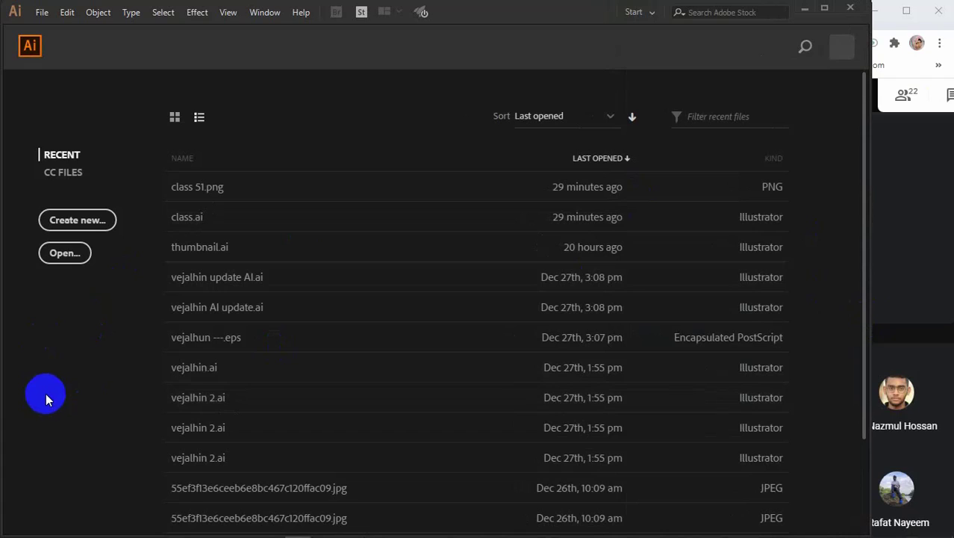
drag(522, 12, 517, 11)
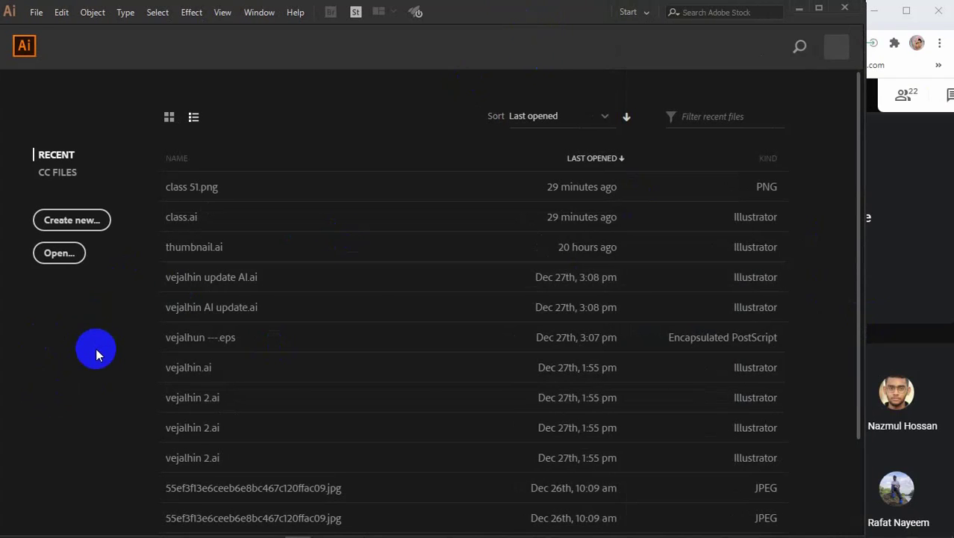
Step: Create a new landscape document of 7 x 5 in with one artboard, in CMYK at 300 ppi
click(67, 221)
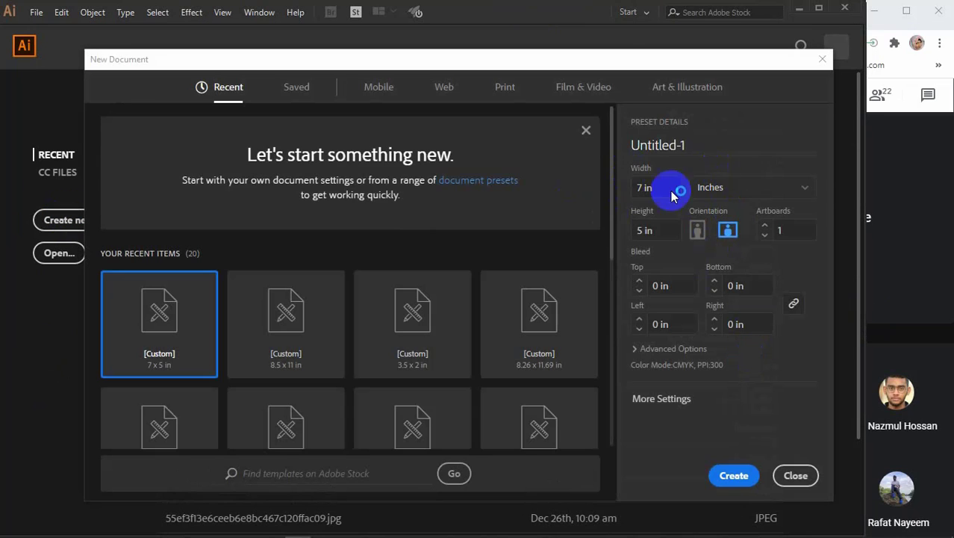
click(732, 478)
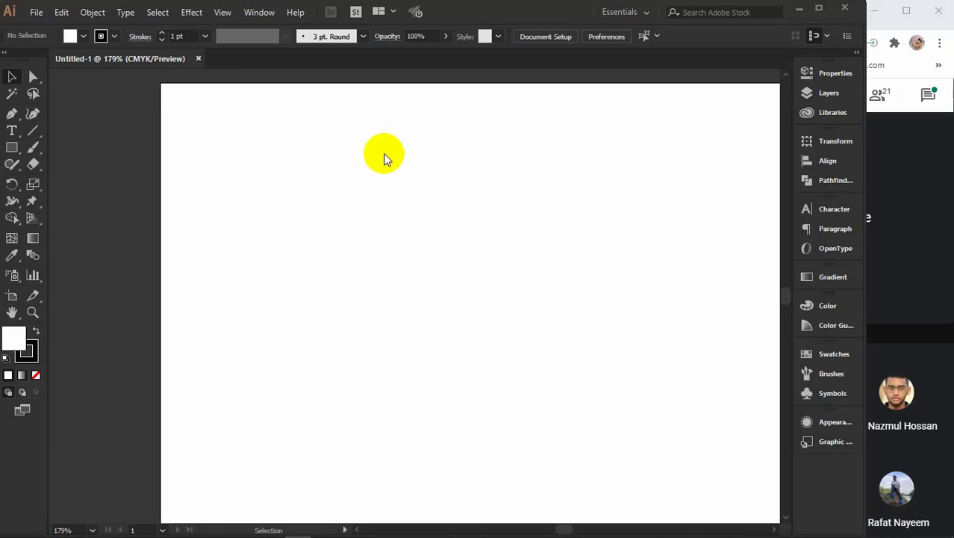
scroll(384, 159, down, 3)
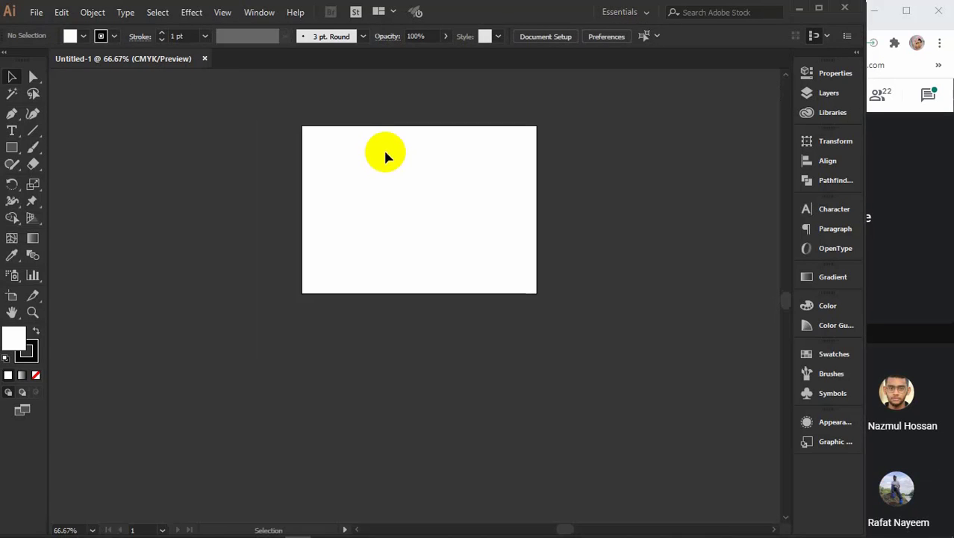
Step: Draw a rectangle 8.26 in wide and 11.69 in high on the empty canvas beside the artboard
drag(505, 205, 463, 273)
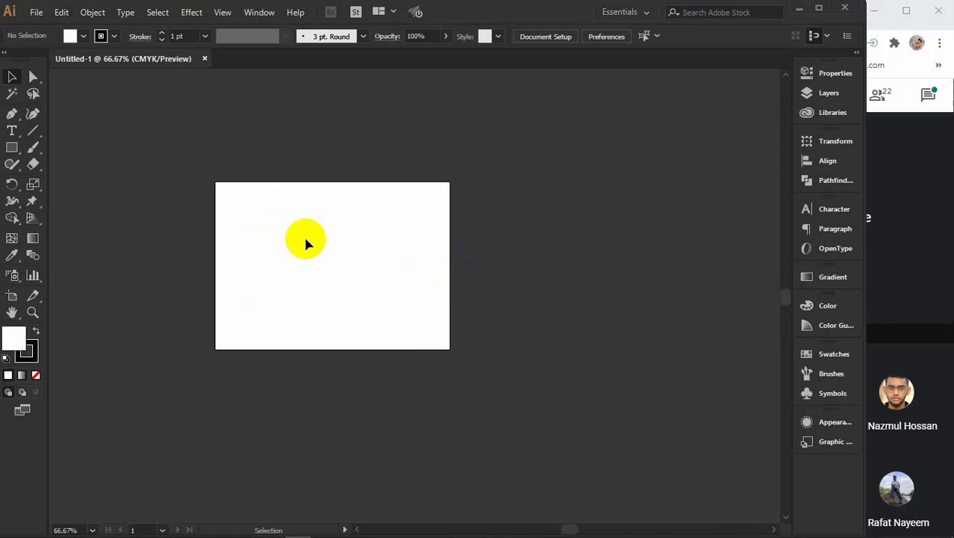
drag(410, 242, 95, 257)
drag(213, 264, 244, 283)
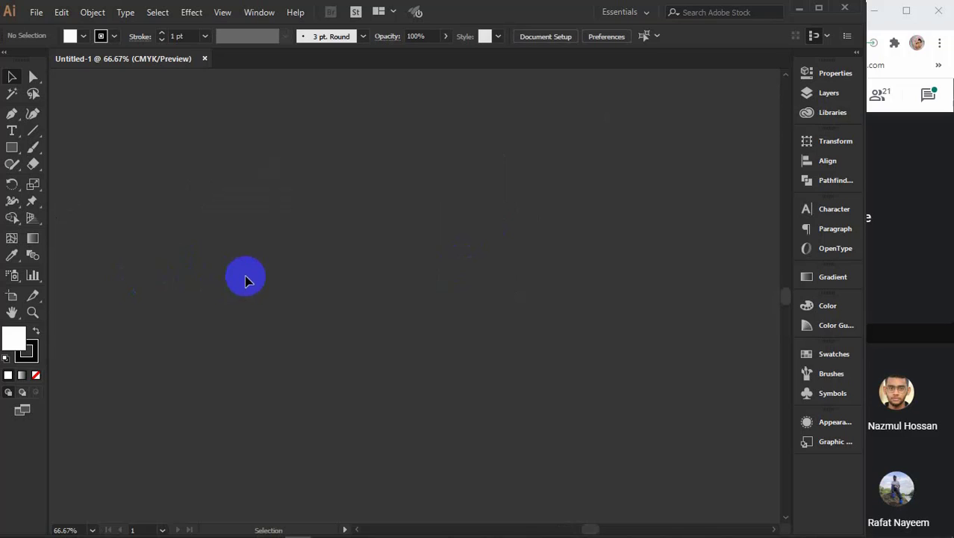
drag(207, 298, 131, 262)
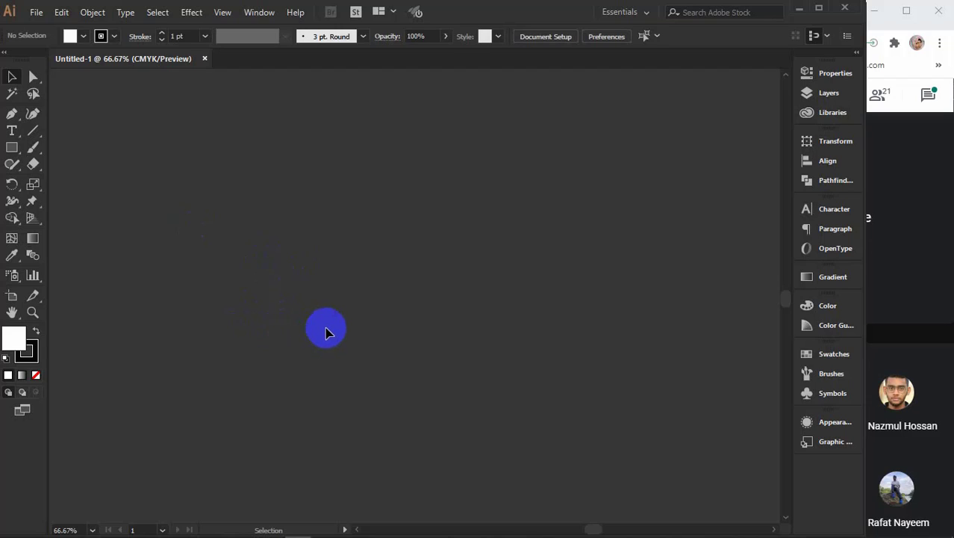
click(11, 148)
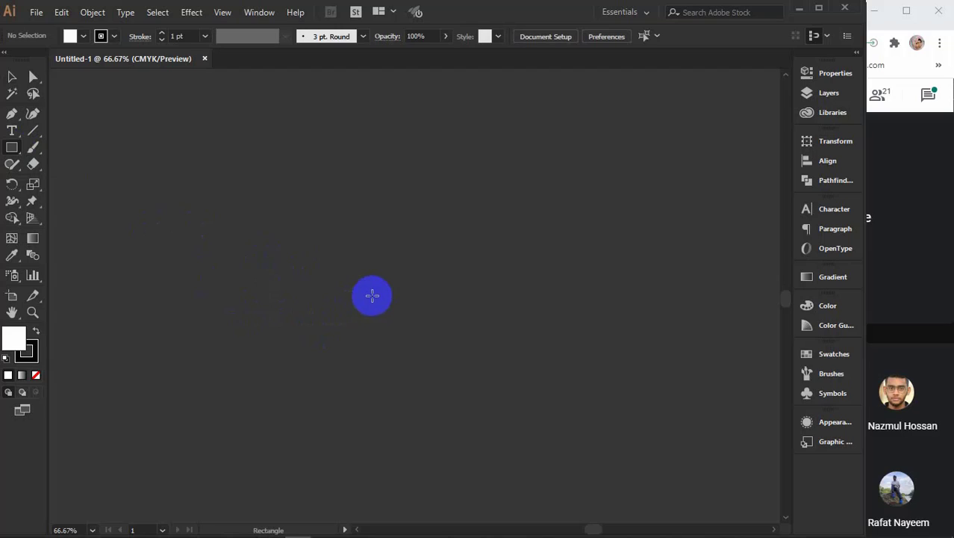
click(393, 296)
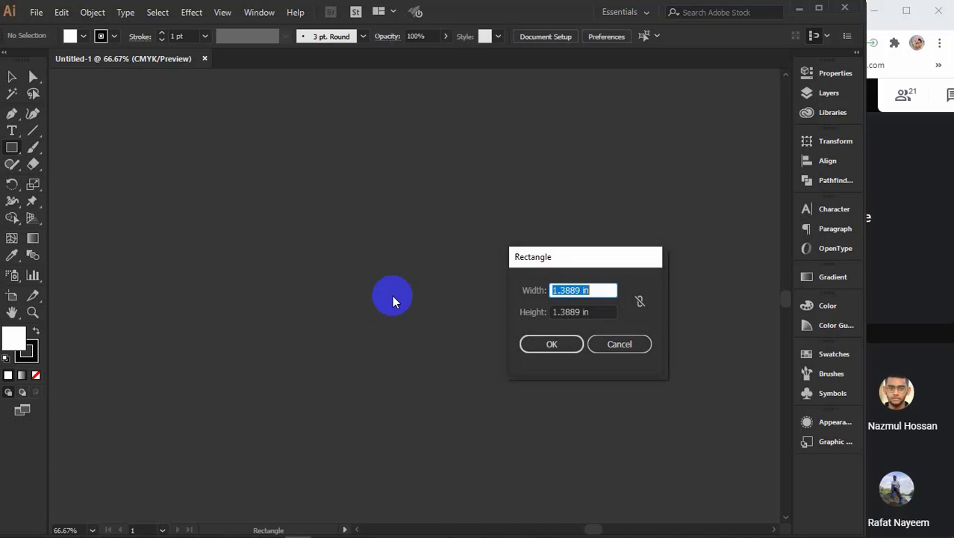
text(8.26)
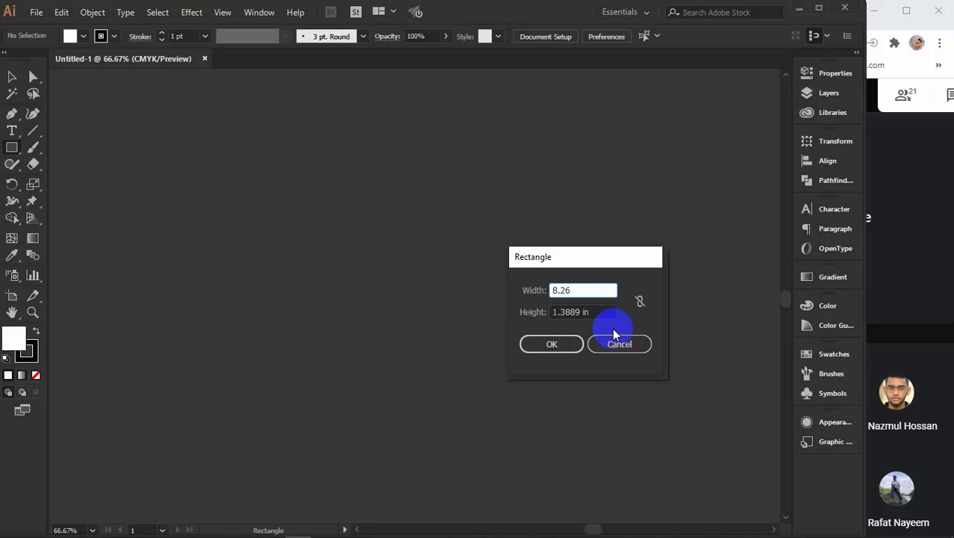
key(Tab)
text(11)
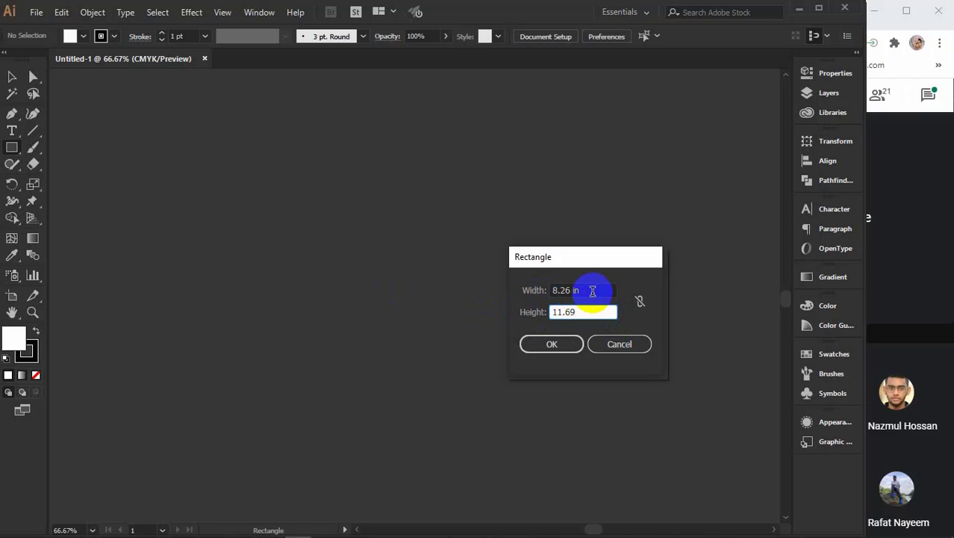
double_click(575, 310)
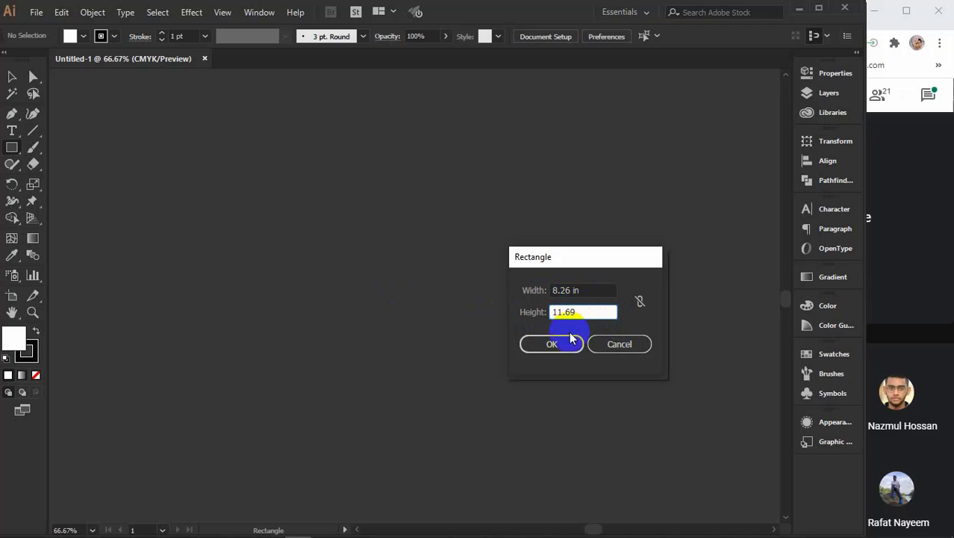
click(553, 342)
Step: Move the rectangle fully into view and rotate it 90 degrees into landscape orientation
key(v)
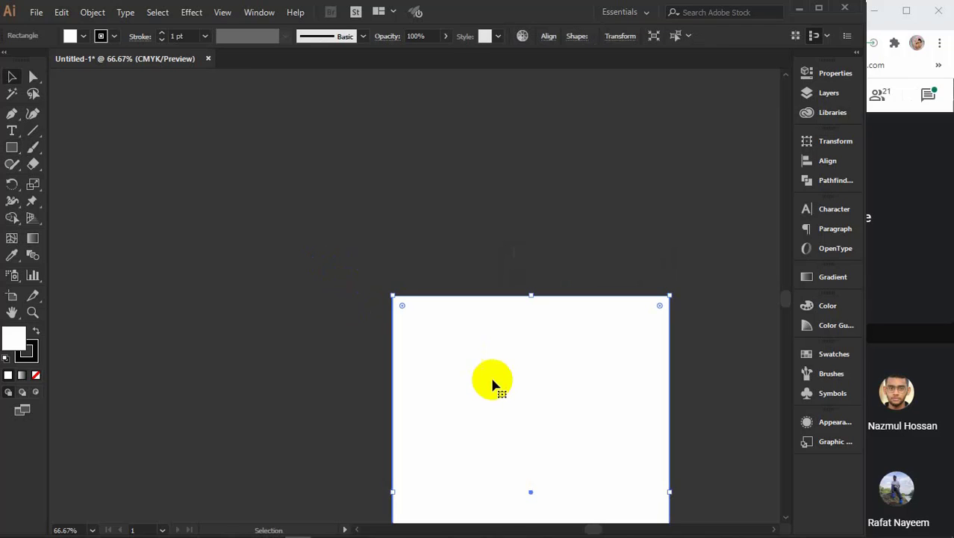
drag(492, 384, 433, 212)
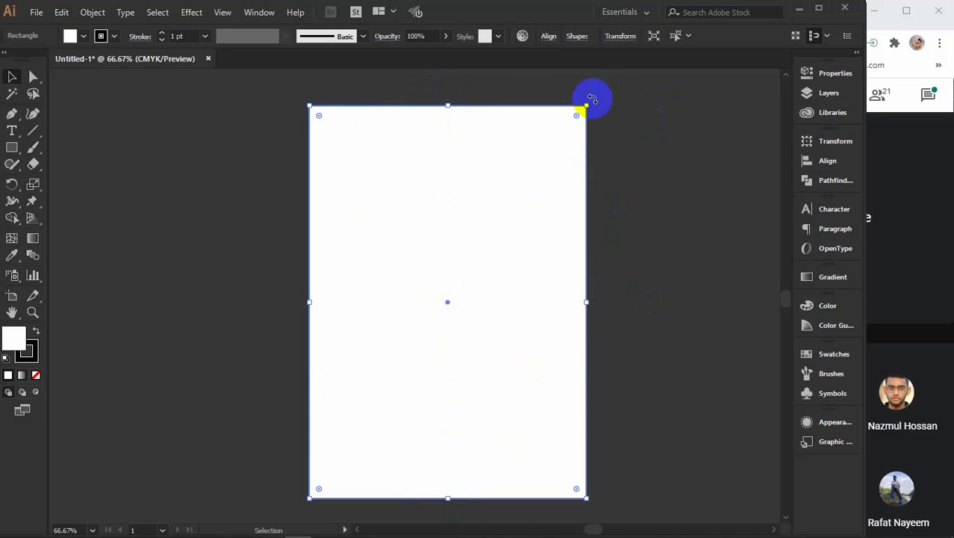
drag(592, 99, 687, 422)
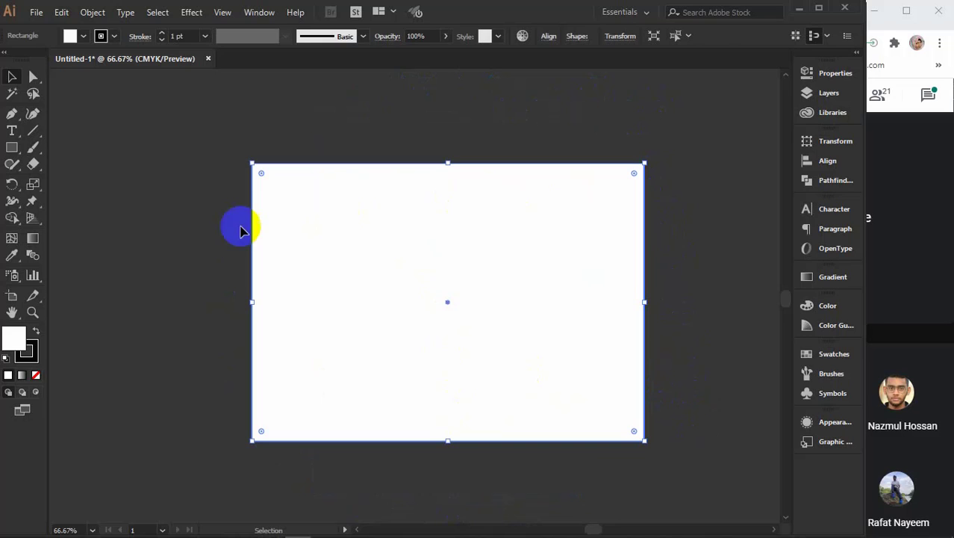
drag(522, 277, 517, 277)
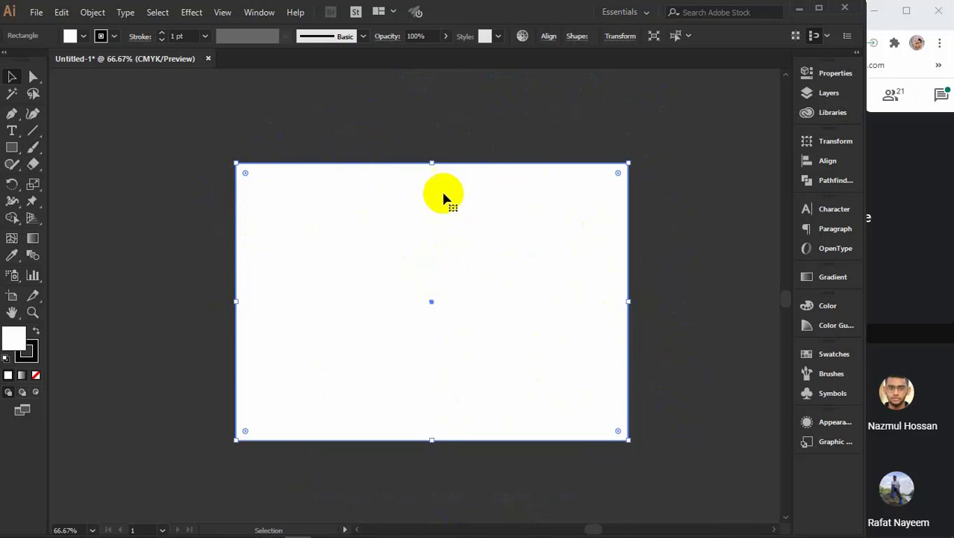
Step: Offset the landscape rectangle's path outward by 0.125 in with miter joins
click(92, 12)
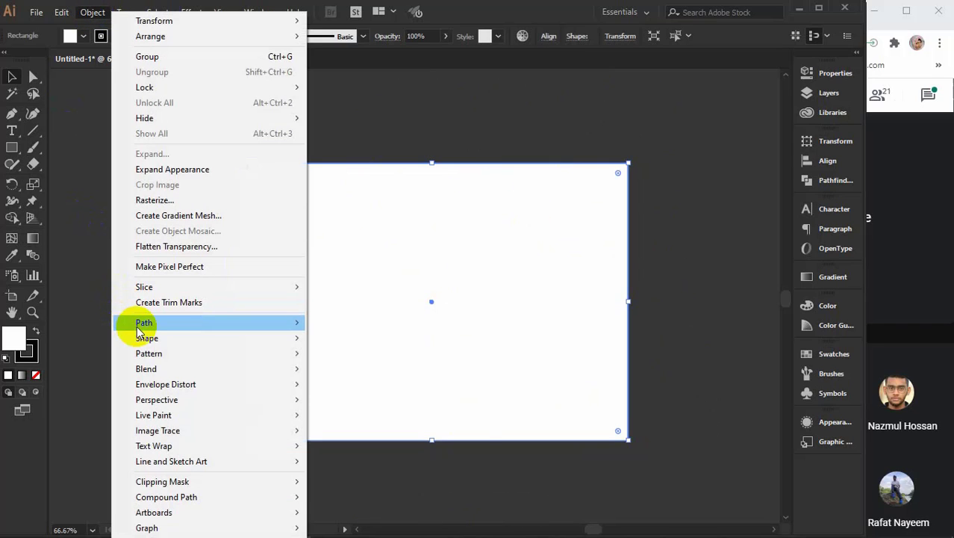
mouse_move(138, 326)
click(348, 373)
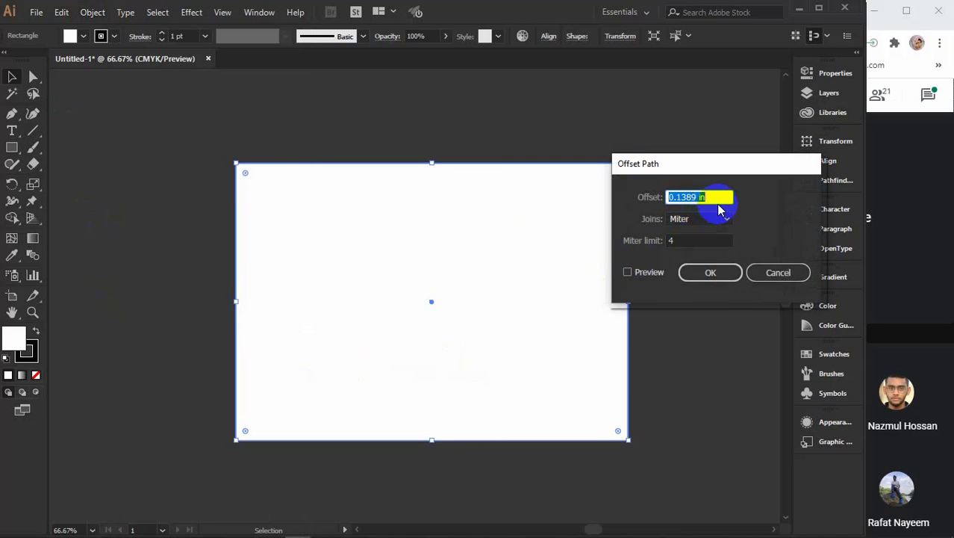
text(.125)
click(641, 272)
click(643, 273)
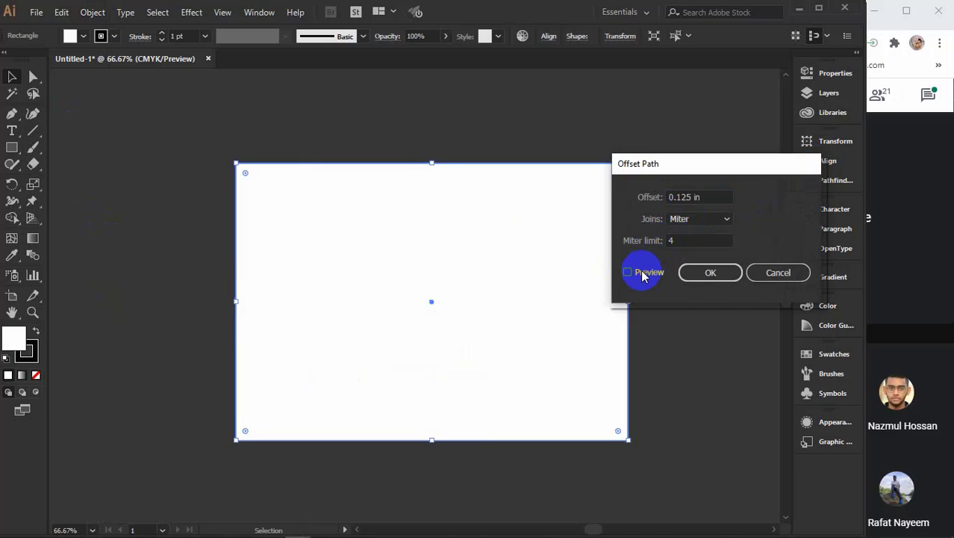
click(643, 274)
click(703, 272)
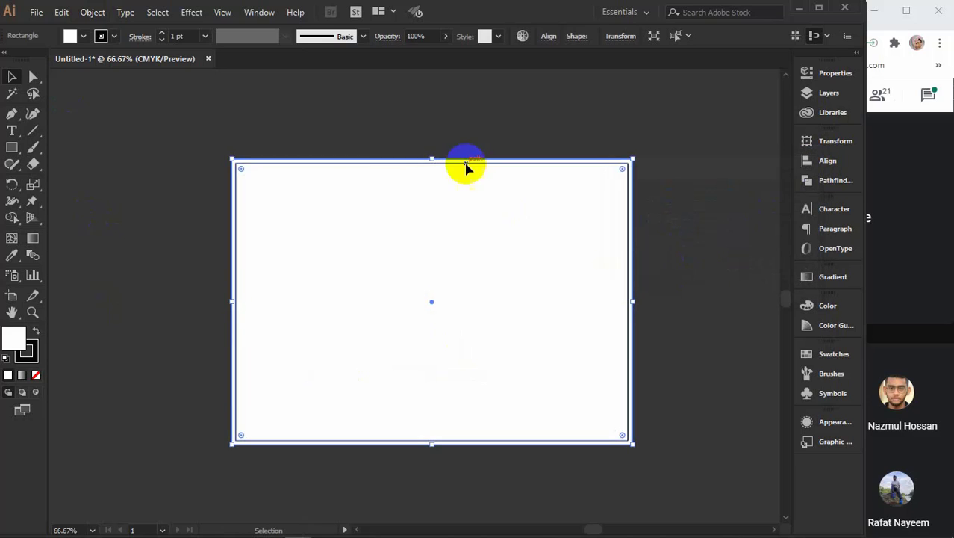
Step: Fill the outer offset rectangle with yellow and deselect it
click(83, 36)
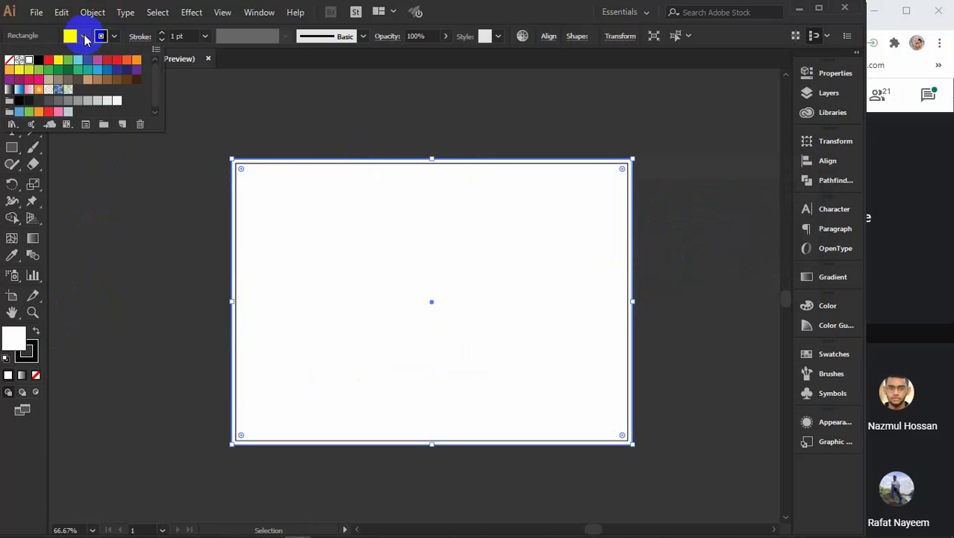
click(137, 66)
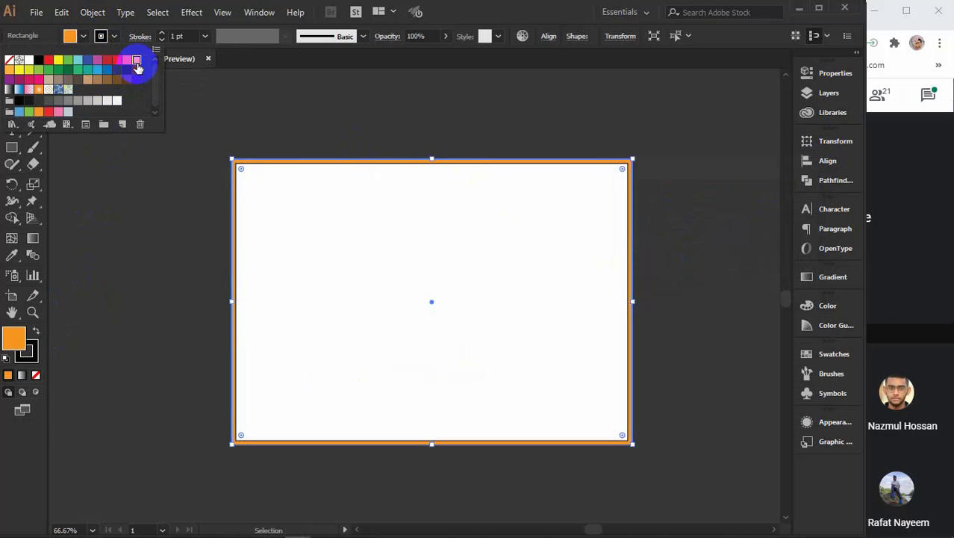
click(18, 69)
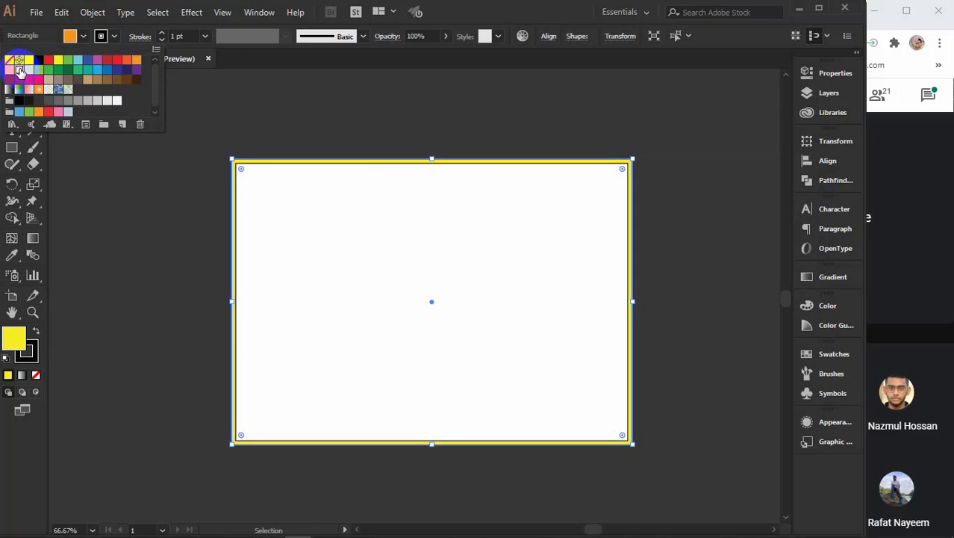
click(572, 196)
click(688, 224)
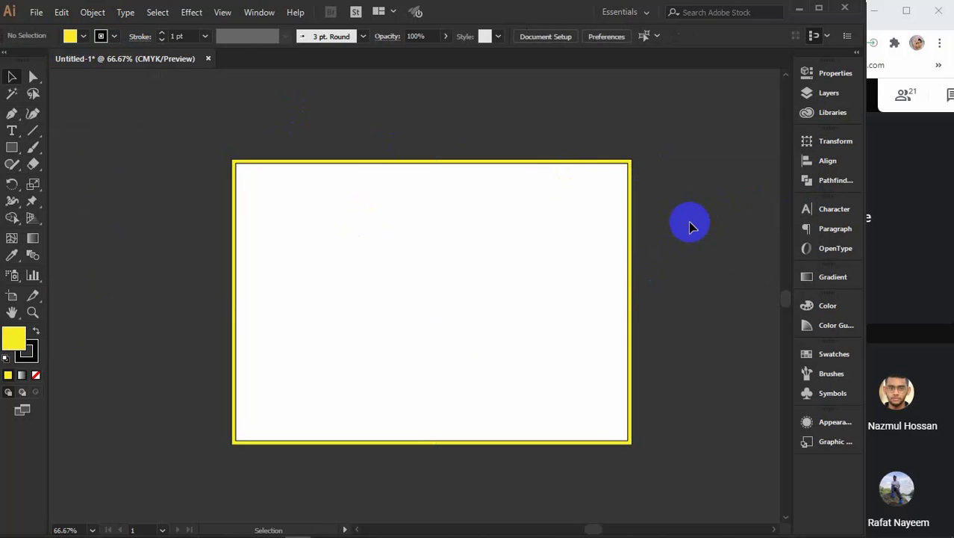
Step: Examine the yellow margin between the outer and inner rectangles up close, selecting each rectangle in turn
click(632, 222)
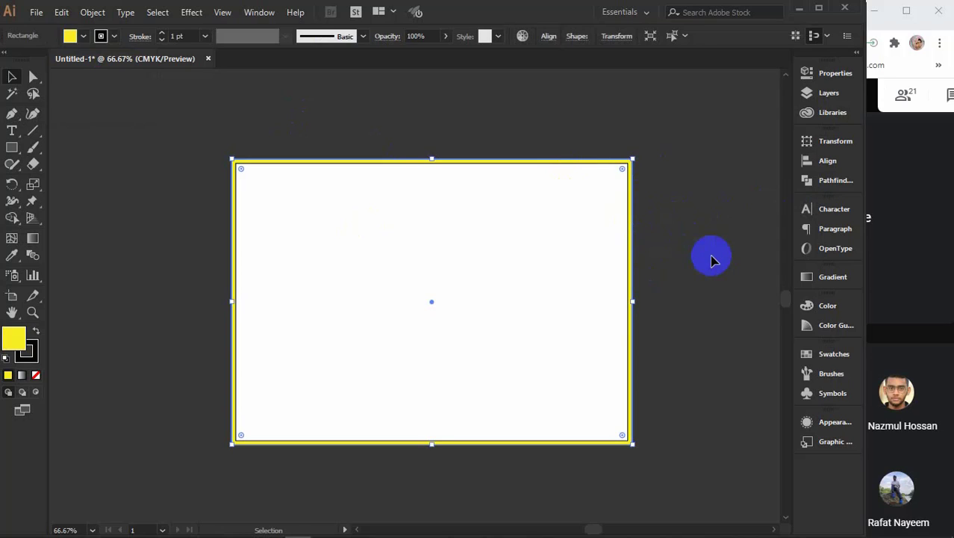
click(711, 256)
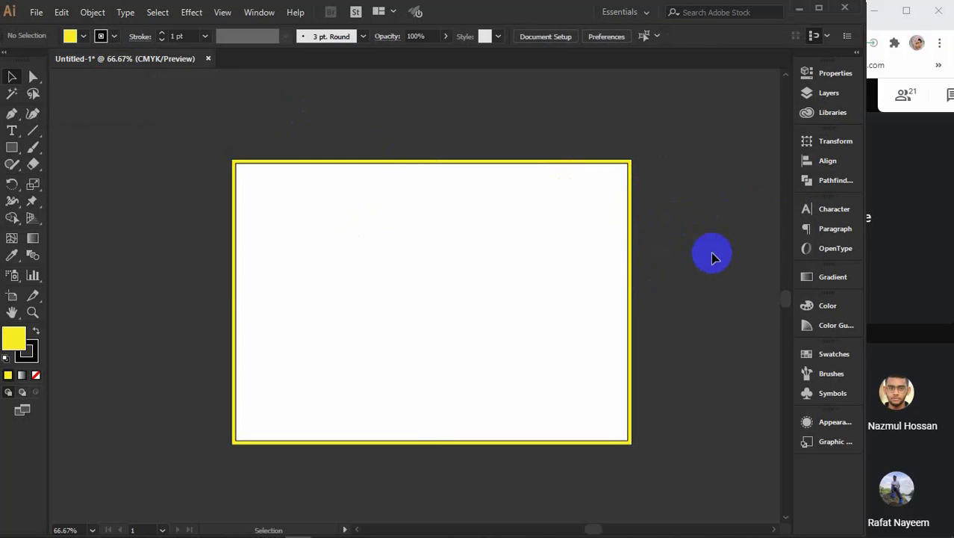
click(629, 227)
click(640, 267)
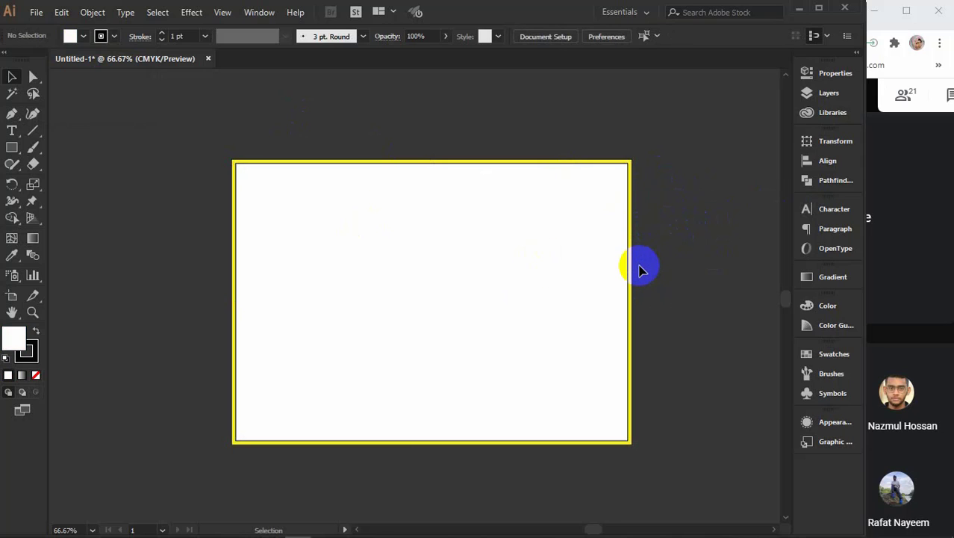
scroll(639, 267, up, 4)
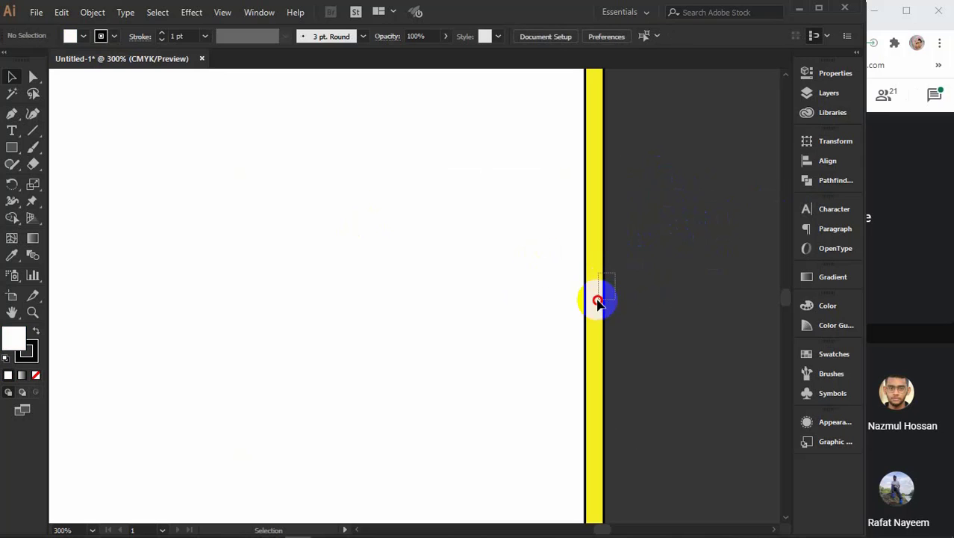
drag(619, 288, 596, 358)
scroll(625, 320, down, 2)
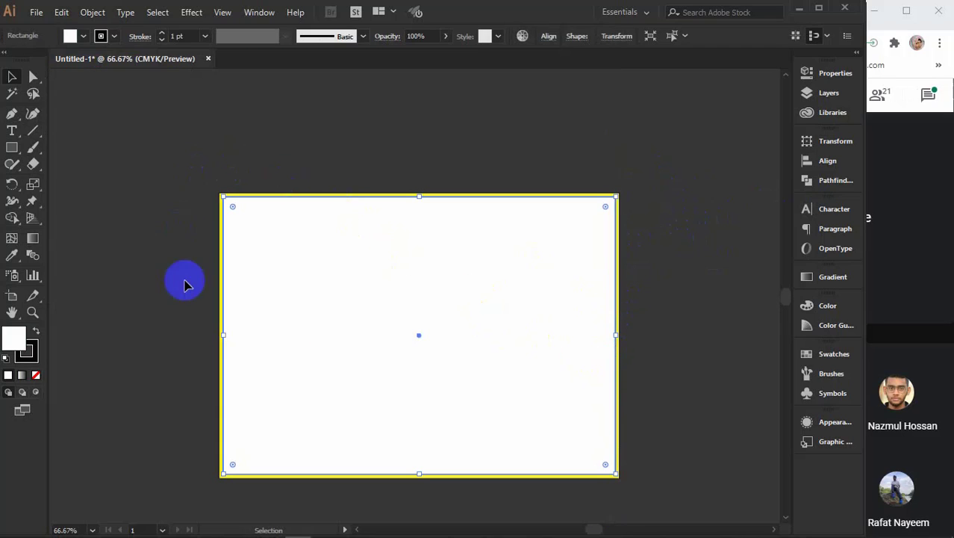
scroll(404, 360, down, 1)
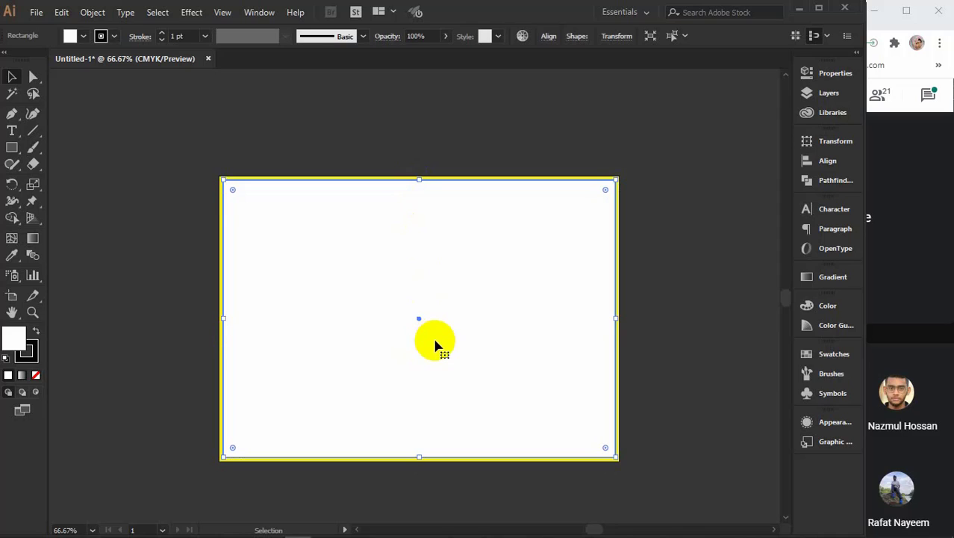
key(a)
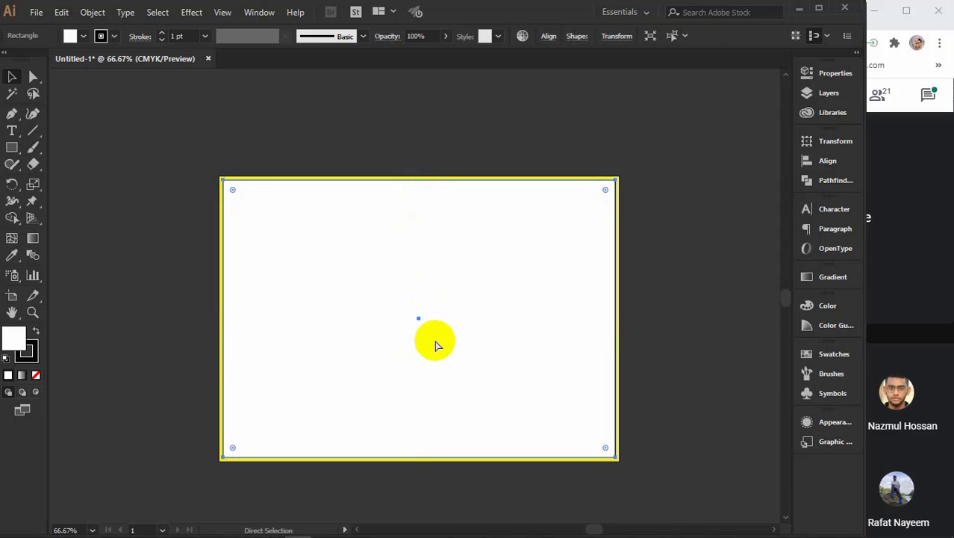
key(v)
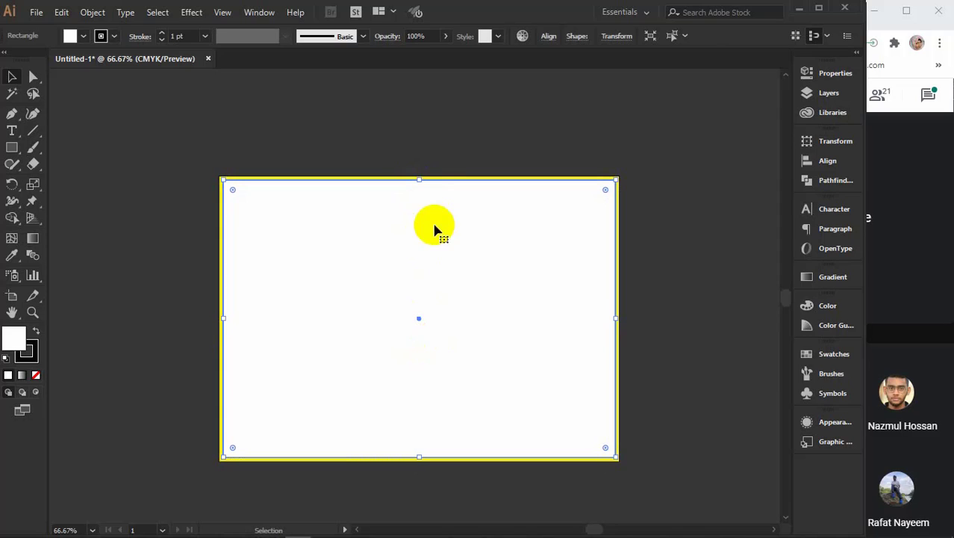
Step: Start Split Into Grid on the inner white rectangle with live preview enabled
click(404, 171)
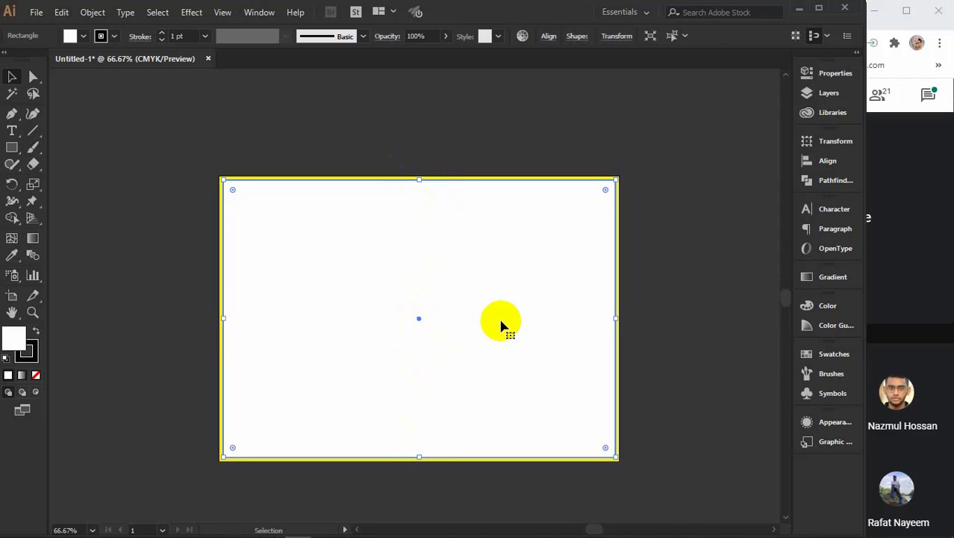
click(91, 13)
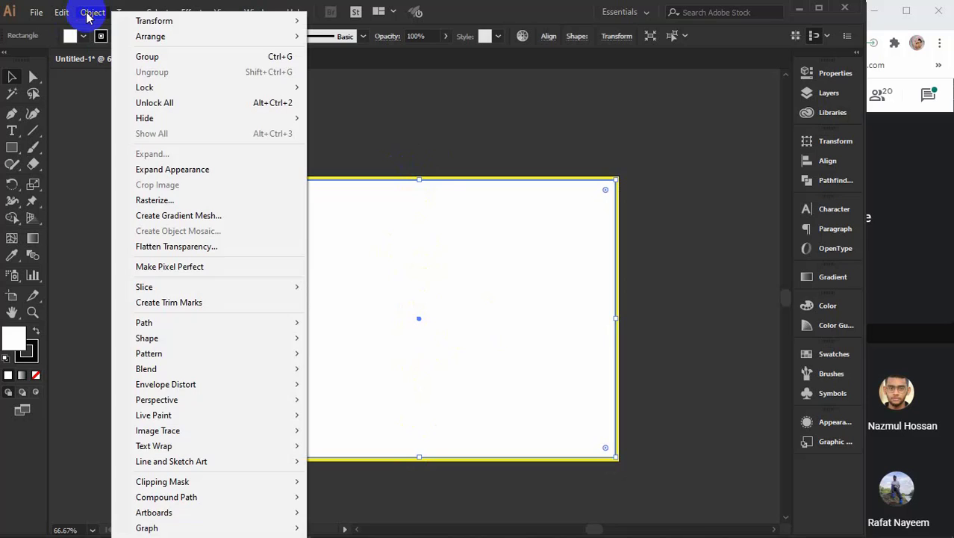
mouse_move(143, 322)
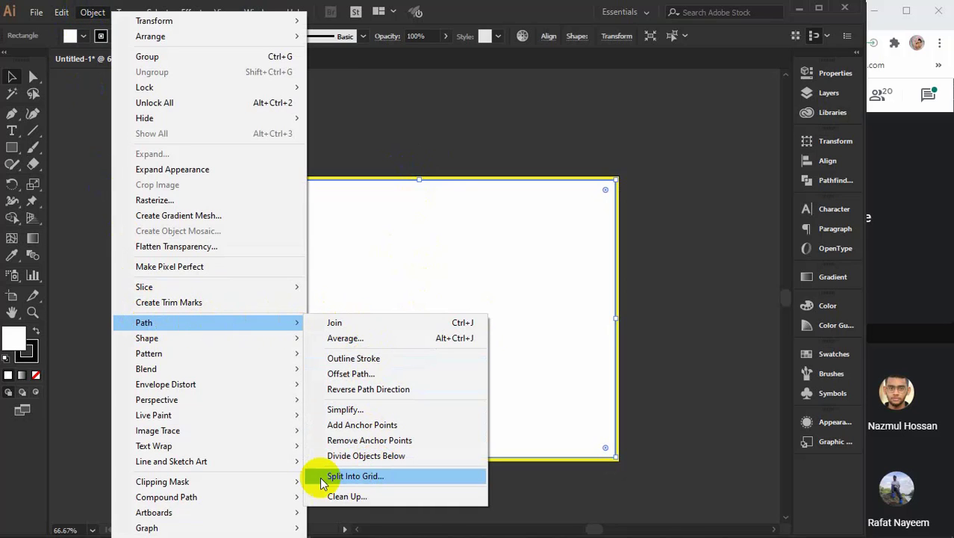
click(388, 474)
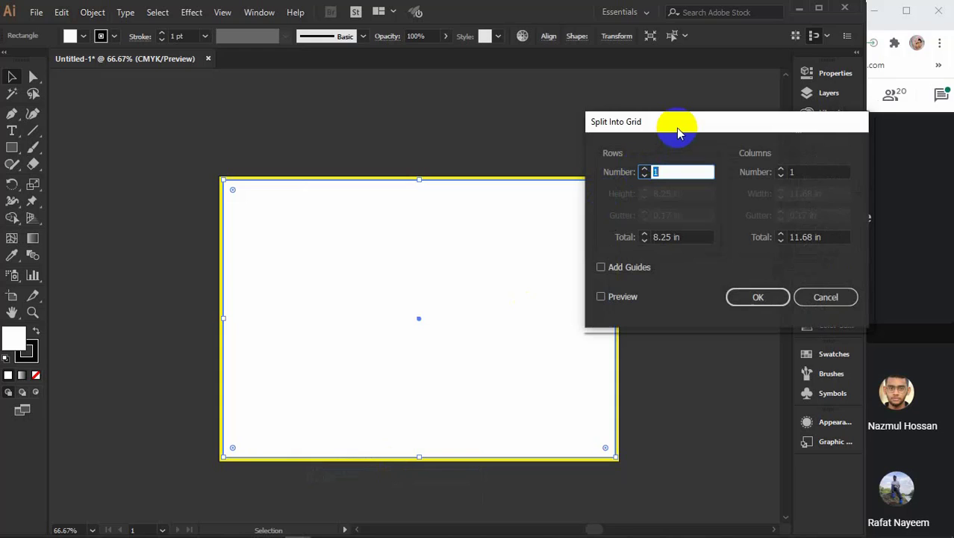
drag(678, 133, 676, 41)
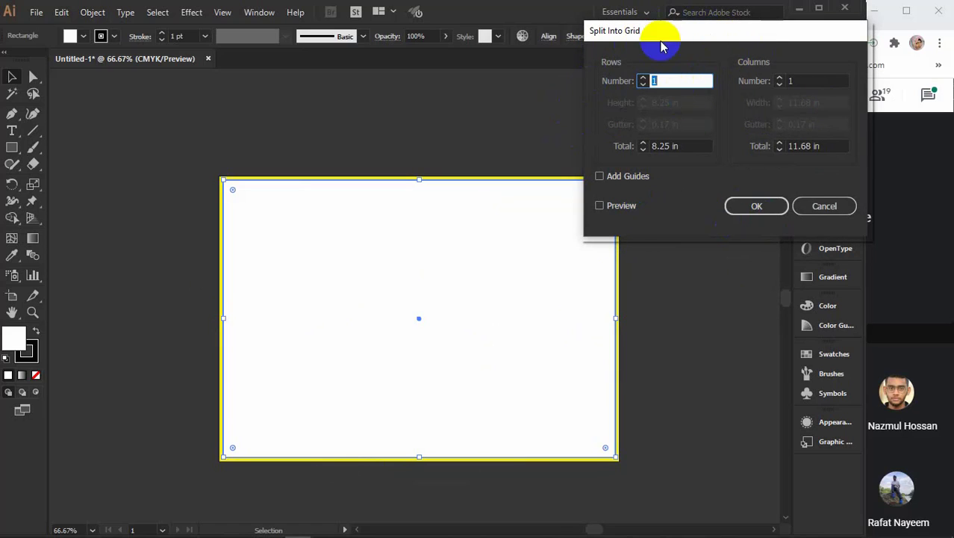
click(600, 206)
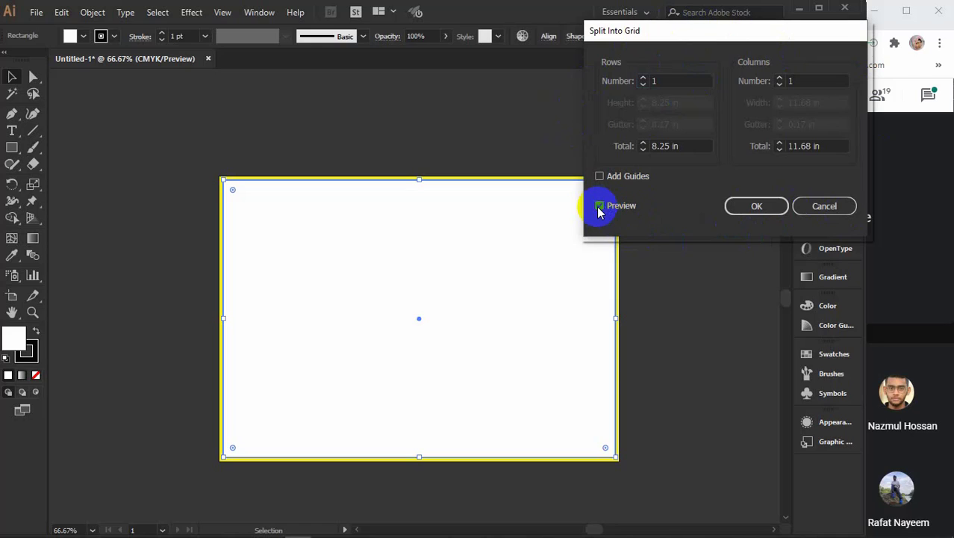
Step: Preview splitting the rectangle into between 2 and 5 rows, and return the number of rows to 1
click(667, 81)
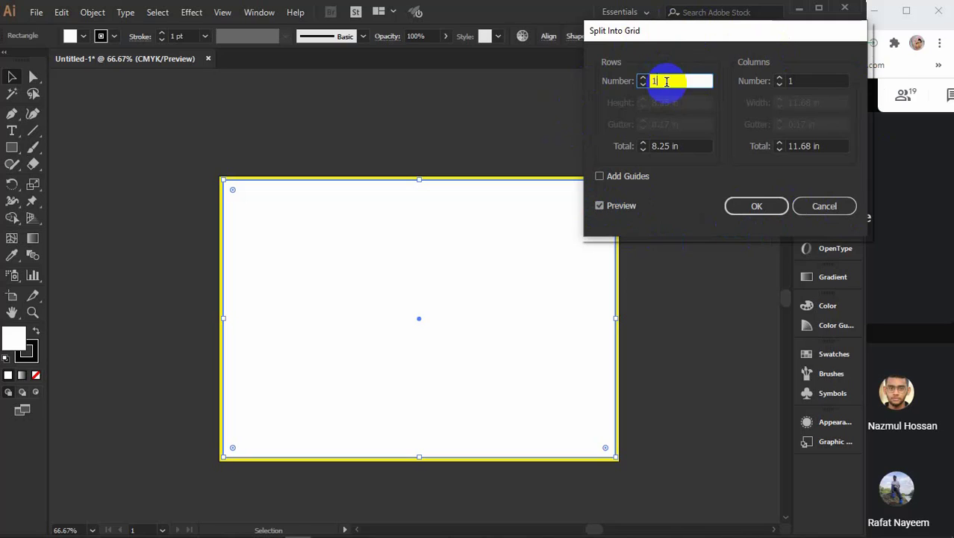
key(Up)
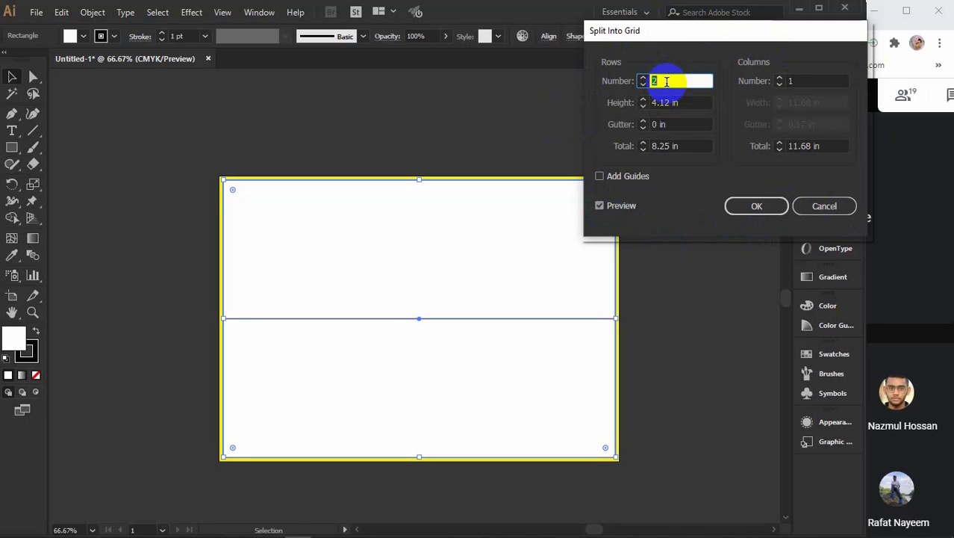
key(Up)
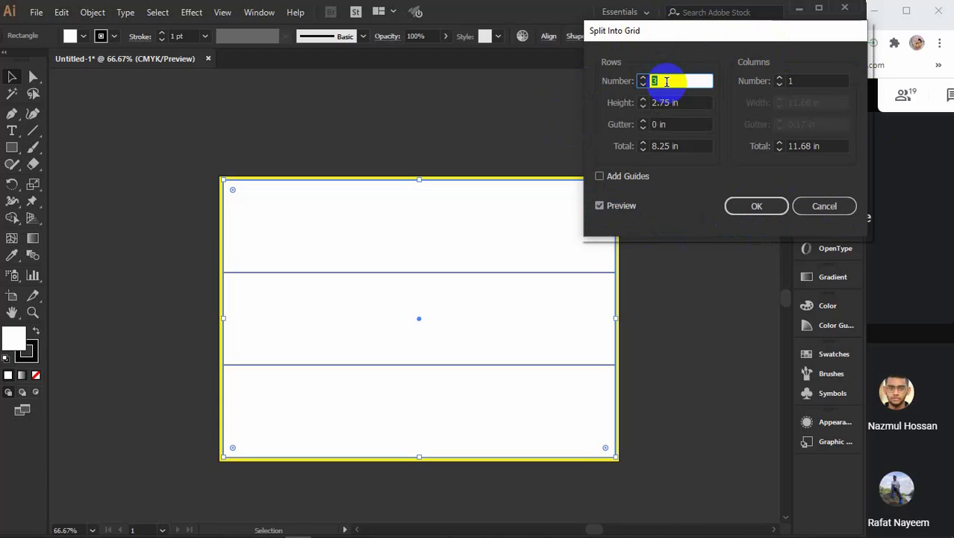
key(Up)
key(Up)
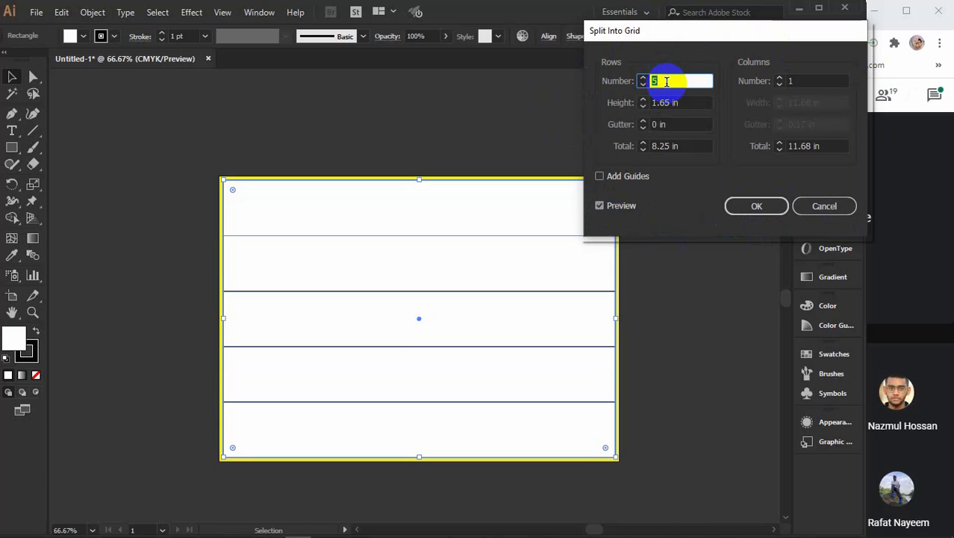
key(Down)
key(Down)
key(Down)
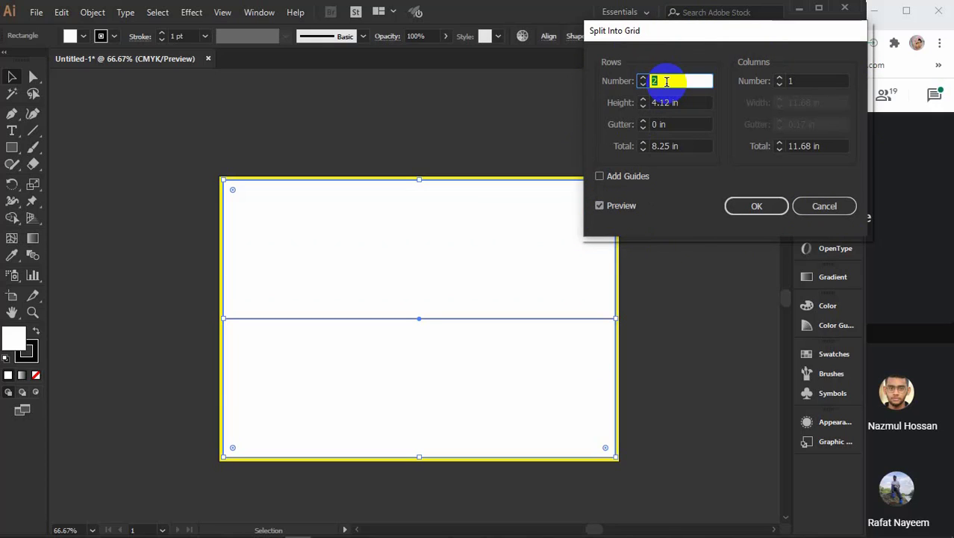
key(Down)
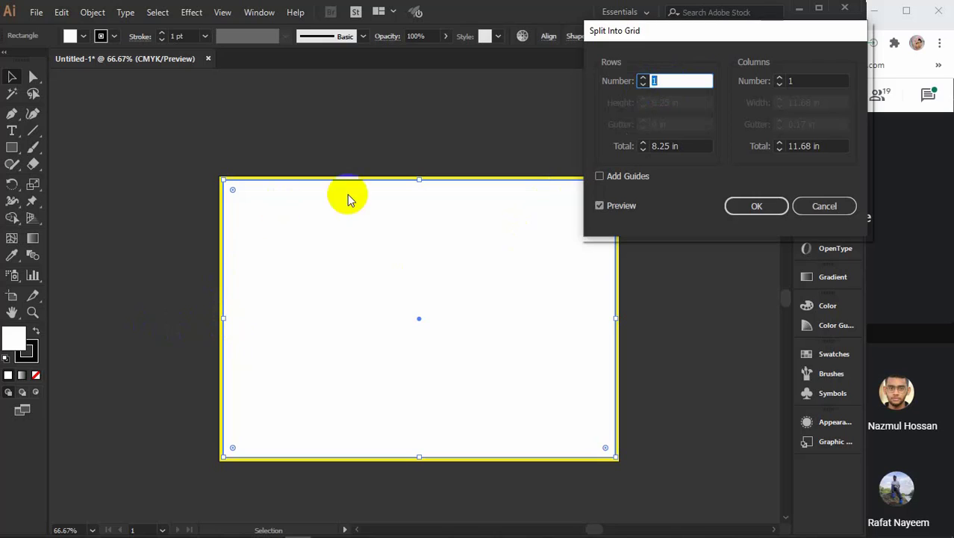
click(677, 80)
key(Up)
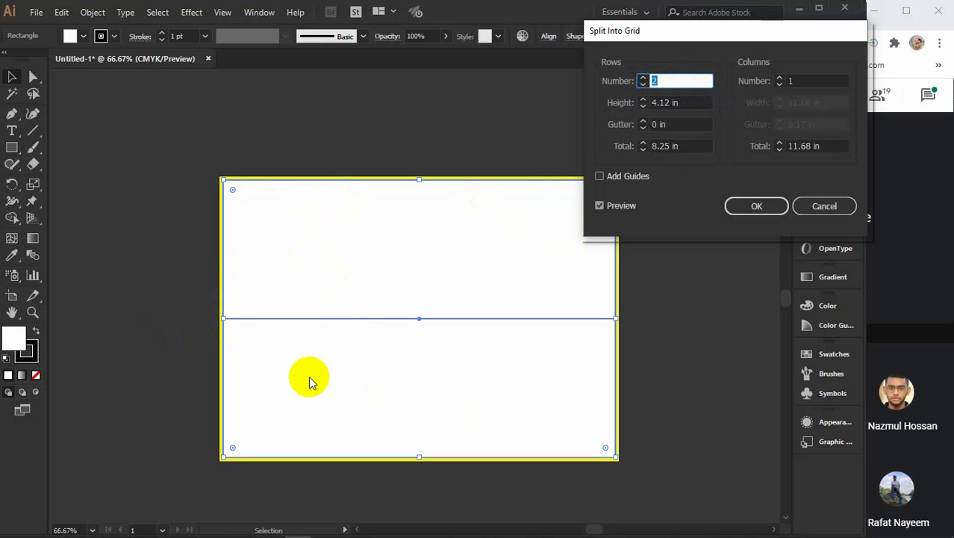
key(Up)
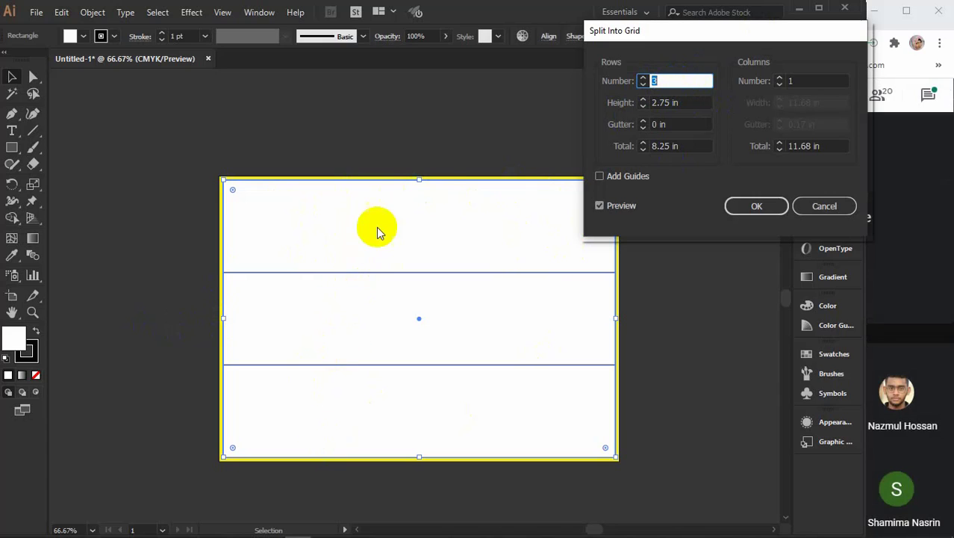
key(Down)
key(Down)
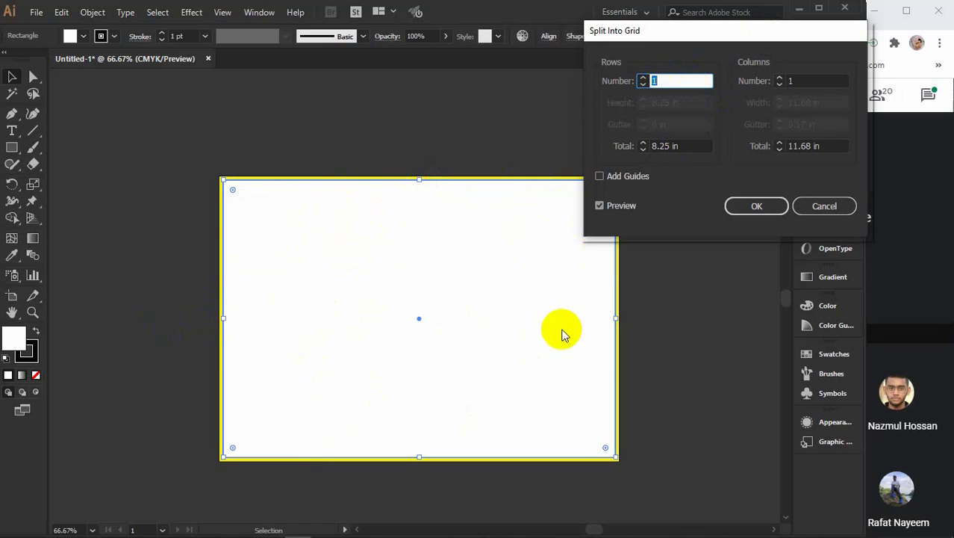
Step: Preview the grid split with 2 columns and select the column width for editing
click(815, 81)
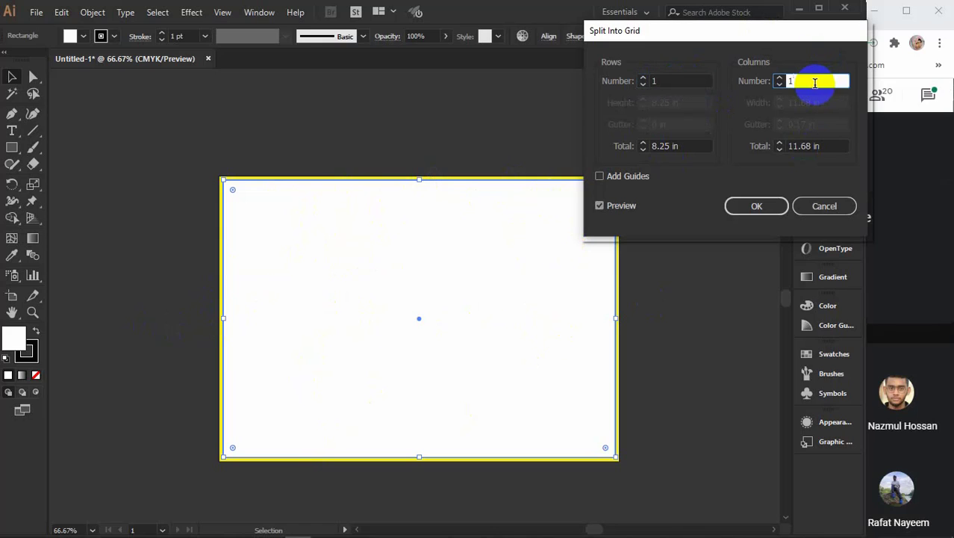
key(Up)
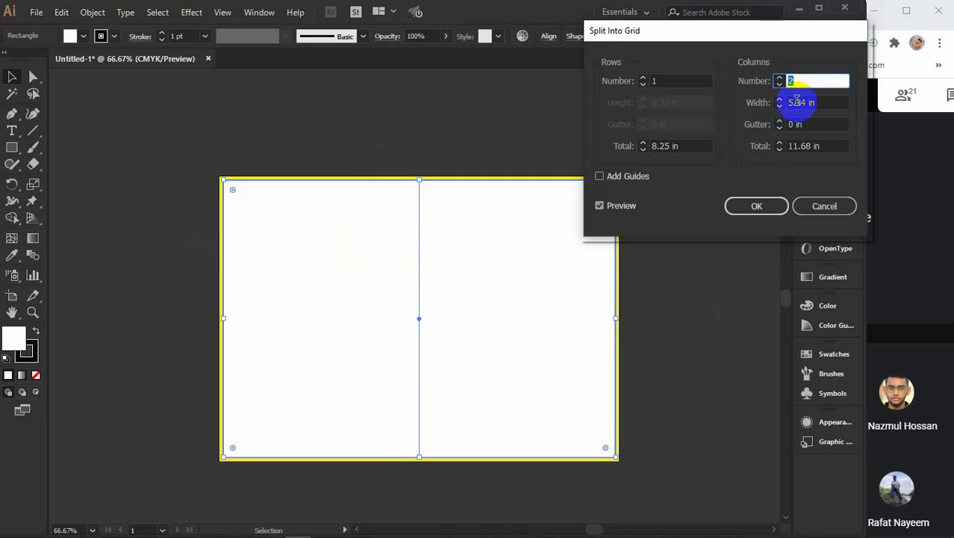
click(823, 102)
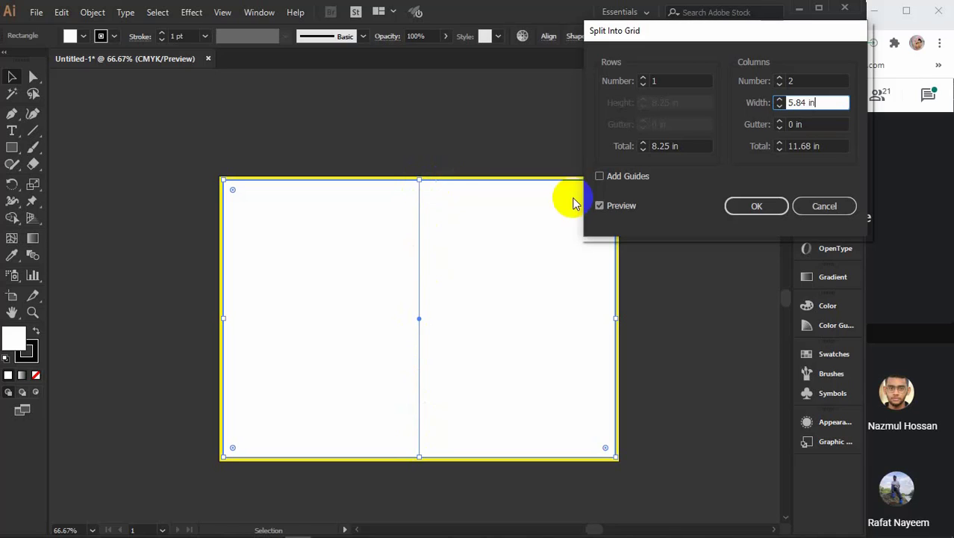
double_click(814, 101)
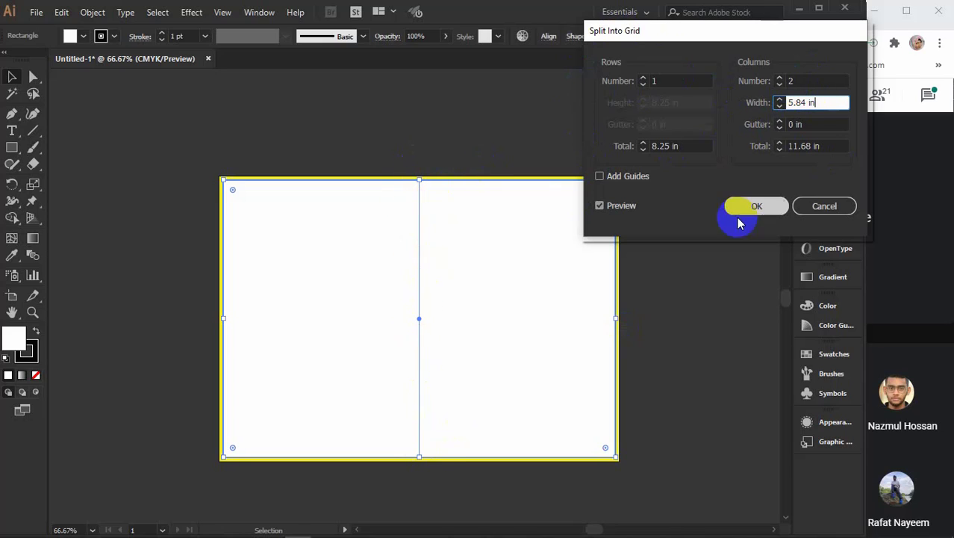
Step: Preview splitting the rectangle into progressively more columns, from 3 up to 9
click(805, 80)
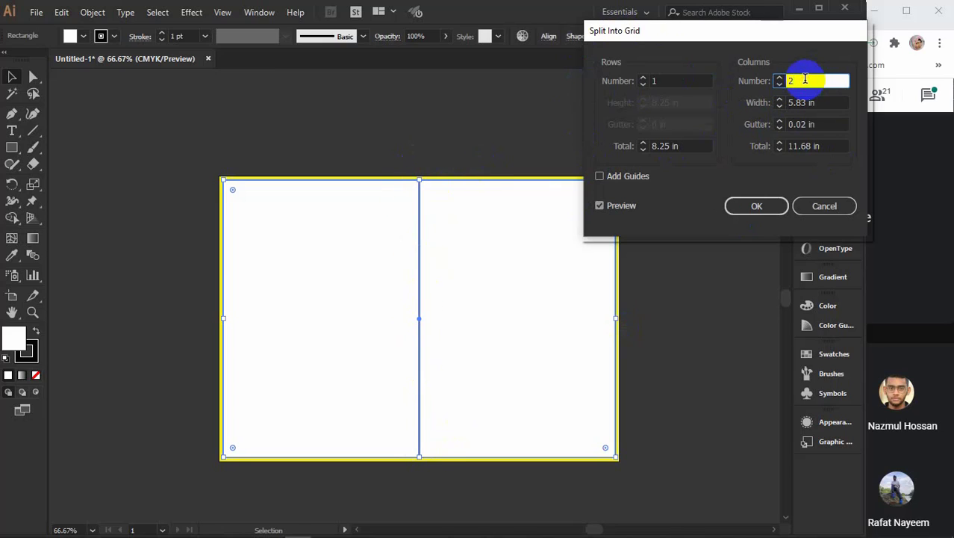
key(Up)
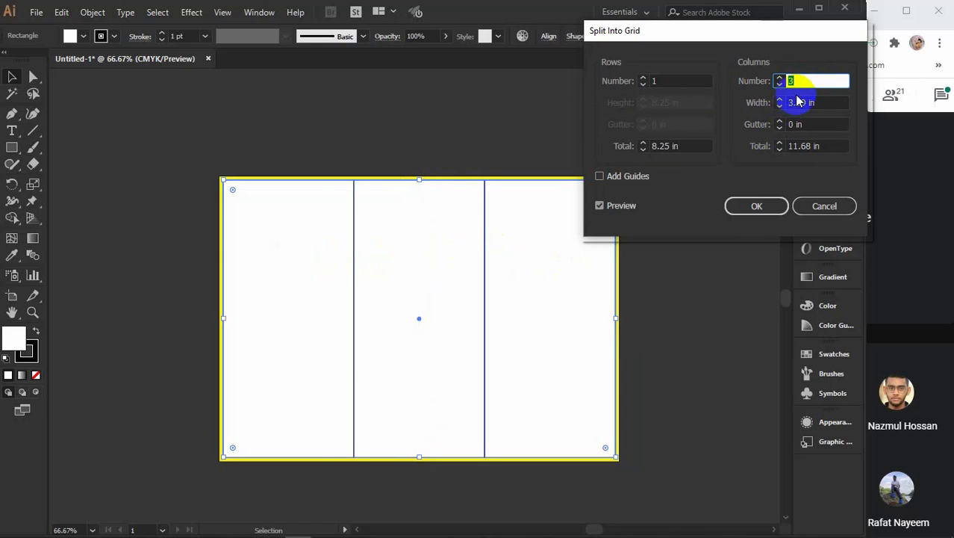
key(Up)
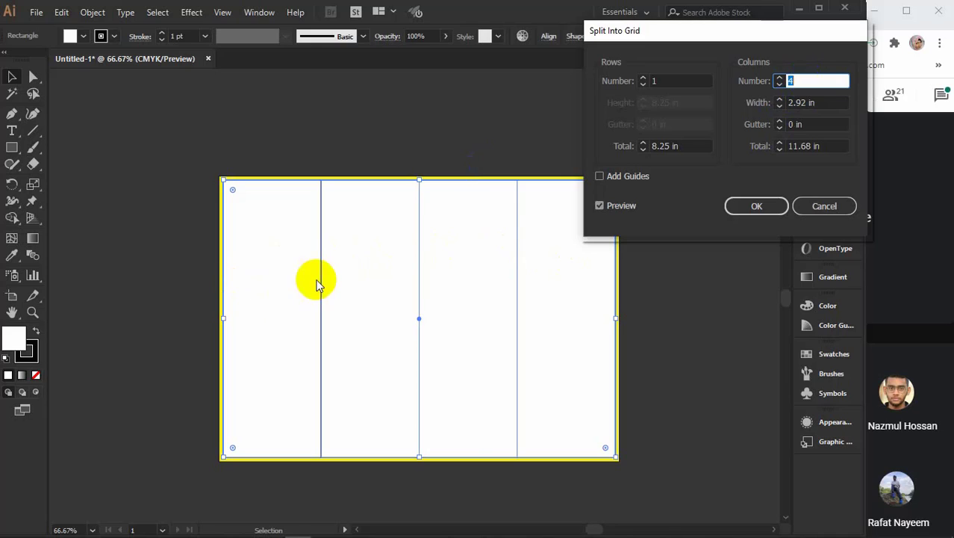
click(817, 88)
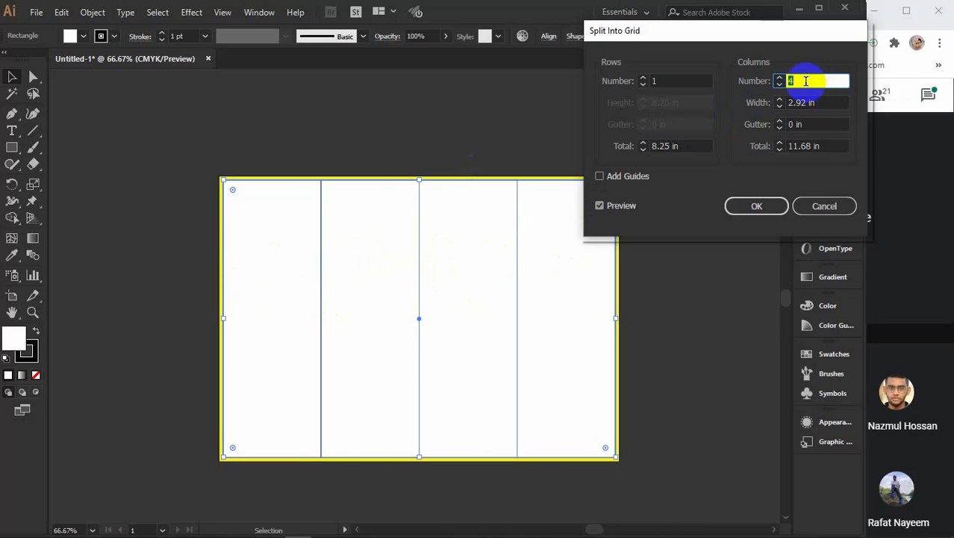
key(Up)
key(Up)
key(Up)
key(Up)
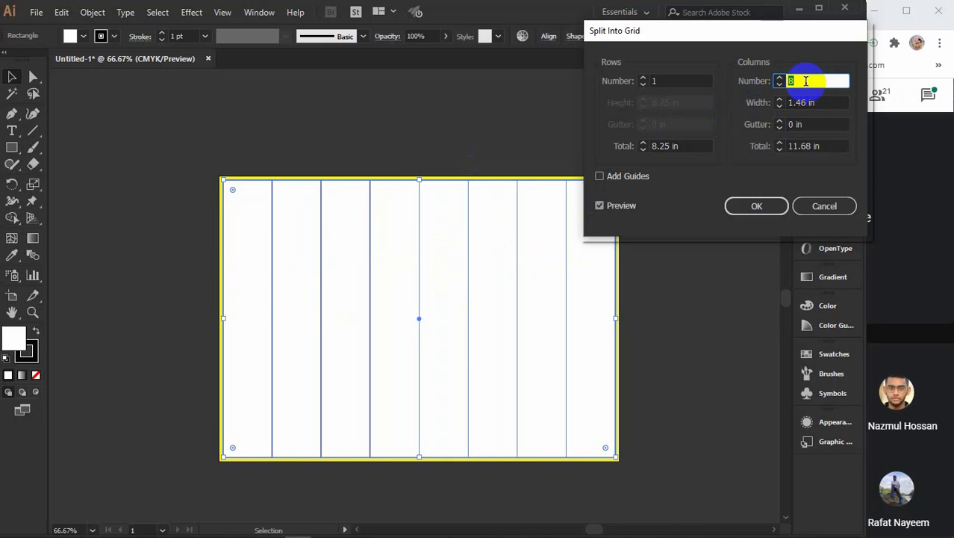
key(Up)
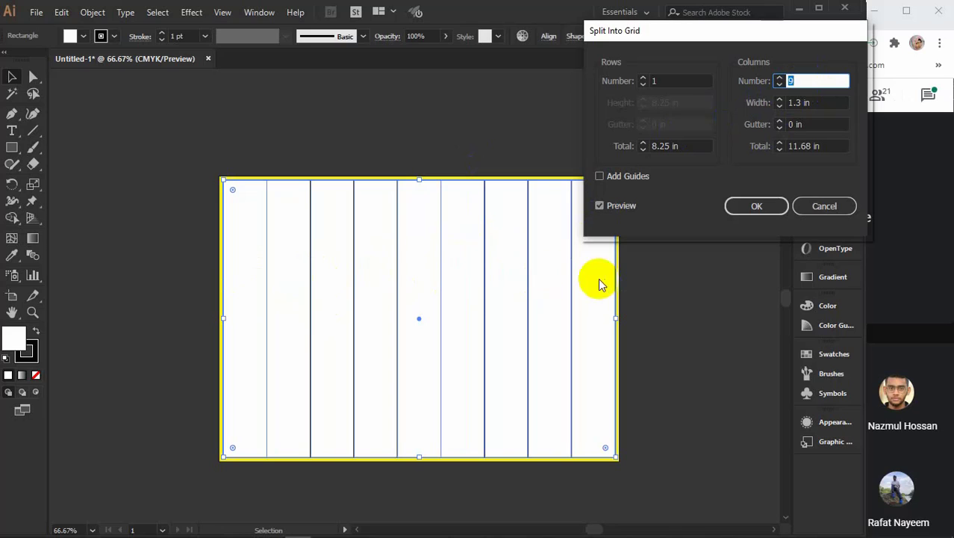
Step: Set the number of columns to 2 and apply the grid split to the rectangle
text(1)
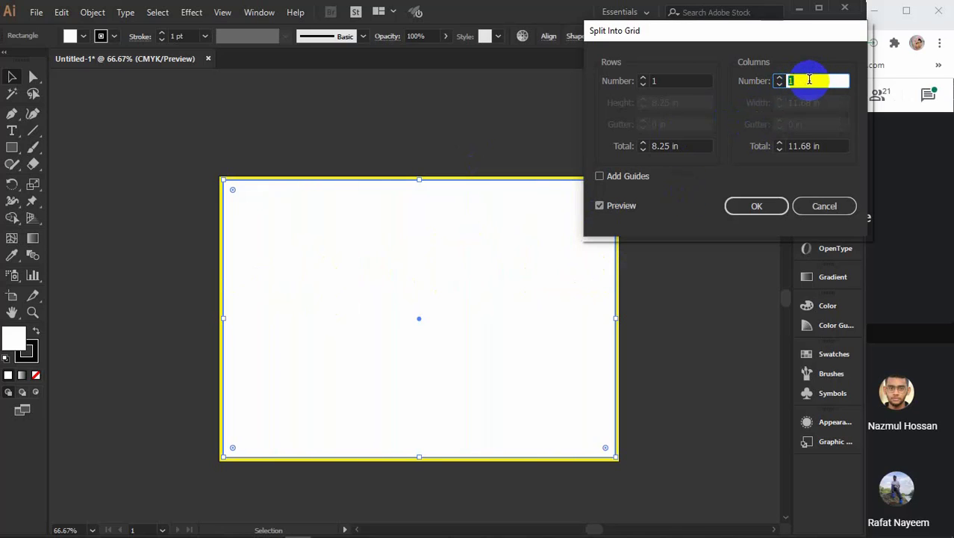
text(2)
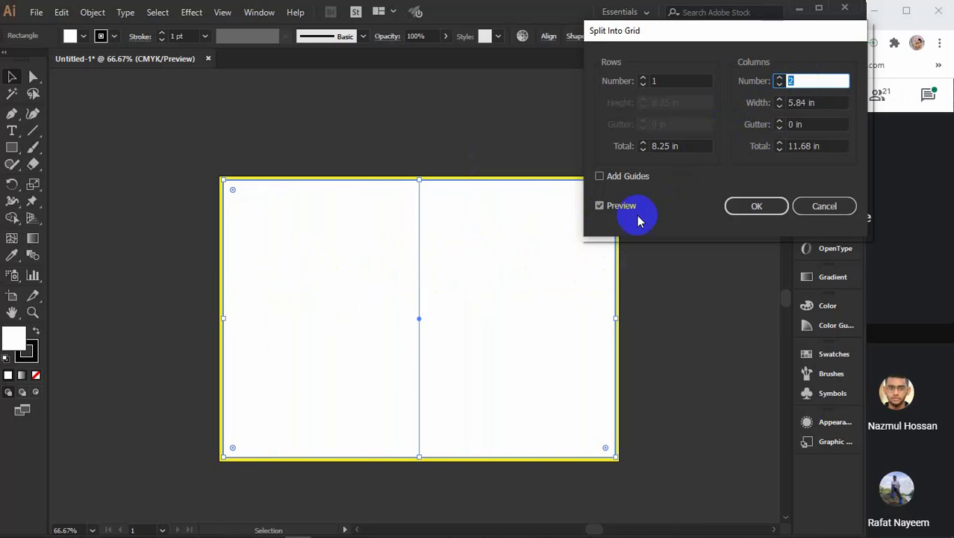
click(755, 206)
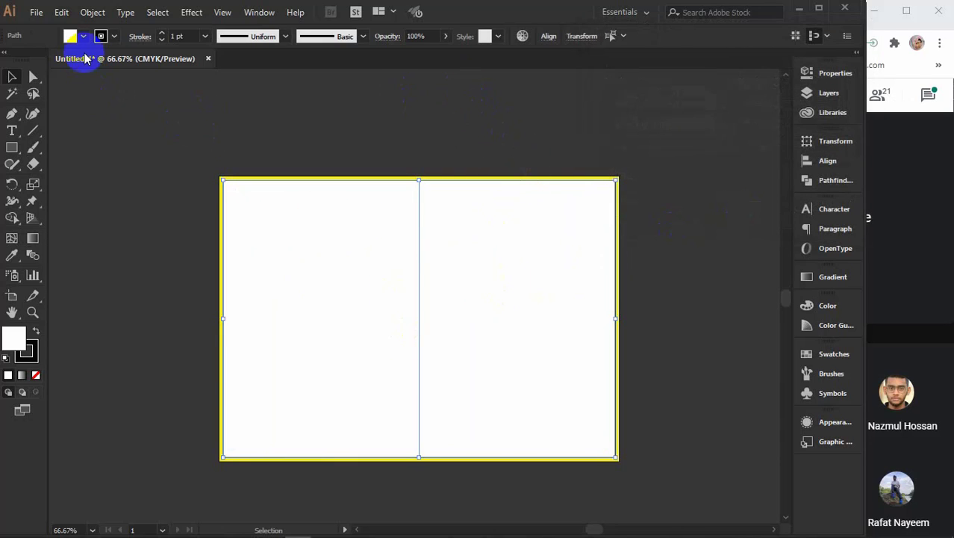
Step: Start an Offset Path on the two panels with preview enabled and set the offset to -0.25 in
click(93, 14)
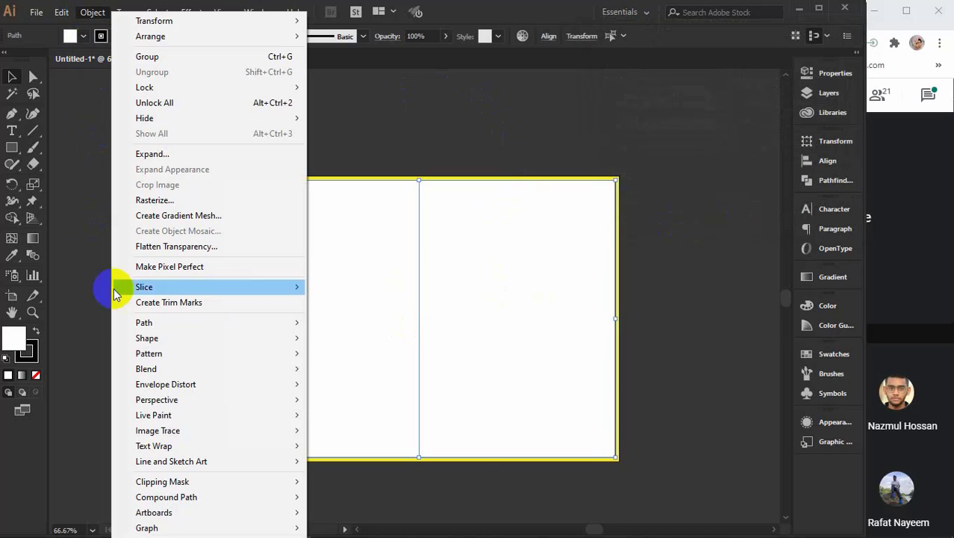
mouse_move(167, 327)
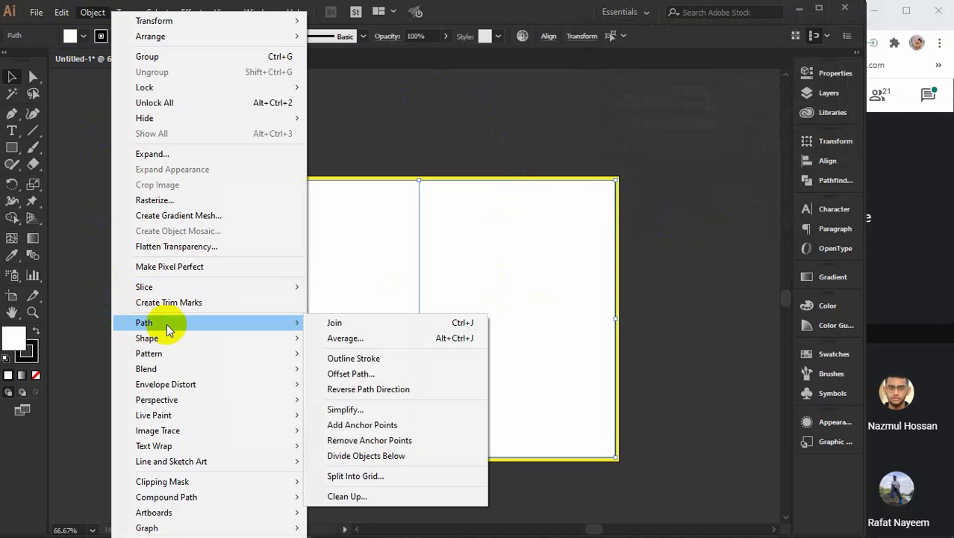
click(349, 373)
drag(681, 169, 686, 115)
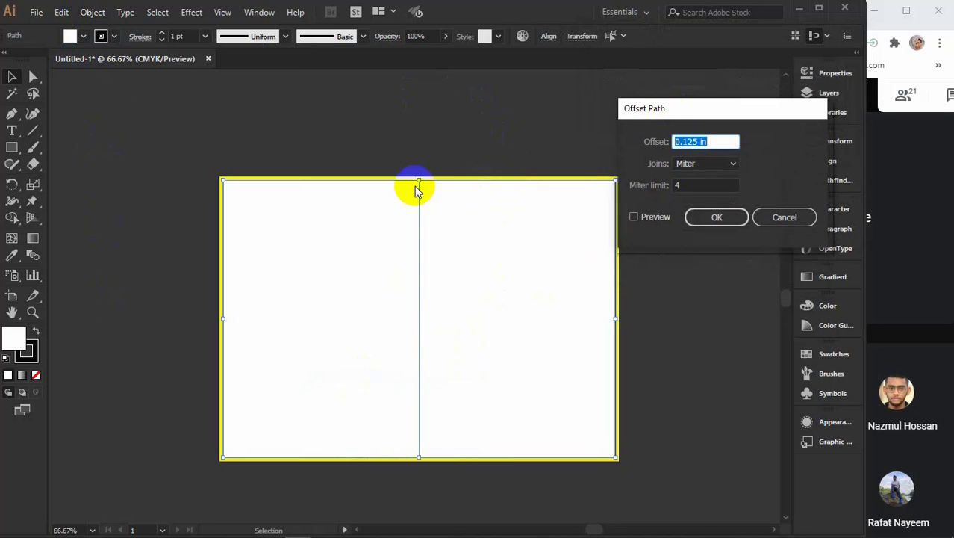
click(654, 217)
click(706, 143)
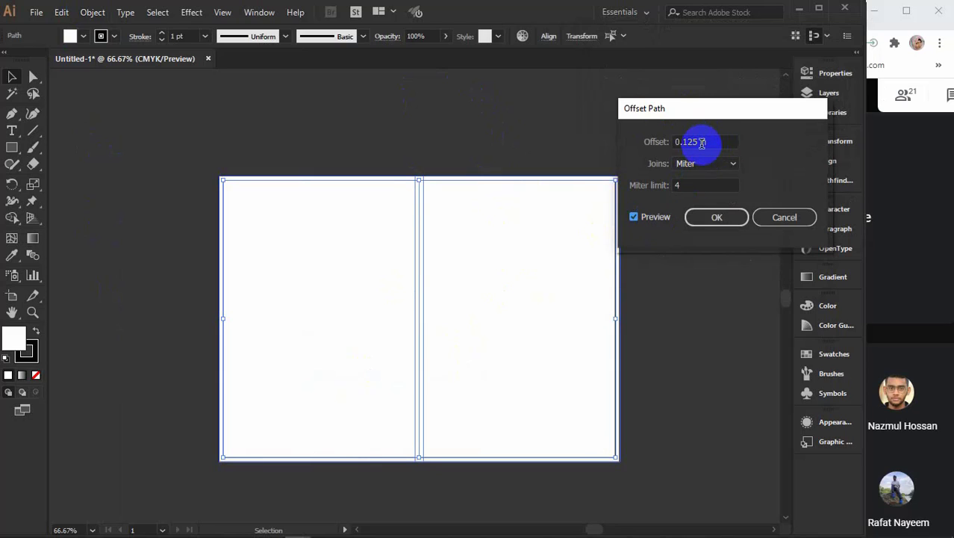
drag(717, 141, 637, 141)
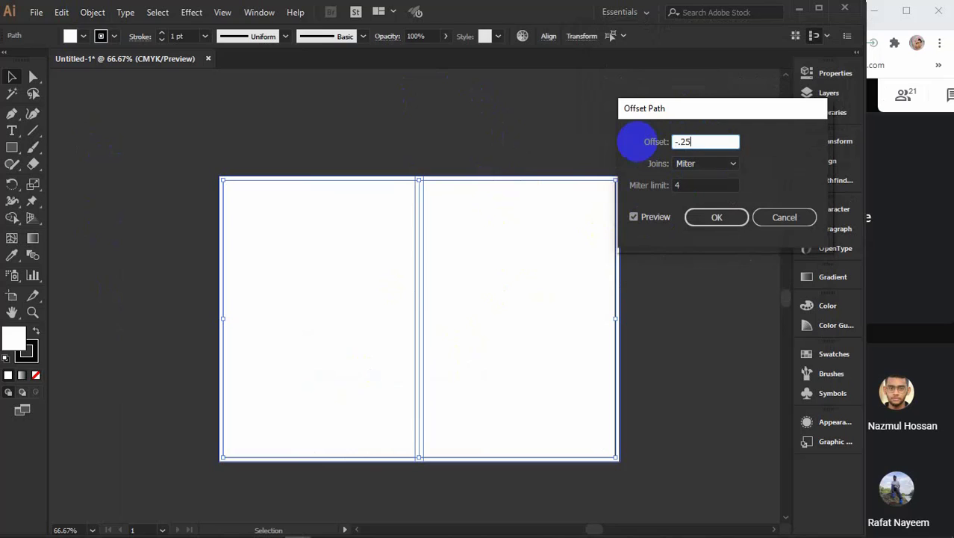
Step: Compare the panels with the offset preview off and on, and apply the -0.25 in Offset Path
click(639, 218)
click(638, 217)
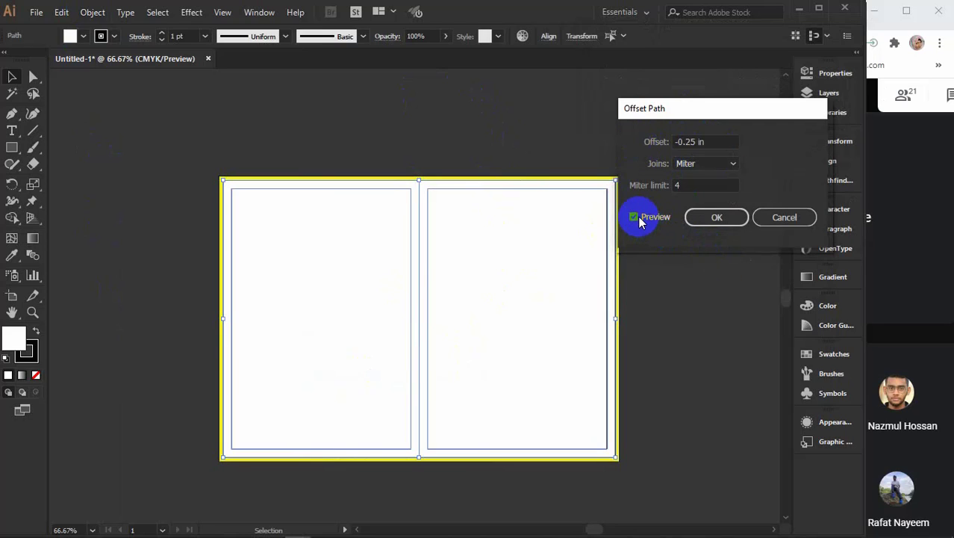
click(639, 217)
click(639, 218)
click(640, 218)
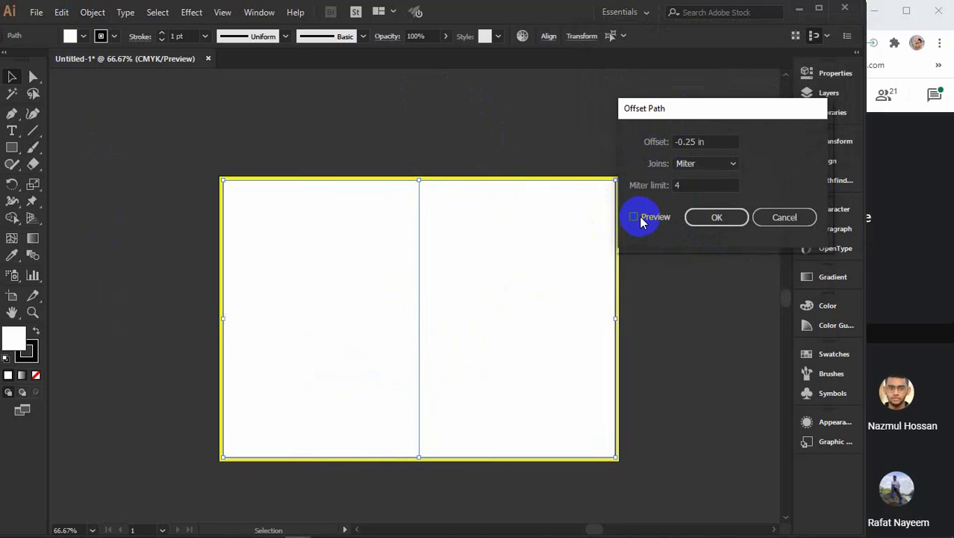
click(640, 218)
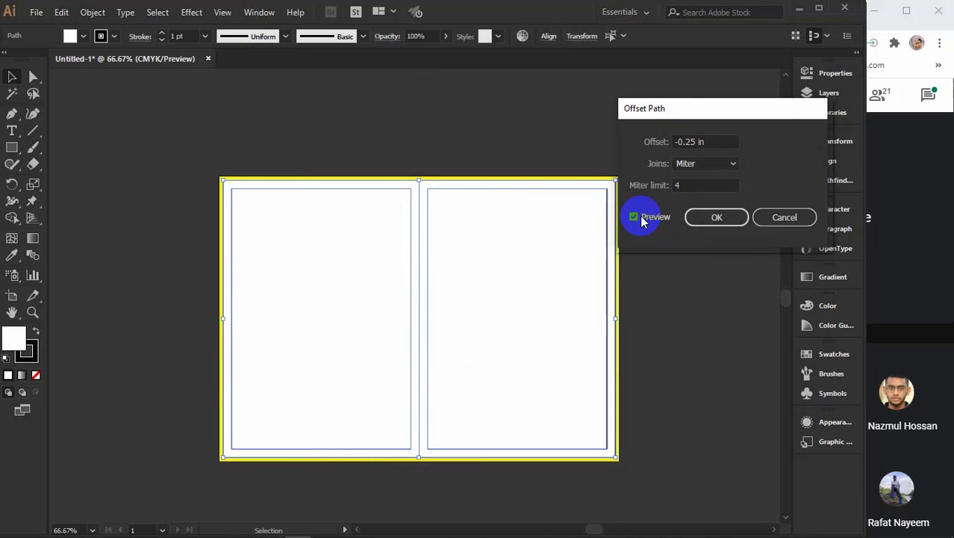
click(705, 227)
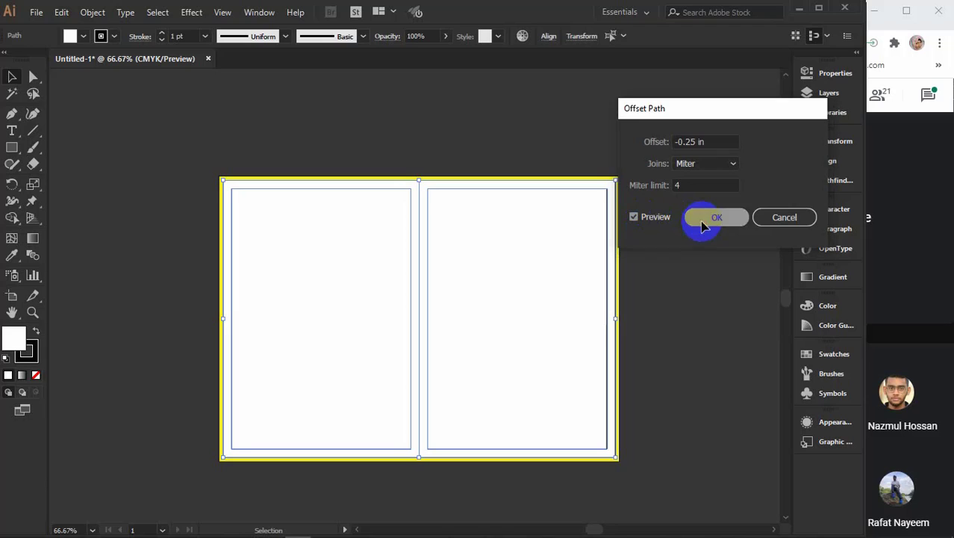
Step: Convert the two inner offset rectangles into guides and clear the selection
key(ctrl+shift+b)
click(484, 340)
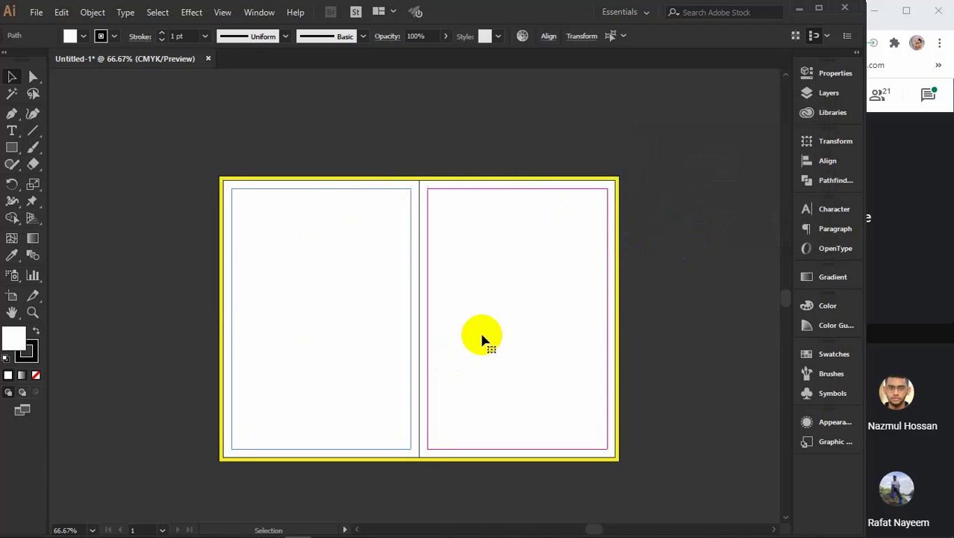
click(698, 267)
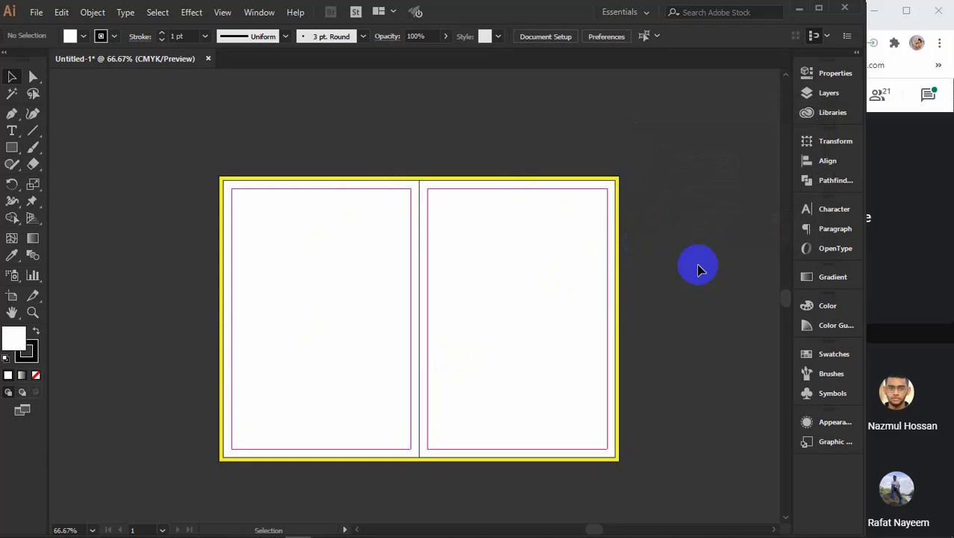
Step: Move both white panels away from the yellow background and undo both moves
drag(682, 298, 596, 192)
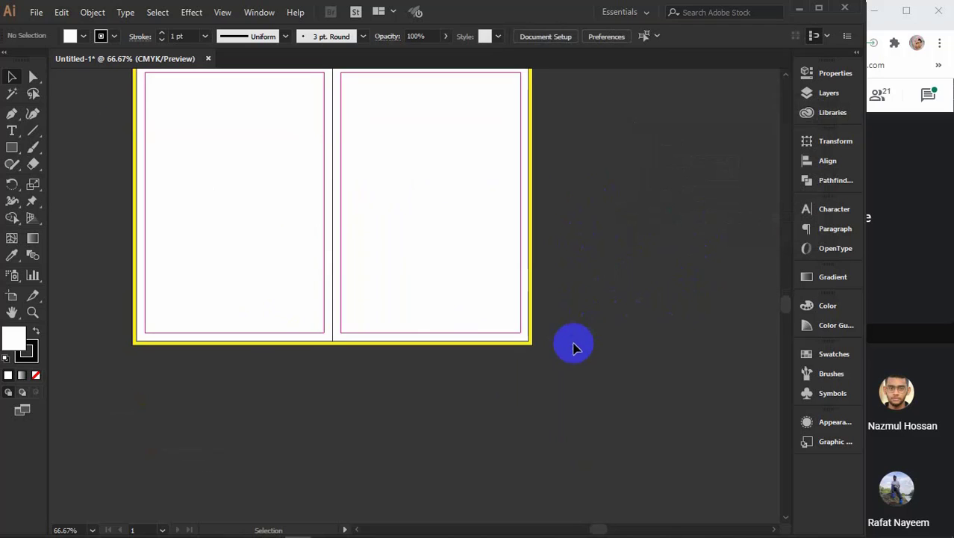
drag(586, 329, 603, 363)
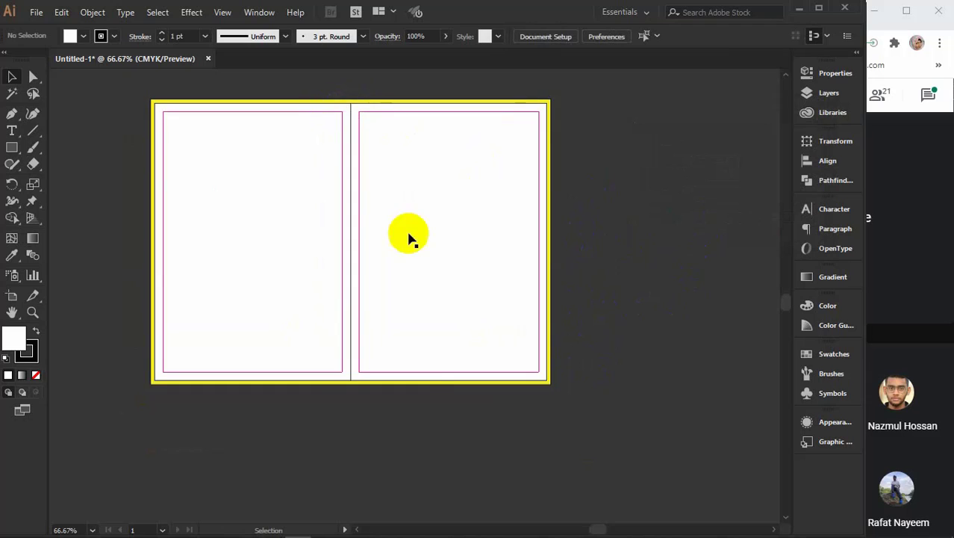
drag(367, 384, 484, 406)
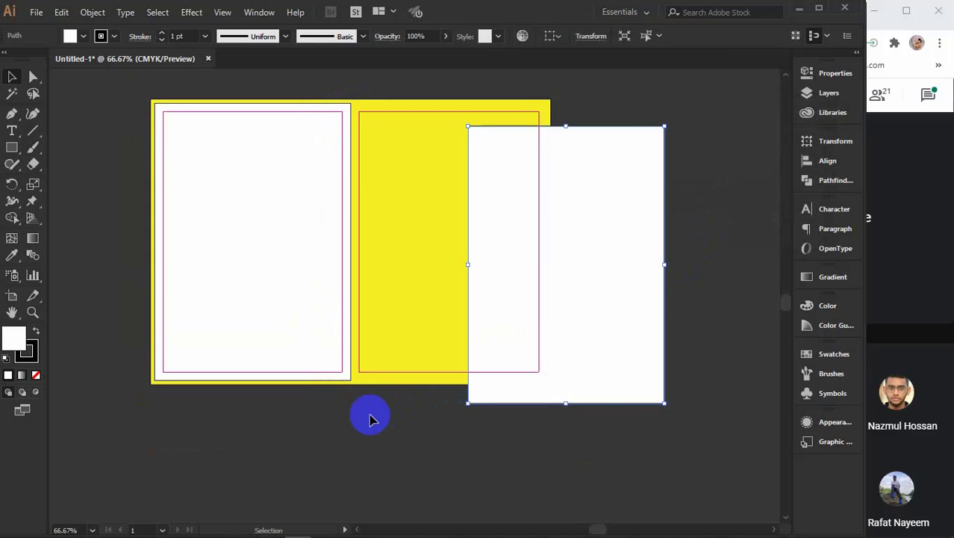
drag(345, 380, 306, 419)
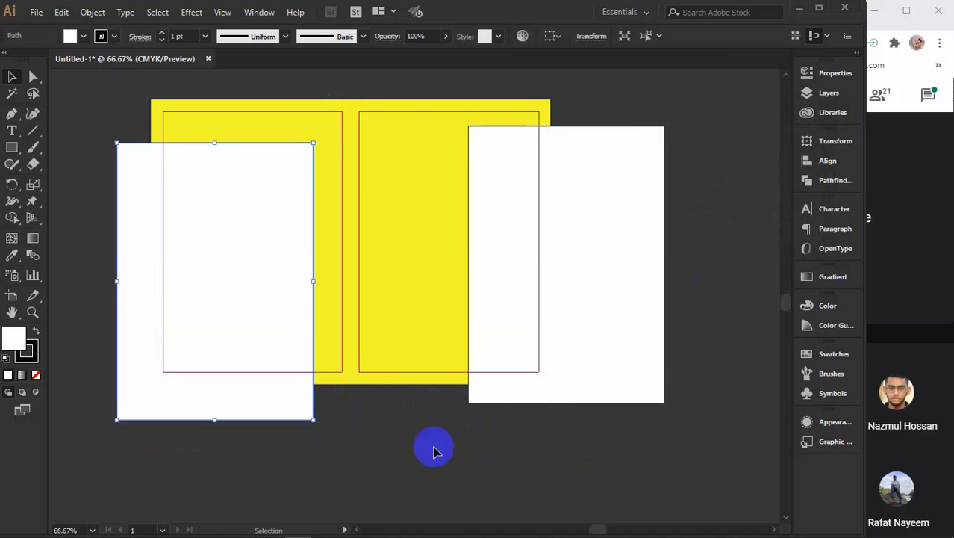
key(a)
key(ctrl+z)
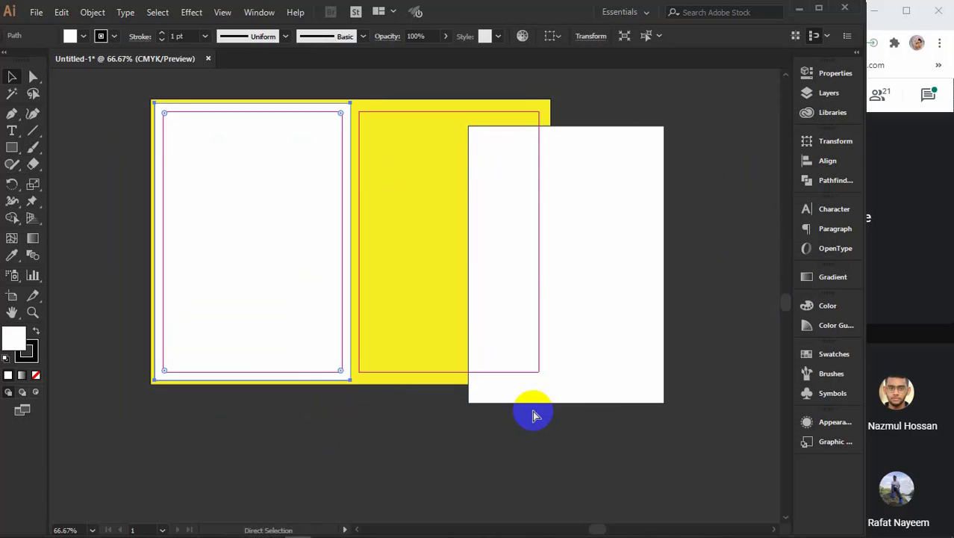
key(ctrl+z)
key(v)
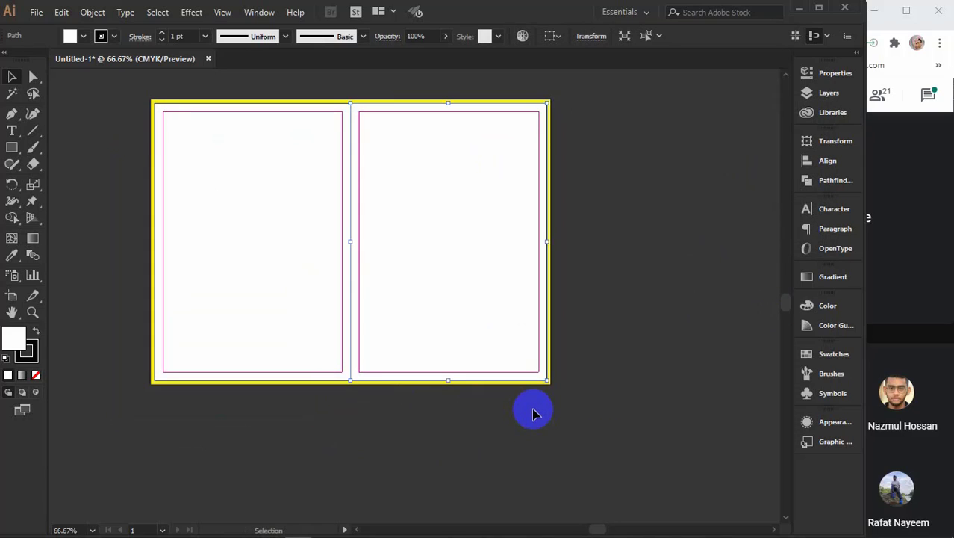
Step: Select the whole two-panel layout with its yellow background and guides, and duplicate it directly below the original
scroll(532, 413, down, 2)
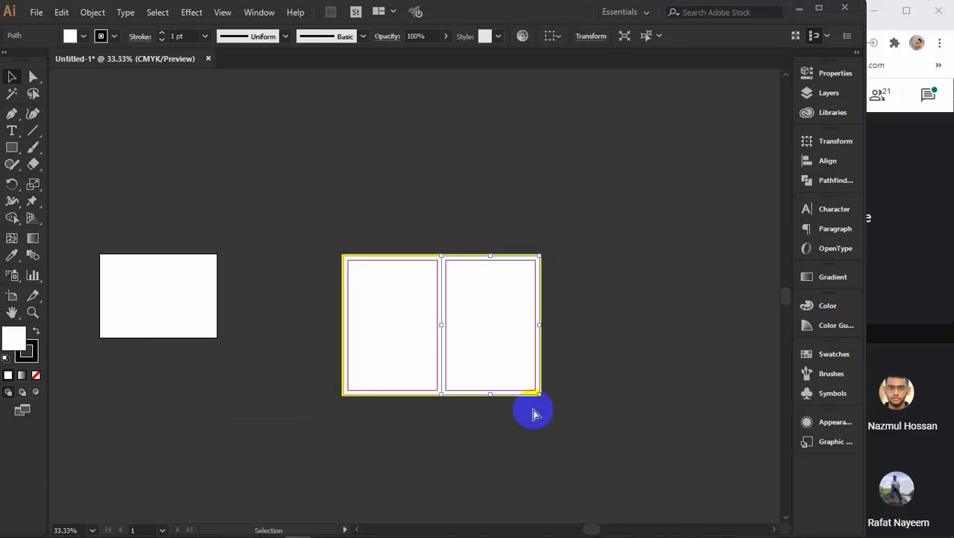
key(v)
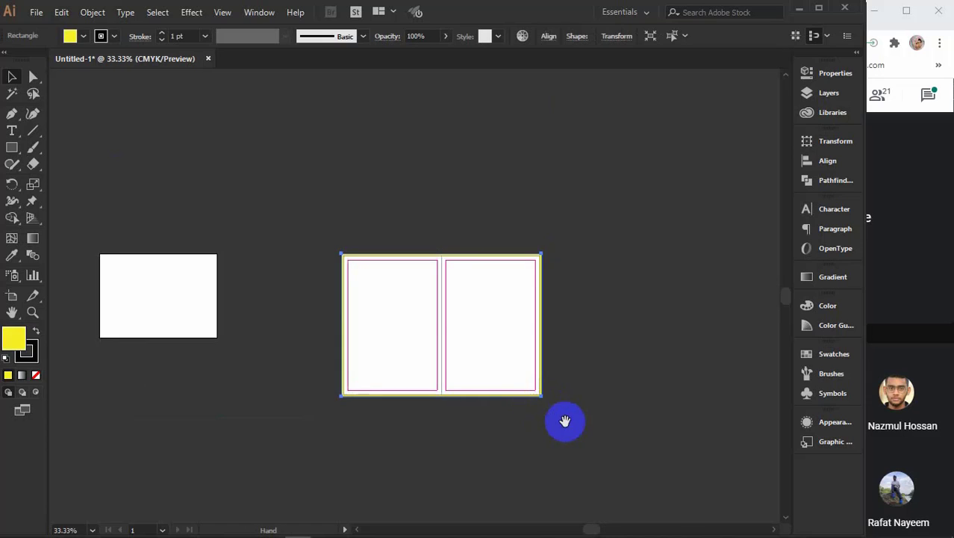
drag(564, 421, 533, 339)
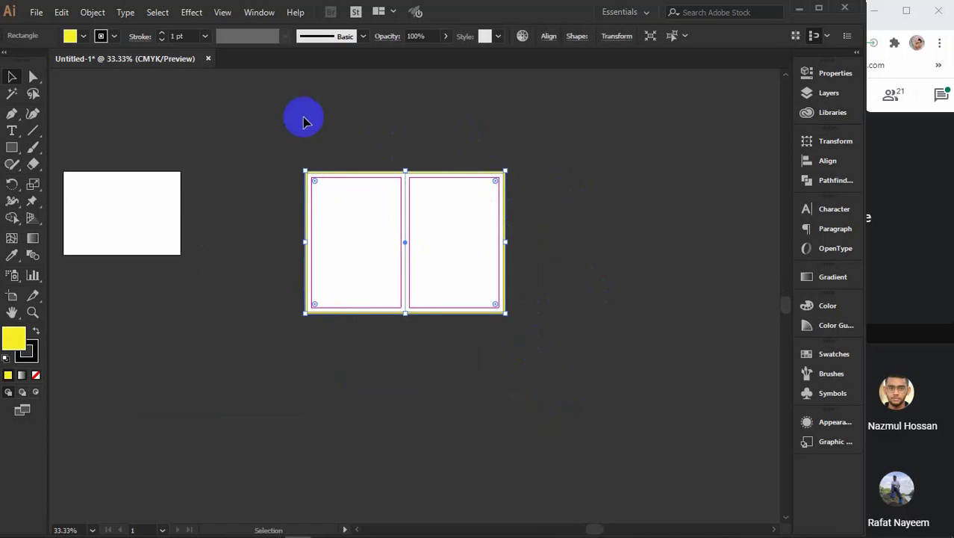
click(657, 233)
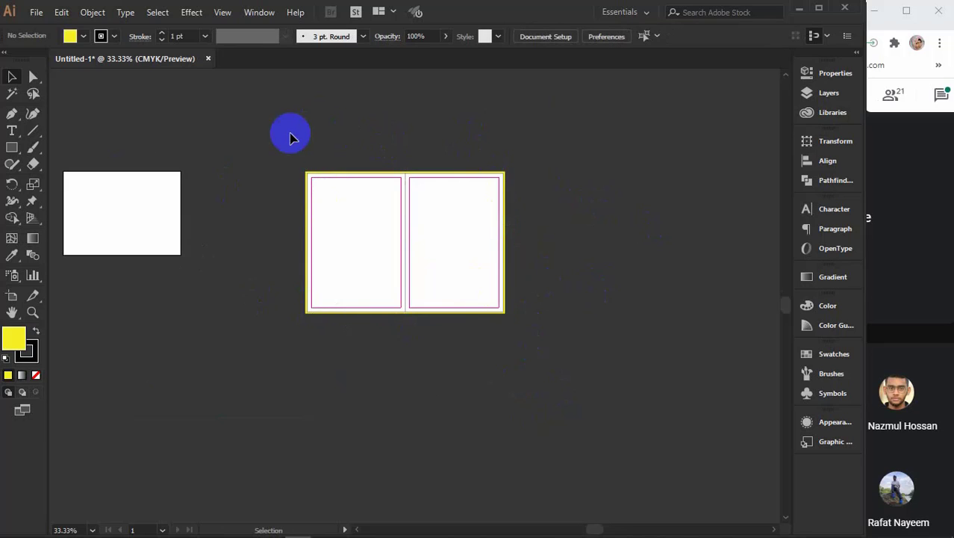
drag(290, 137, 552, 319)
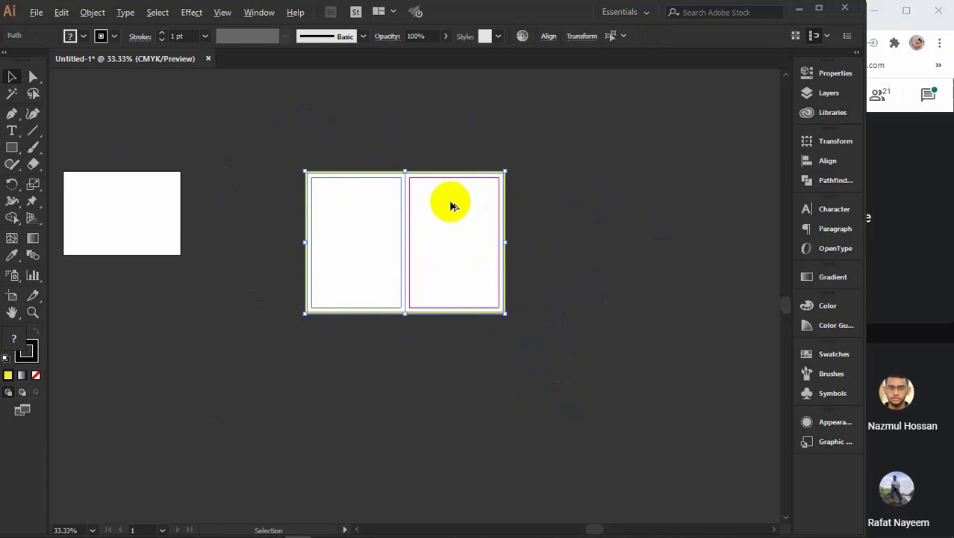
drag(361, 262, 373, 363)
click(583, 273)
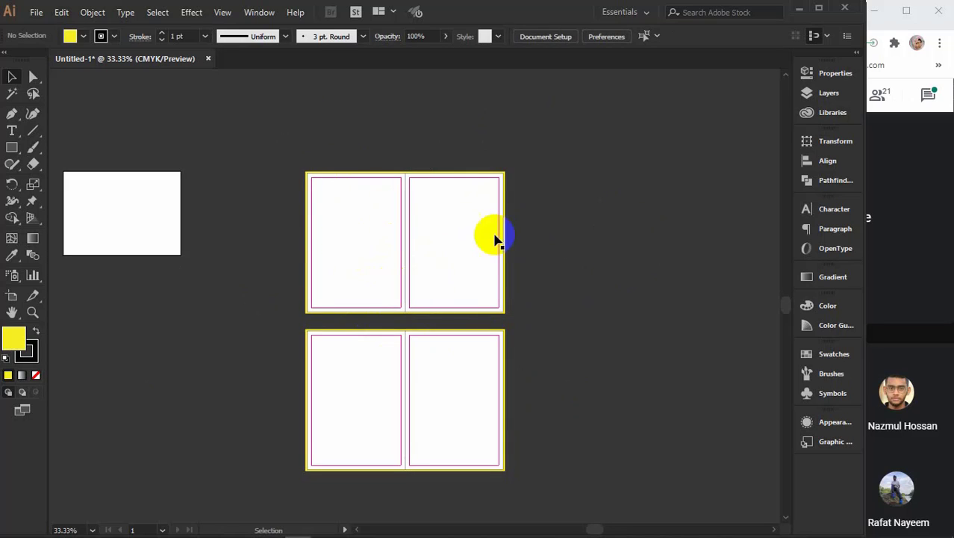
click(410, 343)
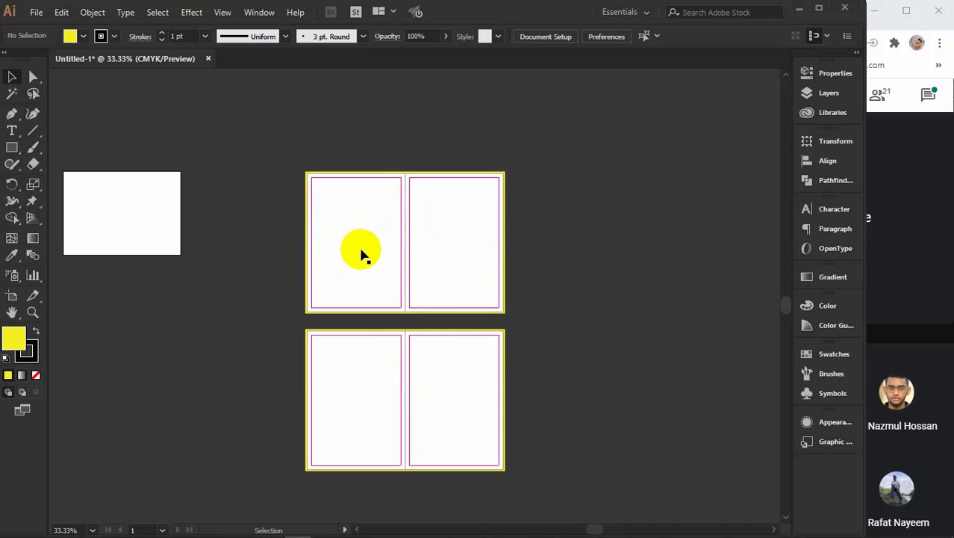
scroll(361, 253, down, 1)
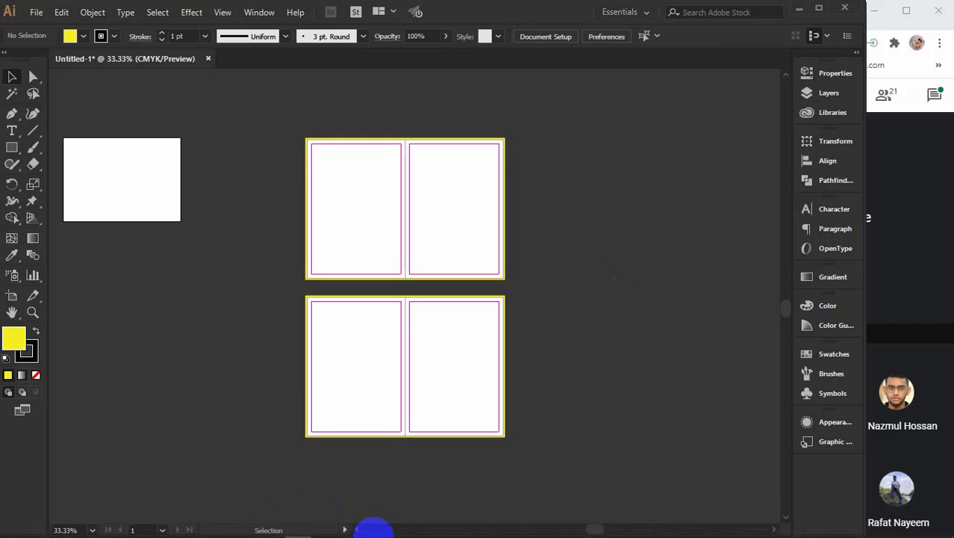
Step: Switch to Chrome and search Google Images for "bi brochure design" from the existing custom brochure search
mouse_move(373, 531)
click(268, 456)
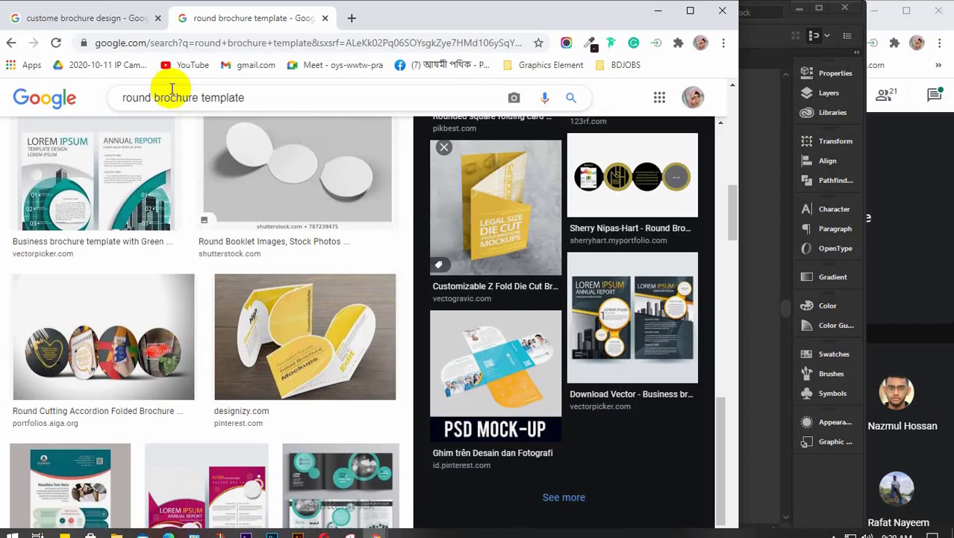
click(66, 19)
scroll(336, 366, up, 4)
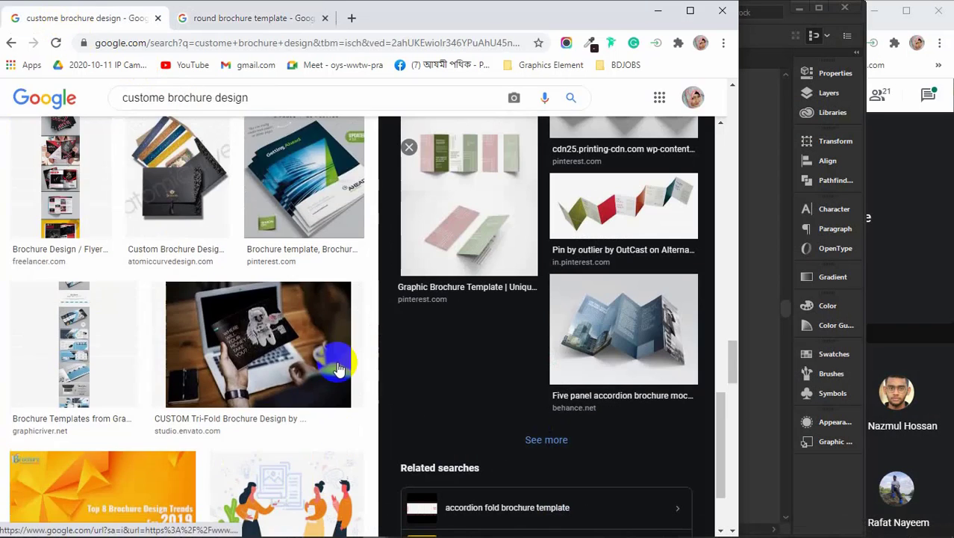
scroll(340, 358, up, 10)
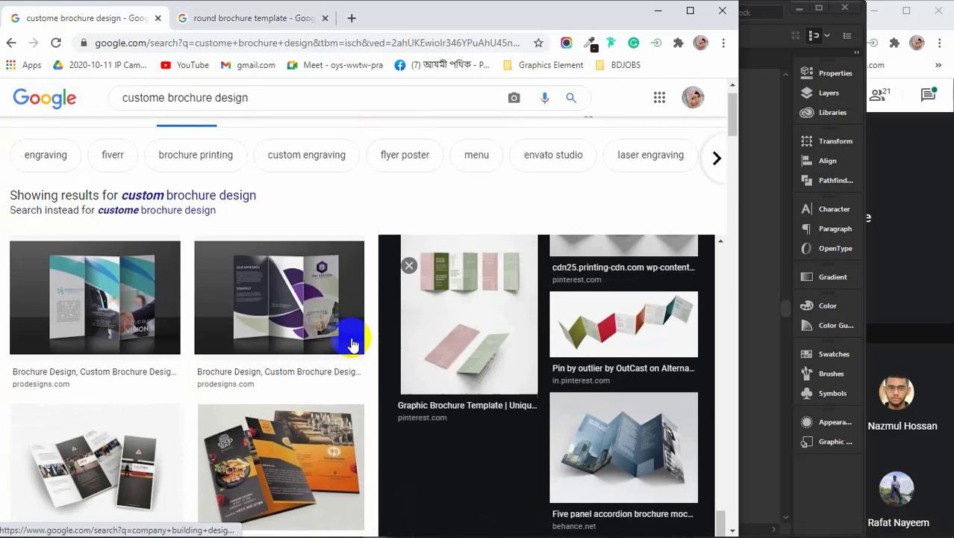
scroll(352, 344, up, 1)
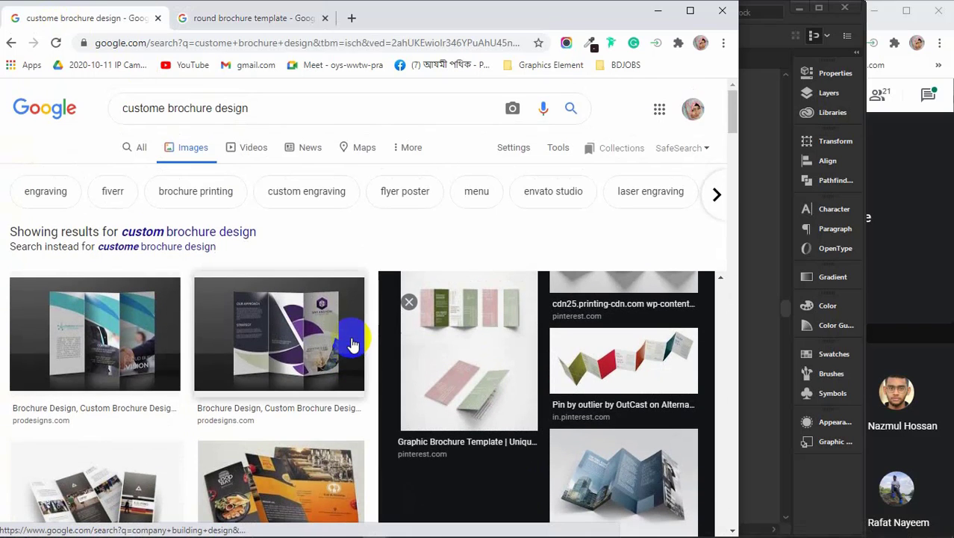
double_click(162, 112)
text(bi)
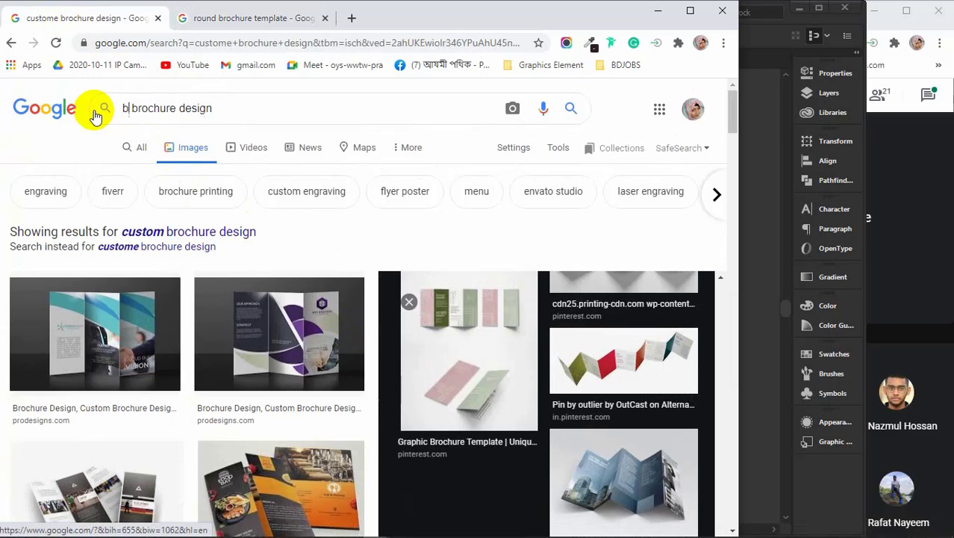
key(Return)
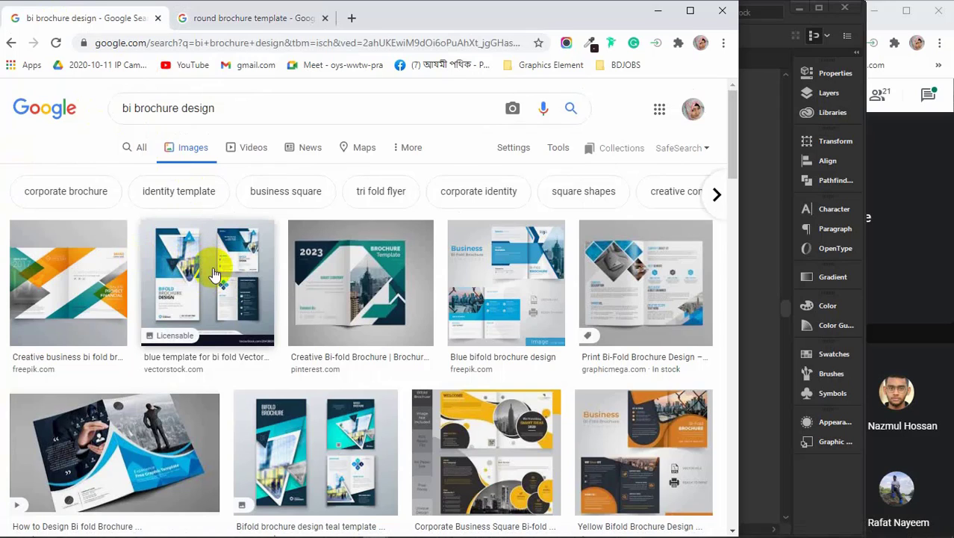
Step: Open the "Blue bifold brochure design" result, examine its outside and inside page layouts, and return to Illustrator
click(504, 288)
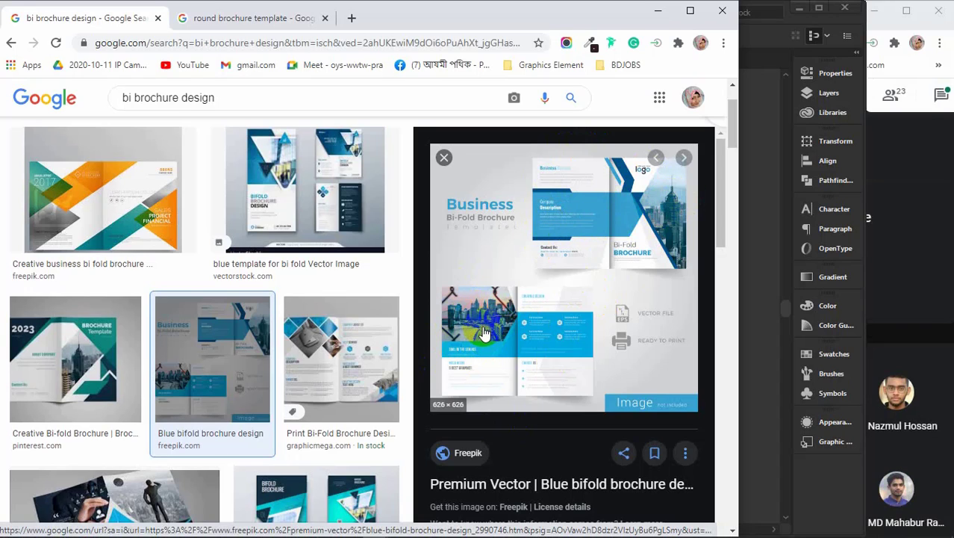
click(539, 340)
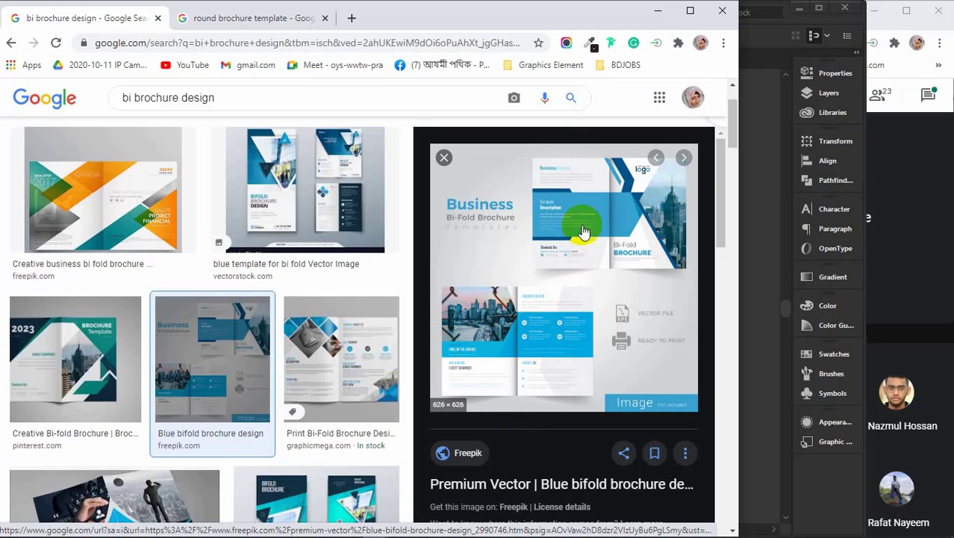
click(658, 10)
Step: Examine the left and right panels of the upper and lower brochure layouts in turn
click(347, 174)
click(330, 177)
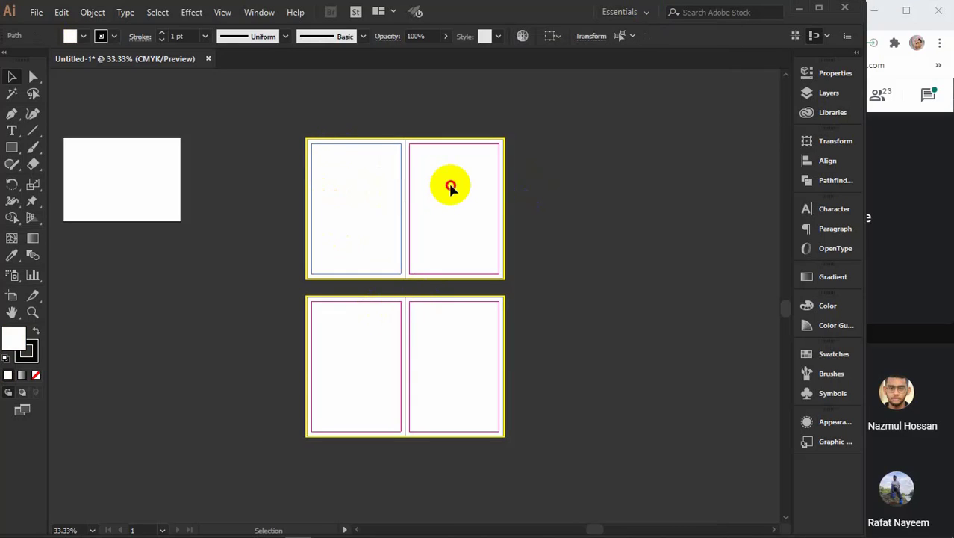
scroll(449, 187, up, 1)
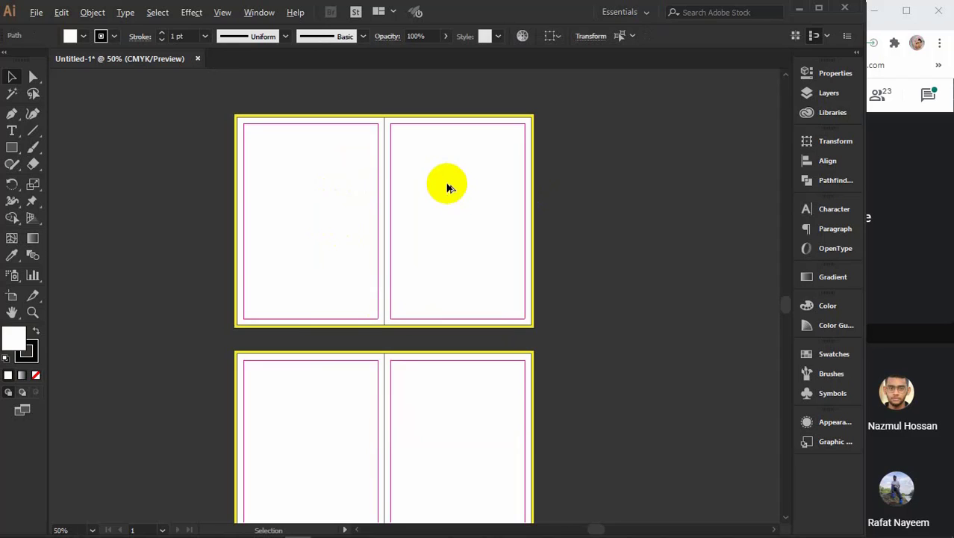
click(448, 187)
scroll(295, 351, down, 3)
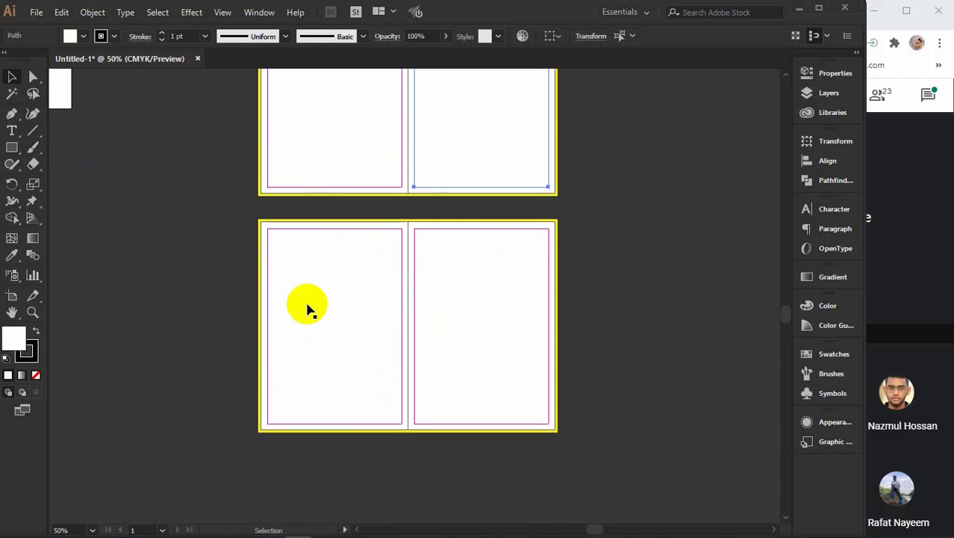
click(307, 309)
click(283, 228)
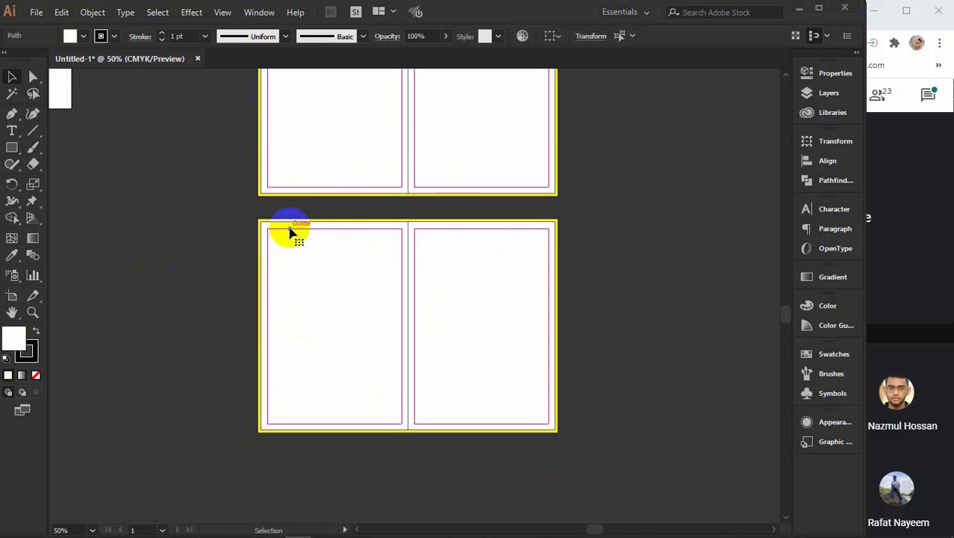
click(478, 229)
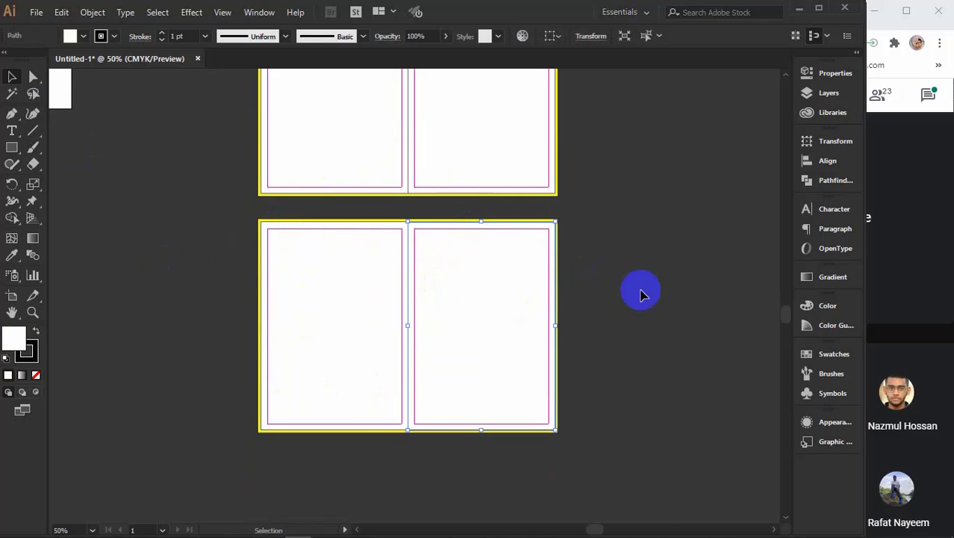
drag(615, 269, 600, 324)
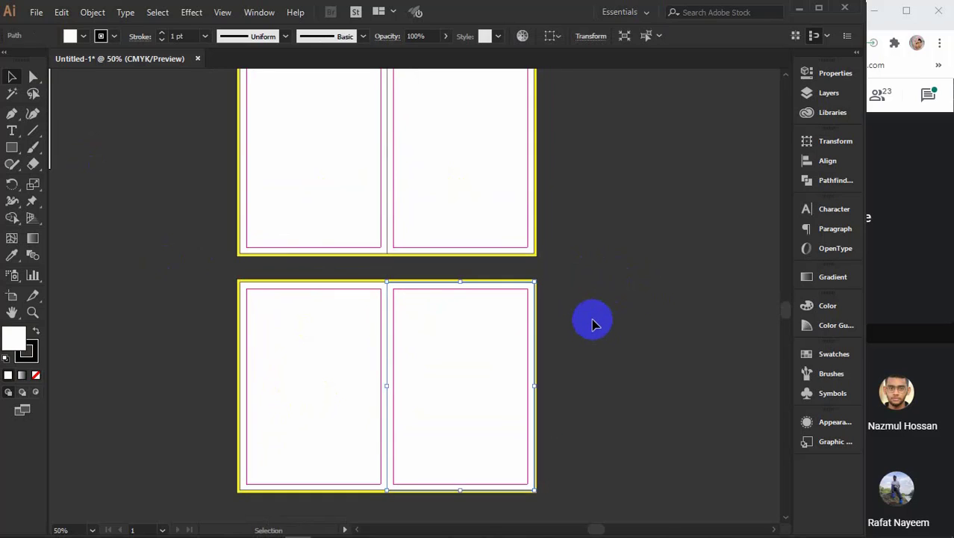
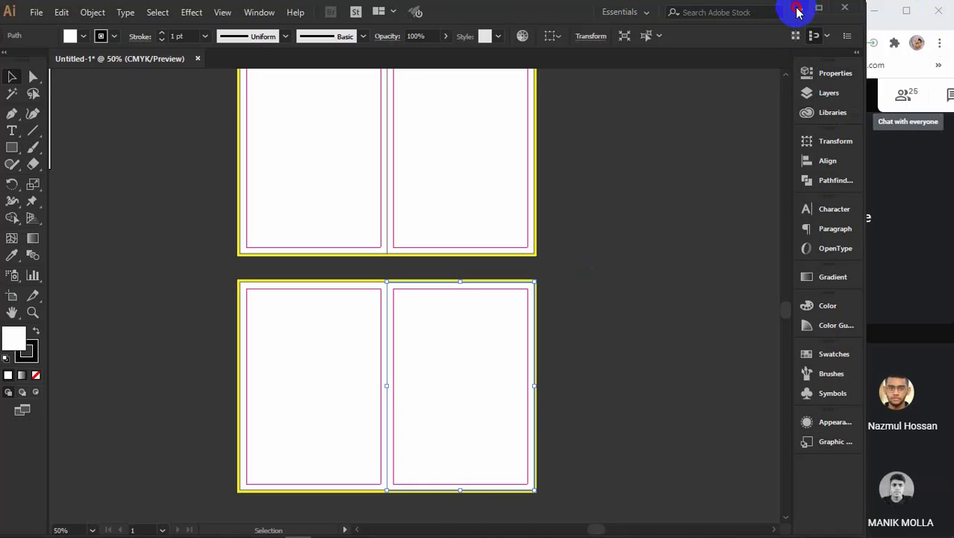
Step: Switch from Illustrator to the Google Meet call in Chrome, maximize its window and turn on the camera
click(799, 8)
click(906, 10)
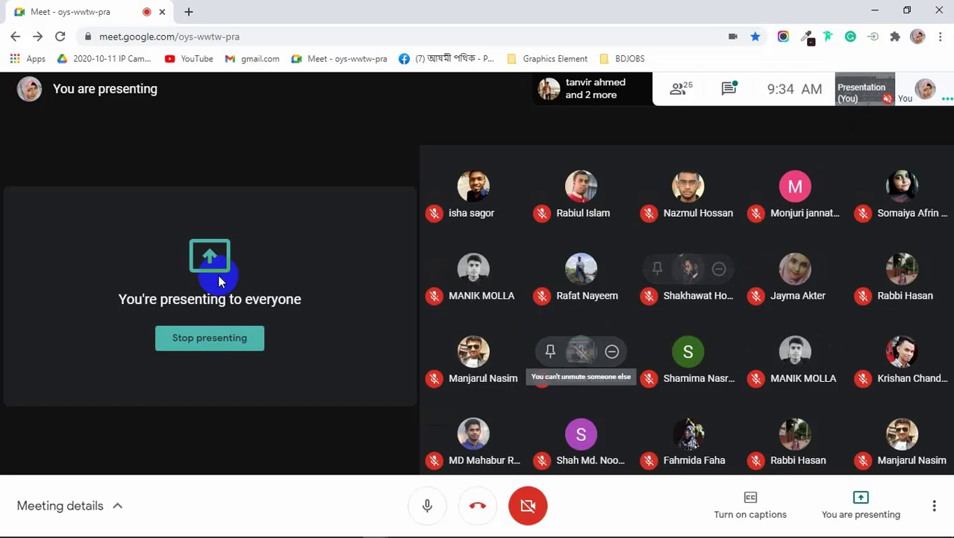
click(528, 506)
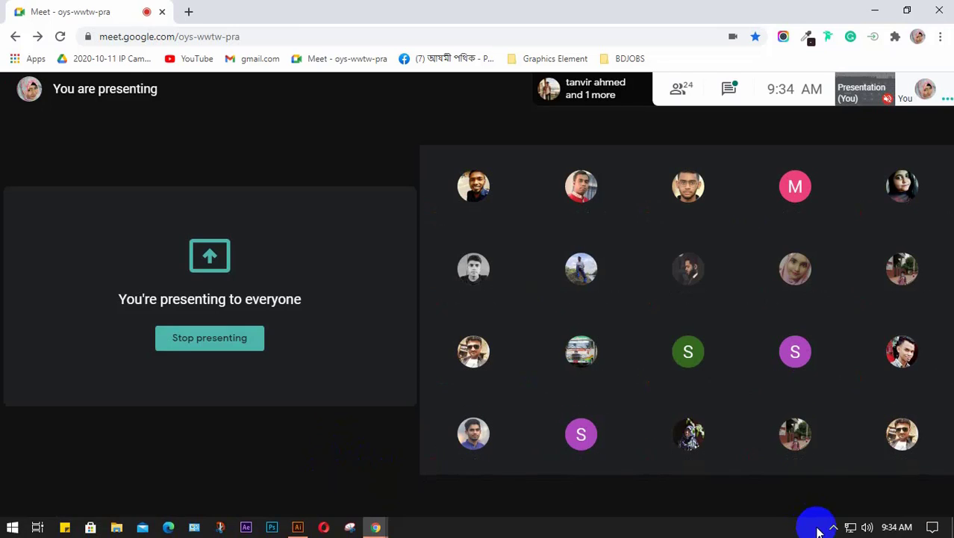
click(833, 527)
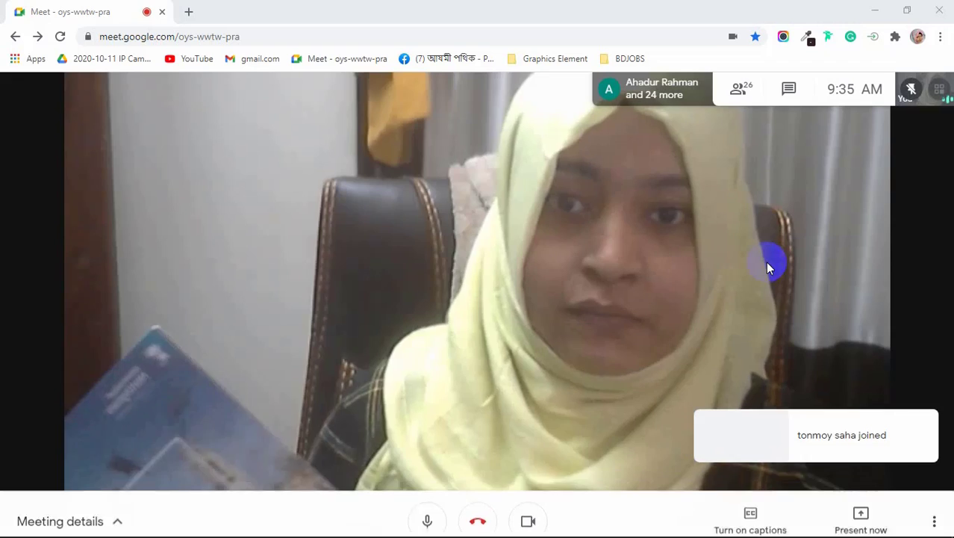
click(767, 264)
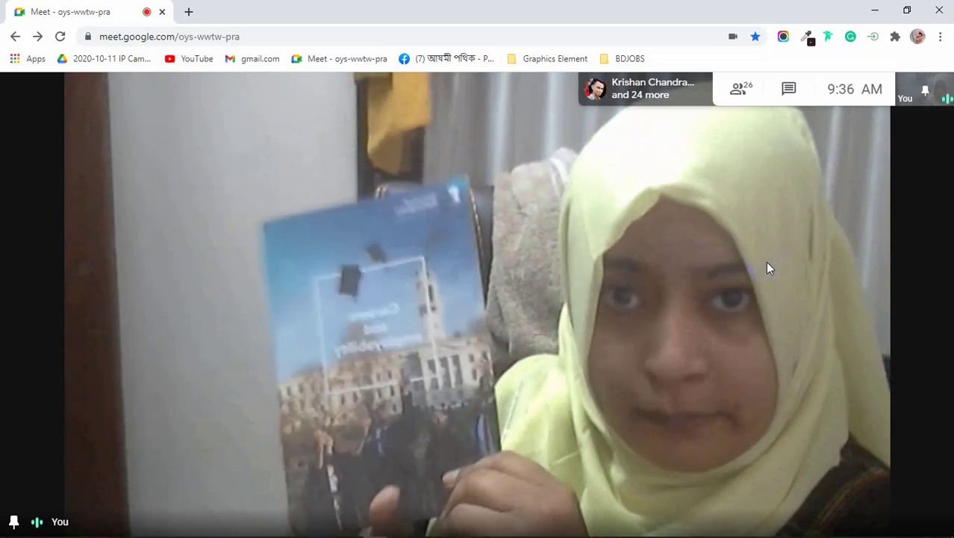
click(769, 267)
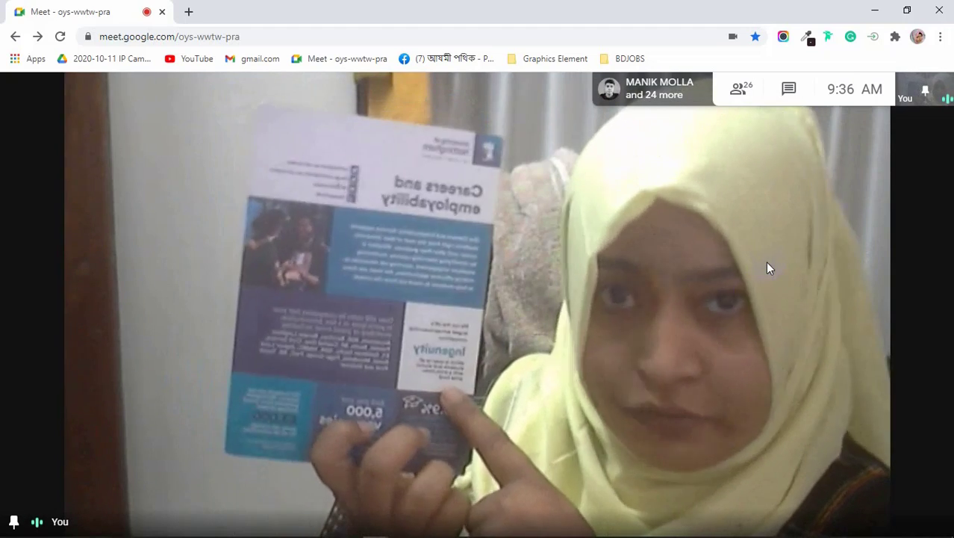
click(769, 268)
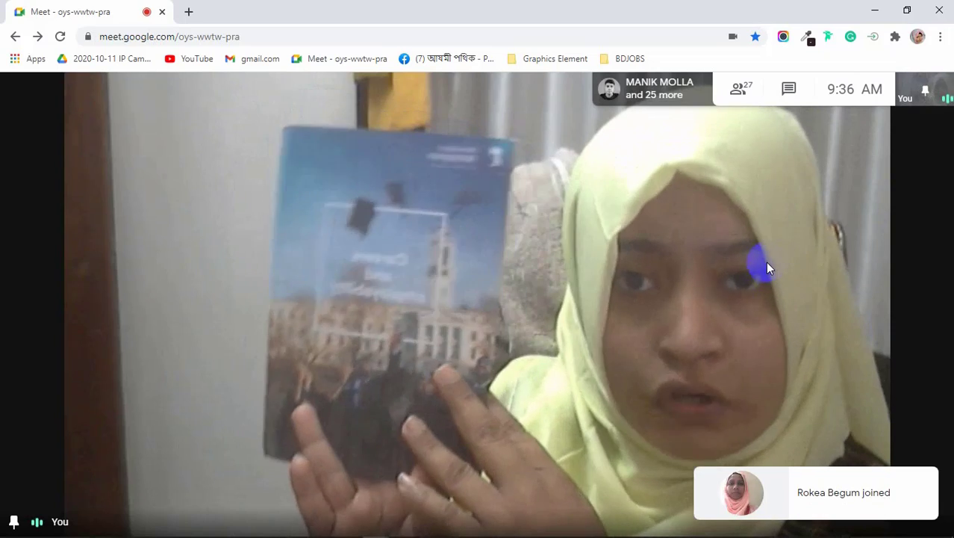
click(769, 268)
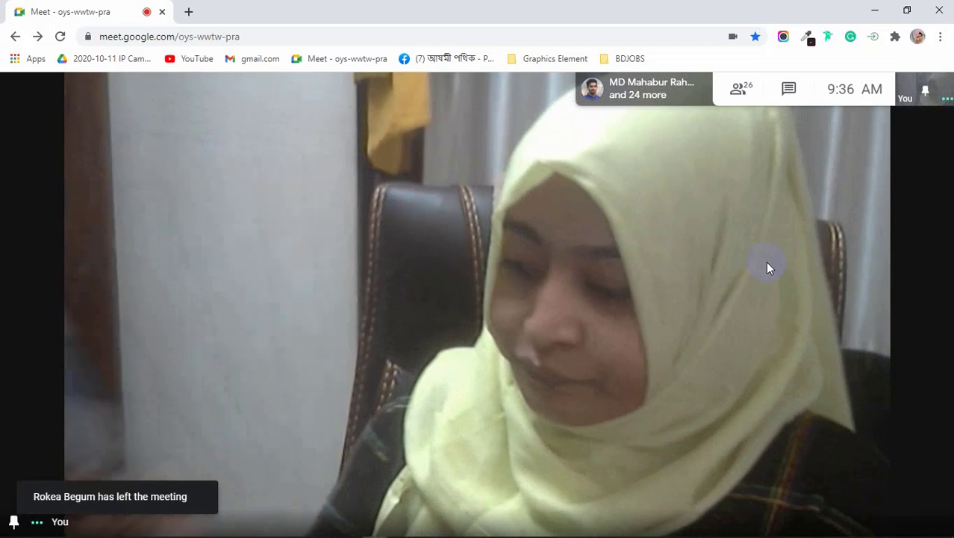
click(770, 267)
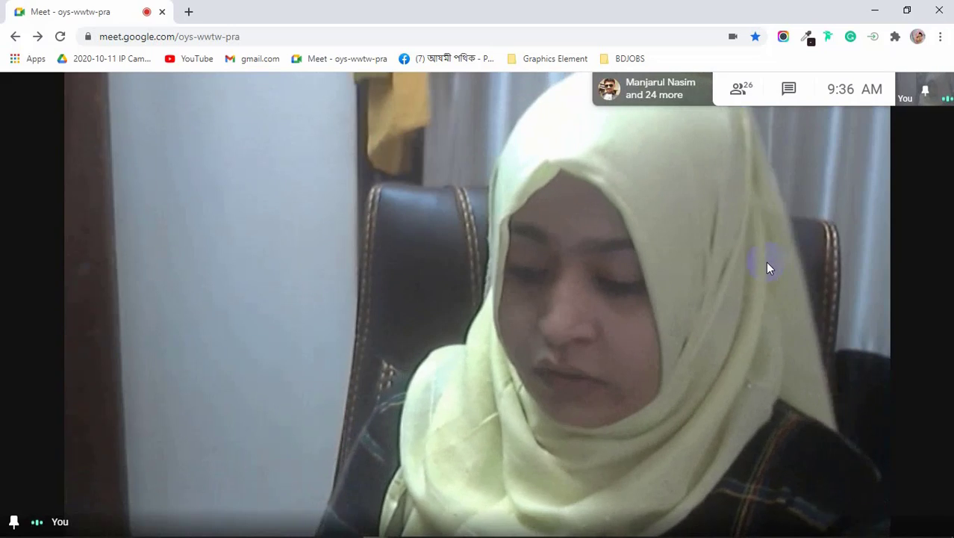
click(770, 267)
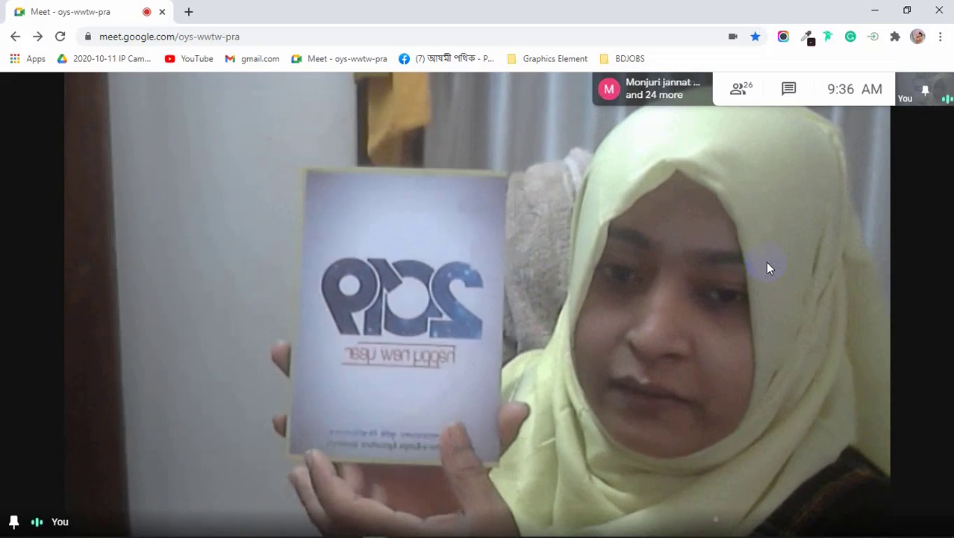
click(769, 267)
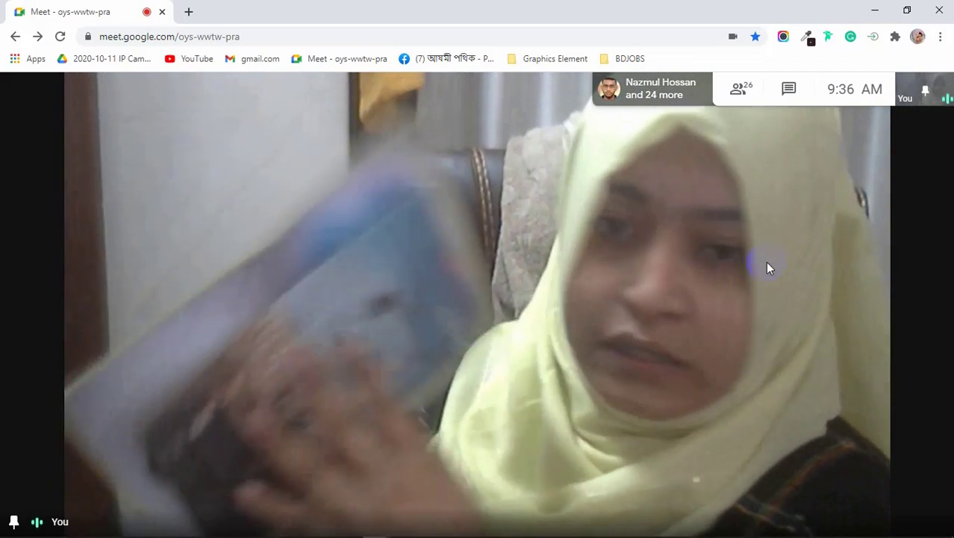
click(770, 268)
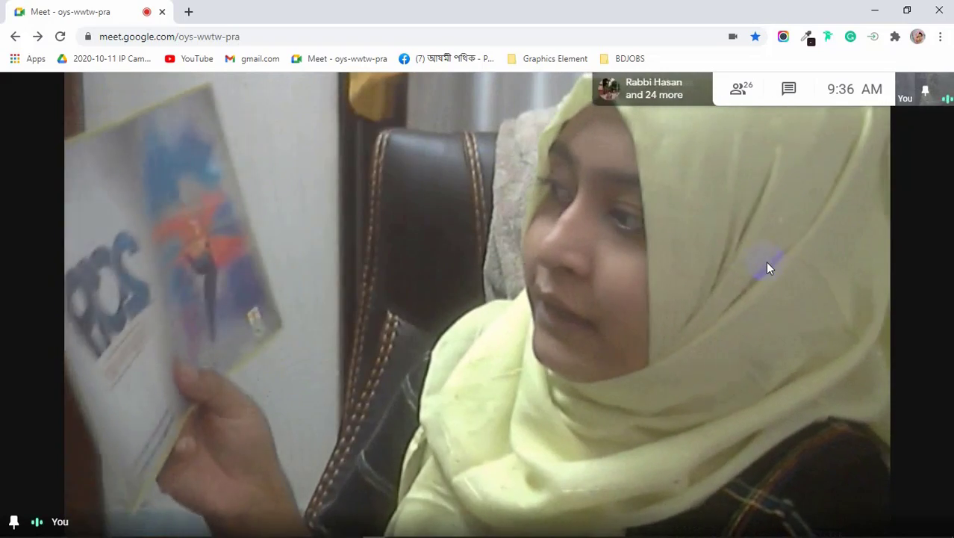
click(769, 268)
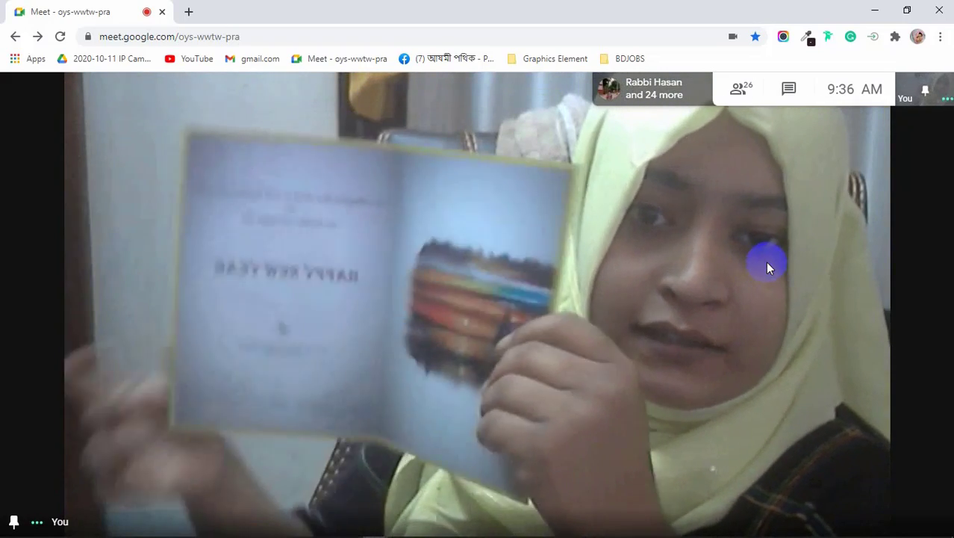
click(769, 267)
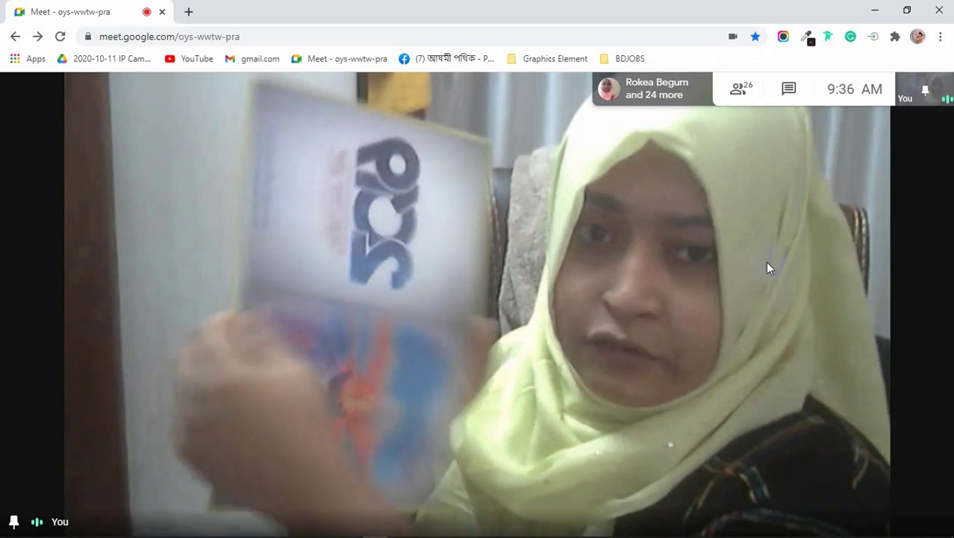
click(767, 267)
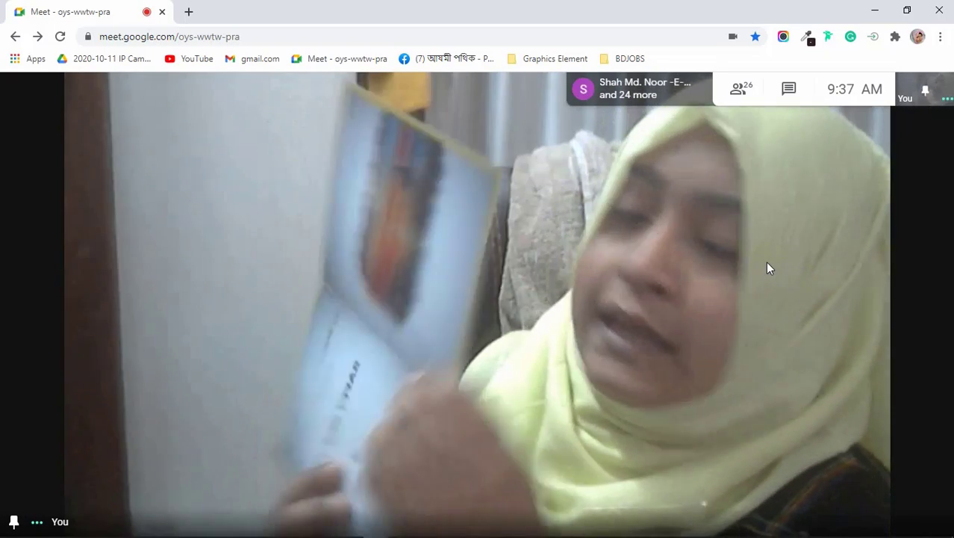
click(768, 267)
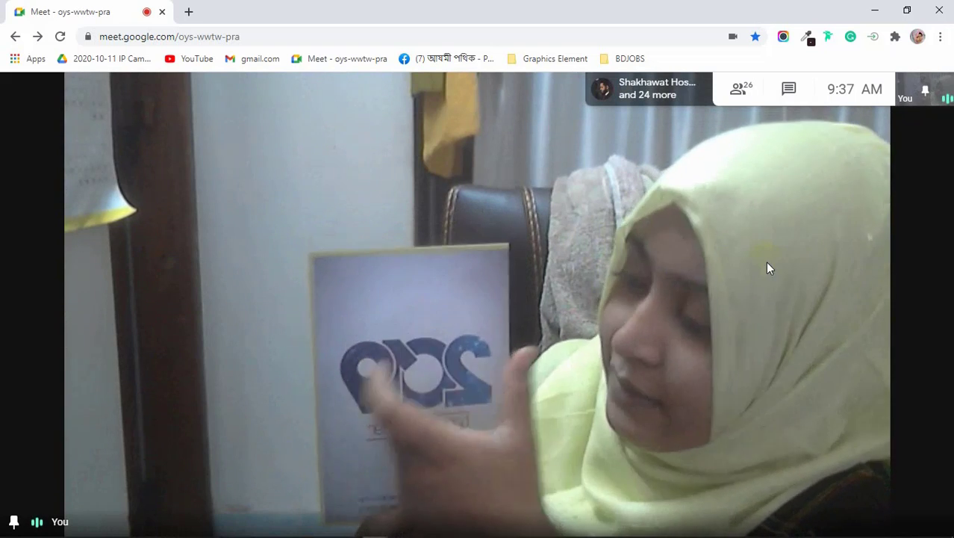
click(769, 268)
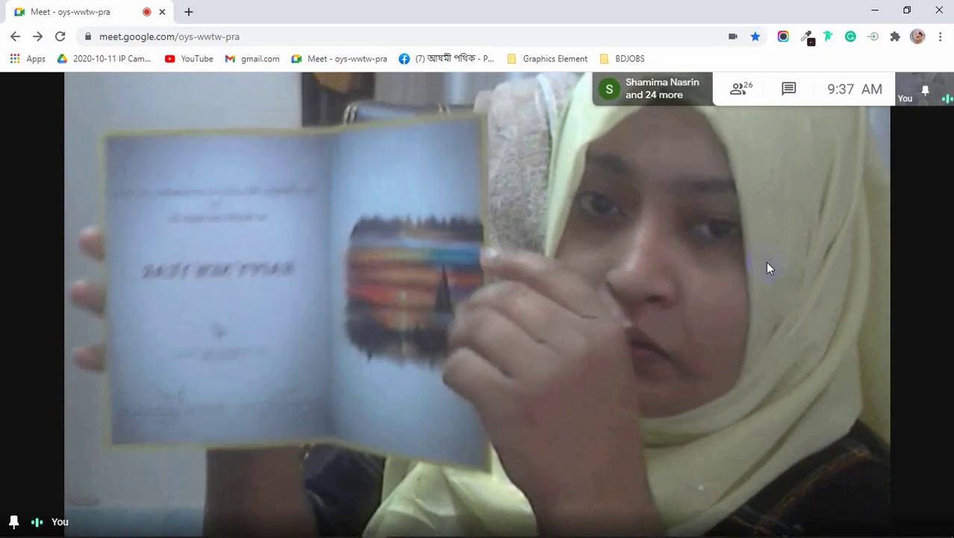
click(769, 268)
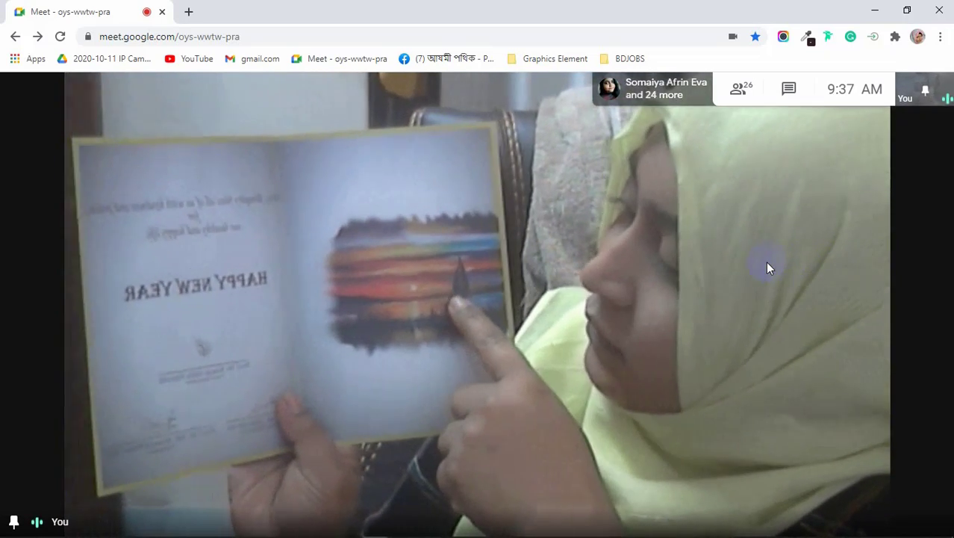
click(769, 267)
click(769, 268)
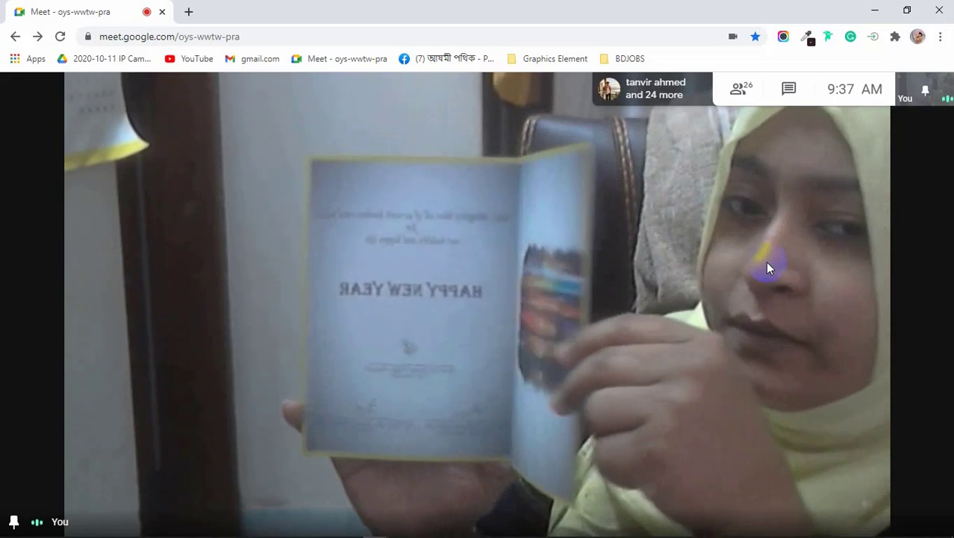
click(769, 267)
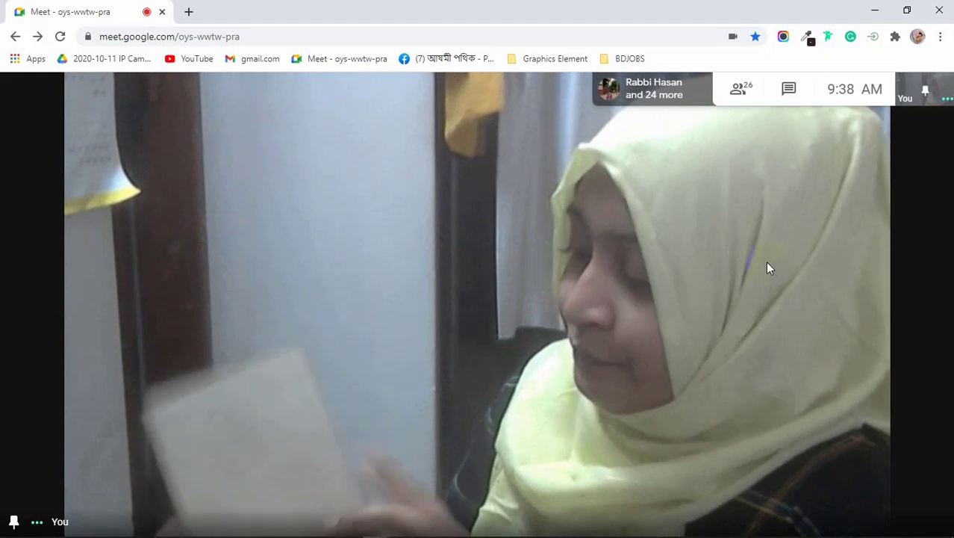
click(770, 267)
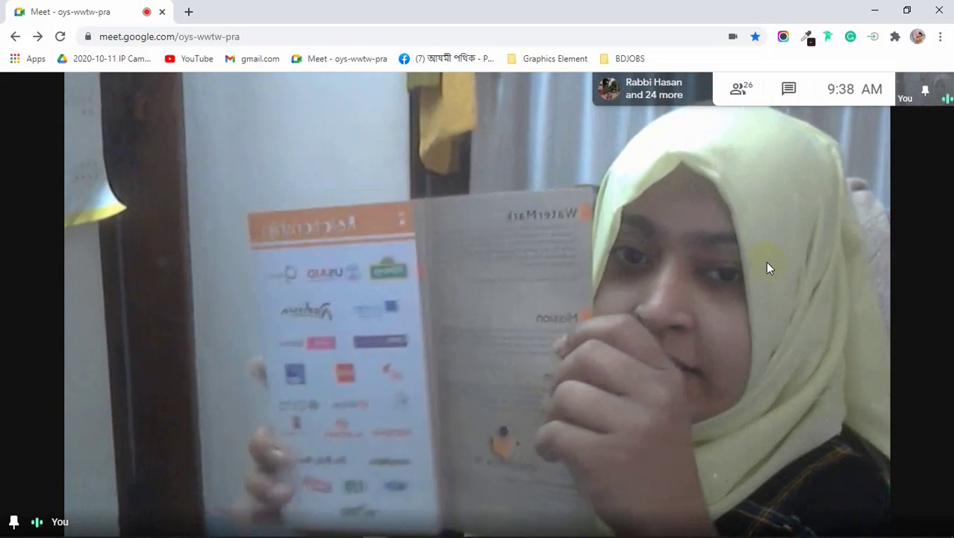
click(769, 267)
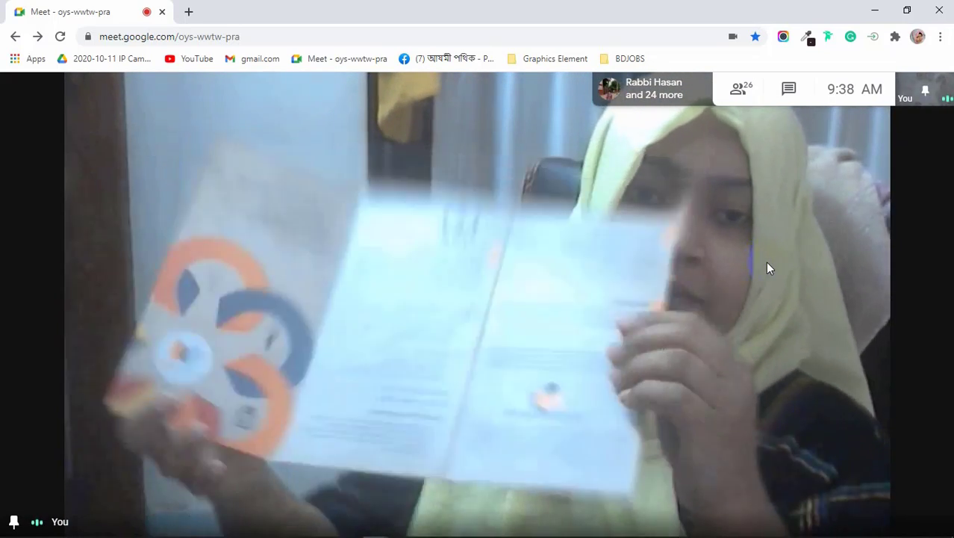
click(769, 267)
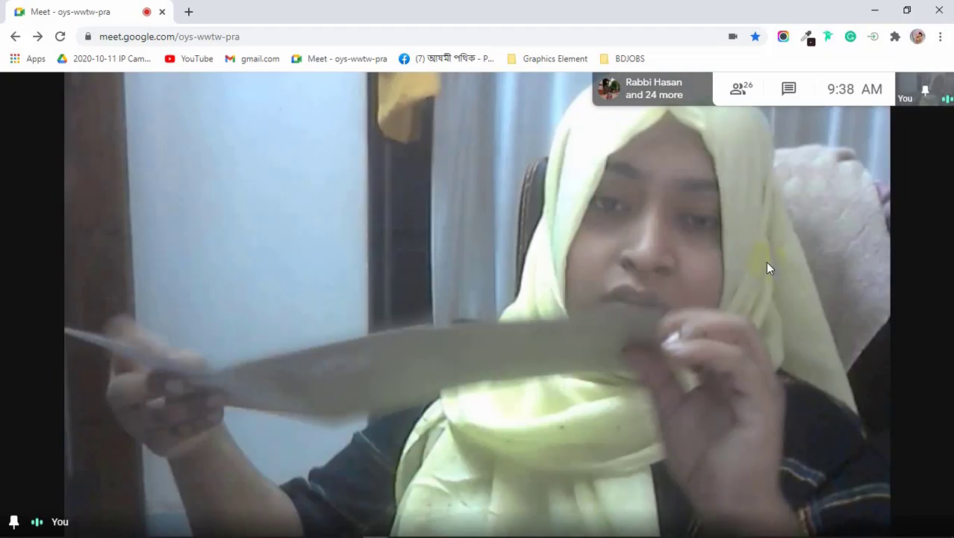
click(769, 267)
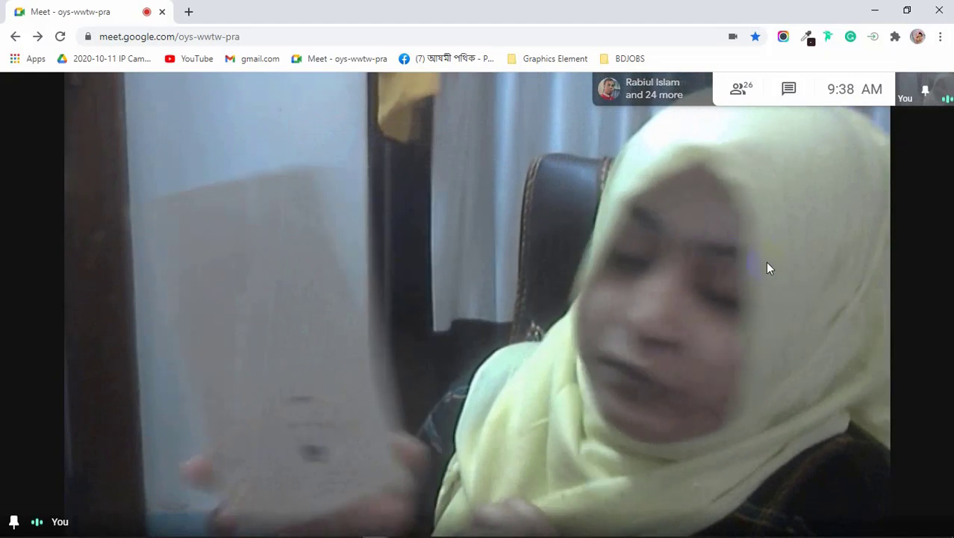
click(769, 267)
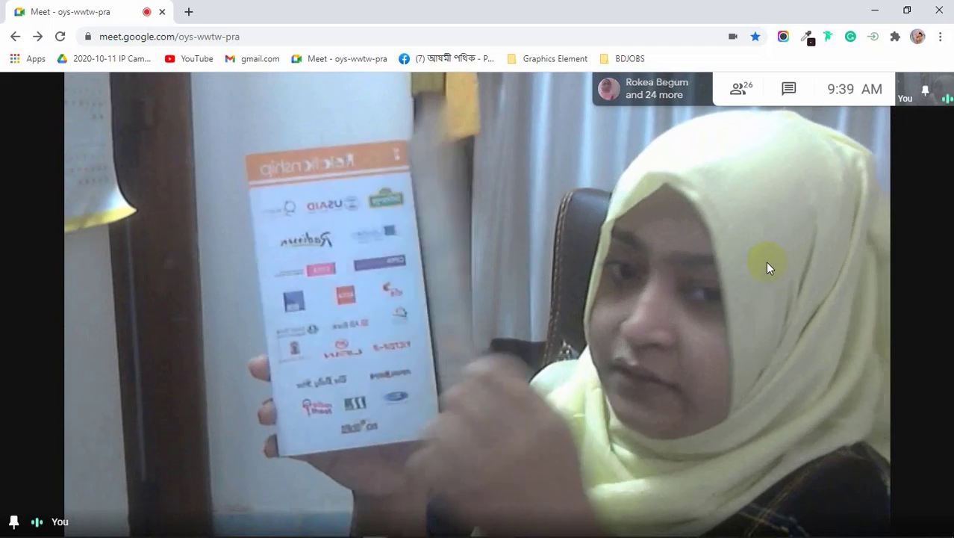
click(769, 268)
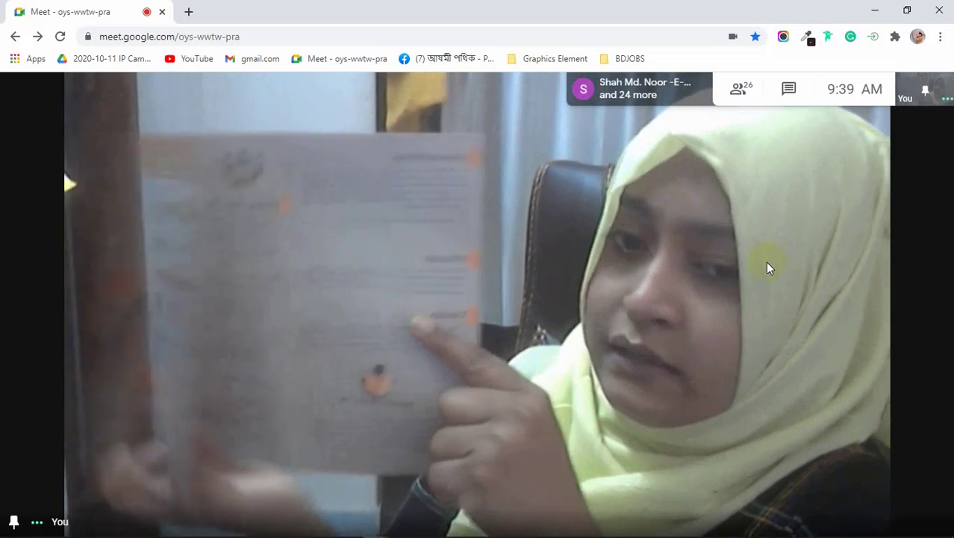
click(769, 267)
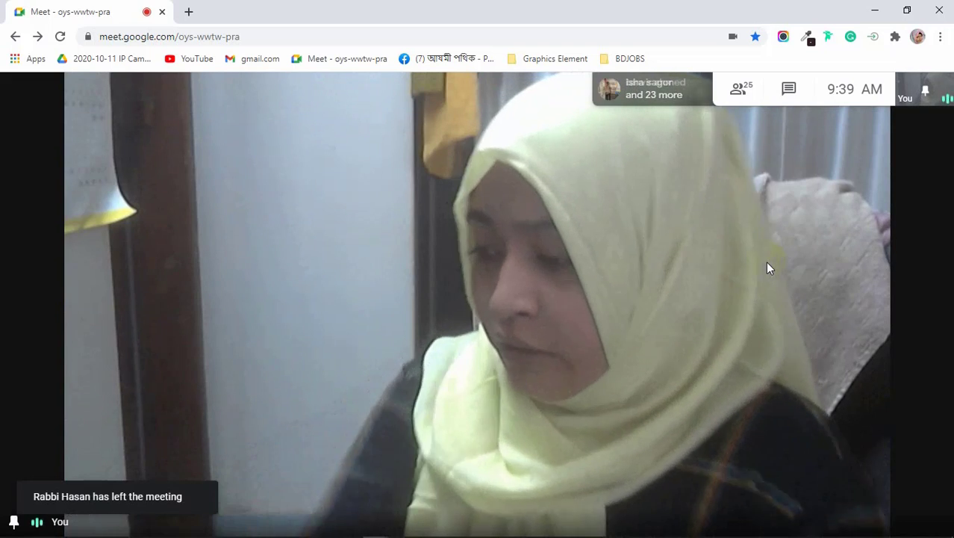
click(769, 268)
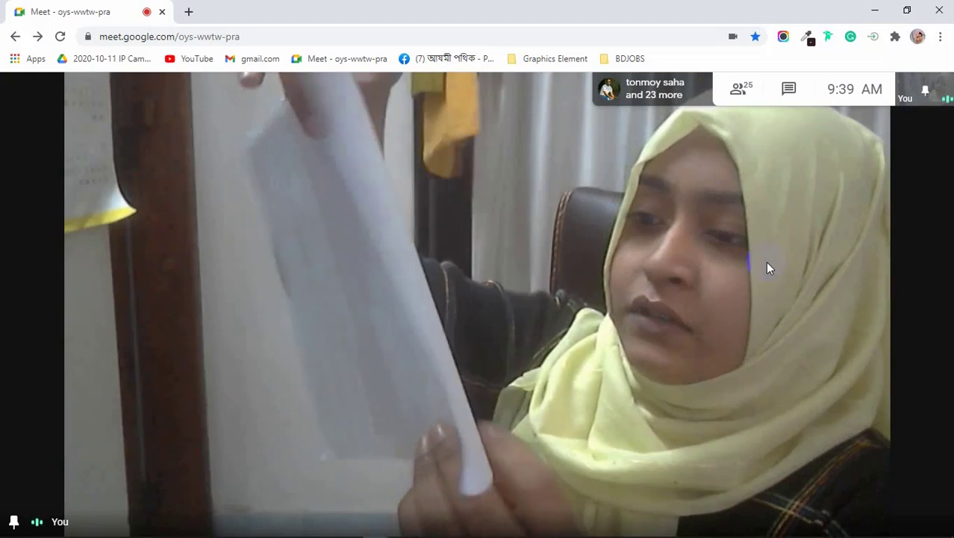
click(769, 267)
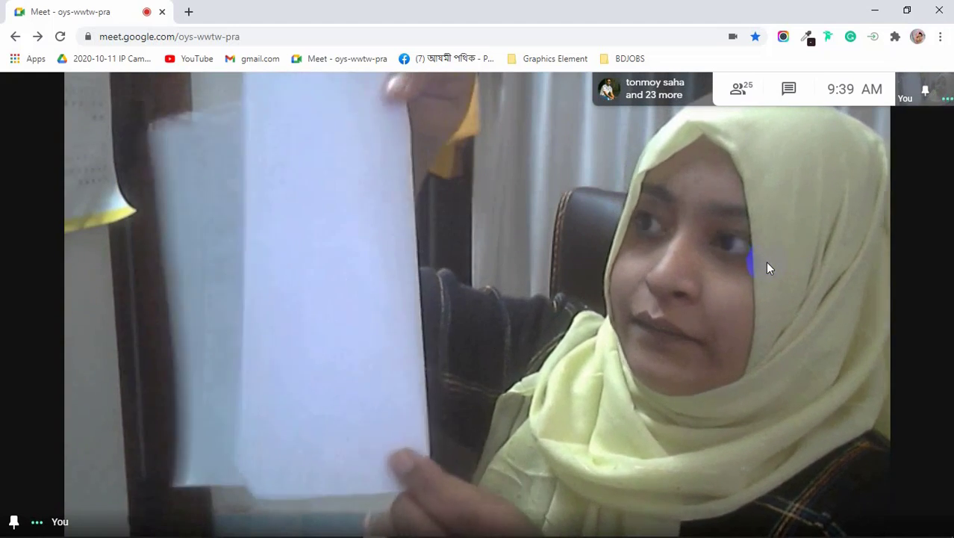
click(769, 268)
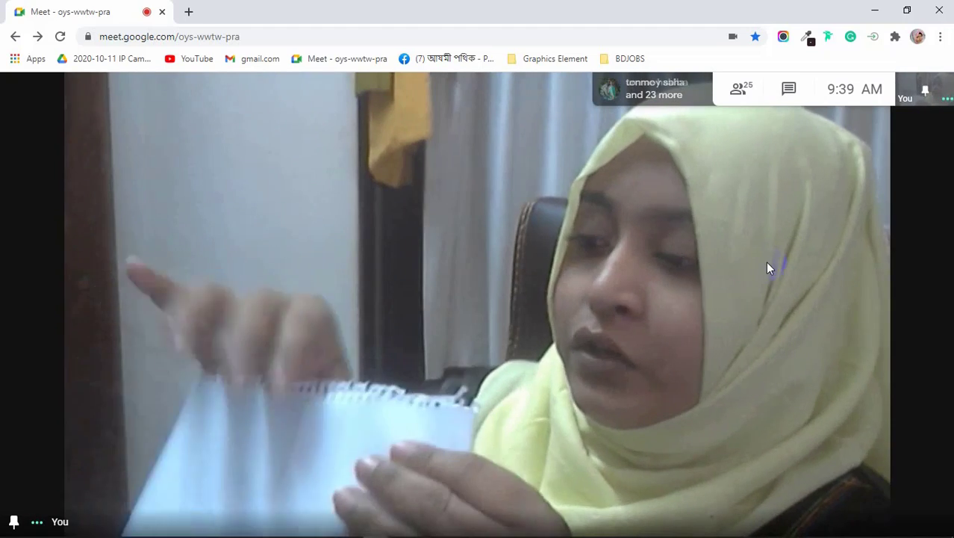
click(769, 267)
click(769, 267)
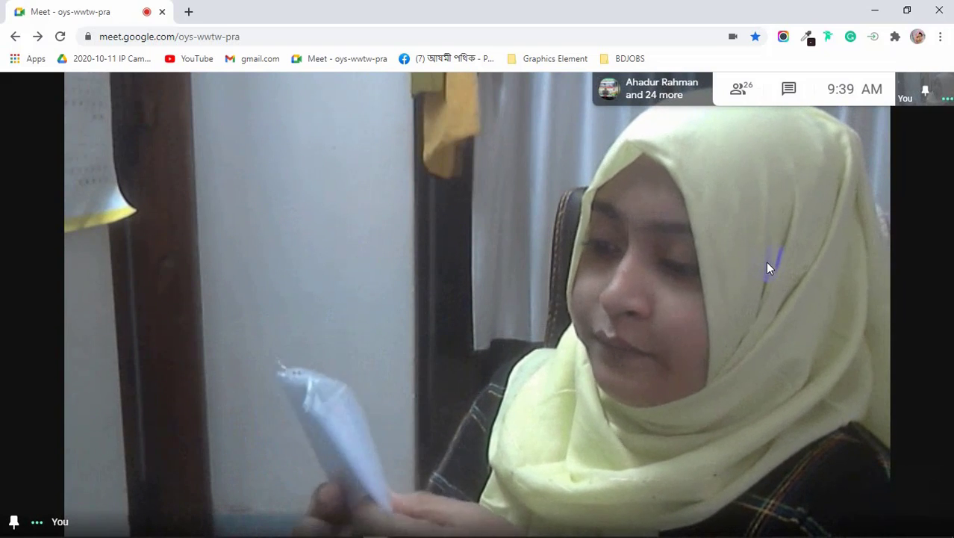
click(770, 267)
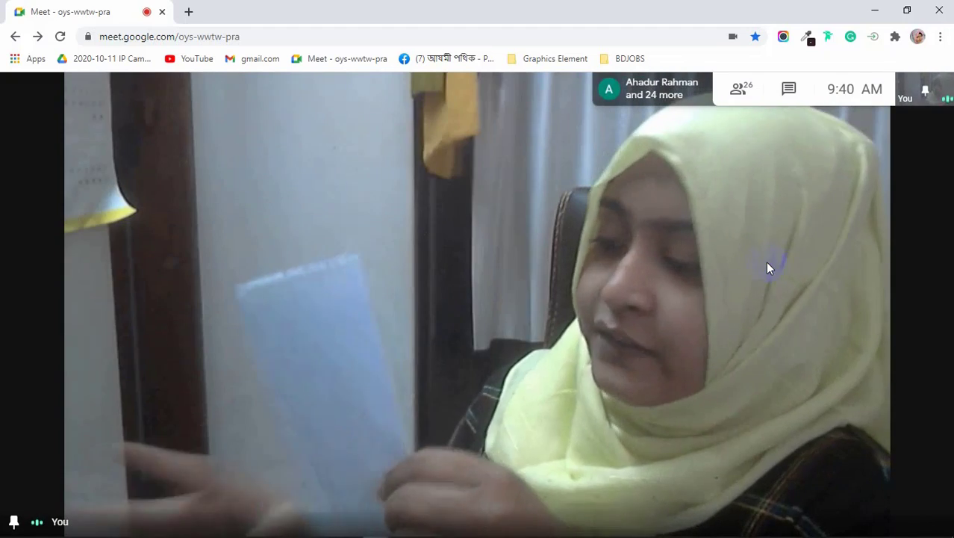
click(769, 267)
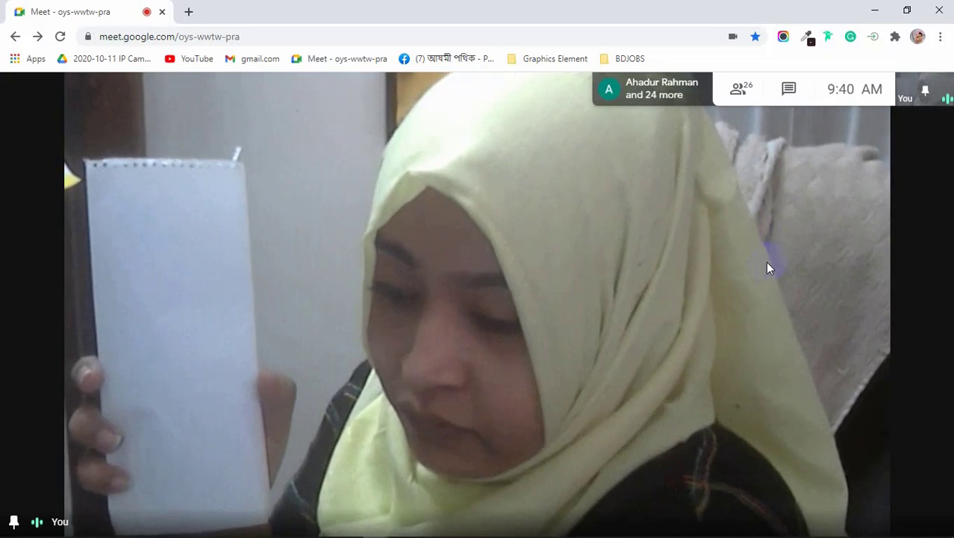
click(769, 267)
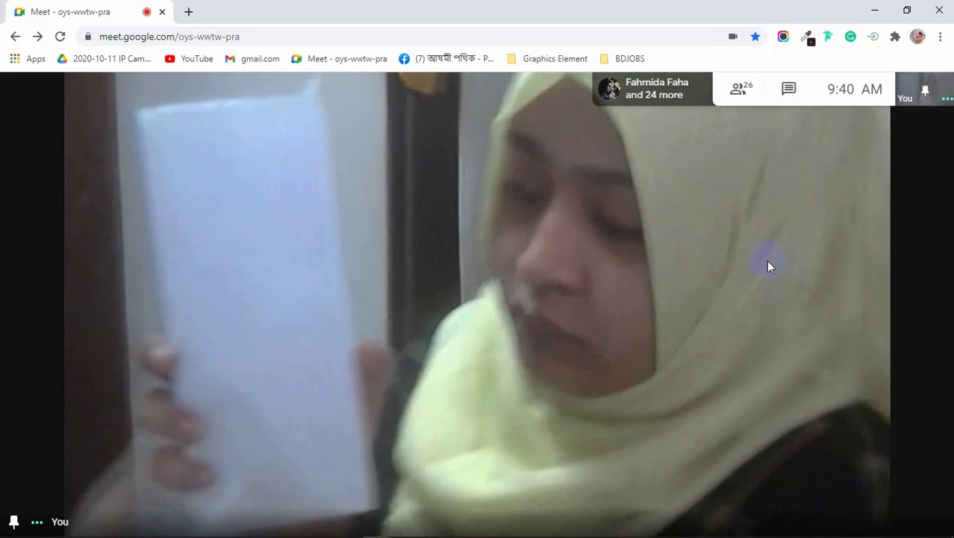
click(769, 268)
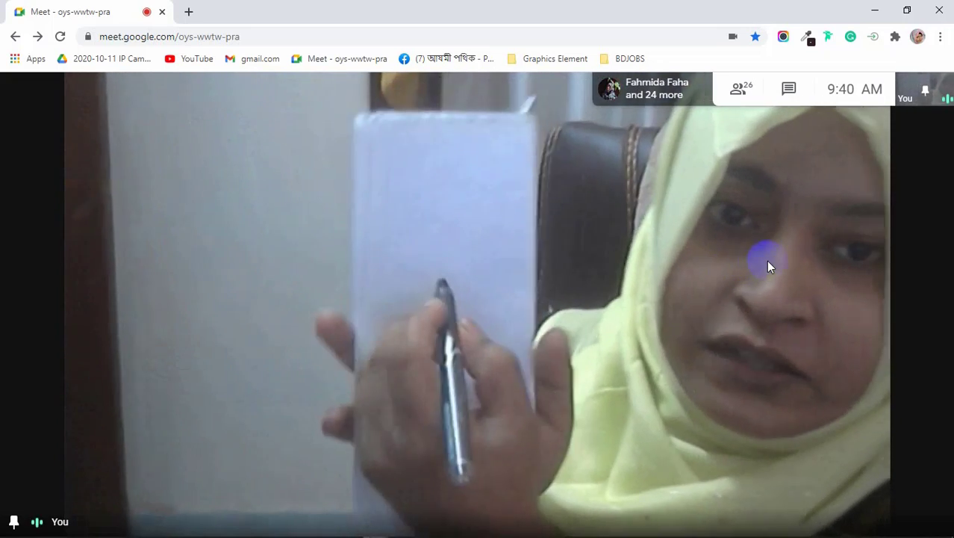
click(769, 268)
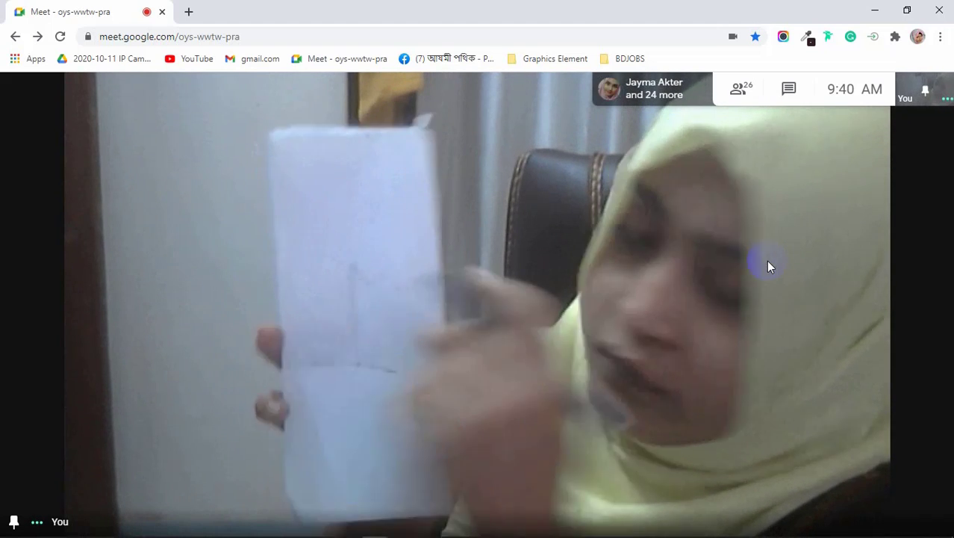
click(769, 267)
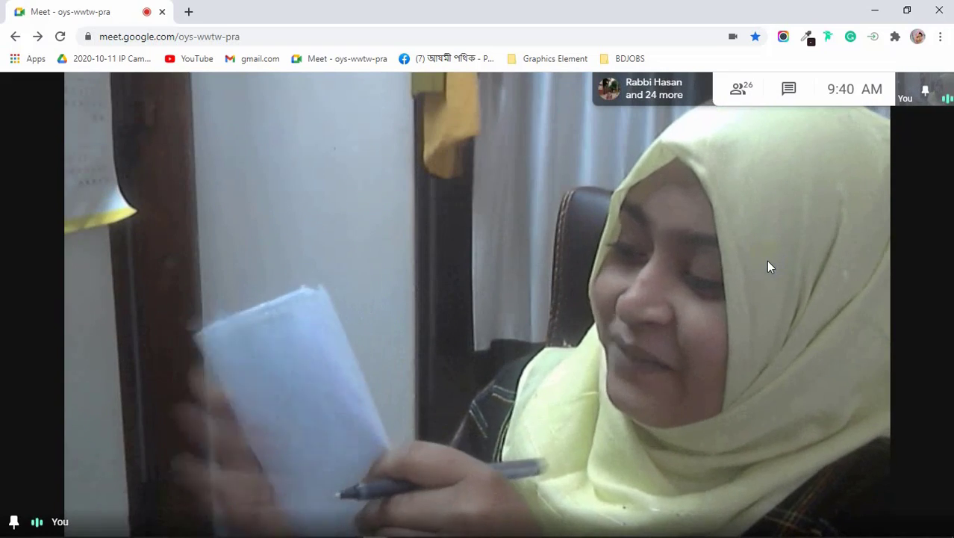
click(771, 267)
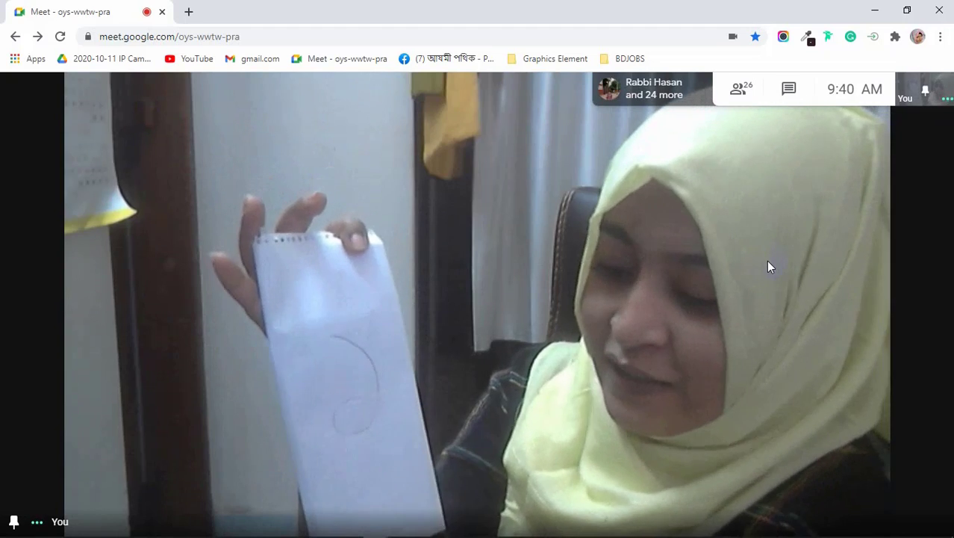
click(771, 267)
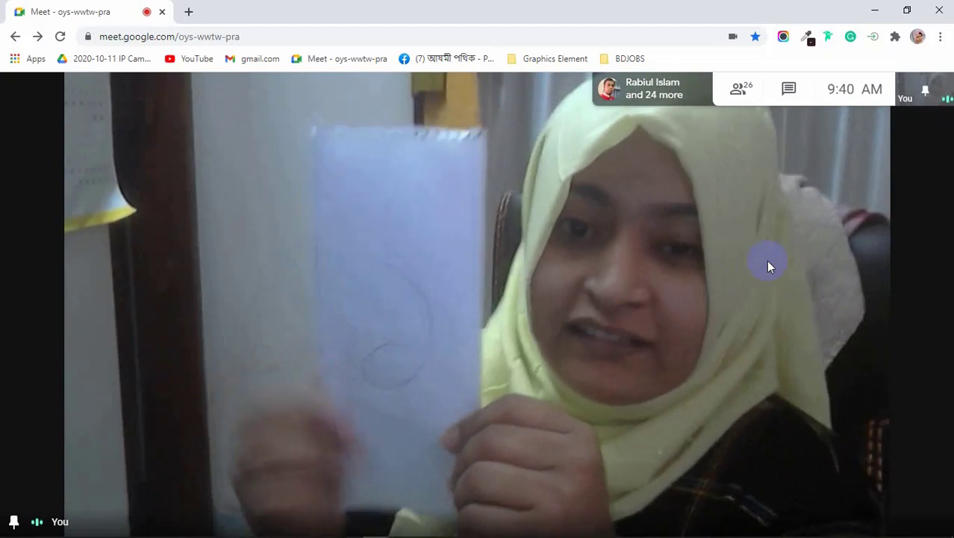
click(771, 267)
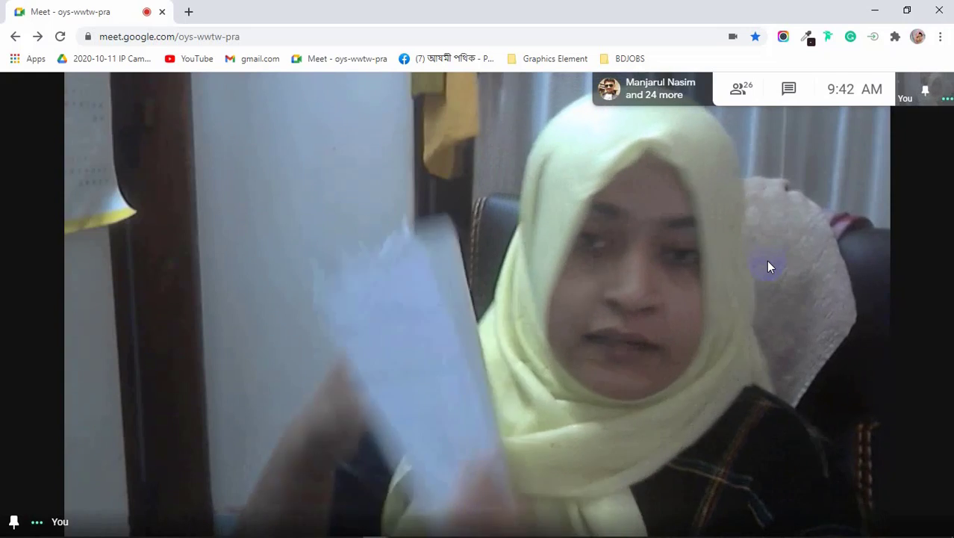
click(769, 266)
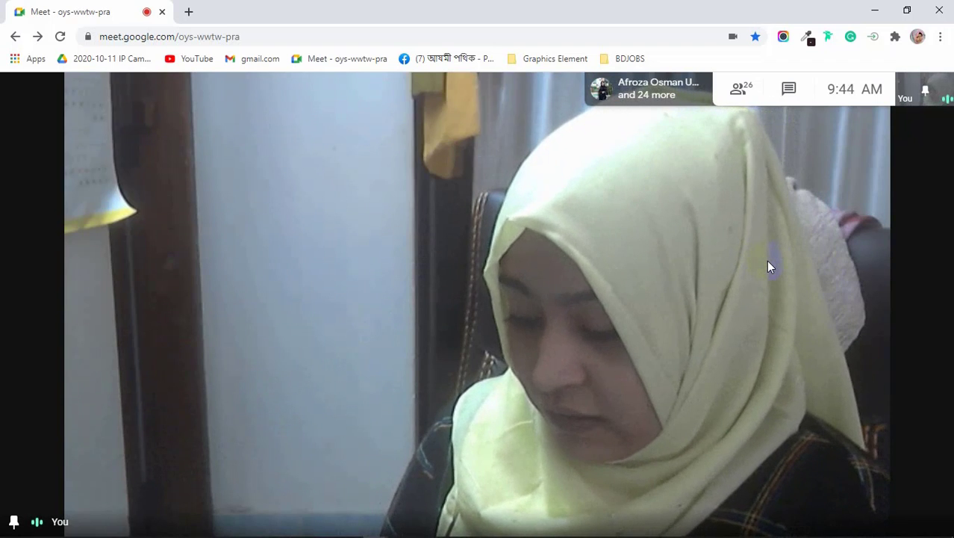
click(770, 267)
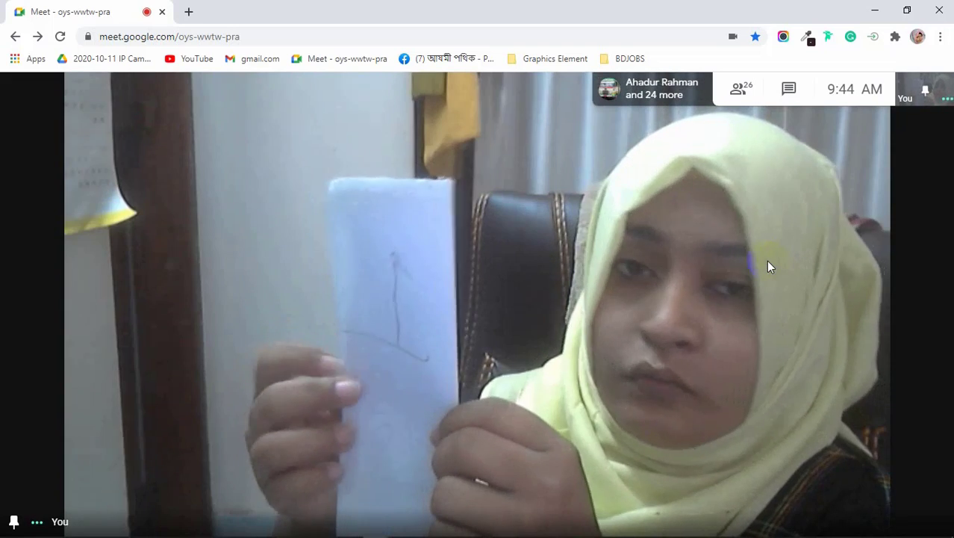
click(770, 266)
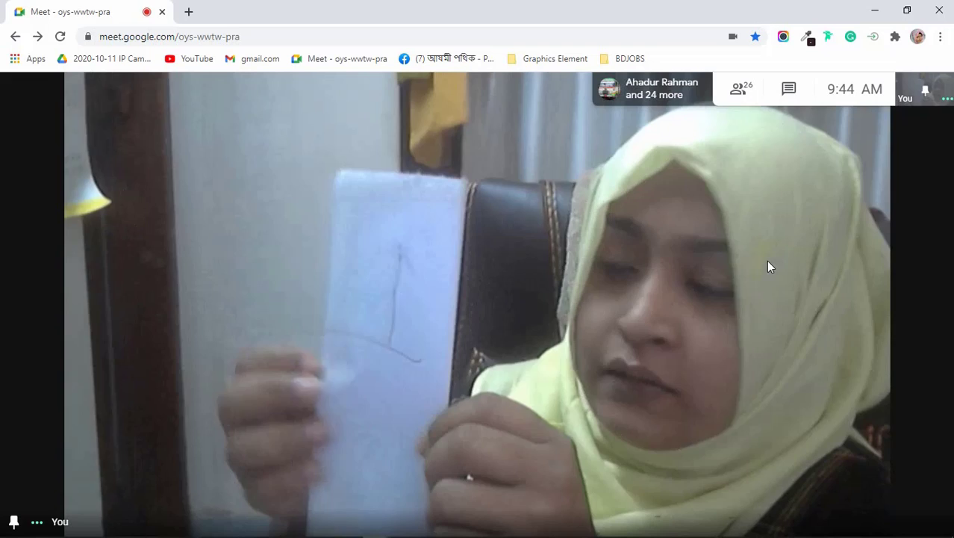
click(770, 267)
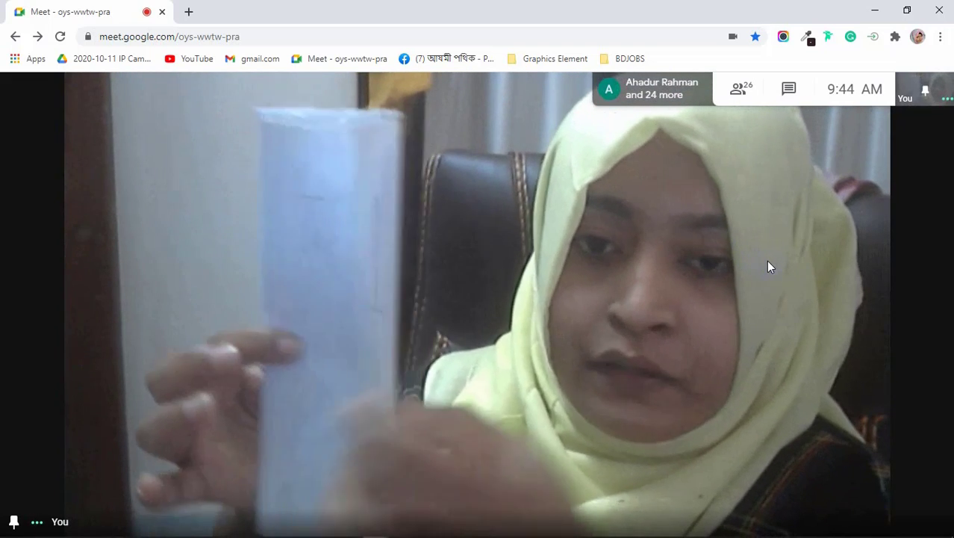
click(770, 267)
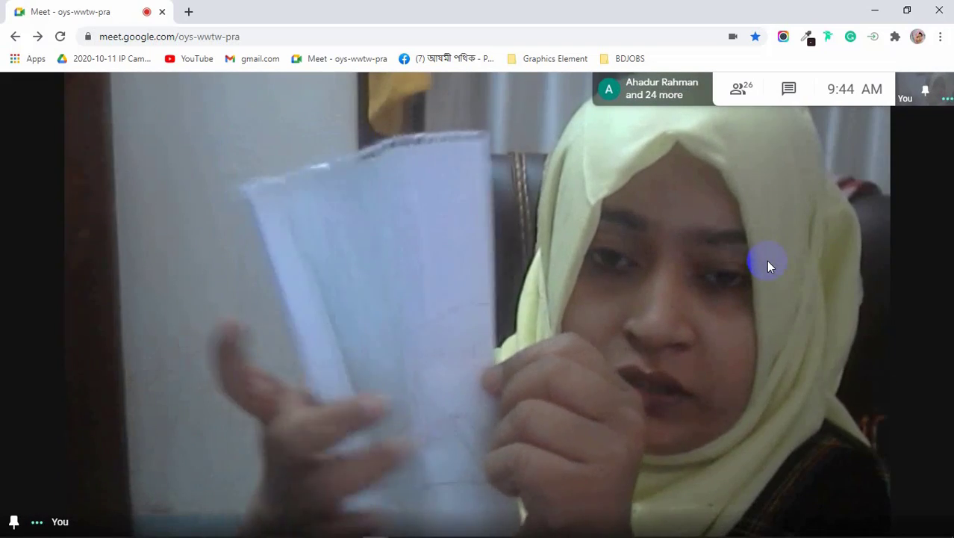
click(769, 267)
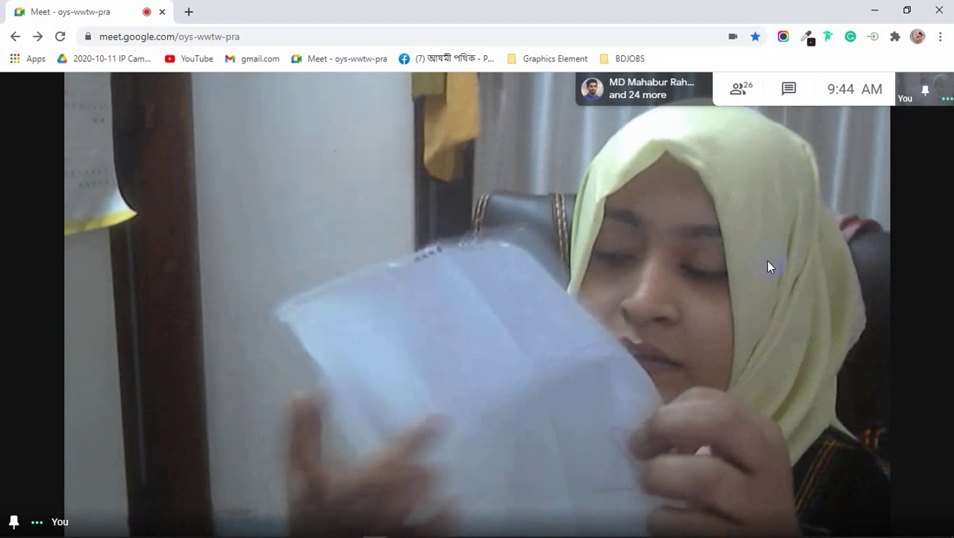
click(770, 266)
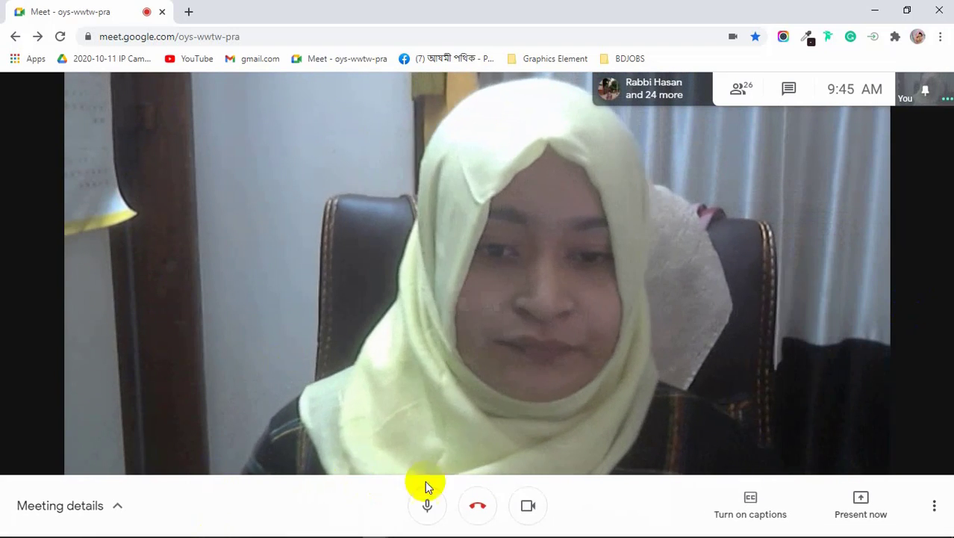
Step: Turn off the camera in the call and unpin the self-view to show all participants
click(534, 511)
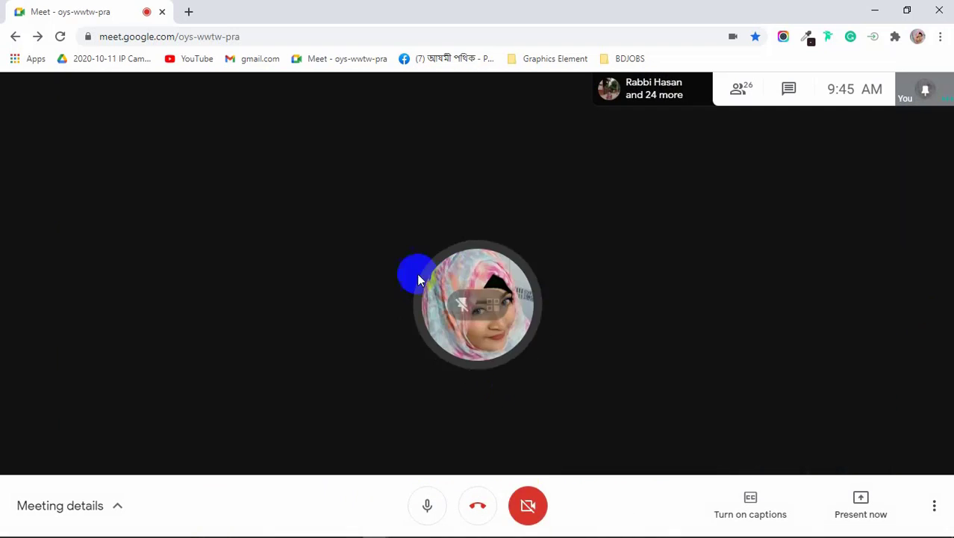
click(460, 306)
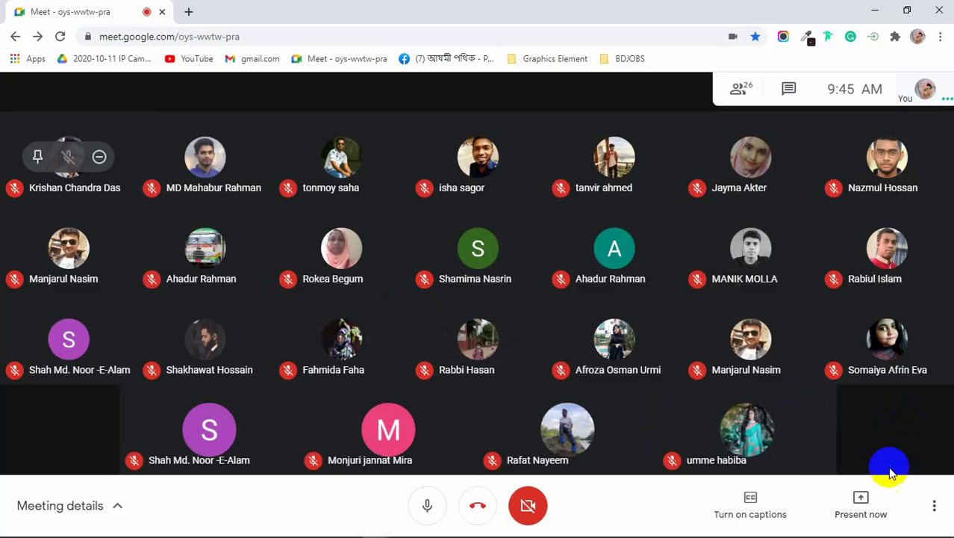
Step: Present the entire screen to everyone in the call and hide the sharing notice
click(869, 523)
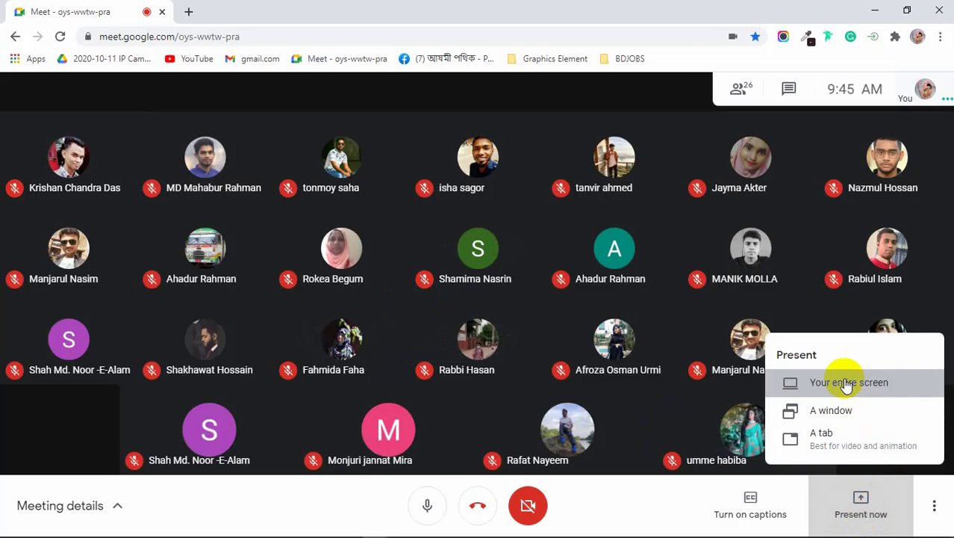
click(848, 381)
click(419, 212)
click(601, 338)
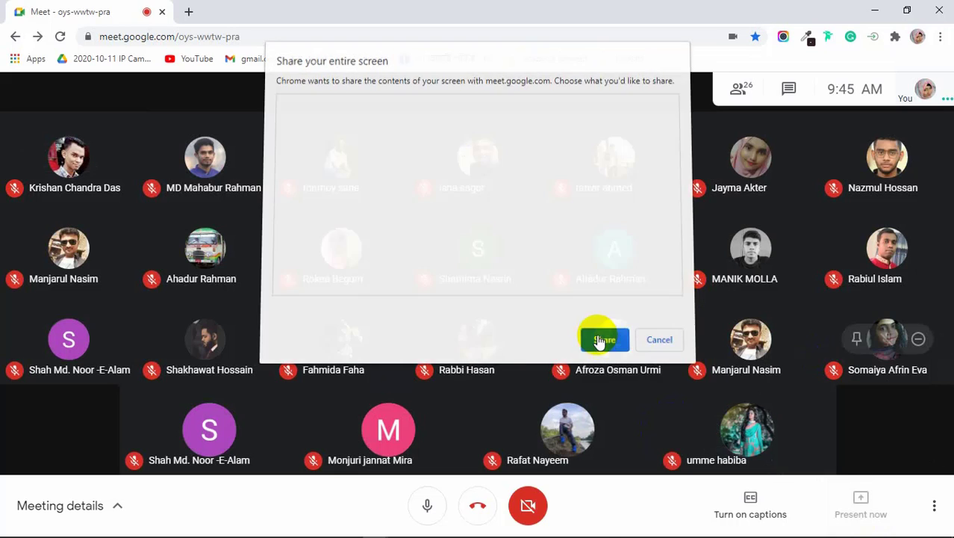
click(601, 516)
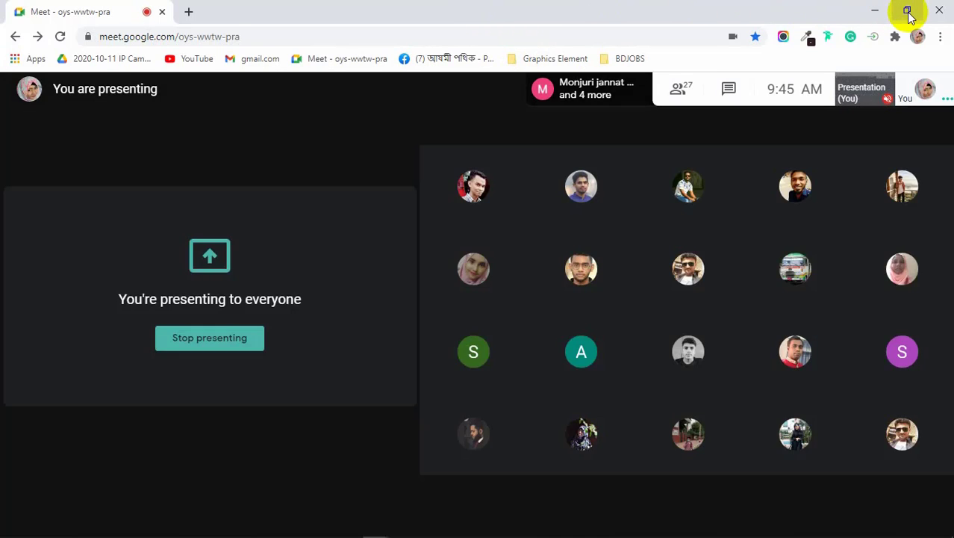
Step: Restore the Meet window to its smaller size and return to the brochure document in Illustrator, leaving nothing selected
click(907, 9)
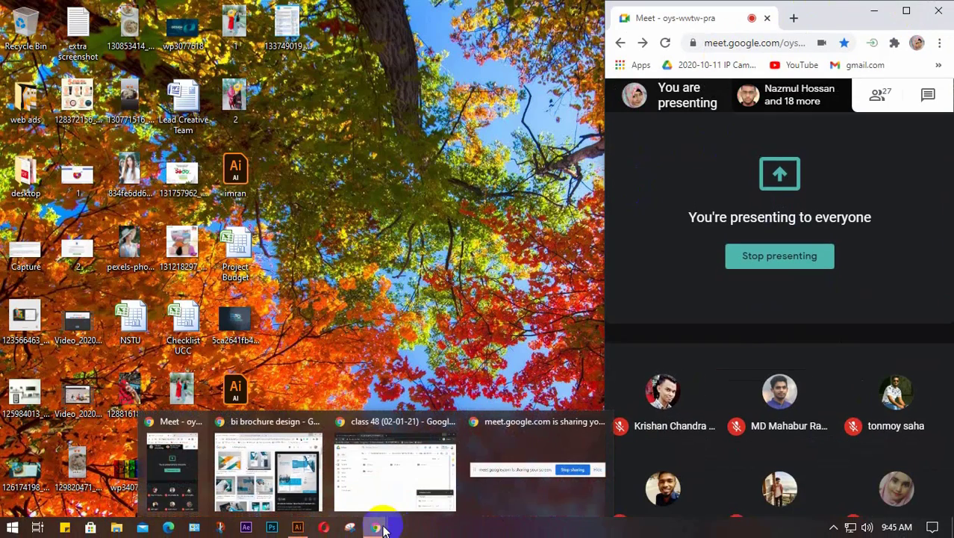
click(305, 531)
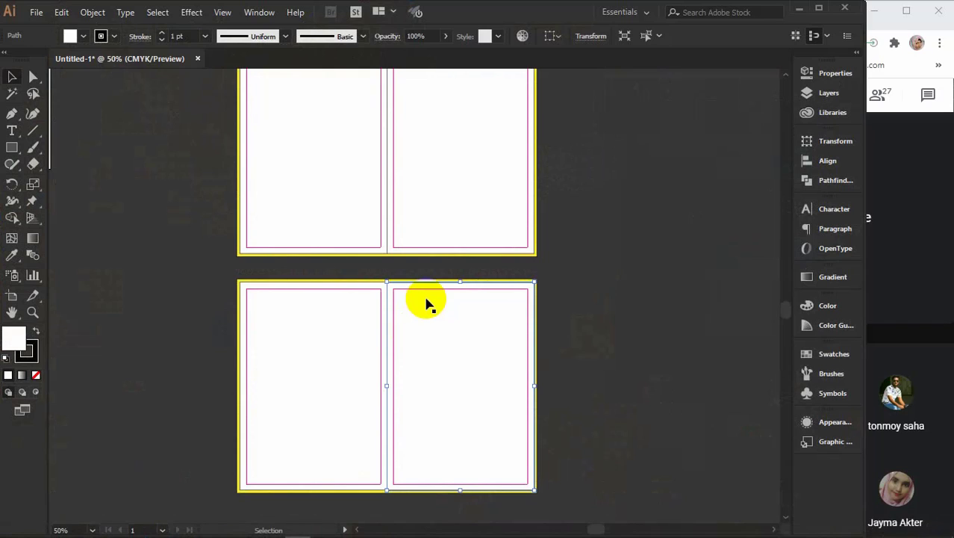
scroll(532, 308, down, 1)
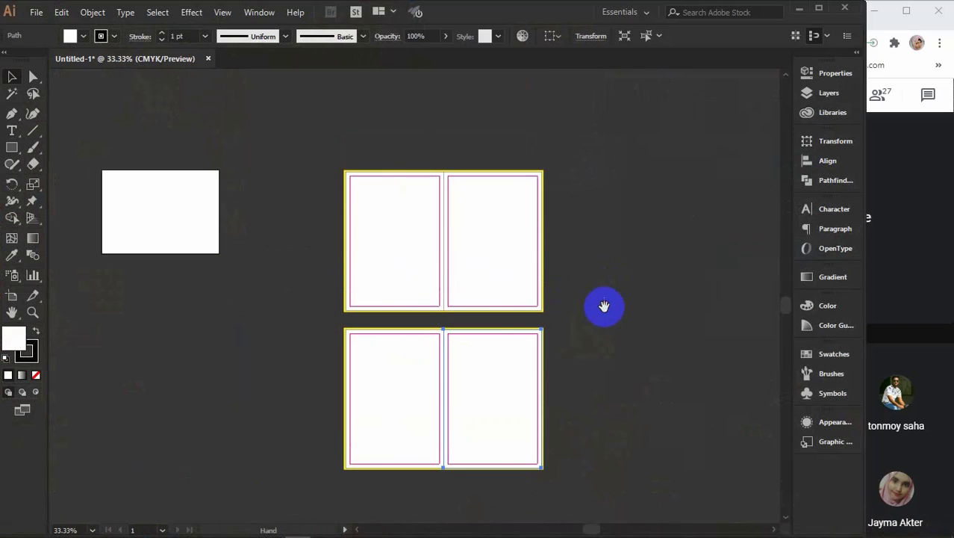
click(611, 293)
Step: Add the number 1 as text above the upper brochure layout, enlarge it to about 141 pt and fill it white
click(12, 130)
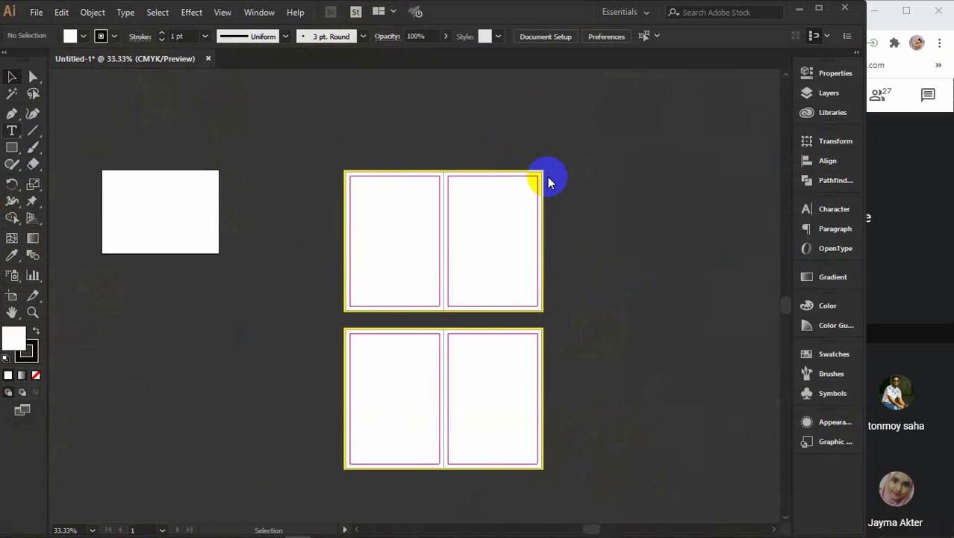
scroll(550, 181, up, 3)
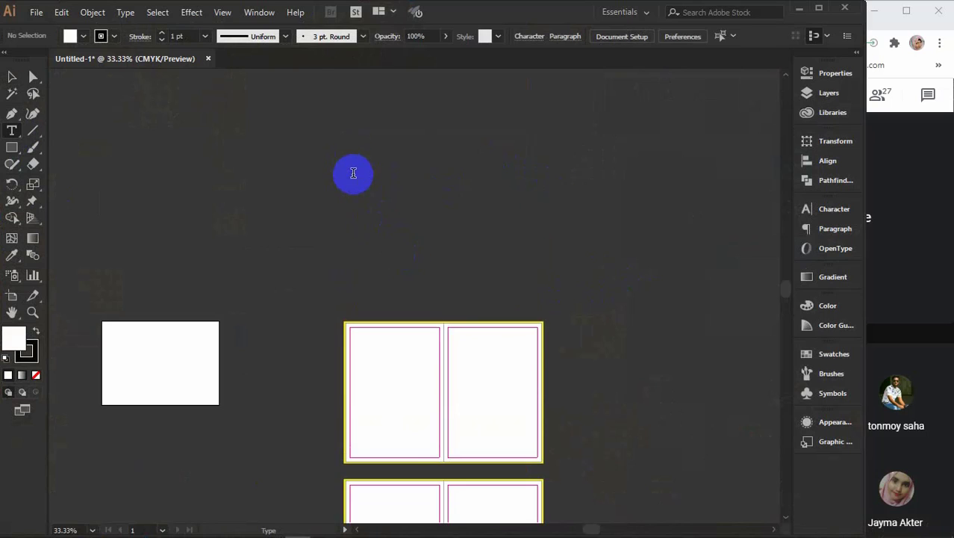
click(354, 173)
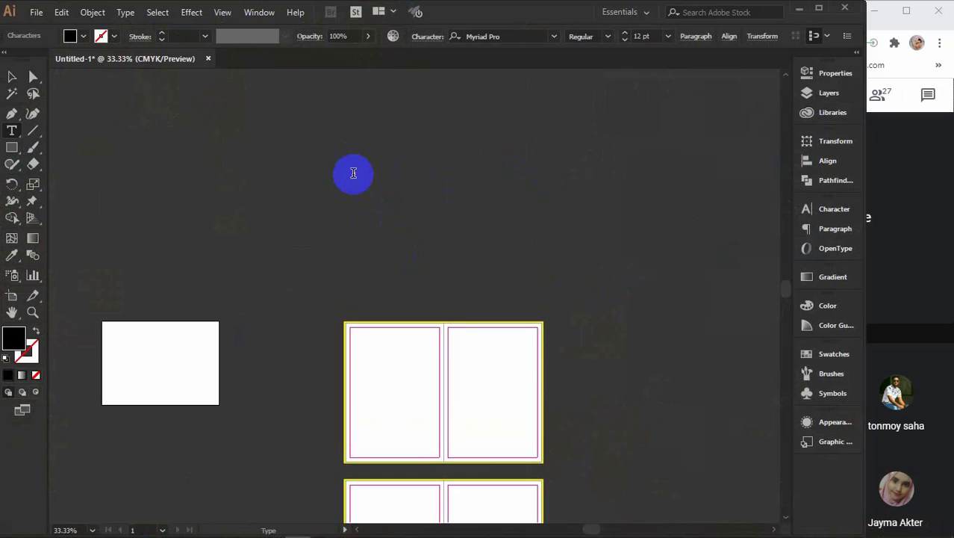
click(12, 76)
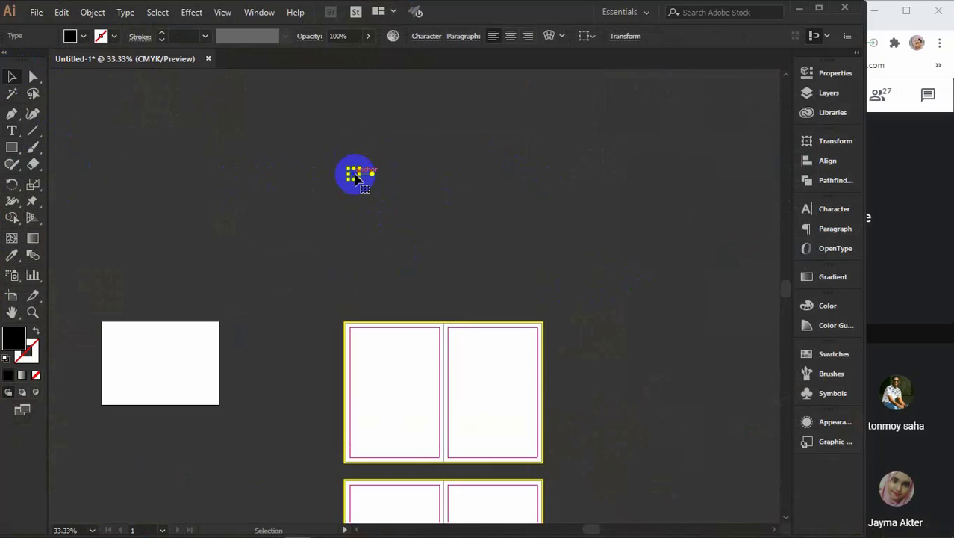
drag(361, 182, 441, 242)
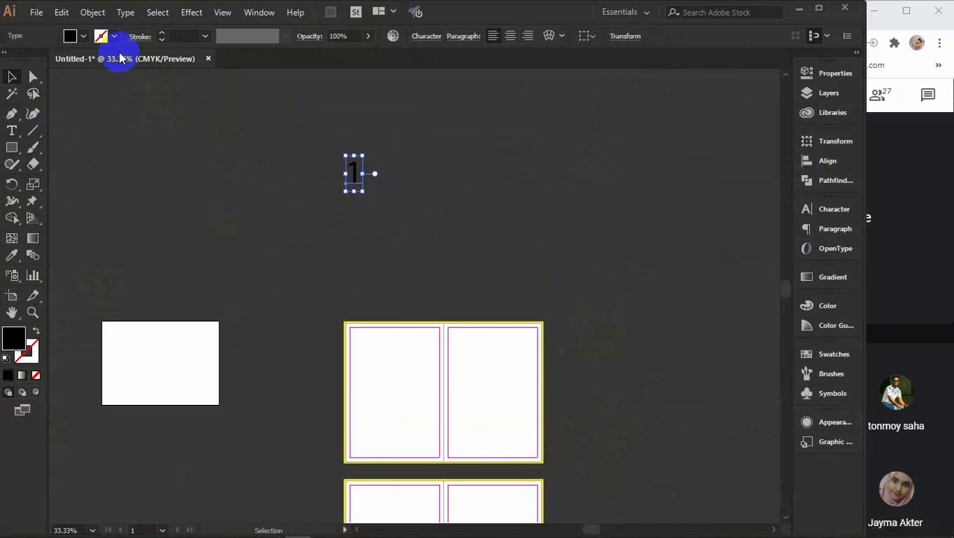
click(83, 36)
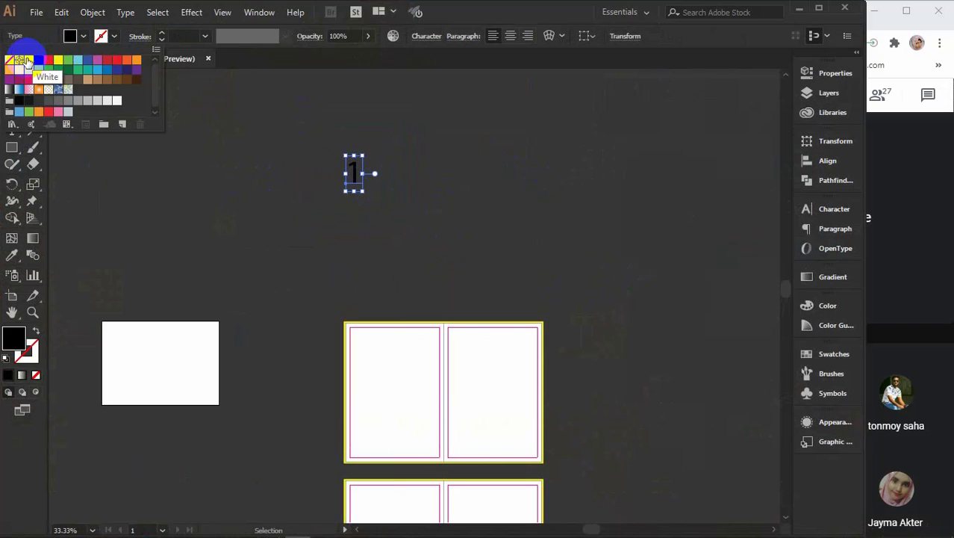
Step: Try Montserrat on the number 1, then set its font to Myriad Pro in the Bold style
click(820, 208)
click(820, 208)
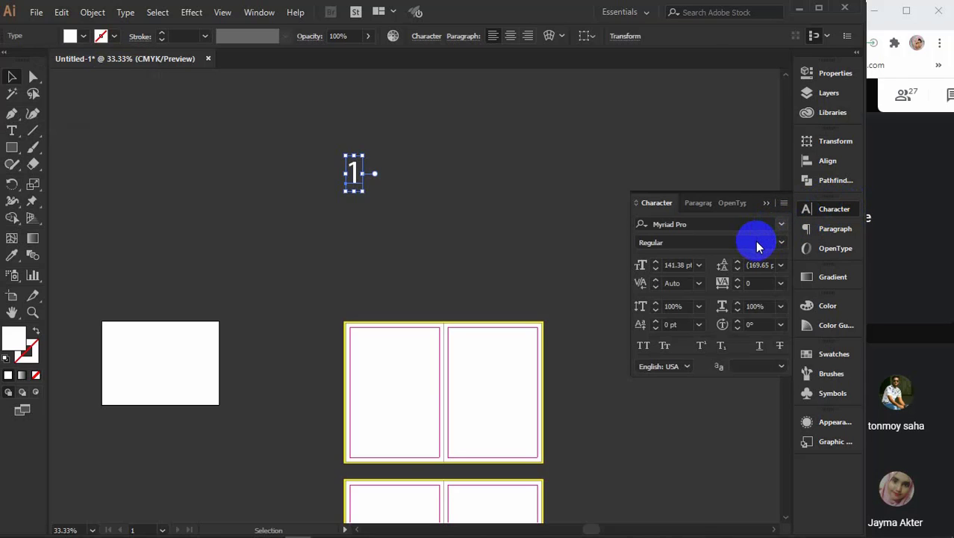
click(781, 223)
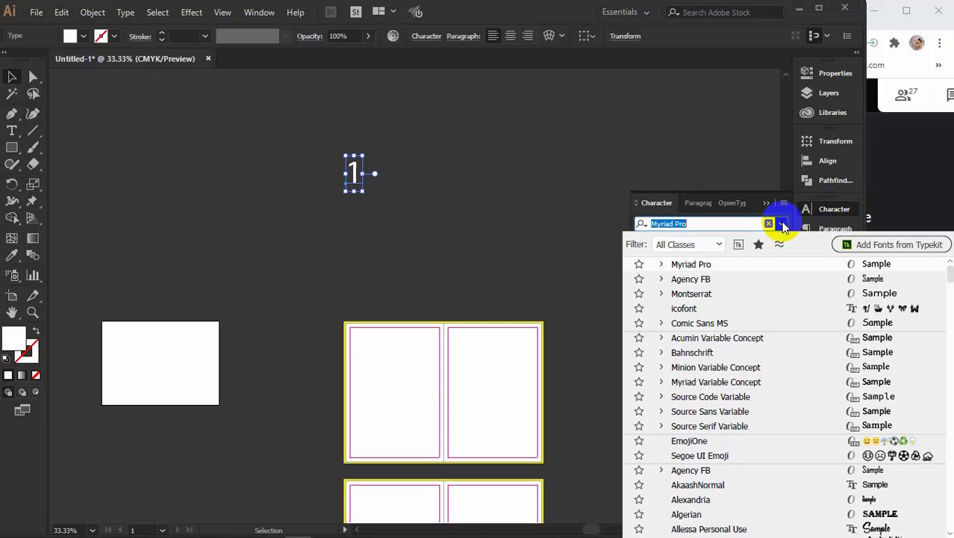
click(715, 295)
click(781, 223)
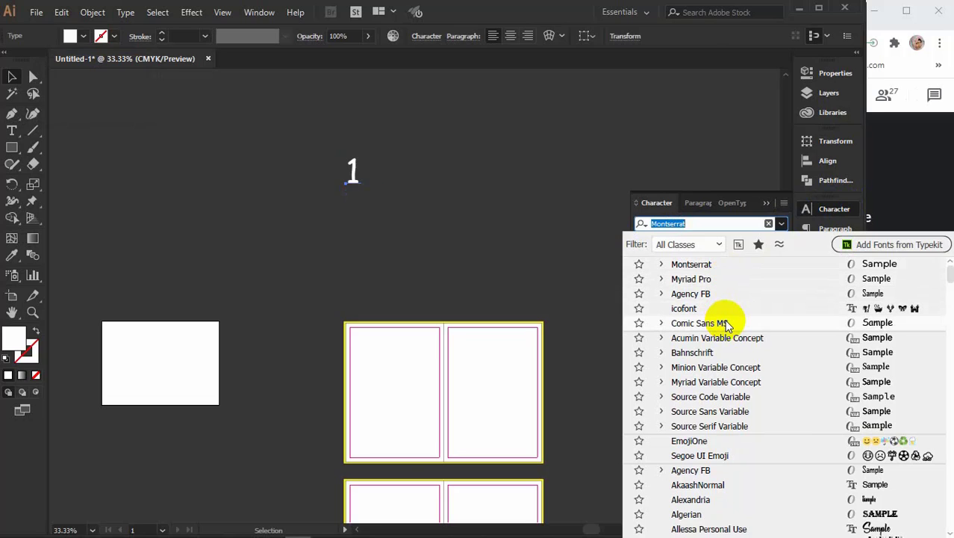
click(717, 278)
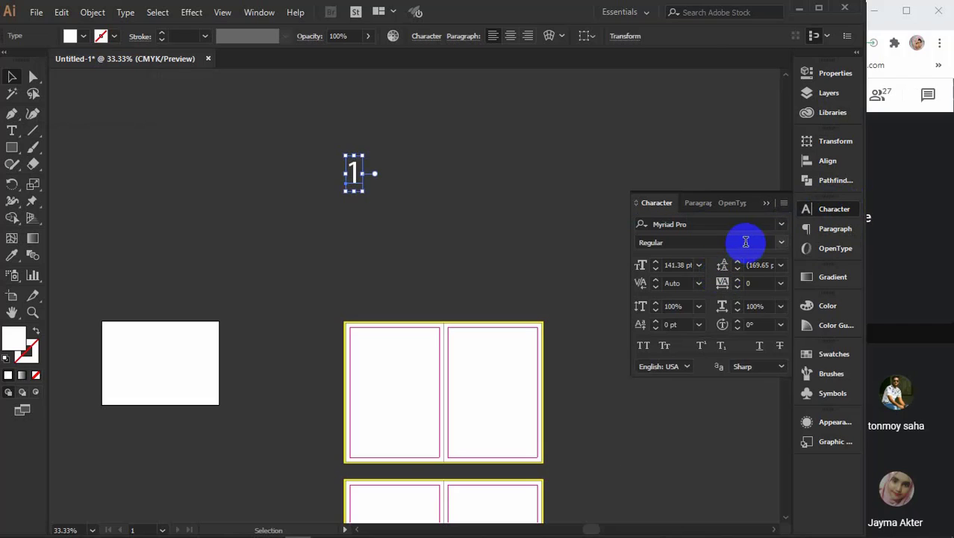
click(781, 242)
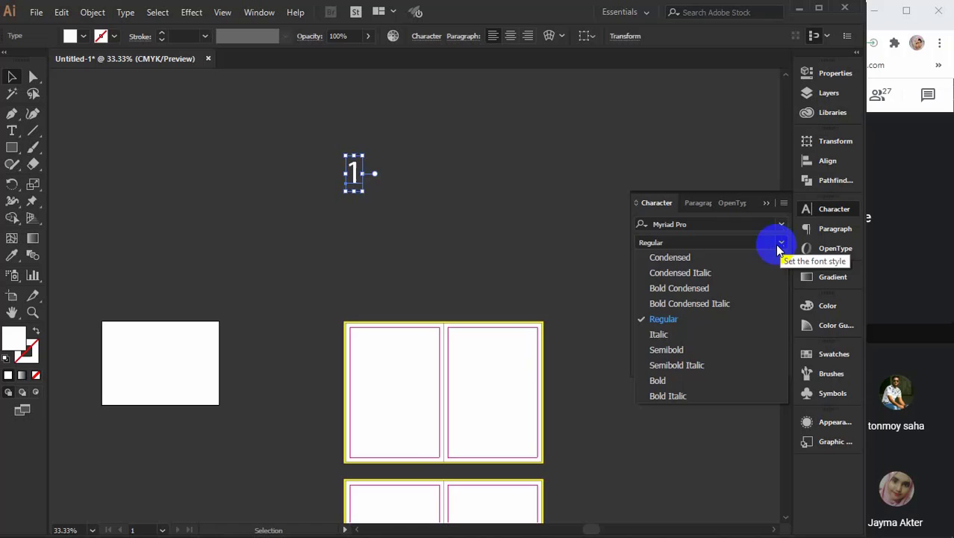
click(720, 382)
click(768, 203)
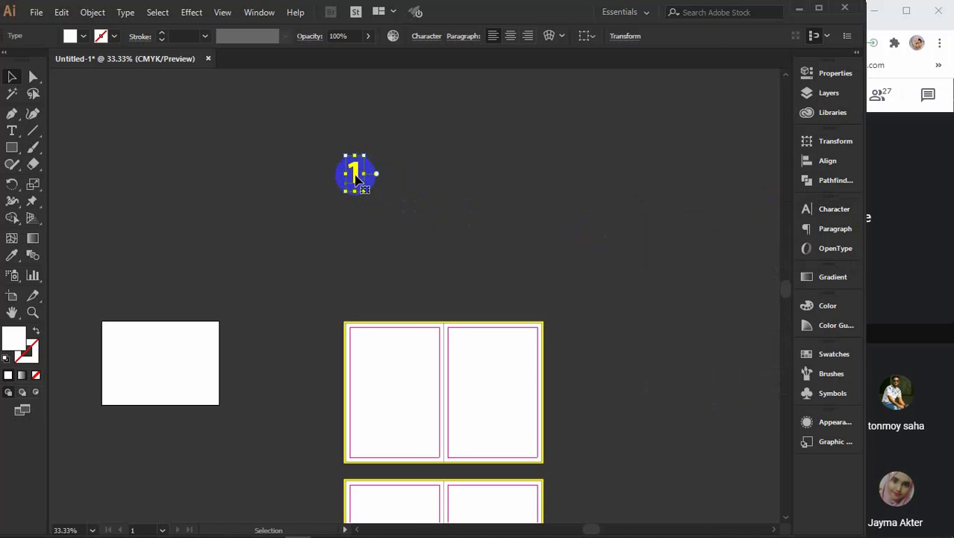
Step: Duplicate the number 1 to its right at equal spacing to make a row of ten
drag(357, 177, 381, 181)
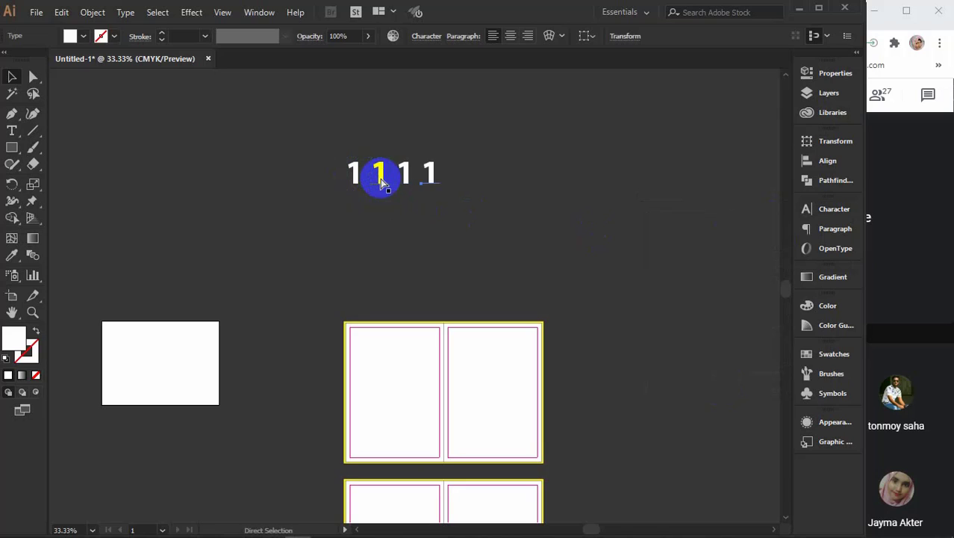
key(ctrl+d)
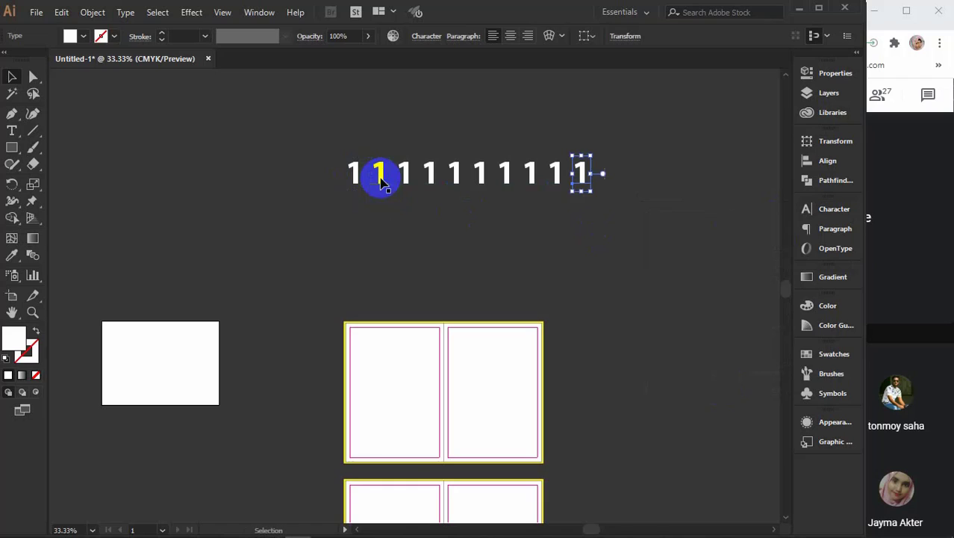
Step: Retype the nine duplicated 1s as 2 through 10 in order, then leave nothing selected
click(12, 131)
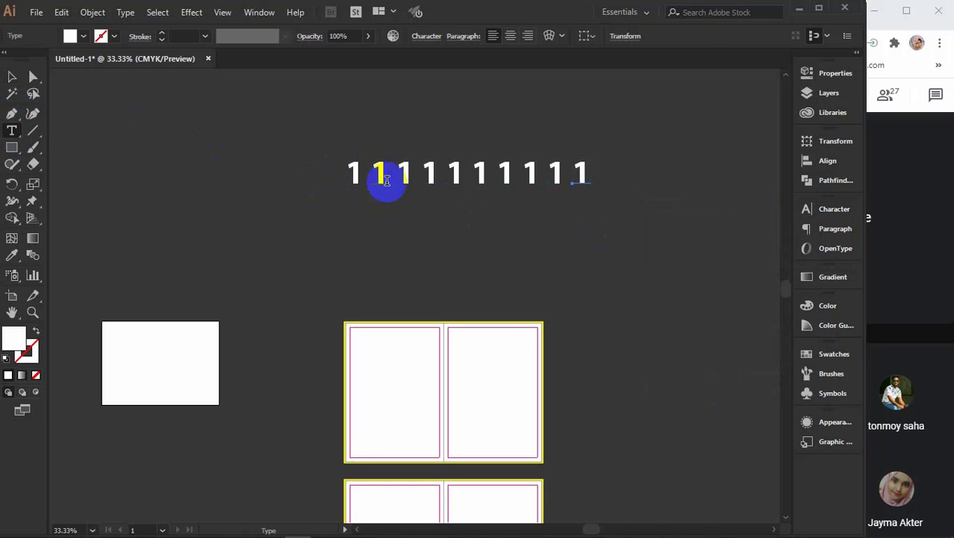
drag(372, 174, 388, 173)
text(2)
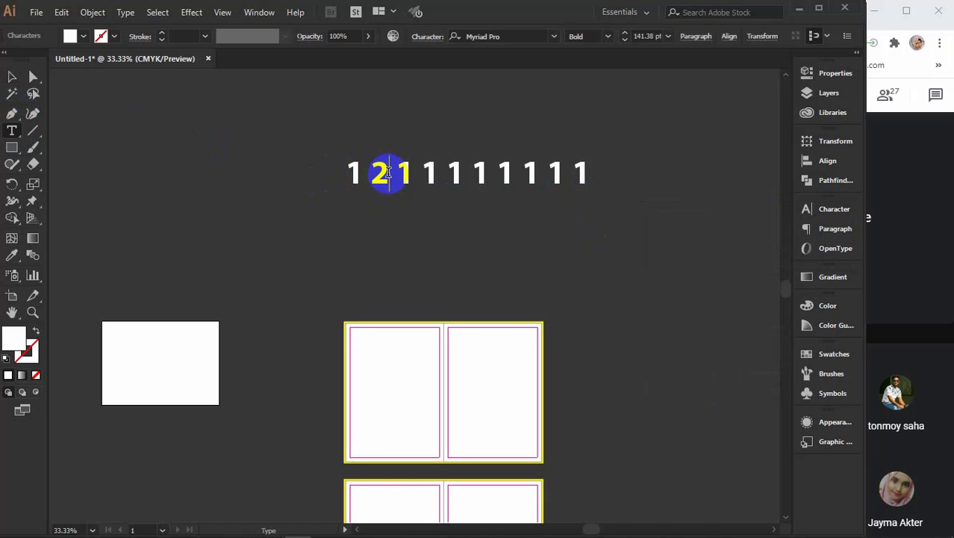
drag(401, 173, 487, 171)
text(3456)
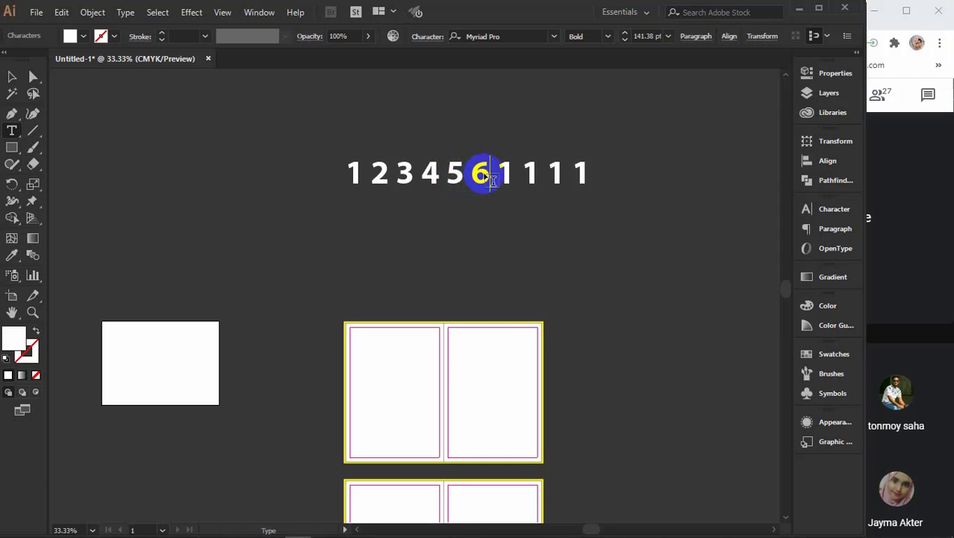
text(7)
drag(524, 171, 569, 175)
text(8 )
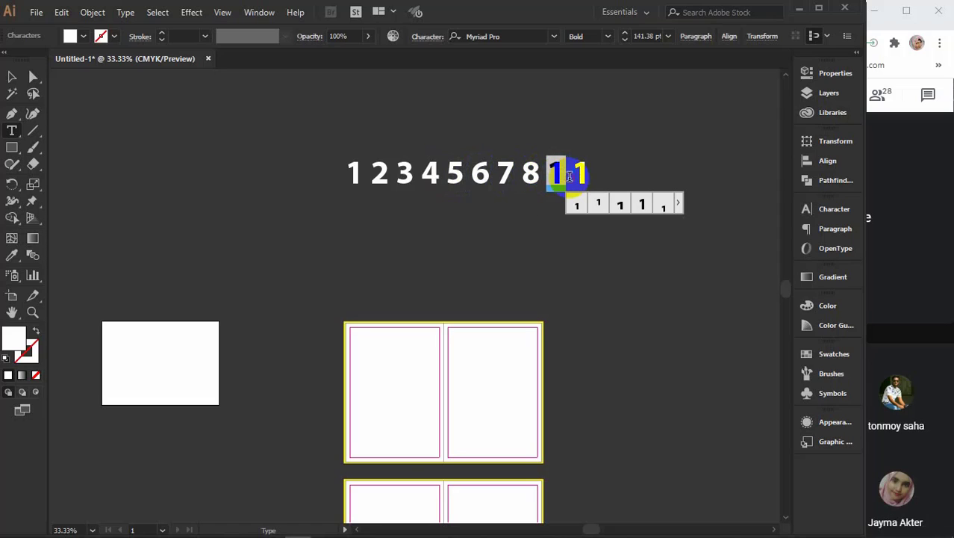
text(9 )
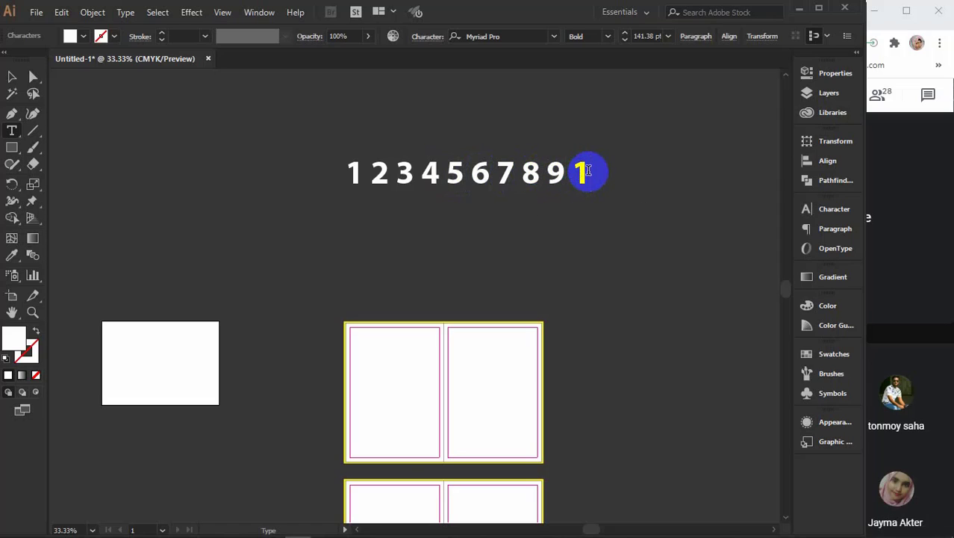
text(10)
click(12, 76)
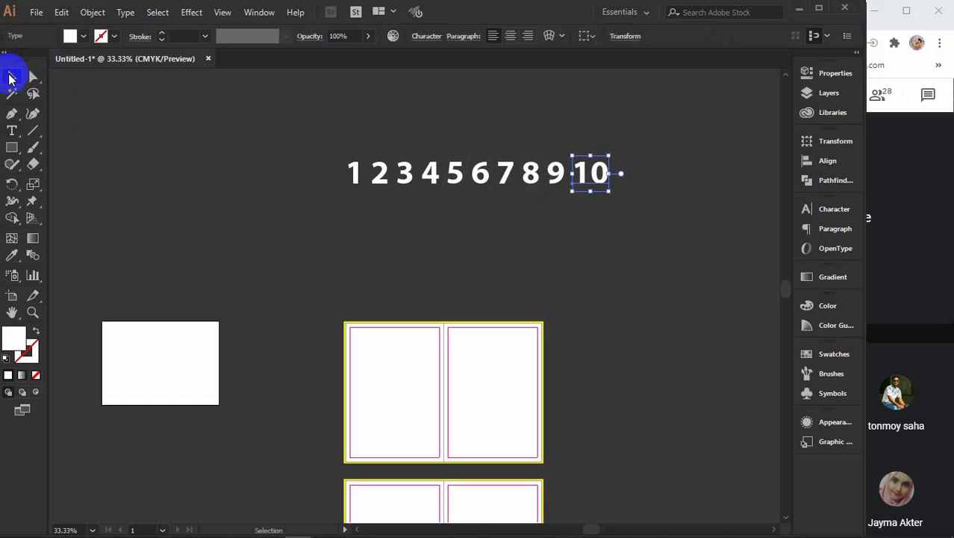
click(662, 322)
Step: Move the whole upper brochure layout slightly upward to widen the gap above the lower layout, then deselect it
scroll(661, 318, down, 3)
drag(322, 248, 691, 374)
drag(492, 298, 492, 278)
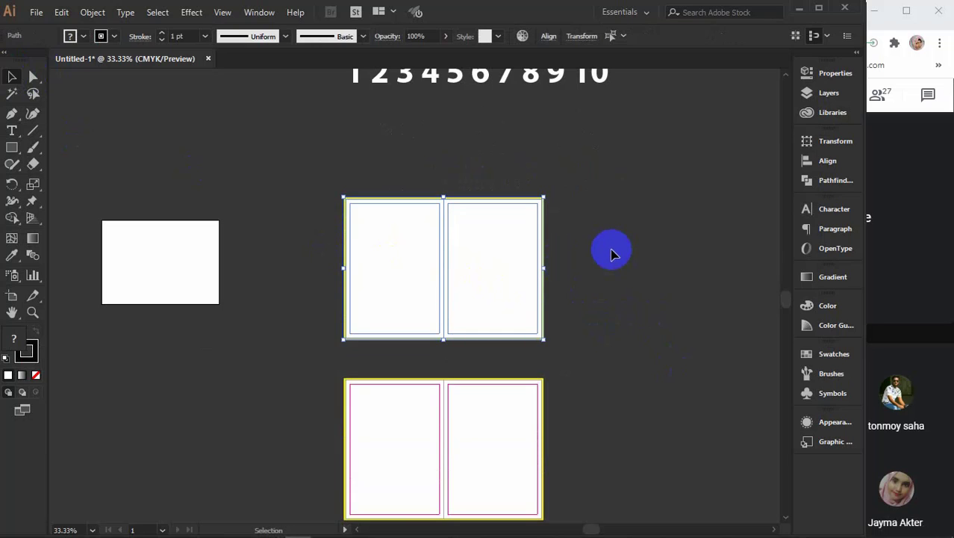
click(602, 278)
scroll(584, 333, down, 1)
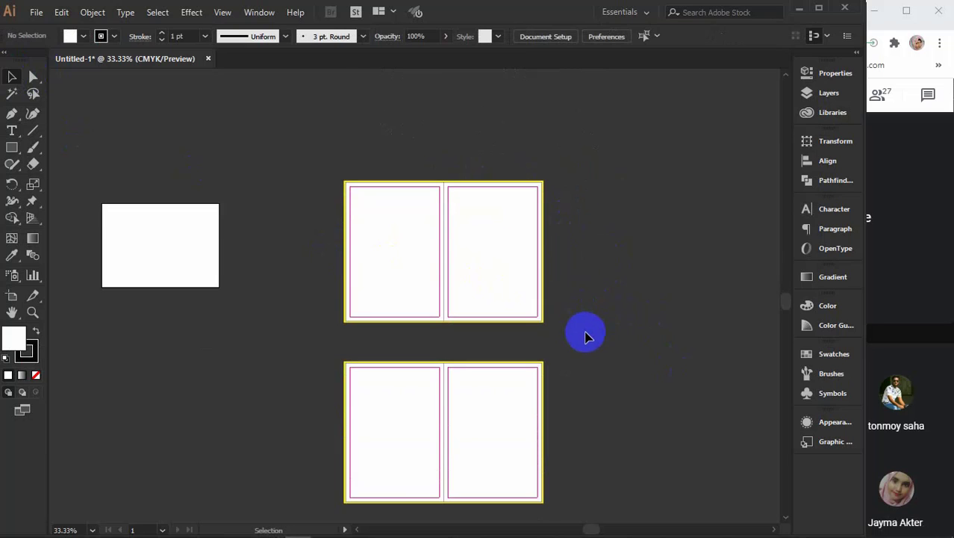
Step: Move numbers 4 and 1 above the upper layout's left and right pages, and 2 and 3 above the lower layout's left and right pages
scroll(587, 335, up, 2)
drag(431, 105, 394, 213)
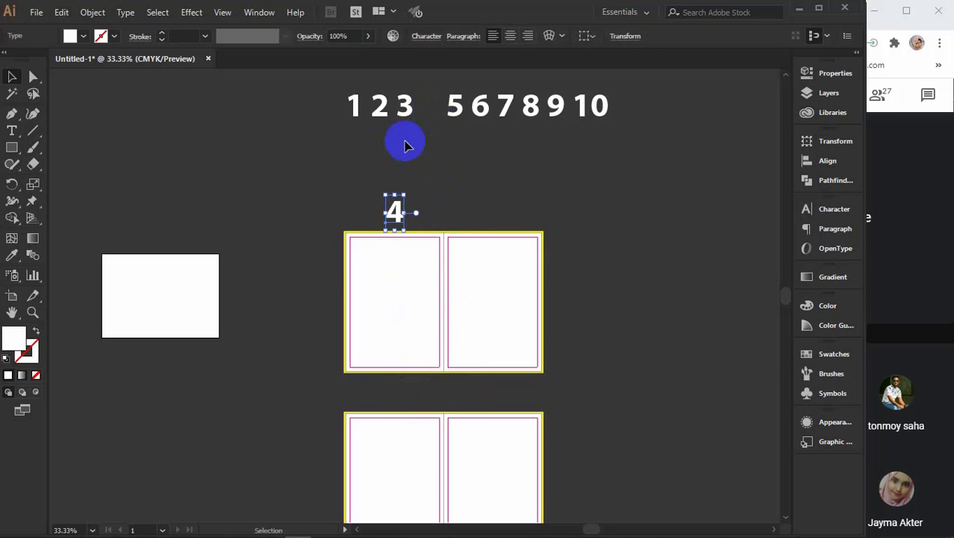
drag(348, 101, 488, 211)
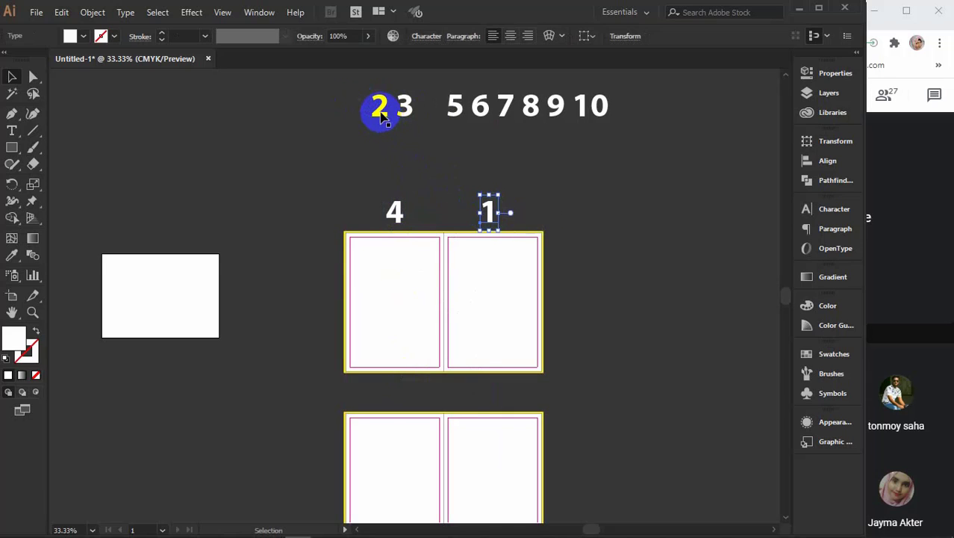
scroll(379, 112, down, 2)
scroll(380, 114, up, 1)
drag(379, 91, 386, 387)
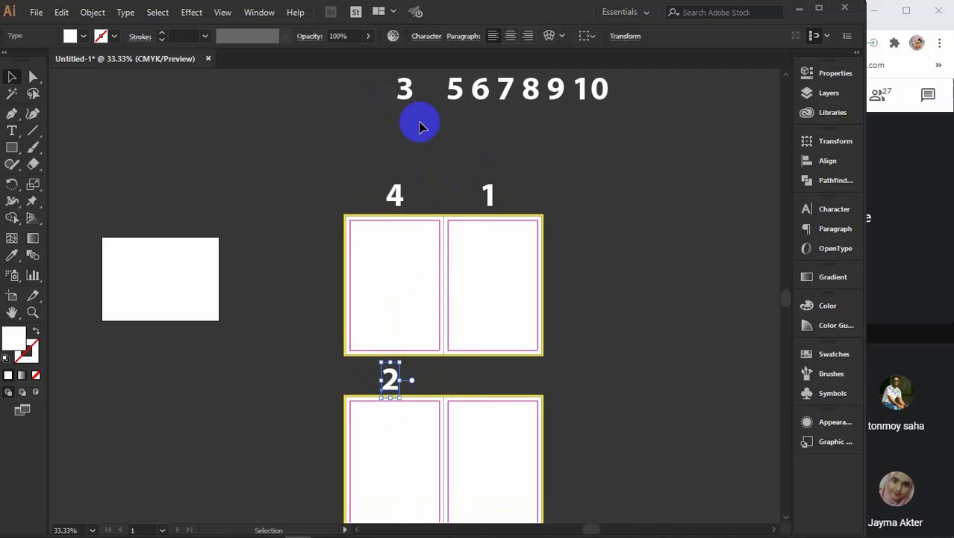
drag(405, 89, 500, 383)
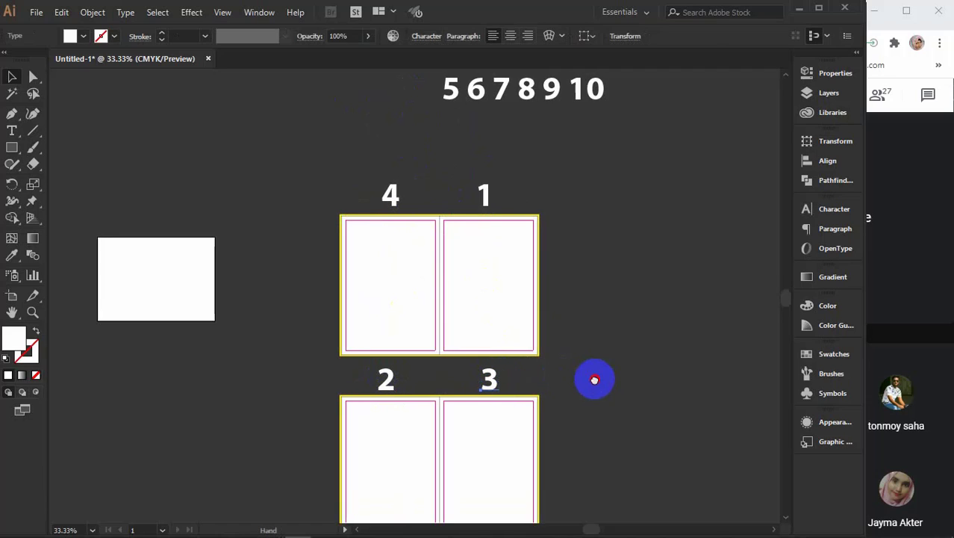
drag(602, 383, 569, 334)
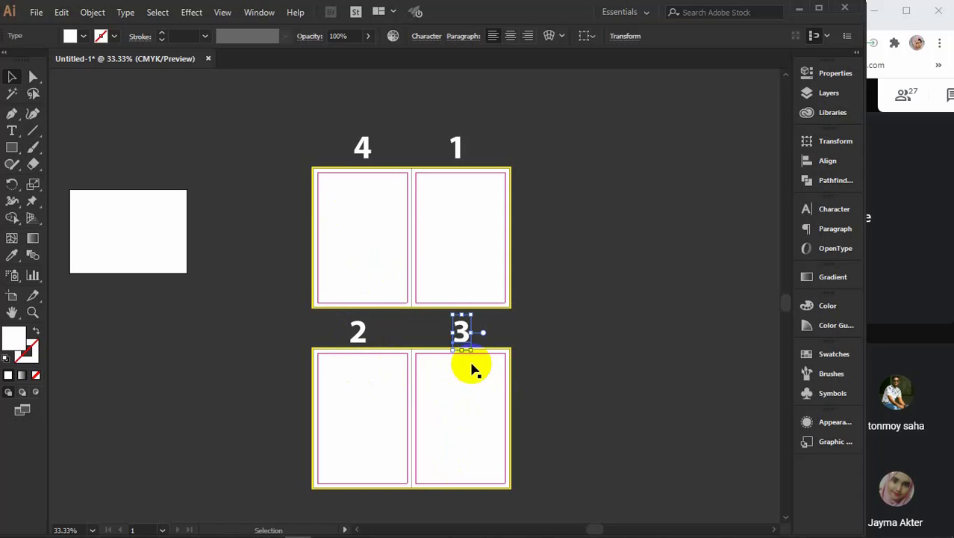
Step: Point out the page pairs by selecting numbers 4 and 1, and 2 and 3, leaving nothing selected at the end
drag(335, 111, 484, 146)
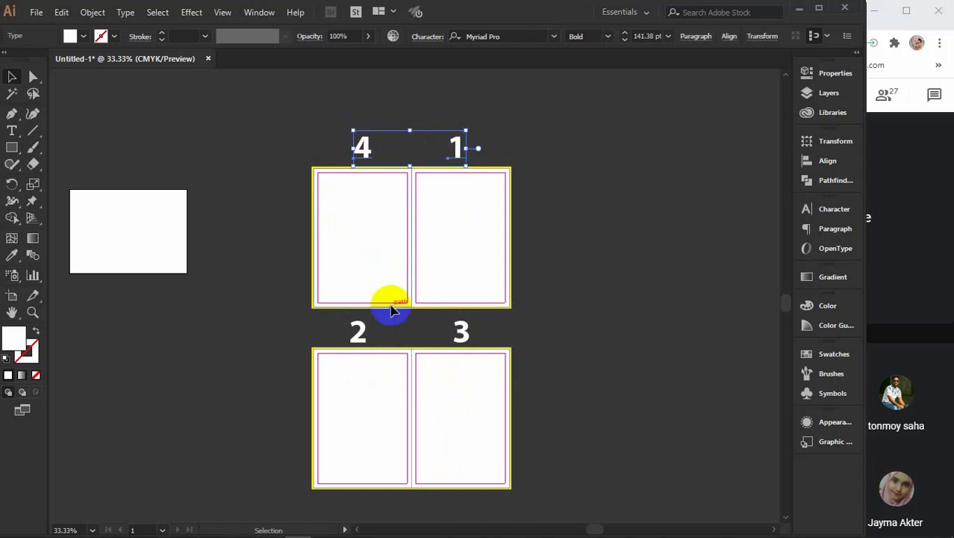
drag(319, 319, 482, 334)
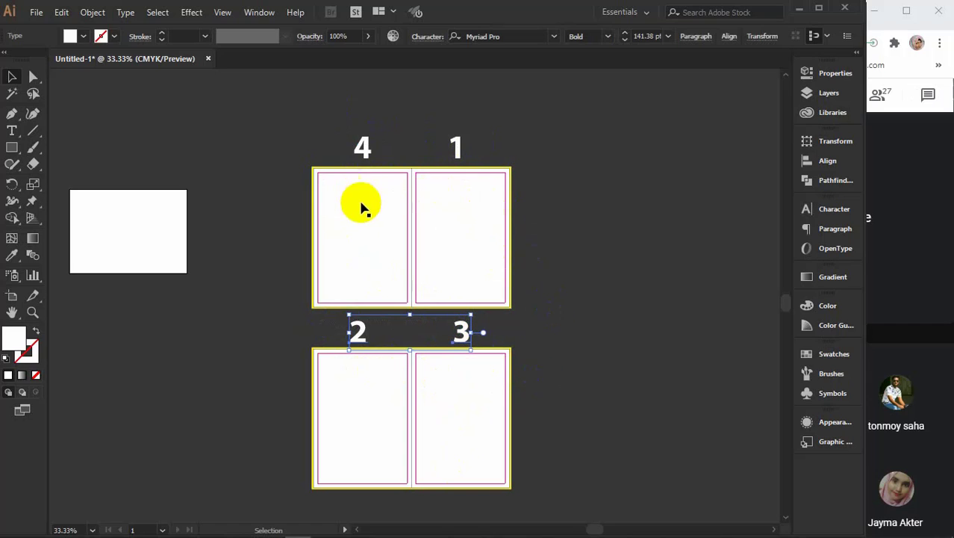
click(584, 292)
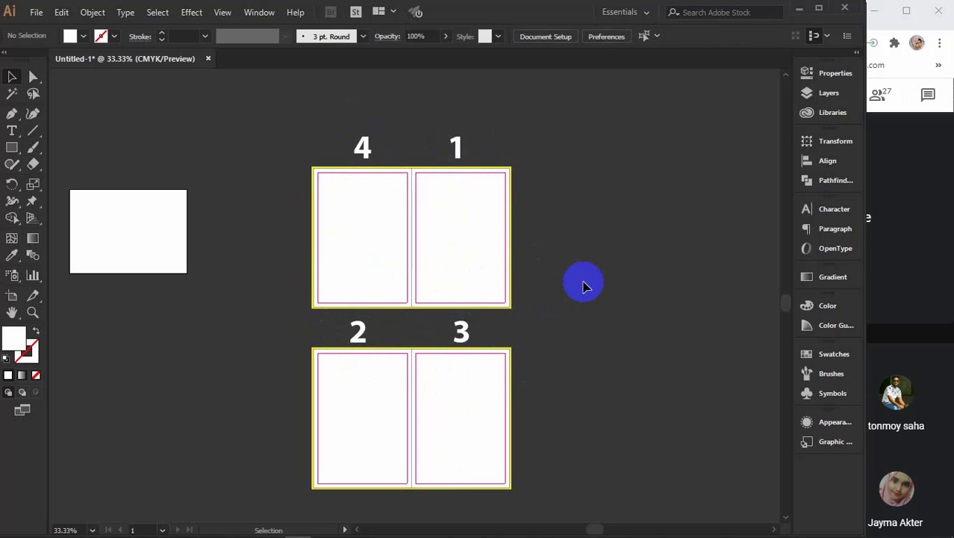
Step: Paste a copy of the plain white A4 rectangle and place it in the empty area to the right of the numbered layouts
scroll(584, 287, down, 1)
scroll(584, 288, down, 1)
drag(590, 295, 317, 314)
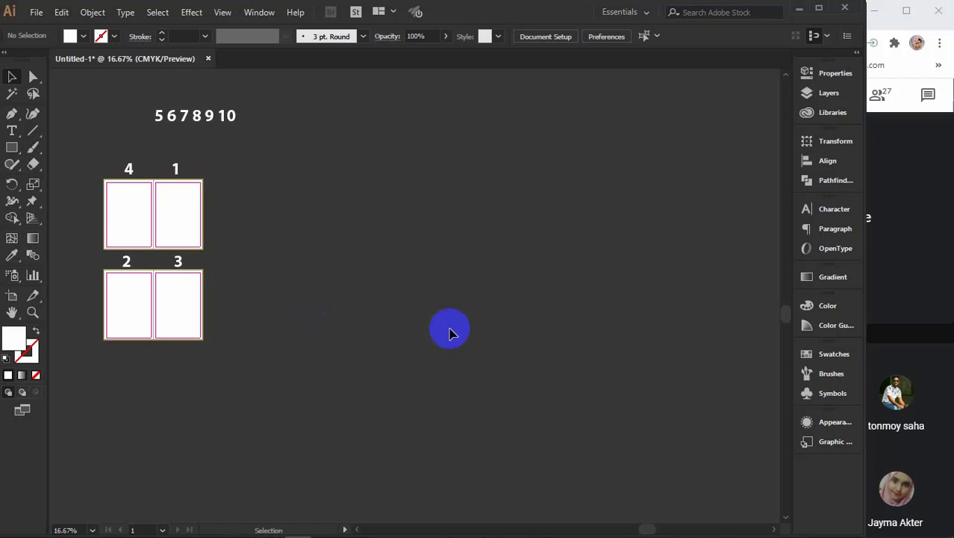
scroll(449, 332, up, 1)
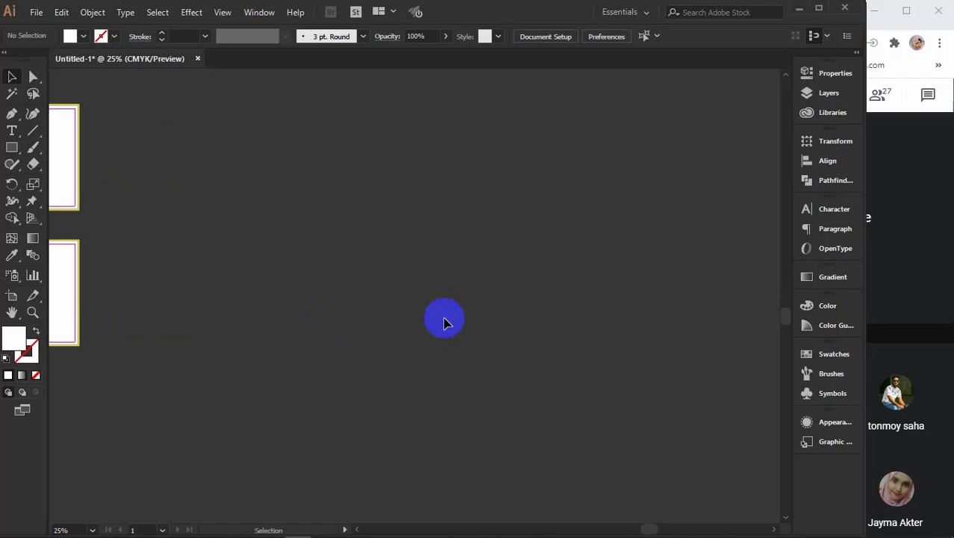
scroll(389, 298, up, 2)
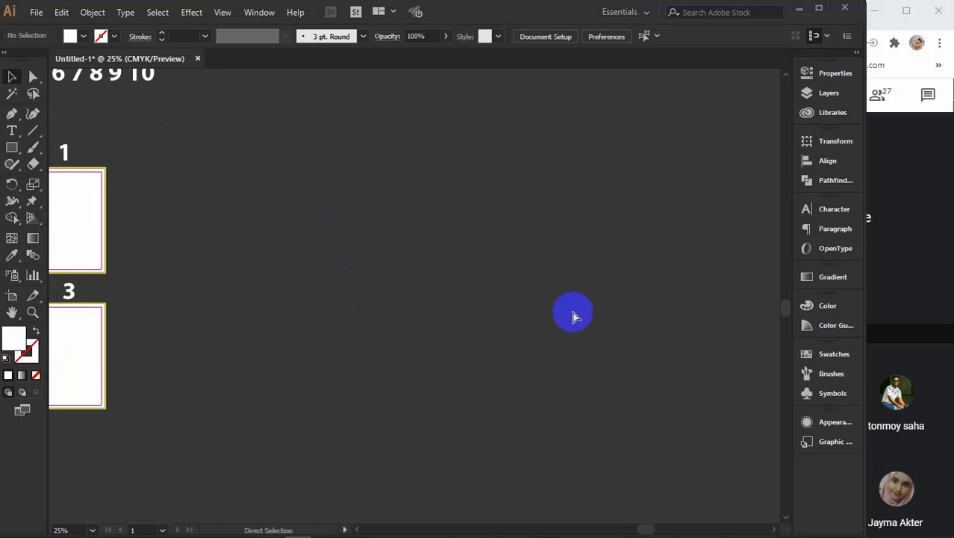
key(ctrl+v)
drag(469, 298, 417, 219)
scroll(431, 258, left, 2)
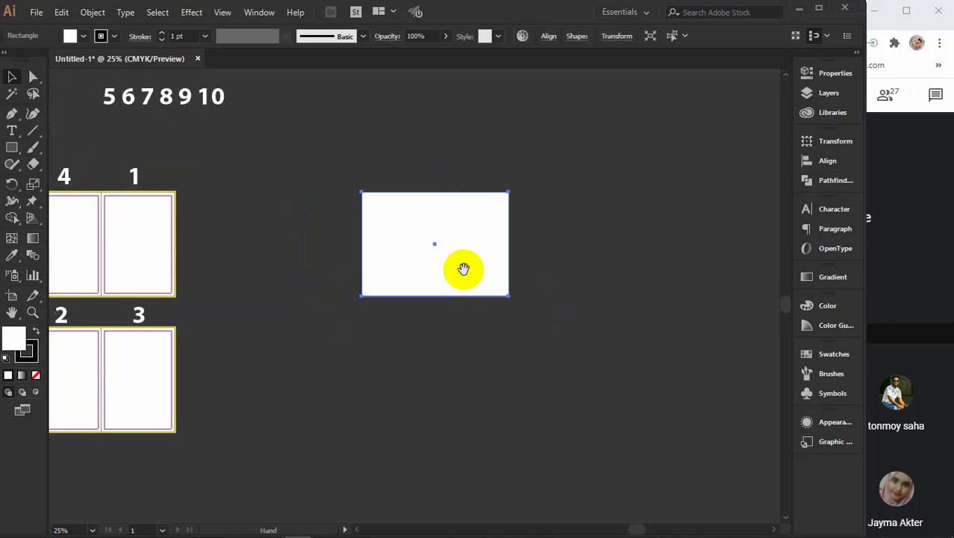
click(465, 271)
scroll(465, 272, up, 1)
scroll(464, 271, up, 1)
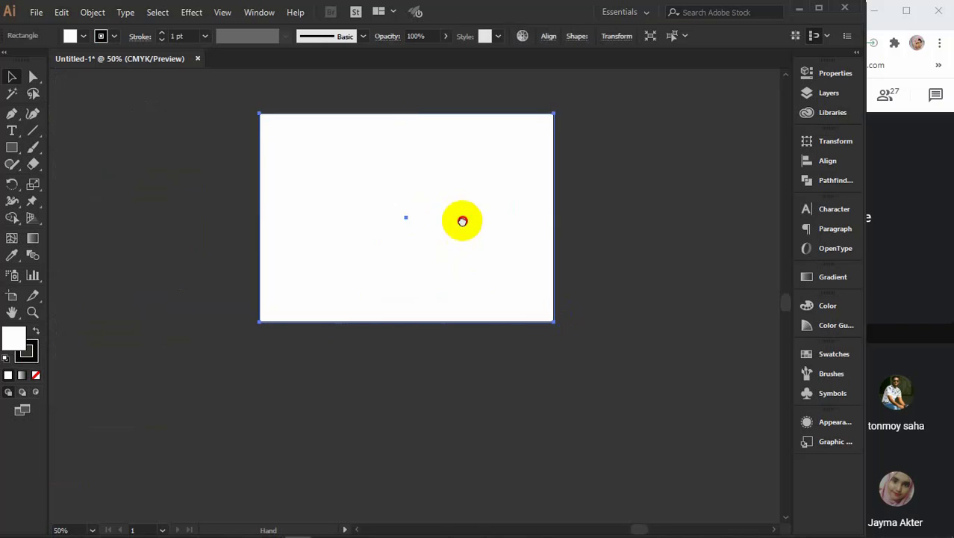
scroll(460, 219, up, 1)
scroll(460, 219, left, 1)
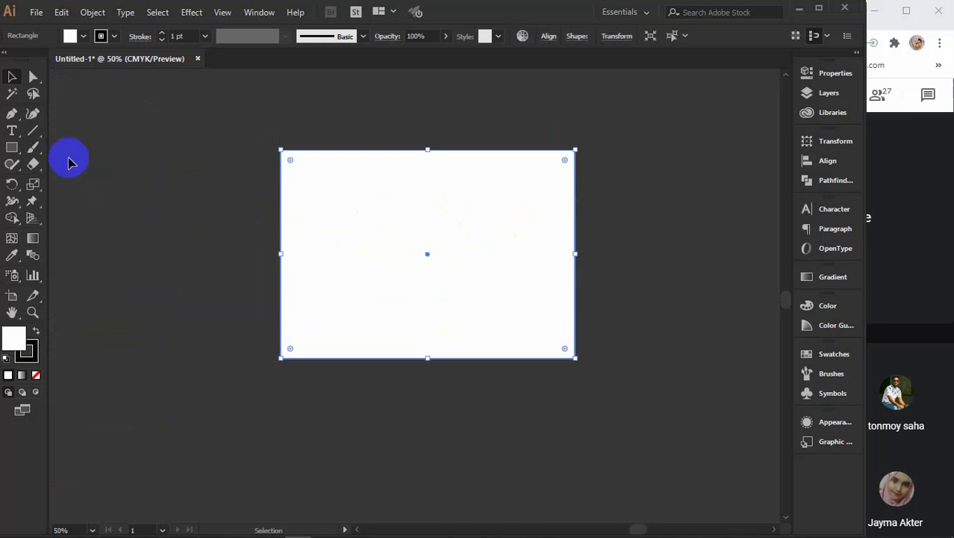
Step: Offset the path of the pasted rectangle outward by 0.125 in to create its bleed outline
click(93, 13)
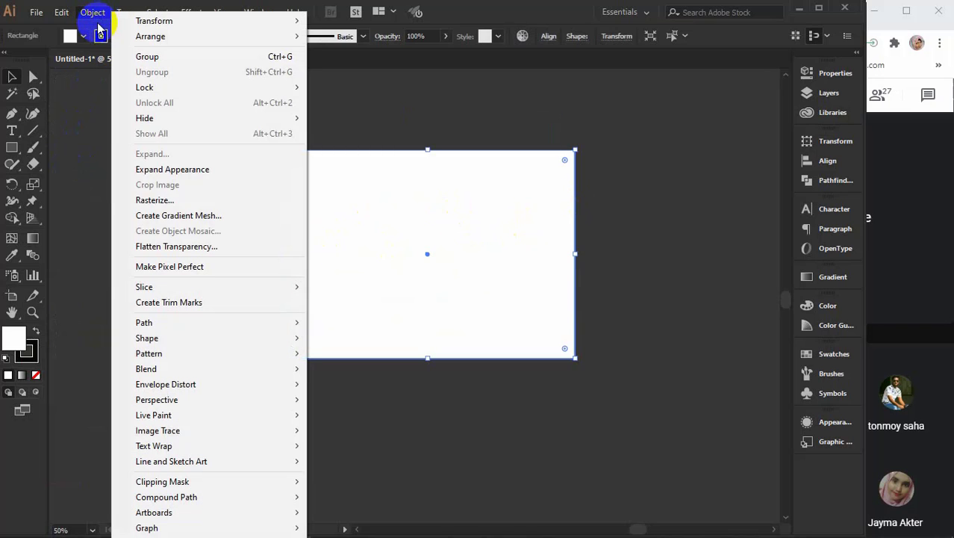
click(163, 322)
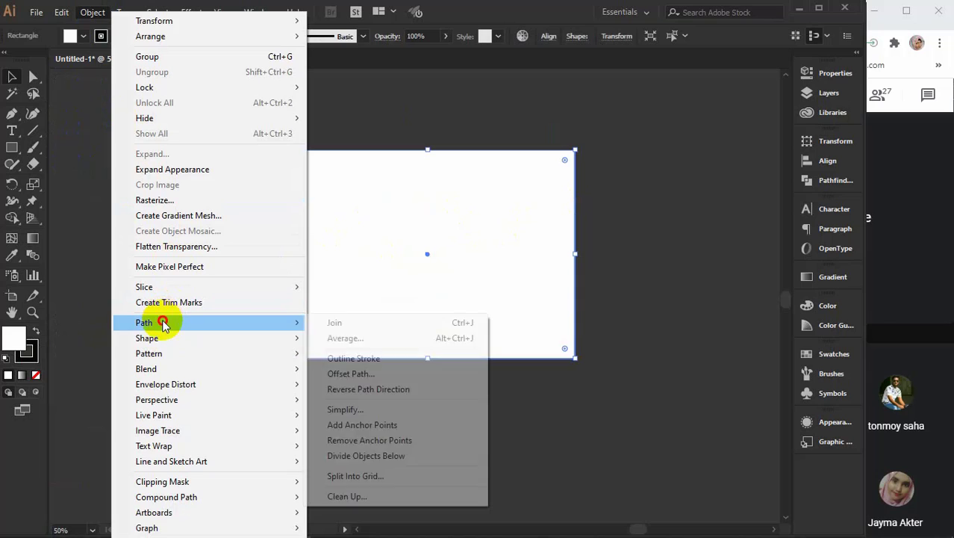
click(351, 374)
click(711, 143)
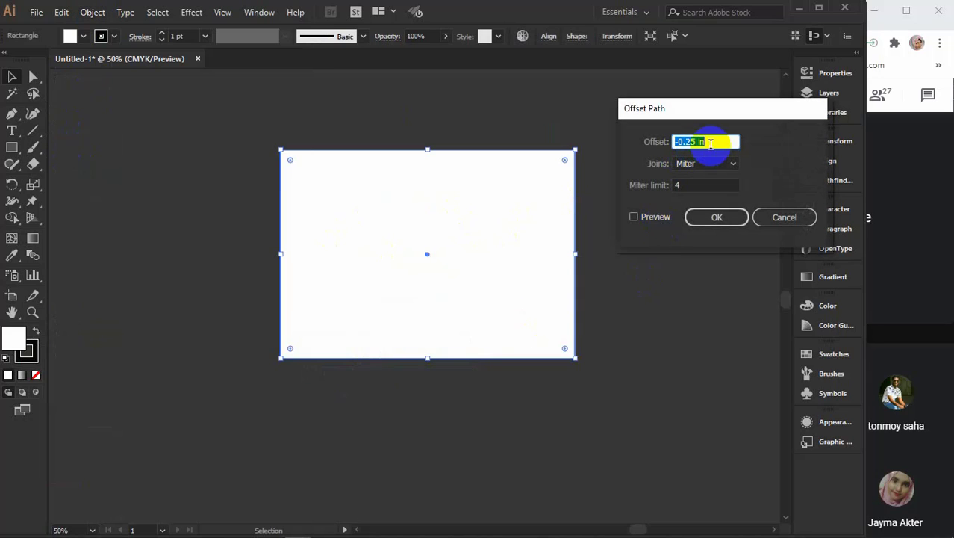
text(.125)
key(Return)
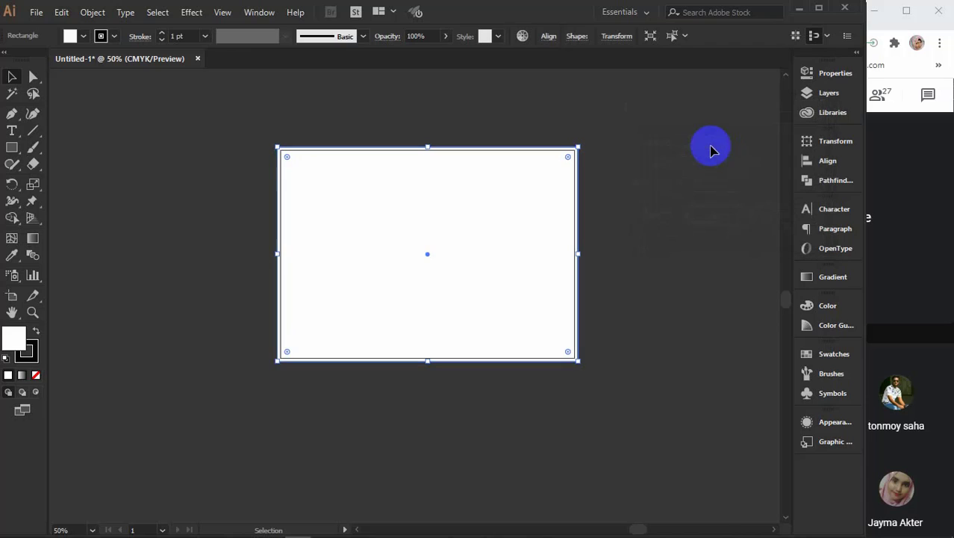
Step: Fill the outer offset rectangle with yellow and deselect it
click(72, 35)
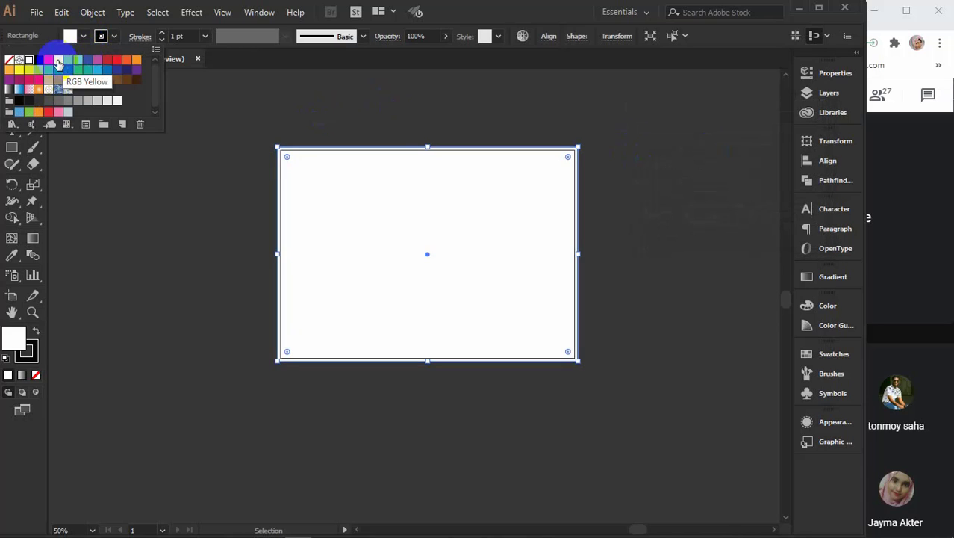
click(59, 60)
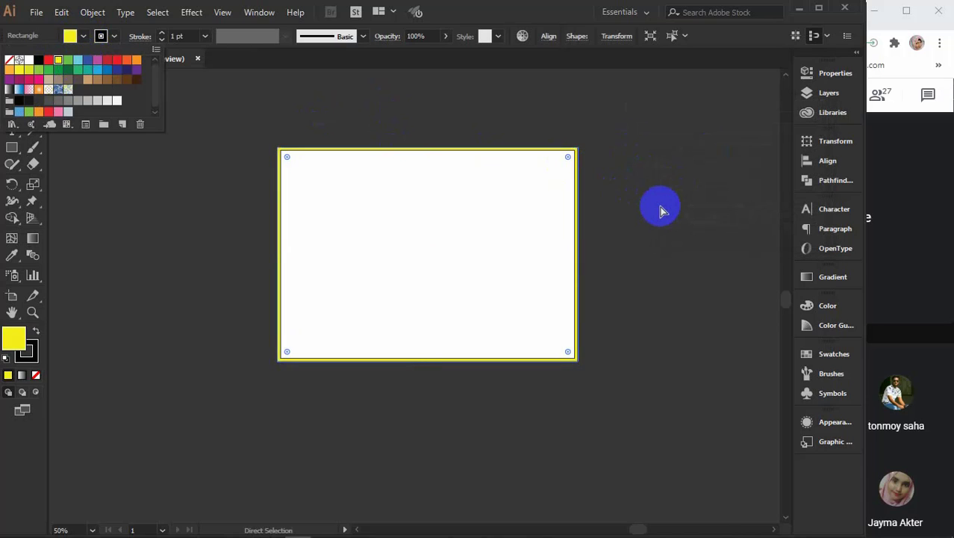
key(Escape)
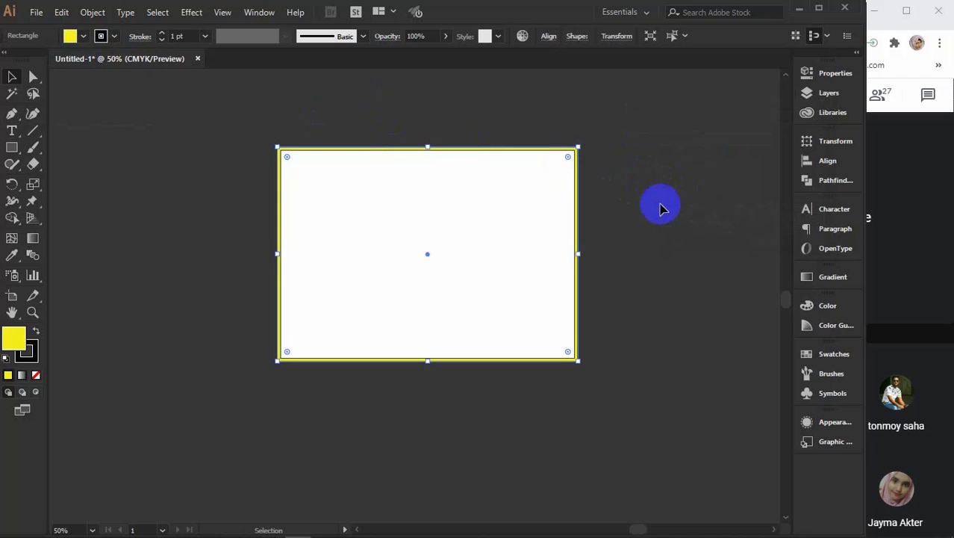
click(660, 209)
Step: Open the Split Into Grid settings for the inner white rectangle
click(460, 227)
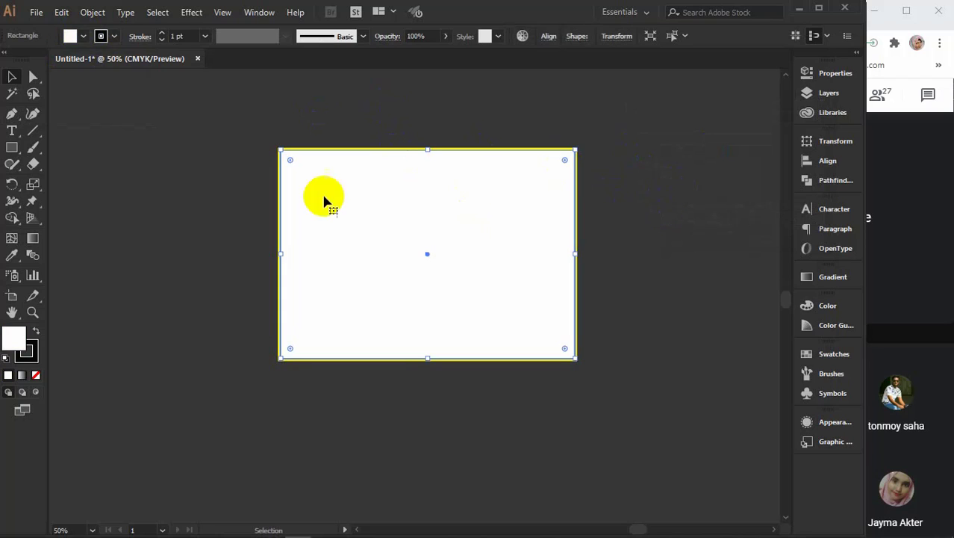
click(93, 15)
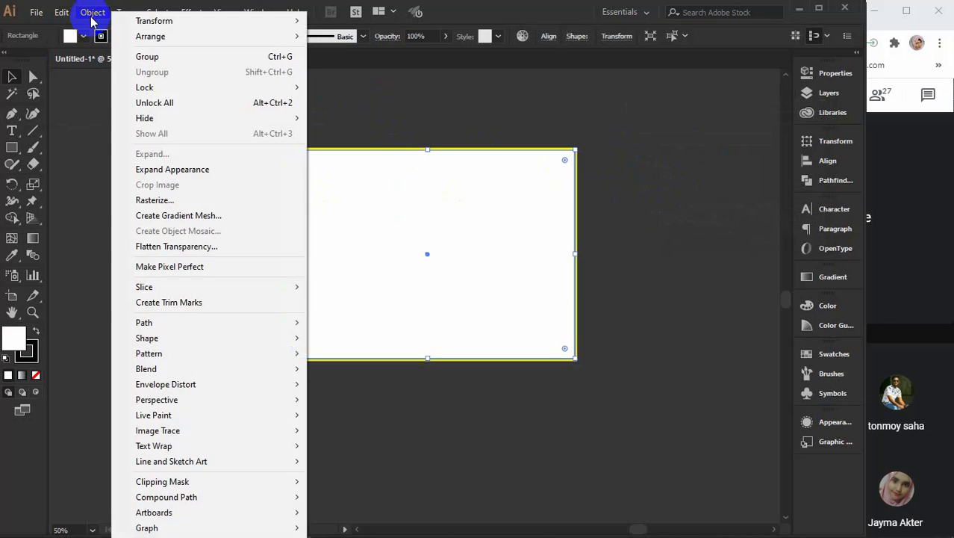
mouse_move(156, 329)
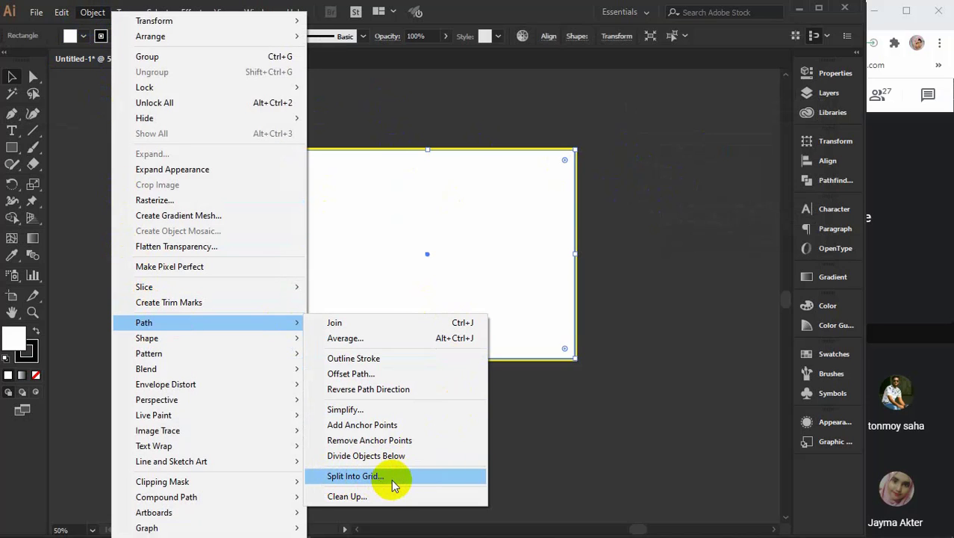
click(355, 476)
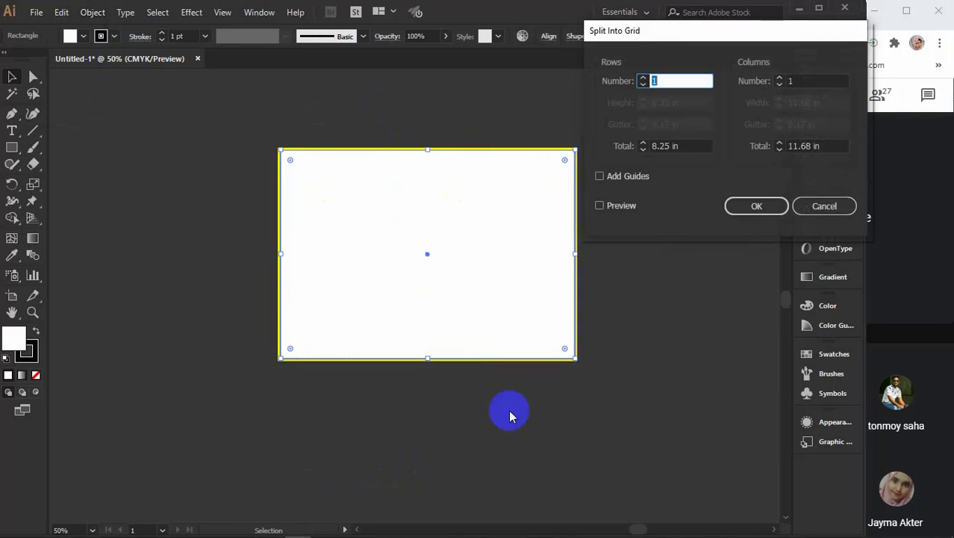
Step: Split the white rectangle into a grid of 1 row and 3 columns, with the preview enabled
drag(673, 31, 696, 31)
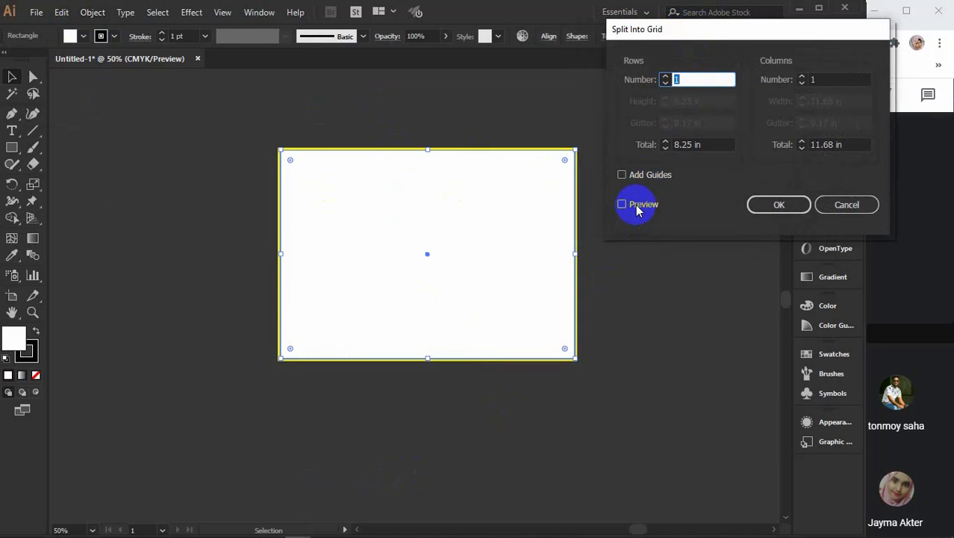
click(637, 208)
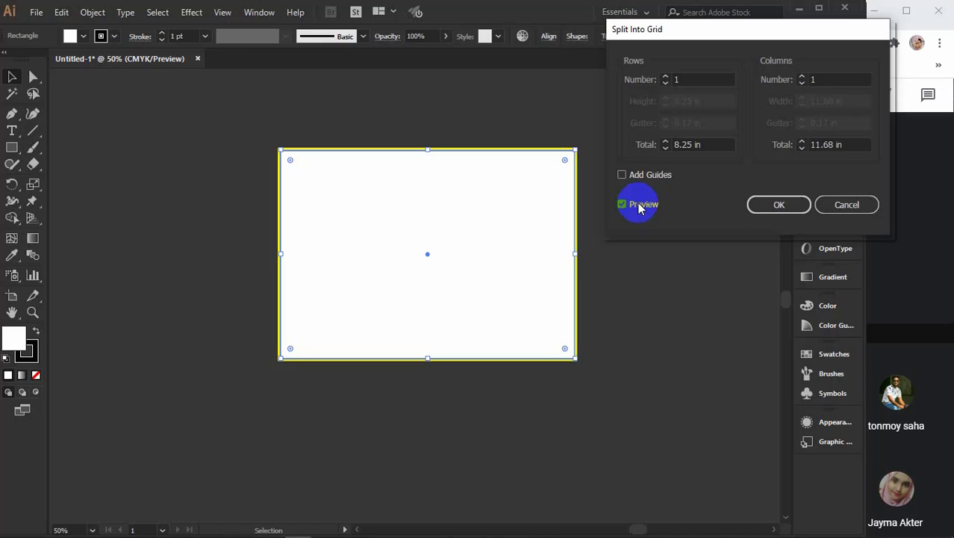
click(701, 80)
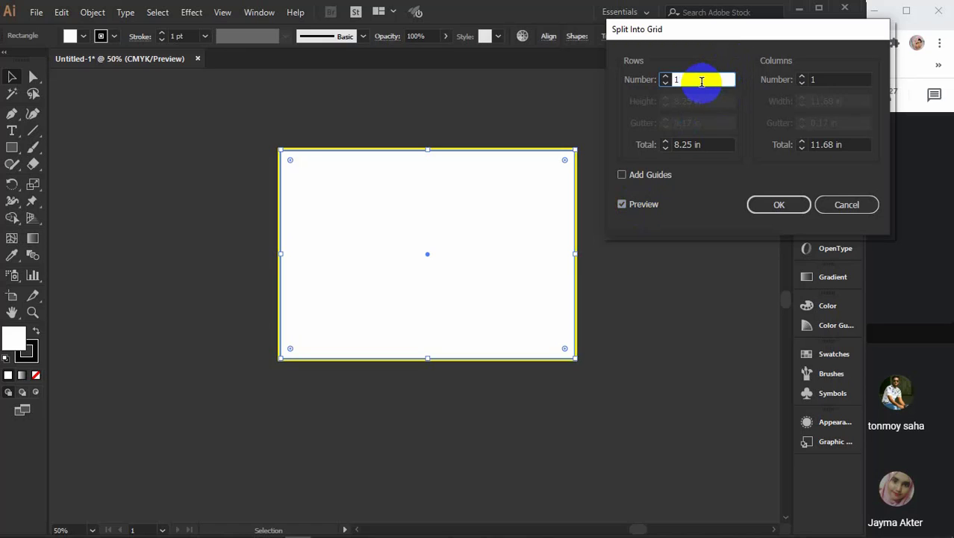
click(831, 81)
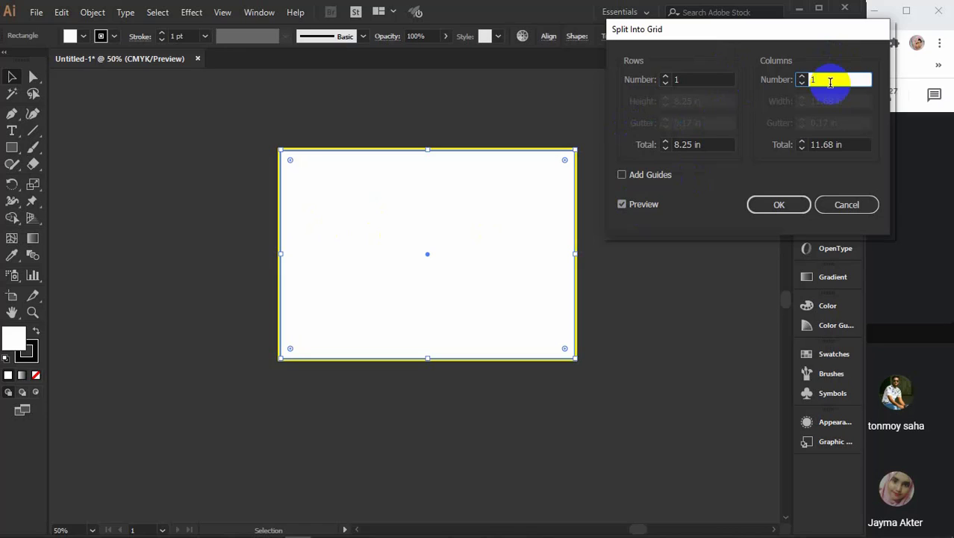
key(Up)
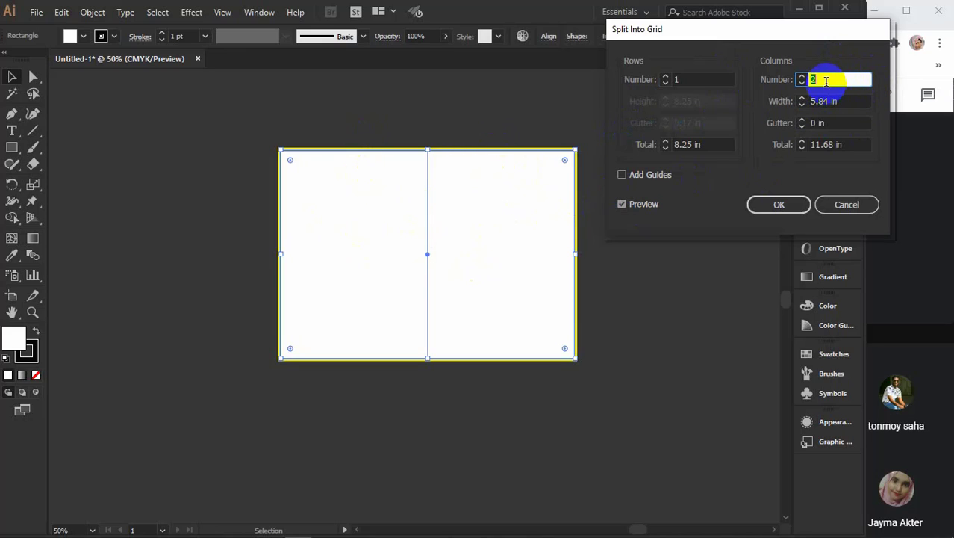
key(Up)
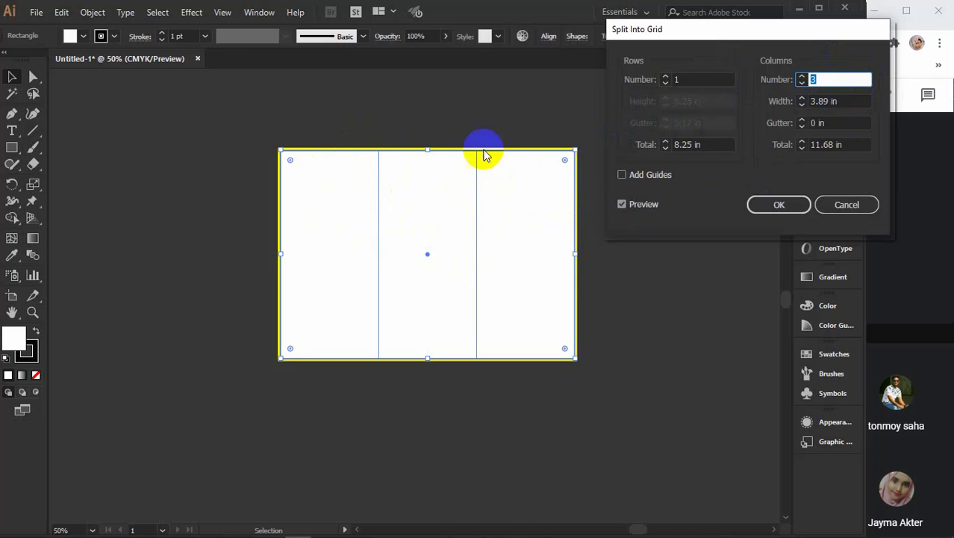
click(786, 205)
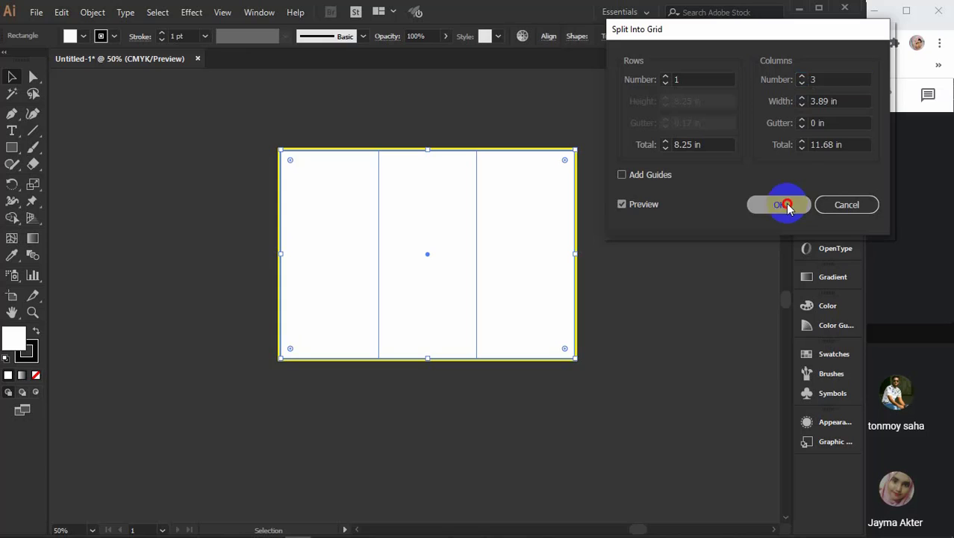
Step: Try moving the third and middle panels out of the grid, and undo both moves and the grid split
click(582, 246)
drag(520, 224, 587, 209)
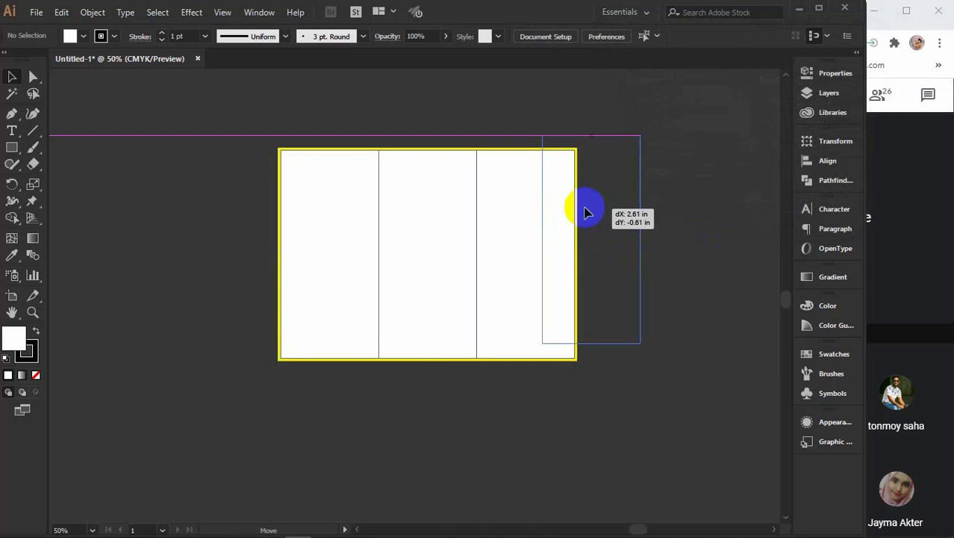
drag(410, 242, 432, 215)
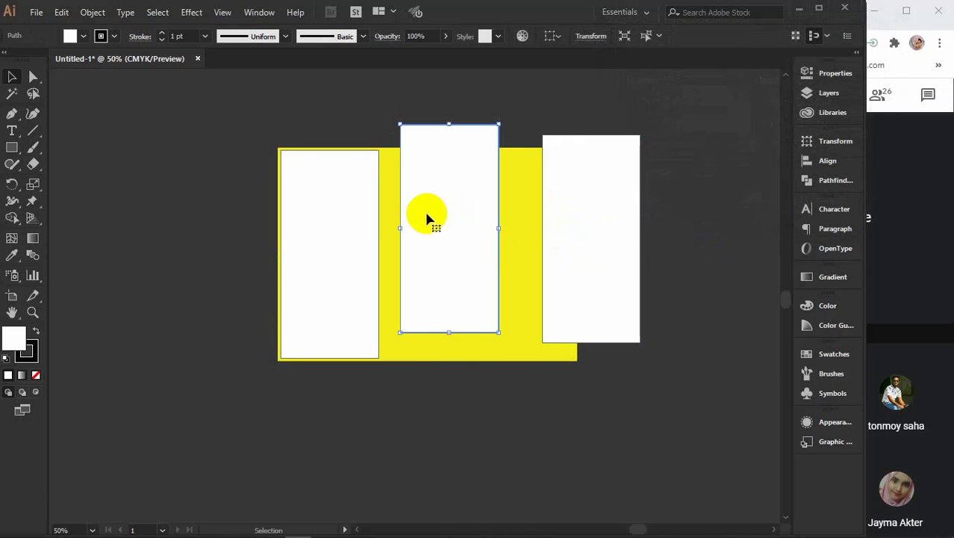
key(ctrl+z)
key(ctrl+z)
key(ctrl+z)
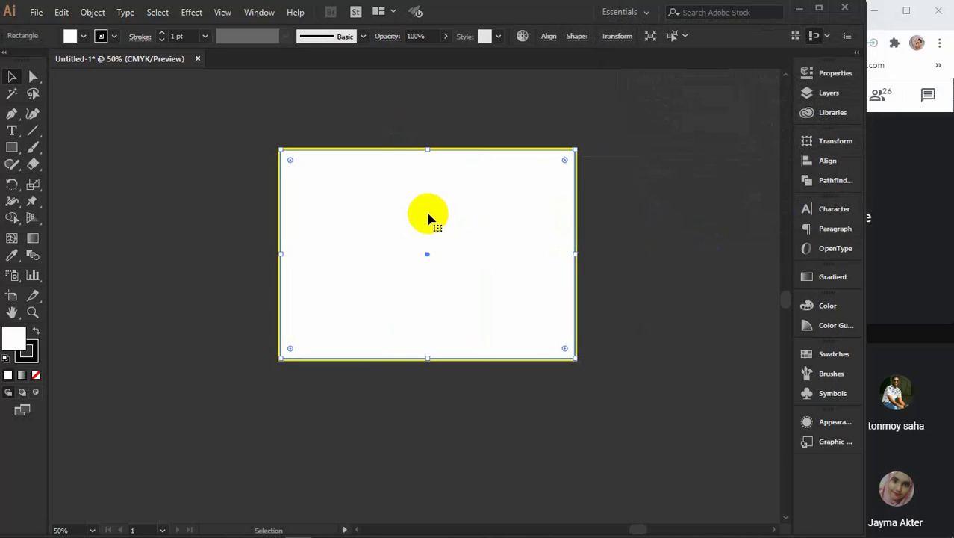
Step: Try shifting the white rectangle down off the yellow one, and undo the move to restore its original position
drag(456, 216, 476, 293)
key(a)
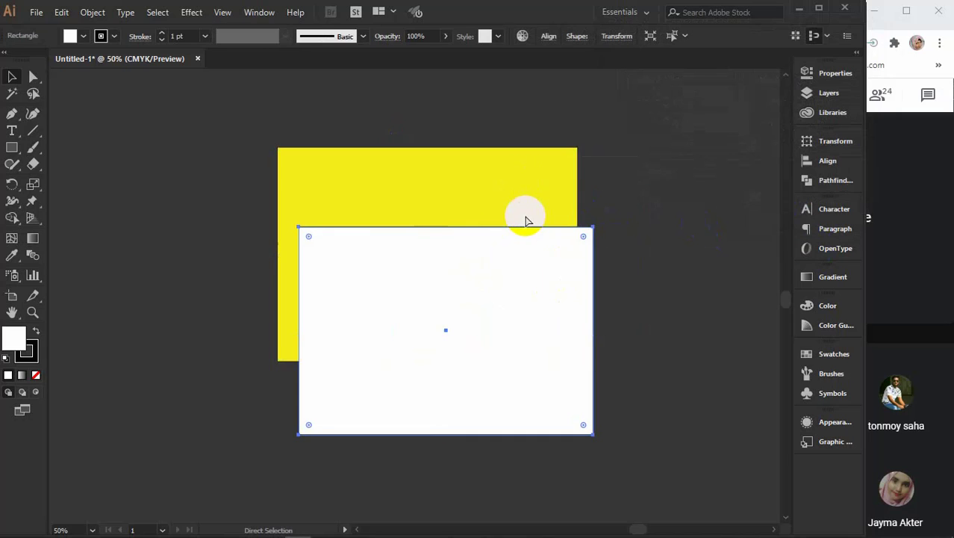
key(ctrl+z)
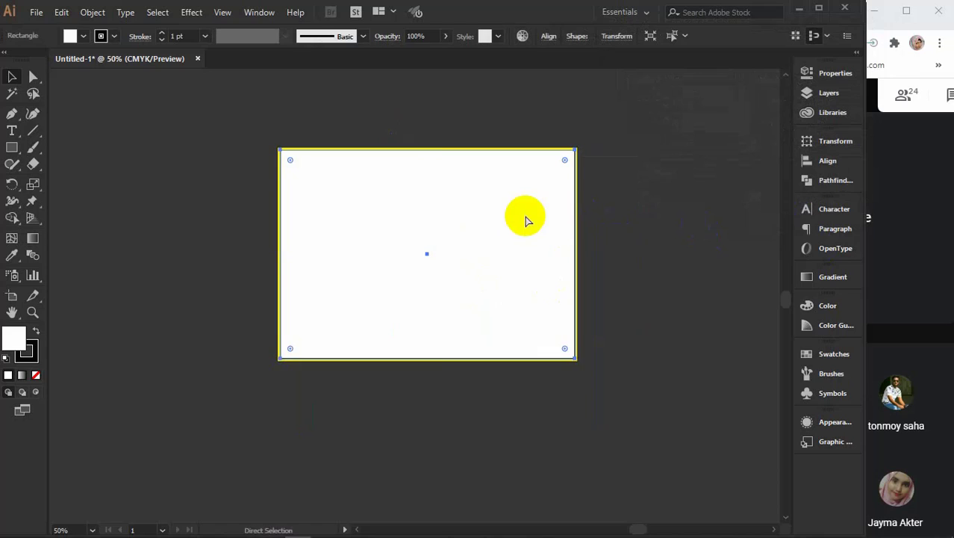
key(ctrl+shift+z)
key(a)
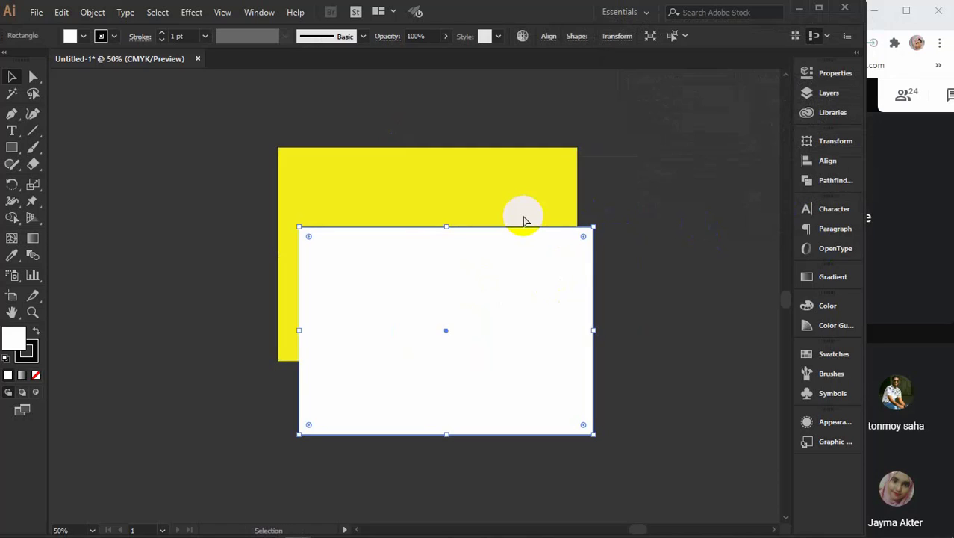
key(ctrl+z)
key(ctrl+z)
key(ctrl+z)
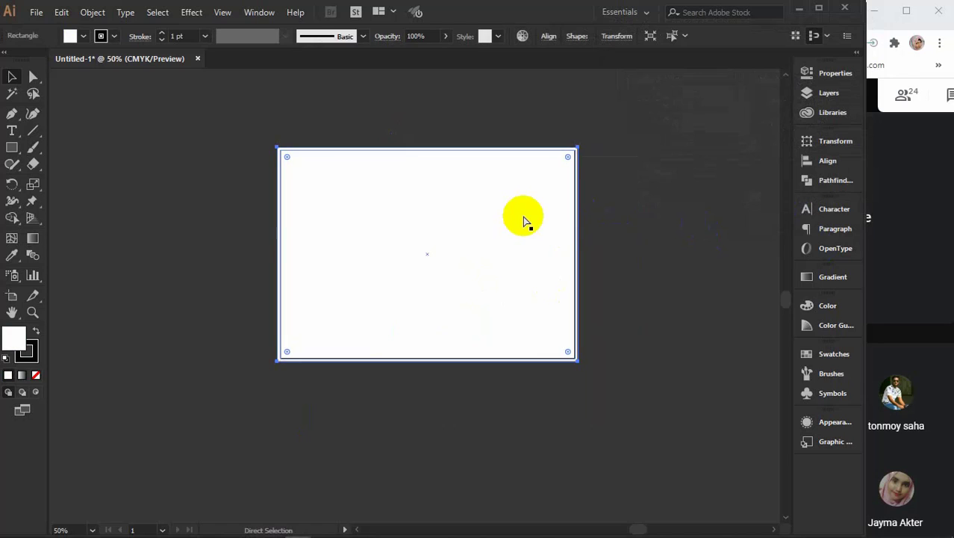
key(ctrl+shift+z)
key(ctrl+shift+z)
key(ctrl+shift+z)
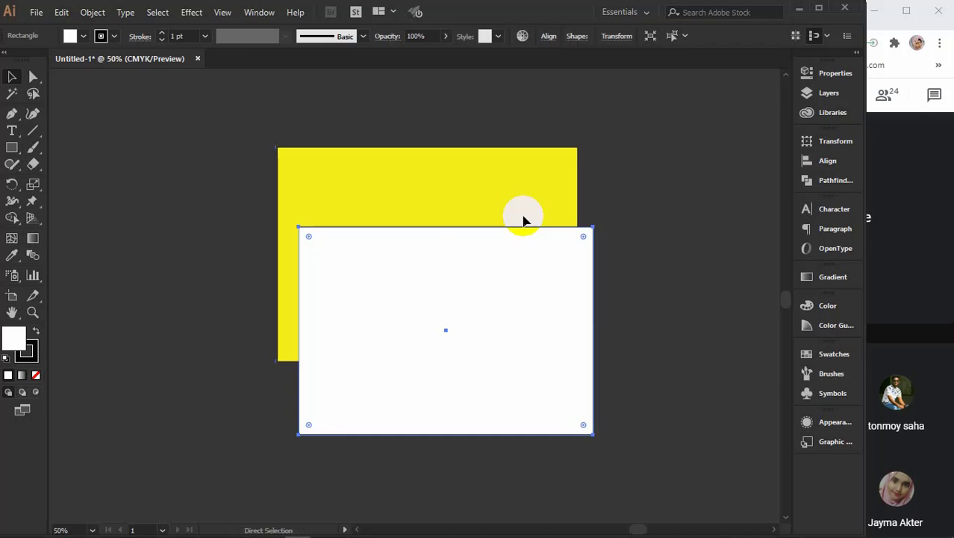
key(v)
key(ctrl+z)
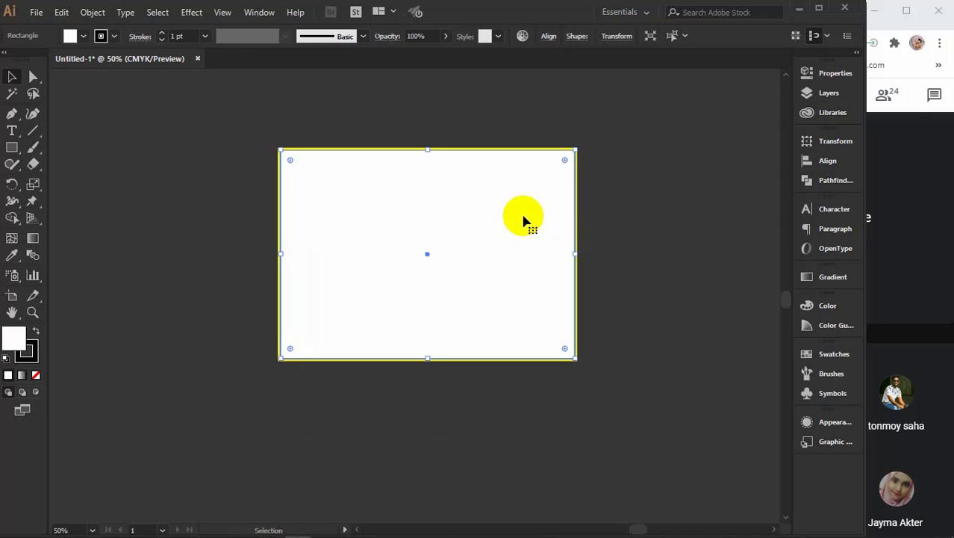
Step: Split the white rectangle into a grid of 3 columns and test that the third panel moves separately, undoing that move
click(94, 13)
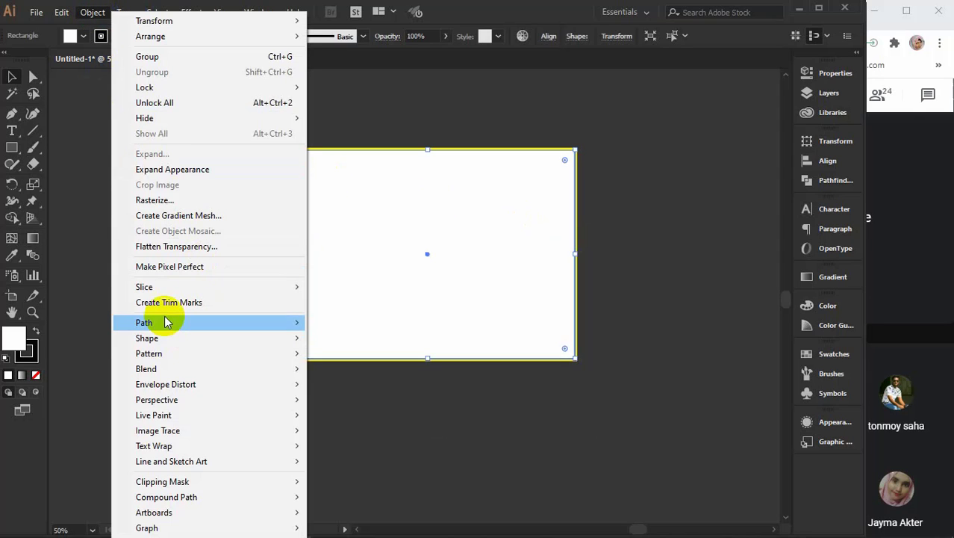
mouse_move(133, 321)
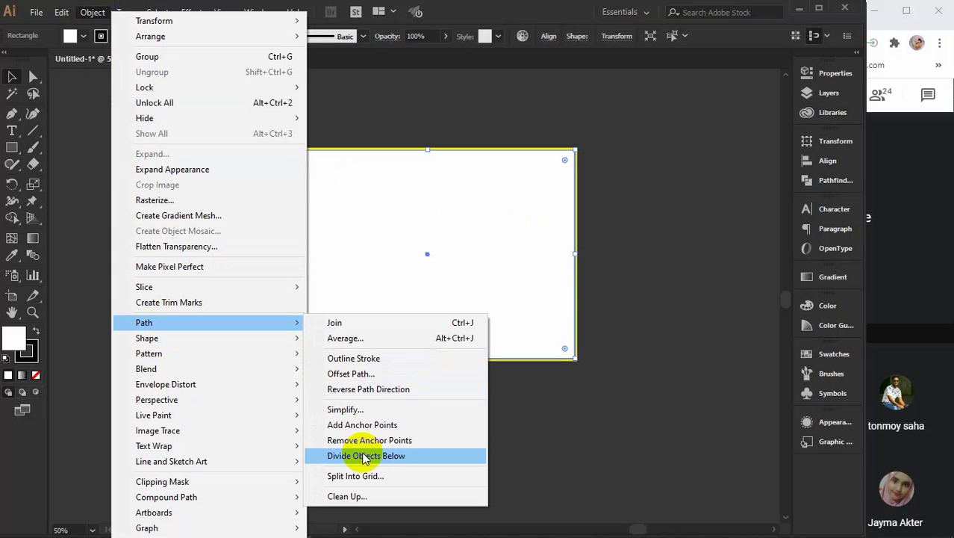
click(354, 476)
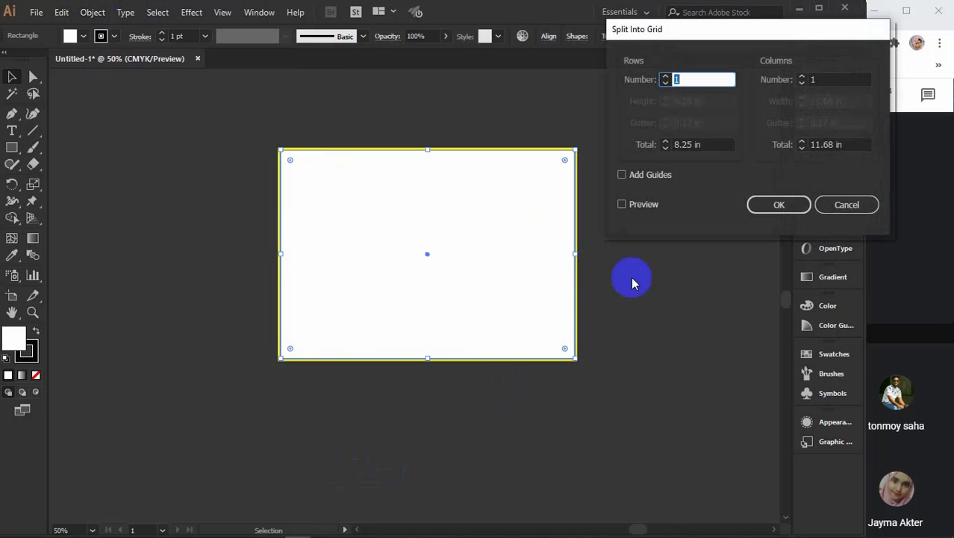
click(622, 204)
double_click(824, 78)
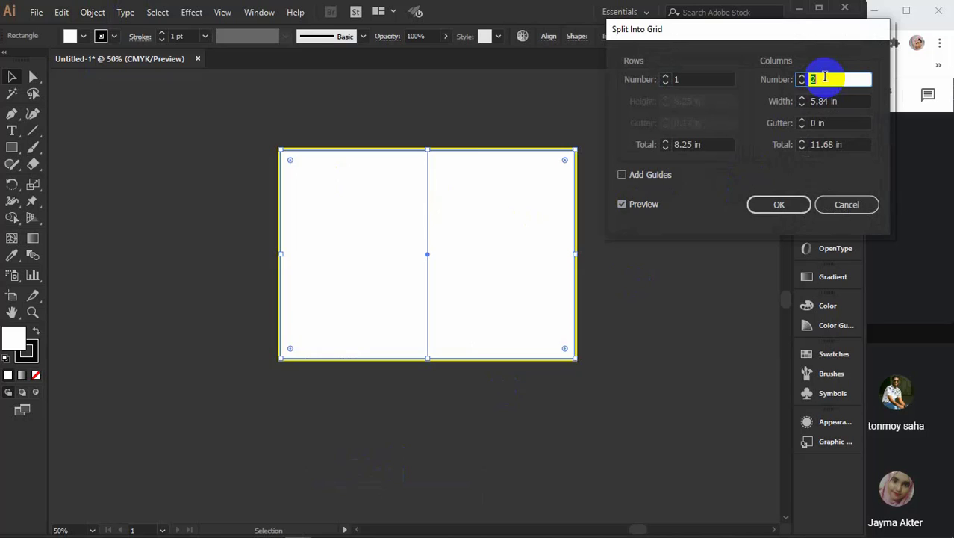
text(3)
click(784, 207)
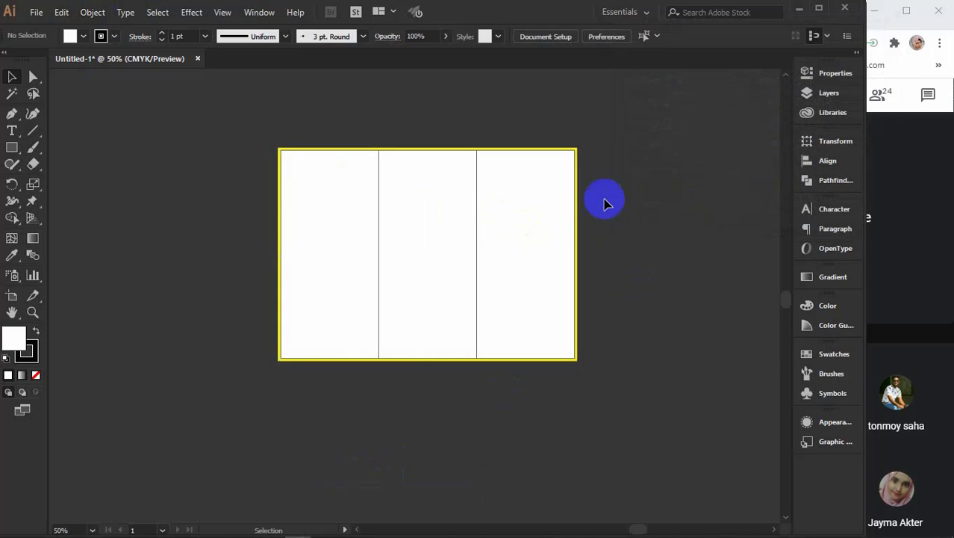
drag(553, 207, 605, 208)
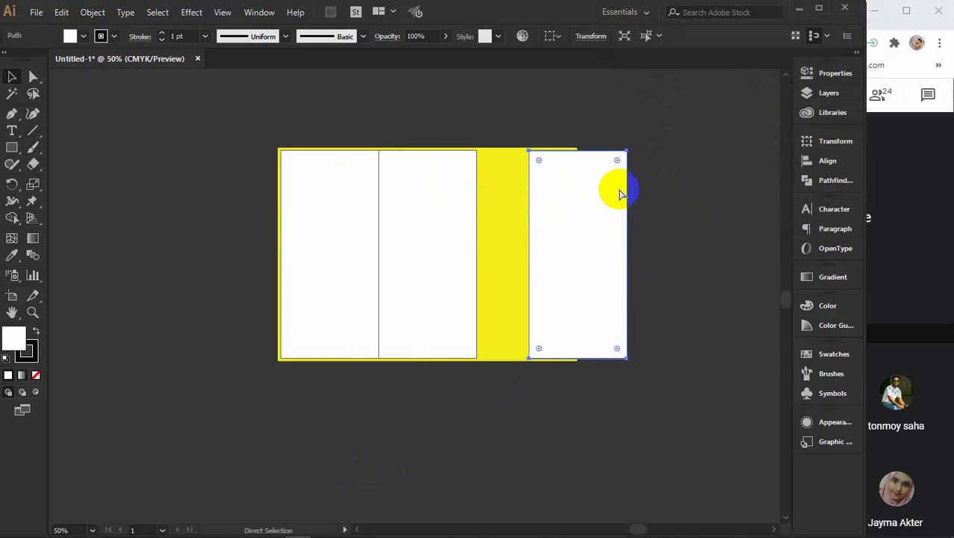
key(ctrl+z)
Step: Offset the paths of all three white panels by -0.25 in with Miter joins to create inner margin rectangles
drag(338, 134, 547, 226)
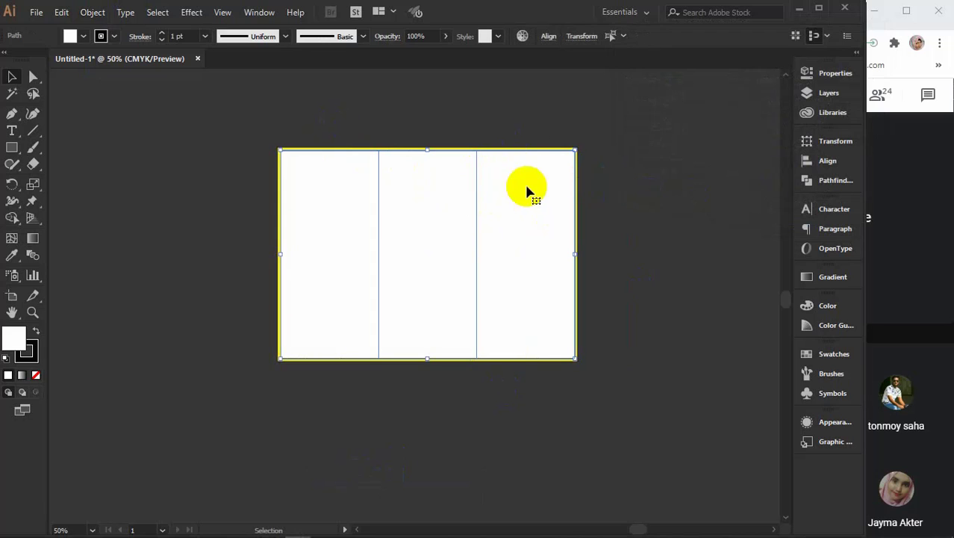
click(92, 12)
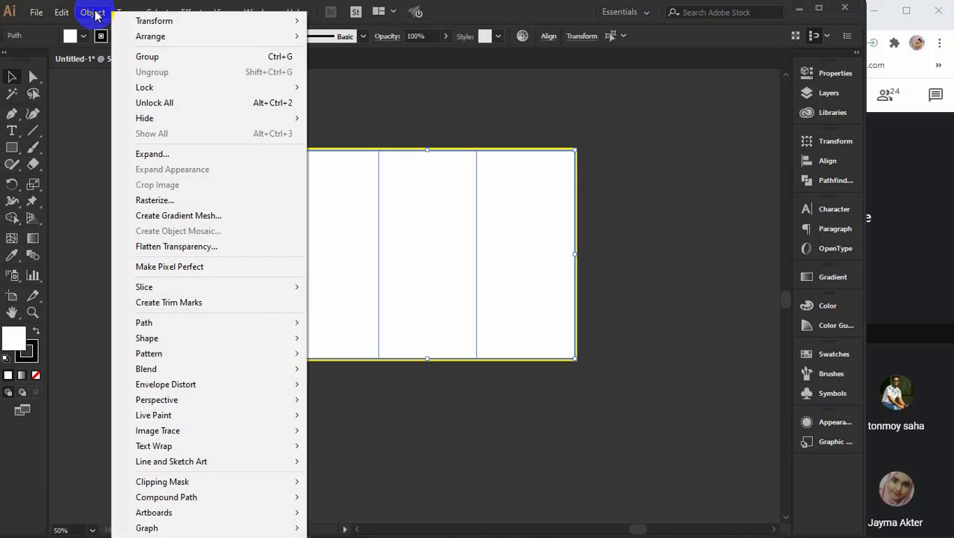
mouse_move(150, 327)
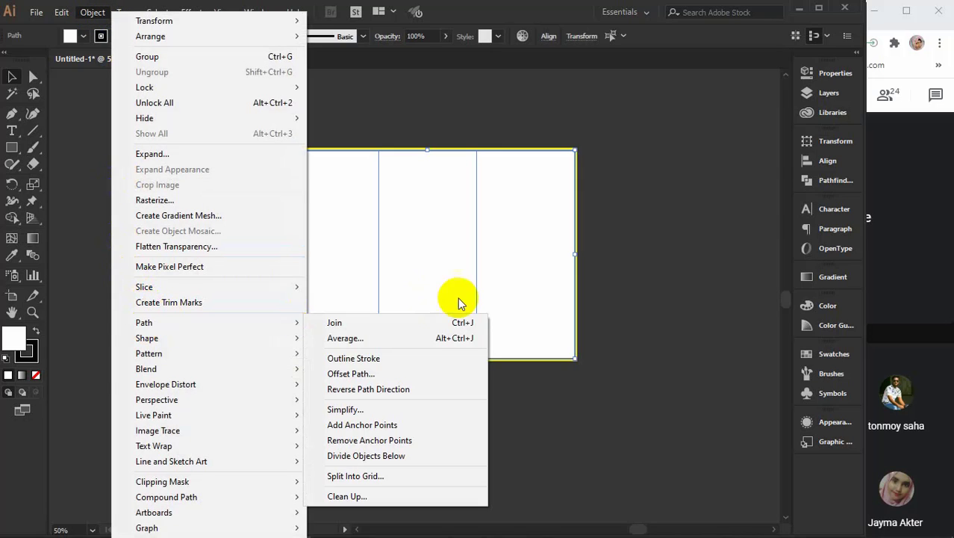
click(341, 376)
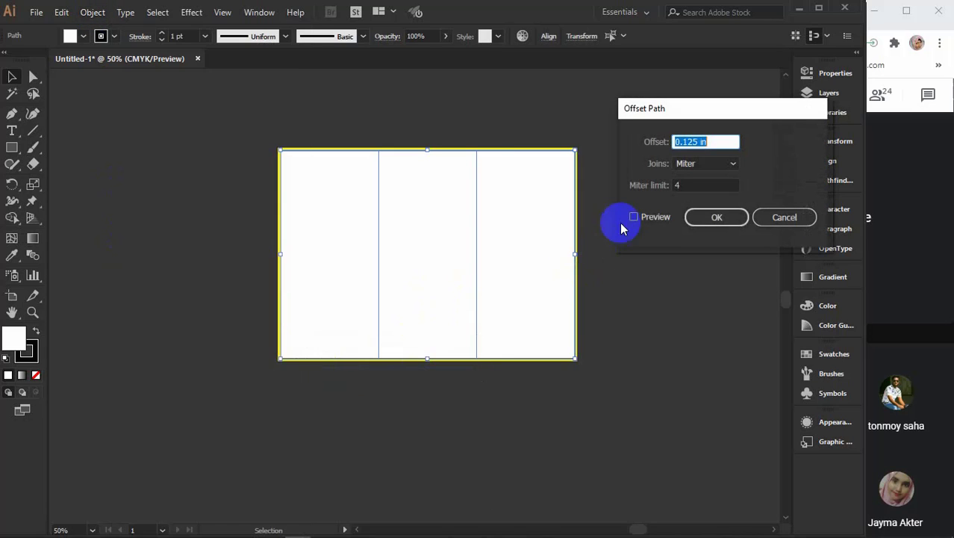
click(635, 216)
drag(713, 143, 637, 144)
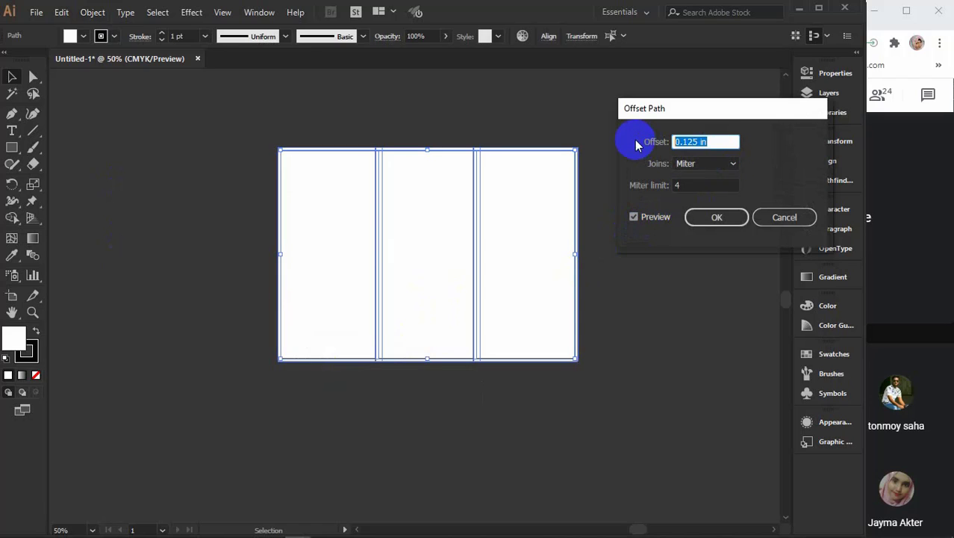
text(-.25)
click(635, 217)
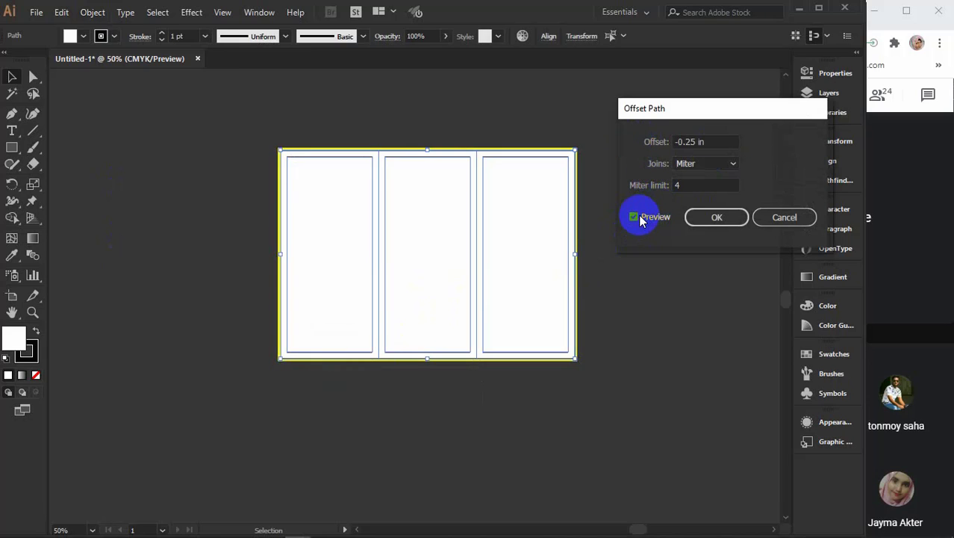
click(651, 218)
click(650, 217)
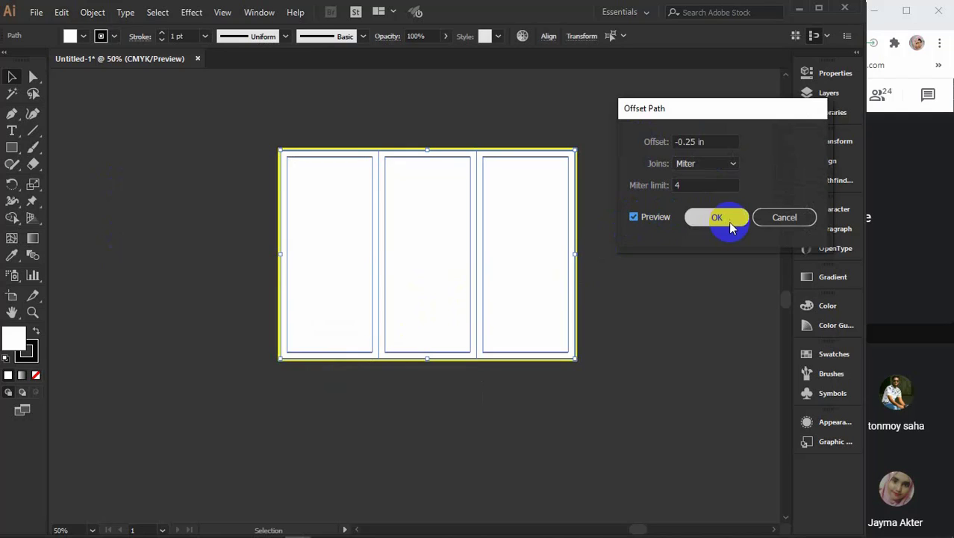
click(729, 222)
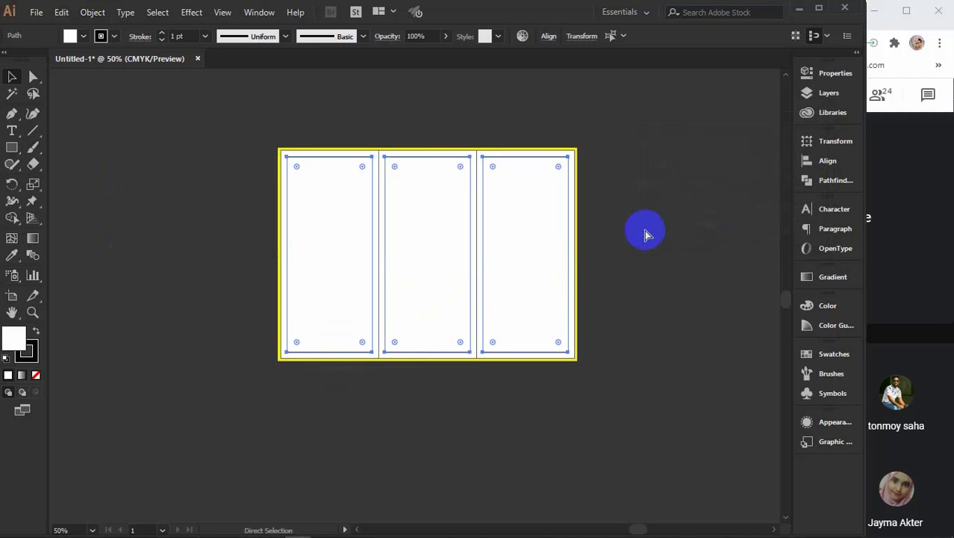
click(645, 232)
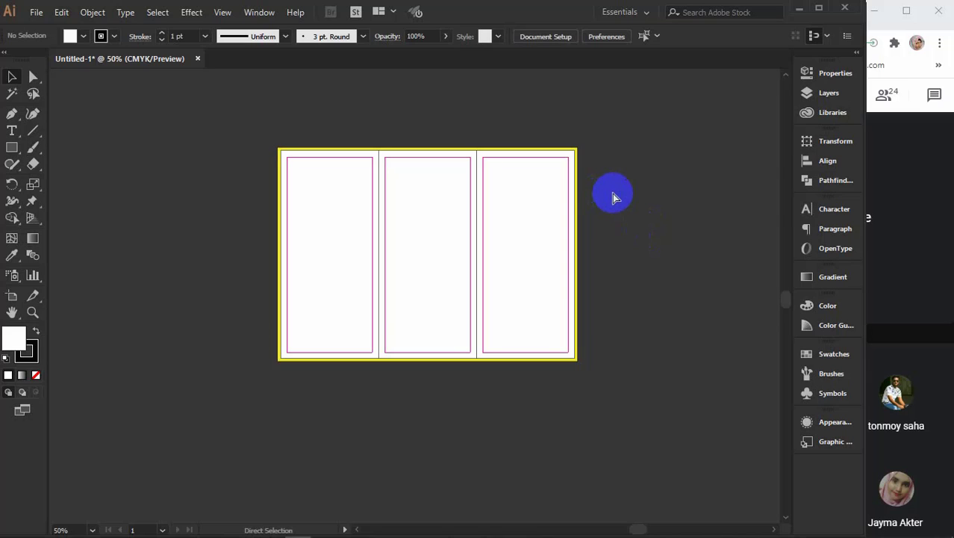
Step: Select the complete three-panel layout with its yellow background and margins, and place a copy directly below the original
key(ctrl+a)
drag(230, 123, 650, 375)
scroll(650, 375, down, 3)
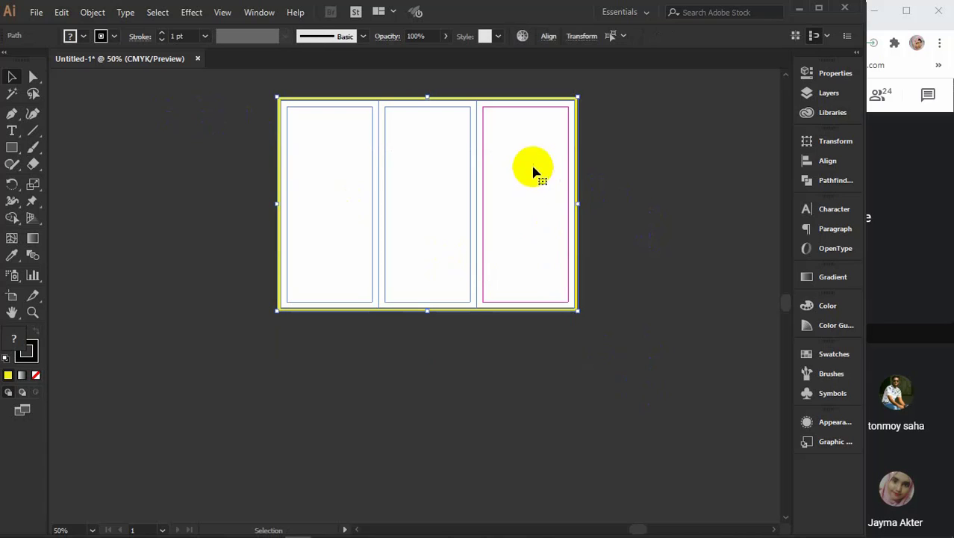
drag(525, 149, 525, 415)
scroll(526, 410, down, 1)
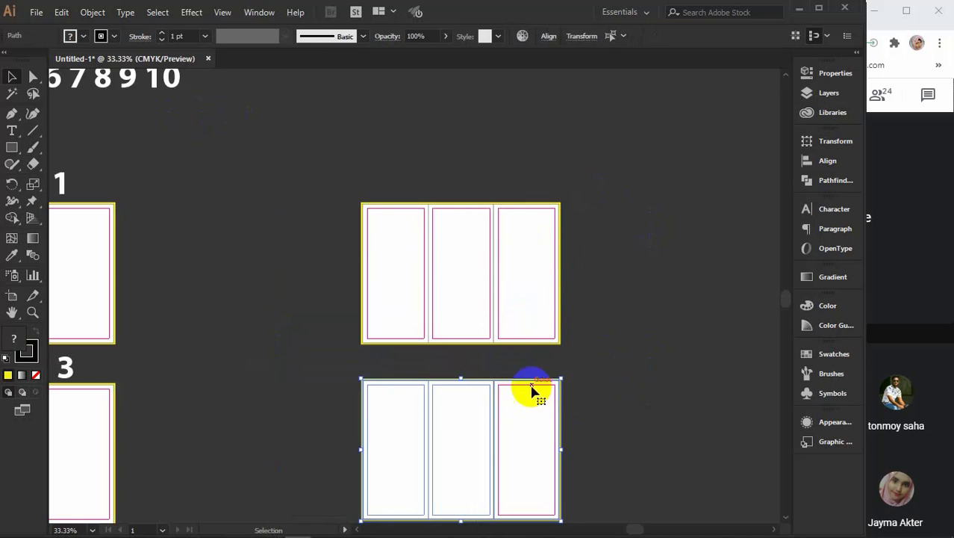
key(space)
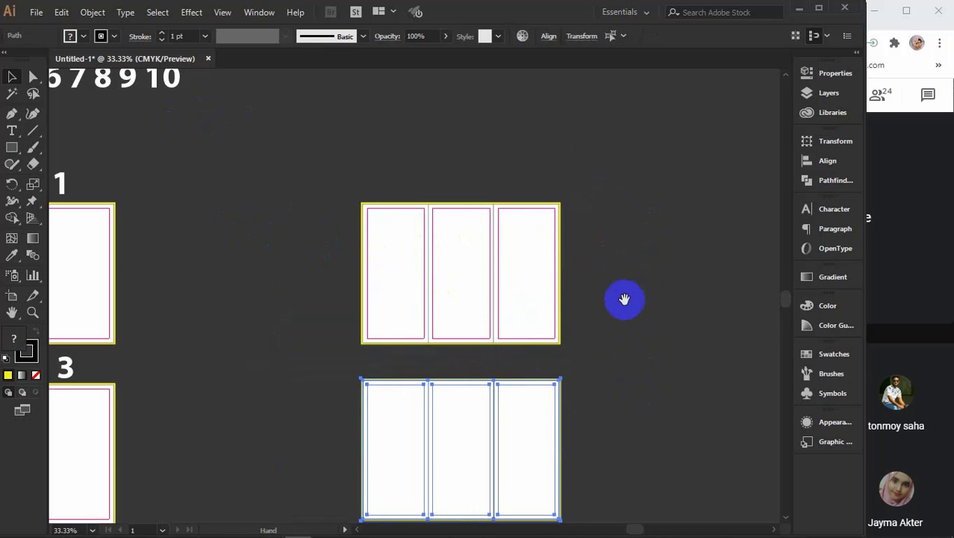
drag(624, 298, 624, 294)
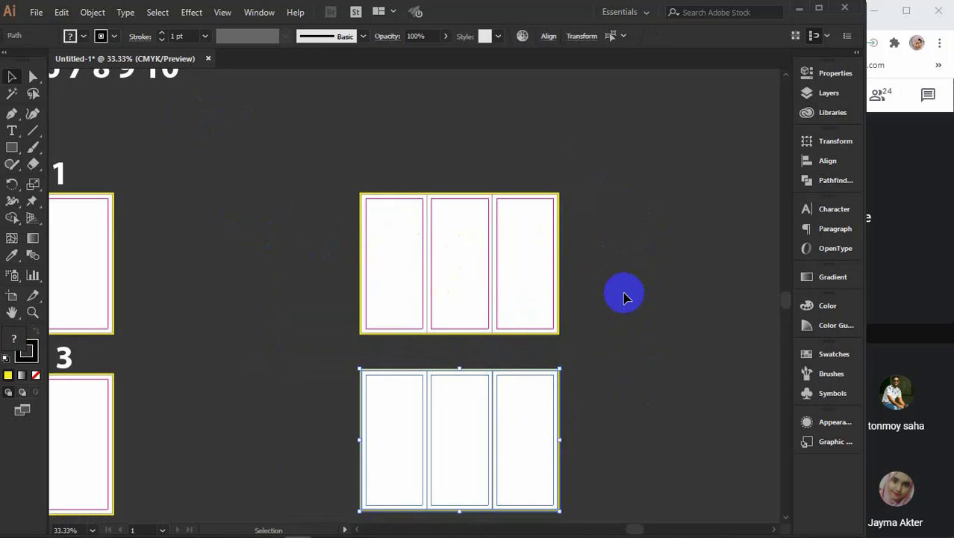
Step: Place a copy of the number 5 above the upper tri-fold's middle panel and a copy of 4 above the lower tri-fold's third panel
scroll(624, 298, down, 1)
click(614, 279)
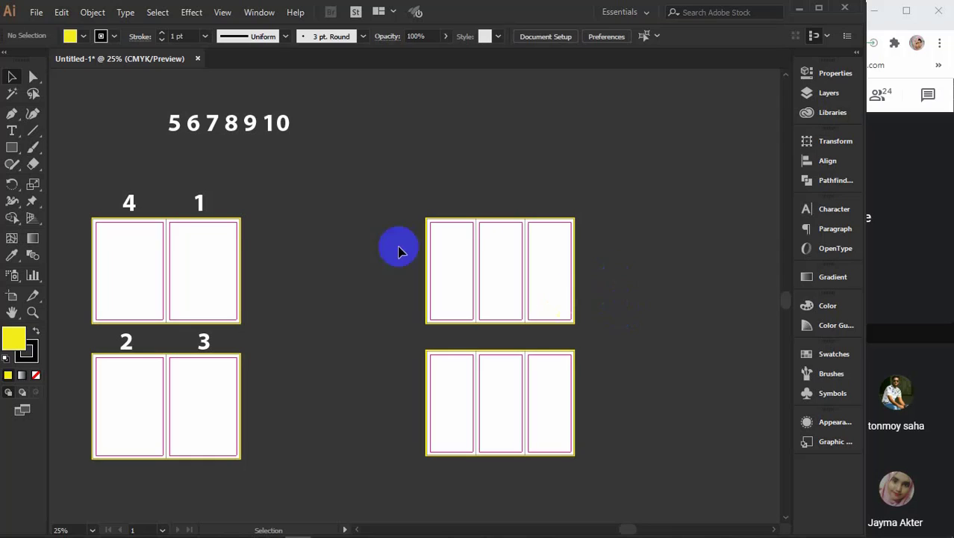
click(178, 127)
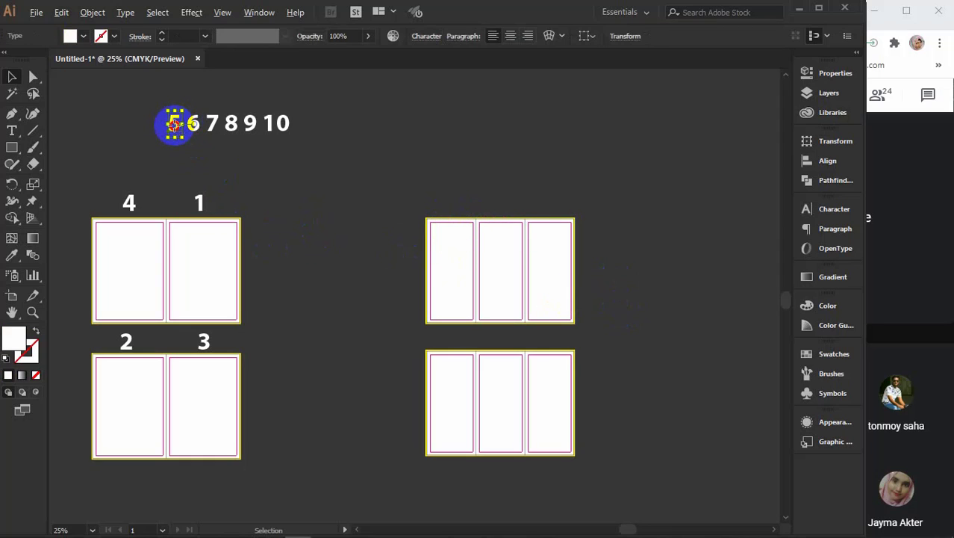
drag(175, 125, 453, 201)
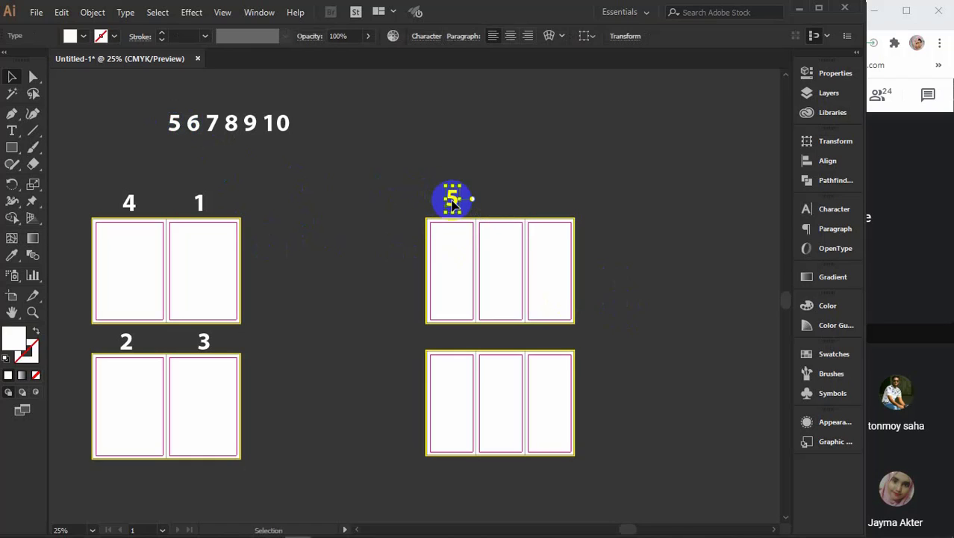
click(131, 205)
drag(131, 205, 503, 203)
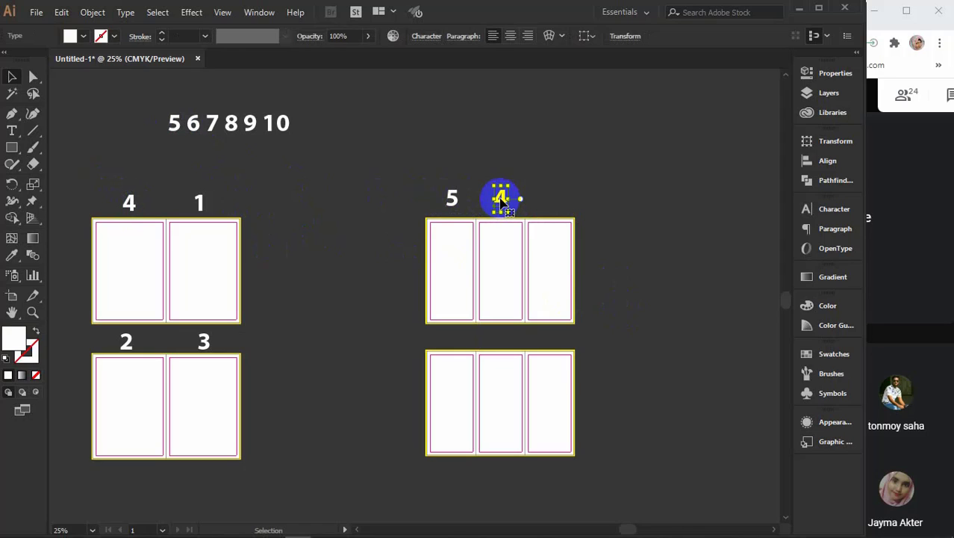
drag(501, 200, 552, 338)
drag(454, 206, 503, 207)
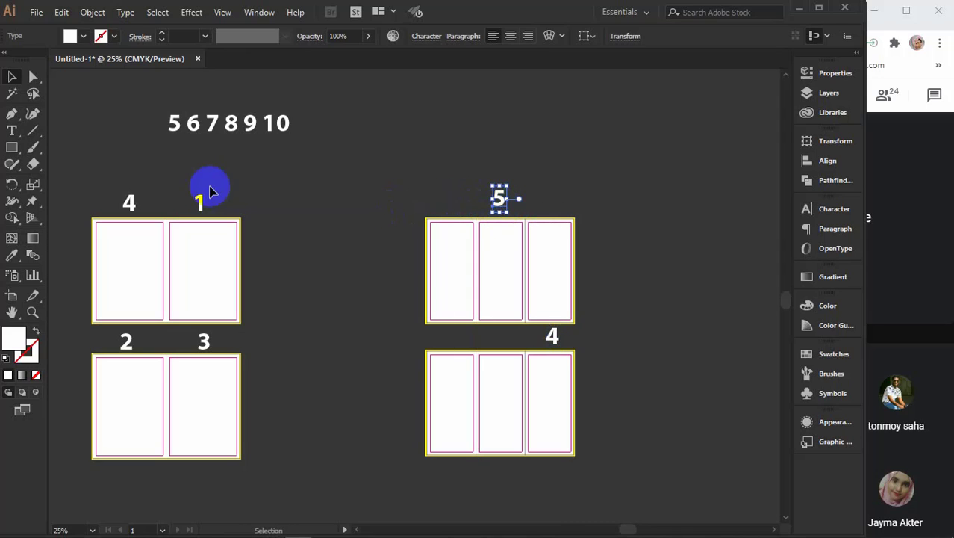
Step: Place a copy of the number 6 above the upper tri-fold's first panel and a copy of 1 above its third panel
click(196, 126)
drag(193, 124, 448, 198)
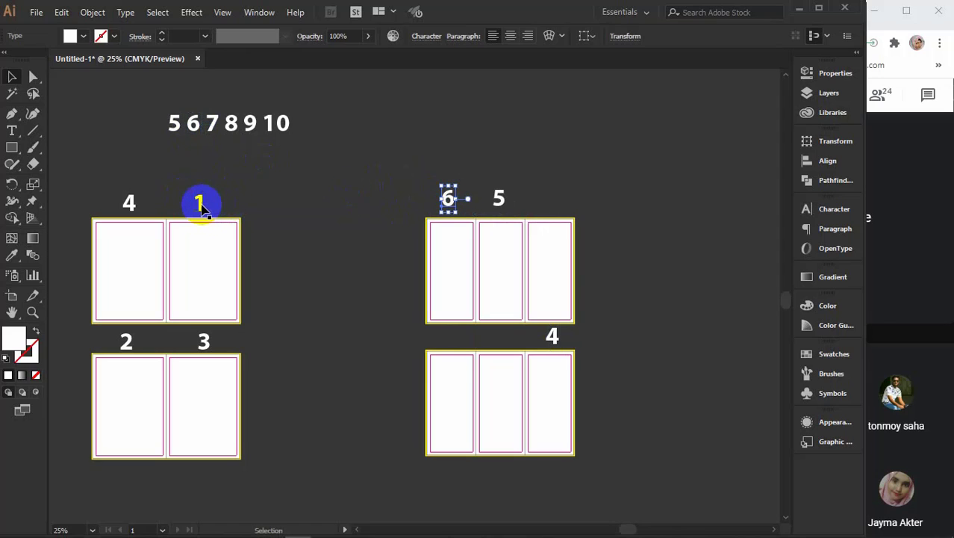
click(202, 205)
drag(199, 207, 547, 197)
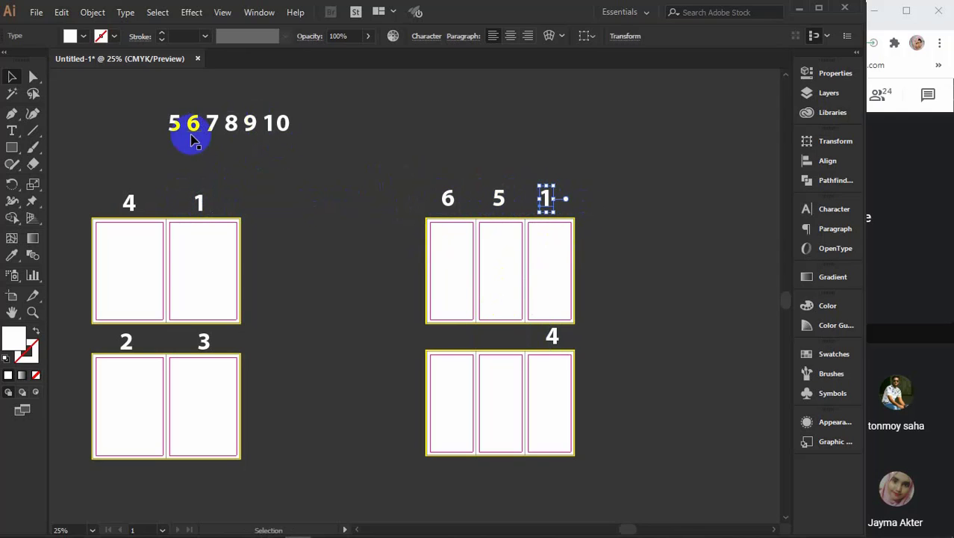
Step: Move the numbers 2 and 3 together from the two-panel layout to above the lower tri-fold's first and second panels
click(129, 340)
shift+click(206, 343)
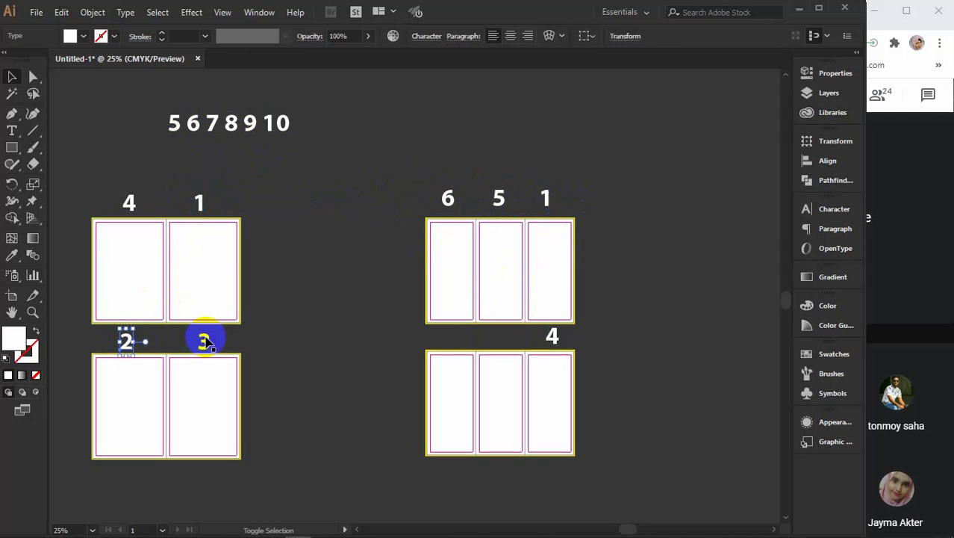
drag(207, 346, 505, 337)
click(514, 339)
click(646, 298)
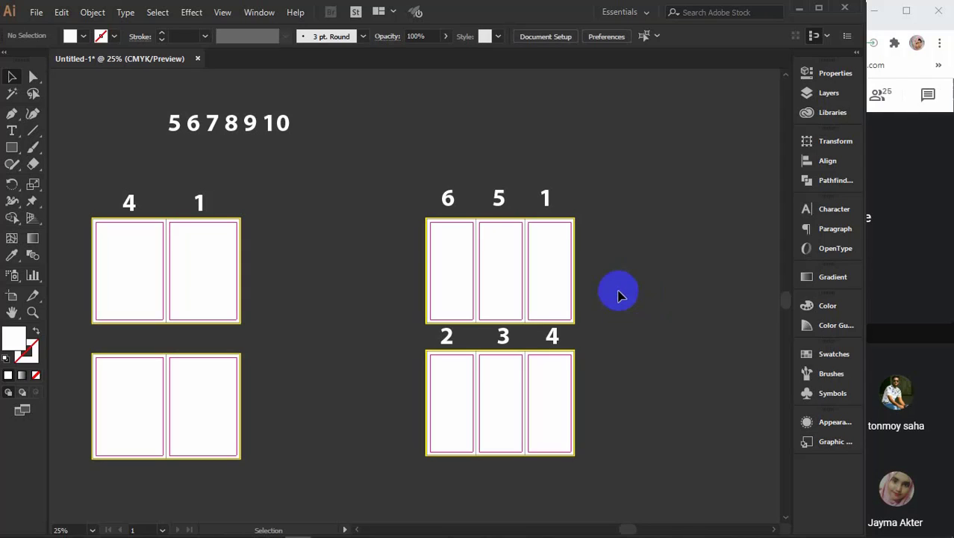
Step: Try a freehand rectangle about 21.17 × 8.83 in in the empty area beside the tri-fold layouts, and undo it
key(space)
drag(684, 388, 364, 373)
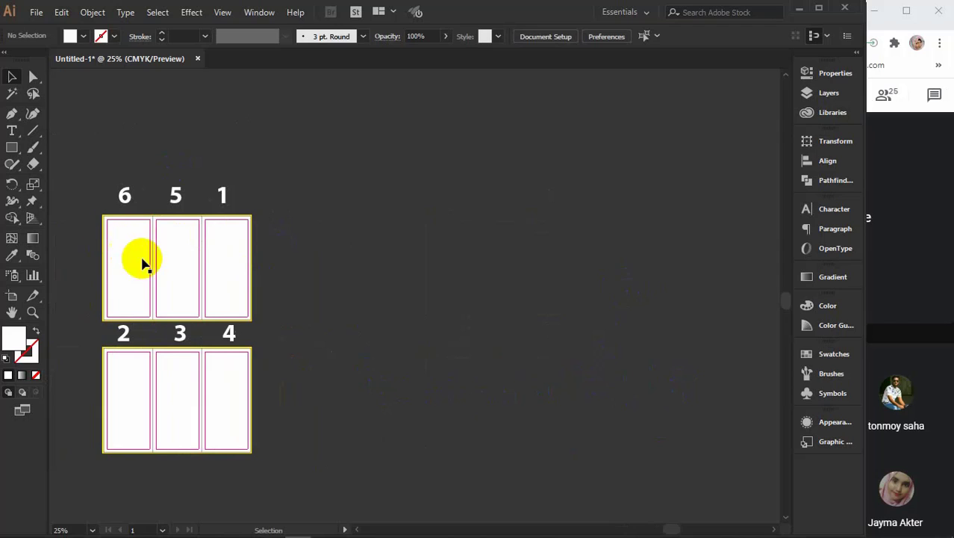
click(29, 194)
click(12, 148)
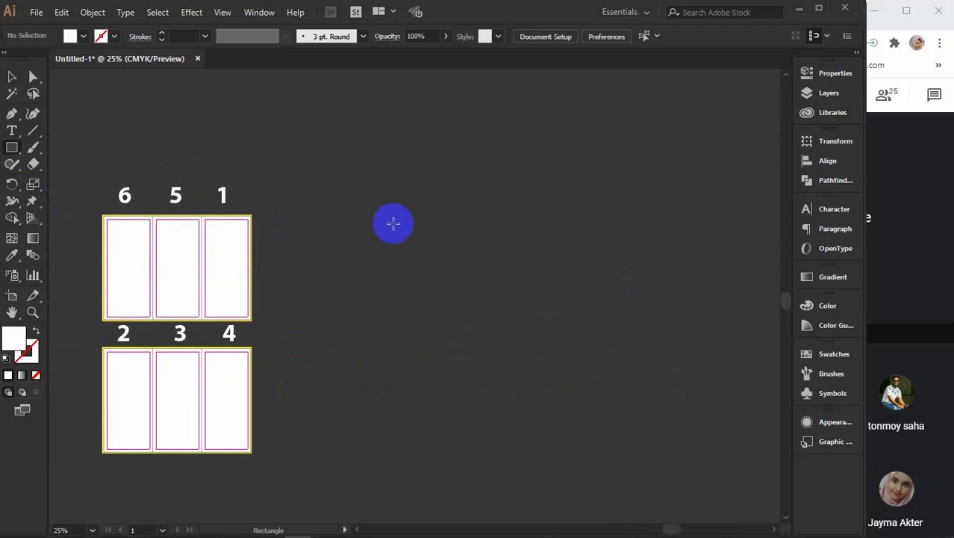
mouse_move(362, 215)
mouse_down()
mouse_move(388, 236)
mouse_move(642, 318)
mouse_move(628, 325)
mouse_up()
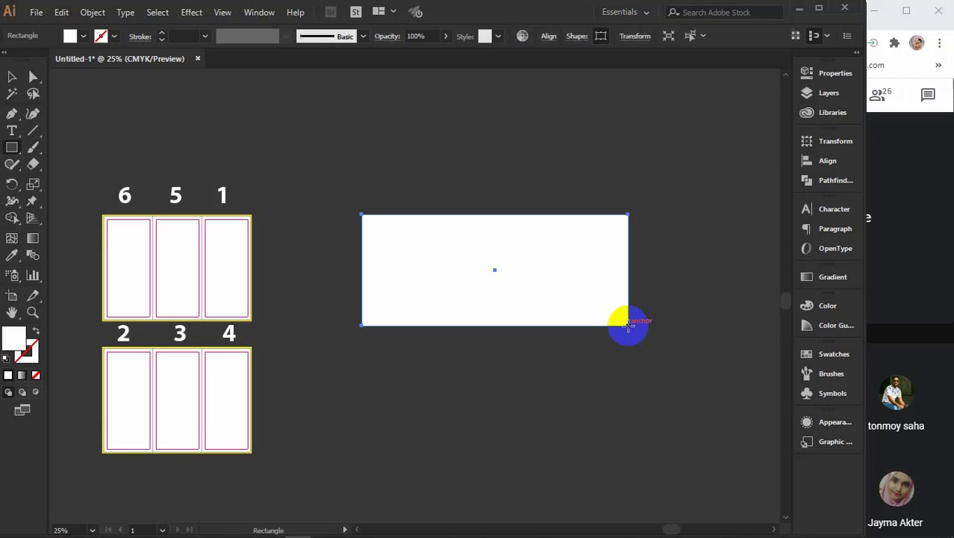
key(ctrl+z)
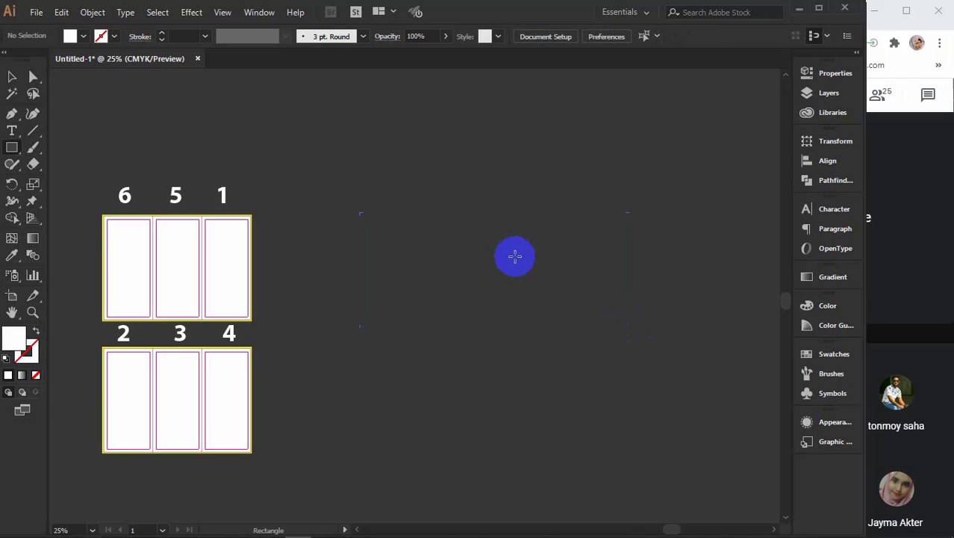
Step: Create a white rectangle 20 in wide and 8.5 in high, and move it closer to the tri-fold layouts
click(514, 257)
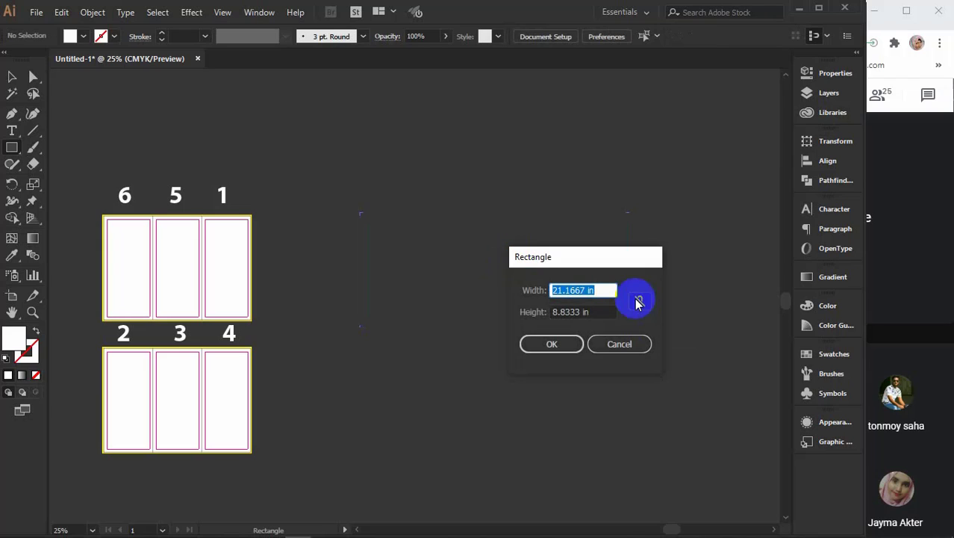
click(532, 317)
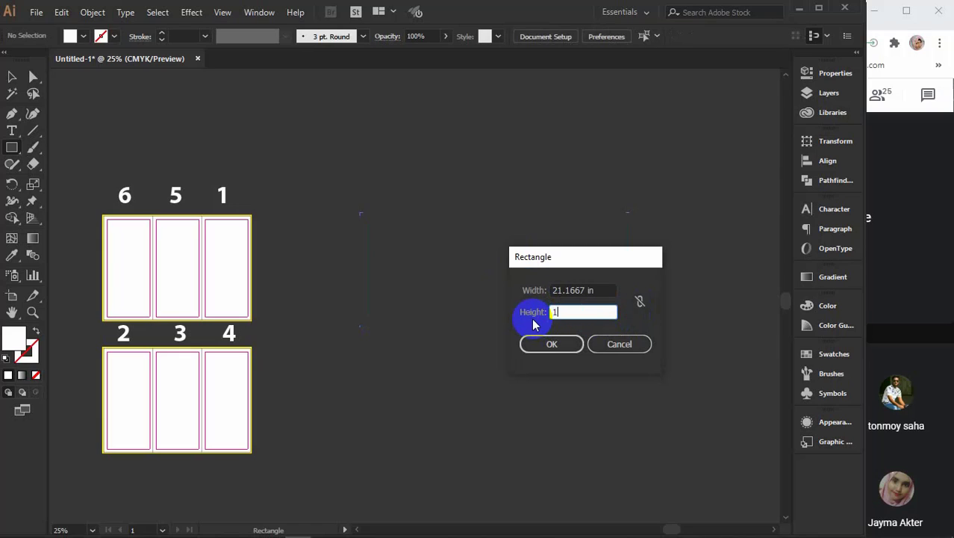
text(10)
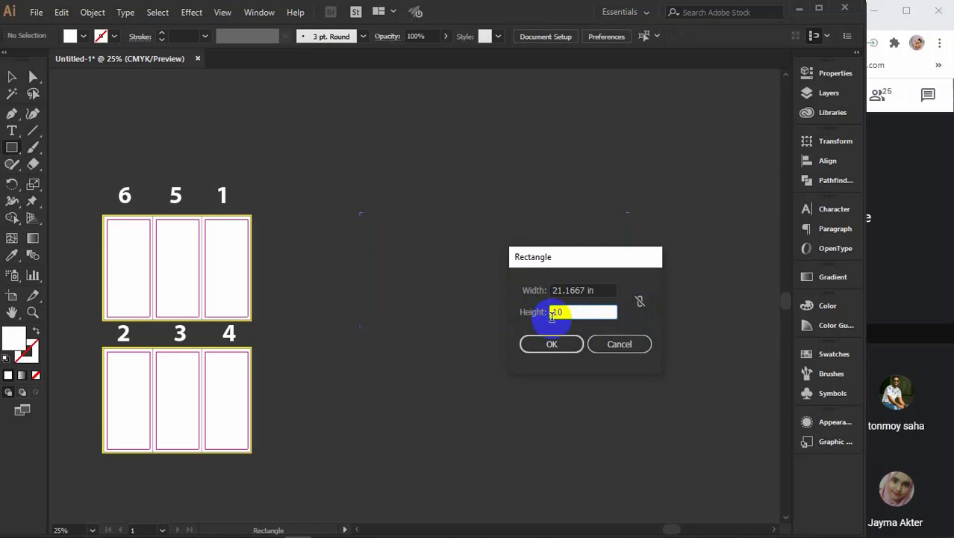
click(605, 291)
drag(605, 290, 528, 290)
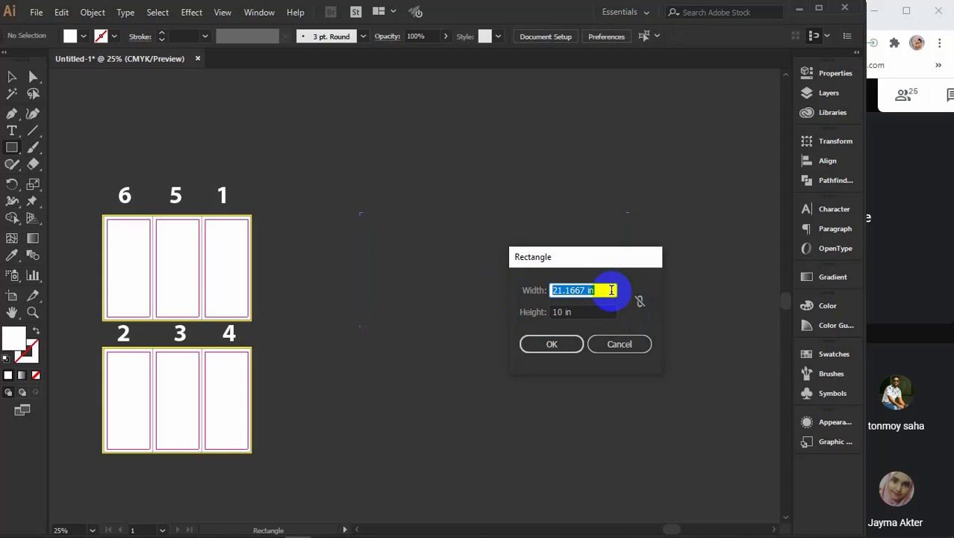
drag(593, 313, 536, 315)
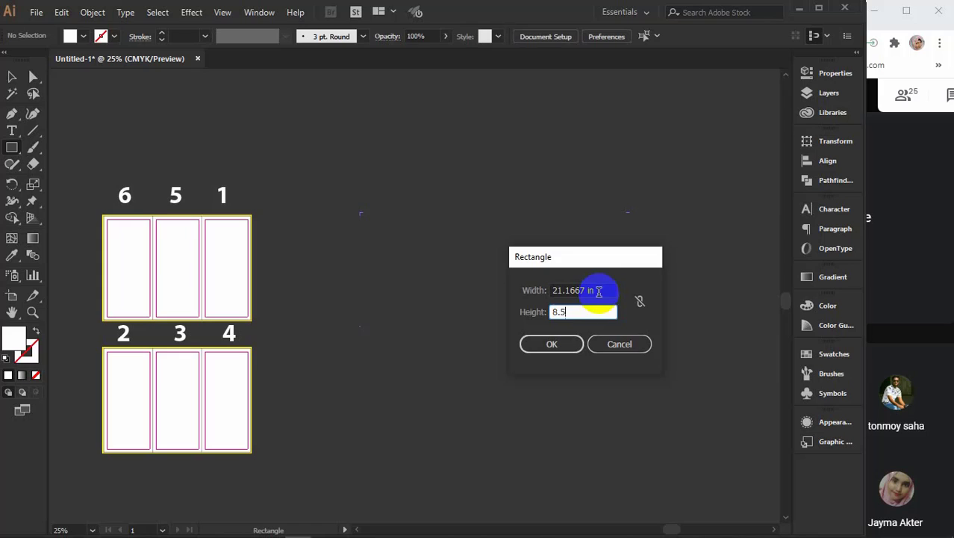
click(600, 291)
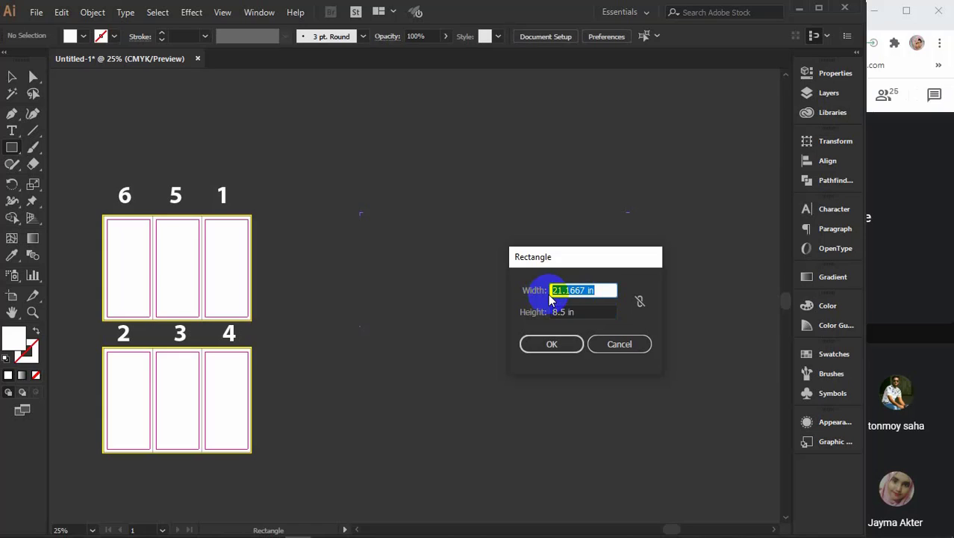
text(20)
key(Return)
key(v)
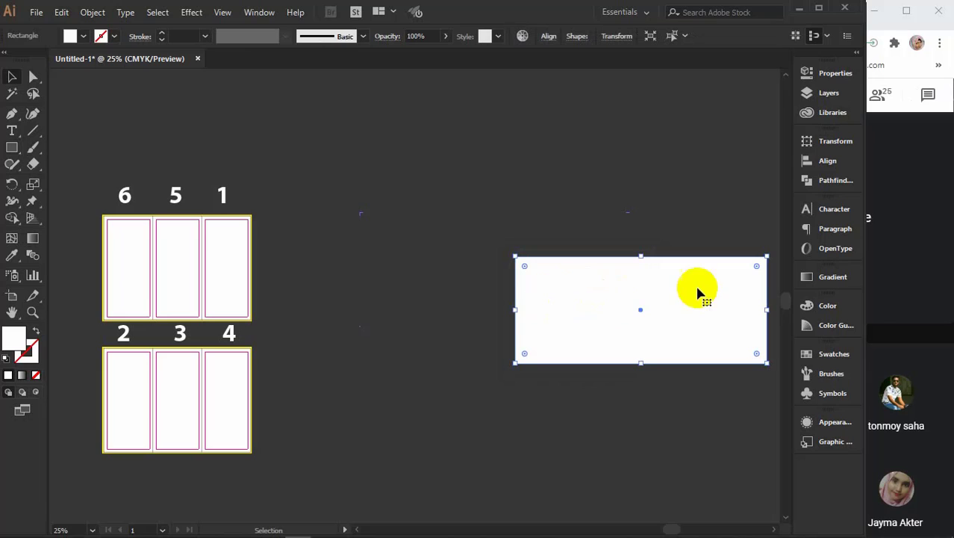
drag(694, 288, 594, 239)
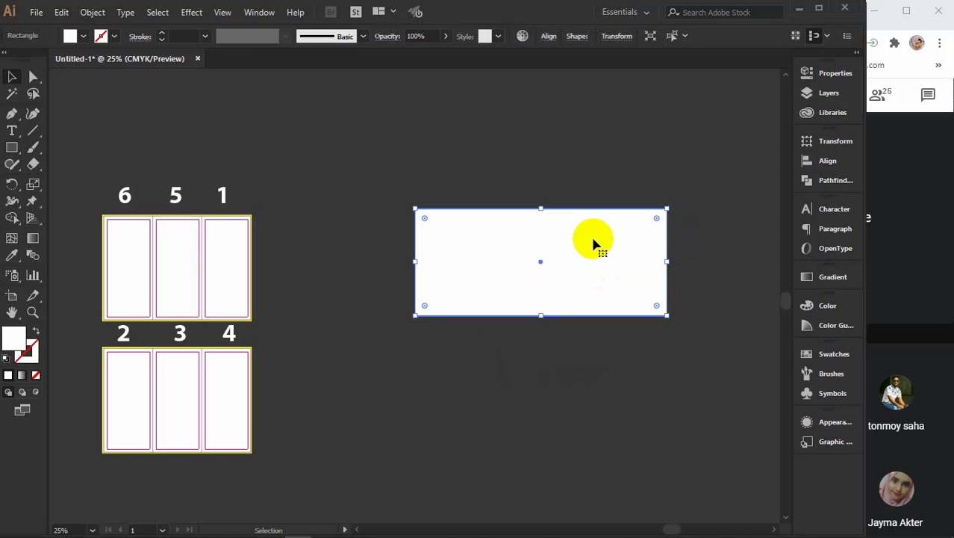
Step: Offset the path of the white rectangle by 0.125 in with Miter joins to create the bleed rectangle
click(93, 15)
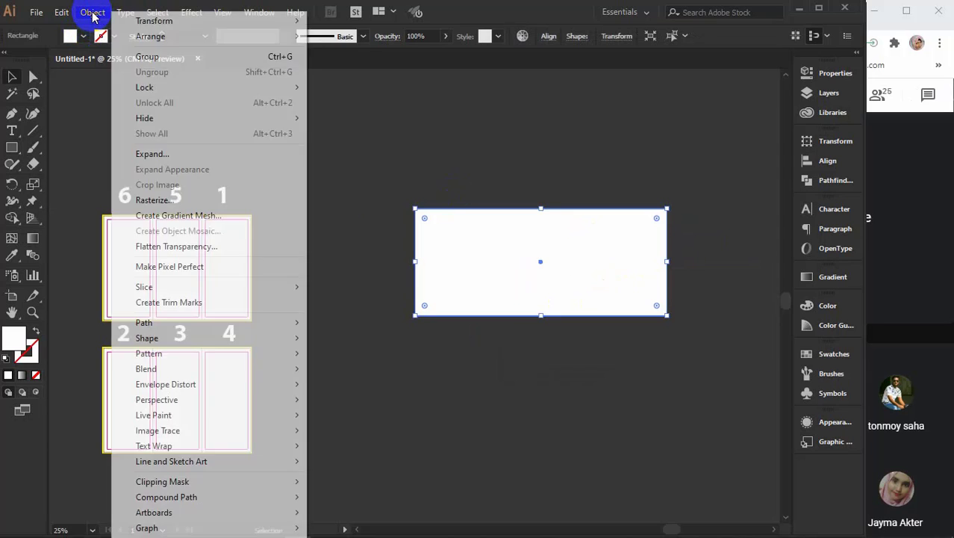
mouse_move(302, 325)
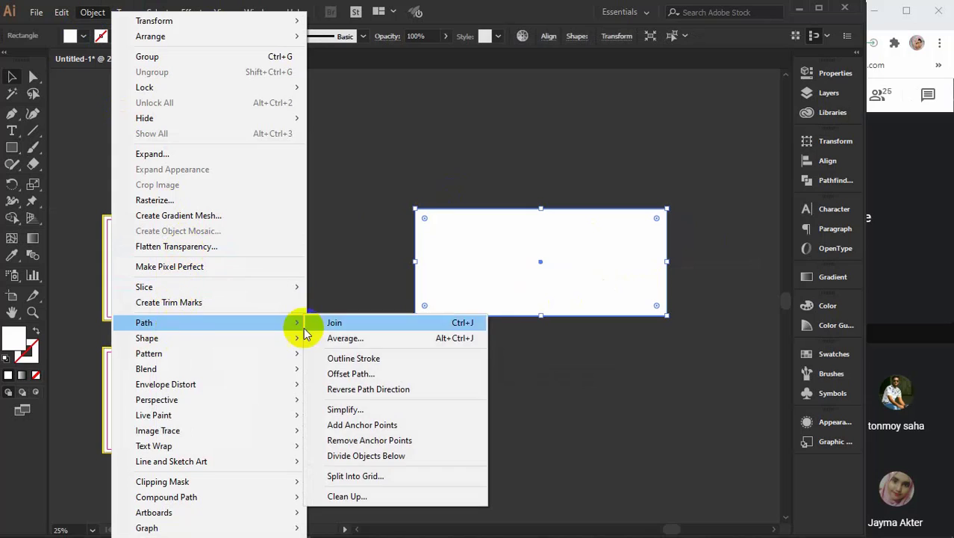
click(342, 369)
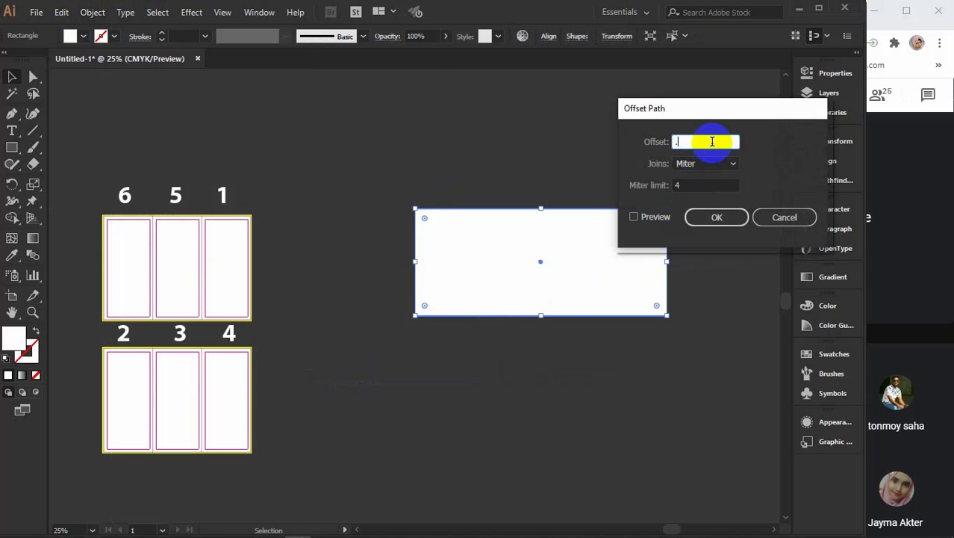
click(708, 217)
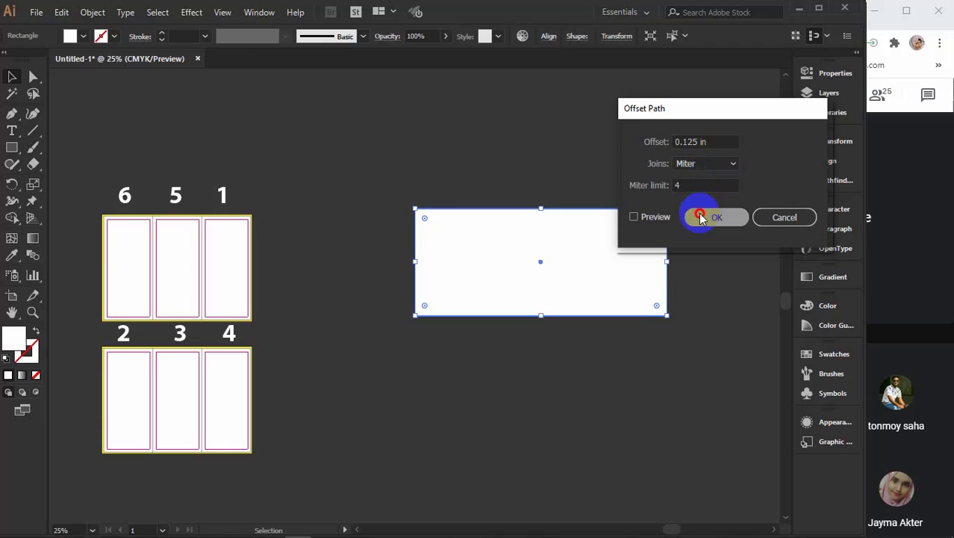
Step: Try yellow, dark brown and light blue fills on the offset bleed rectangle, and settle on a darker blue
click(83, 36)
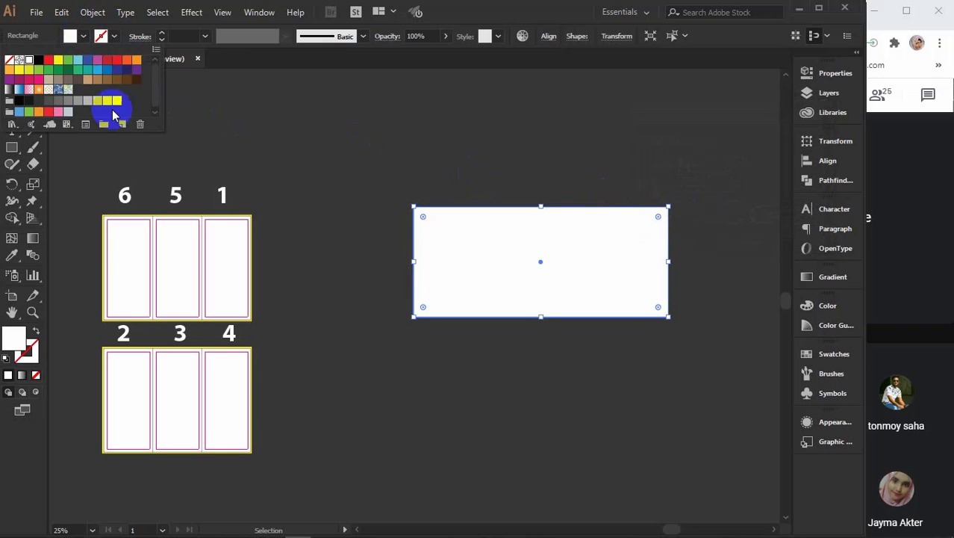
click(58, 60)
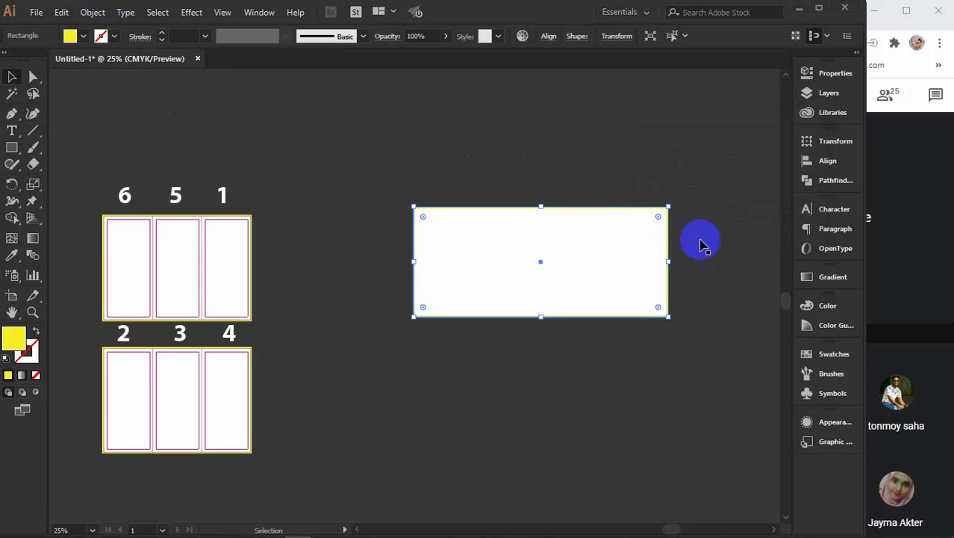
click(83, 36)
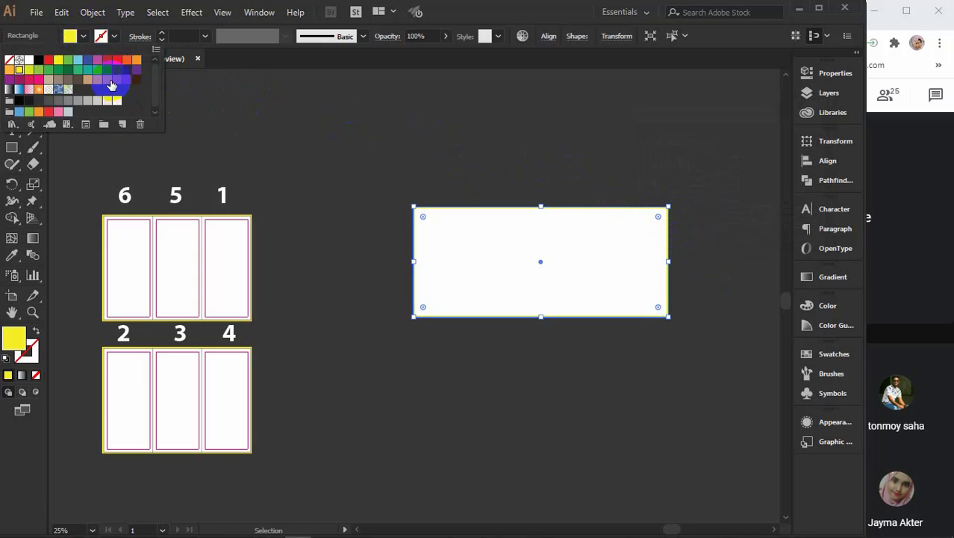
click(135, 79)
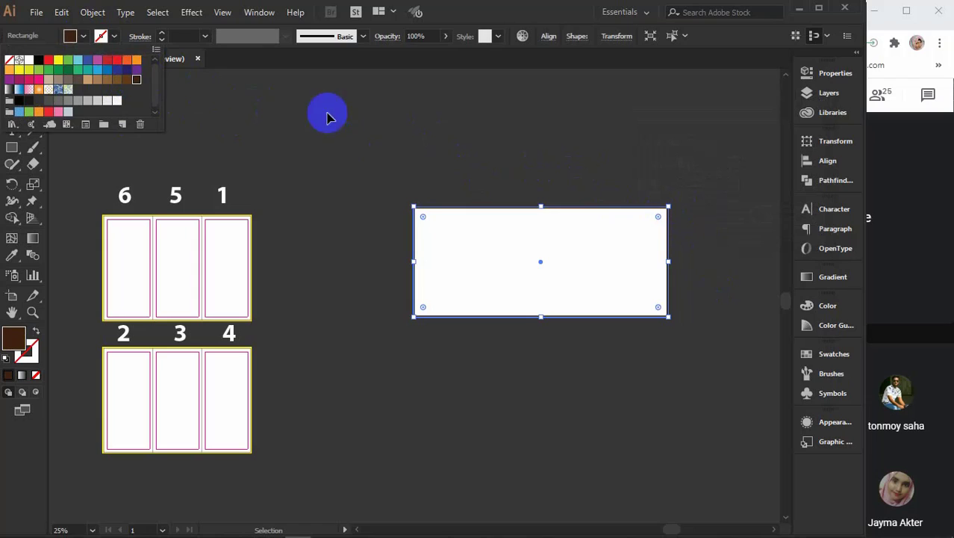
click(97, 70)
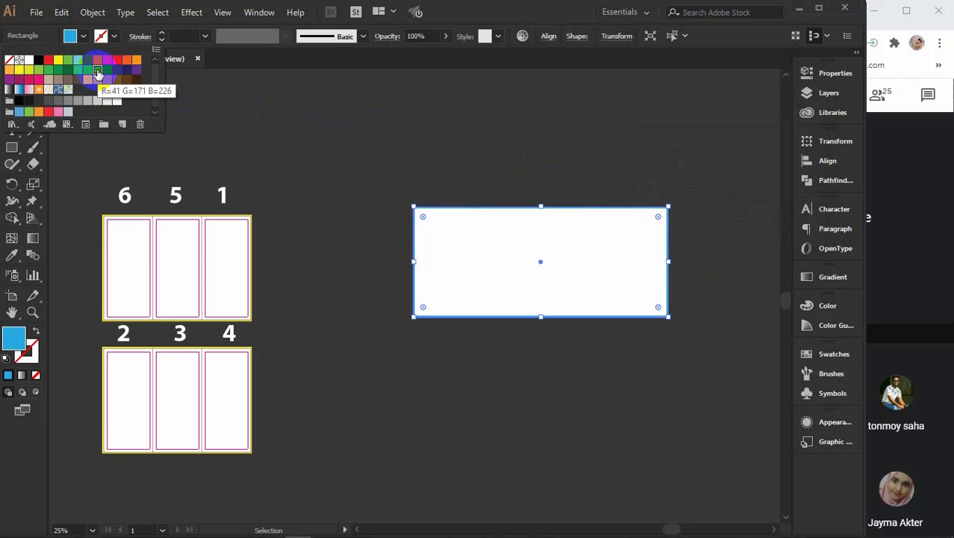
click(103, 70)
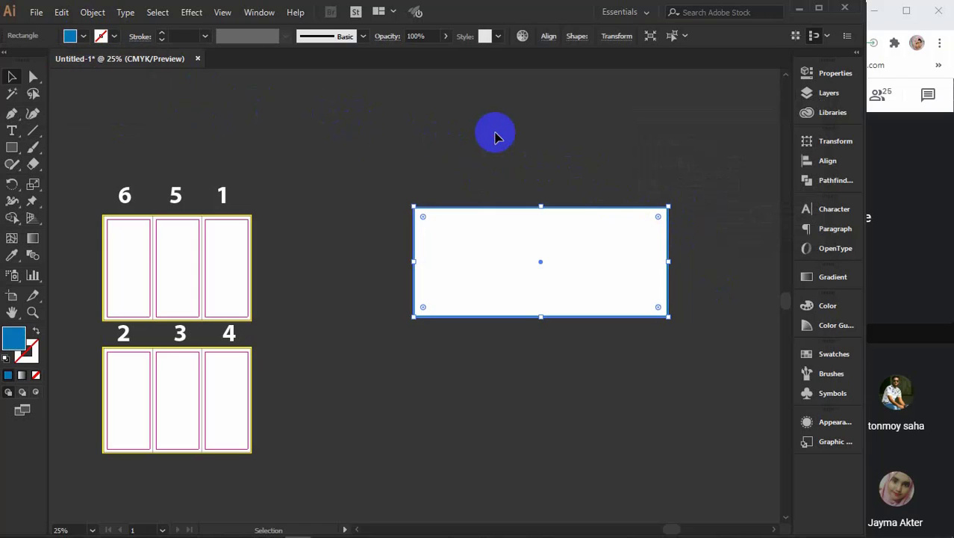
click(732, 296)
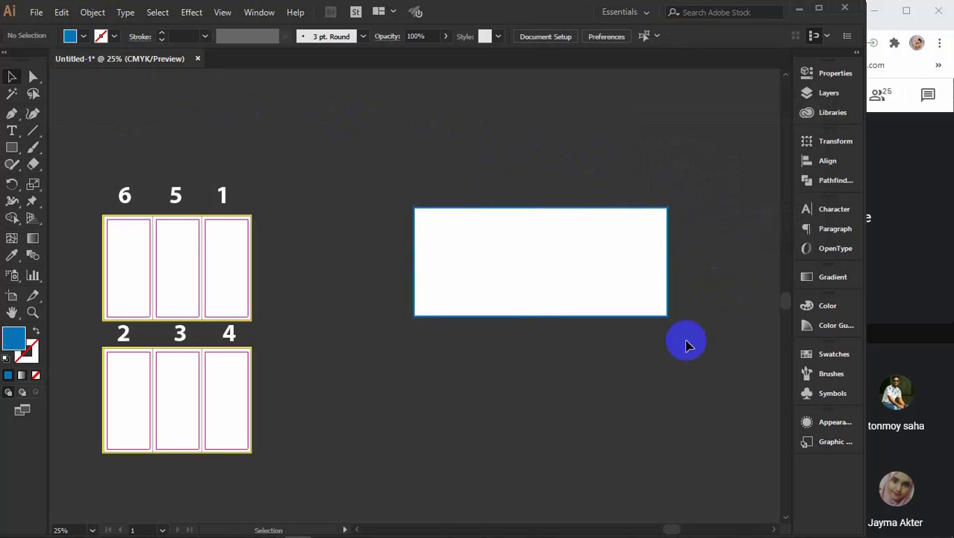
Step: Split the white 20 × 8.5 in rectangle into a grid of 1 row and 10 columns, 2 in wide with 0 in gutter
click(566, 279)
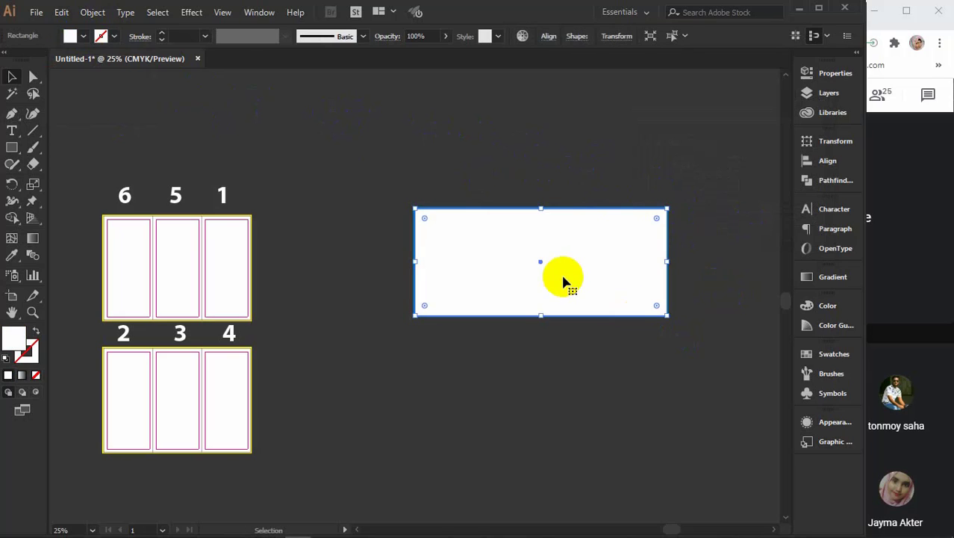
click(93, 12)
mouse_move(161, 323)
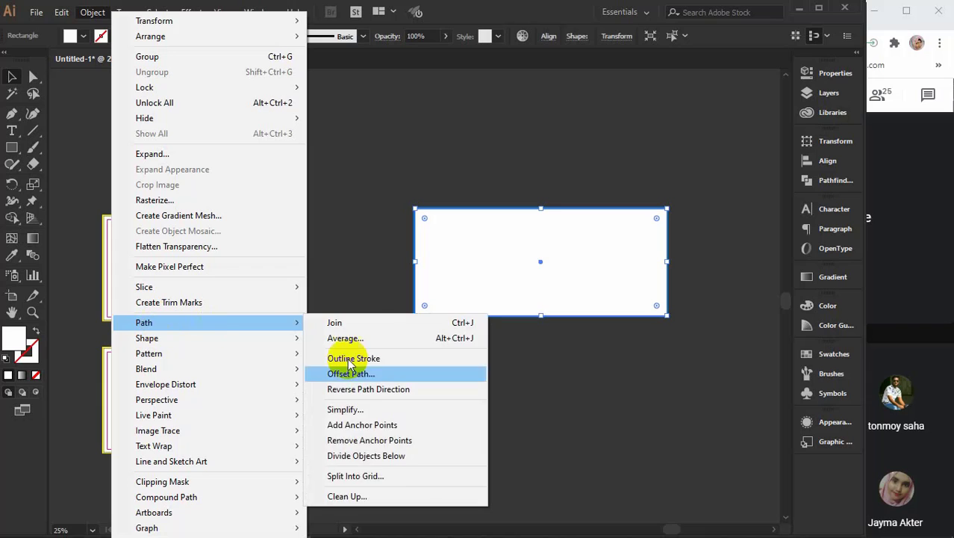
click(370, 475)
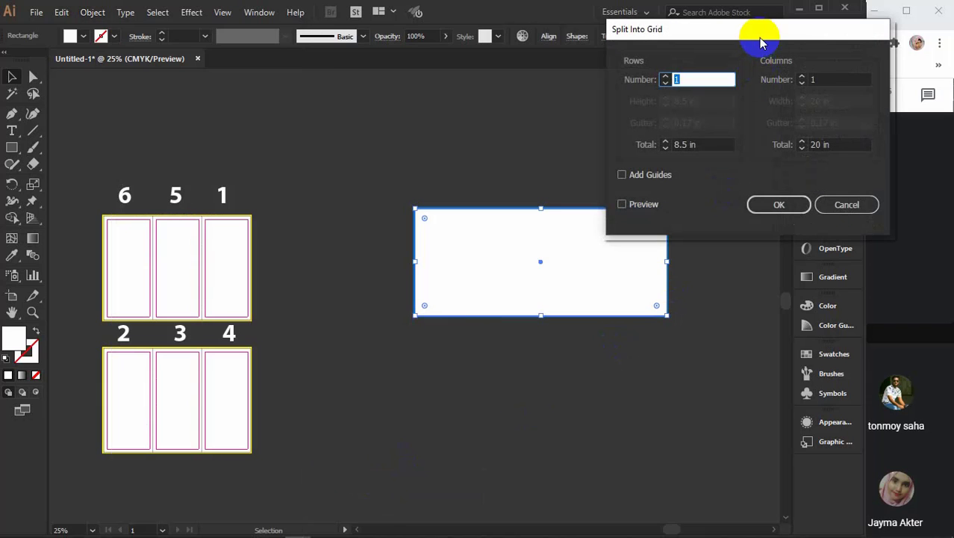
drag(756, 34, 250, 86)
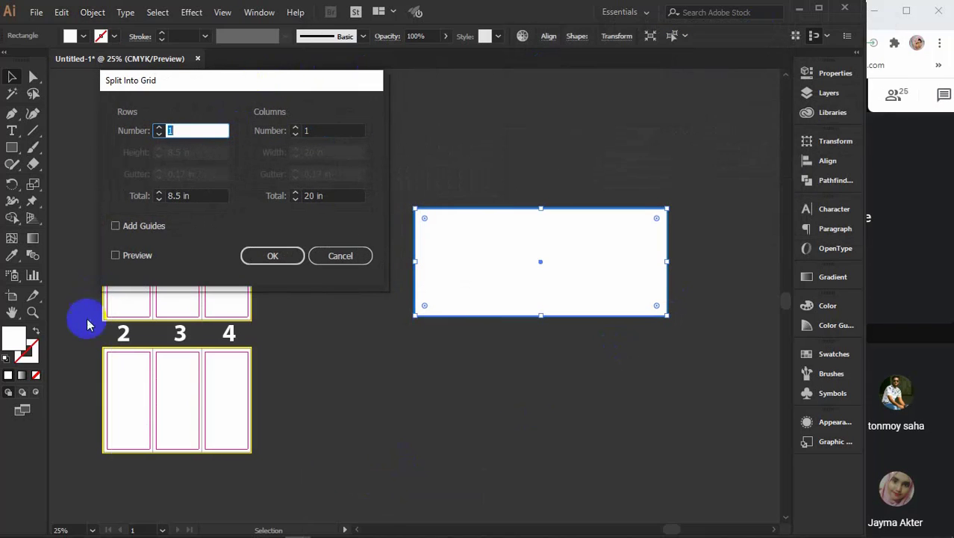
click(116, 255)
click(314, 129)
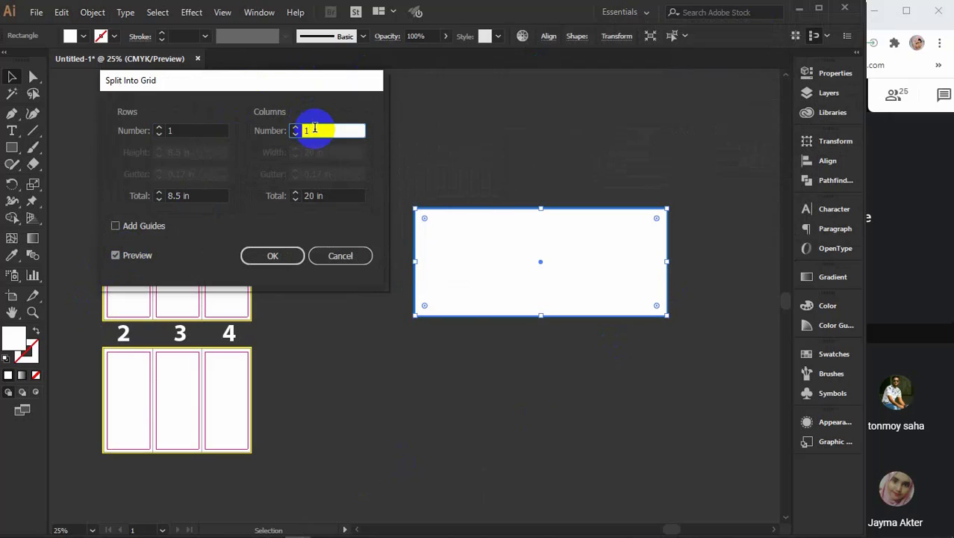
key(Up)
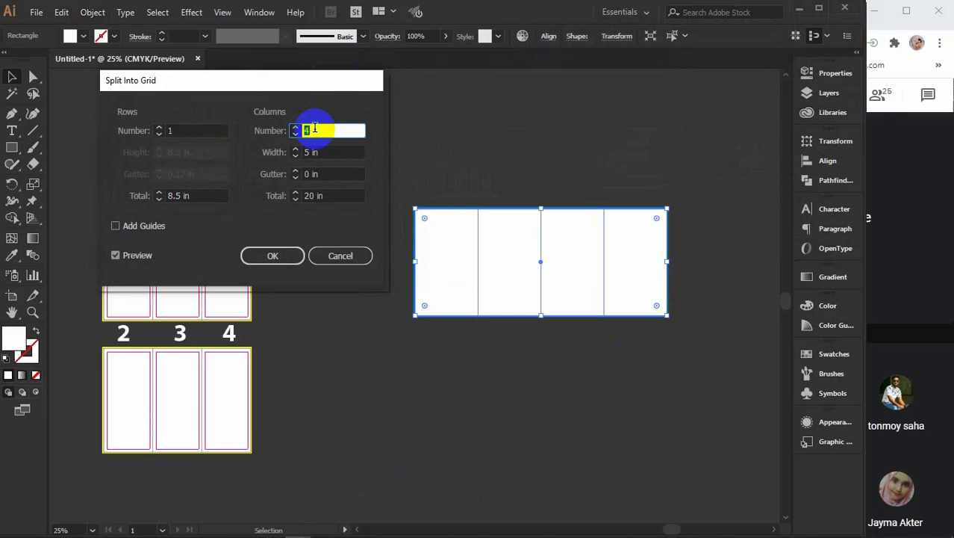
key(Up)
key(Up)
key(Up)
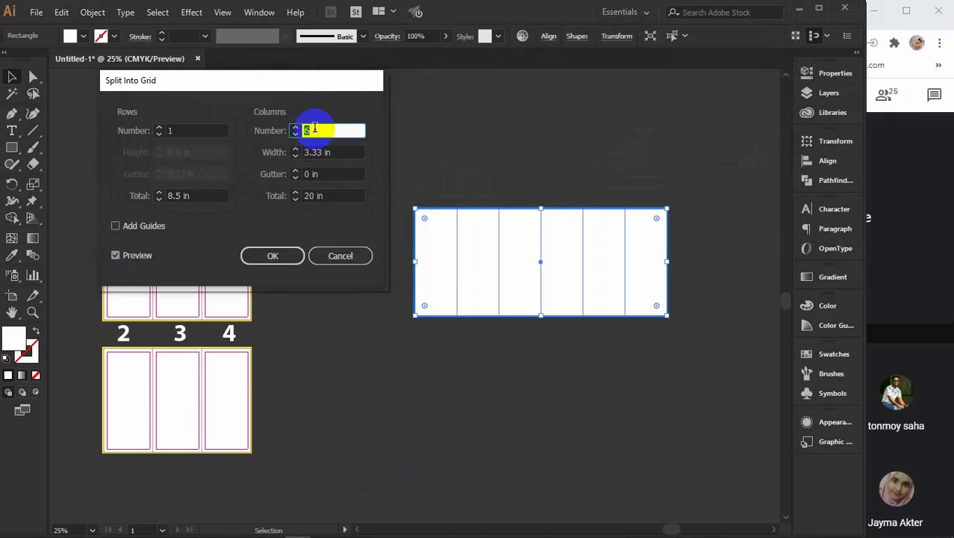
key(Up)
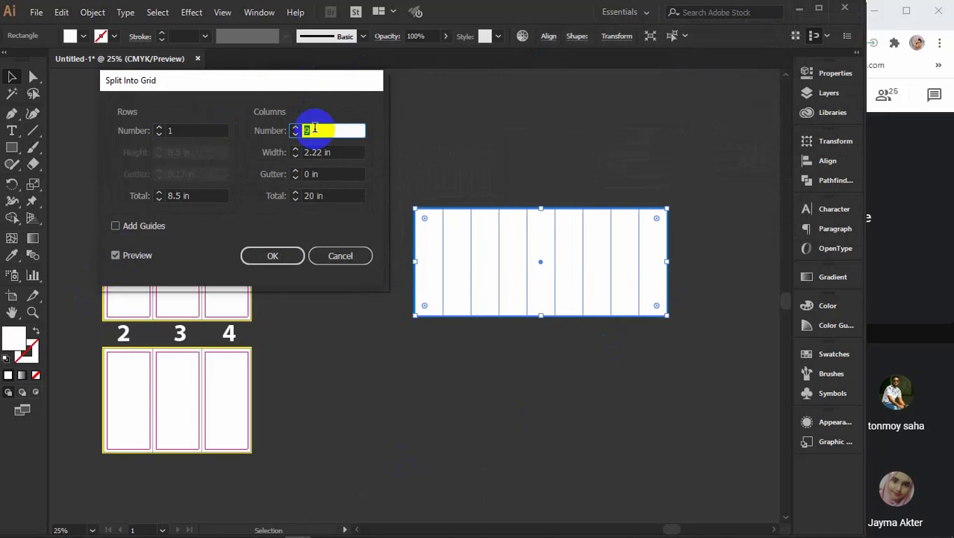
key(Up)
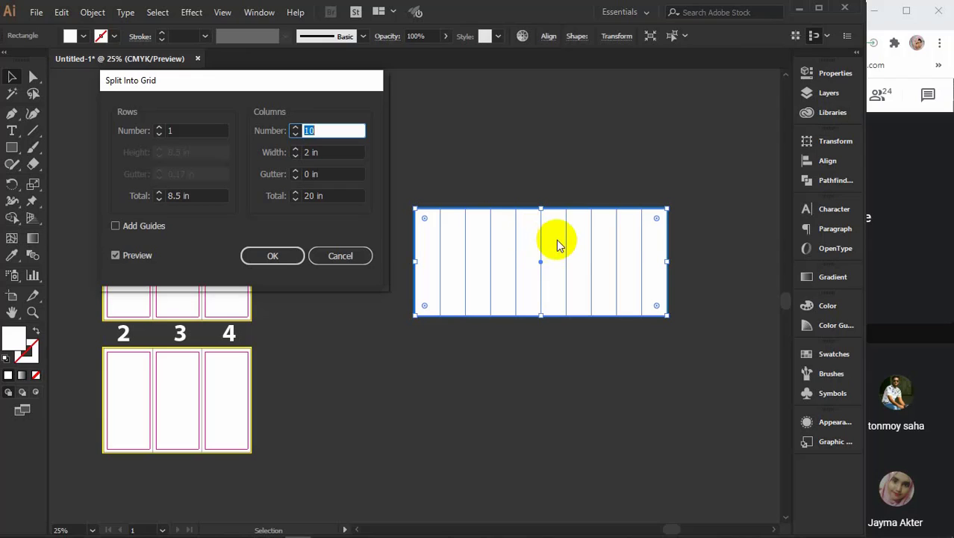
click(271, 258)
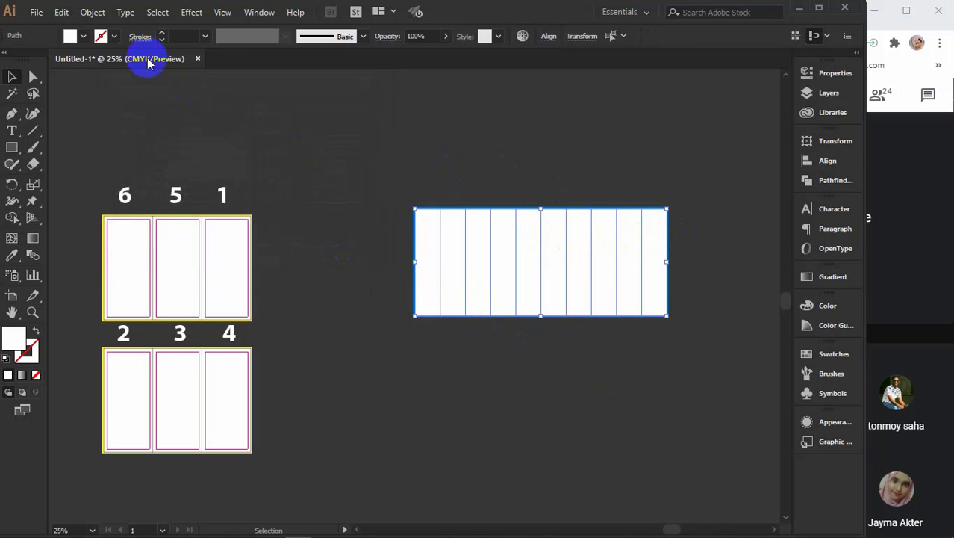
Step: Offset the ten panels' paths by -0.25 in with Miter joins, and turn the inset rectangles into guides
click(92, 12)
mouse_move(172, 326)
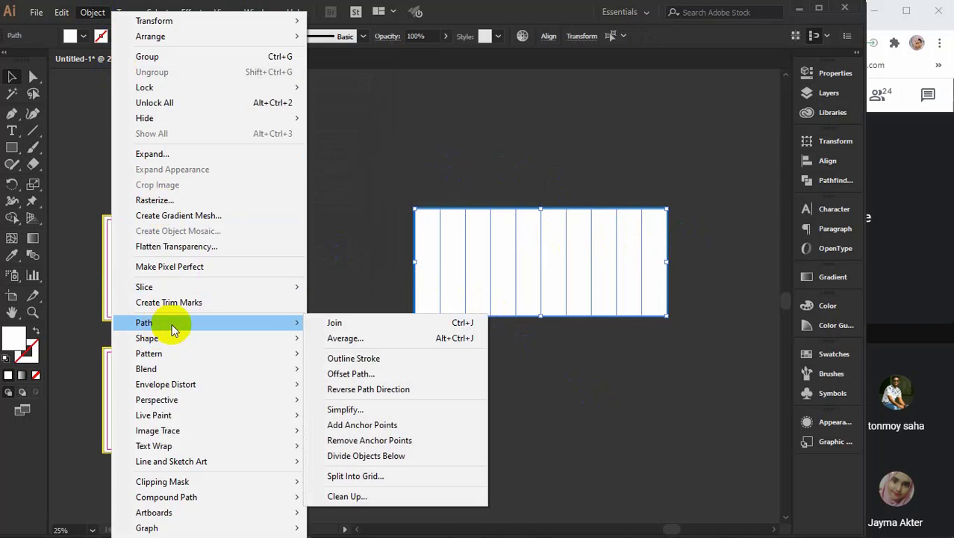
click(350, 374)
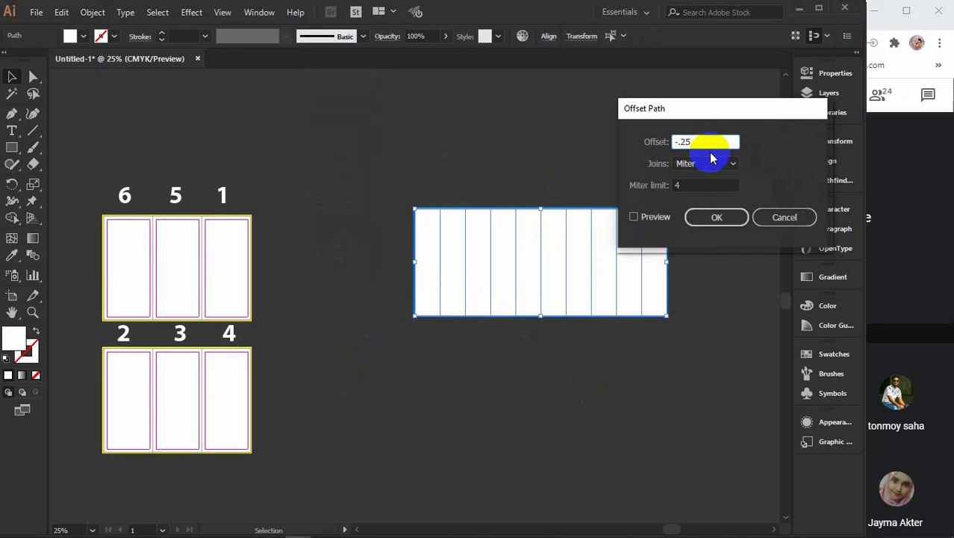
text(-.25)
click(653, 221)
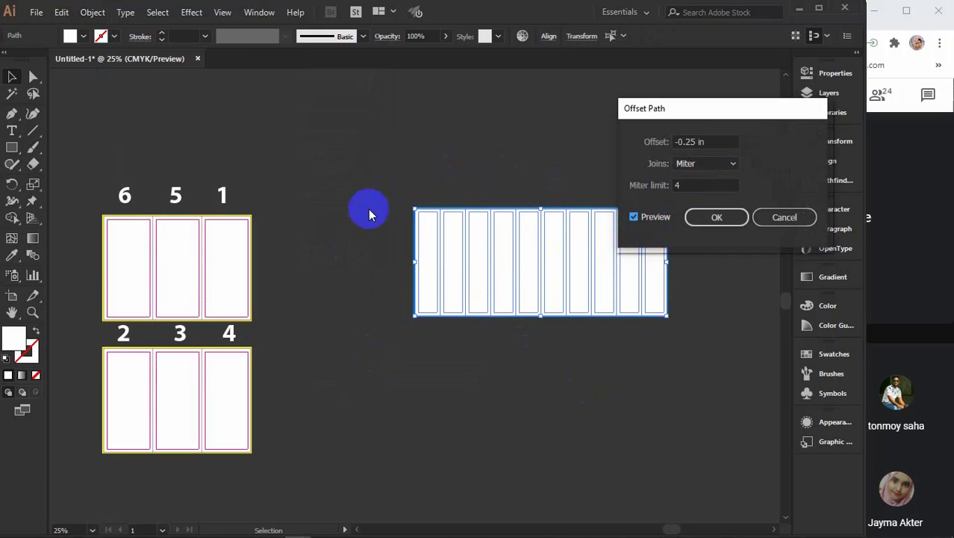
click(705, 218)
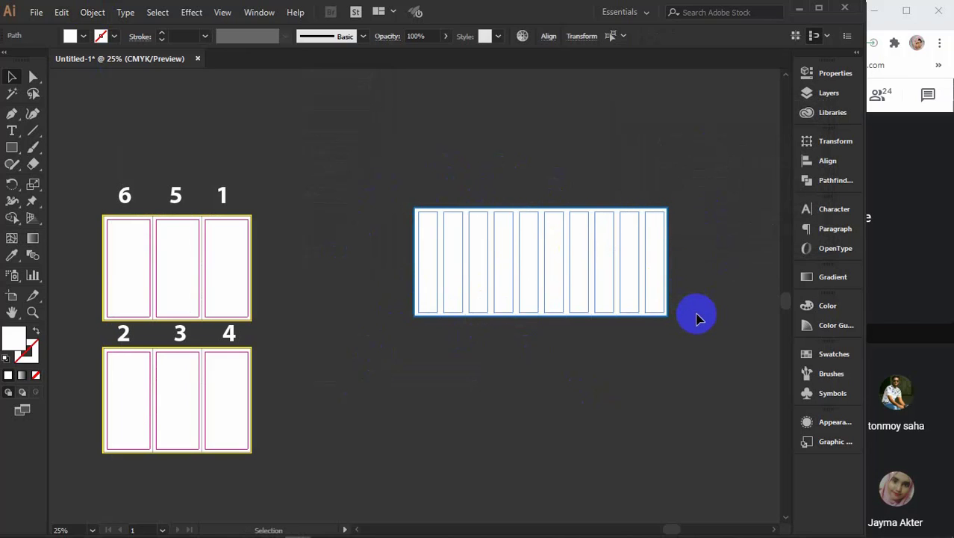
click(691, 361)
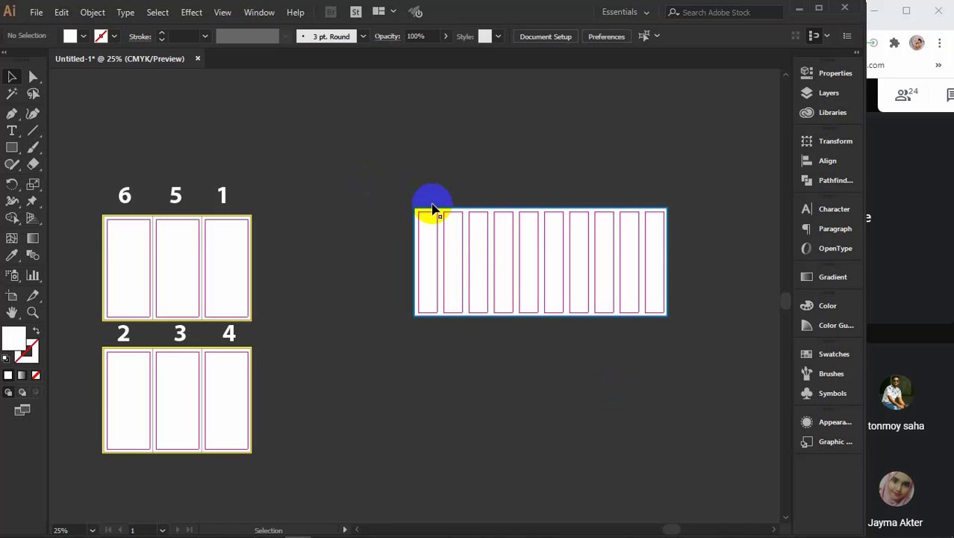
Step: Give the ten white panels a 1 pt black stroke to mark the fold lines
drag(357, 159, 693, 206)
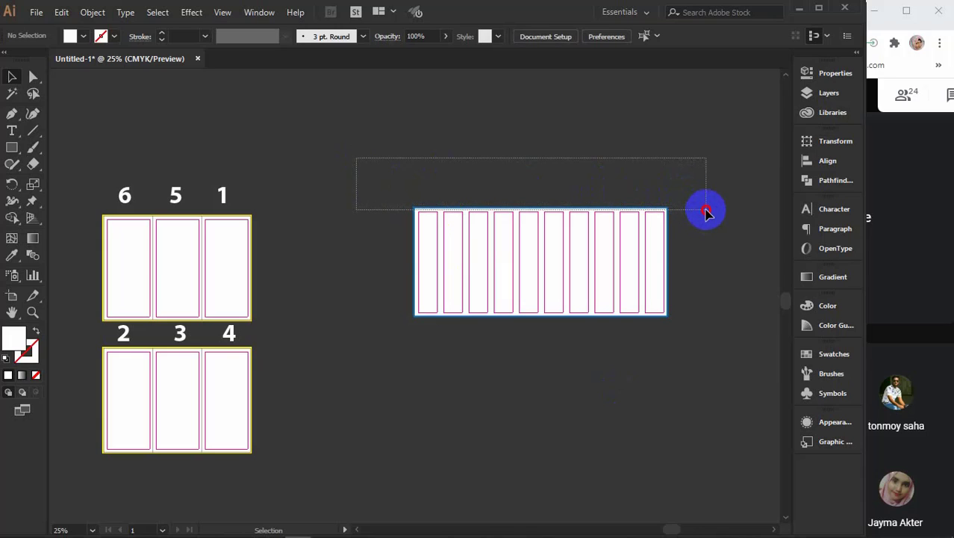
drag(707, 212, 707, 213)
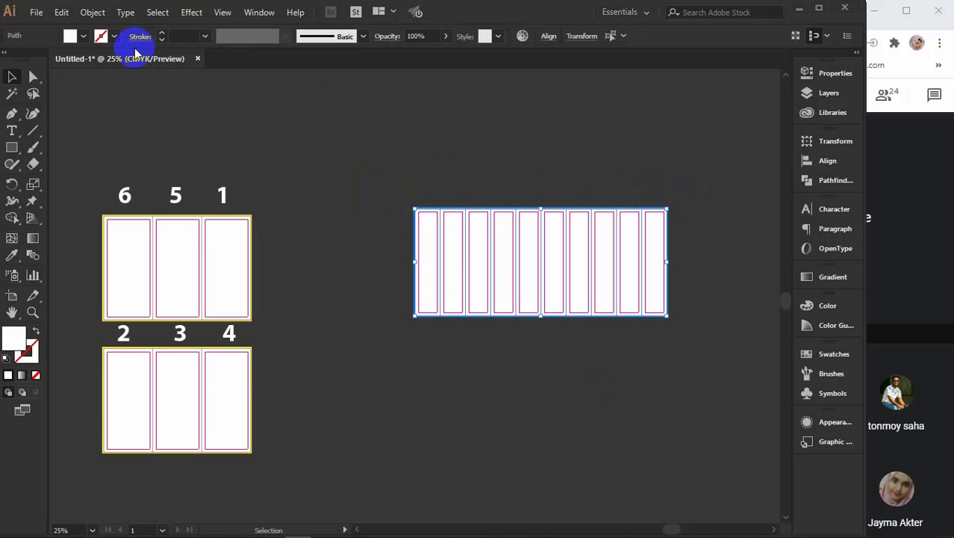
click(204, 36)
click(220, 79)
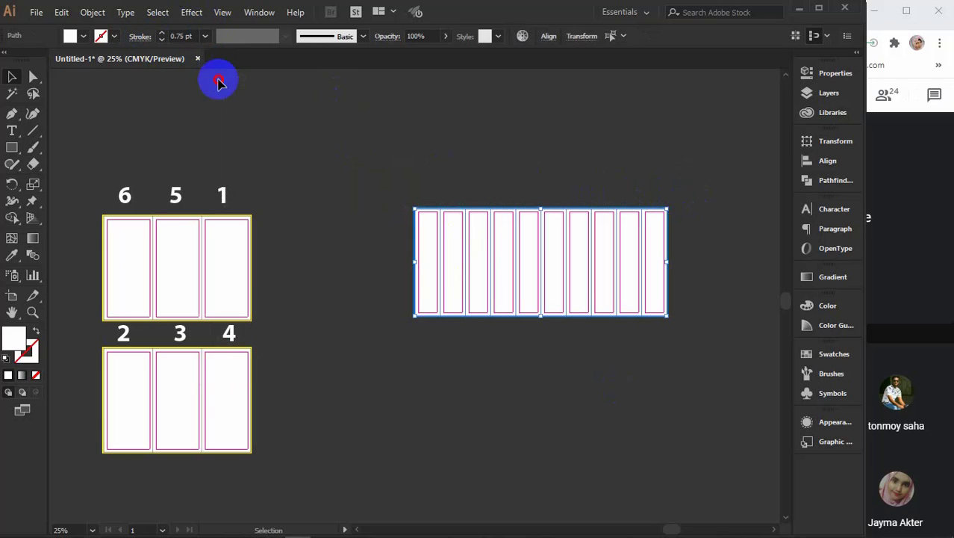
click(205, 36)
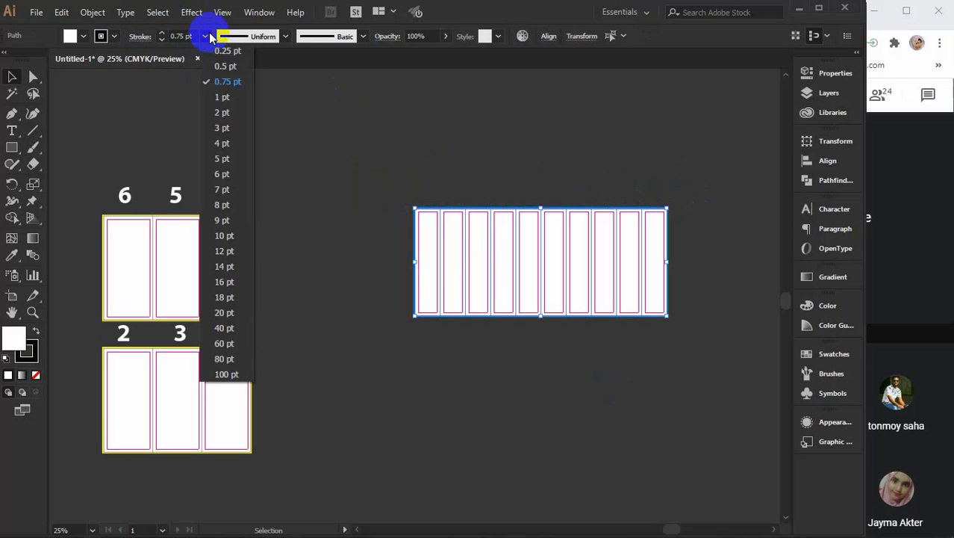
click(216, 94)
click(525, 137)
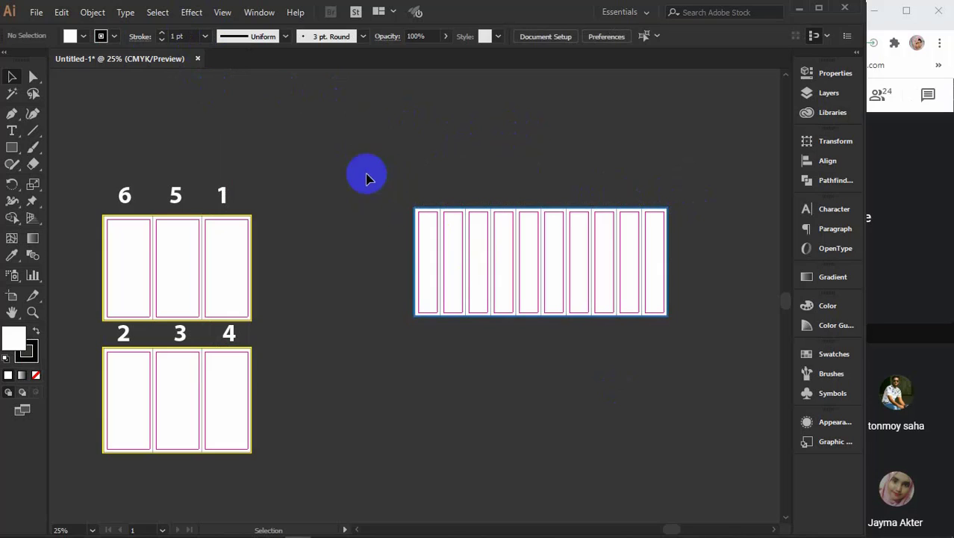
Step: Unlock all objects and duplicate the whole ten-panel layout with its guides and bleed directly below the original
drag(366, 176, 427, 91)
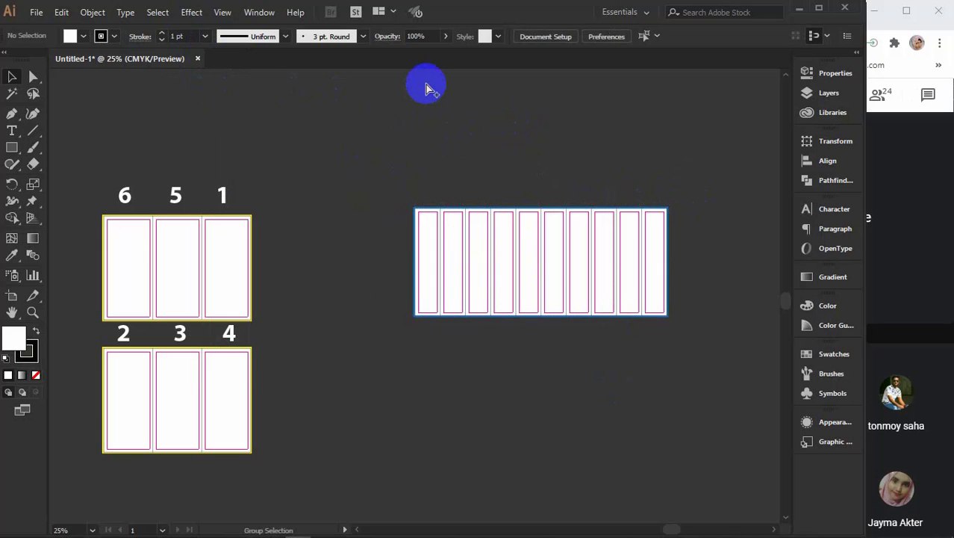
key(ctrl+alt+2)
drag(362, 125, 707, 354)
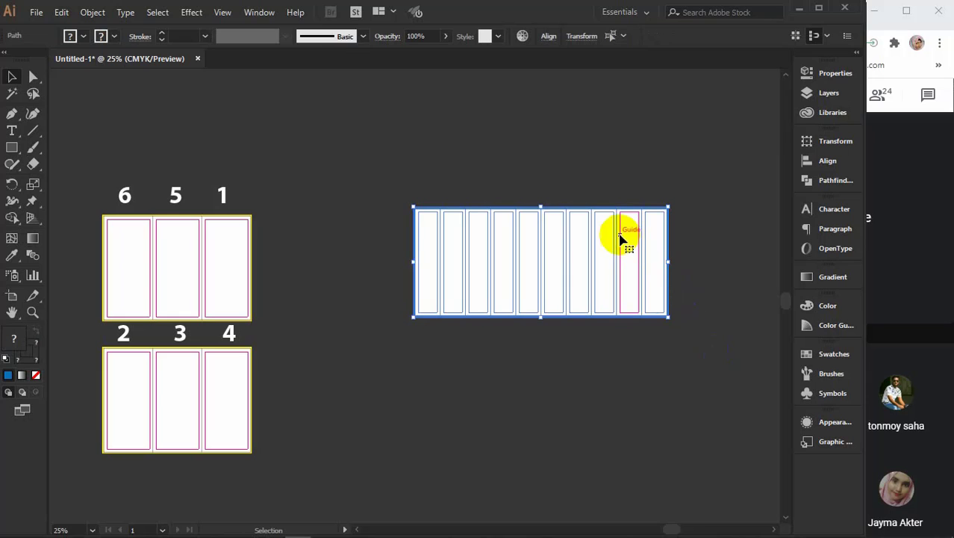
drag(609, 234, 617, 365)
click(702, 314)
scroll(694, 331, up, 2)
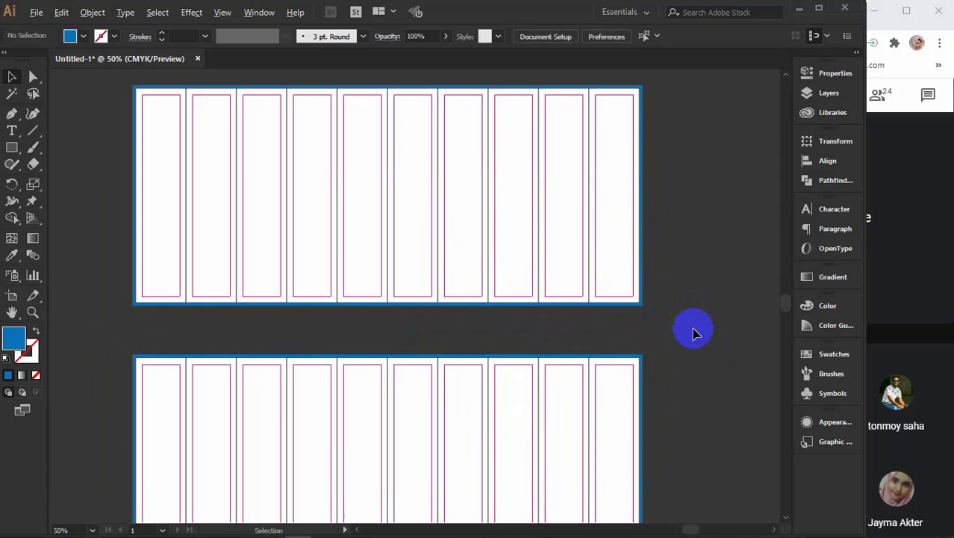
scroll(672, 232, up, 1)
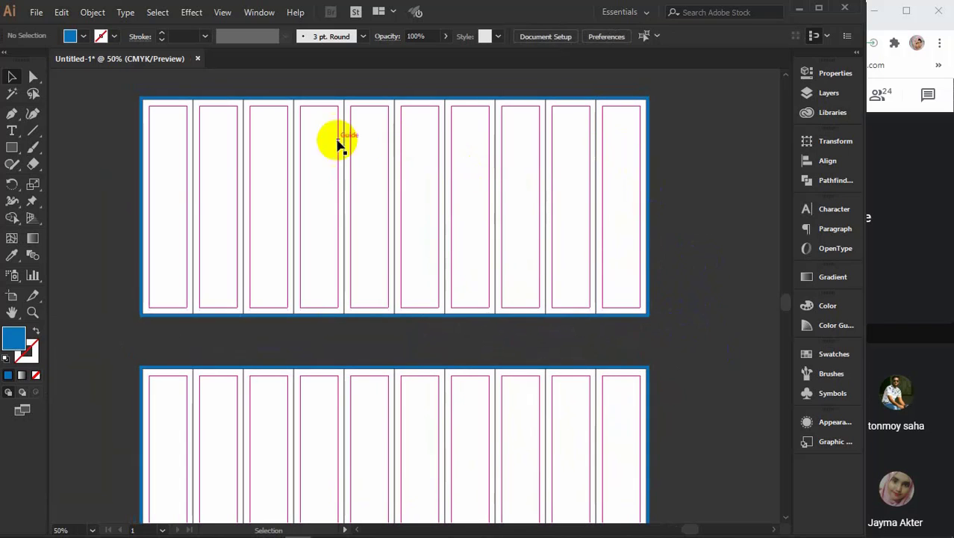
scroll(692, 220, down, 1)
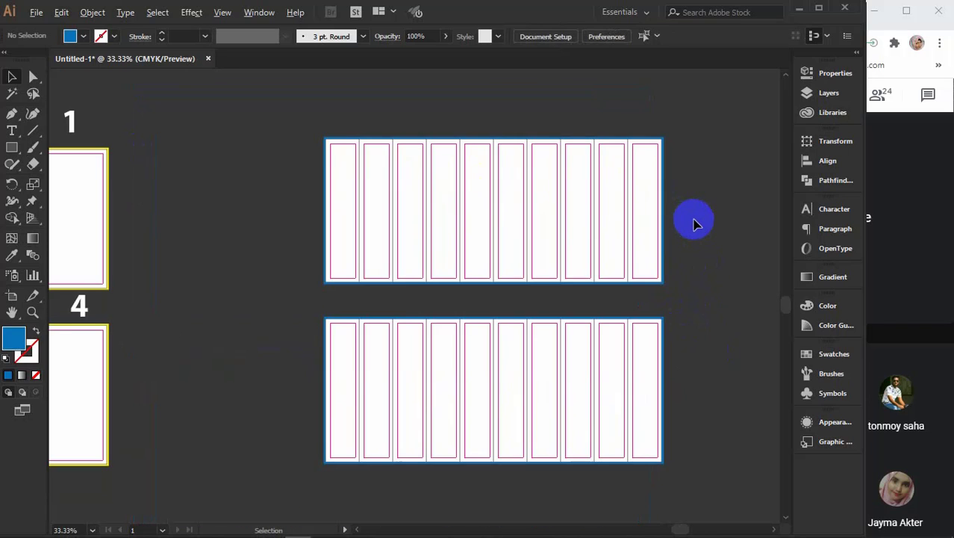
scroll(694, 222, down, 1)
drag(708, 282, 667, 298)
Step: Try placing a copy of the tri-fold's number 1 above the last panel of the upper ten-panel layout
click(183, 166)
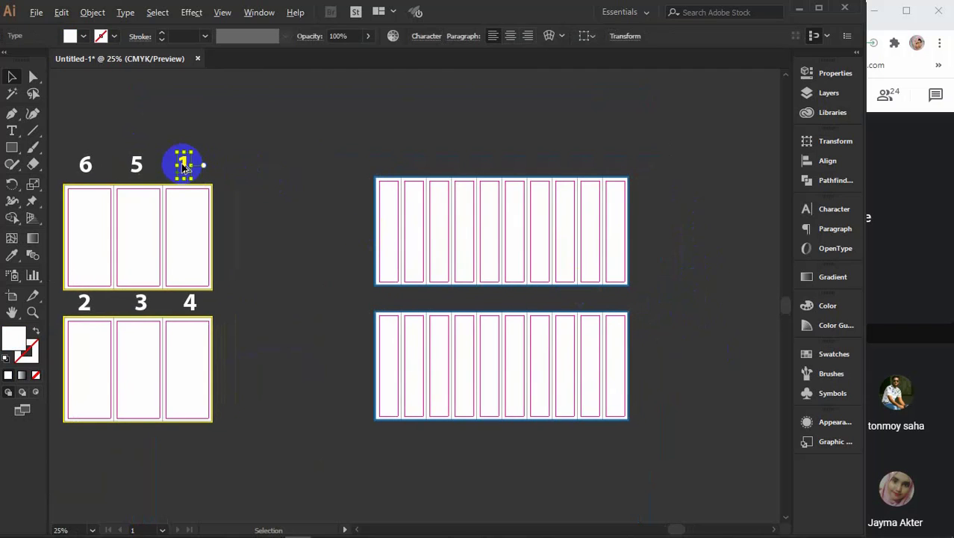
drag(183, 166, 615, 162)
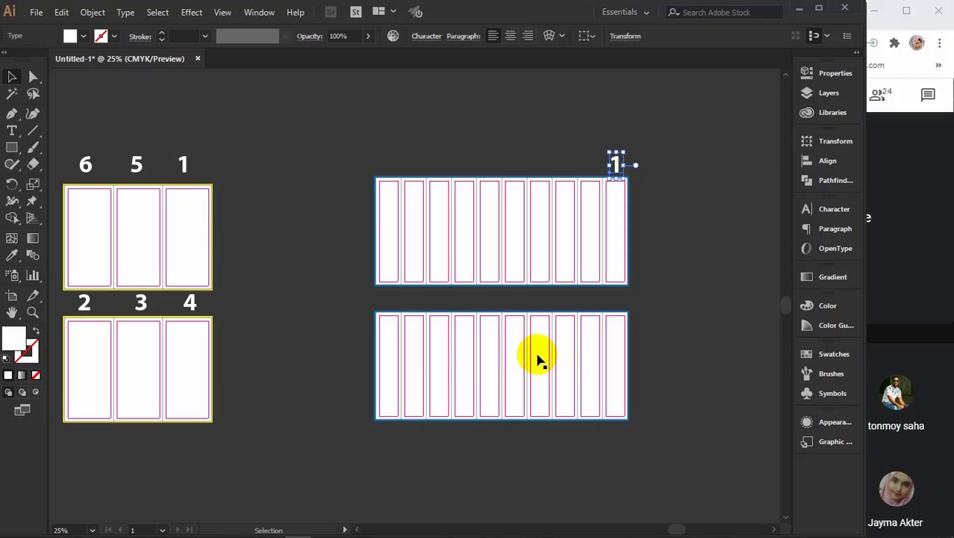
click(594, 314)
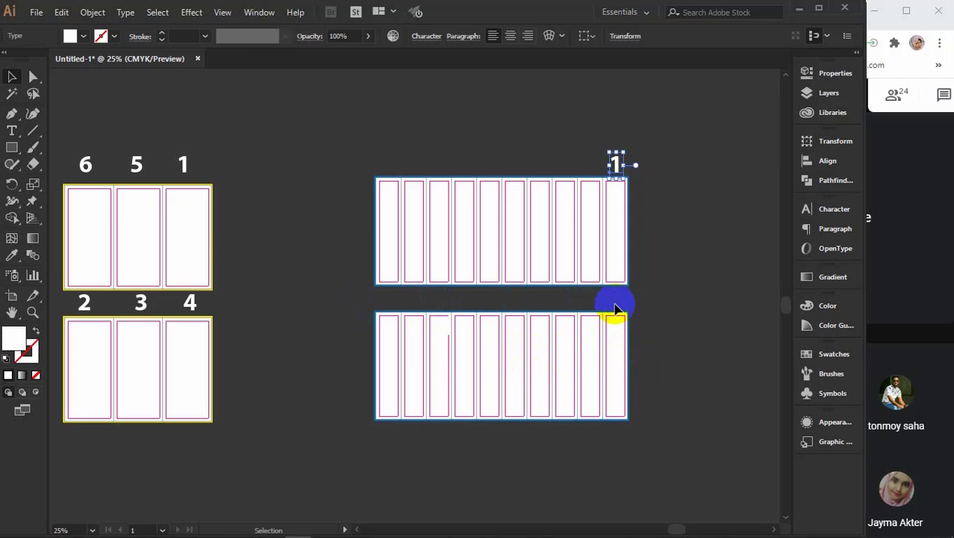
click(390, 181)
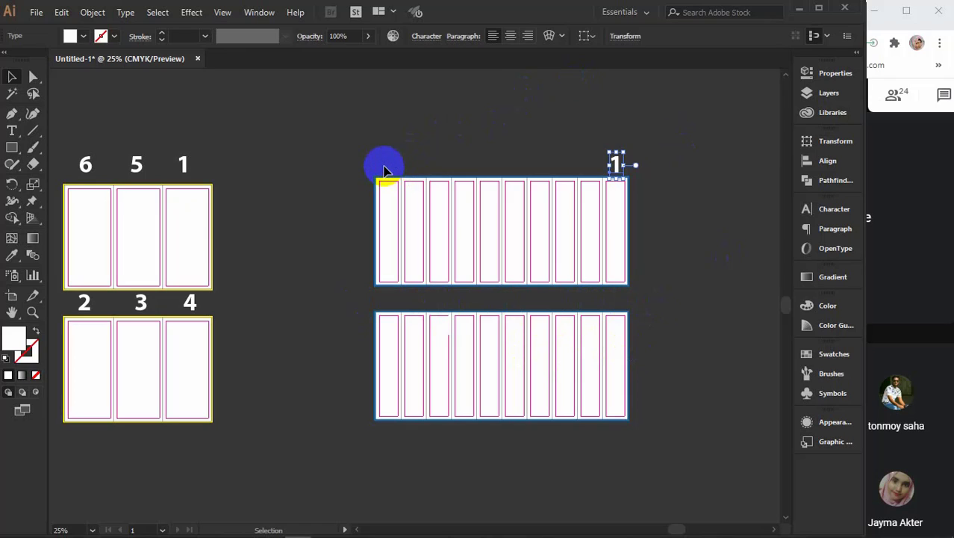
mouse_move(384, 182)
mouse_down()
mouse_move(443, 172)
mouse_move(594, 178)
mouse_move(589, 162)
mouse_up()
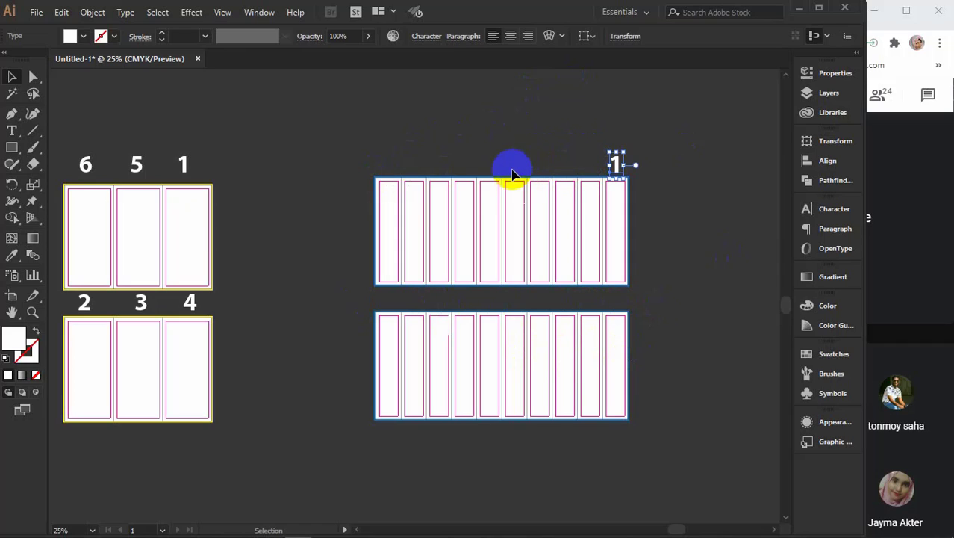
click(382, 164)
Step: Switch to Chrome, browse the round brochure template image results, and open the PSD mock-up with four rounded folding flaps
scroll(383, 164, down, 3)
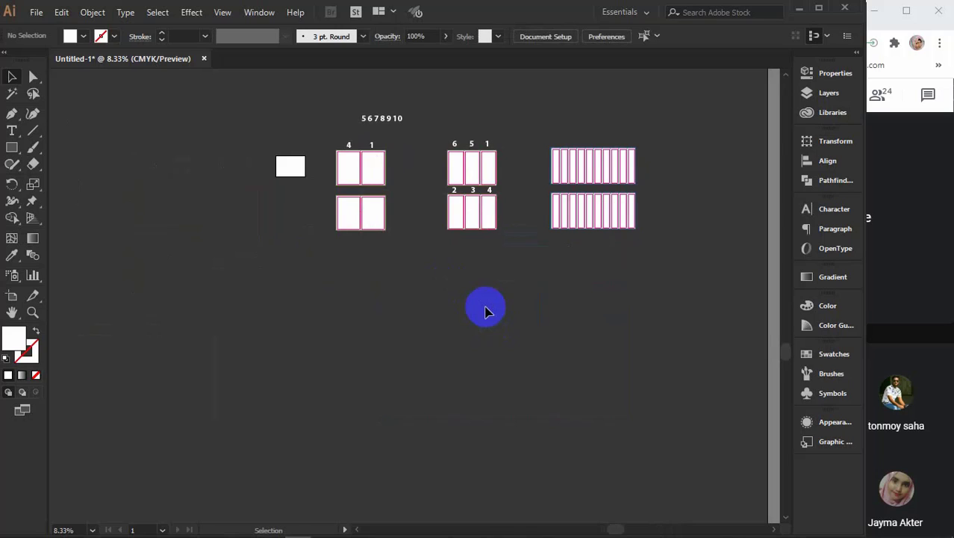
mouse_move(456, 530)
mouse_move(376, 527)
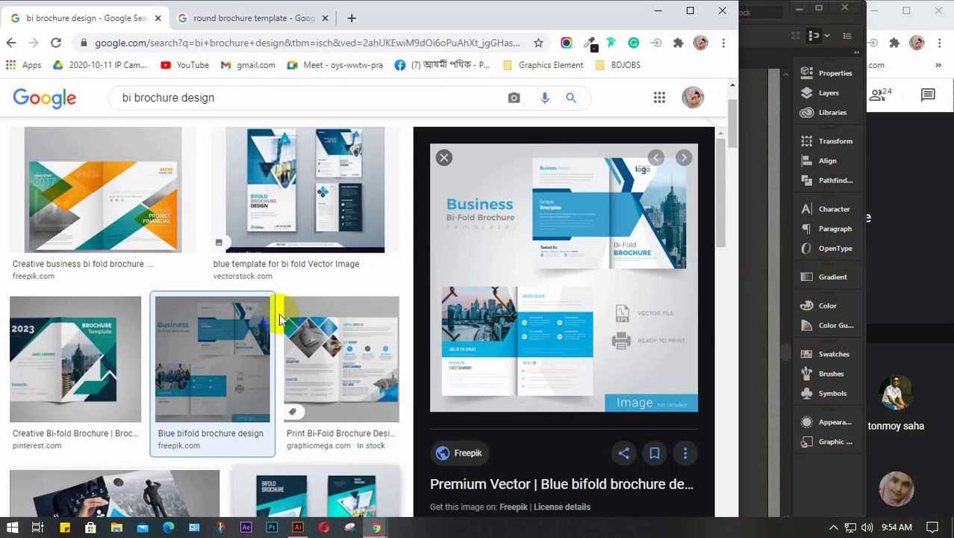
click(271, 463)
click(232, 22)
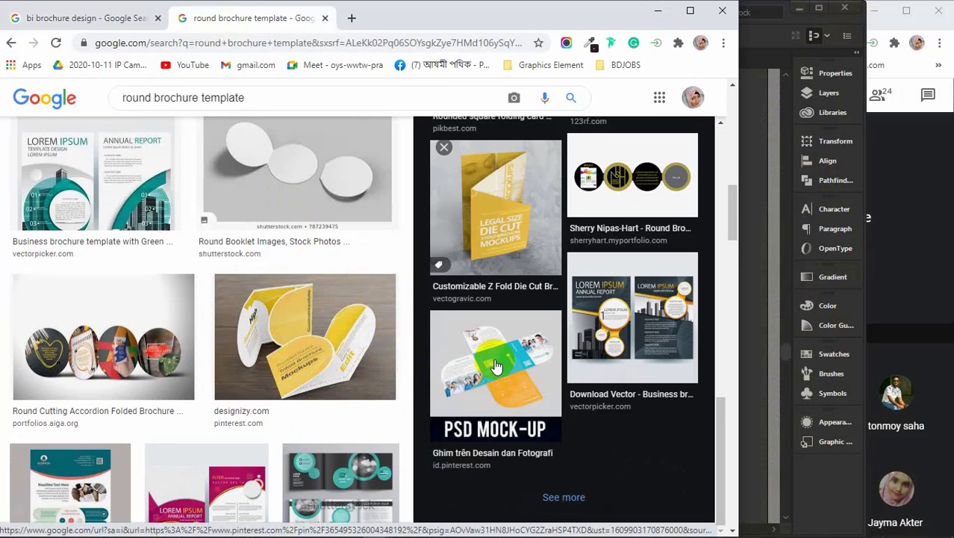
scroll(496, 366, up, 2)
scroll(496, 366, down, 2)
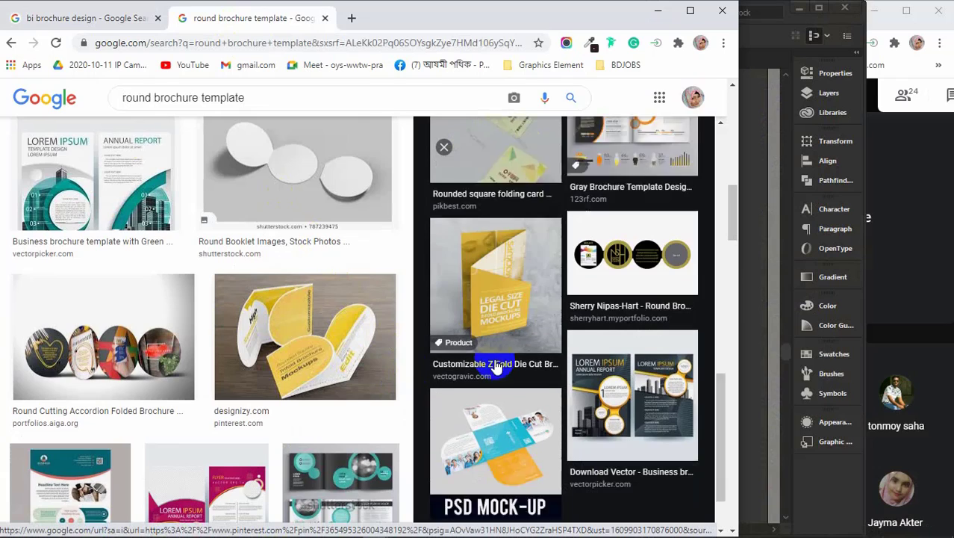
click(540, 315)
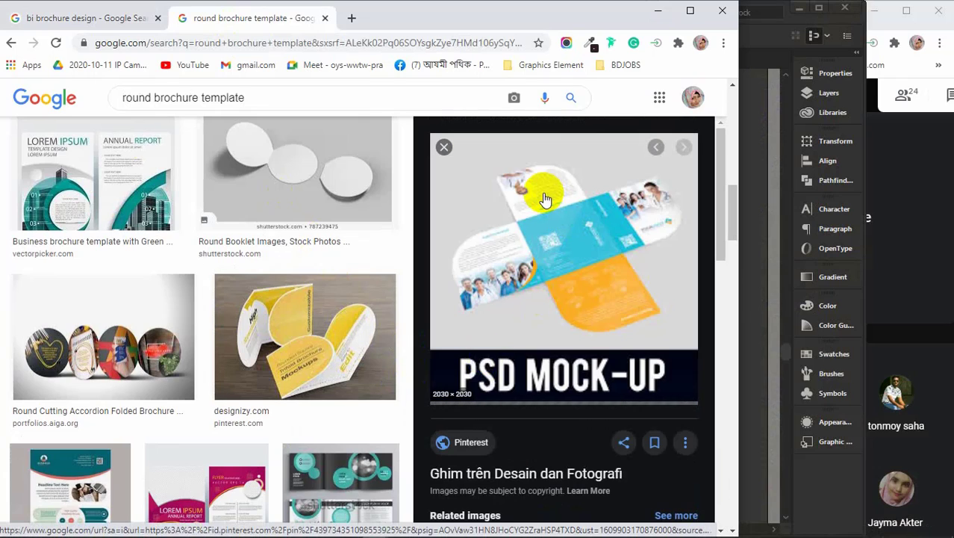
Step: Open the related Plus Brochure Mockup, copy its image, and paste it into the Illustrator document
scroll(544, 199, down, 4)
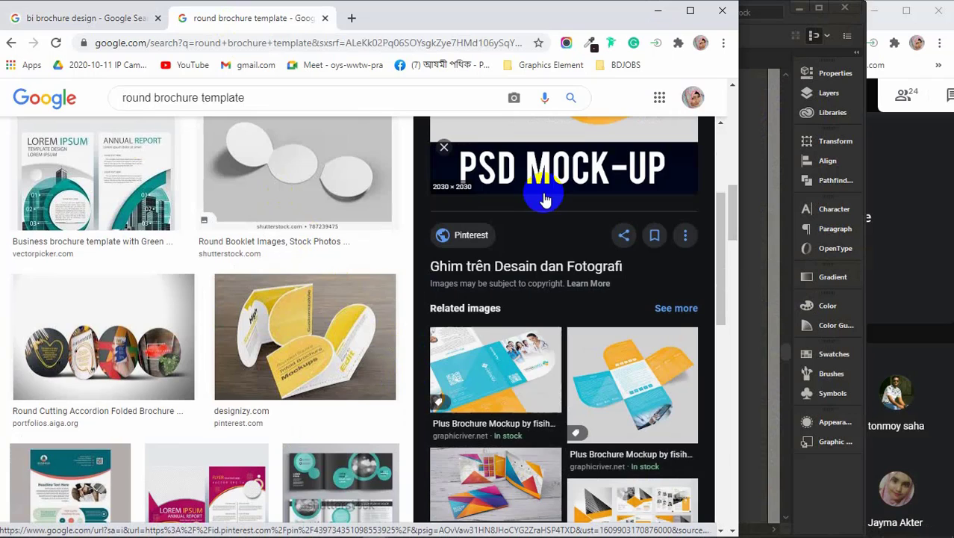
click(624, 385)
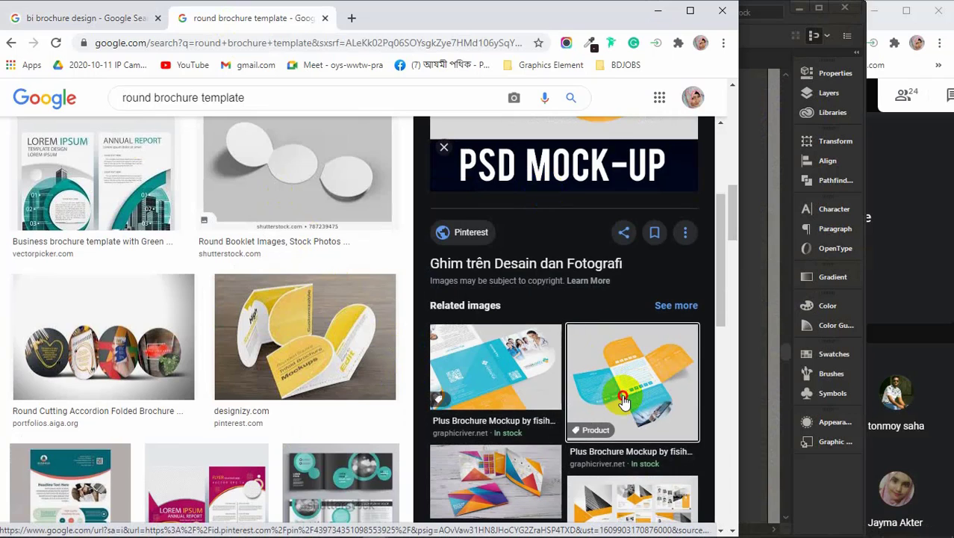
right_click(536, 202)
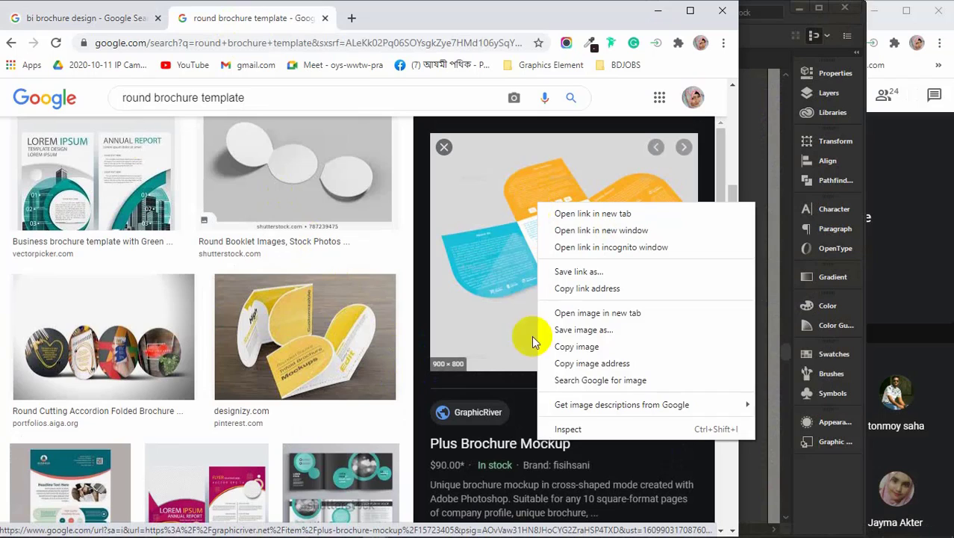
click(556, 347)
click(757, 123)
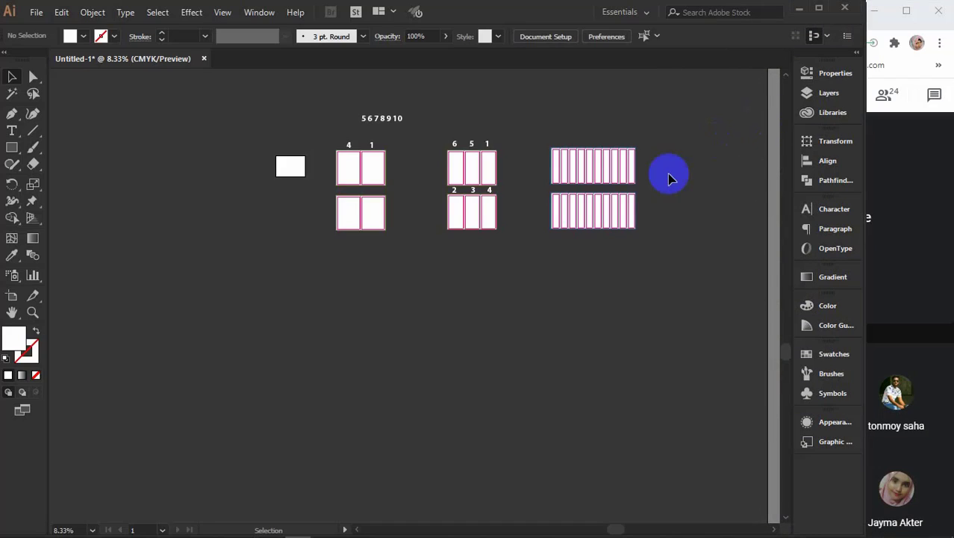
key(ctrl+v)
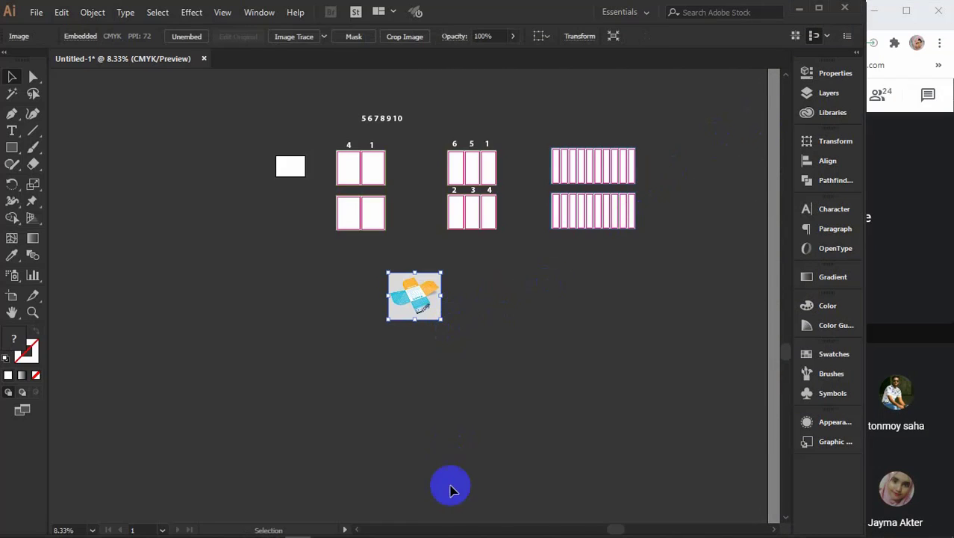
Step: Copy the black free round style brochure image from the Chrome results and place it in Illustrator just right of the Plus brochure picture
mouse_move(377, 529)
click(267, 463)
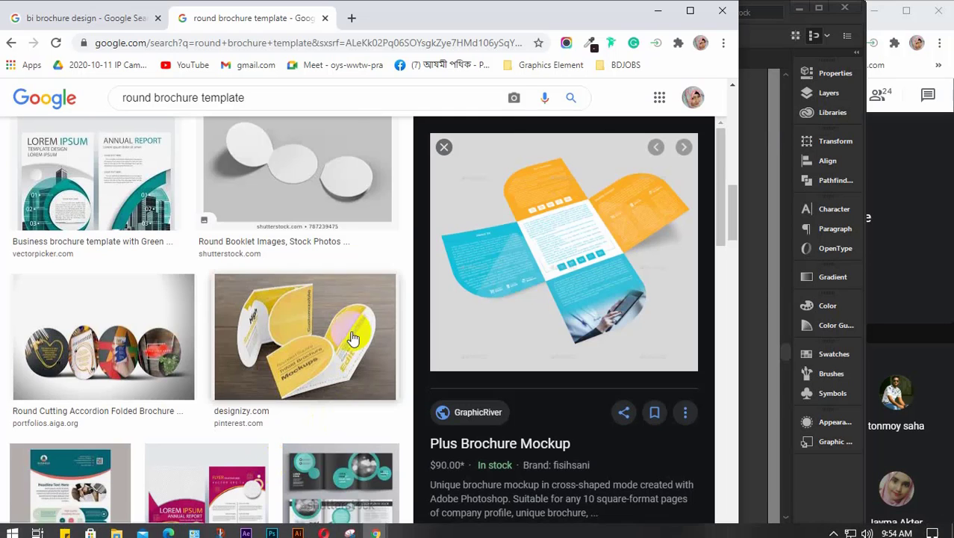
scroll(266, 357, up, 5)
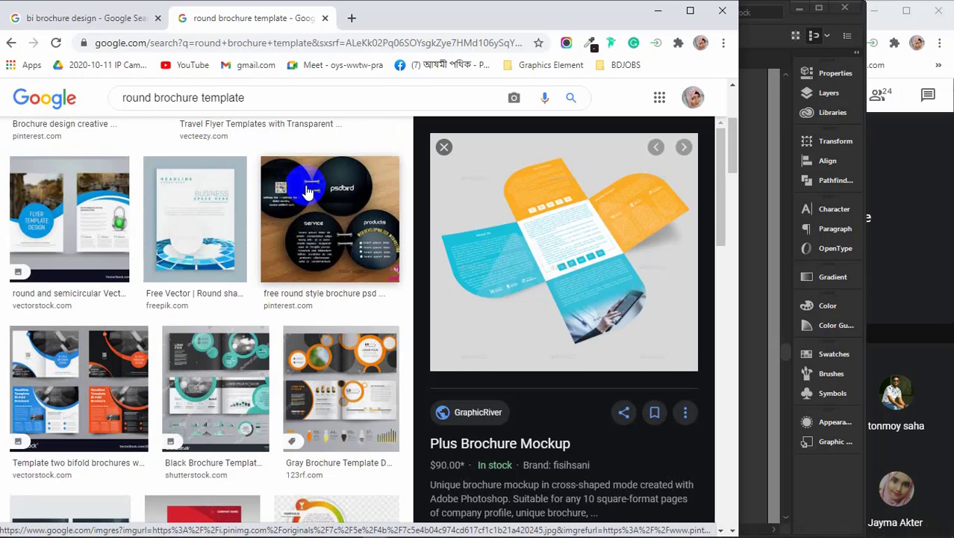
click(307, 192)
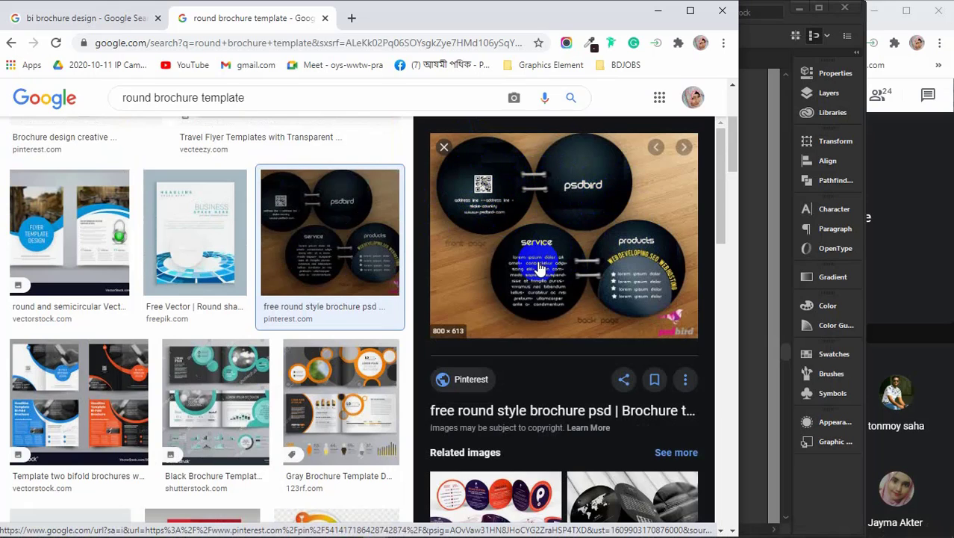
right_click(512, 182)
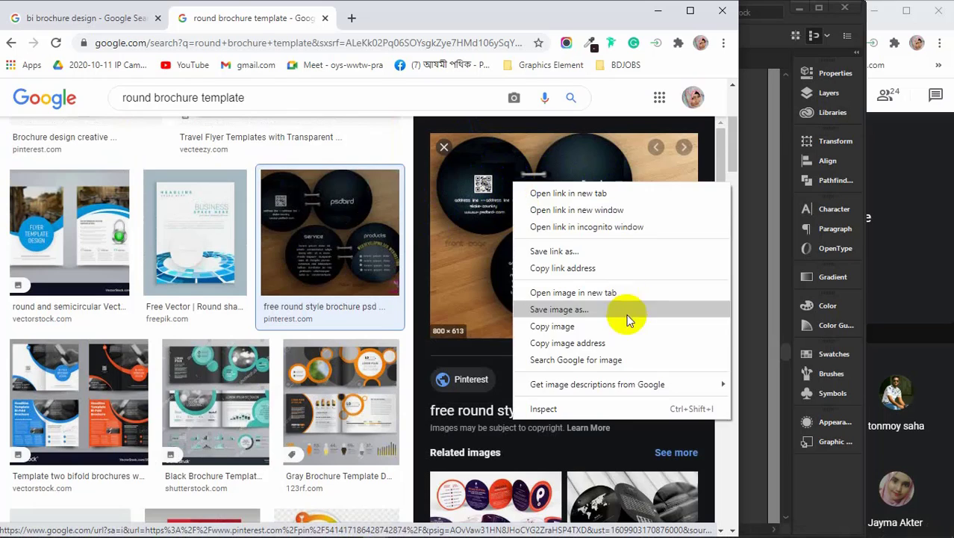
click(561, 327)
click(748, 428)
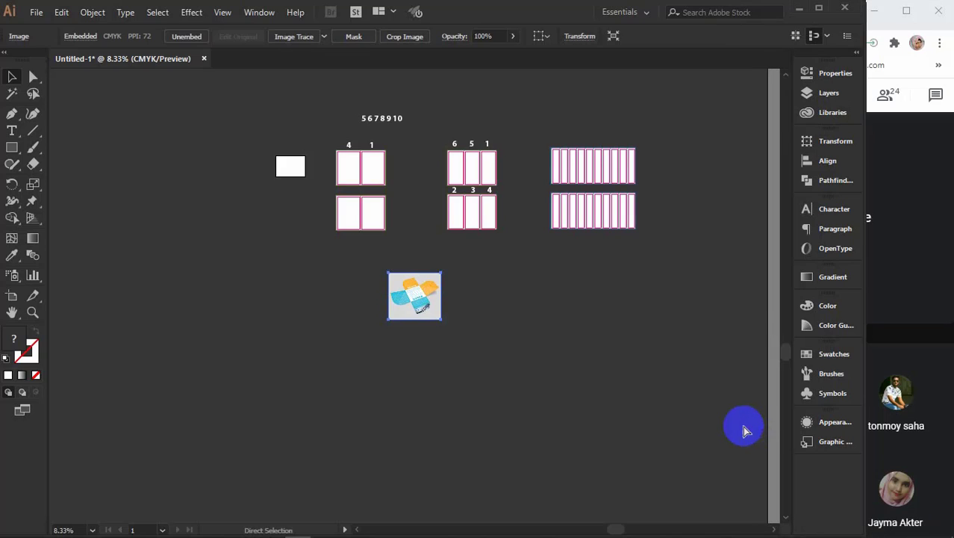
key(ctrl+v)
drag(415, 297, 469, 294)
Step: Copy the related 14 Creative Brochures image from Chrome and place it in Illustrator right of the black round brochure picture
mouse_move(379, 520)
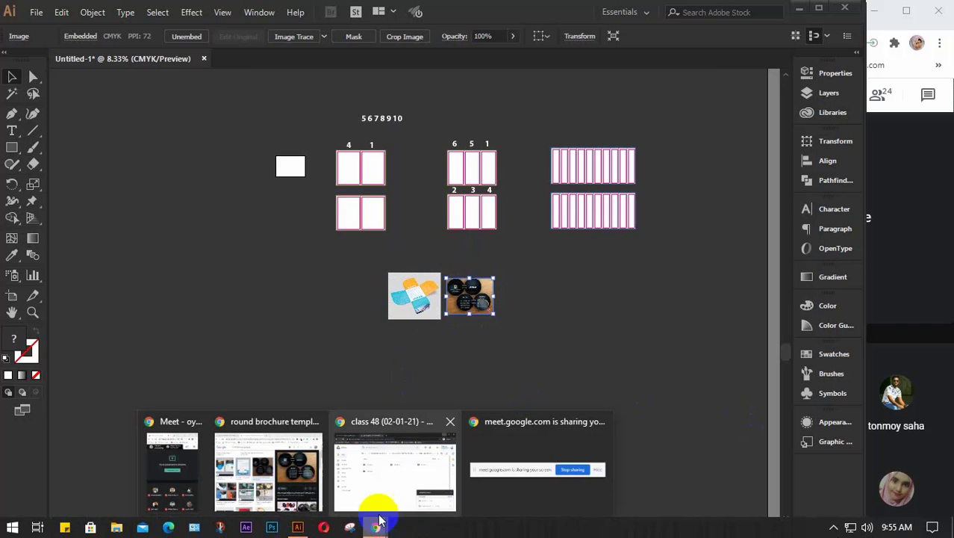
click(272, 470)
scroll(632, 336, down, 3)
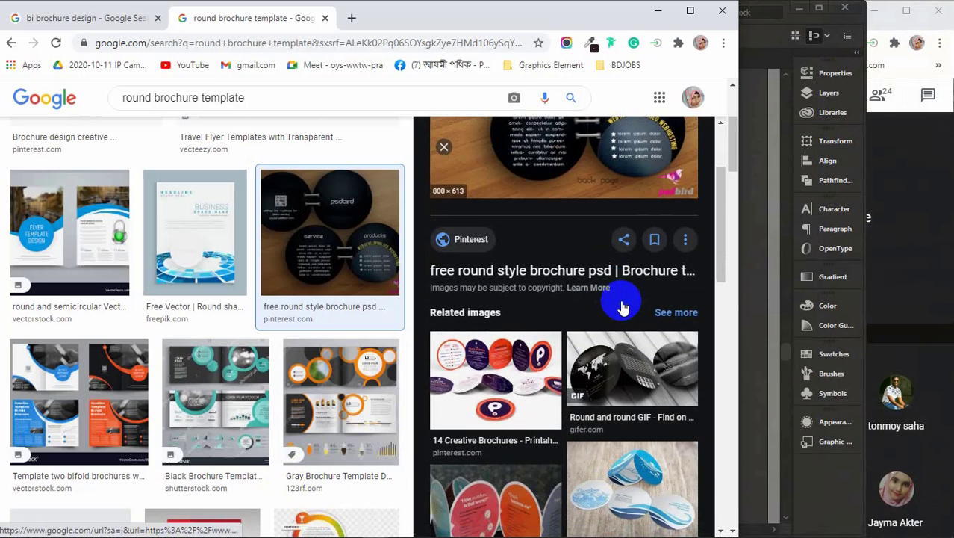
click(480, 386)
right_click(486, 172)
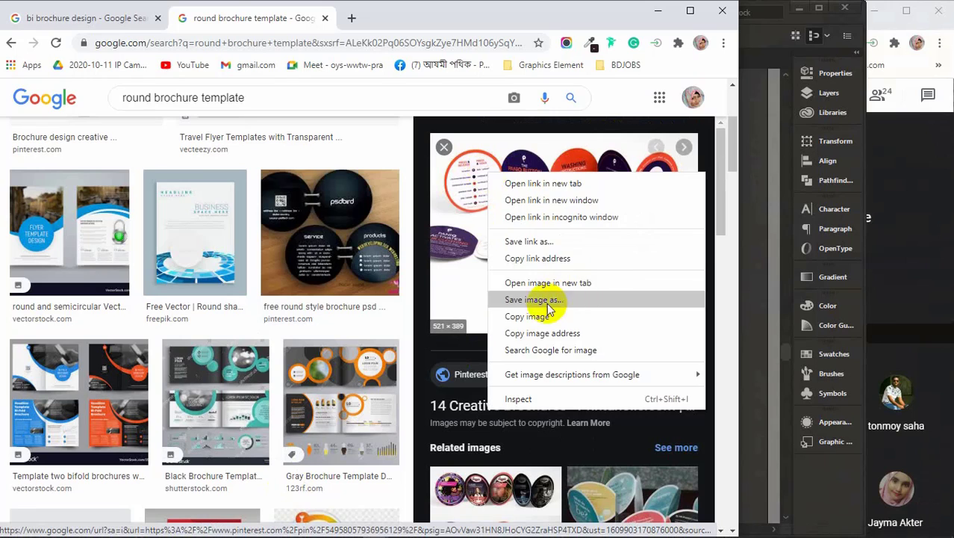
click(527, 316)
click(754, 302)
key(ctrl+v)
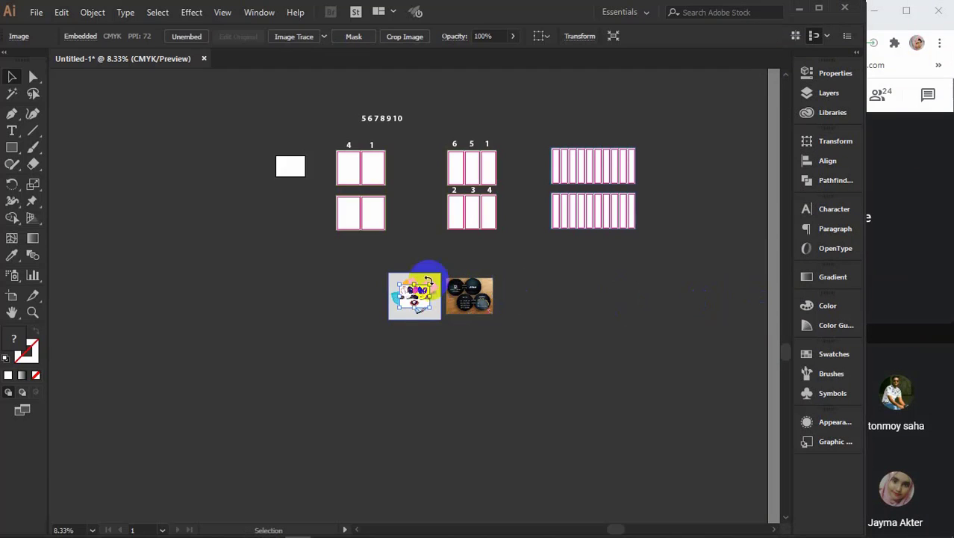
drag(415, 300, 521, 319)
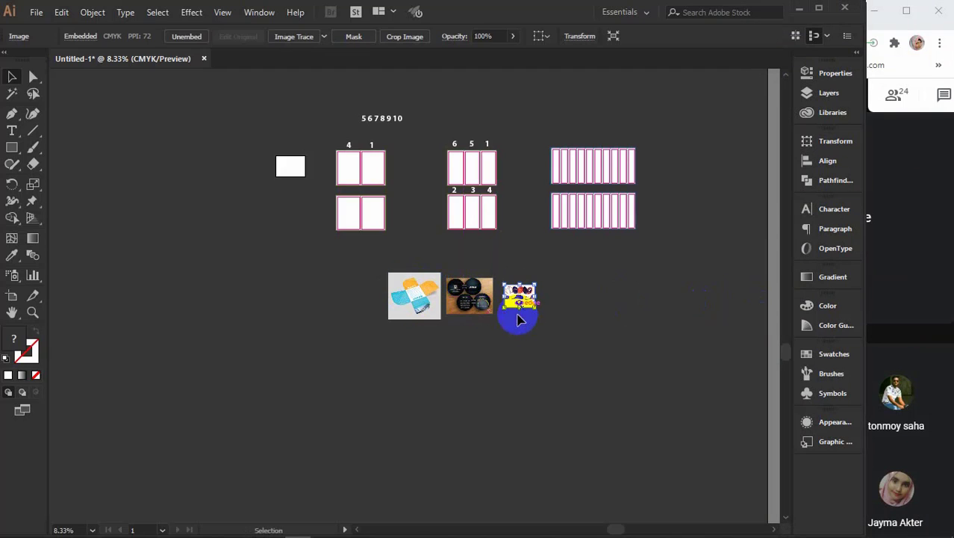
Step: Copy the yellow rounded square trifold mockup from the Chrome results and place it in Illustrator left of the other reference pictures
mouse_move(375, 528)
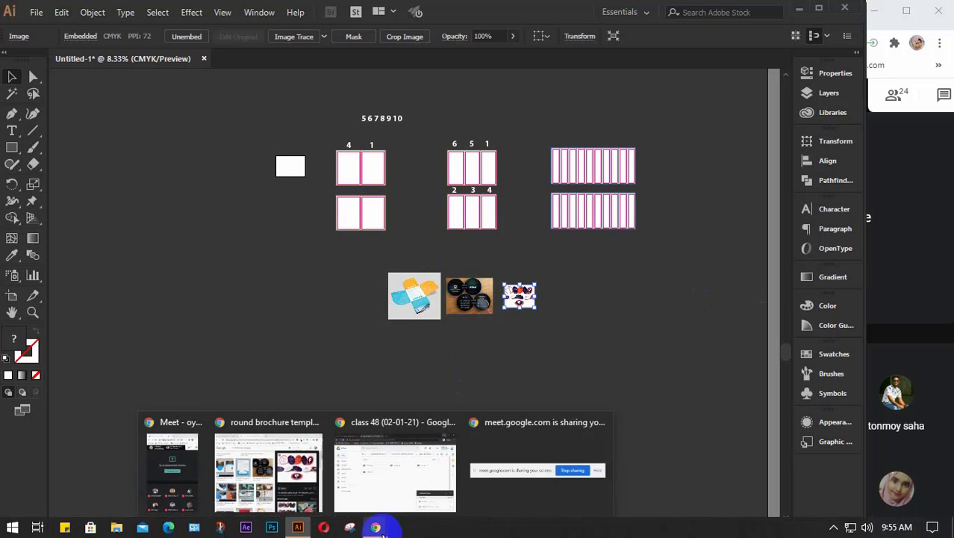
click(273, 467)
scroll(286, 328, down, 5)
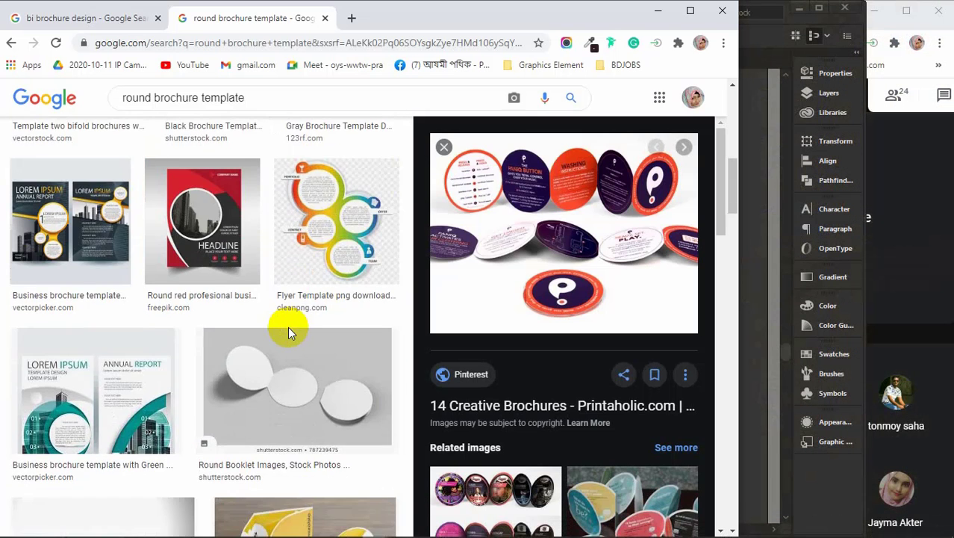
scroll(284, 325, down, 6)
scroll(280, 320, up, 3)
click(277, 292)
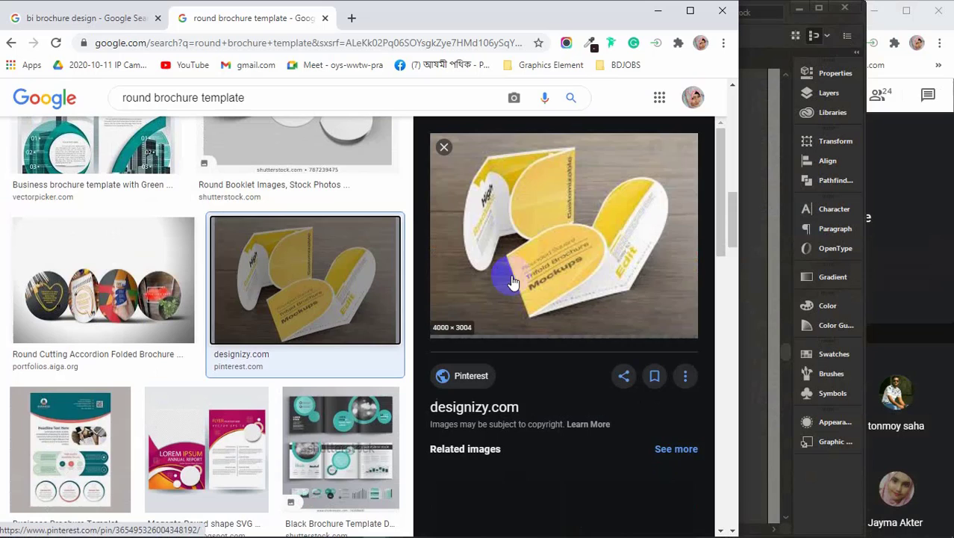
right_click(549, 214)
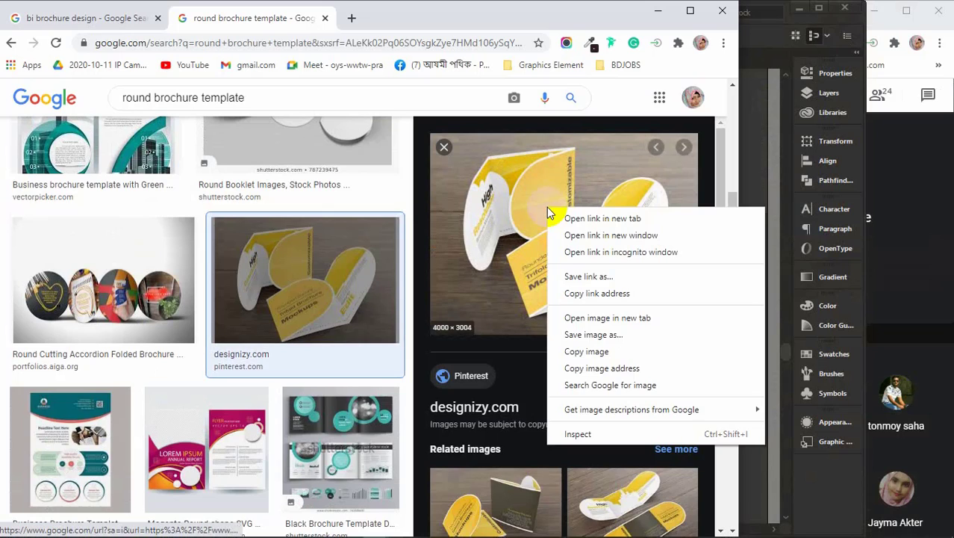
click(598, 357)
click(751, 201)
key(ctrl+v)
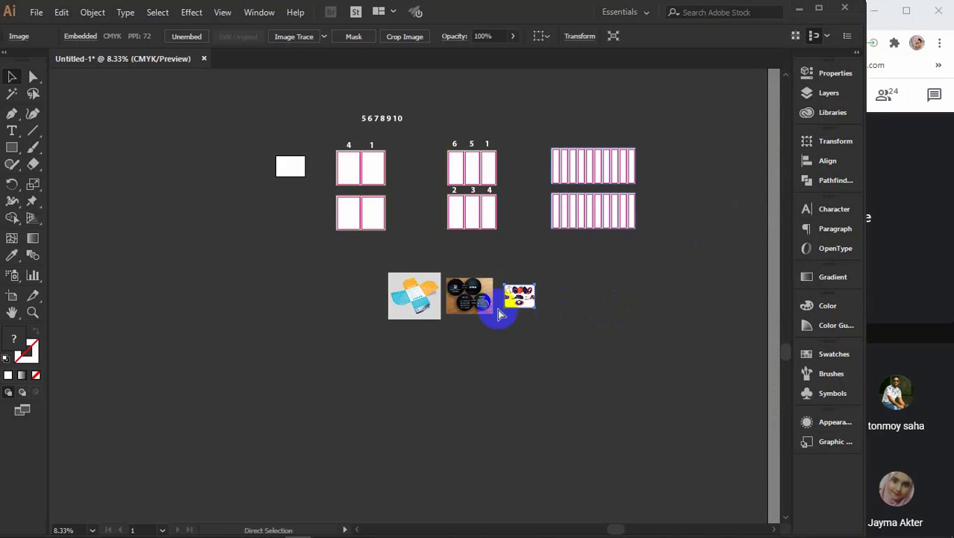
drag(421, 299, 232, 295)
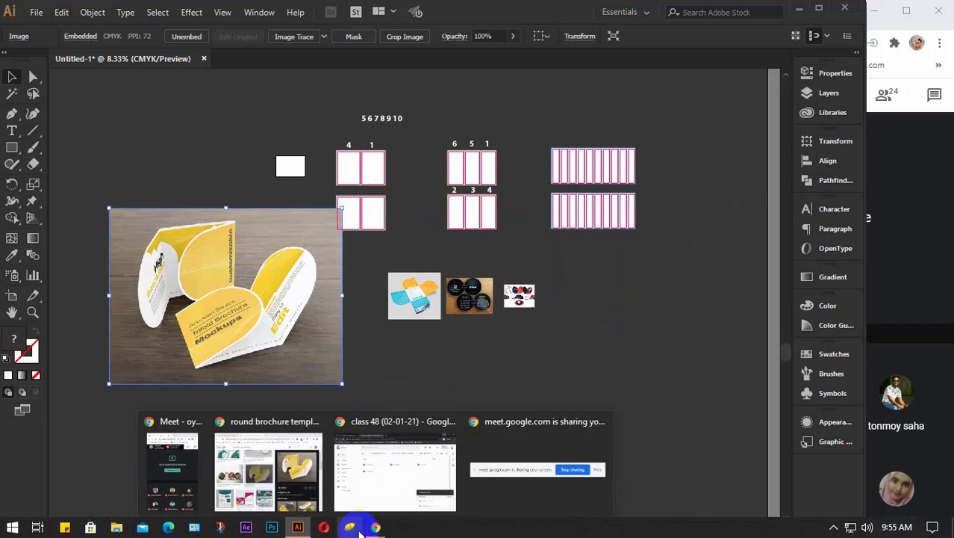
Step: Return to Chrome and look through the remaining round brochure template results and related images for more die-cut examples
mouse_move(375, 528)
click(278, 471)
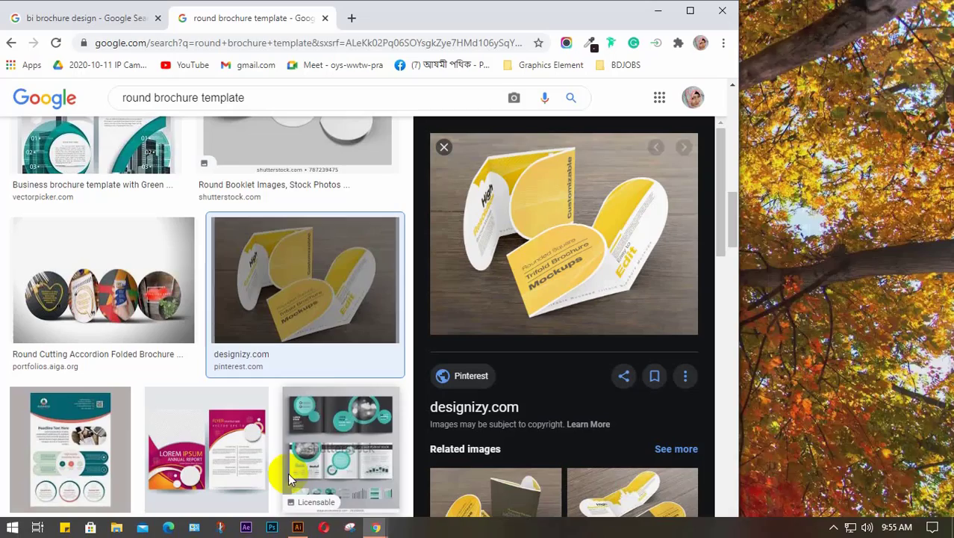
scroll(314, 265, down, 5)
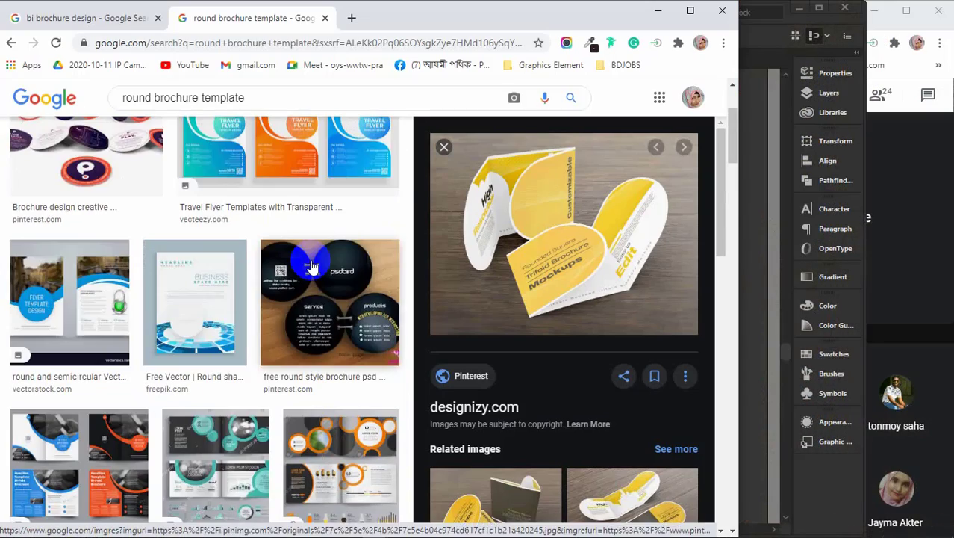
scroll(312, 267, up, 4)
scroll(312, 267, down, 10)
scroll(313, 267, down, 10)
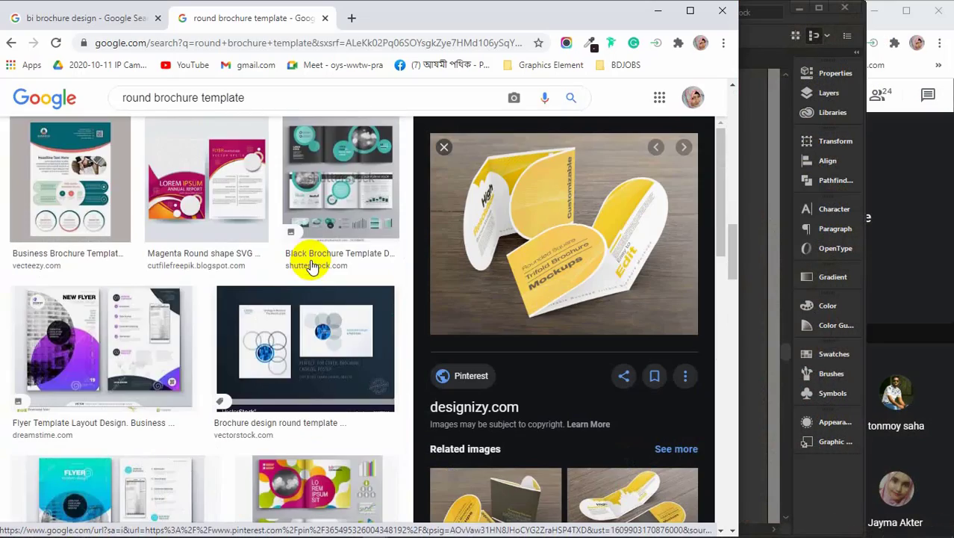
scroll(312, 267, down, 10)
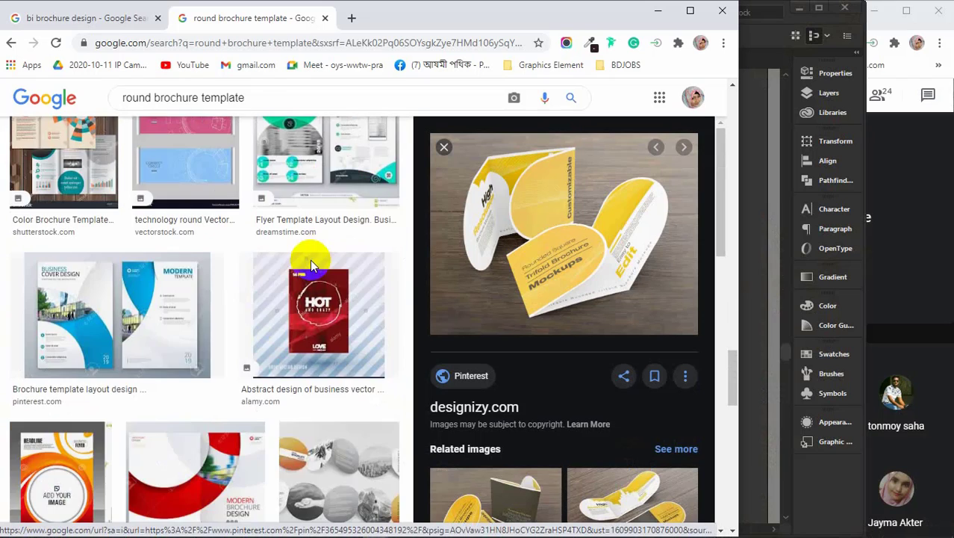
scroll(313, 267, down, 3)
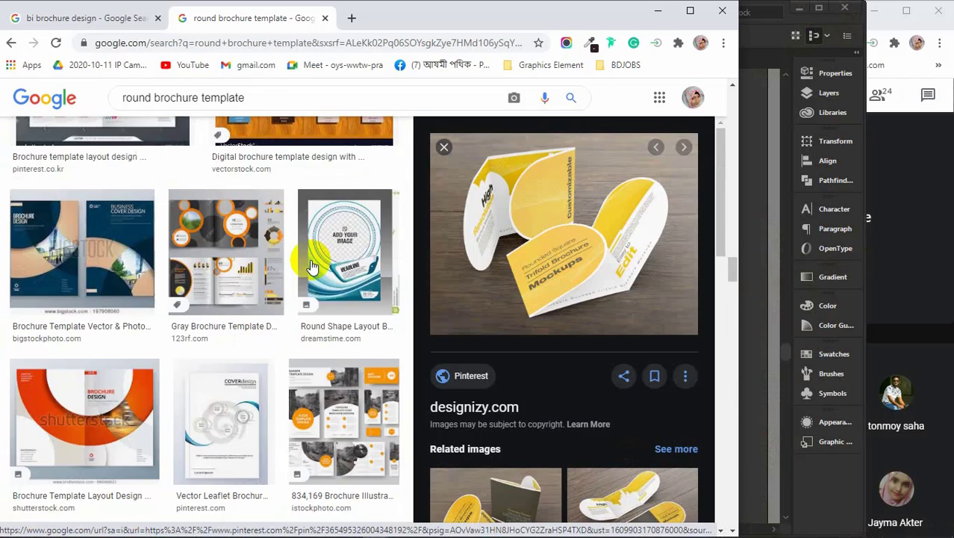
scroll(312, 267, up, 8)
scroll(312, 267, down, 8)
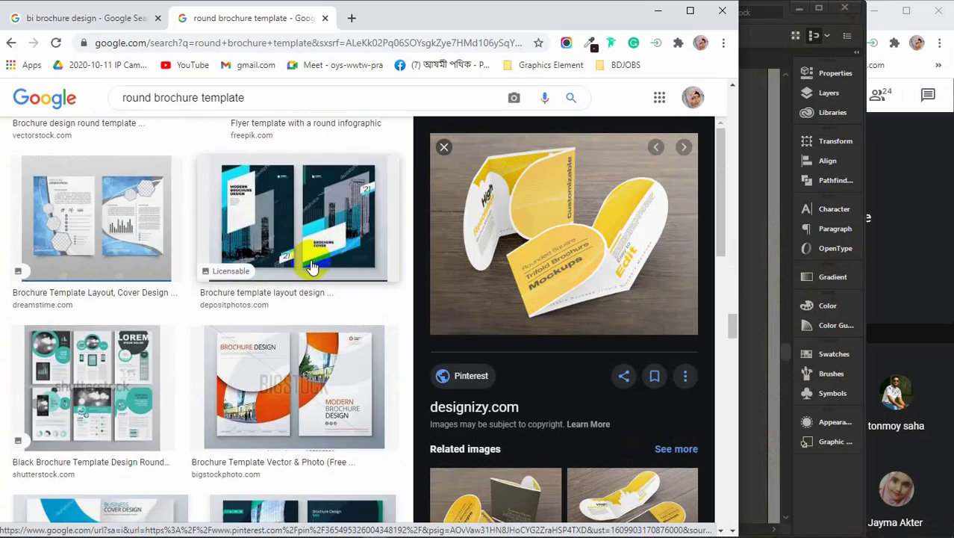
scroll(313, 266, down, 12)
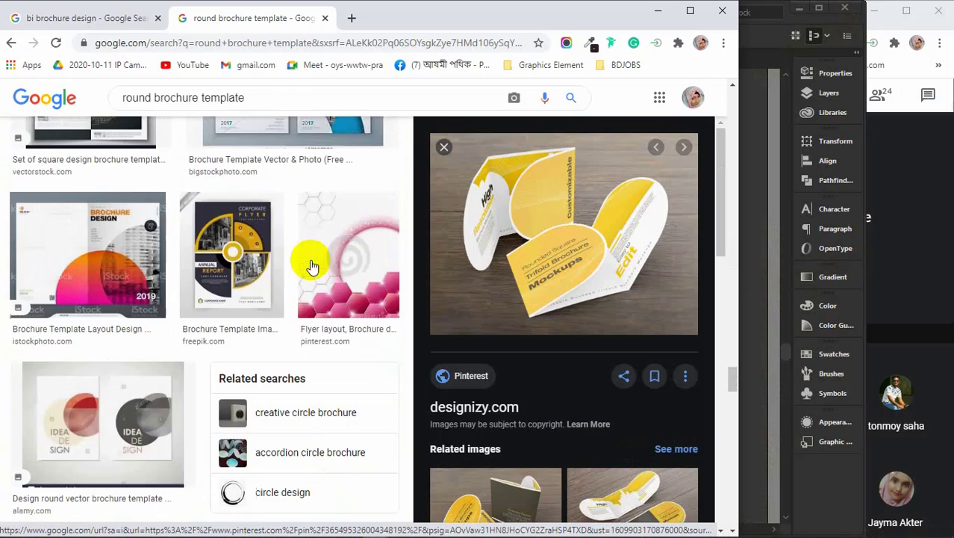
scroll(312, 266, down, 12)
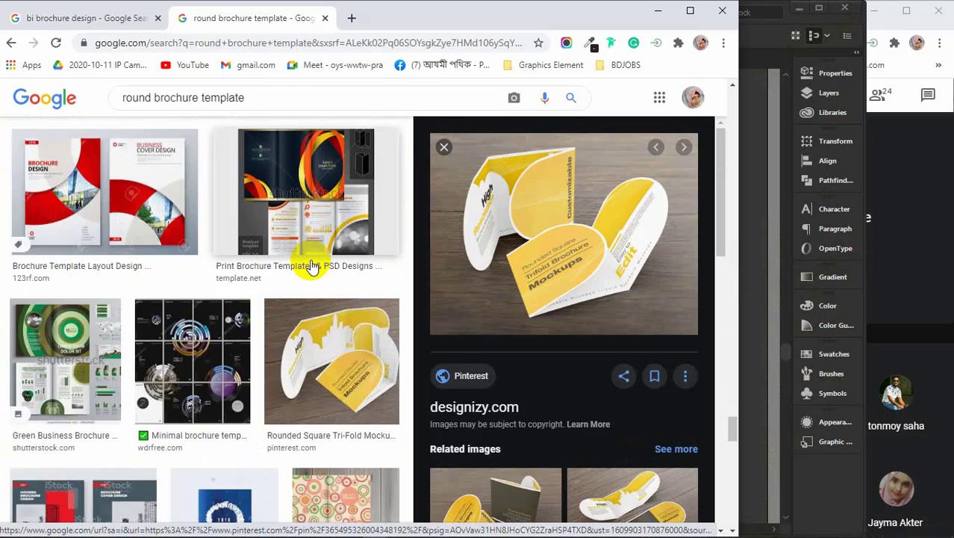
scroll(608, 312, down, 12)
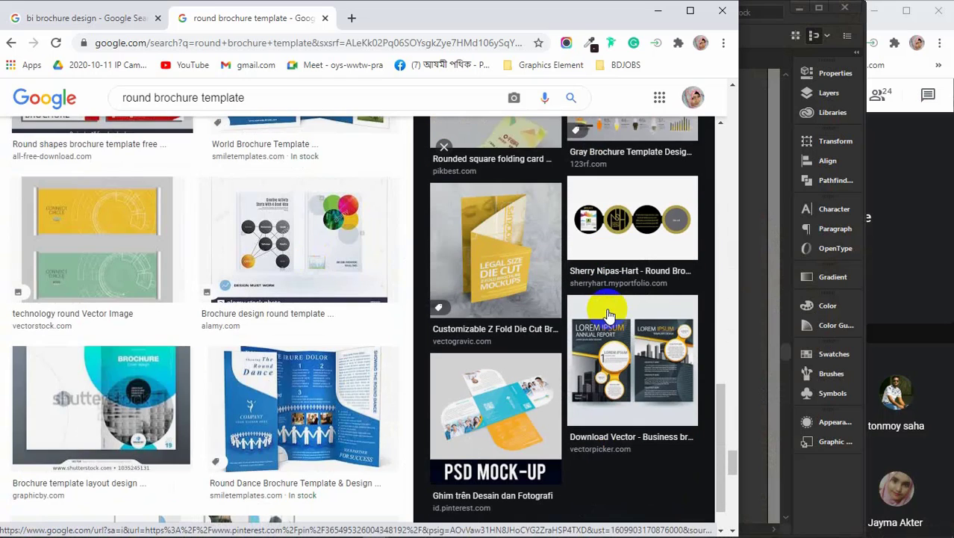
Step: View the Customizable Z Fold Die Cut brochure mockup, examine its related images, and return to the bi brochure design search
click(519, 275)
scroll(639, 288, down, 3)
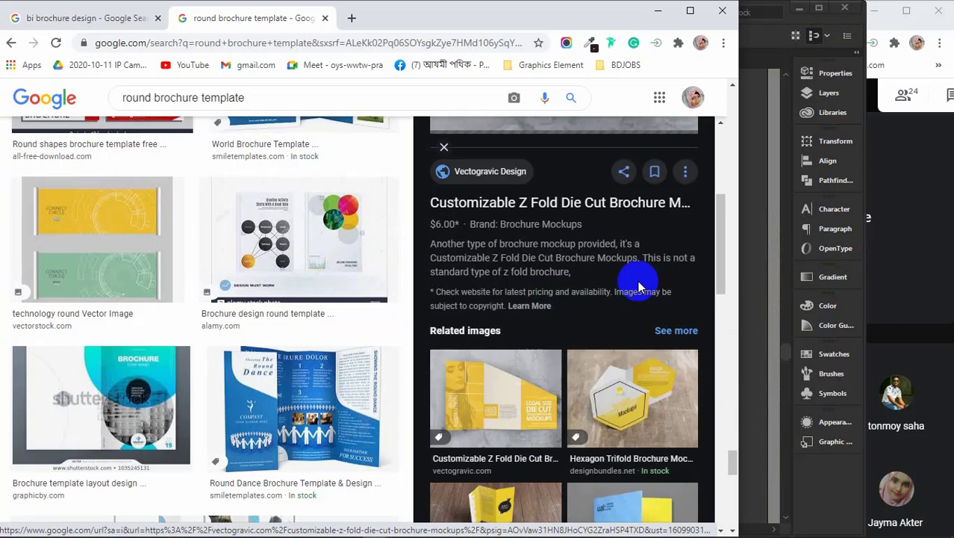
scroll(639, 287, down, 4)
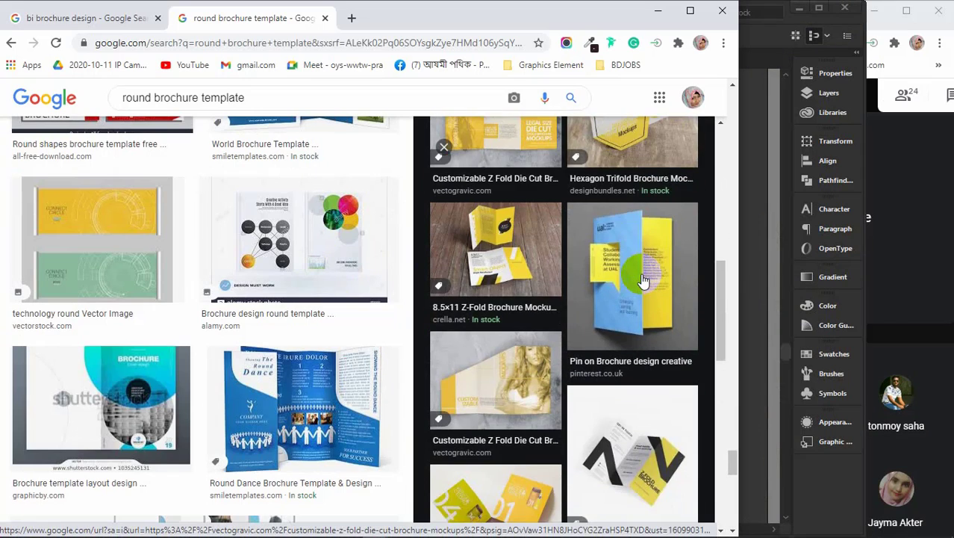
scroll(643, 281, down, 5)
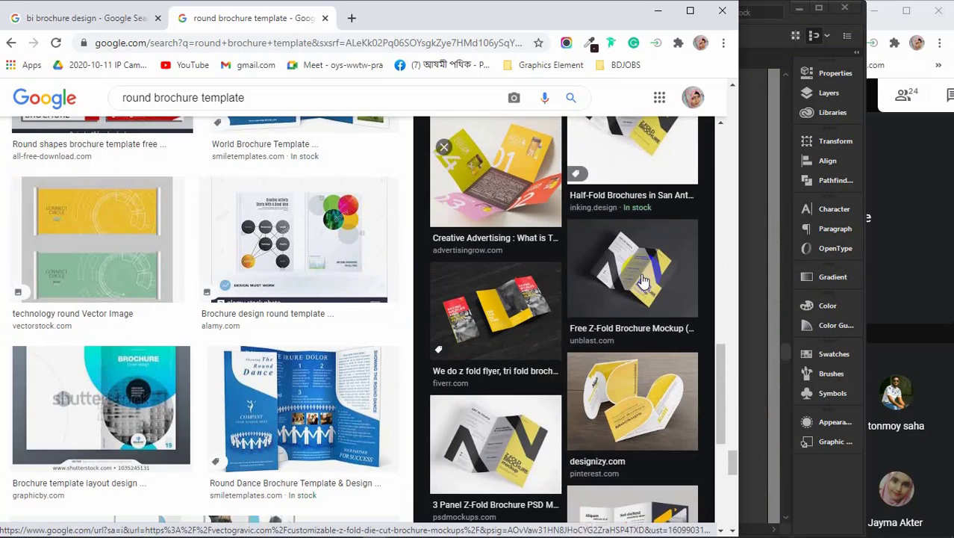
scroll(642, 277, down, 3)
scroll(267, 253, down, 4)
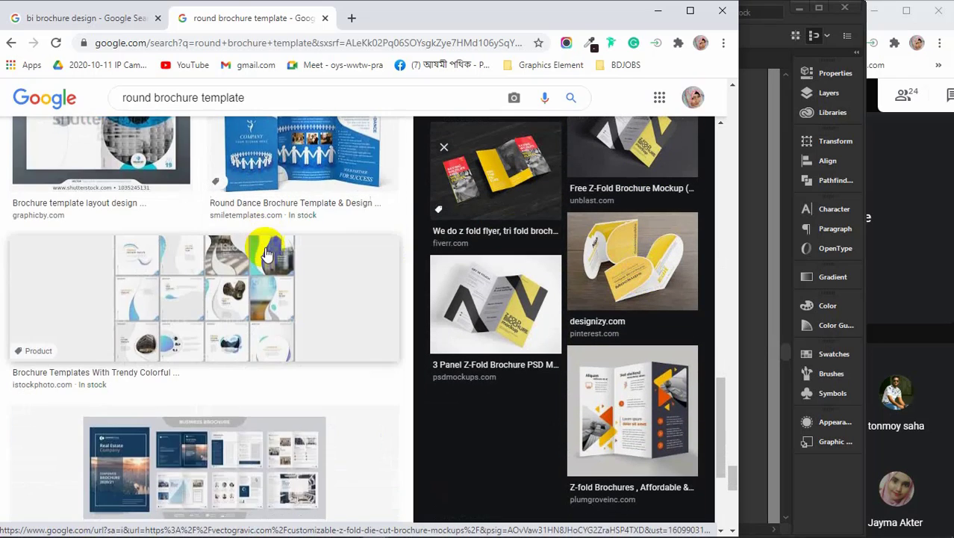
scroll(262, 252, down, 4)
click(75, 18)
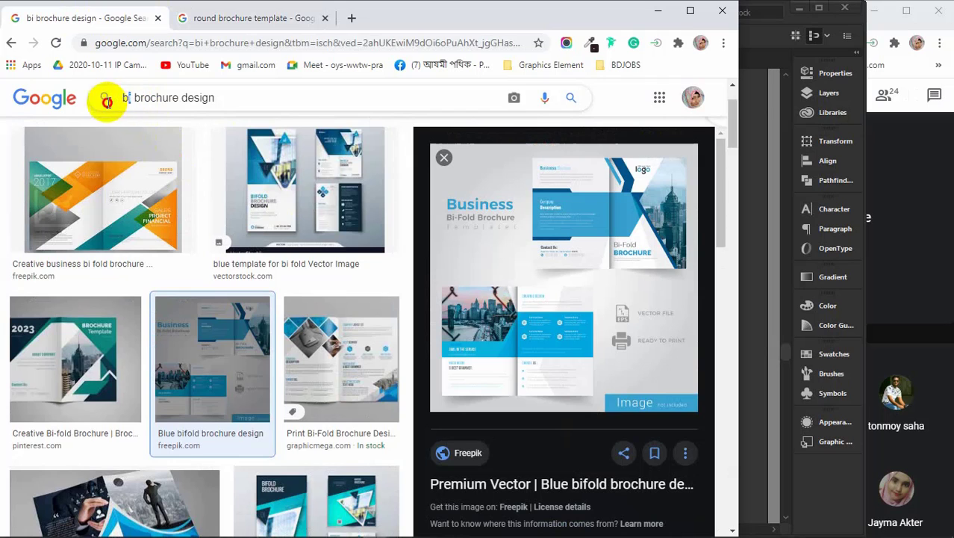
Step: Change the Google Images search to "custome brochure design"
click(133, 100)
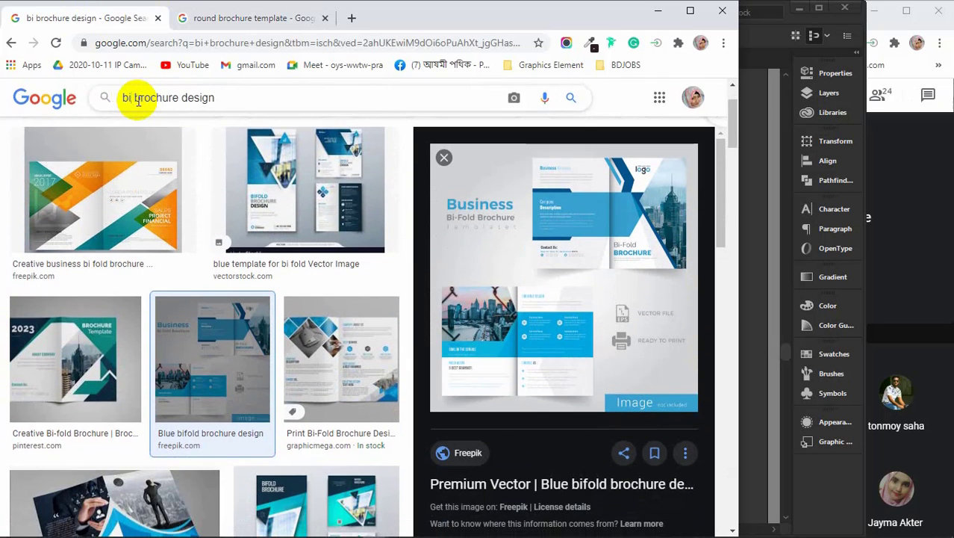
key(BackSpace)
key(BackSpace)
text(cus)
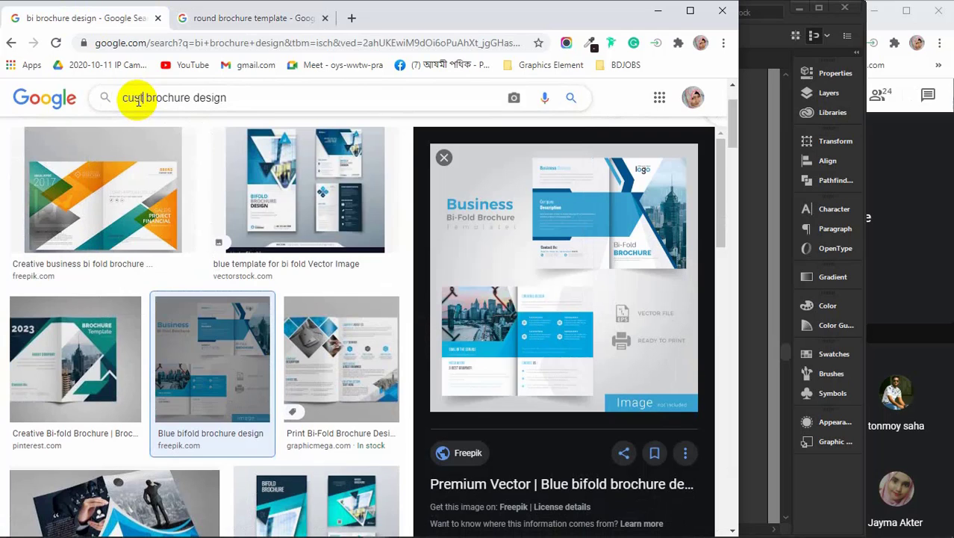
text(tome)
key(Return)
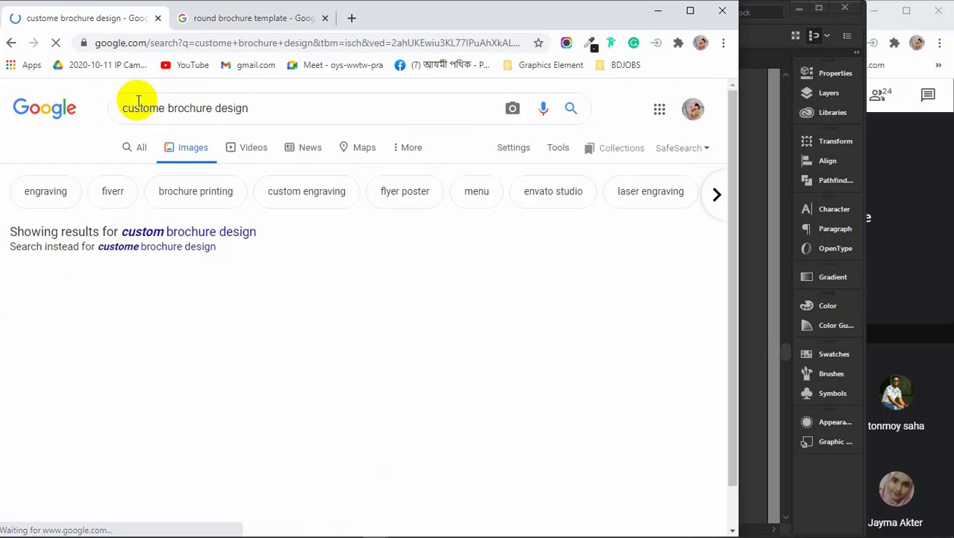
Step: Copy the related Four Fold Brochure image with the angled top from the results and place it in Illustrator right of the other reference pictures
scroll(241, 398, down, 2)
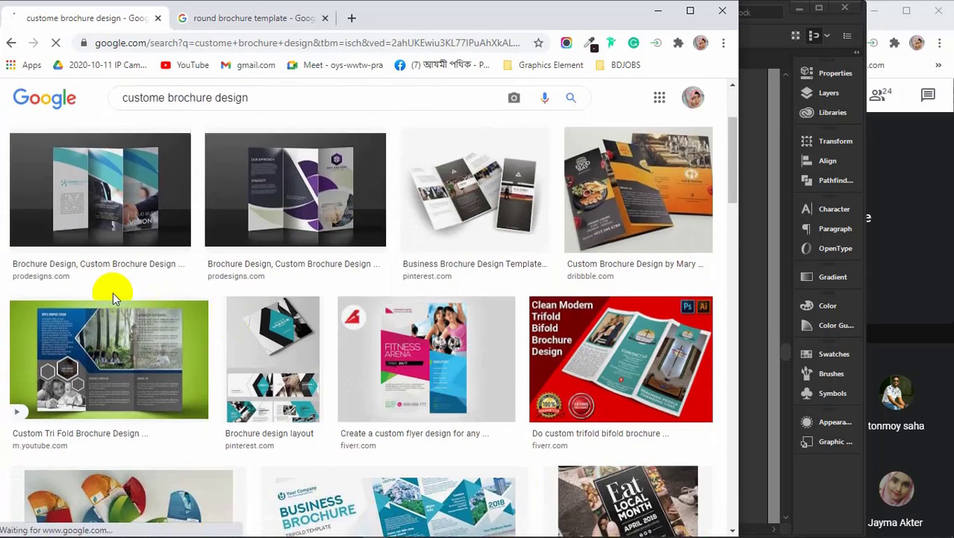
scroll(111, 288, down, 3)
scroll(164, 298, down, 5)
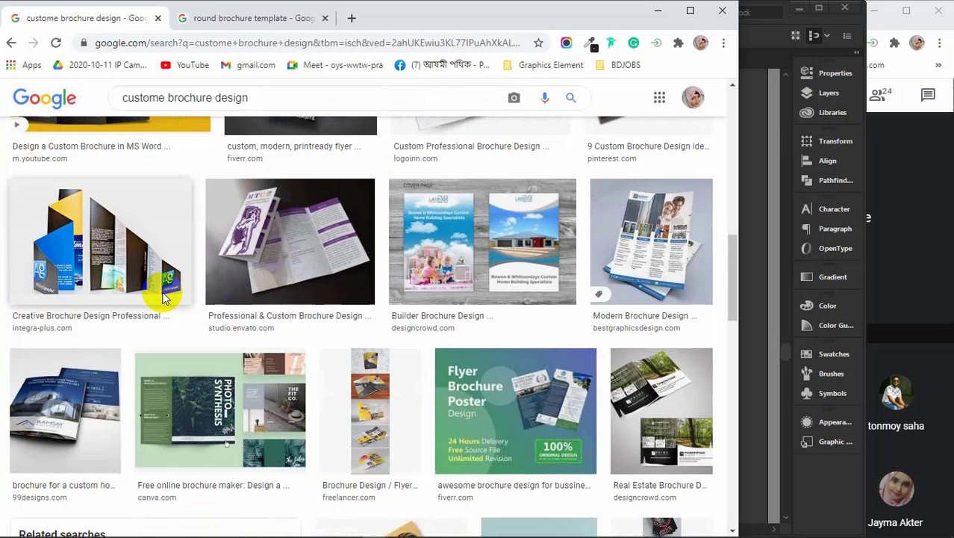
click(164, 299)
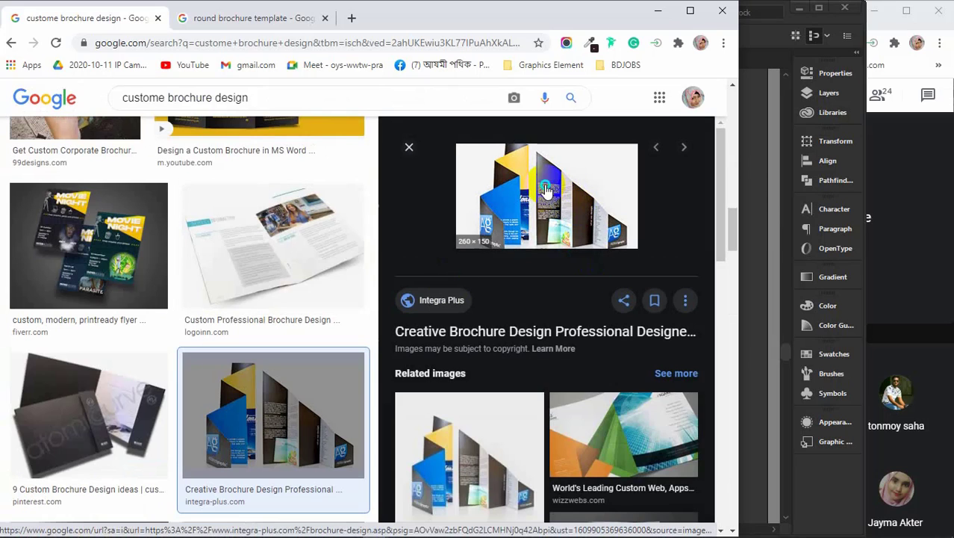
right_click(543, 183)
scroll(467, 233, down, 4)
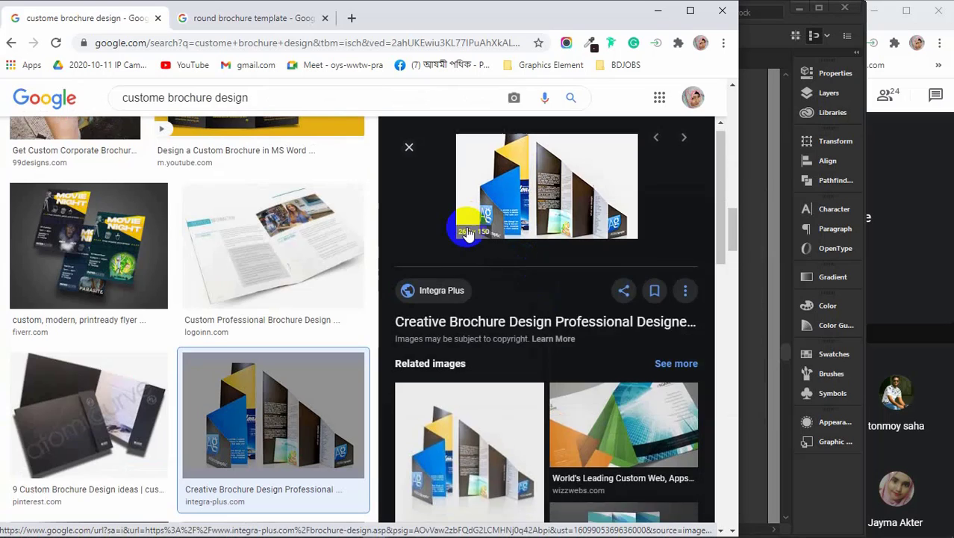
click(462, 256)
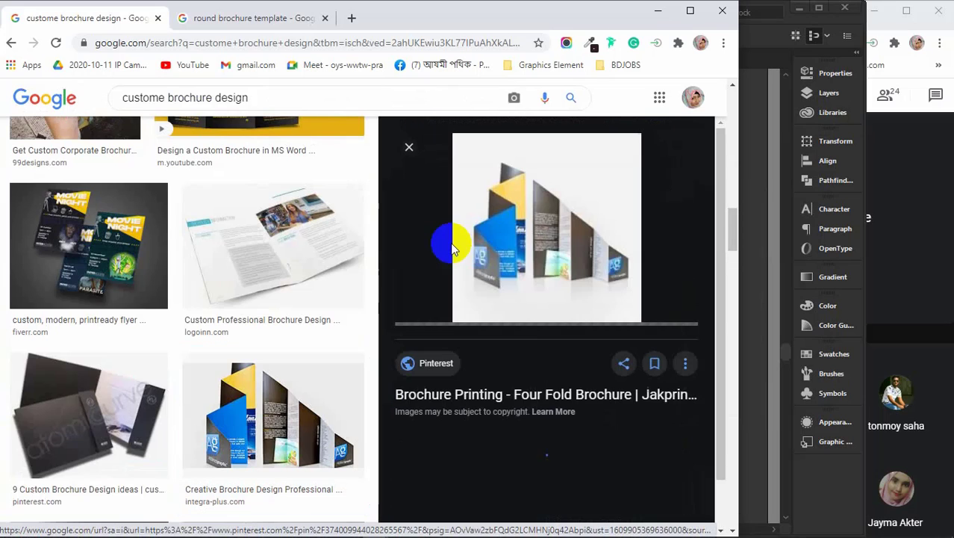
right_click(532, 202)
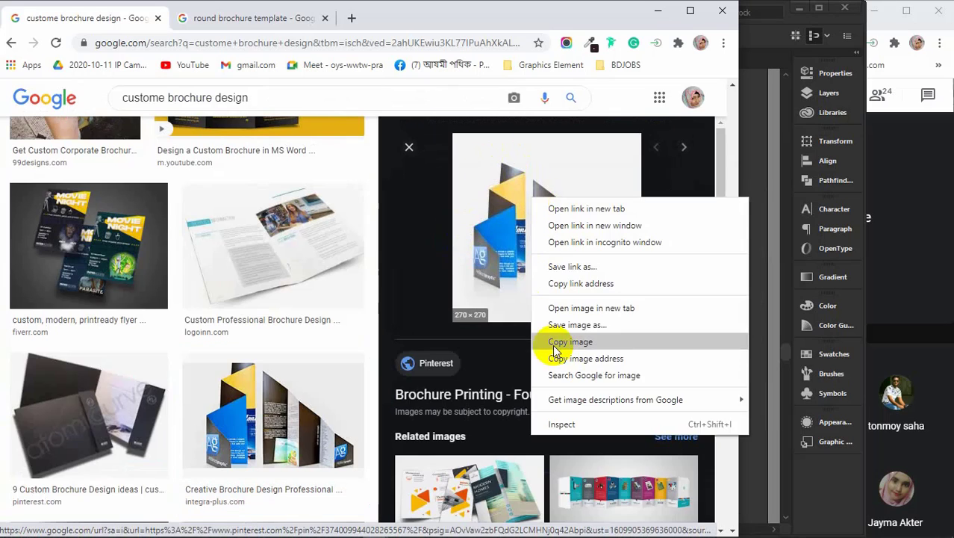
click(569, 341)
click(658, 10)
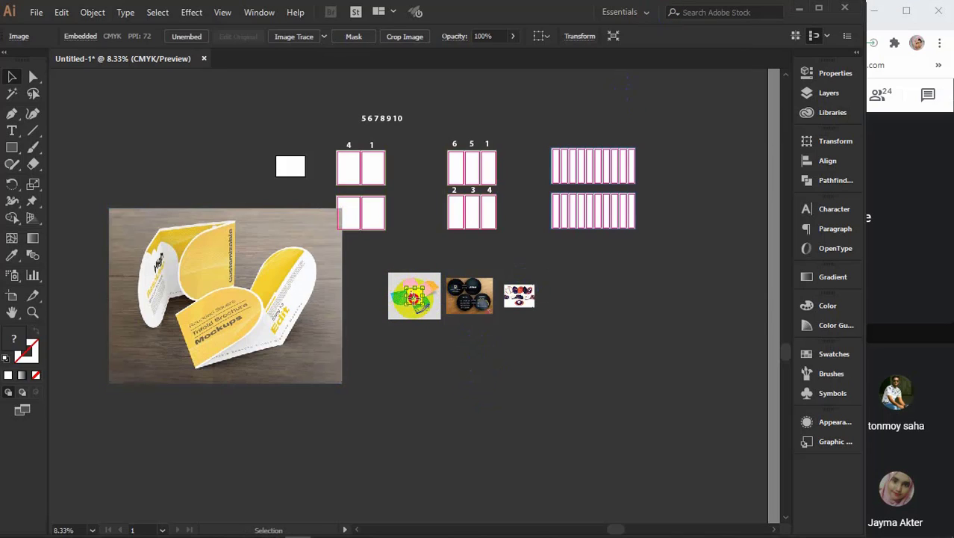
drag(414, 297, 601, 321)
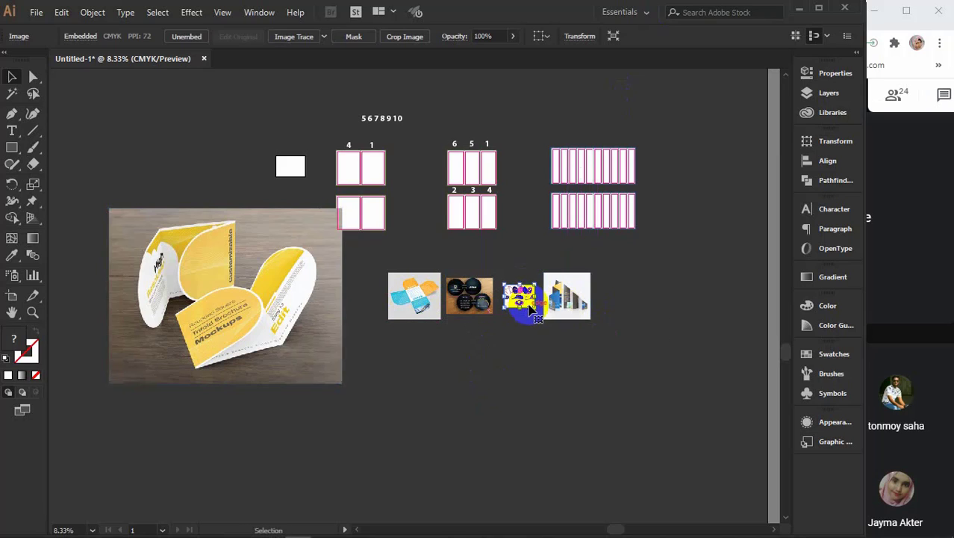
Step: Enlarge the oval multi-panel brochure picture to its neighbours' height and move the black round brochure picture against the turquoise and orange one
scroll(532, 312, down, 1)
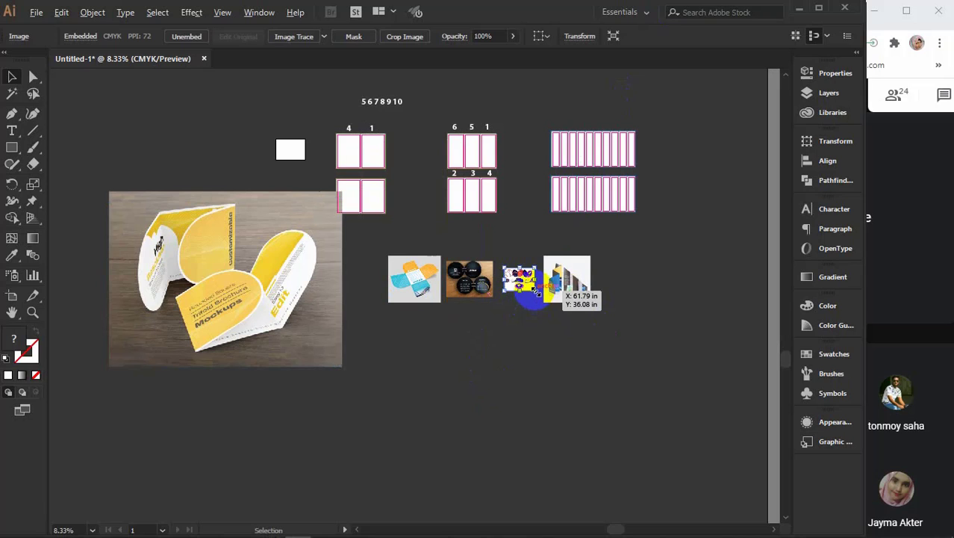
drag(536, 295, 551, 302)
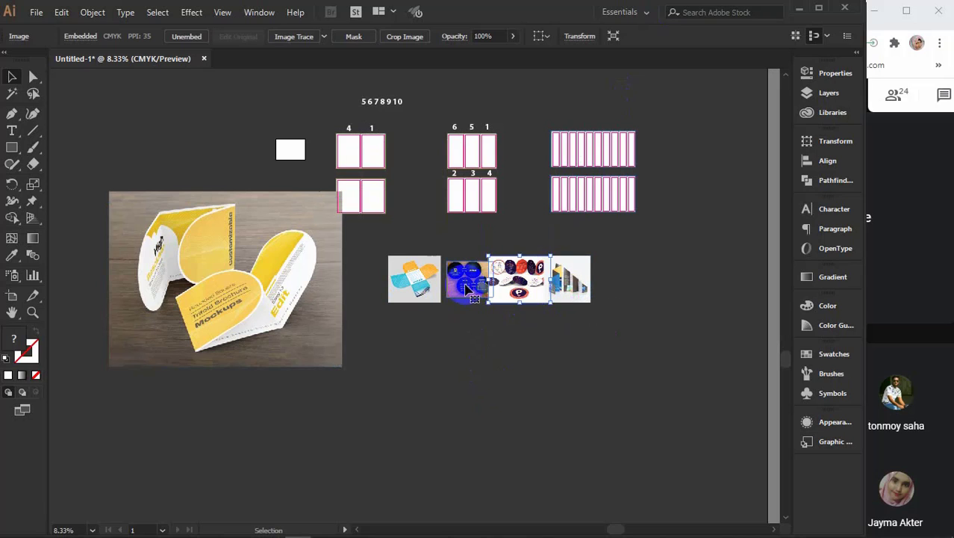
drag(466, 285, 413, 287)
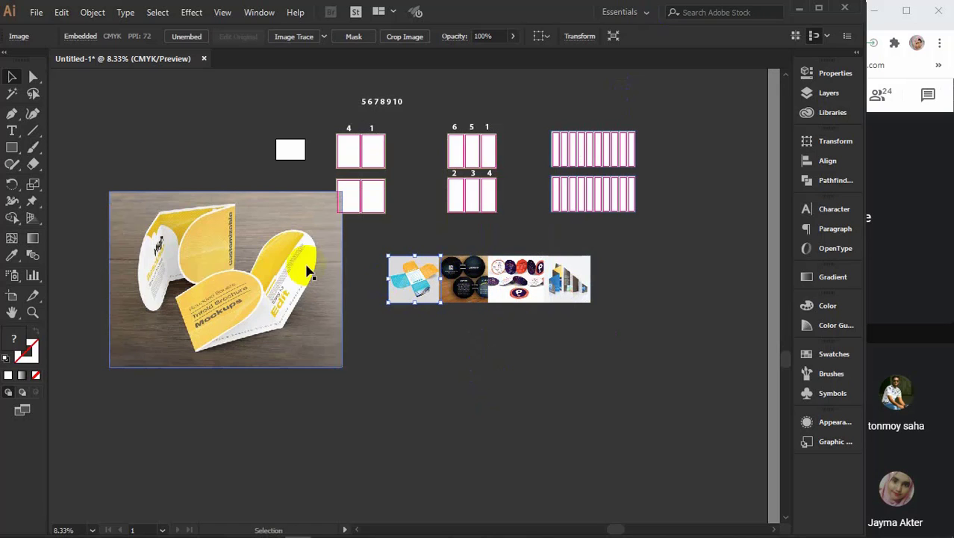
Step: Shrink the yellow trifold mockup to the height of the other pictures and line up all five references in one evenly spaced row
click(314, 291)
drag(342, 366, 298, 305)
drag(229, 290, 587, 281)
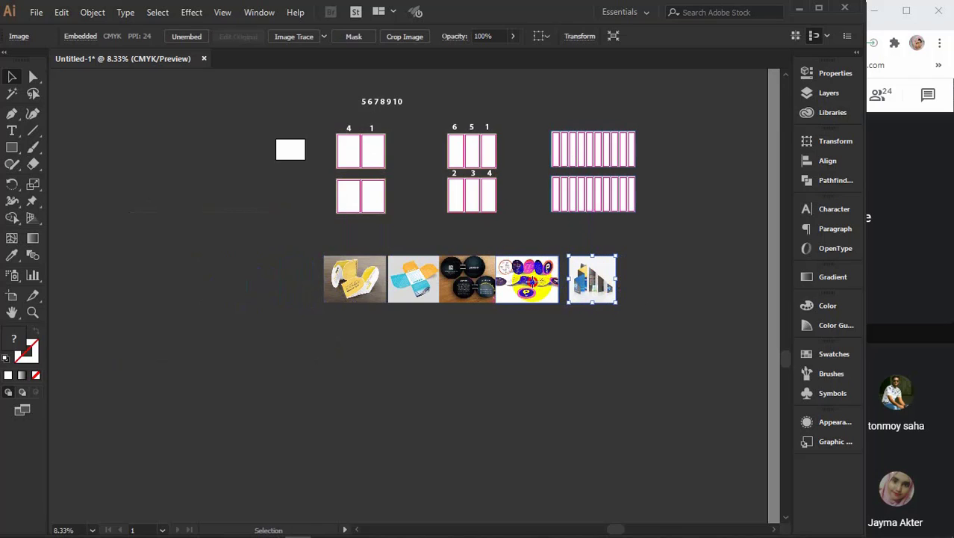
drag(523, 284, 388, 278)
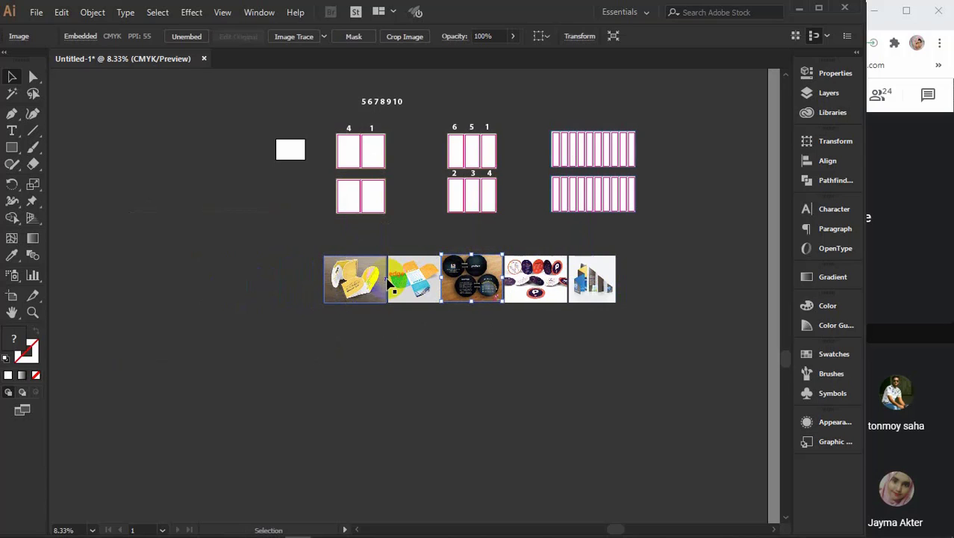
click(558, 331)
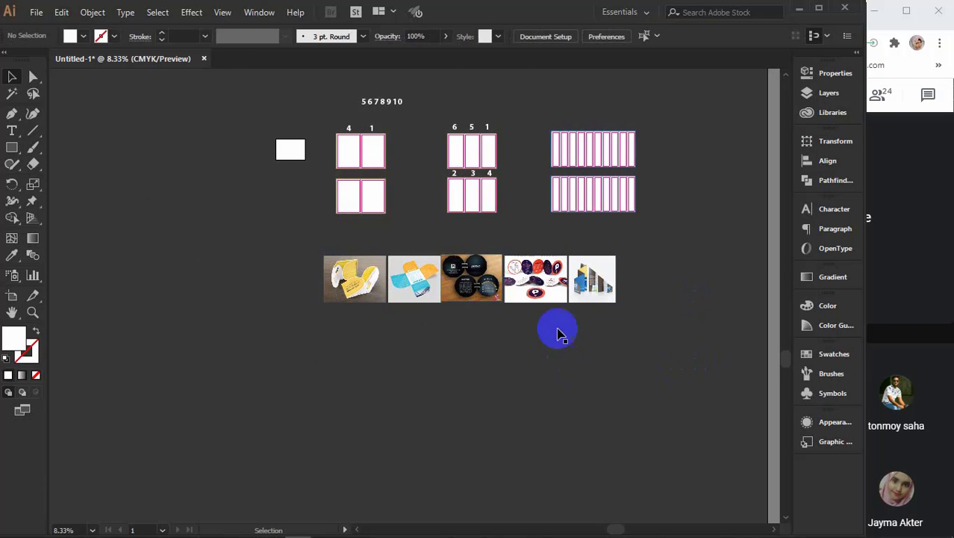
Step: Examine the front and back pages of the black round psdbird brochure reference up close
scroll(455, 278, up, 2)
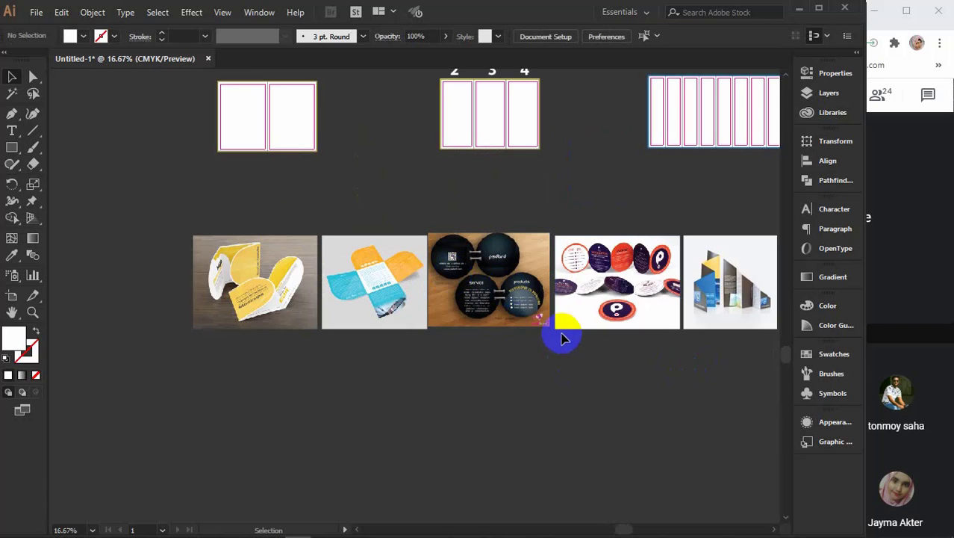
drag(488, 379, 442, 416)
click(431, 318)
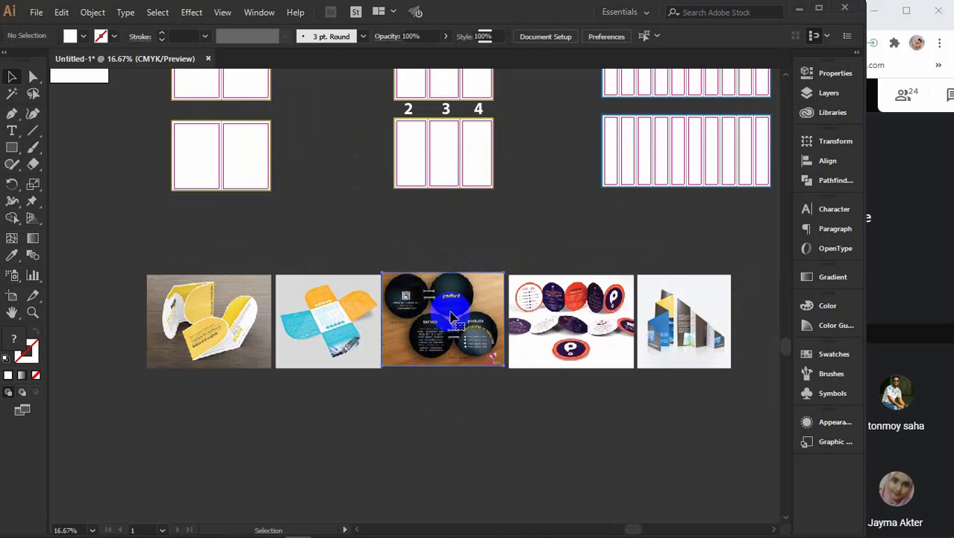
click(451, 317)
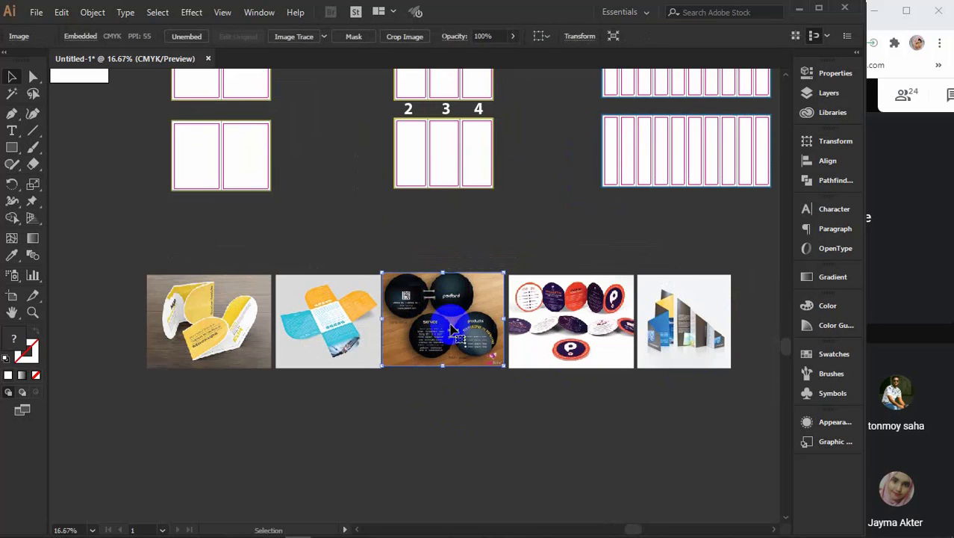
scroll(442, 356, up, 3)
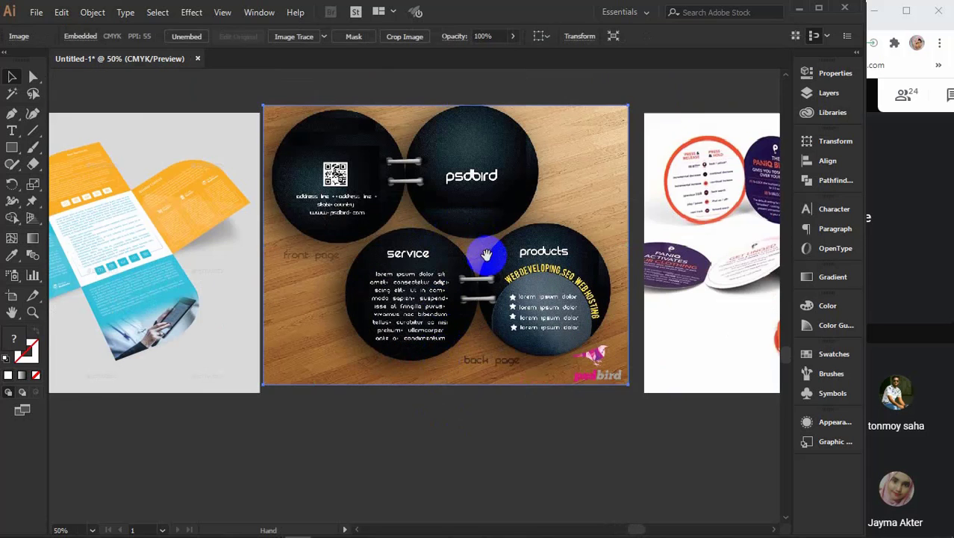
drag(486, 255, 437, 220)
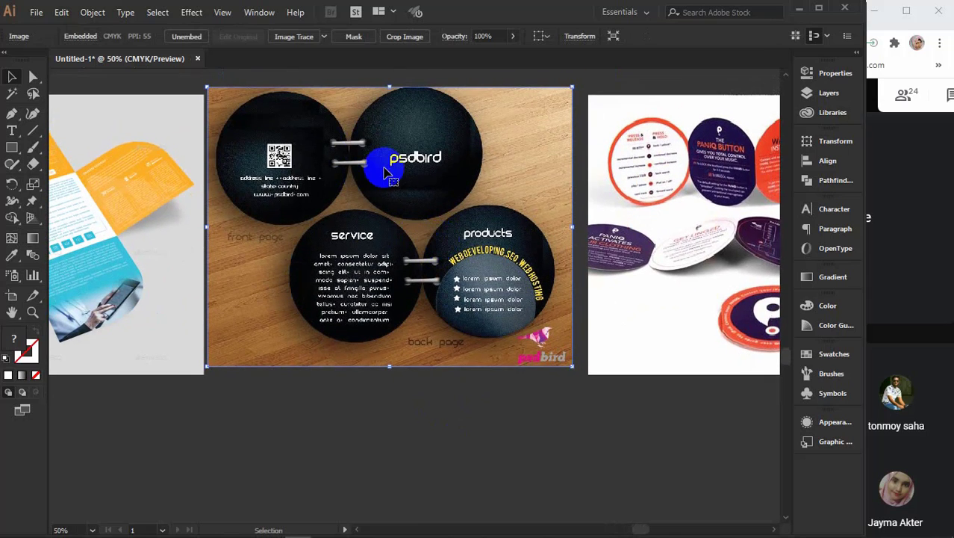
click(218, 429)
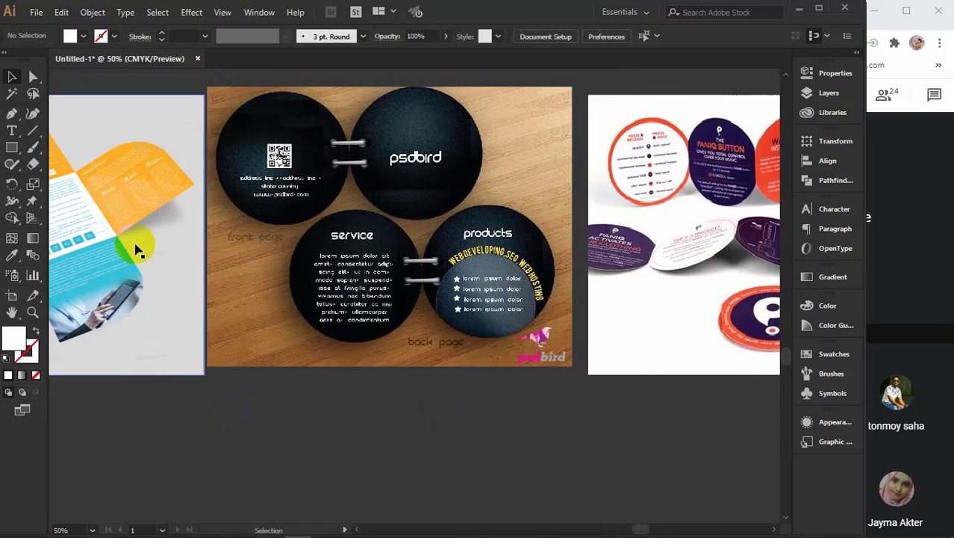
Step: Draw a white circle with the Ellipse tool and position it directly below the black round brochure picture
click(11, 152)
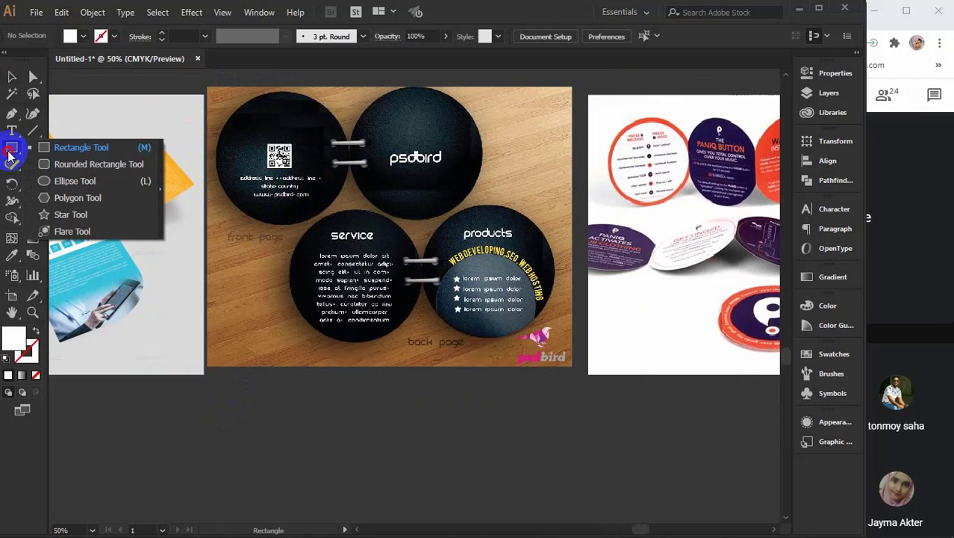
click(75, 181)
scroll(342, 218, down, 1)
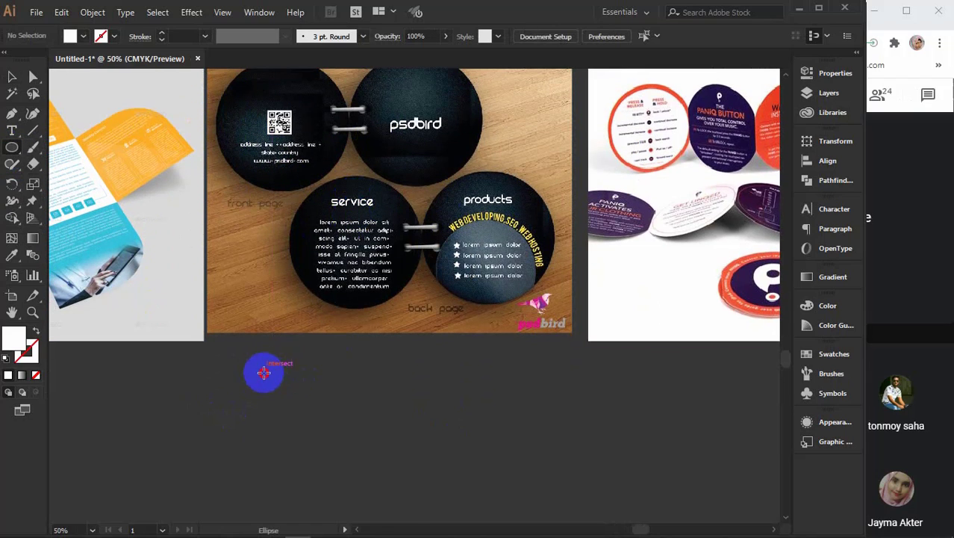
drag(264, 370, 463, 513)
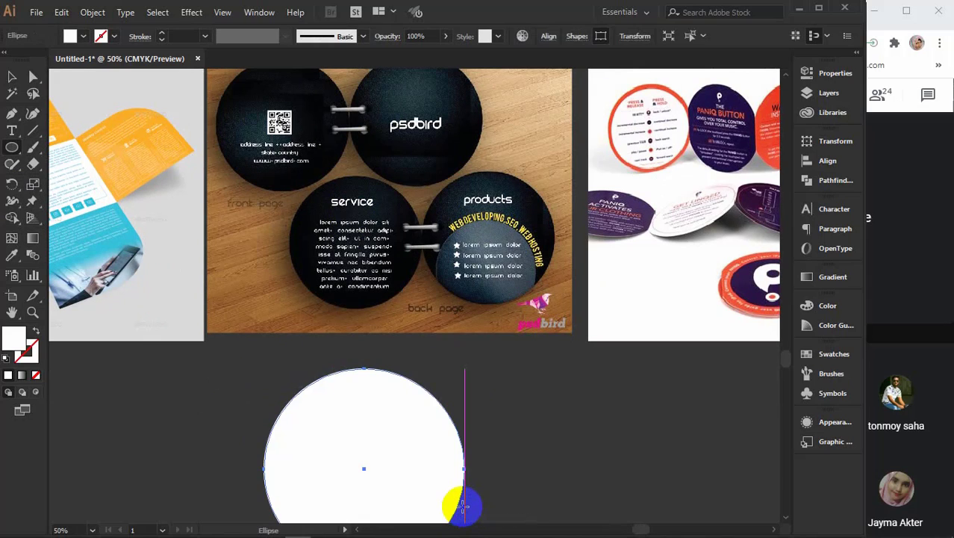
key(v)
key(ctrl+minus)
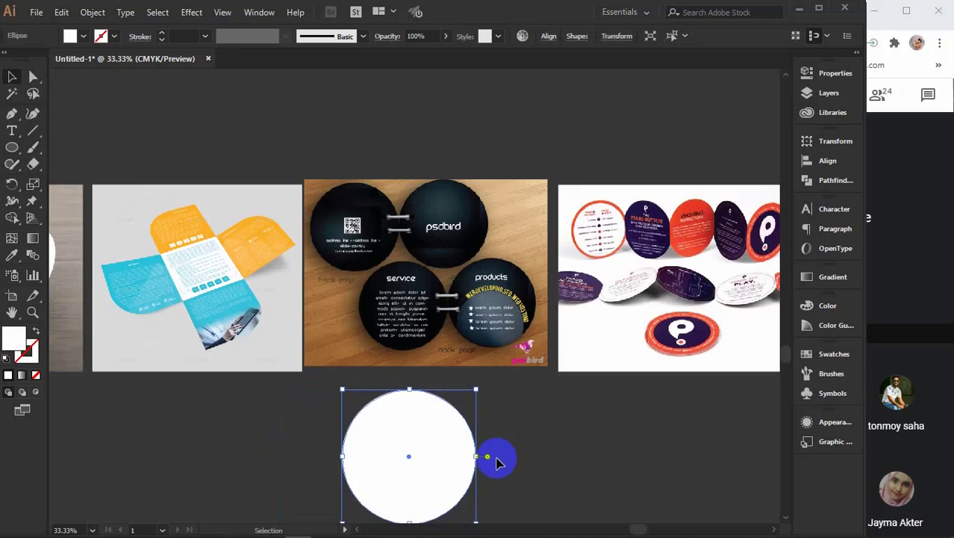
scroll(499, 463, down, 2)
click(358, 378)
drag(395, 376, 354, 375)
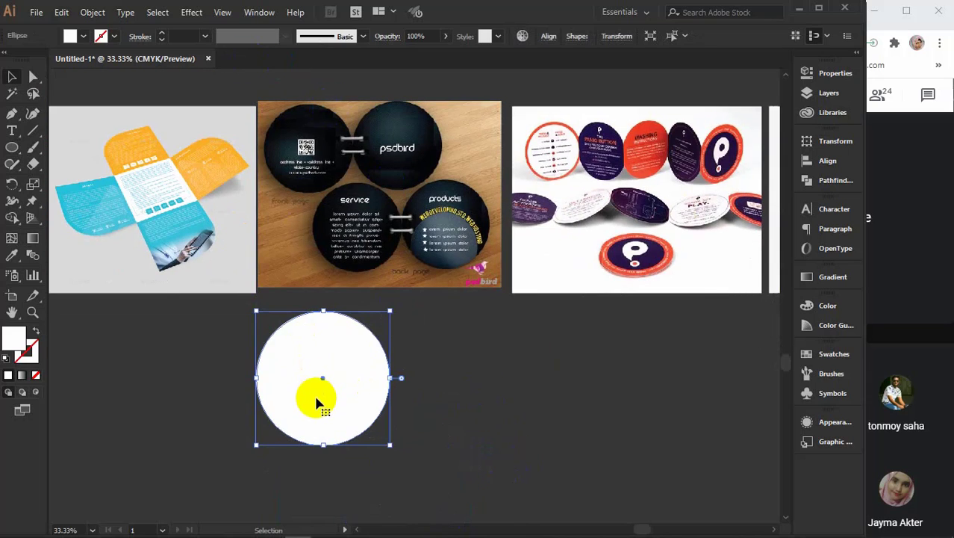
Step: Duplicate the circle to its right, then copy the pair below to form two spaced rows of two circles
drag(316, 404, 464, 415)
drag(485, 458, 314, 468)
scroll(335, 366, down, 1)
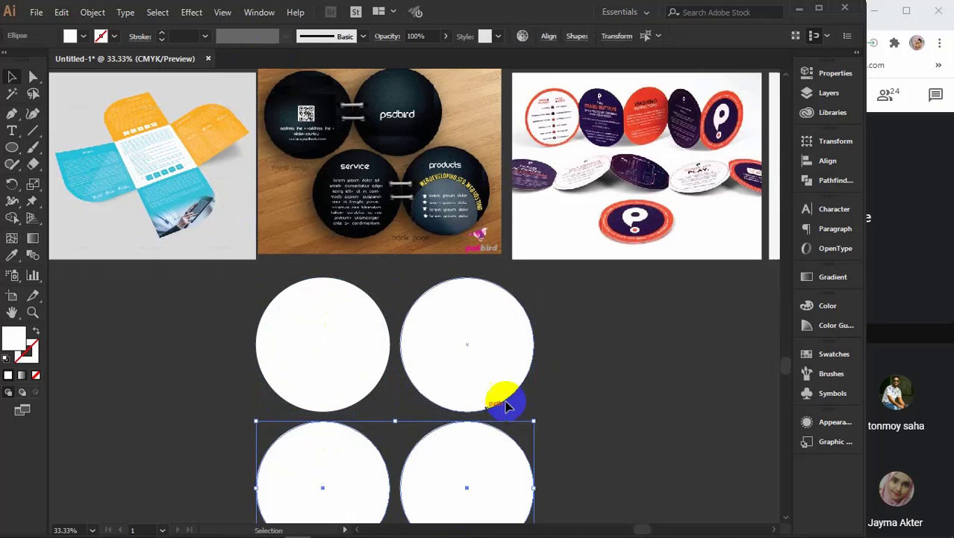
scroll(588, 376, down, 3)
drag(478, 386, 478, 405)
scroll(543, 377, up, 4)
click(601, 376)
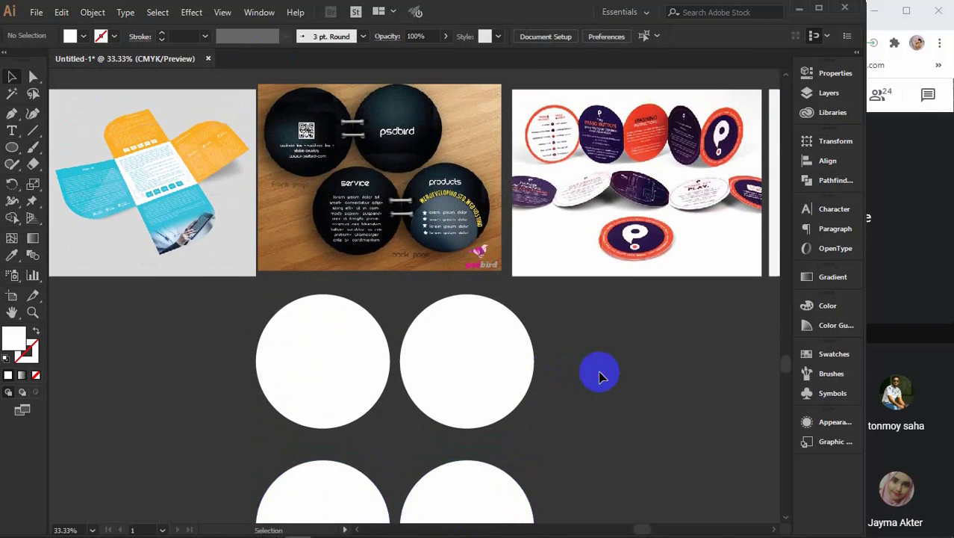
Step: Duplicate the panel number 1 from above the bifold layout onto the upper-right circle
click(466, 348)
key(ctrl+minus)
key(ctrl+minus)
key(ctrl+minus)
key(ctrl+minus)
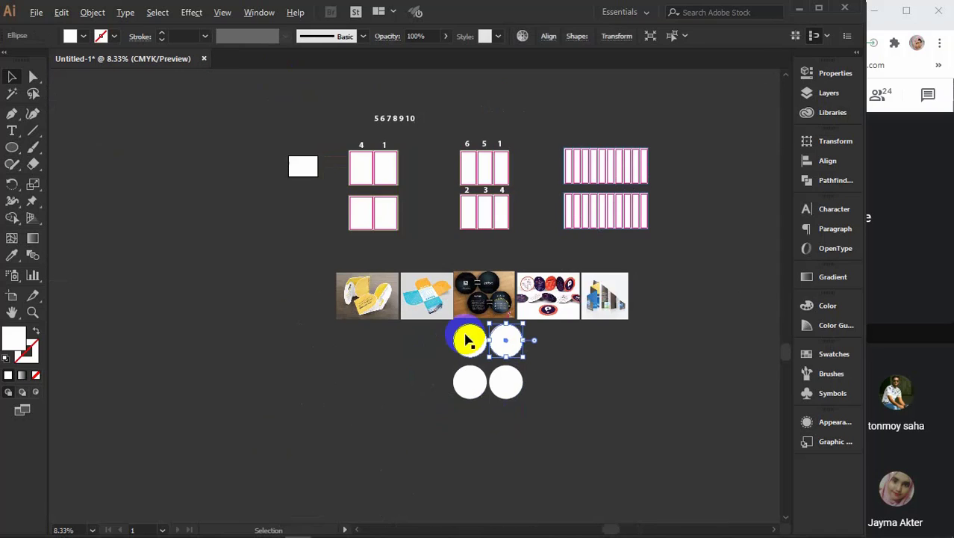
click(385, 150)
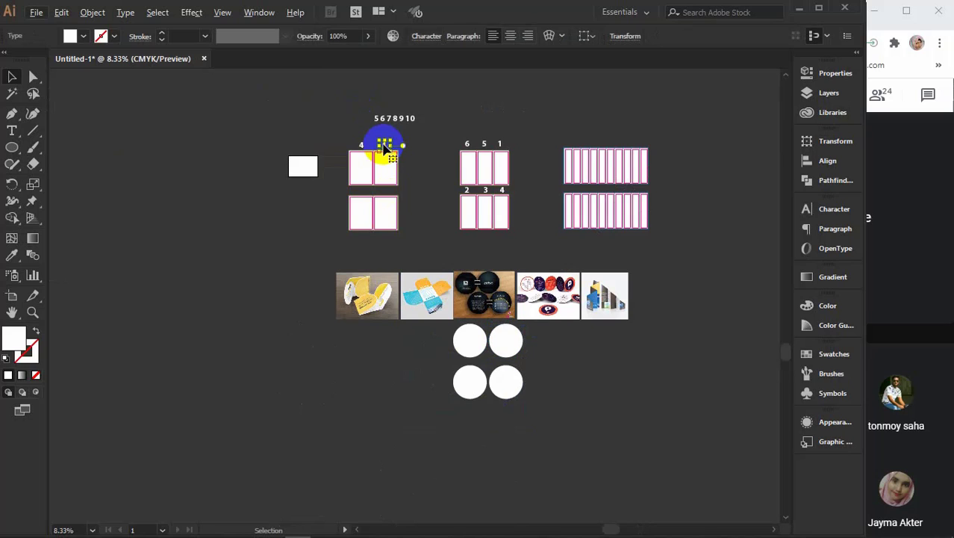
drag(385, 147, 503, 338)
Step: Bring the number 1 on the upper-right circle to the front and fill it with black
right_click(502, 337)
mouse_move(541, 265)
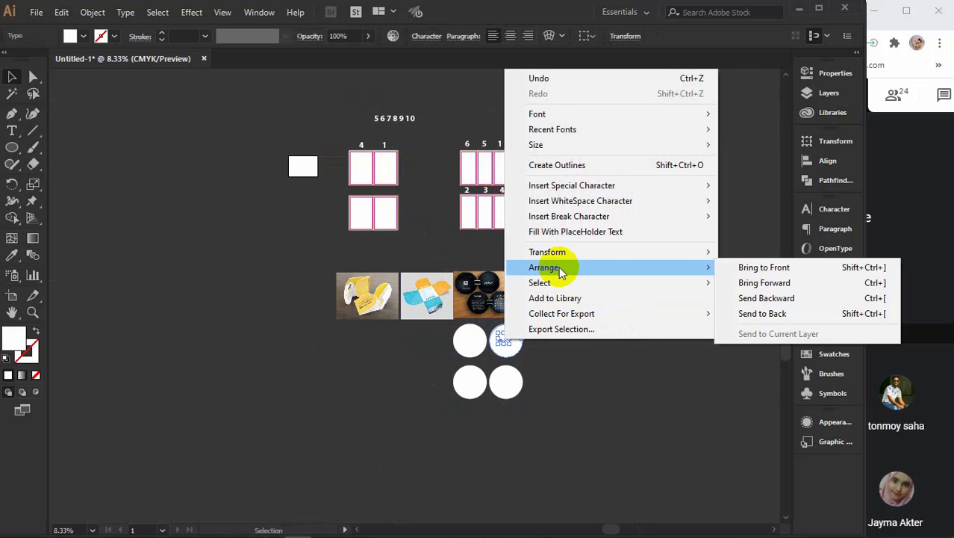
click(721, 269)
click(83, 36)
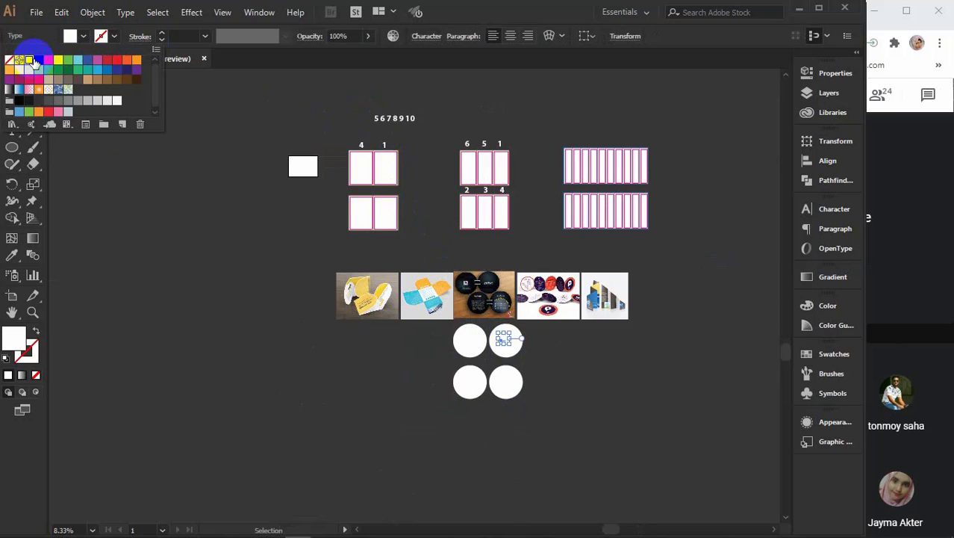
click(564, 357)
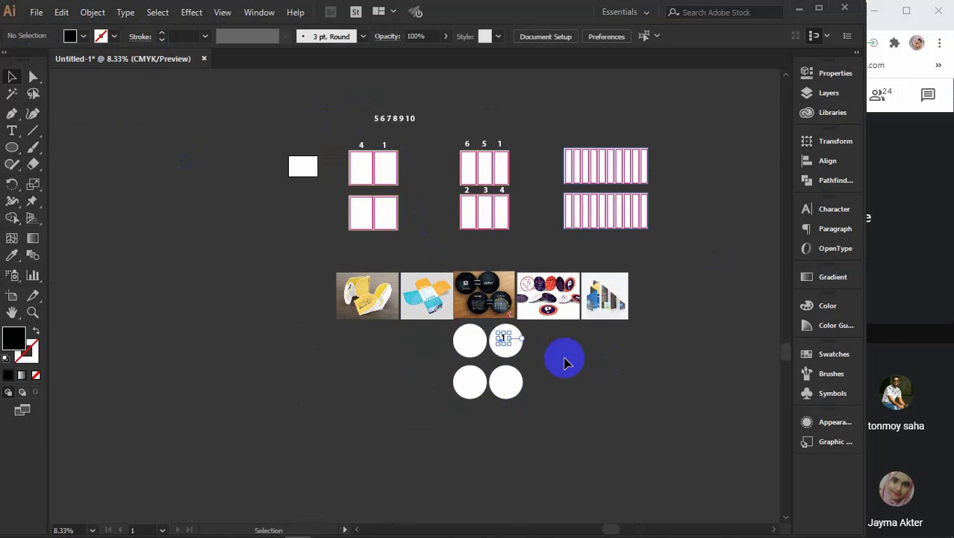
Step: Move the number 1 to the centre of the upper-right circle
click(502, 343)
scroll(502, 345, up, 5)
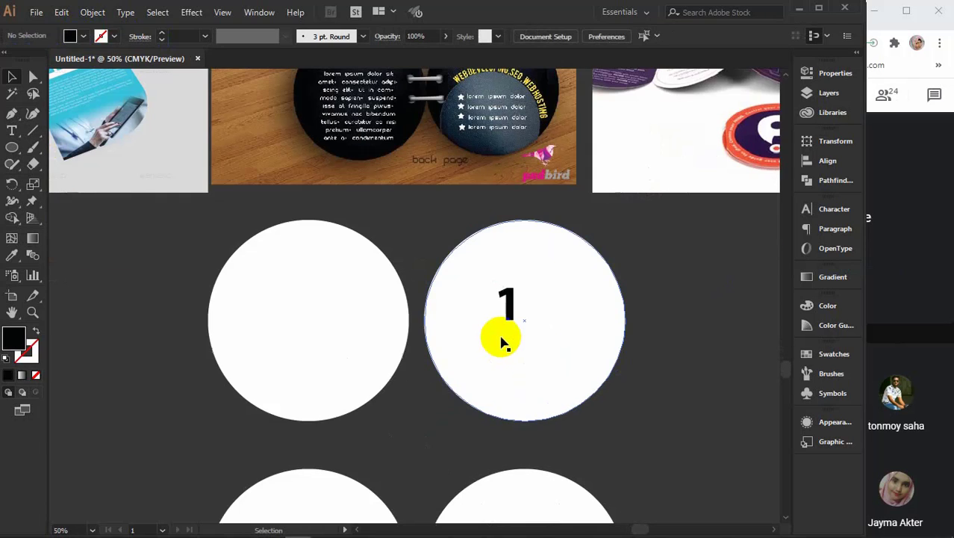
drag(516, 310, 532, 321)
scroll(533, 324, up, 3)
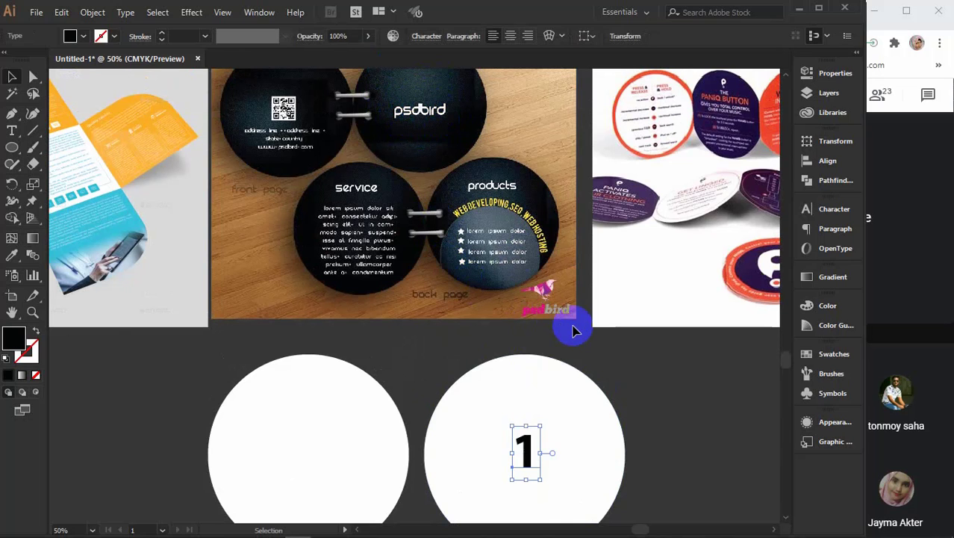
Step: Duplicate the number 1 onto the upper-left circle and change the copy to 4
scroll(572, 325, down, 2)
scroll(399, 254, up, 4)
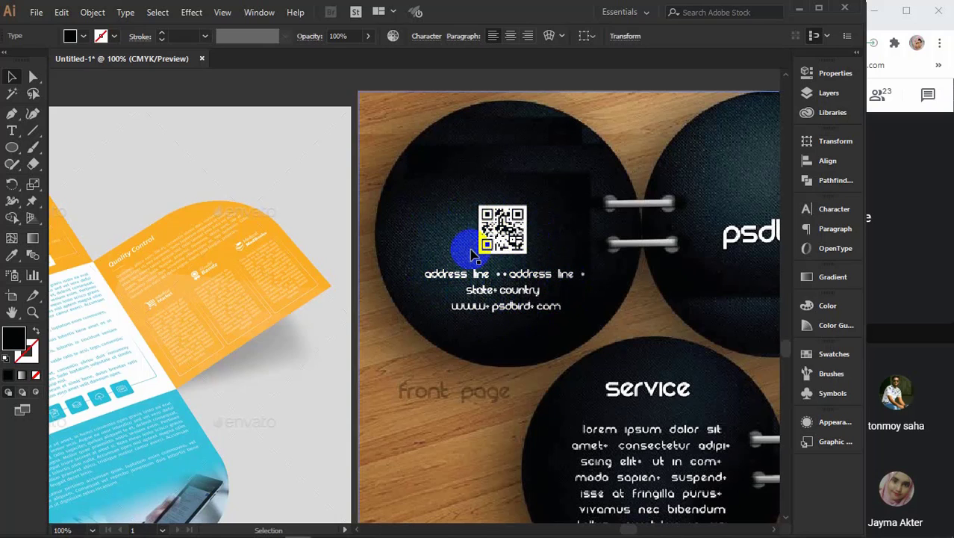
scroll(499, 246, down, 3)
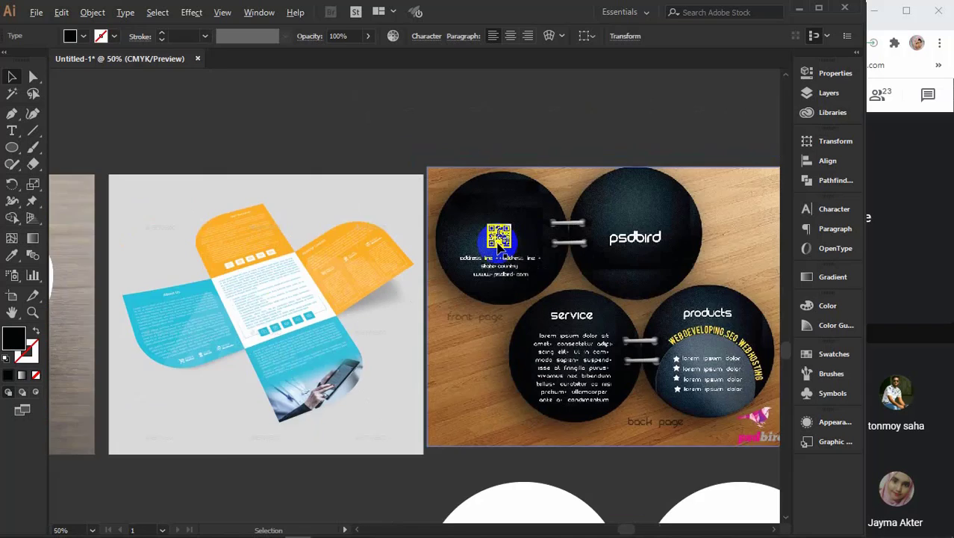
scroll(565, 296, down, 3)
scroll(565, 296, right, 3)
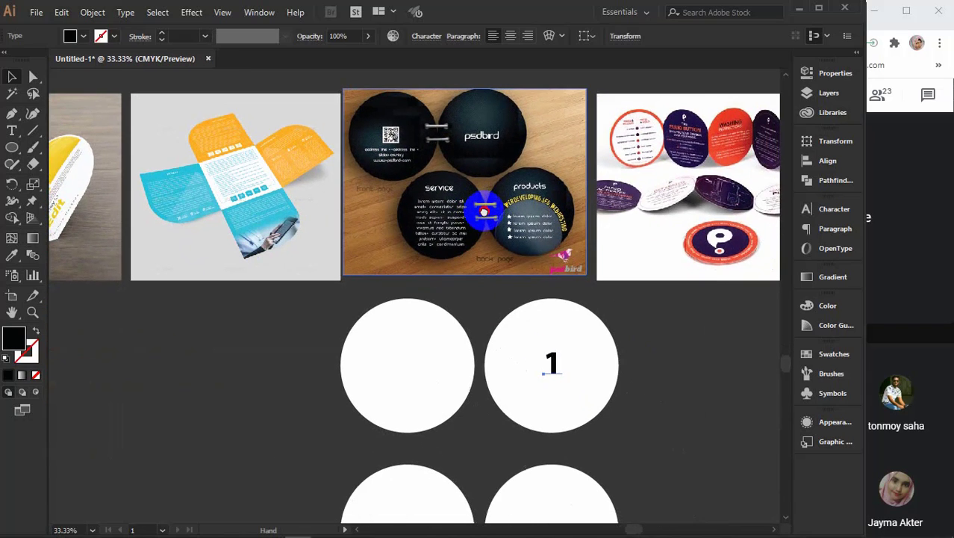
drag(554, 363, 405, 361)
click(12, 131)
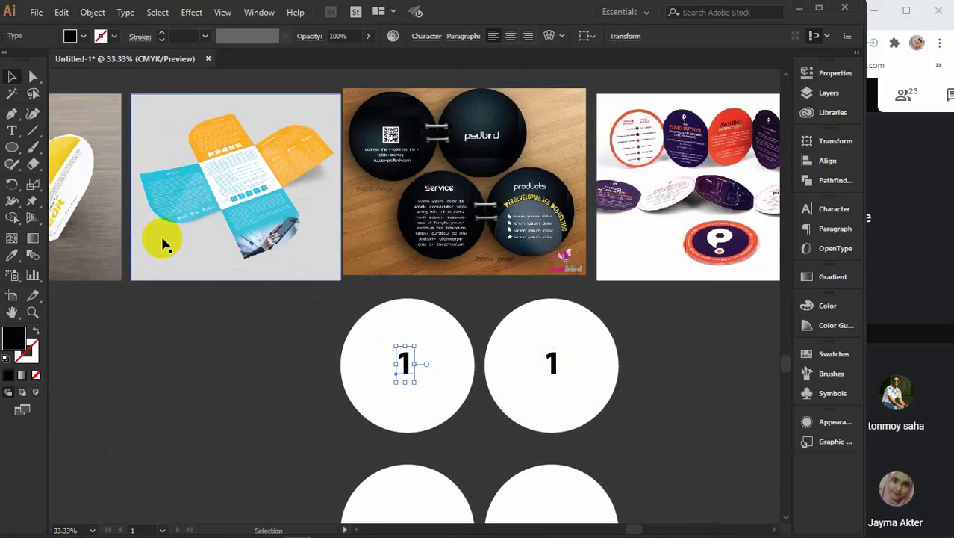
click(315, 315)
double_click(404, 361)
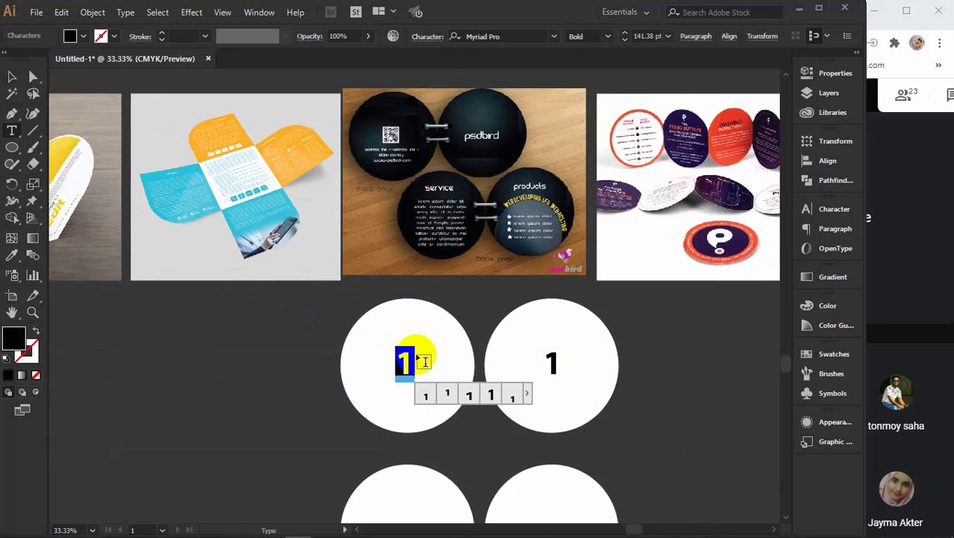
text(4)
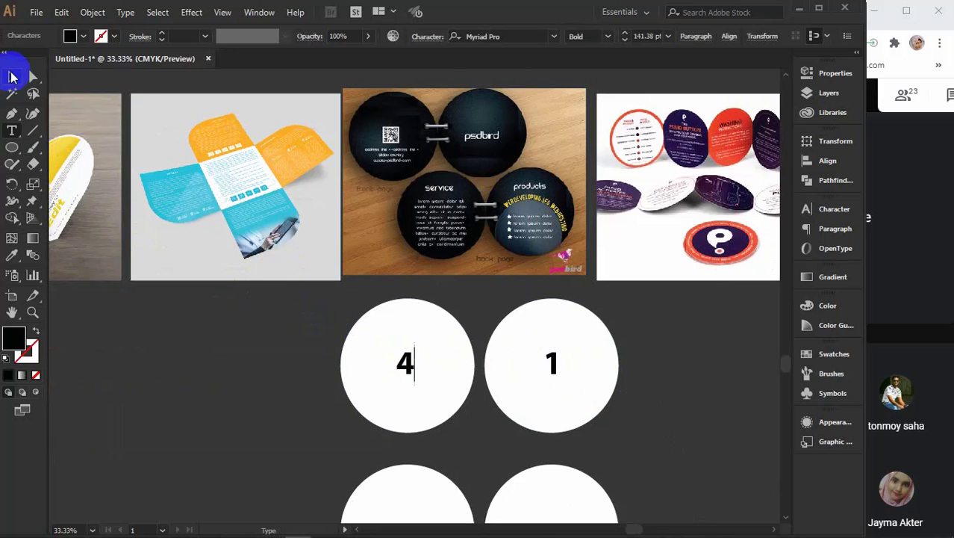
click(12, 76)
Step: Copy the numbers 4 and 1 together straight down onto the two lower circles
scroll(549, 385, down, 1)
scroll(552, 381, down, 1)
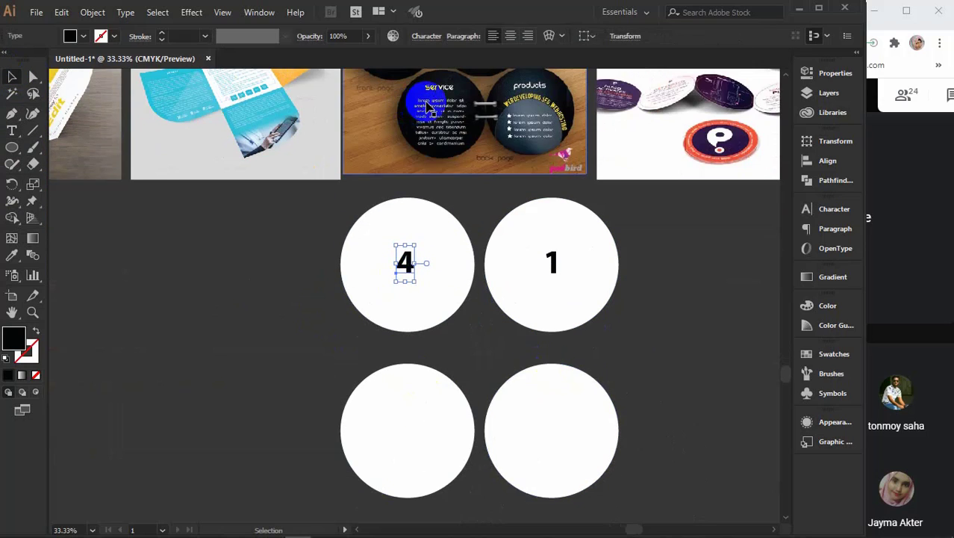
shift+click(553, 260)
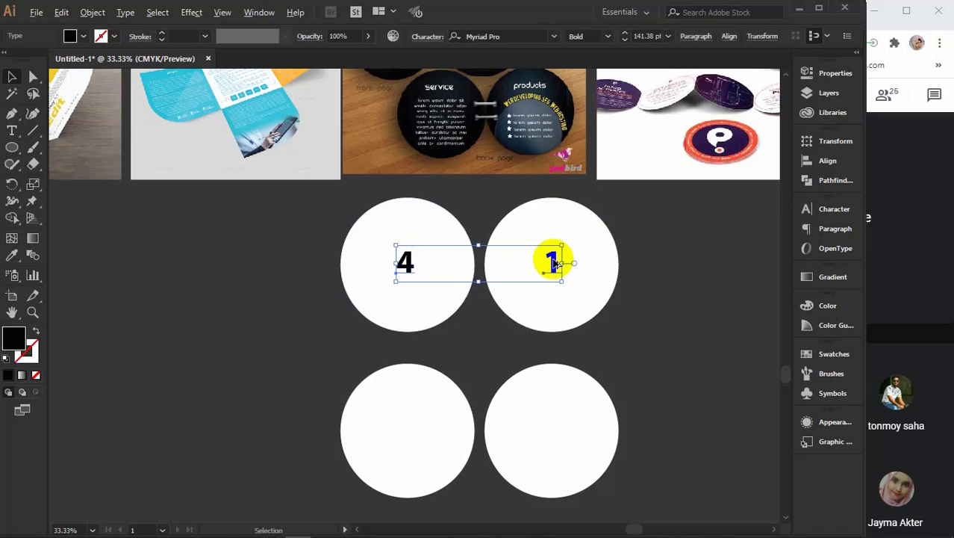
drag(556, 262, 554, 430)
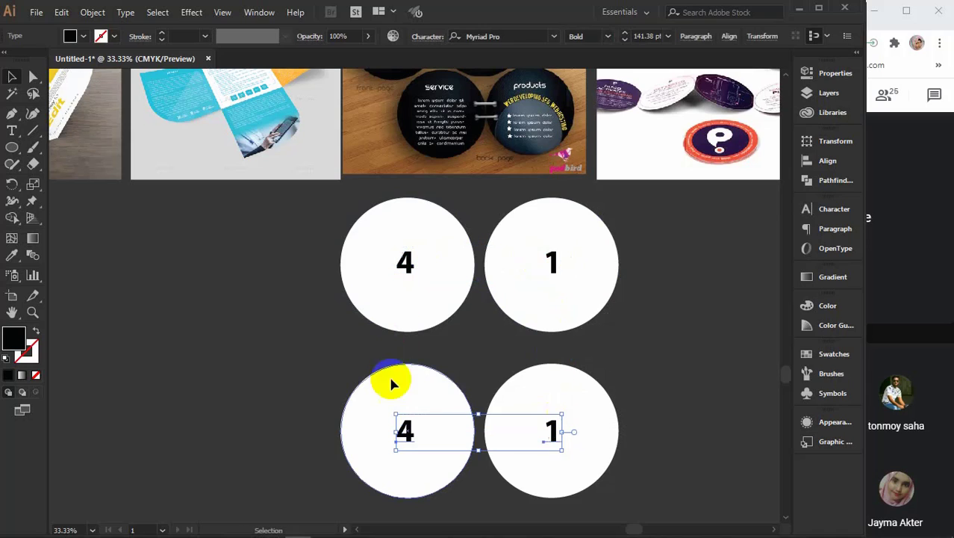
Step: Change the copied numbers on the lower circles to 2 on the left circle and 3 on the right
key(t)
double_click(403, 433)
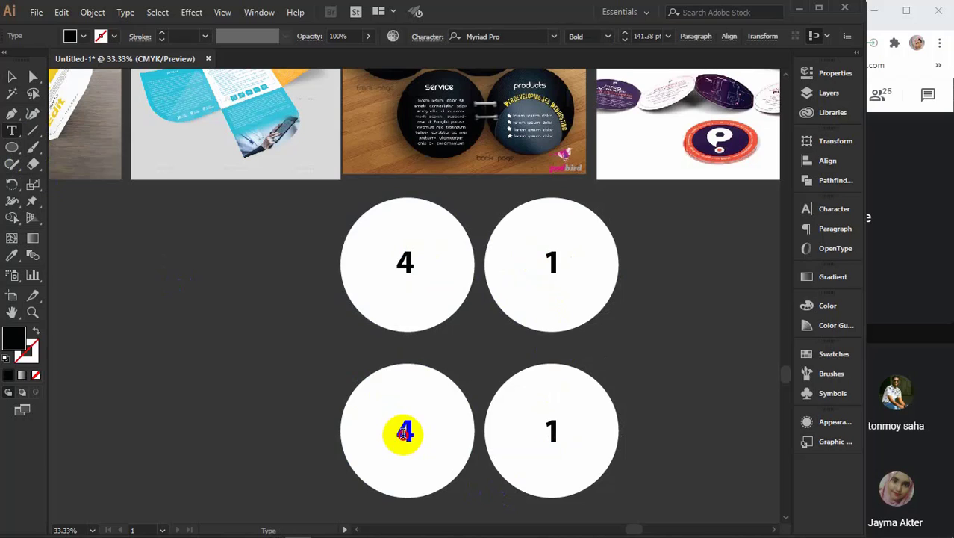
text(2)
double_click(546, 433)
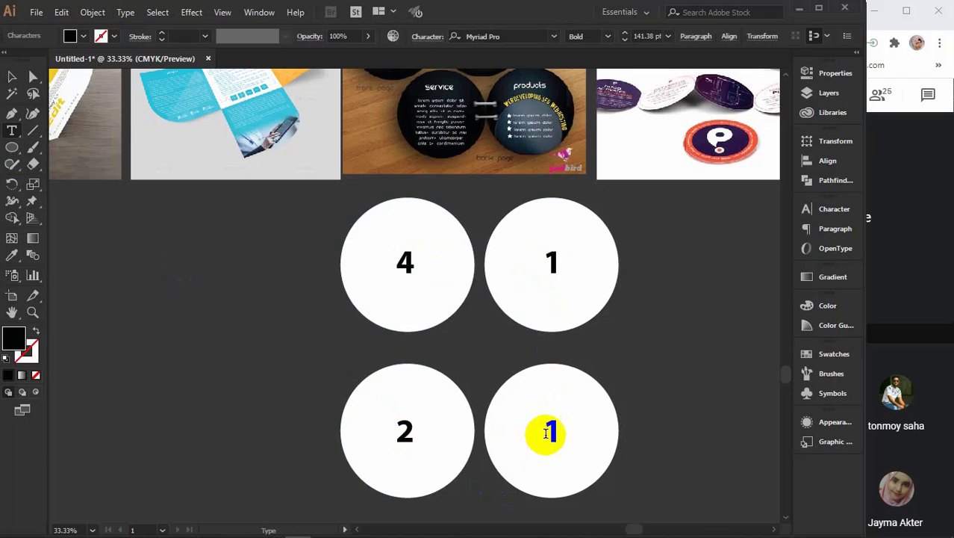
text(3)
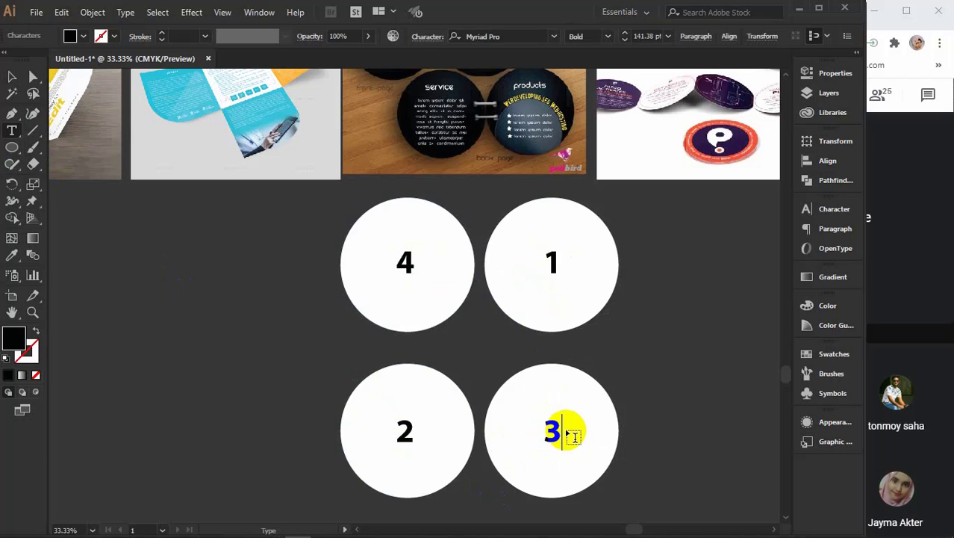
click(11, 76)
click(195, 330)
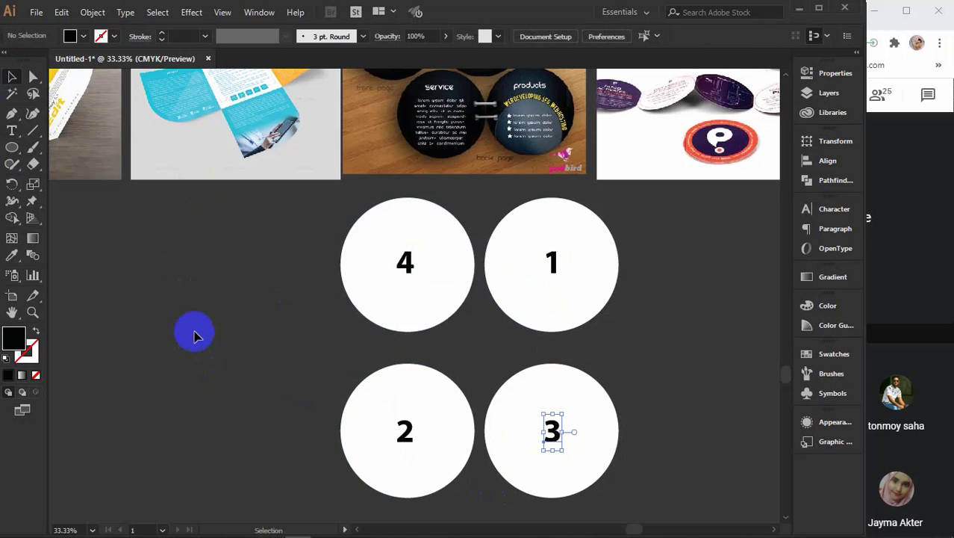
Step: Compare the numbering of the four circles with the front and back pages in the black round brochure picture
scroll(480, 435, up, 4)
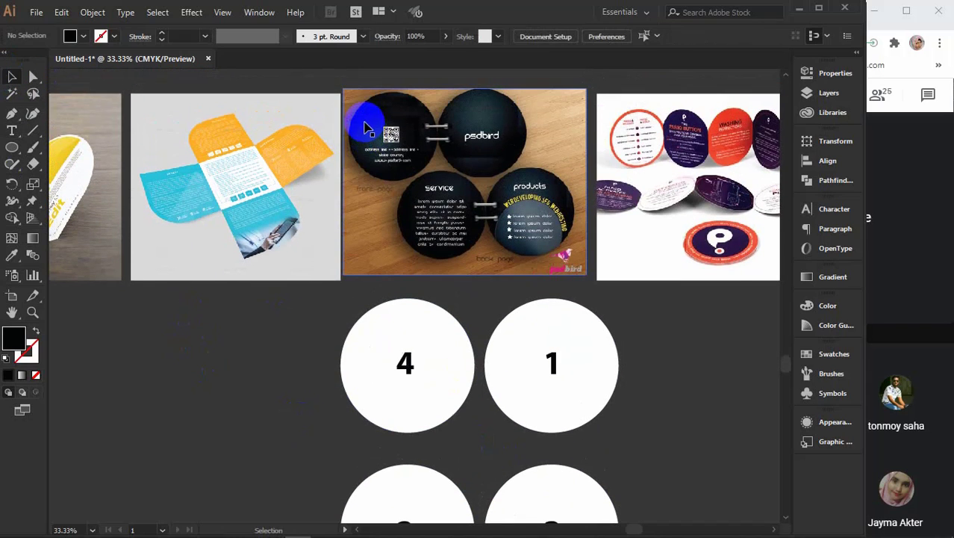
scroll(551, 361, down, 2)
scroll(547, 359, down, 1)
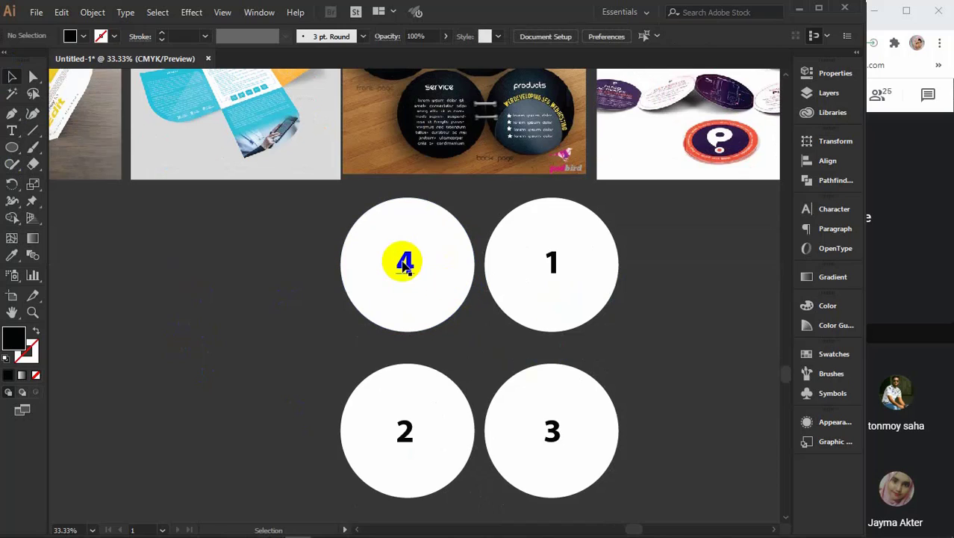
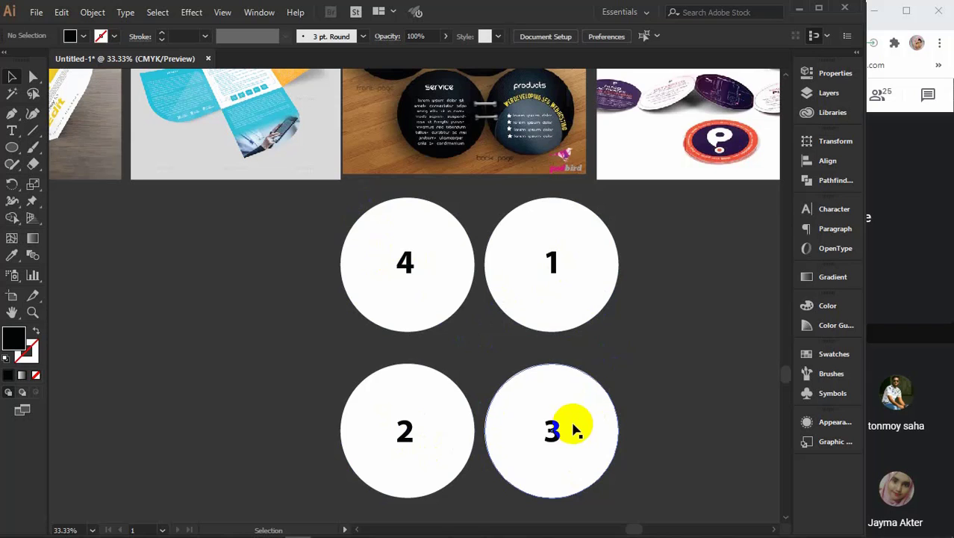
scroll(573, 429, down, 2)
scroll(565, 360, up, 3)
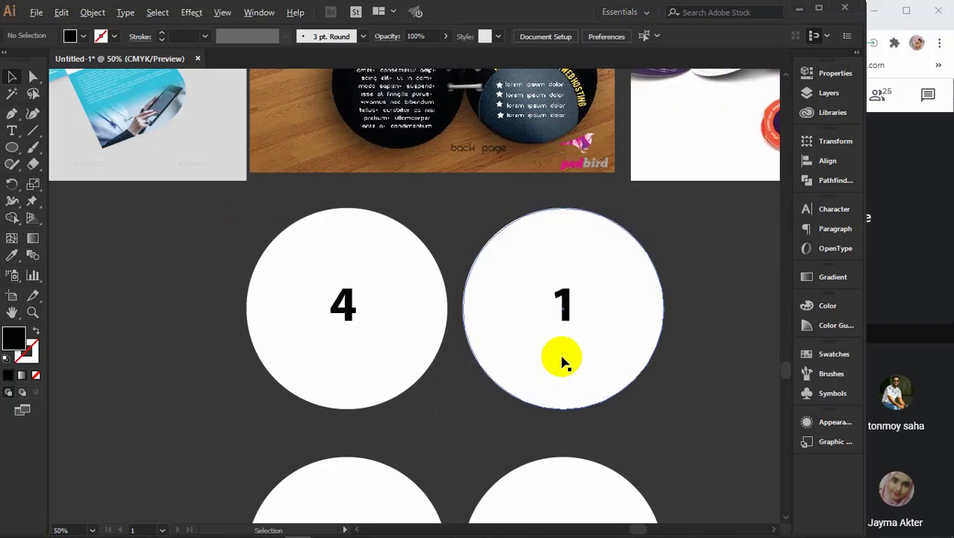
scroll(482, 247, up, 3)
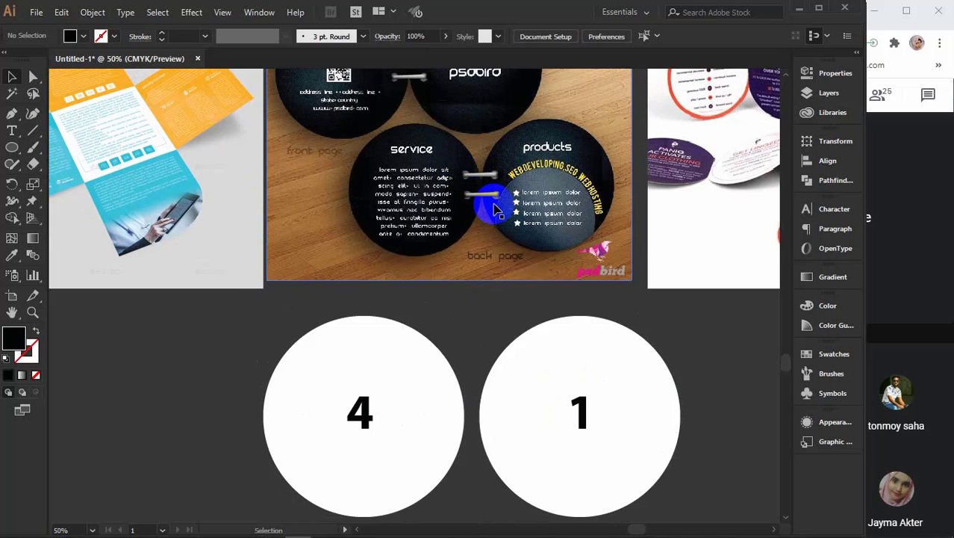
scroll(454, 260, down, 3)
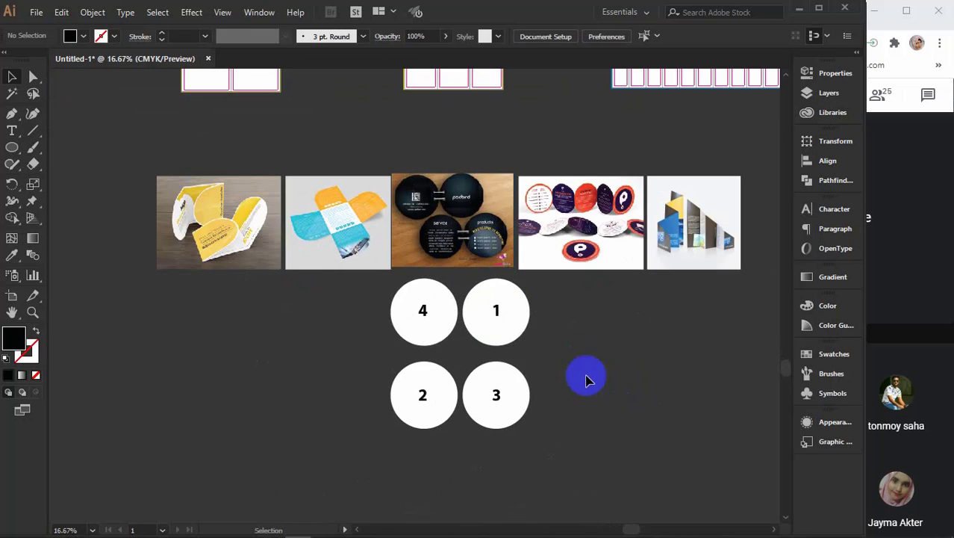
Step: Move the four numbered circles together down and to the left, clear of the row of reference pictures
drag(561, 442, 292, 274)
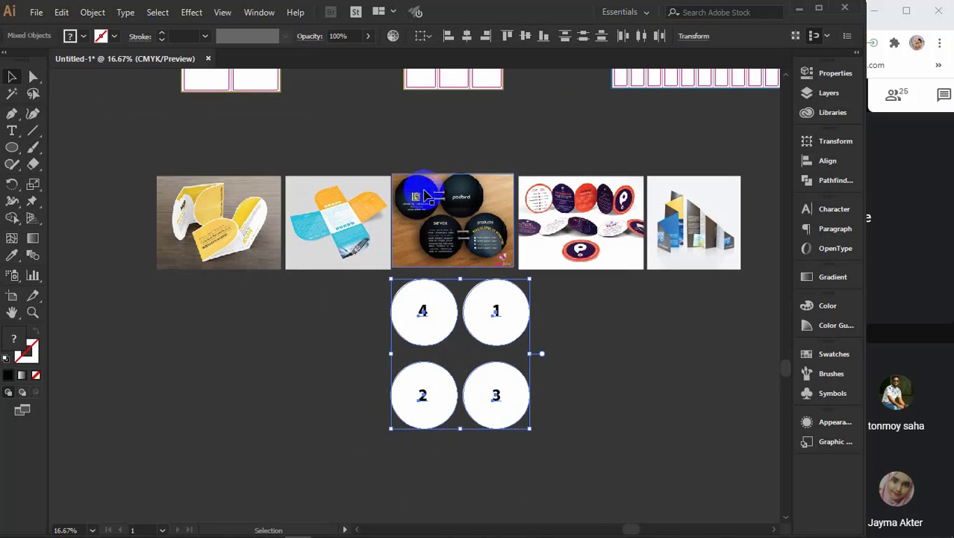
click(437, 376)
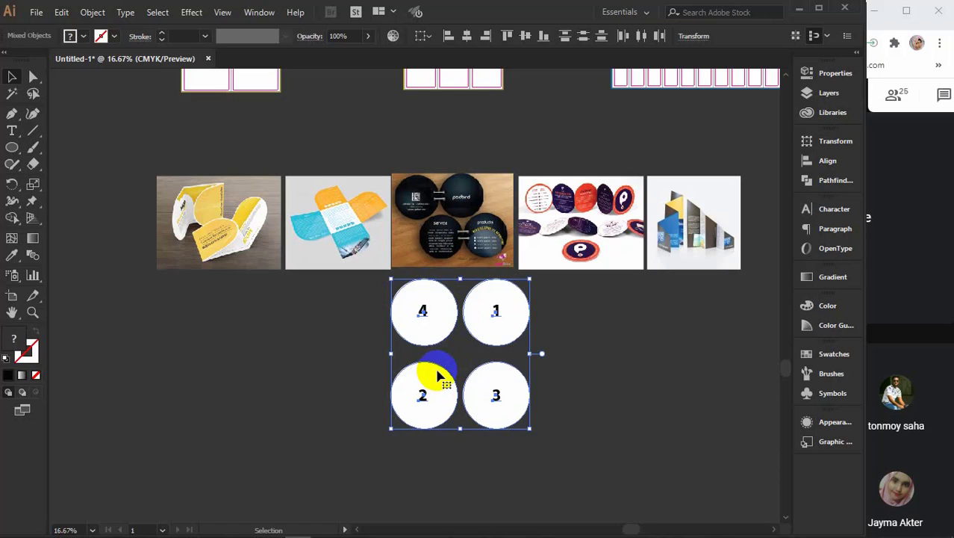
scroll(512, 336, down, 3)
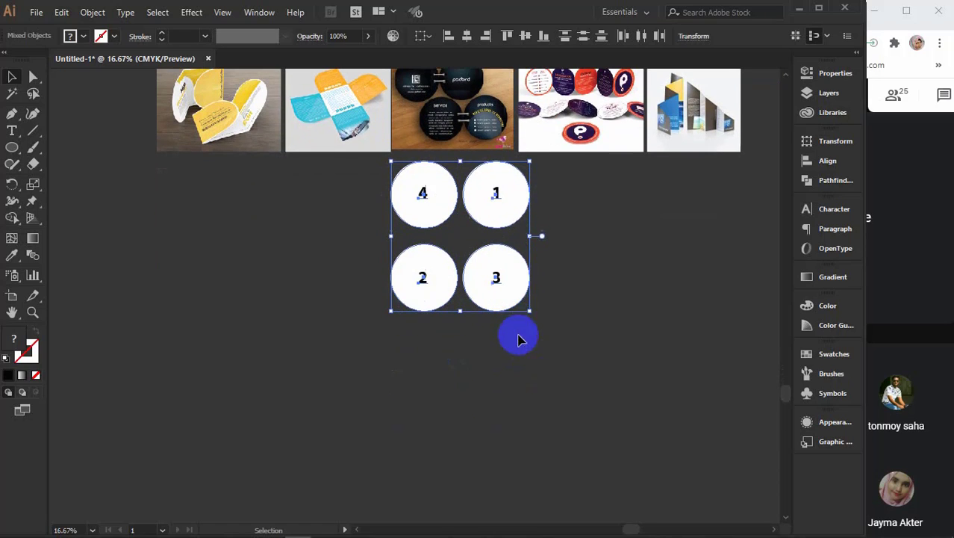
click(512, 192)
drag(512, 193, 152, 432)
drag(67, 481, 53, 495)
drag(554, 265, 490, 372)
Step: Draw a black circle with the Ellipse tool below the black round brochure picture, as the first panel of the multi-circle brochure
click(485, 254)
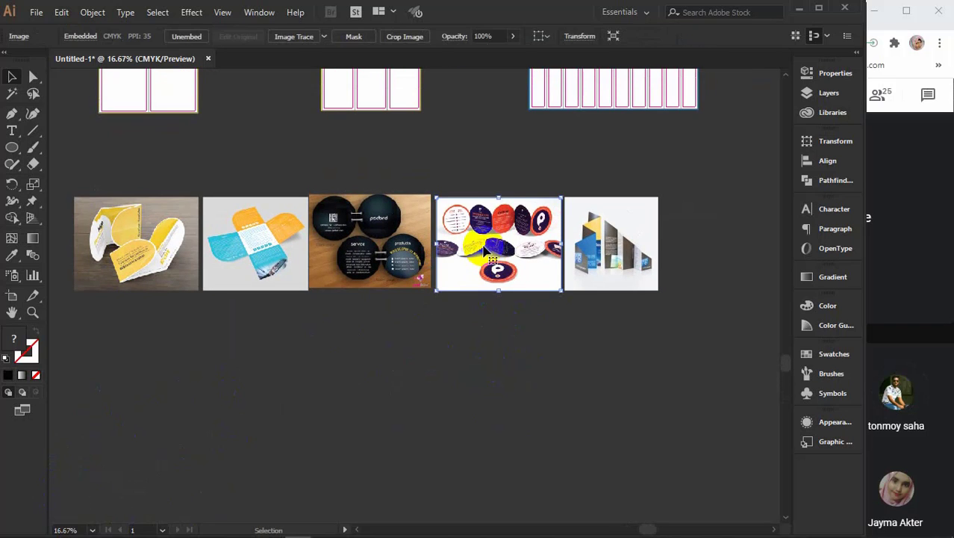
scroll(483, 248, up, 3)
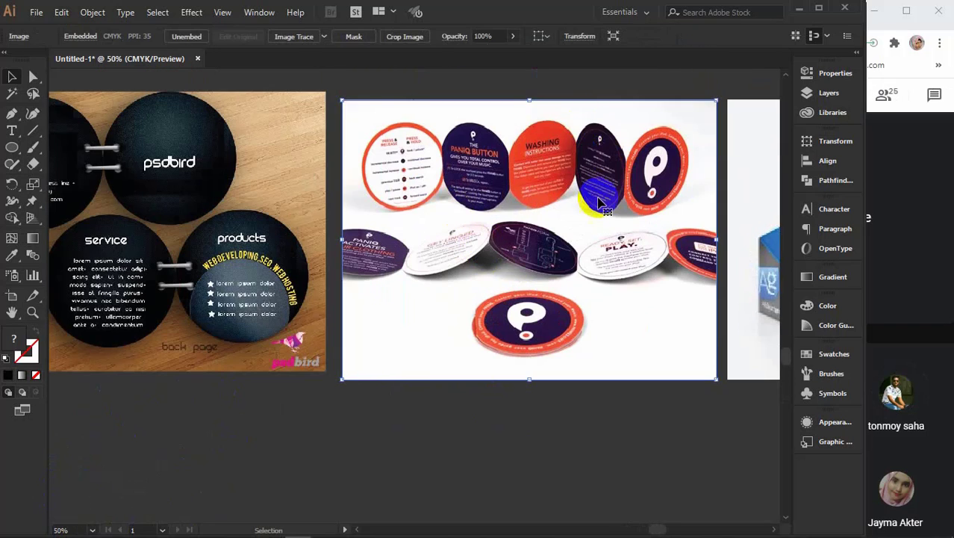
scroll(608, 215, down, 2)
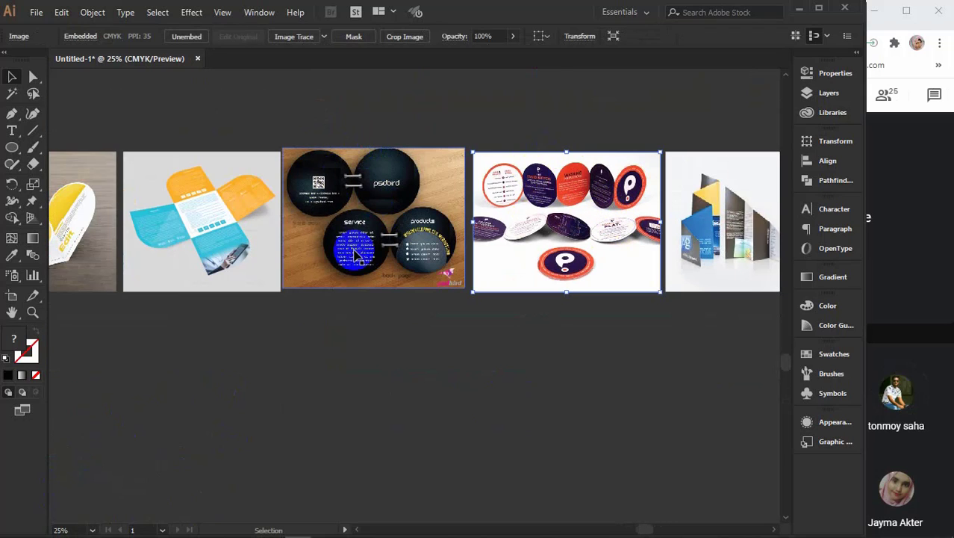
click(12, 148)
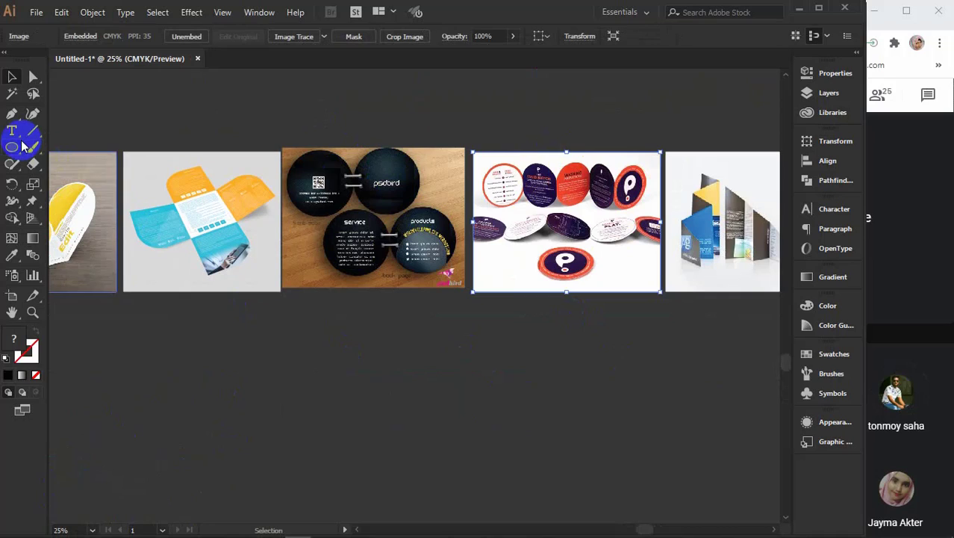
drag(365, 337, 427, 397)
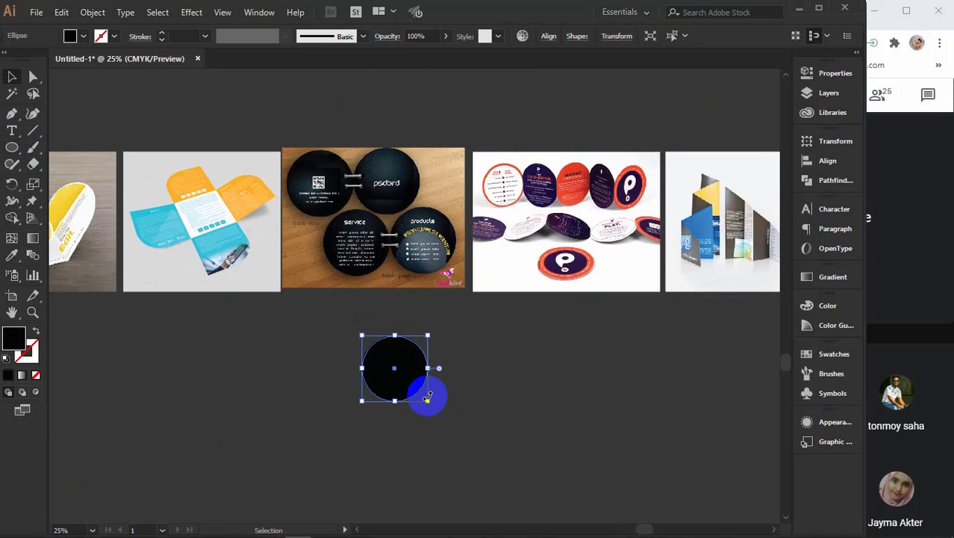
key(v)
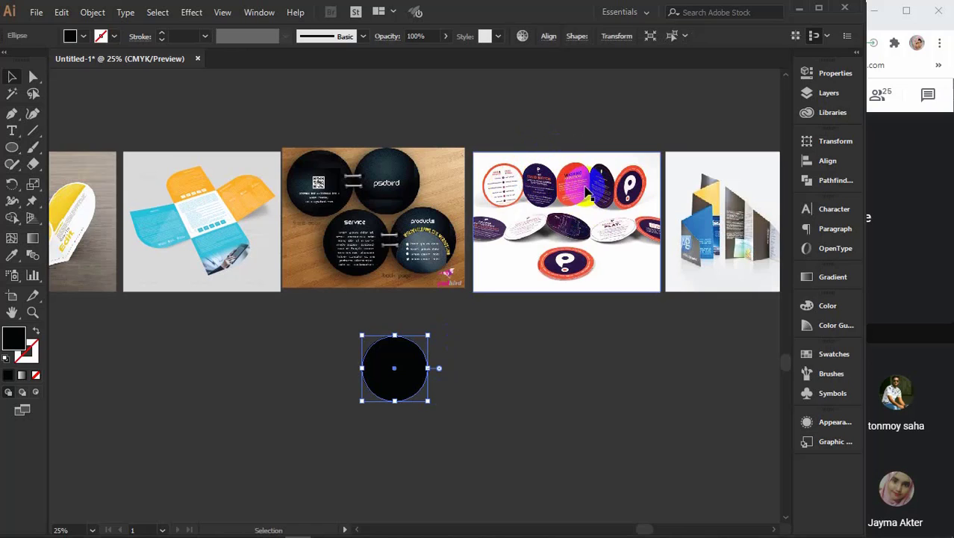
Step: Copy the black circle about 5.2 in to its right so the edges touch, and repeat the copy to form a row of five
drag(401, 382, 465, 383)
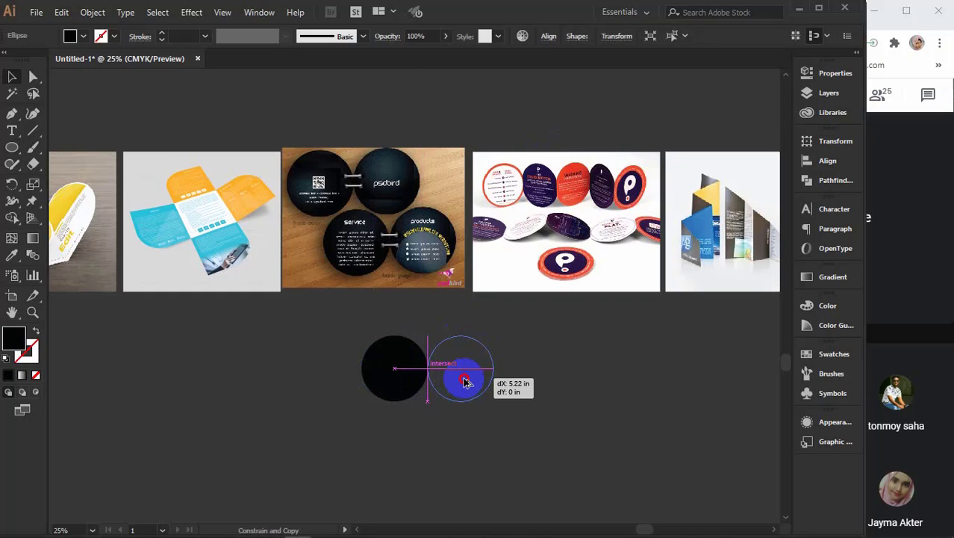
drag(465, 383, 463, 380)
key(ctrl+d)
key(ctrl+d)
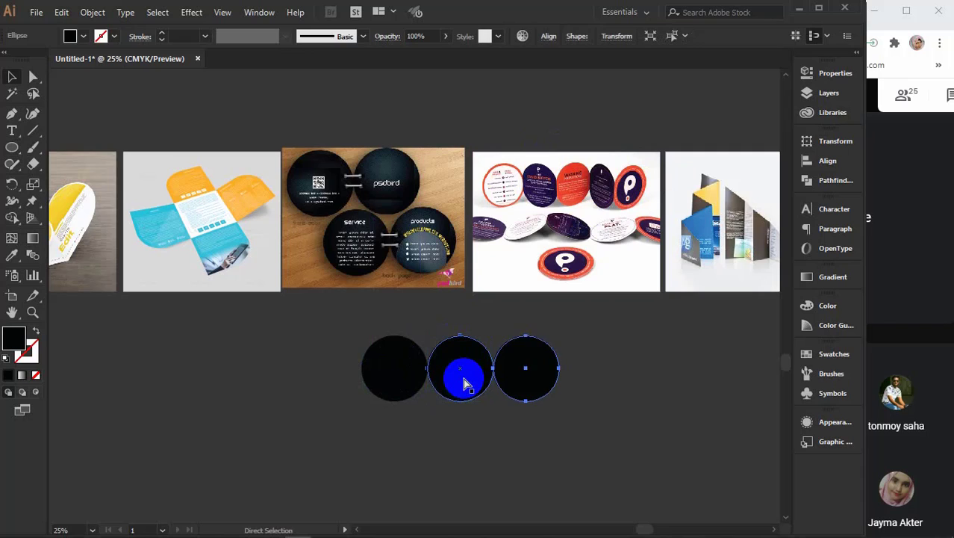
key(ctrl+d)
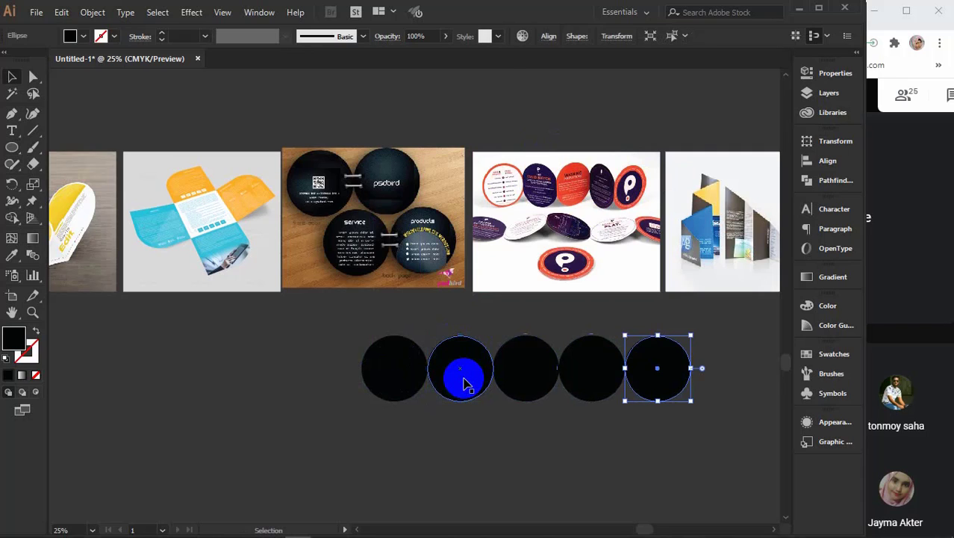
scroll(463, 380, up, 2)
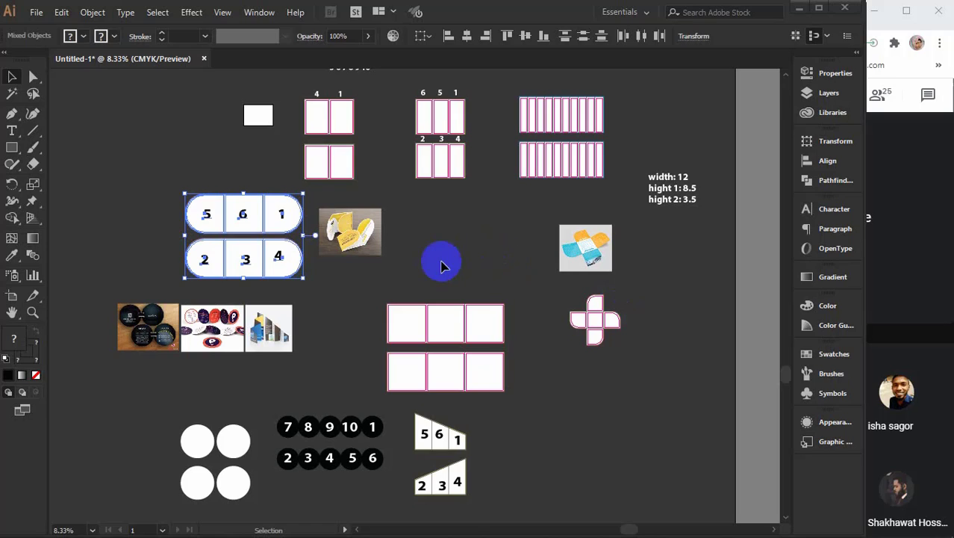
click(415, 226)
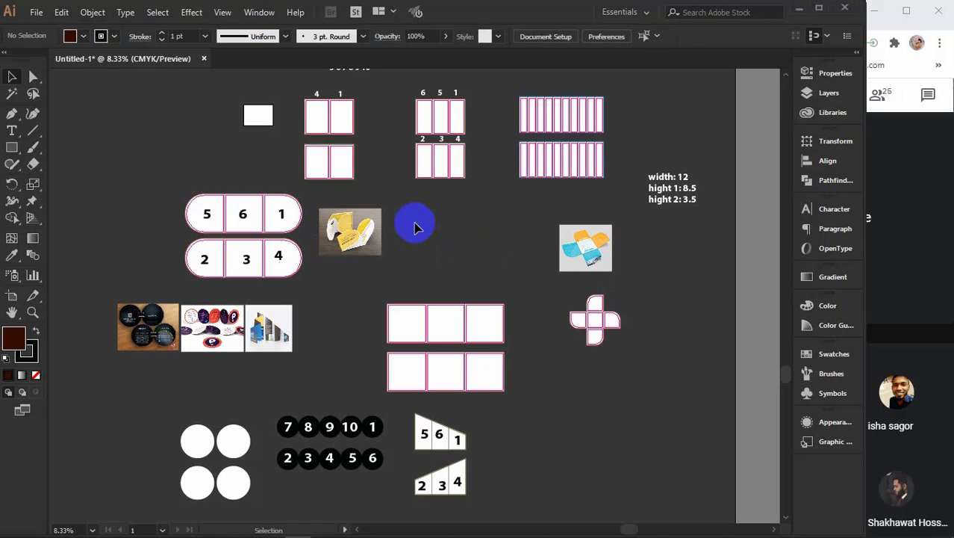
Step: Look over all the brochure layouts and the yellow rounded trifold reference picture
click(950, 431)
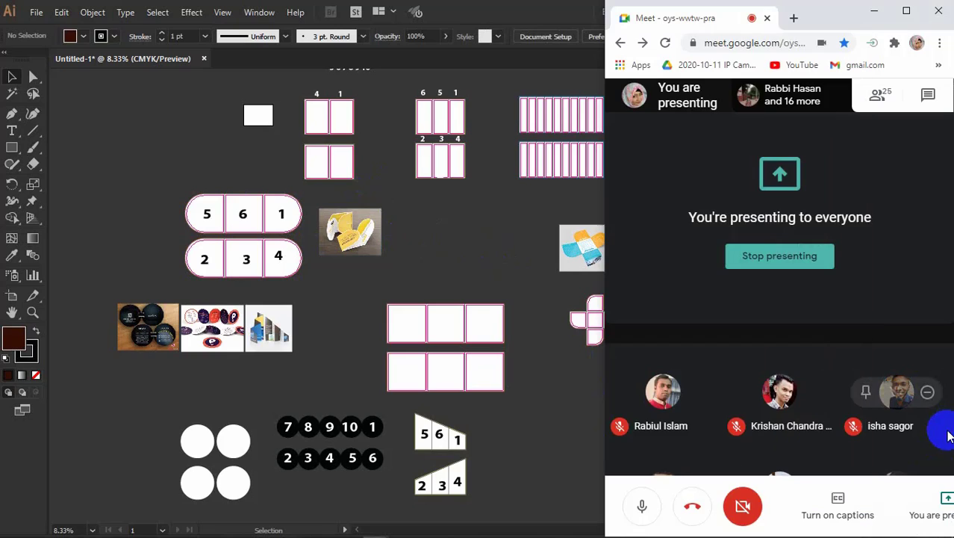
click(534, 457)
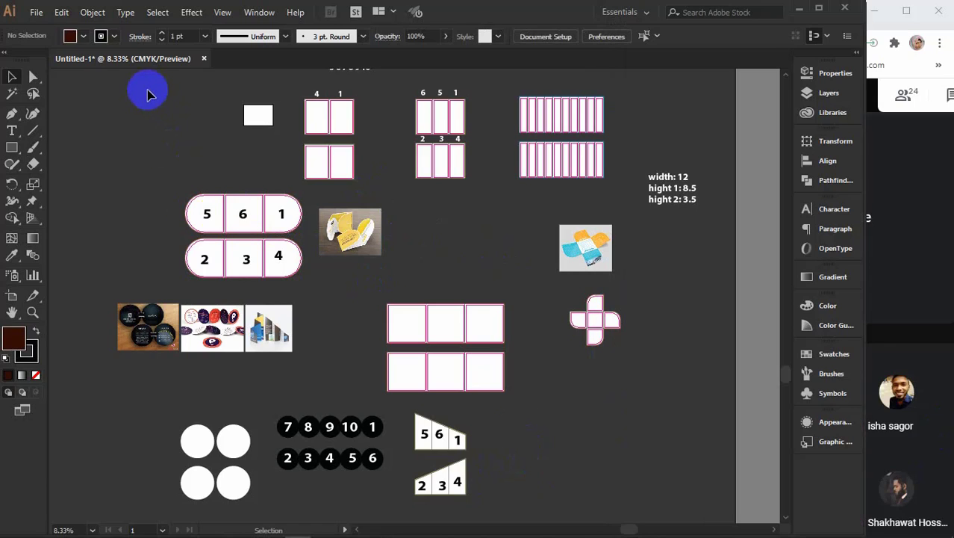
drag(131, 84, 714, 512)
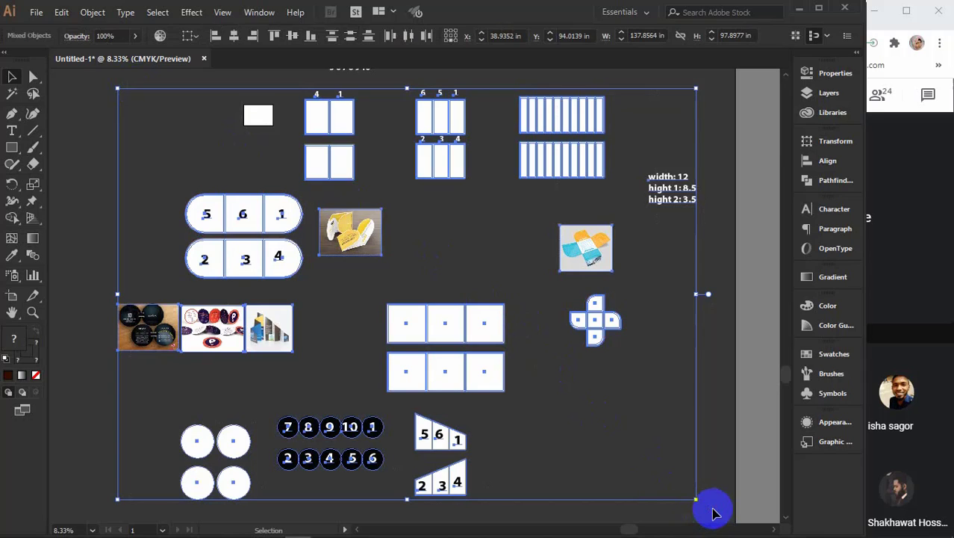
click(580, 408)
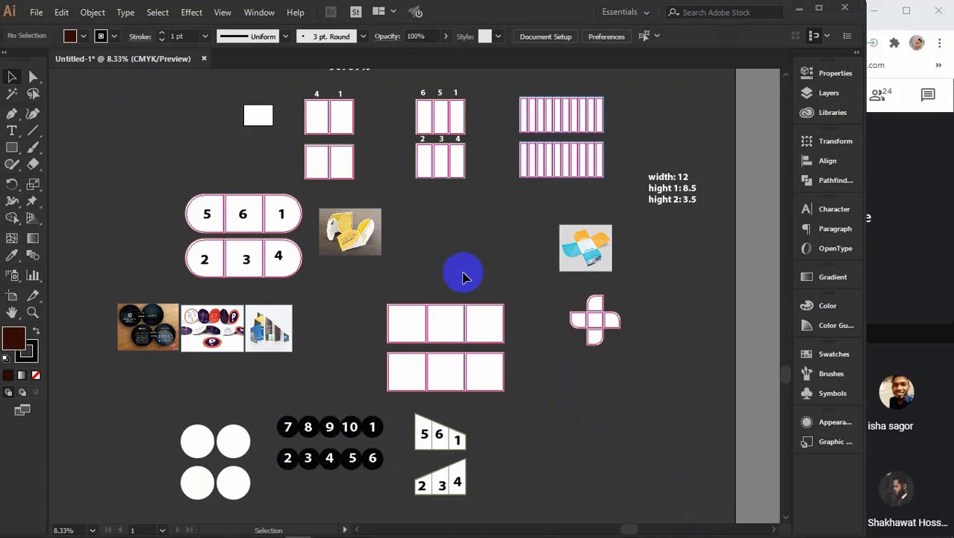
scroll(359, 234, up, 5)
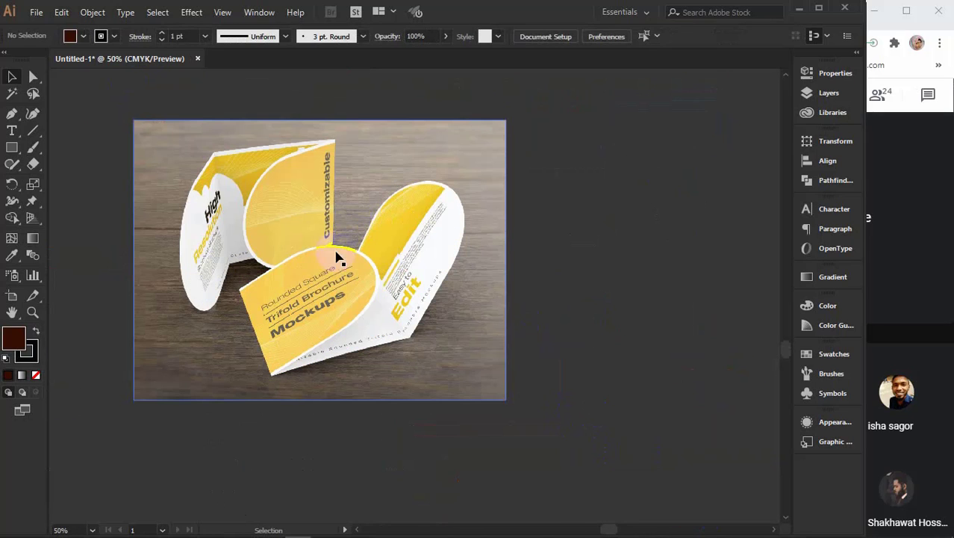
scroll(360, 289, down, 5)
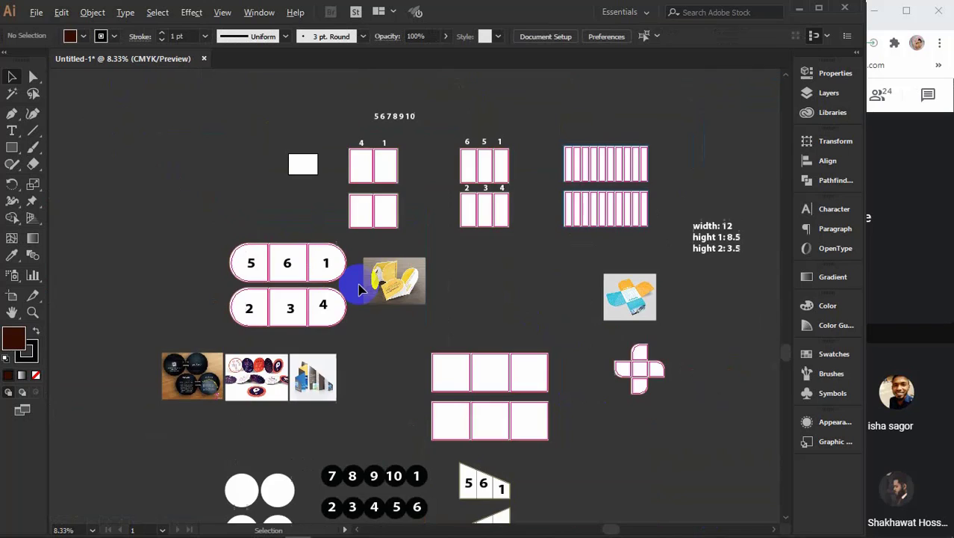
scroll(528, 285, down, 2)
scroll(485, 261, right, 1)
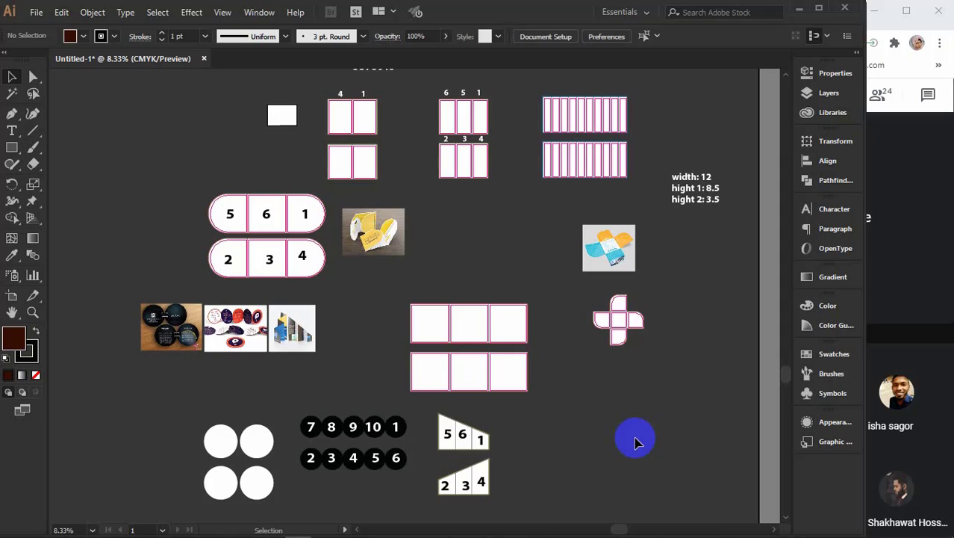
Step: Switch to the Chrome window with the brochure image search and enter "envelope mockup" in the address bar
click(913, 206)
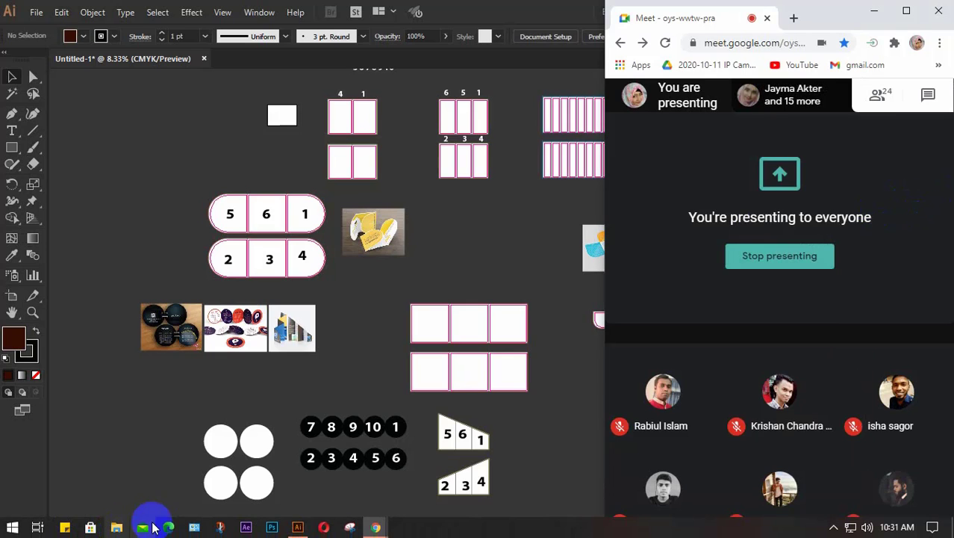
mouse_move(372, 527)
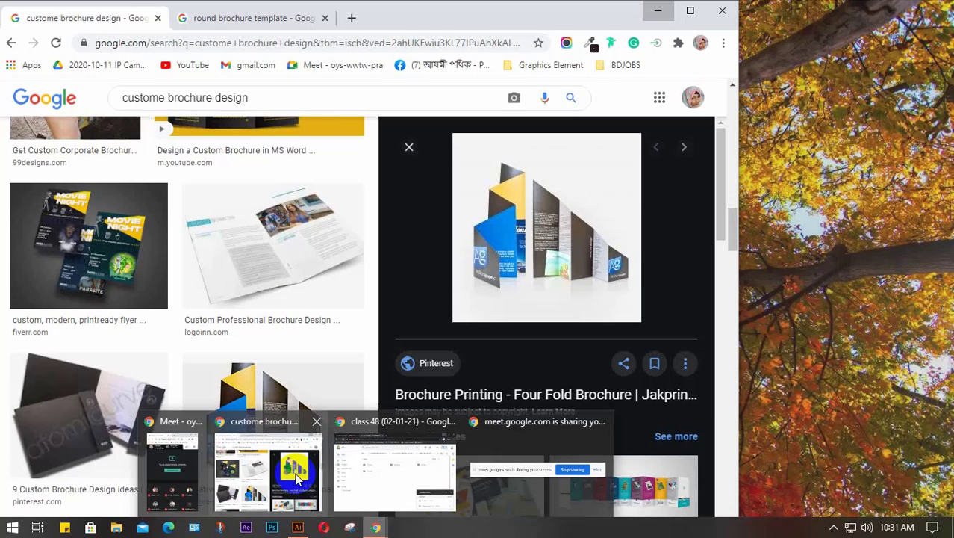
click(297, 478)
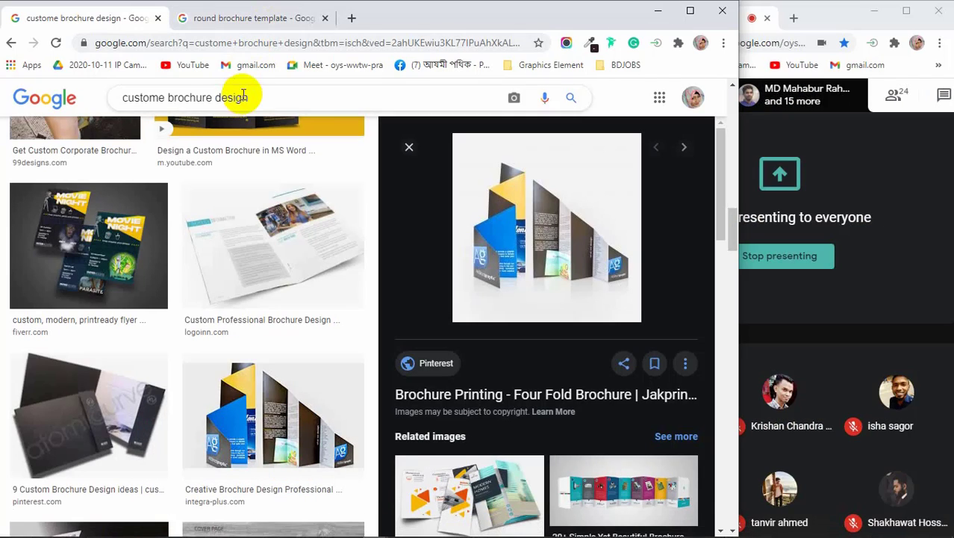
click(191, 43)
text(en)
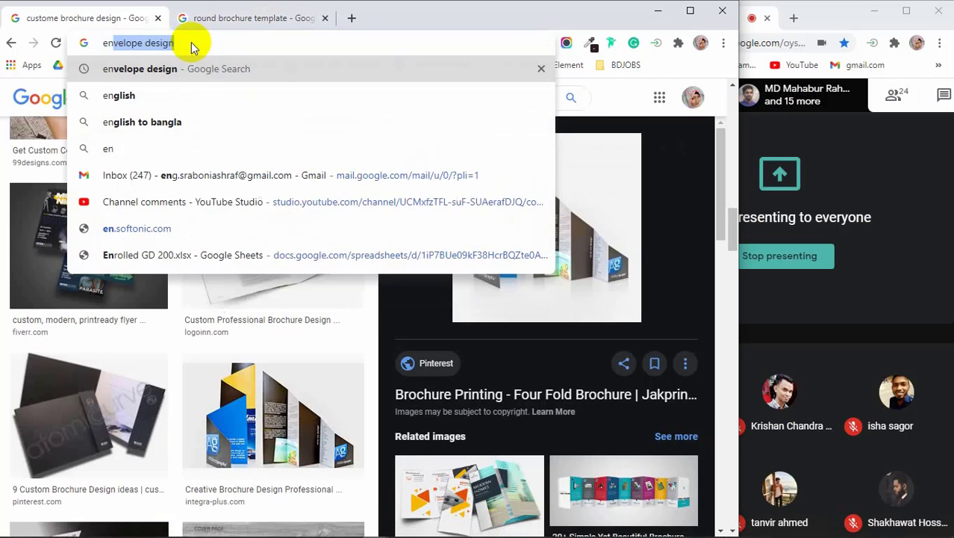
text(velope )
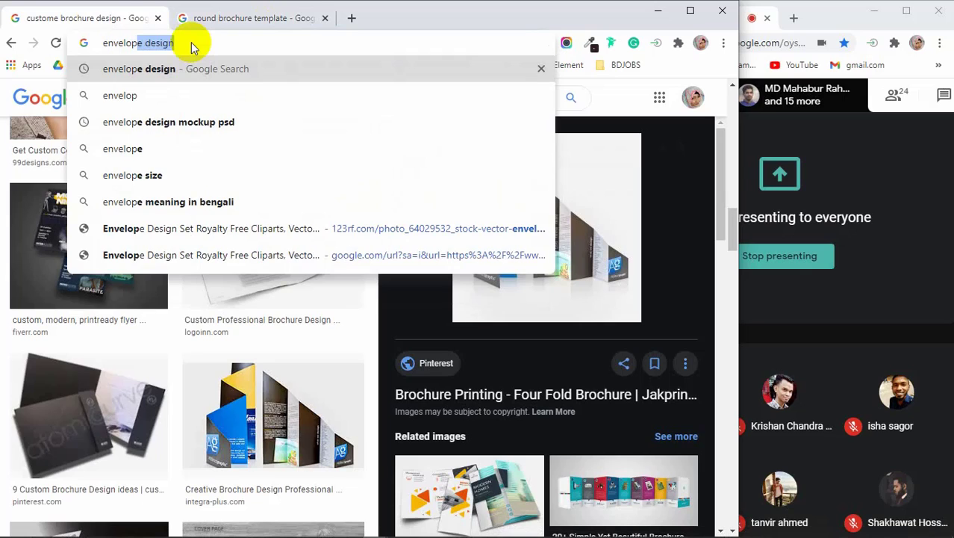
text(mo)
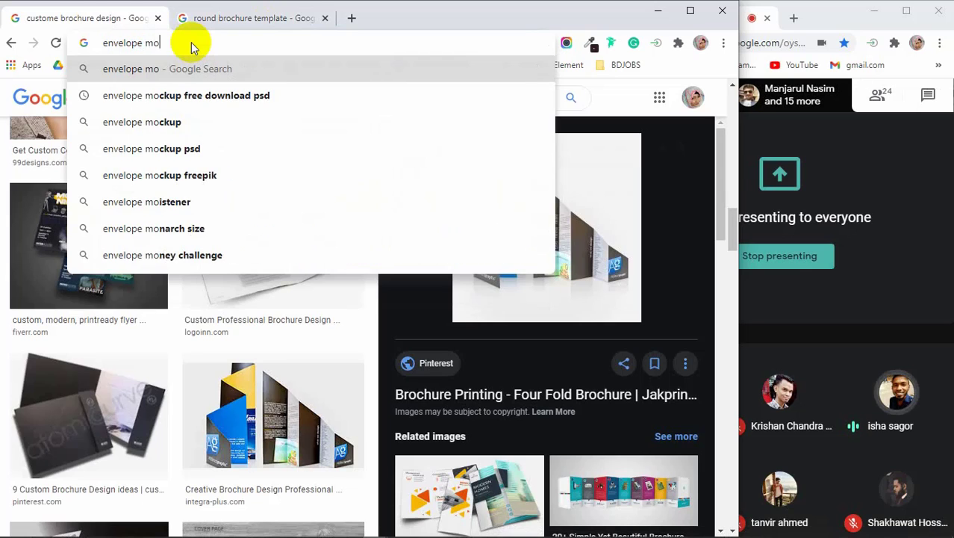
text(ckup)
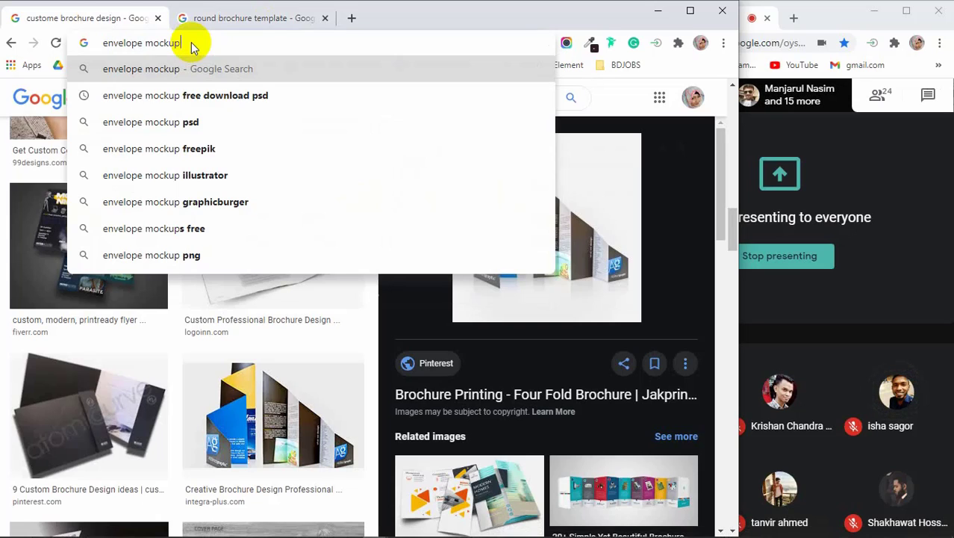
Step: Open a blank browser tab and switch back to the brochure document in Illustrator
click(352, 18)
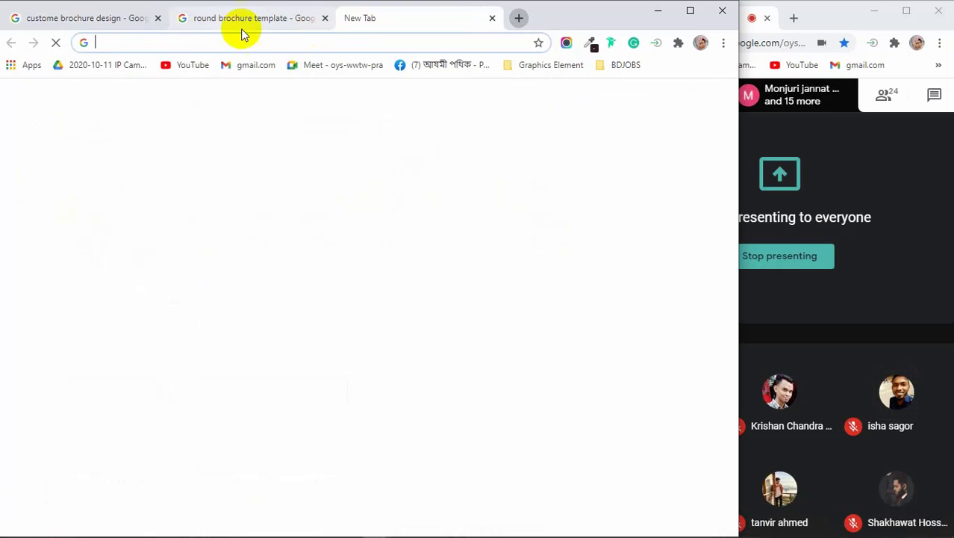
click(106, 18)
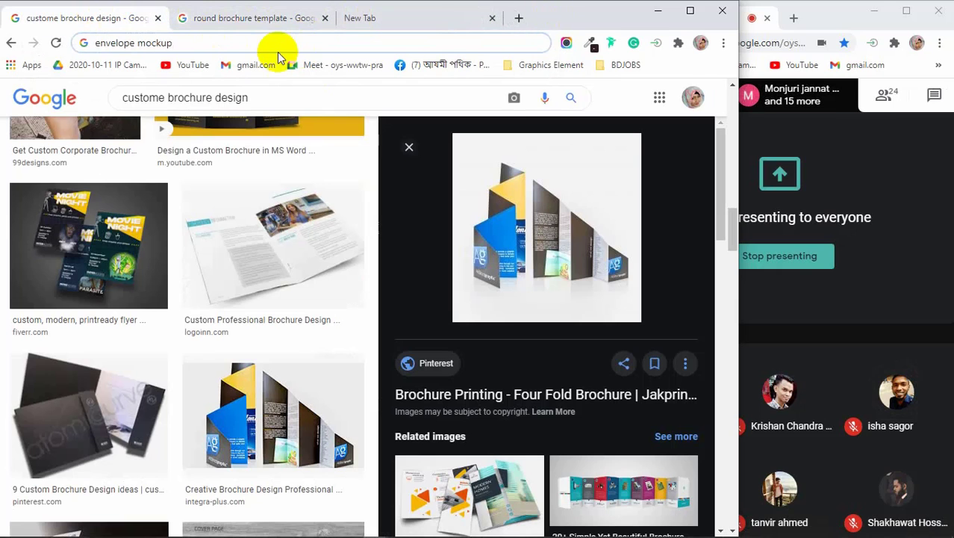
click(657, 10)
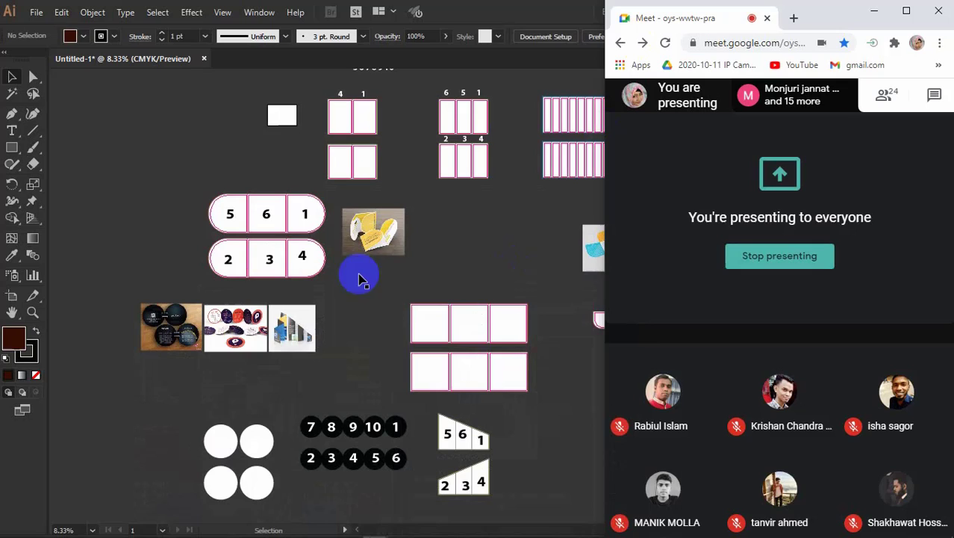
click(457, 263)
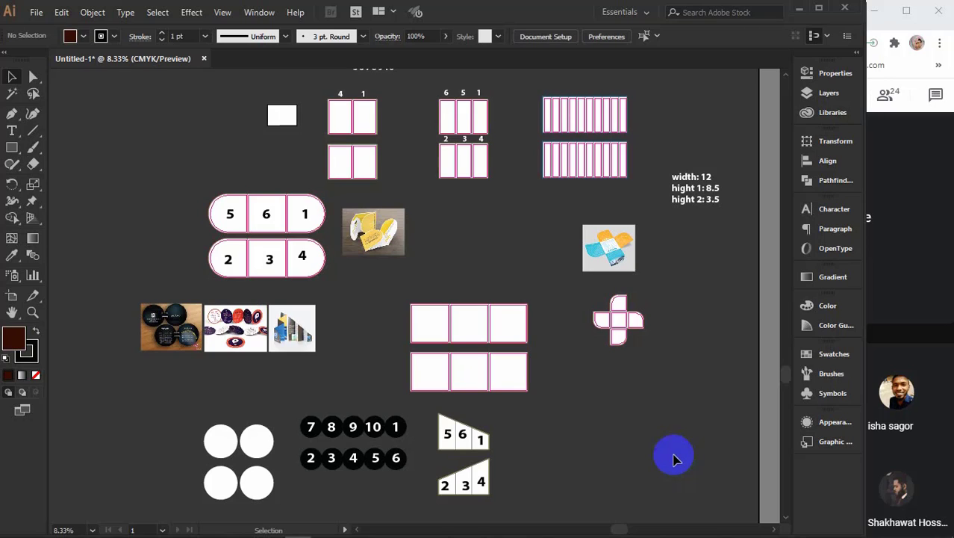
click(524, 377)
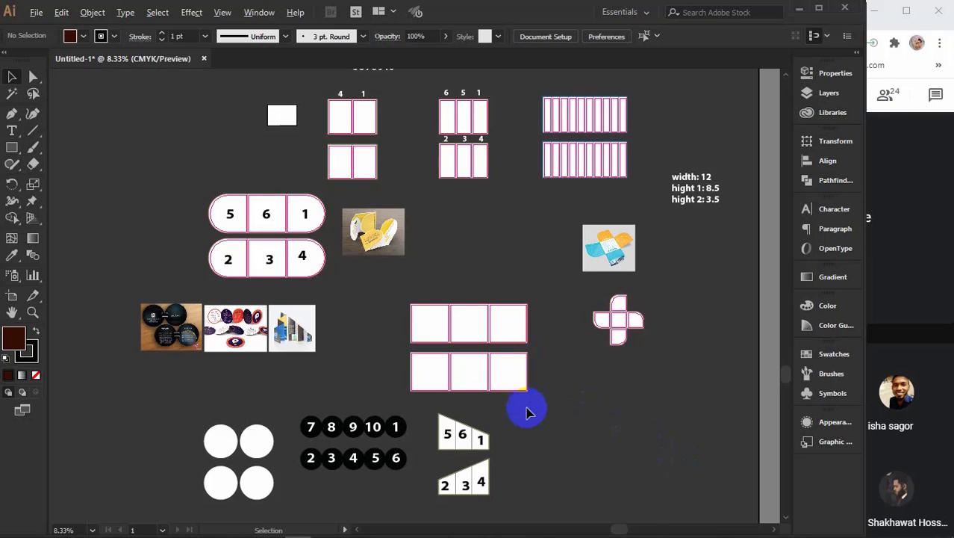
scroll(525, 419, up, 3)
drag(514, 420, 457, 390)
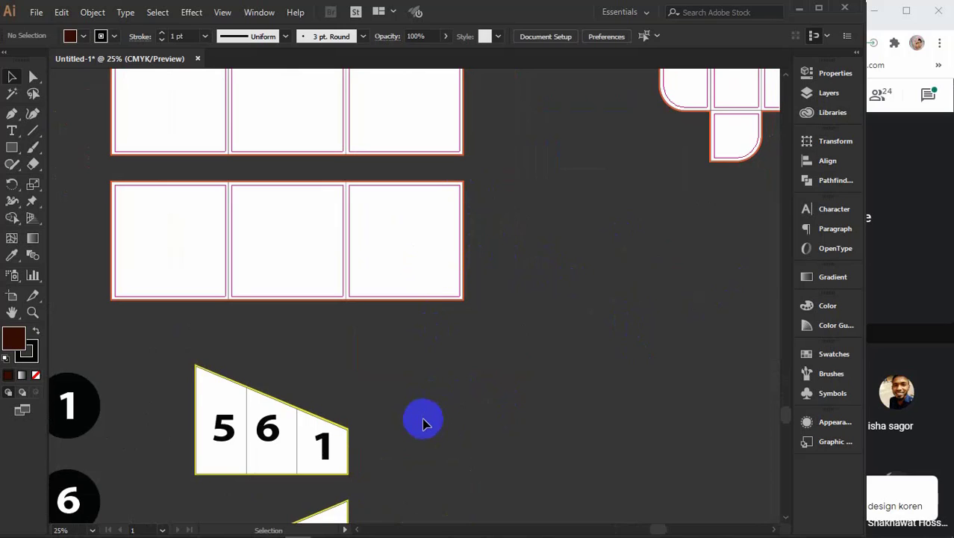
drag(424, 420, 560, 411)
Step: Lock the black round brochure picture at its original place and try to move it to test the lock
scroll(492, 332, down, 4)
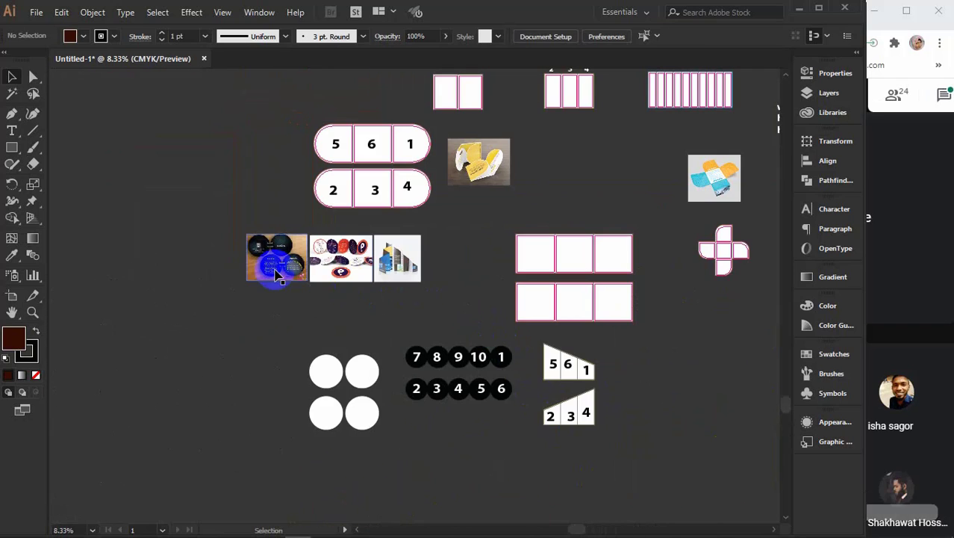
scroll(275, 270, up, 4)
scroll(274, 272, up, 2)
click(265, 220)
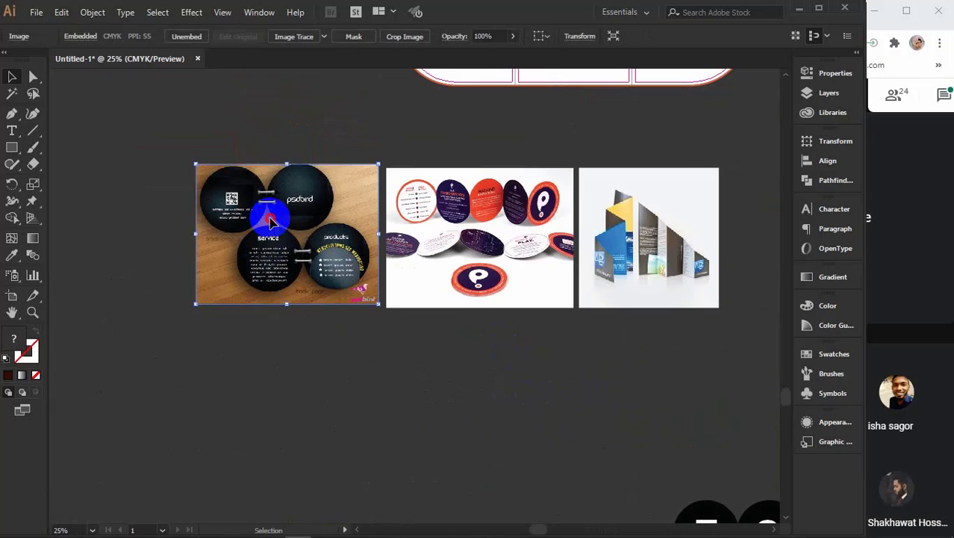
drag(286, 228, 249, 239)
key(ctrl+z)
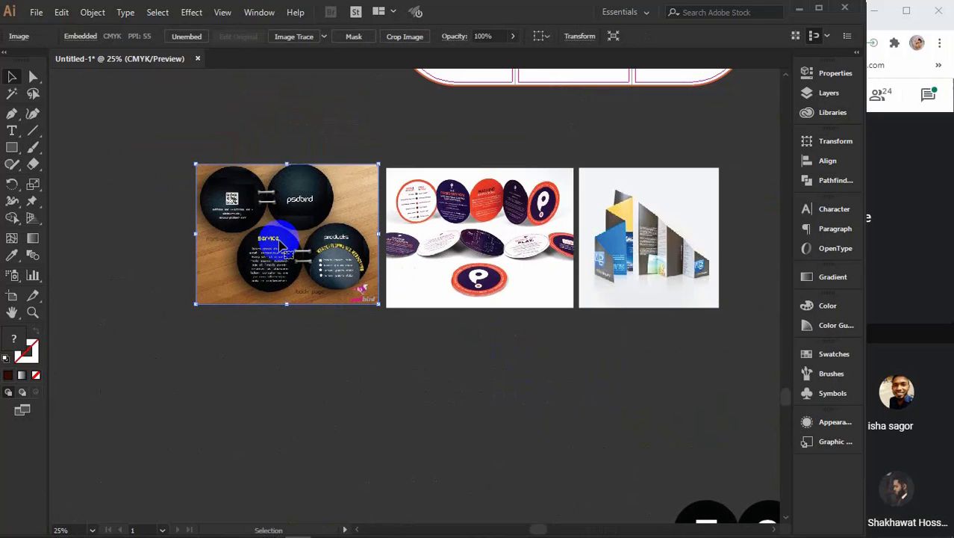
key(a)
key(ctrl+2)
drag(307, 212, 240, 313)
drag(317, 174, 205, 358)
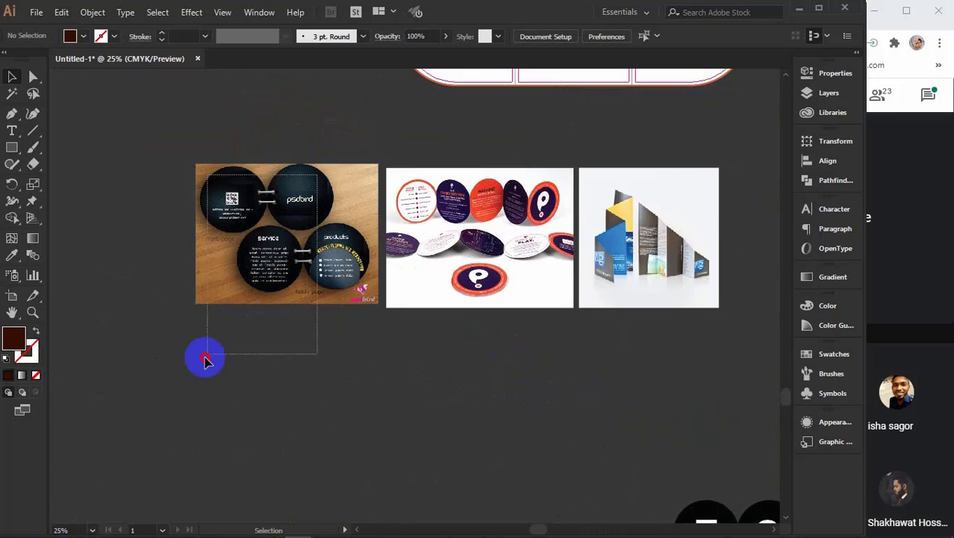
Step: Lock the multi-circle brochure picture beside the black round one and try to move it to test the lock
drag(436, 236, 469, 251)
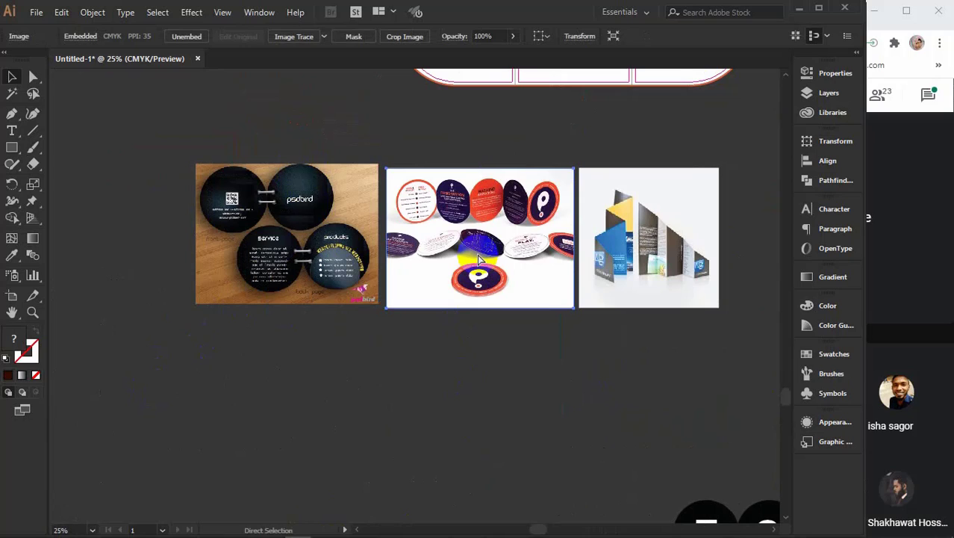
key(ctrl+2)
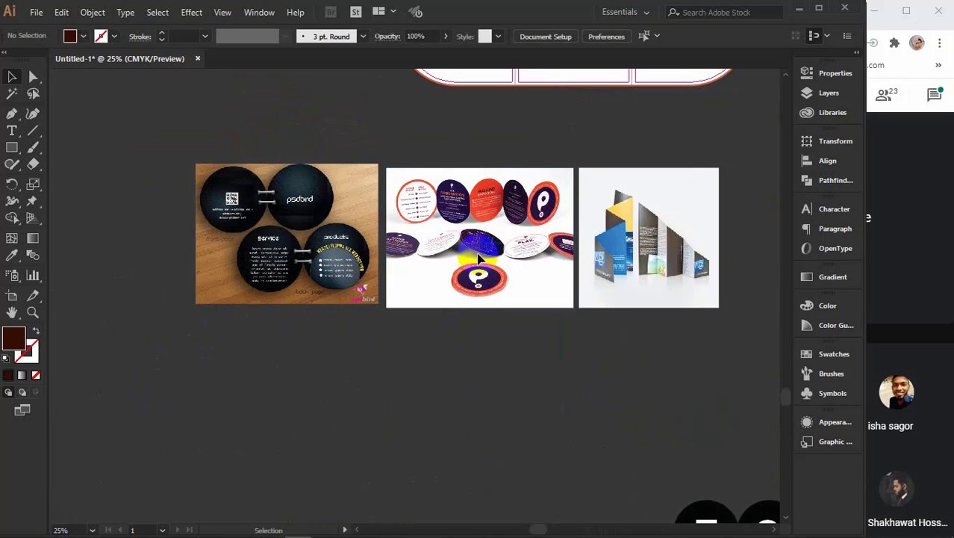
drag(470, 194, 334, 340)
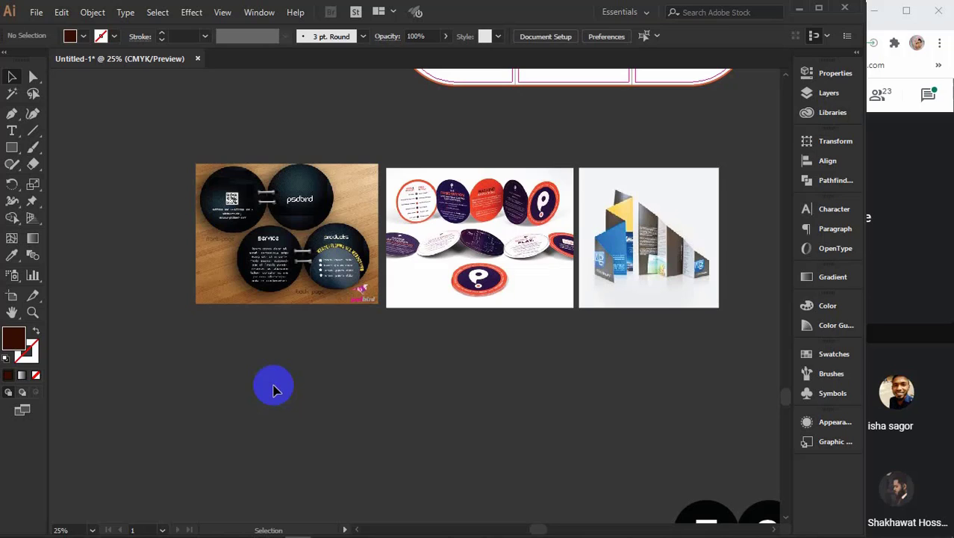
drag(464, 413, 319, 410)
Step: Move the unlocked slanted four-fold brochure picture to the right, clear of the two locked pictures
click(443, 282)
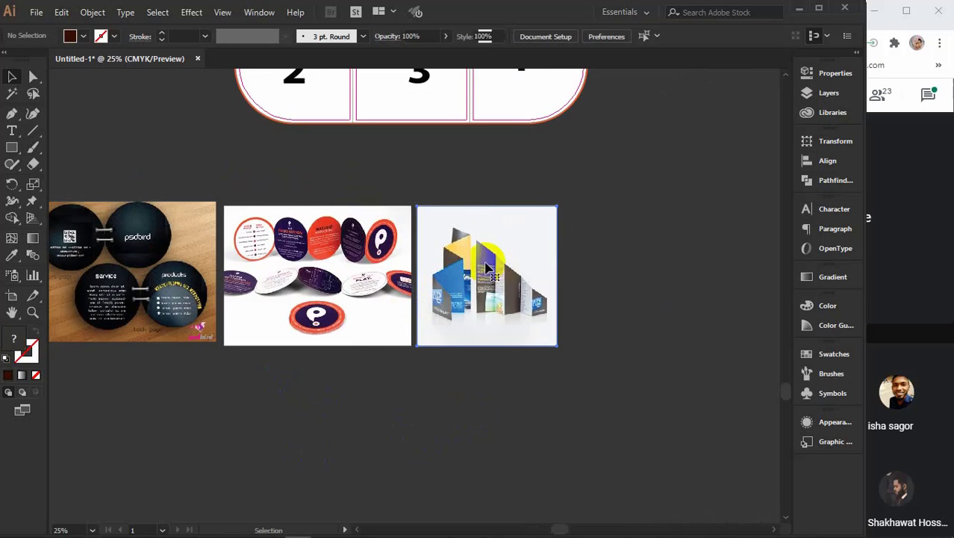
drag(486, 265, 624, 303)
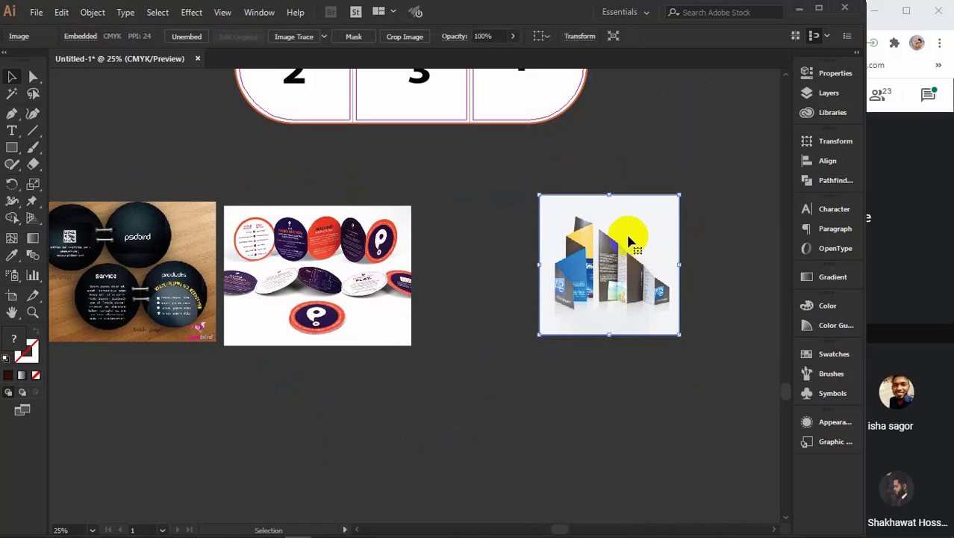
key(a)
key(v)
drag(629, 241, 603, 323)
drag(585, 361, 594, 300)
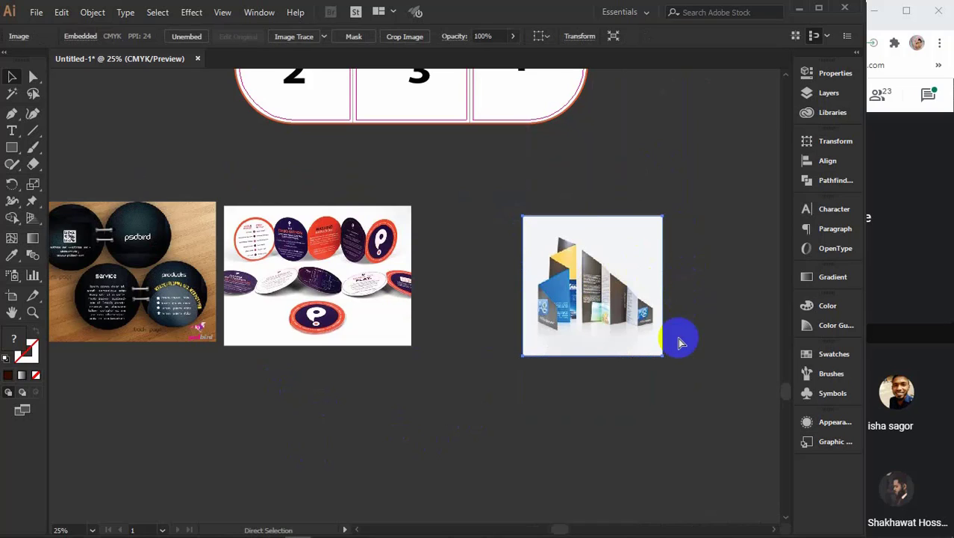
key(v)
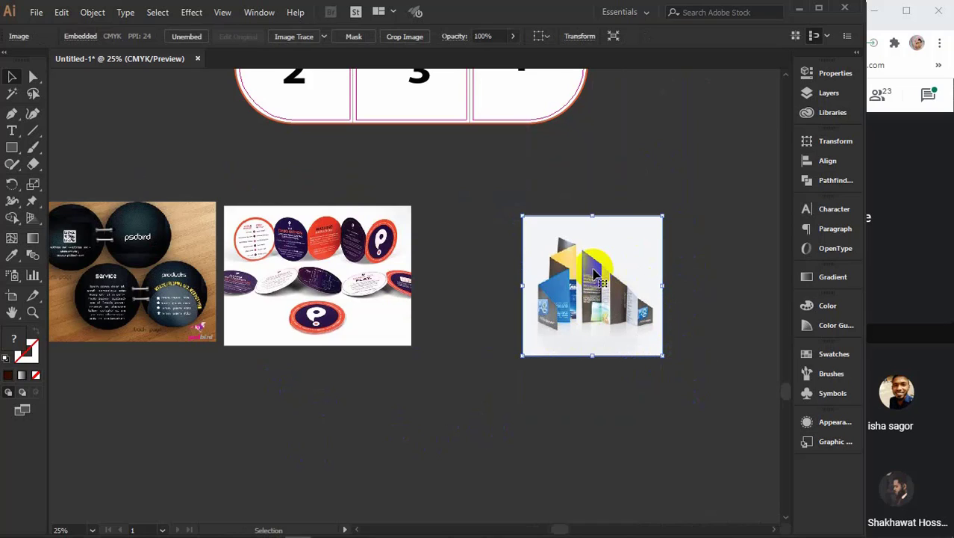
key(a)
key(v)
mouse_move(593, 269)
mouse_down()
mouse_move(574, 323)
mouse_move(592, 310)
mouse_move(603, 258)
mouse_up()
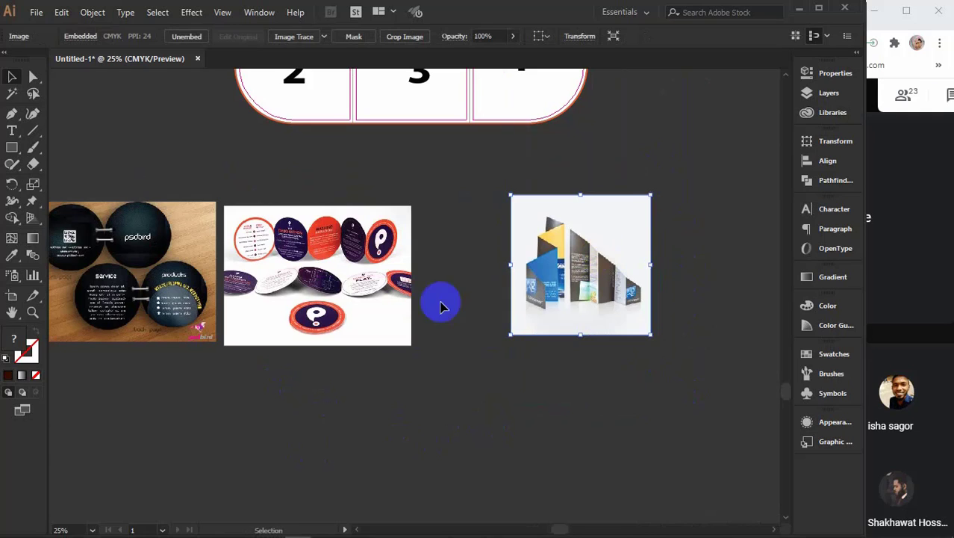
Step: Draw a dark brown rectangle with no stroke below the black round and multi-circle brochure pictures
click(11, 149)
scroll(448, 325, down, 4)
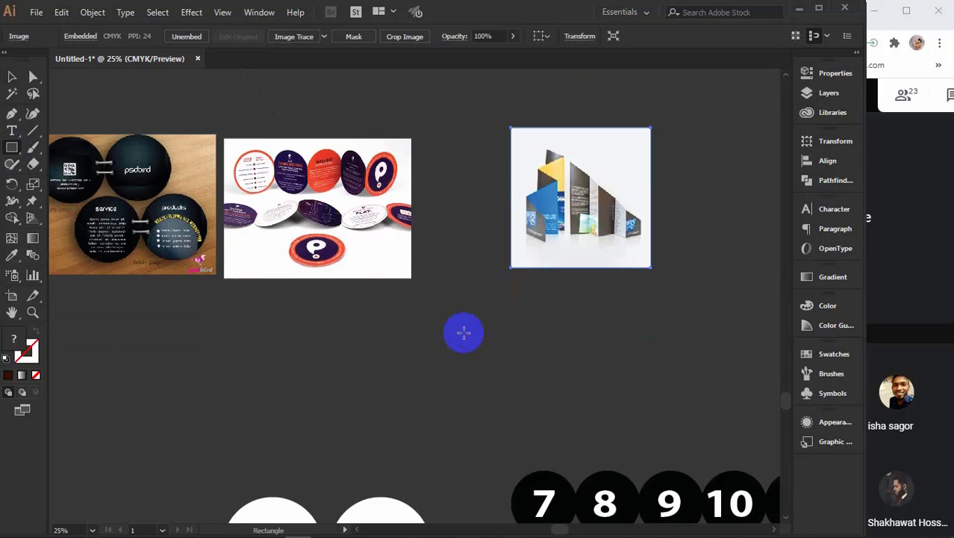
mouse_move(186, 260)
mouse_down()
mouse_move(267, 317)
mouse_move(272, 339)
mouse_up()
key(v)
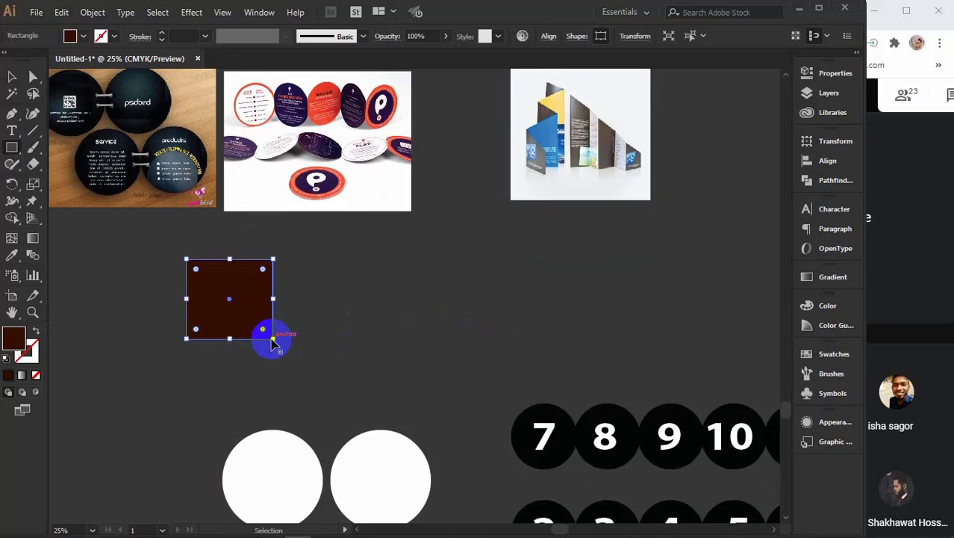
key(m)
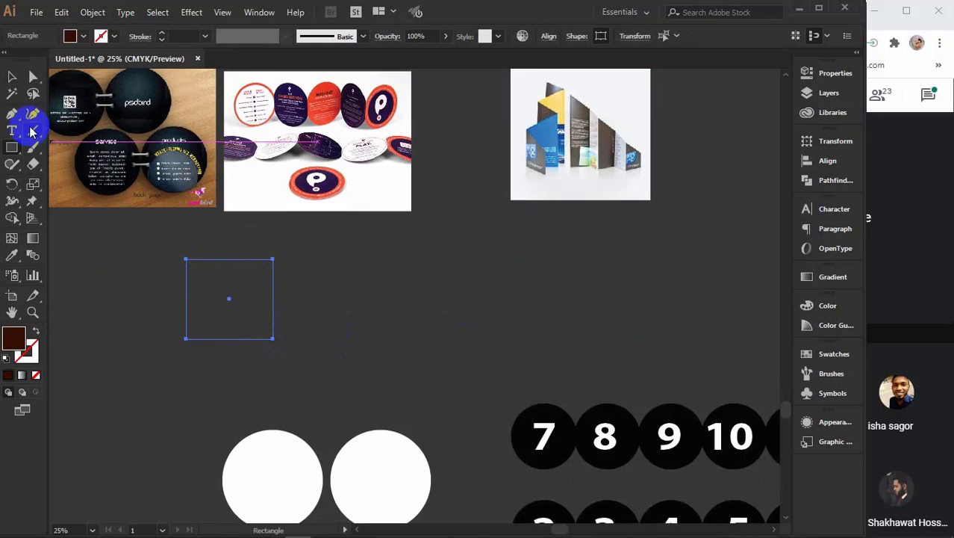
Step: Move the dark brown rectangle to the right, show the rulers and place two vertical guides across the black round brochure picture
click(12, 76)
drag(271, 275, 334, 284)
key(ctrl+r)
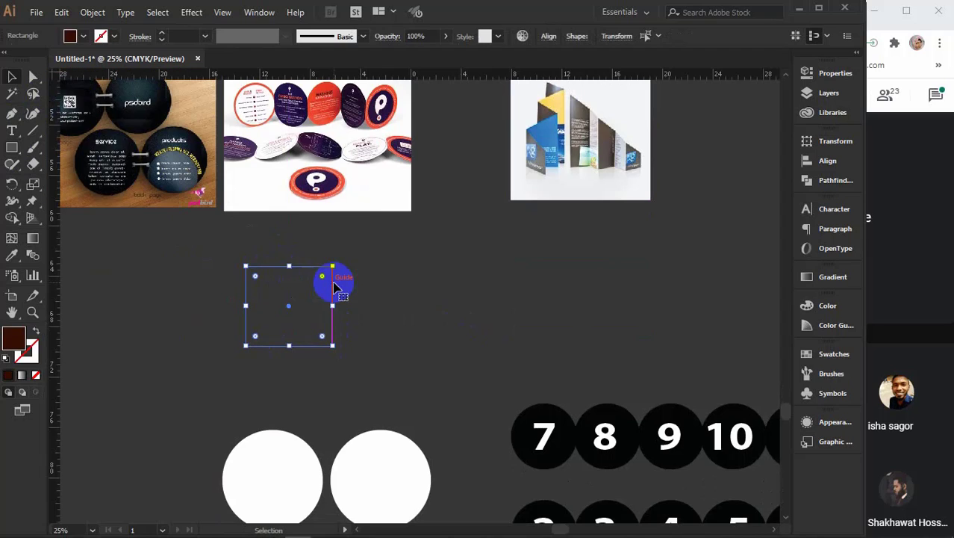
drag(57, 295, 157, 305)
drag(54, 305, 115, 303)
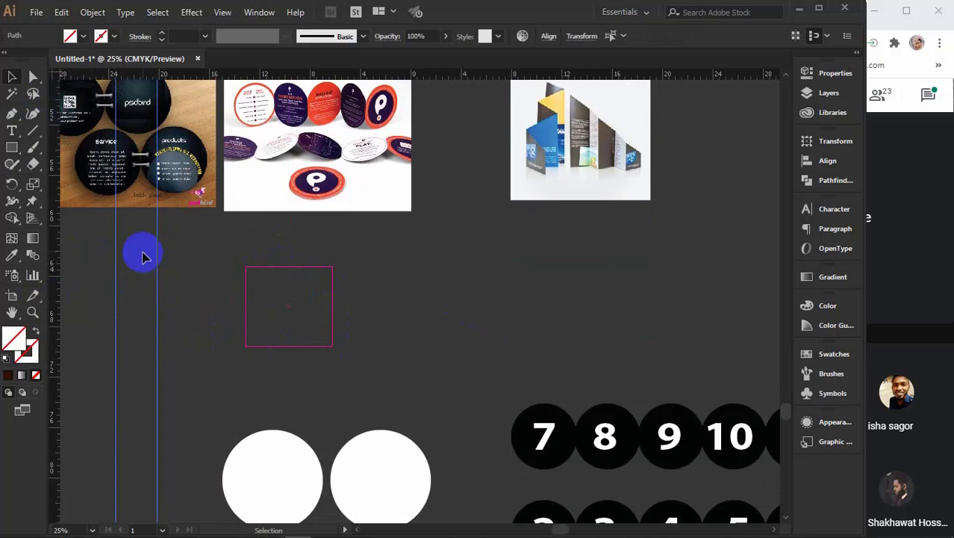
Step: Delete the dark brown rectangle together with both vertical guides and hide the rulers
drag(103, 252, 382, 348)
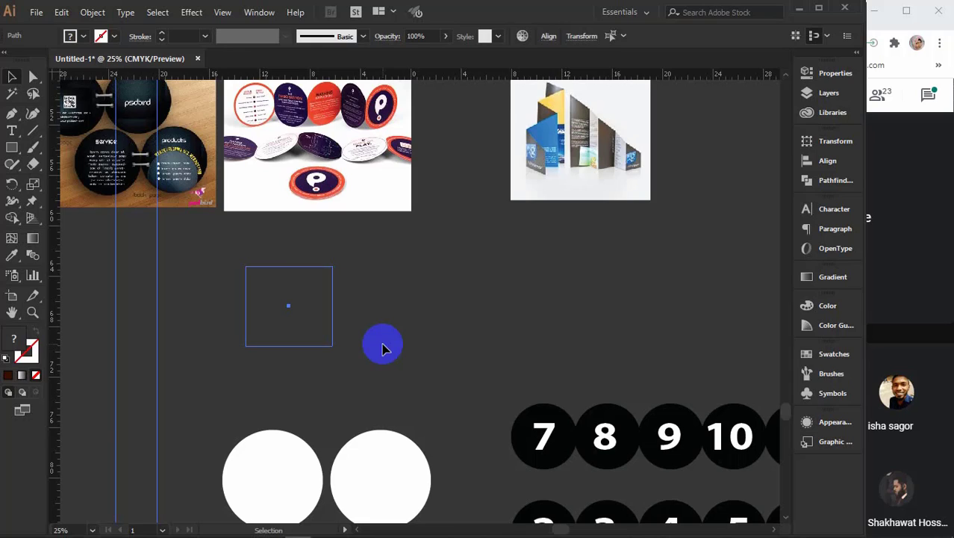
click(382, 346)
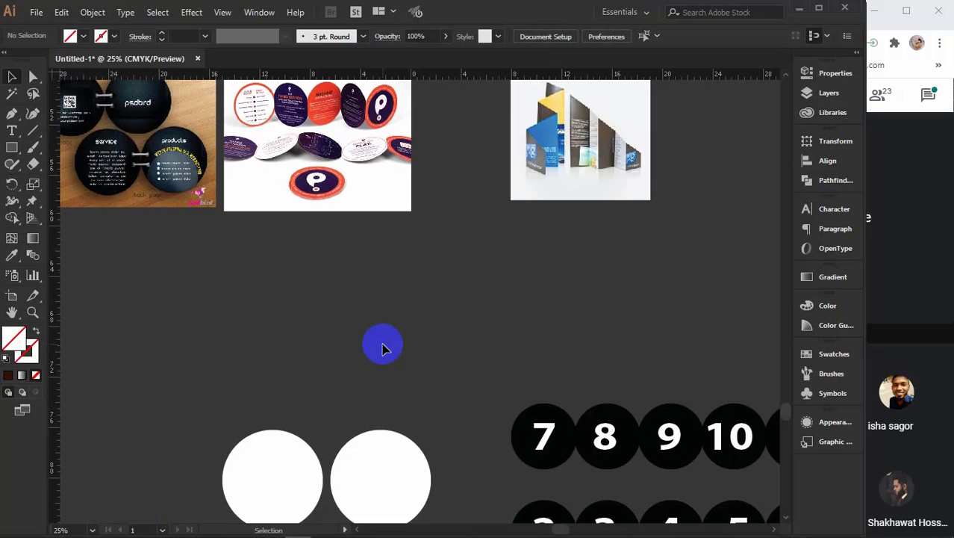
key(ctrl+r)
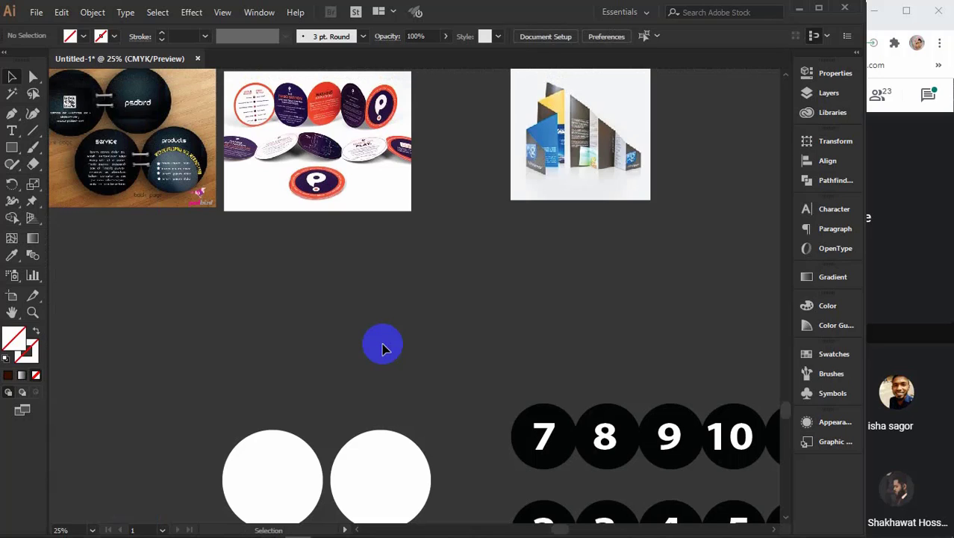
Step: Read the messages in the Google Meet chat, close the chat and return to the Illustrator document
click(928, 94)
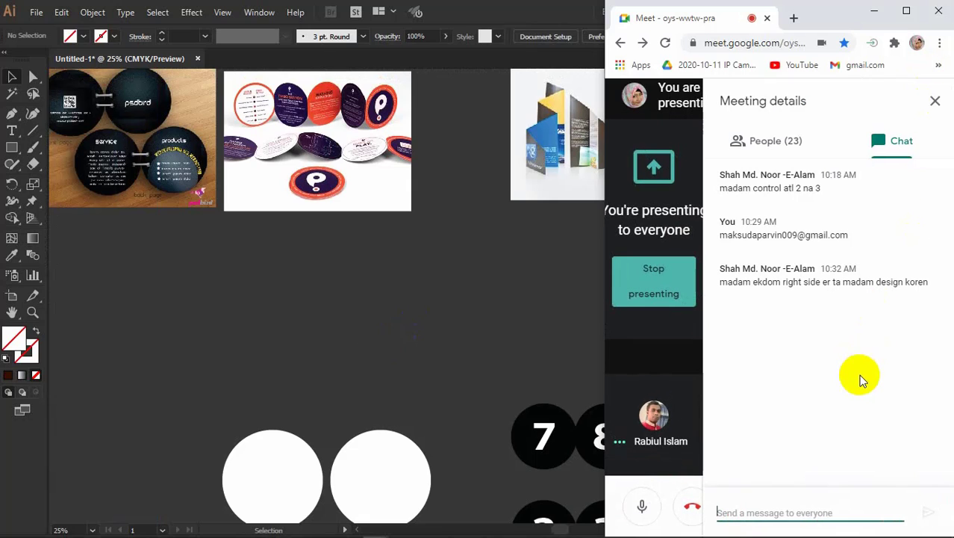
click(934, 104)
click(505, 326)
Step: Examine the brochure reference pictures and their layouts, from the slanted four-fold picture to the blue and orange cross-shaped one
alt+scroll(458, 329, down, 3)
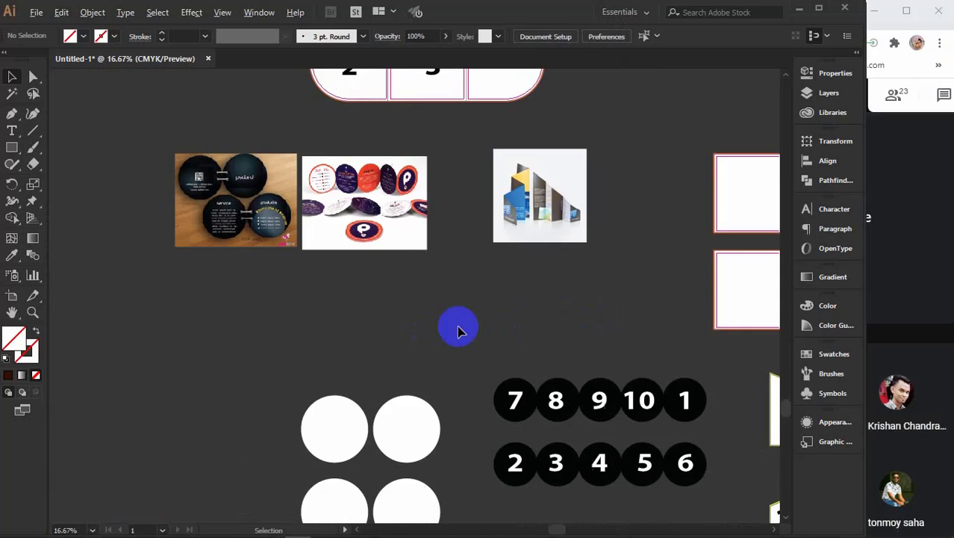
click(498, 266)
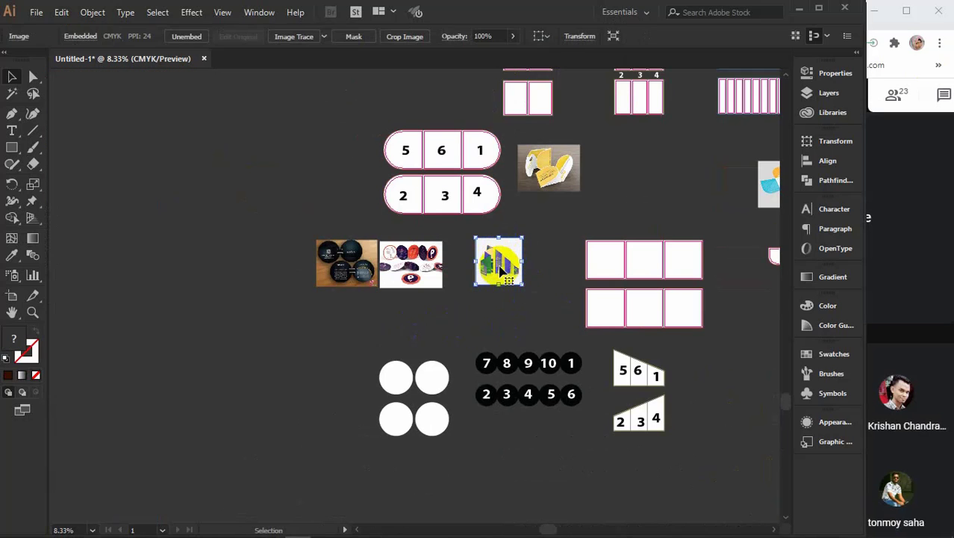
alt+scroll(498, 267, up, 3)
alt+scroll(501, 270, down, 3)
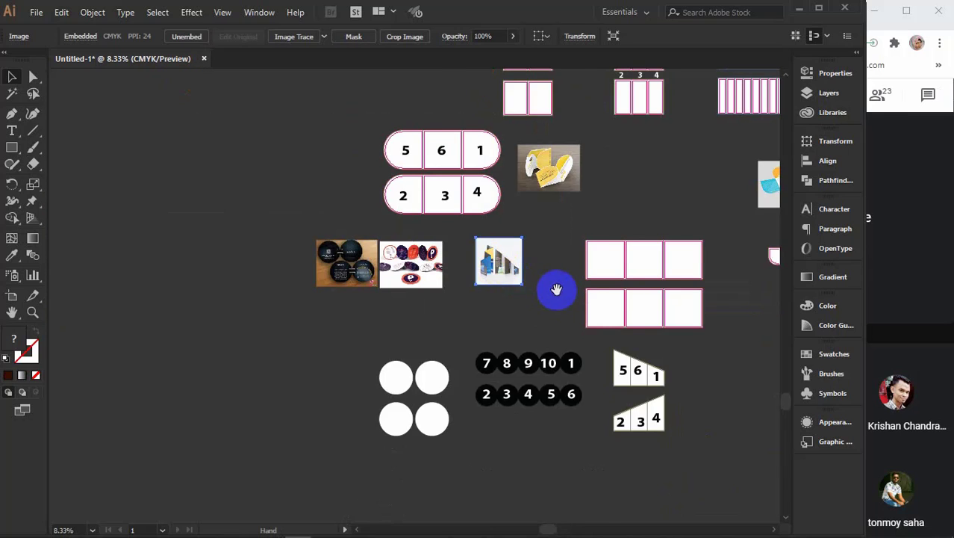
scroll(556, 288, right, 3)
click(650, 186)
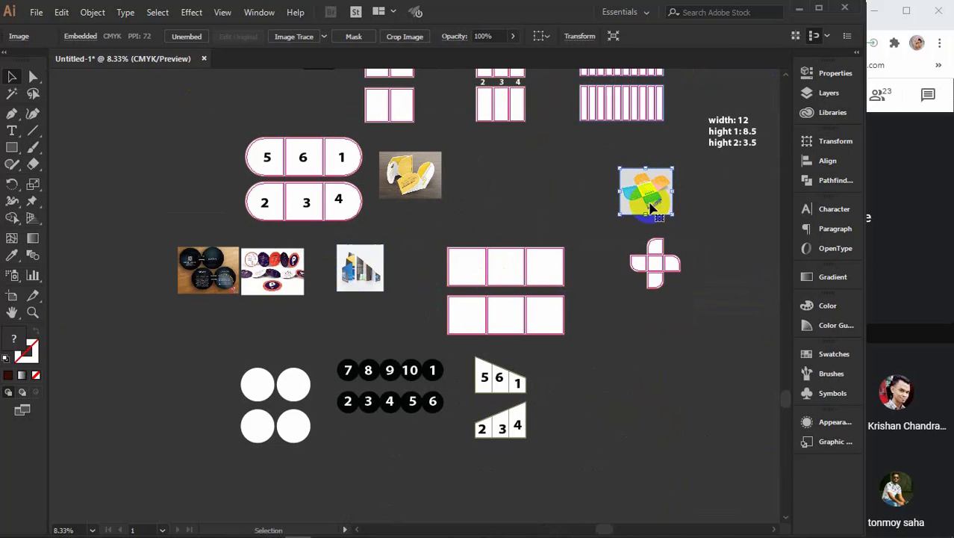
alt+scroll(650, 202, up, 2)
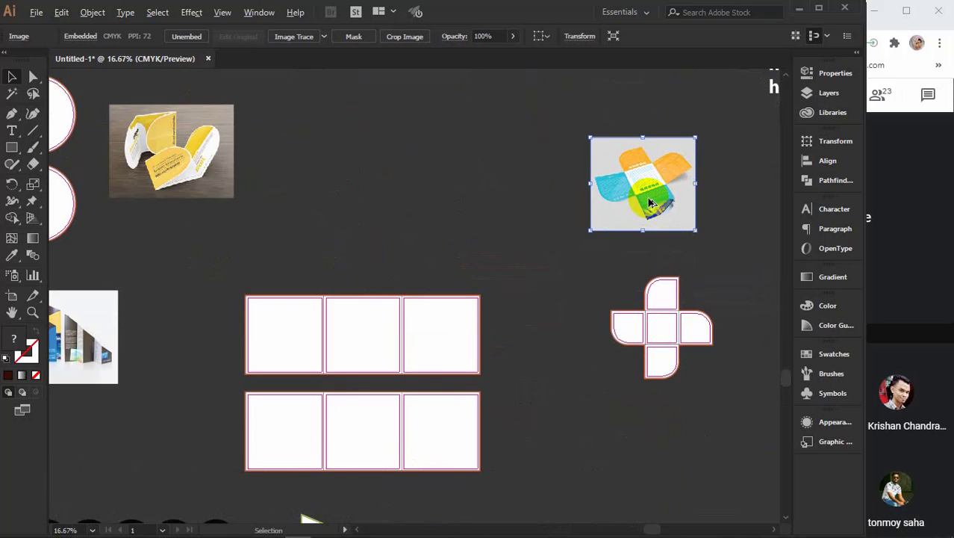
alt+scroll(649, 201, down, 1)
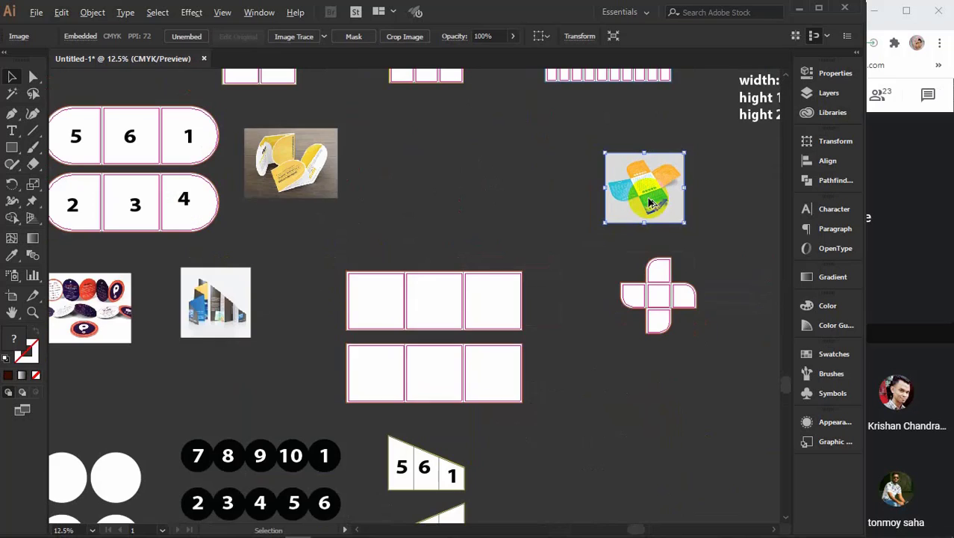
click(459, 199)
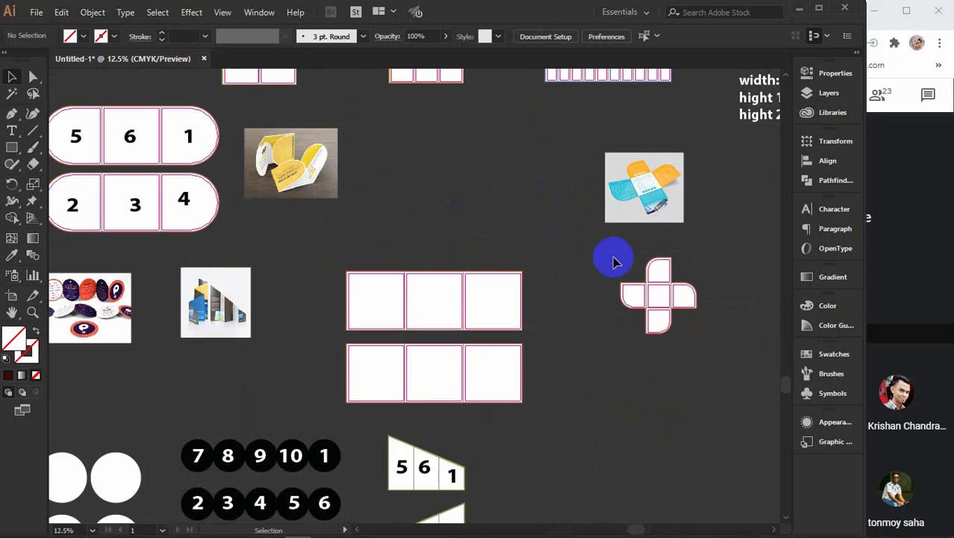
click(634, 202)
click(634, 202)
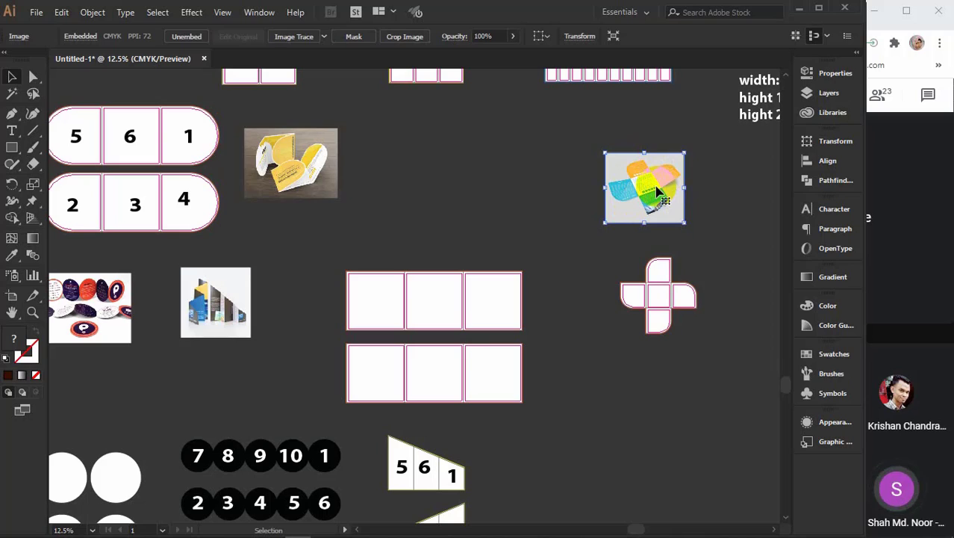
Step: Move the slanted four-fold brochure picture beside the lower slanted layout numbered 2, 3 and 4
click(218, 318)
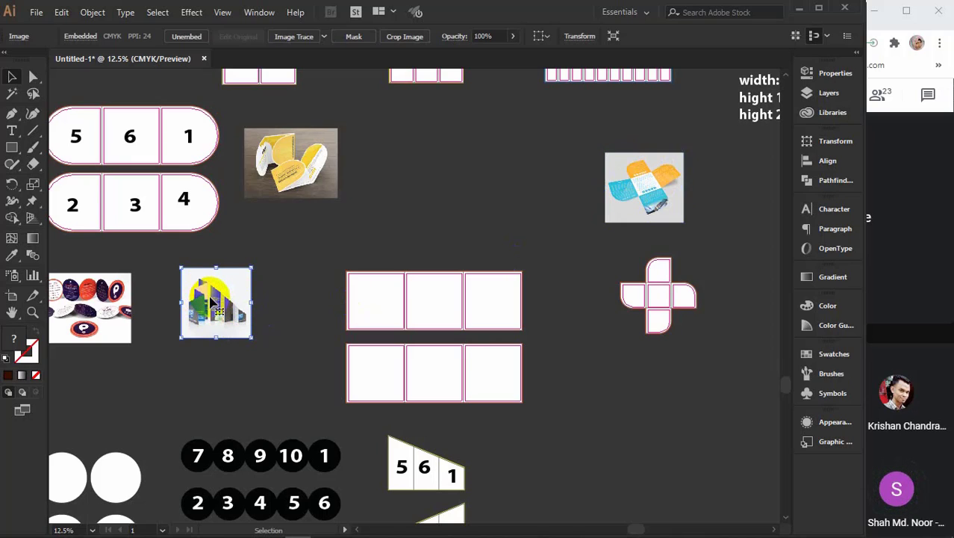
drag(213, 299, 266, 298)
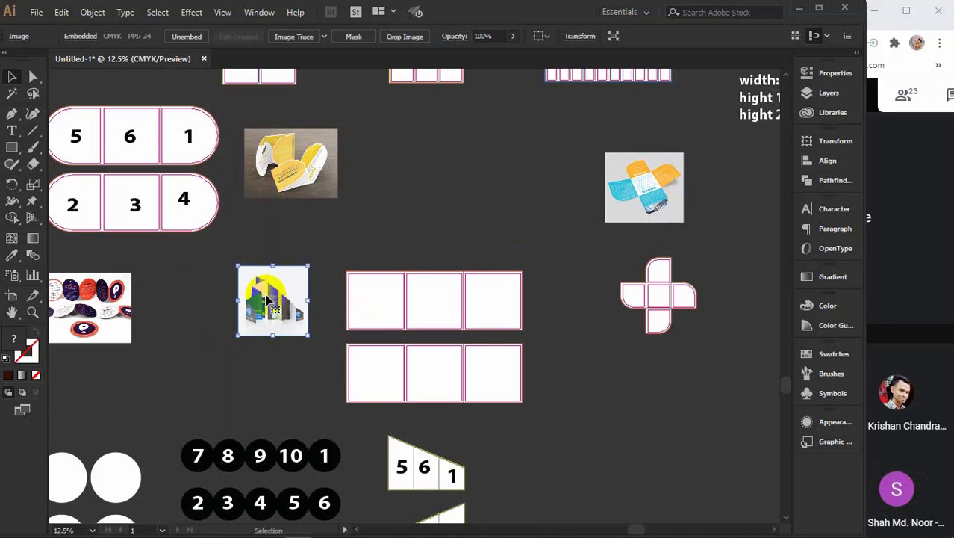
key(ctrl+minus)
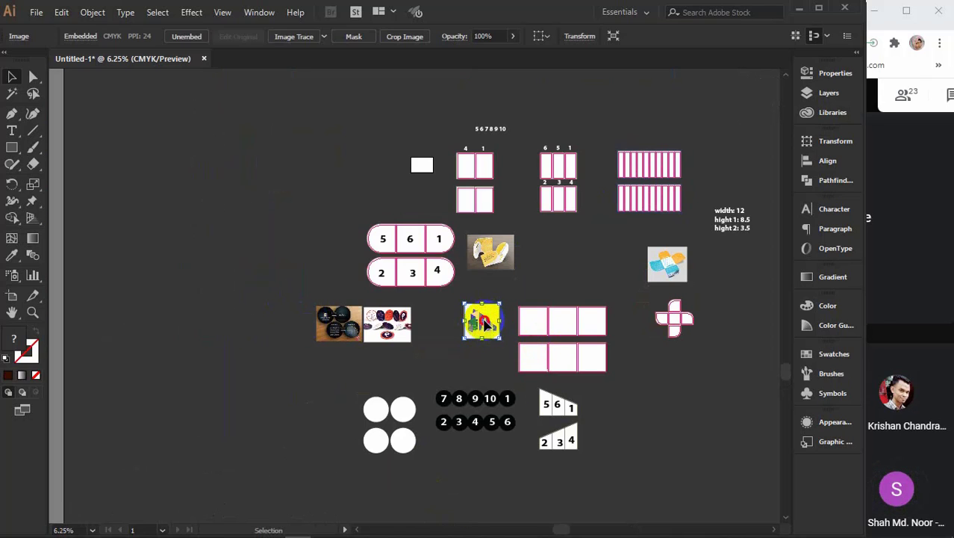
drag(484, 323, 622, 441)
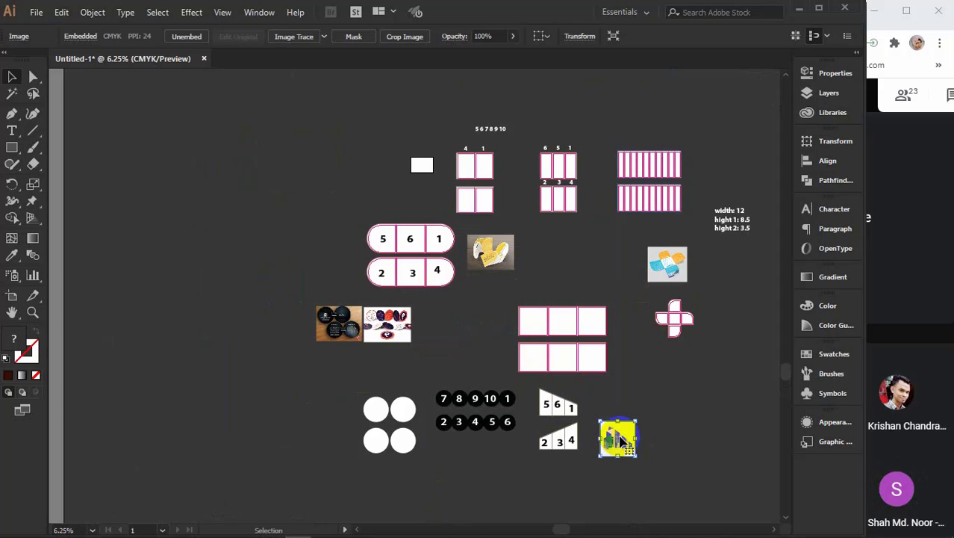
Step: Look through the full participant list in the Google Meet window and close the meeting details
click(920, 336)
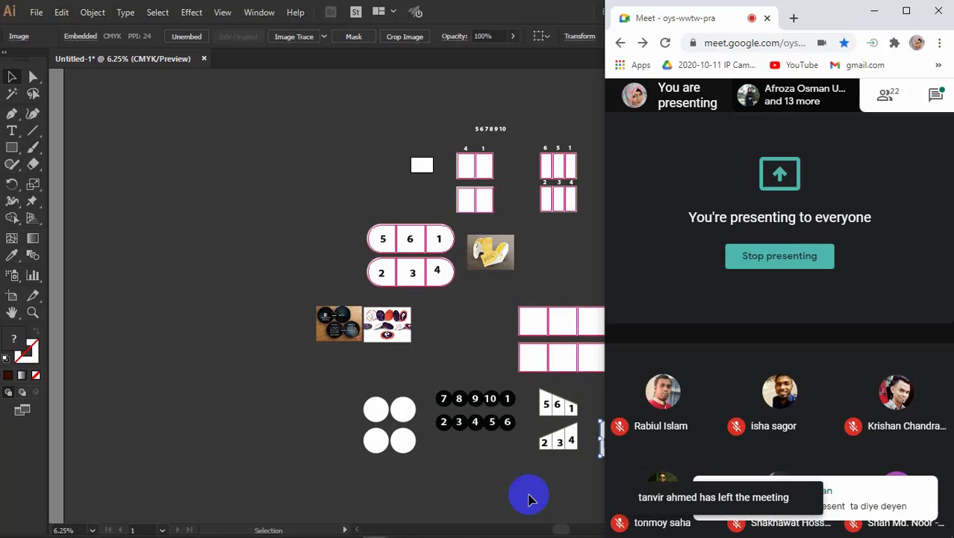
click(885, 96)
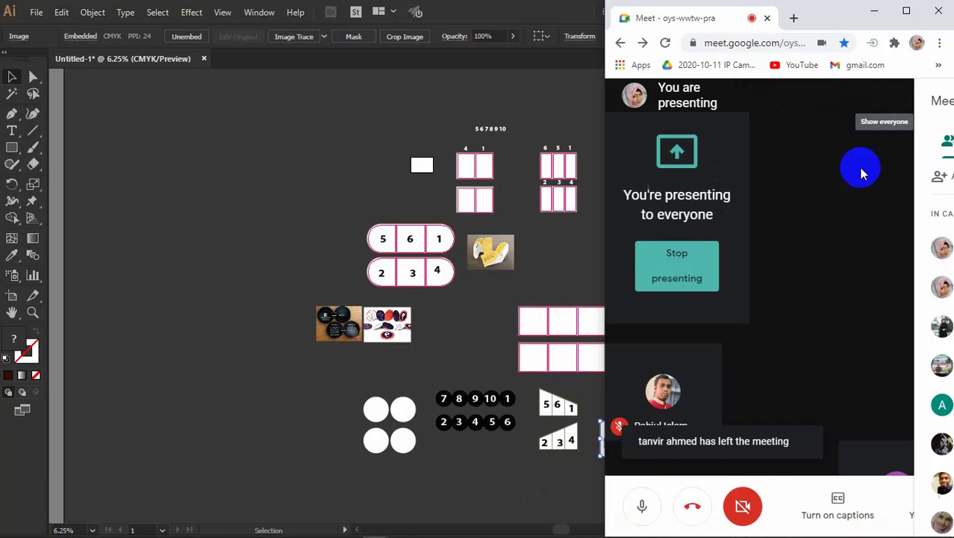
scroll(851, 265, down, 3)
scroll(879, 345, down, 2)
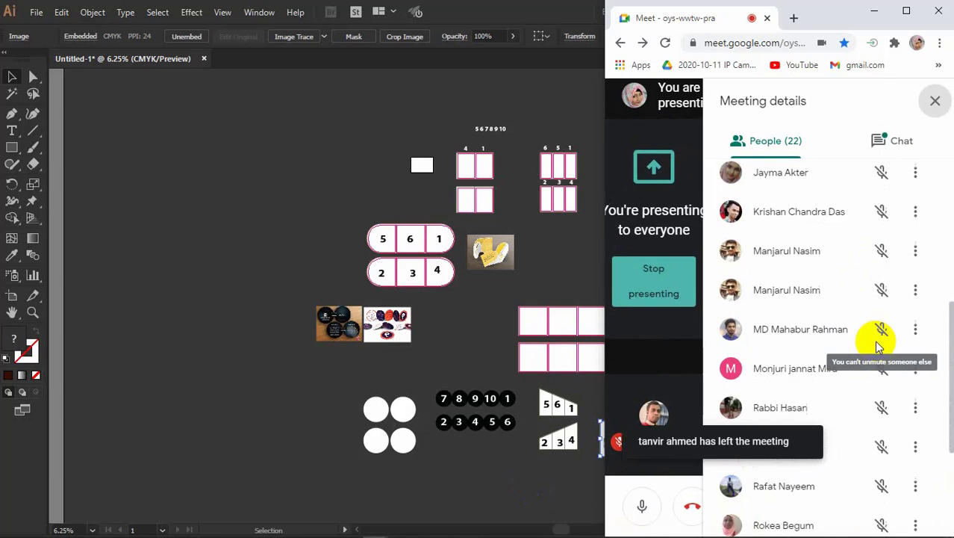
scroll(878, 345, down, 3)
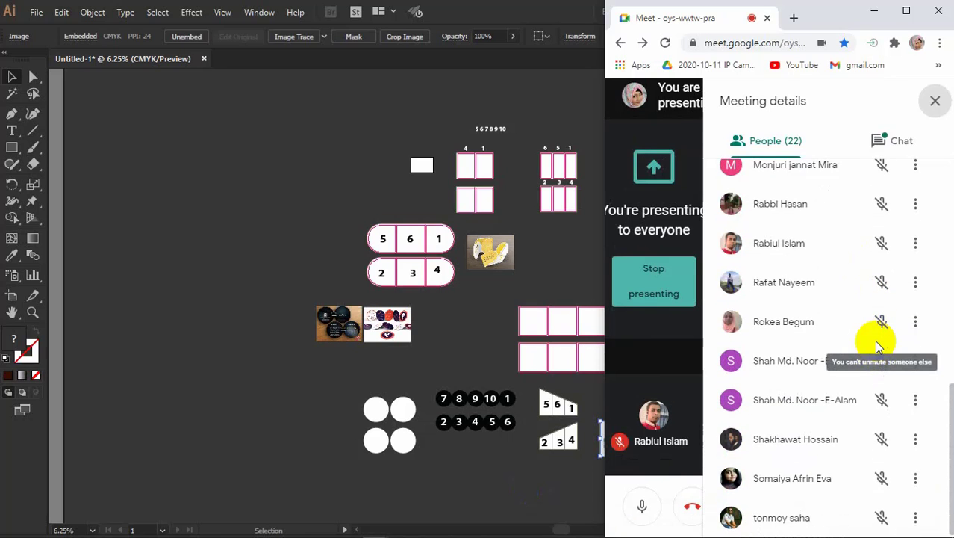
click(936, 101)
Step: Switch to the Chrome window with the brochure searches and close the "round brochure template" and "custome brochure design" pages
mouse_move(377, 528)
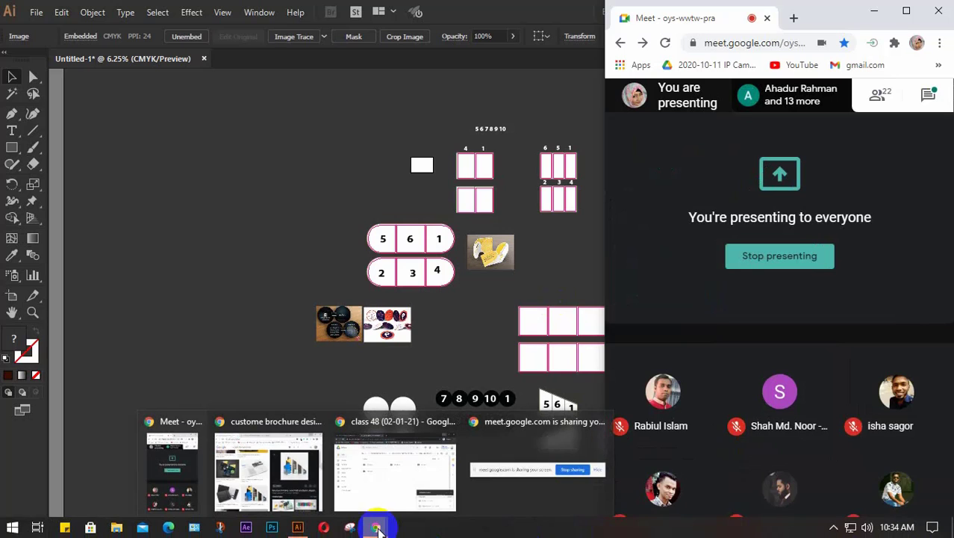
click(254, 459)
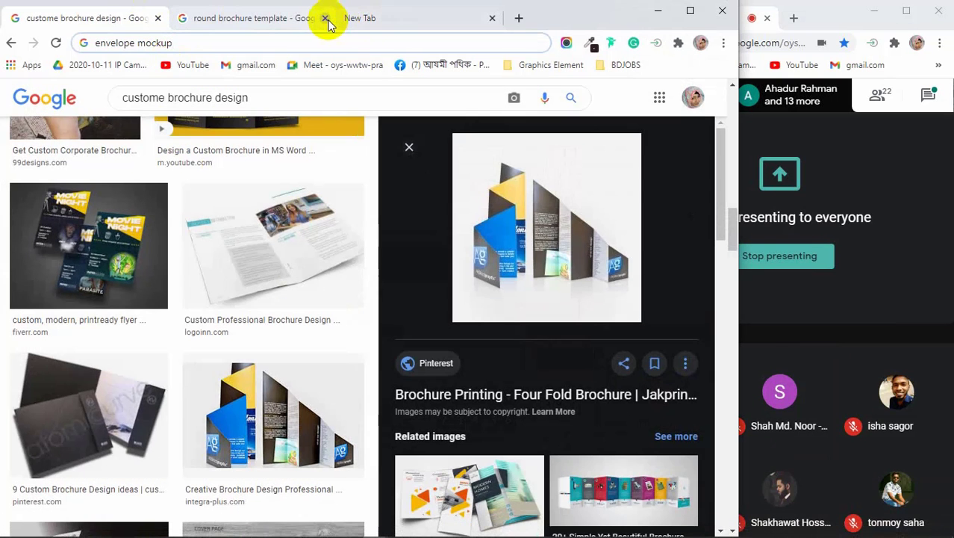
click(326, 18)
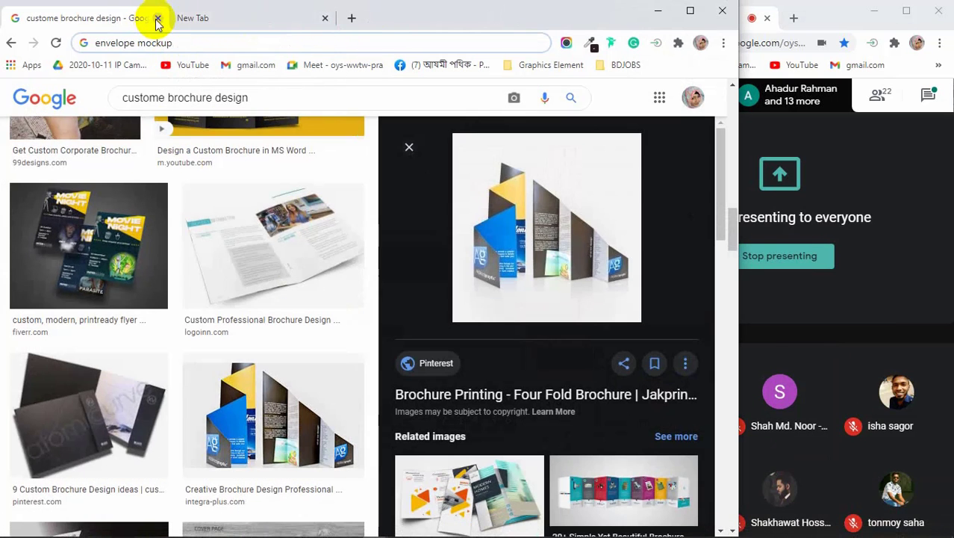
click(157, 18)
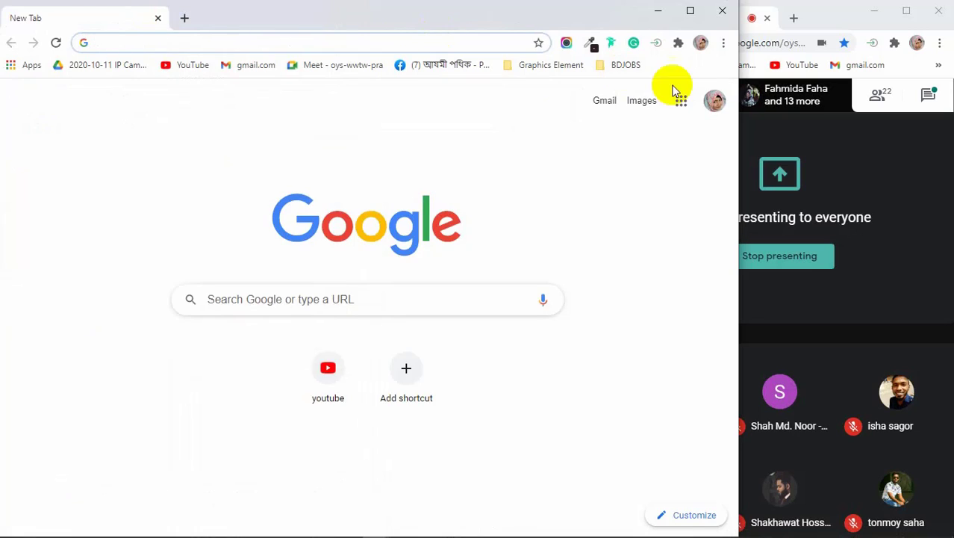
Step: Go to Google Sheets and open the "Special Batch- SP GD 01 & 02 & 03- Lot 15" spreadsheet
click(690, 110)
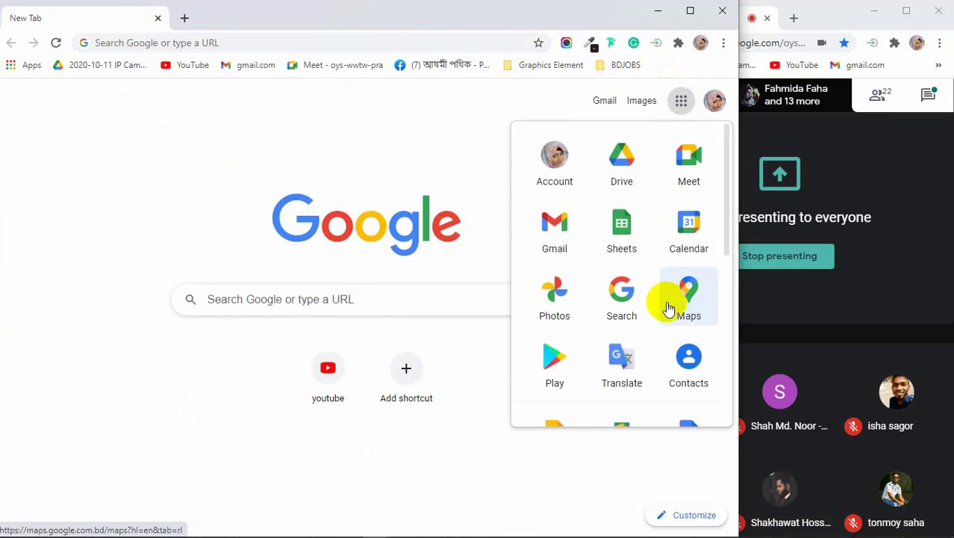
click(622, 228)
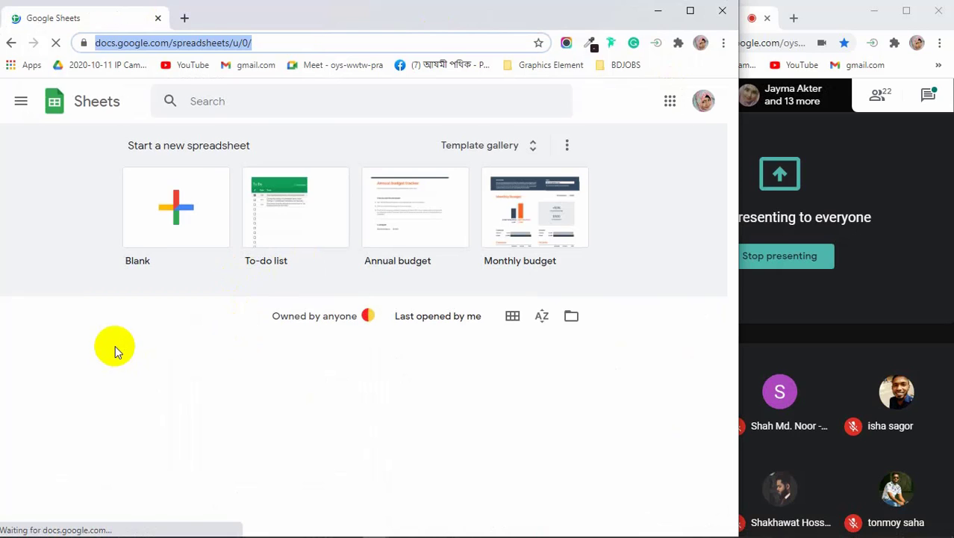
scroll(127, 344, down, 1)
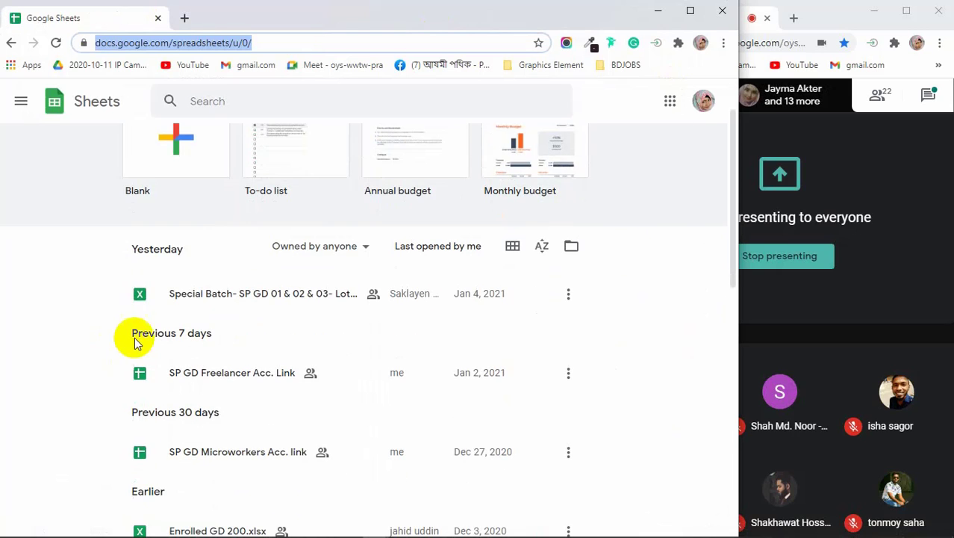
click(261, 299)
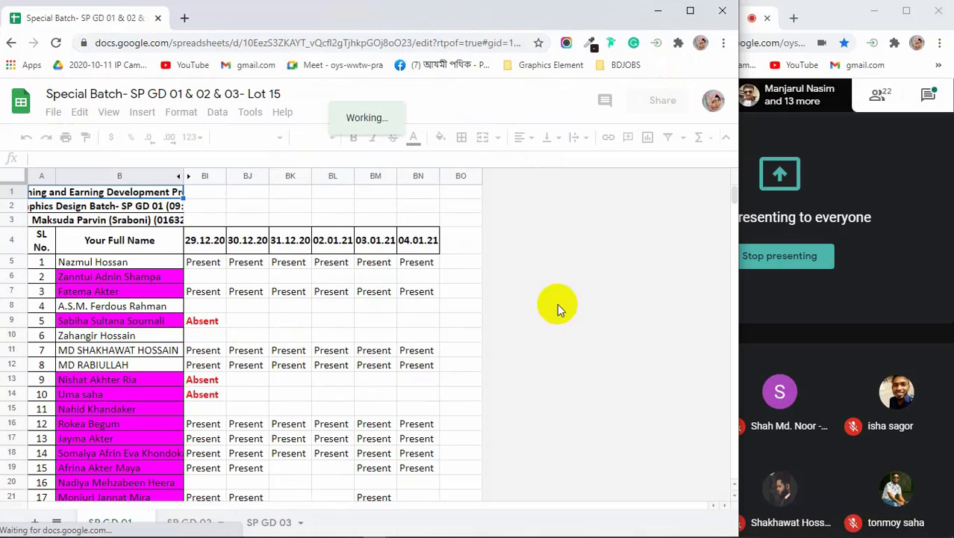
Step: Copy the date header from BN4 into BO4 on the SP GD 01 sheet and change the copy to 05.01.21
click(416, 249)
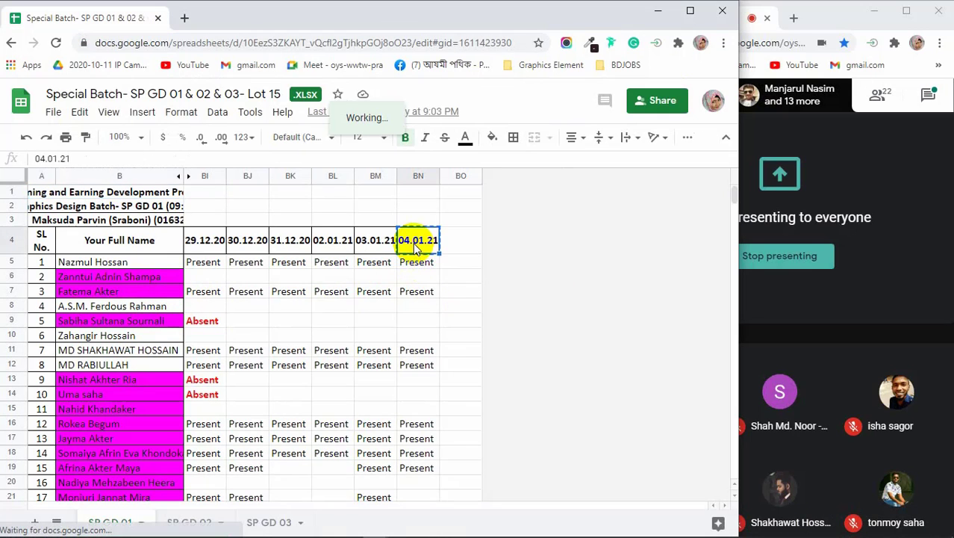
click(461, 243)
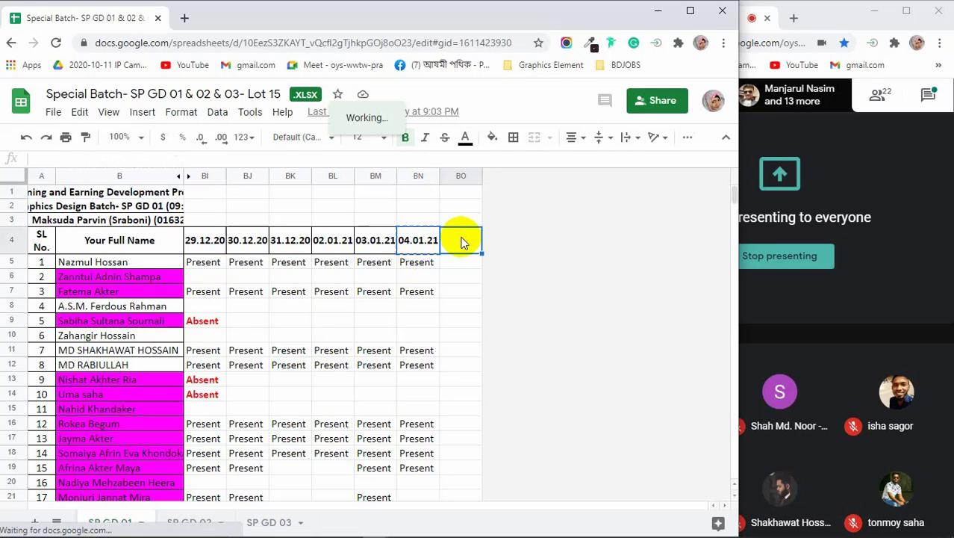
key(ctrl+v)
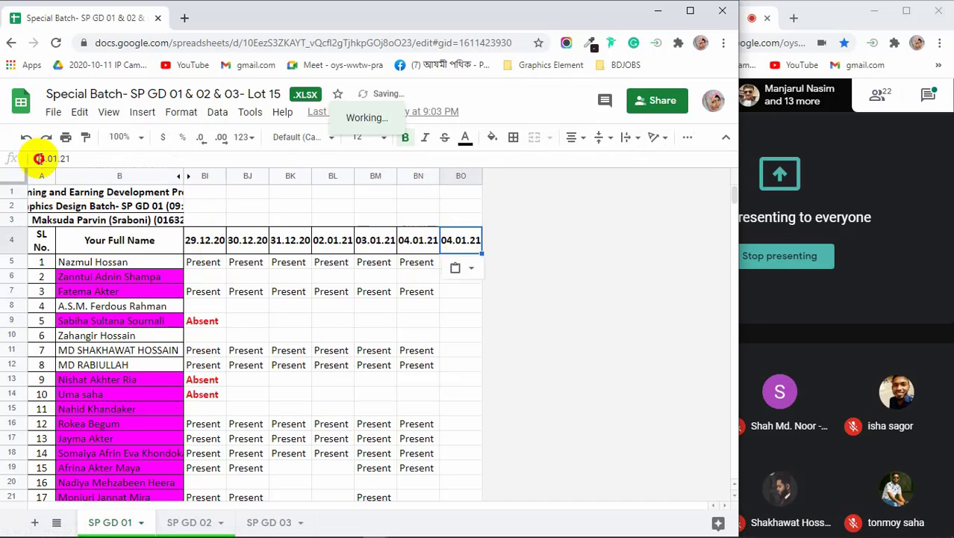
key(ctrl+z)
key(Delete)
text(5)
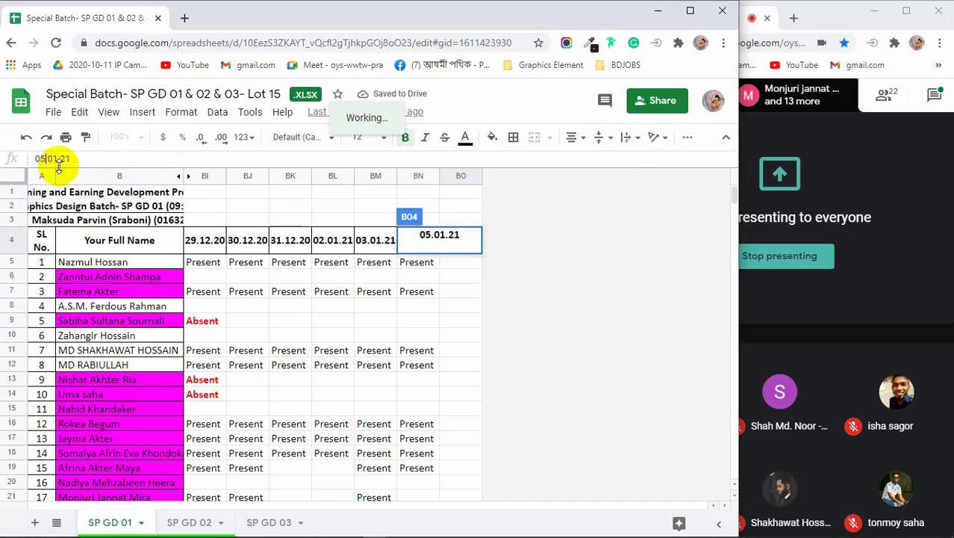
key(Return)
click(459, 244)
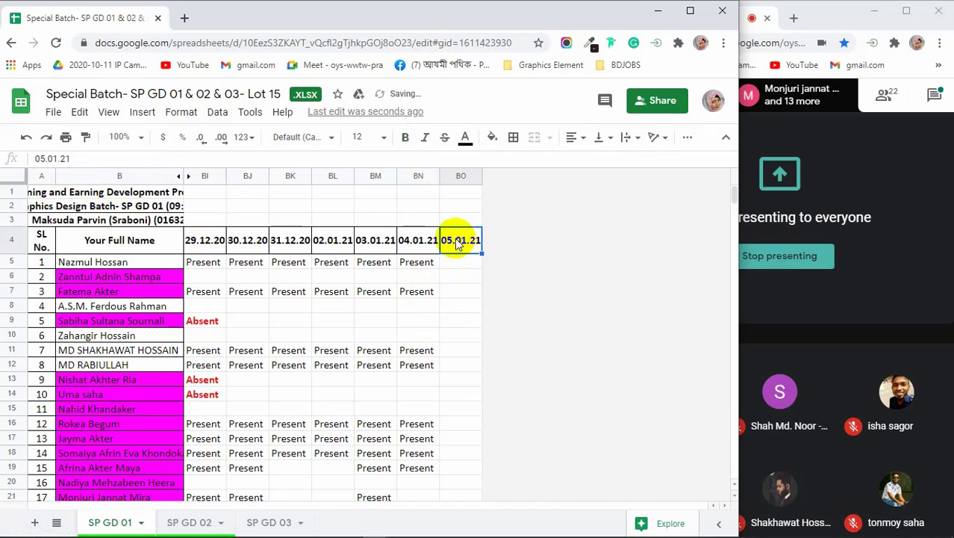
Step: Go to the SP GD 02 sheet and select columns BI through BN
click(189, 522)
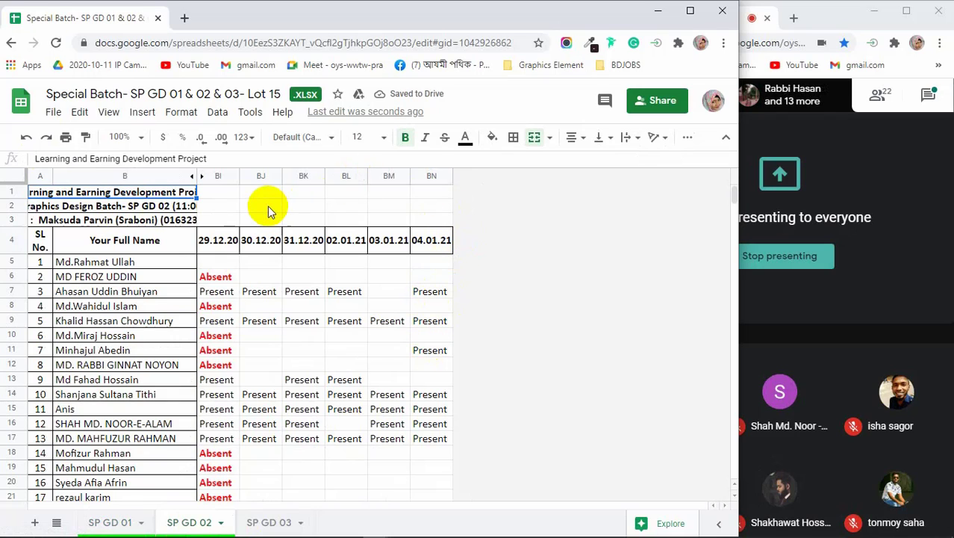
click(216, 177)
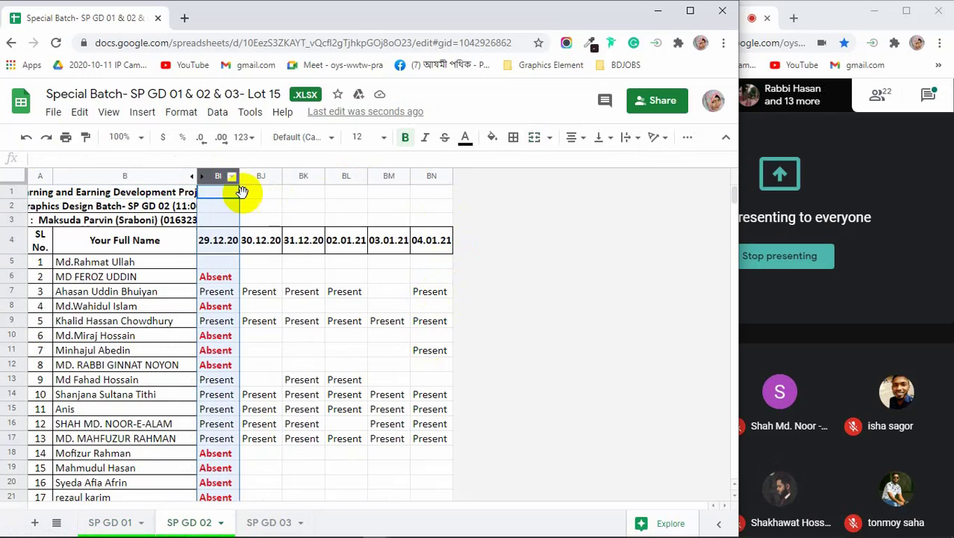
shift+click(421, 177)
right_click(420, 178)
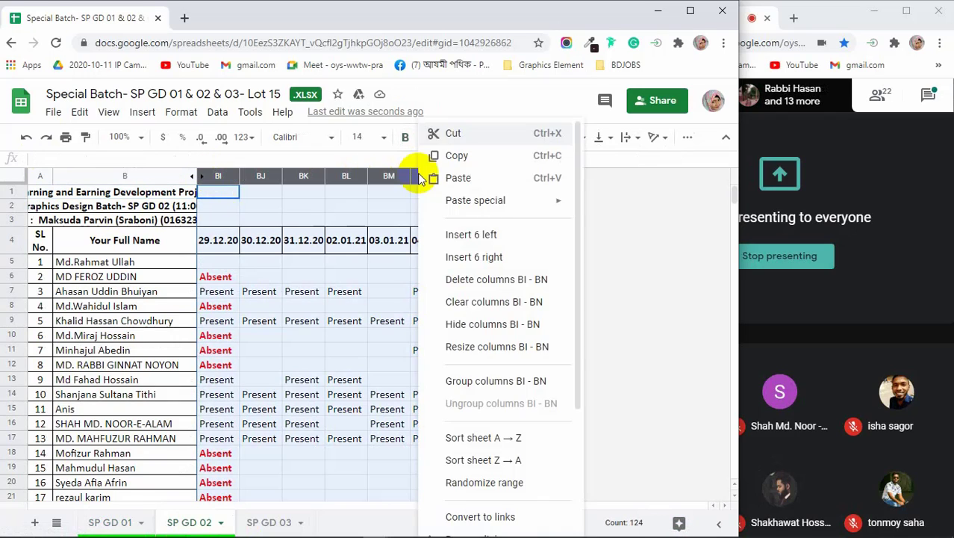
click(458, 324)
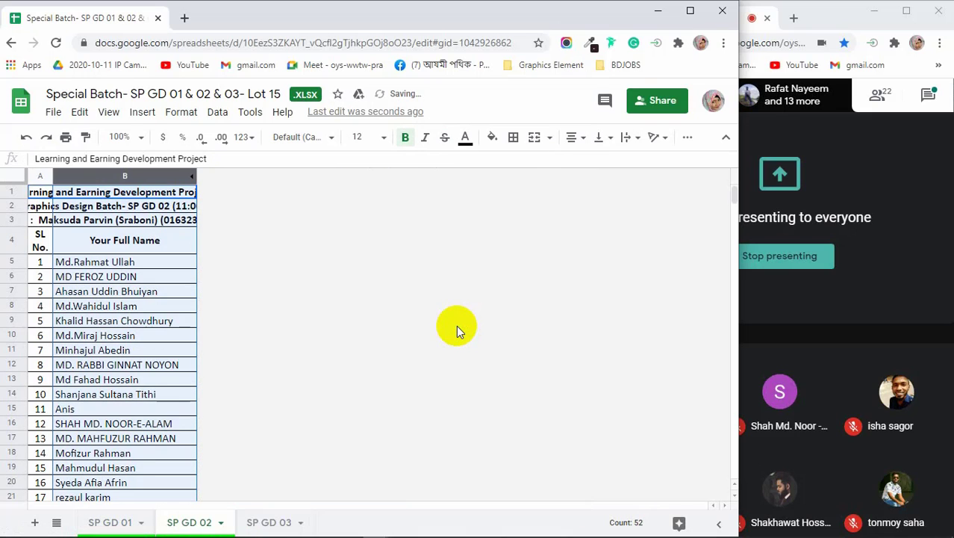
key(ctrl+z)
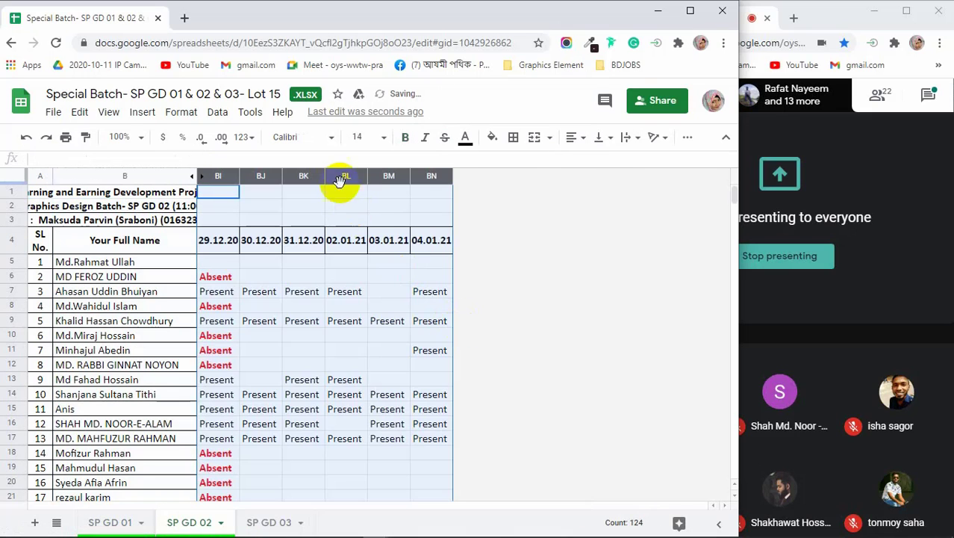
Step: Insert six columns to the right of BI–BN on SP GD 02 and paste the 05.01.21 date header into BO4
right_click(340, 180)
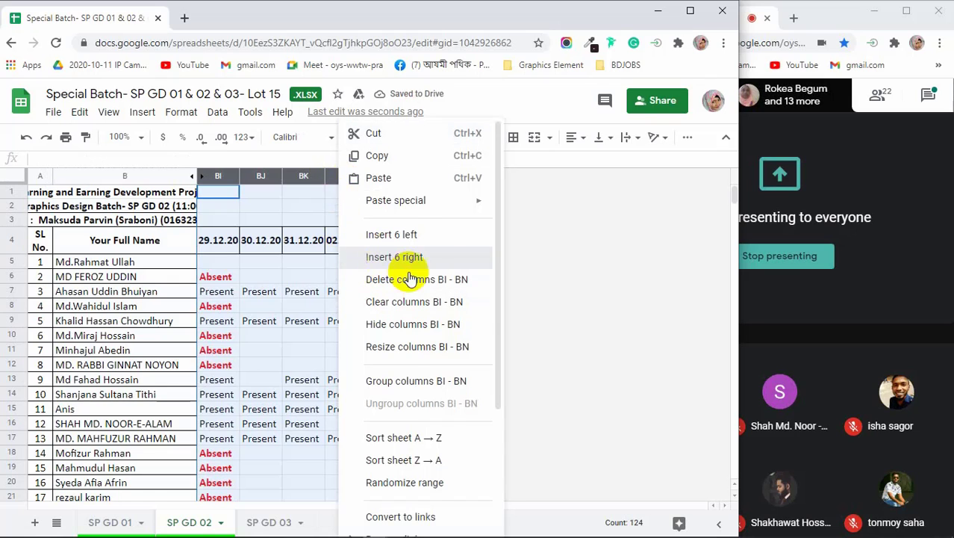
click(388, 257)
click(485, 247)
key(ctrl+v)
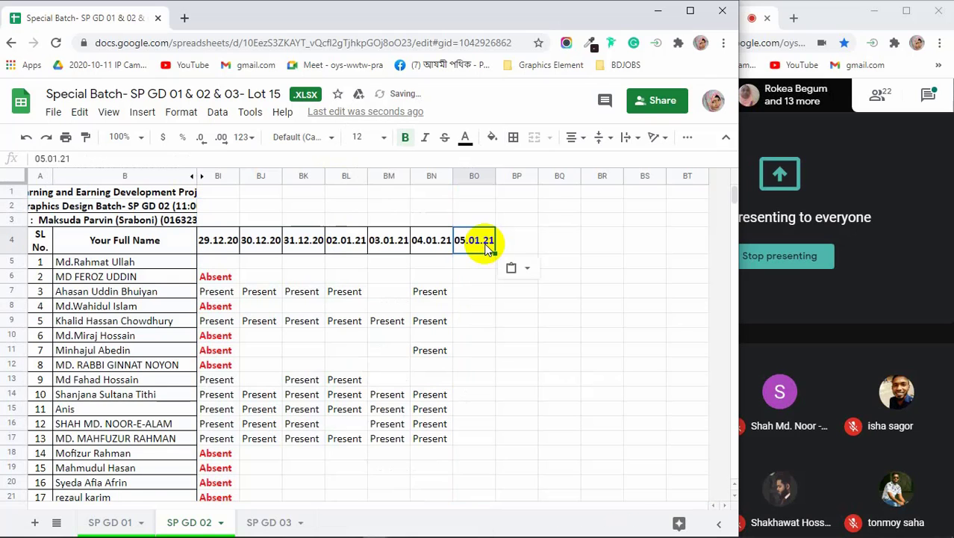
Step: Paste the 05.01.21 date header into BO4 on the SP GD 03 sheet
click(262, 522)
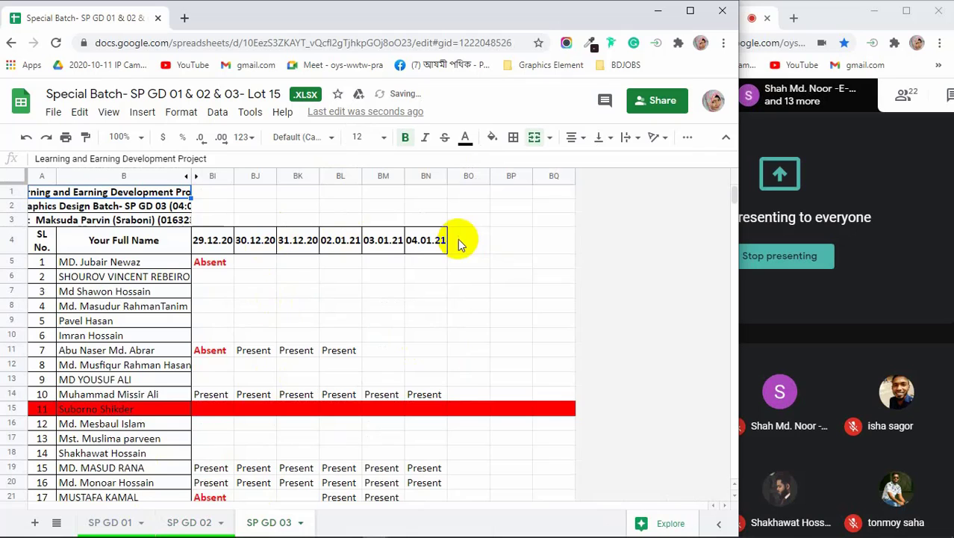
key(ctrl+v)
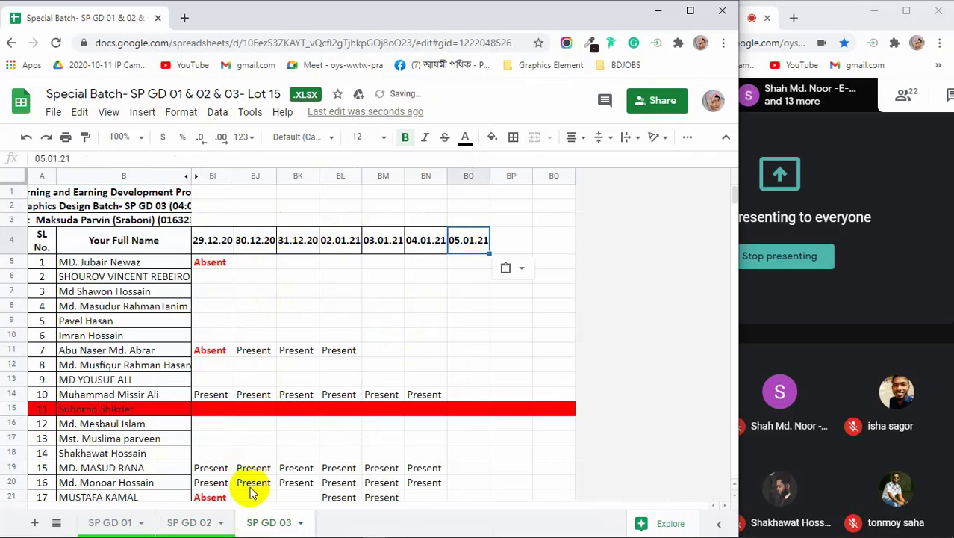
Step: Return to the SP GD 01 sheet and copy the Present mark from BN5 into BO5
click(103, 521)
click(416, 267)
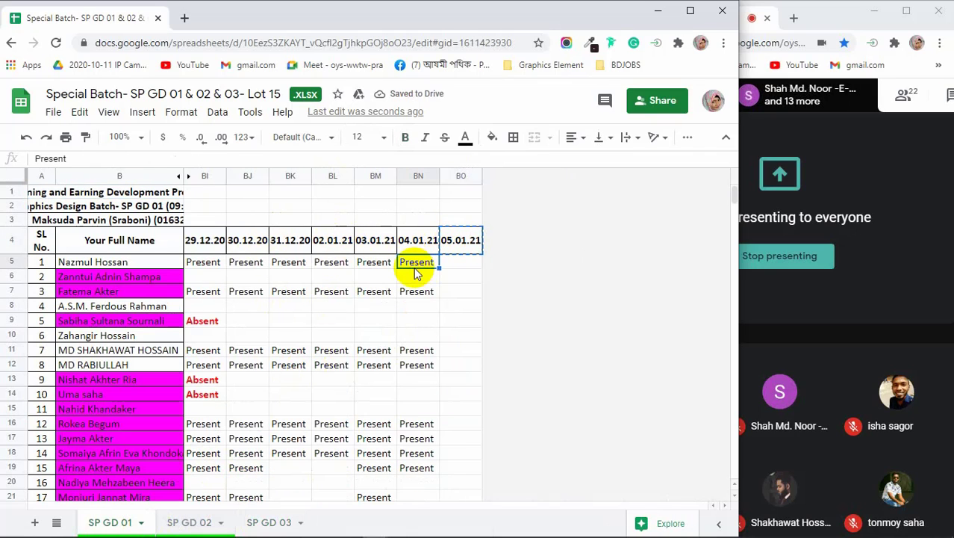
click(461, 270)
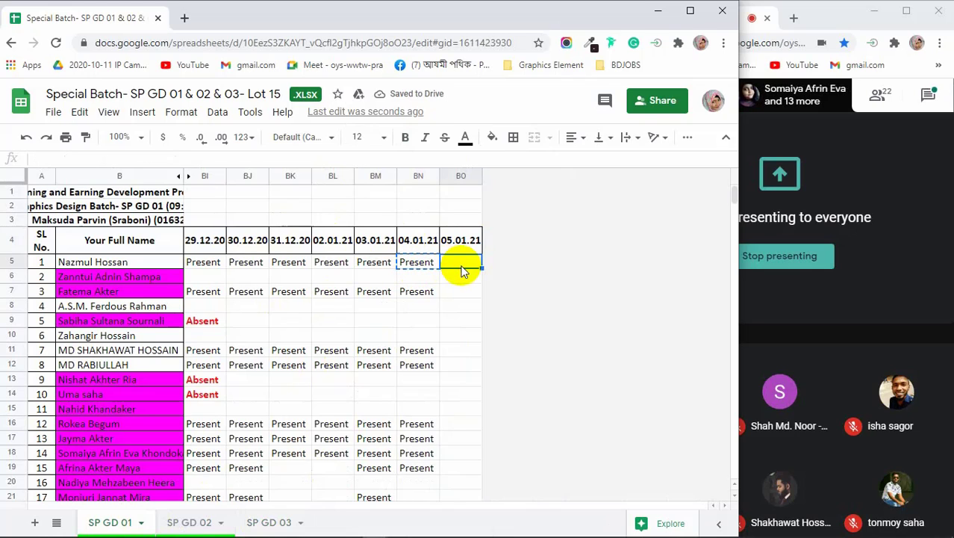
key(ctrl+v)
Step: Mark the students in rows 11 and 12 as Present in the 05.01.21 column
key(Down)
key(Down)
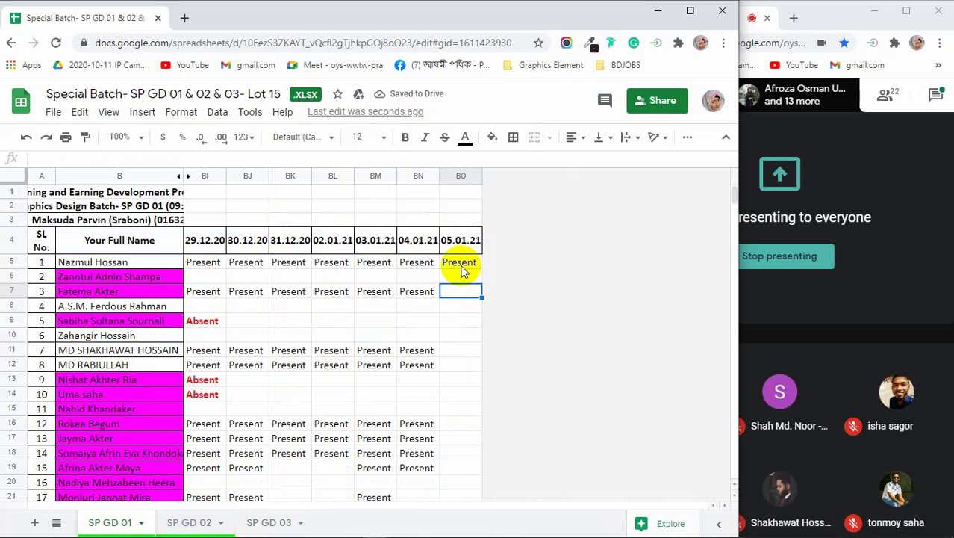
key(Down)
key(Down)
key(Down)
key(Down)
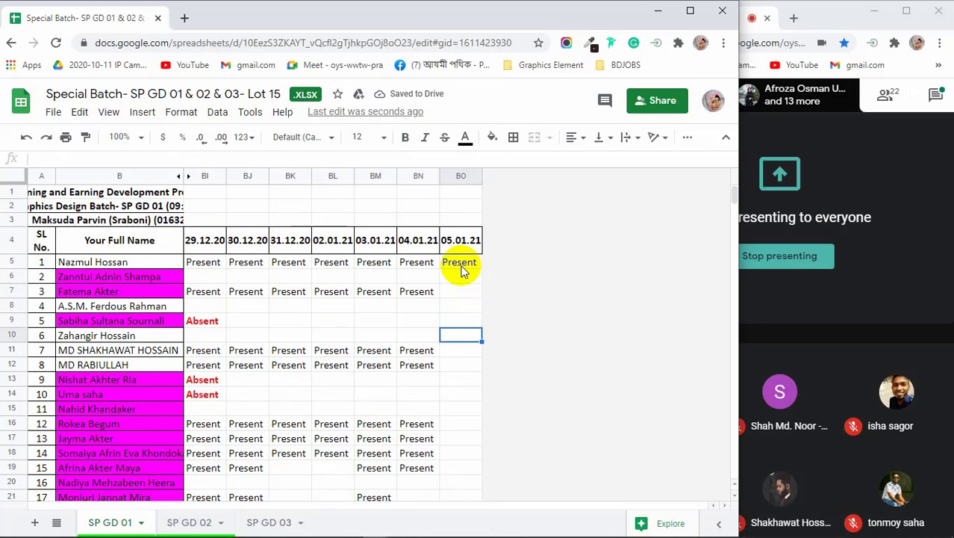
key(ctrl+v)
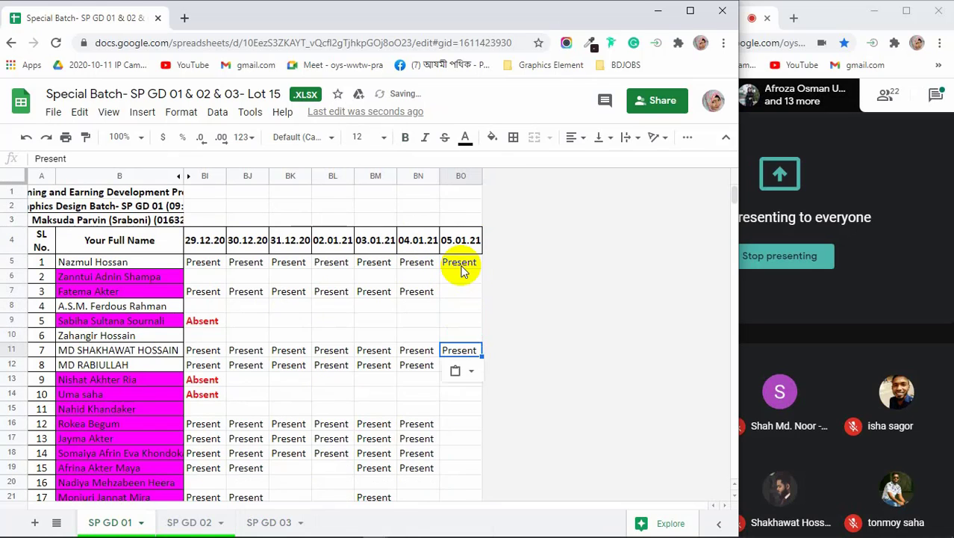
key(Down)
key(ctrl+v)
Step: Mark the students in rows 16, 17 and 18 as Present for 05.01.21
key(Down)
key(Down)
key(Down)
key(Down)
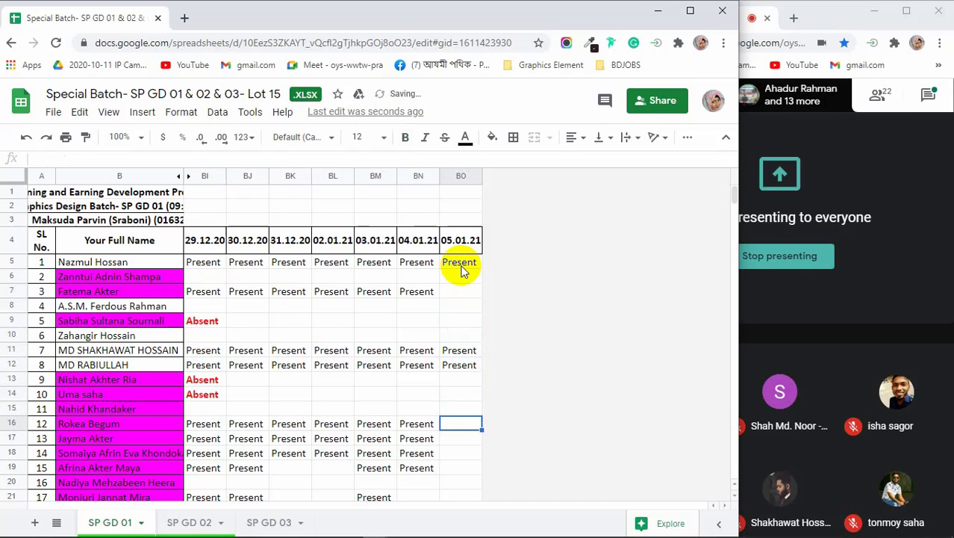
key(ctrl+v)
key(Down)
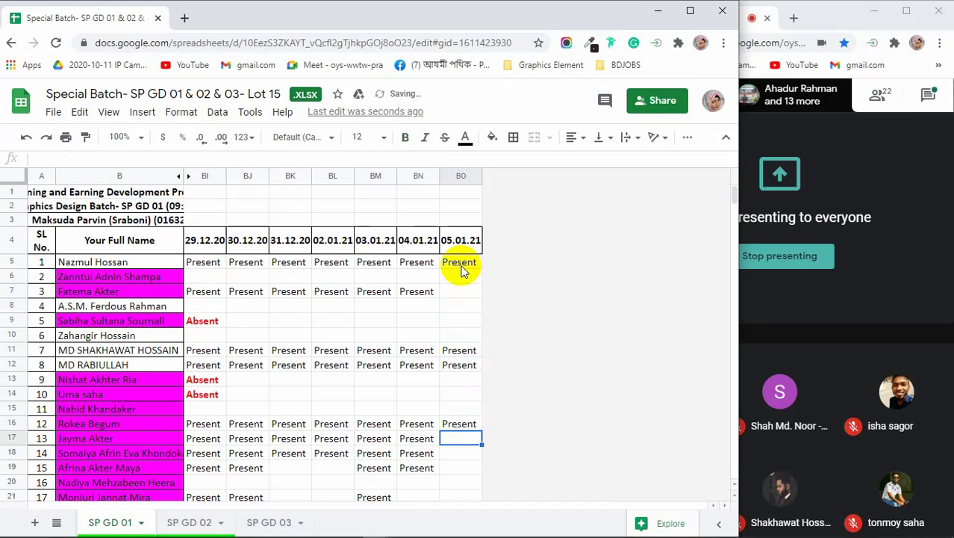
key(ctrl+v)
key(Down)
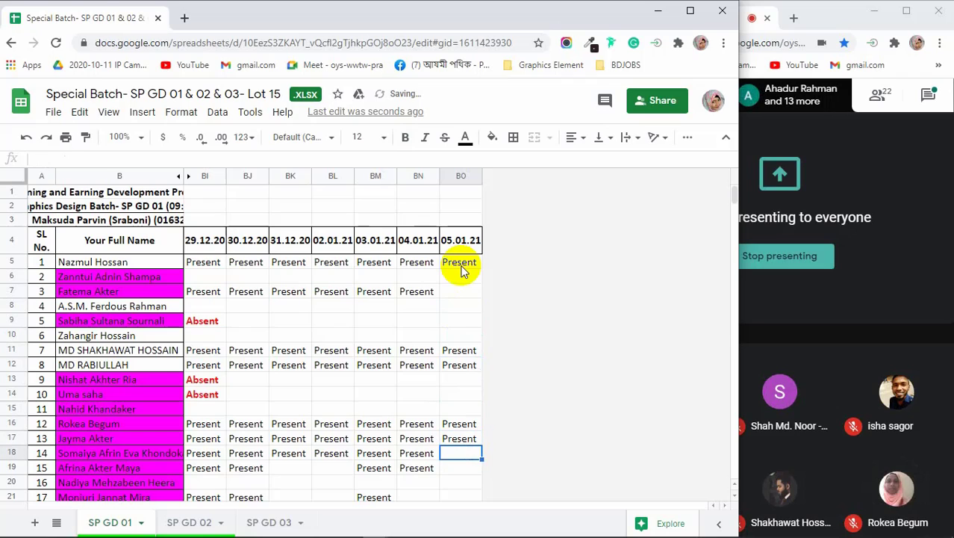
text(Present)
Step: Enter Present in BO21 for 05.01.21, leaving rows 19 and 20 blank
key(Down)
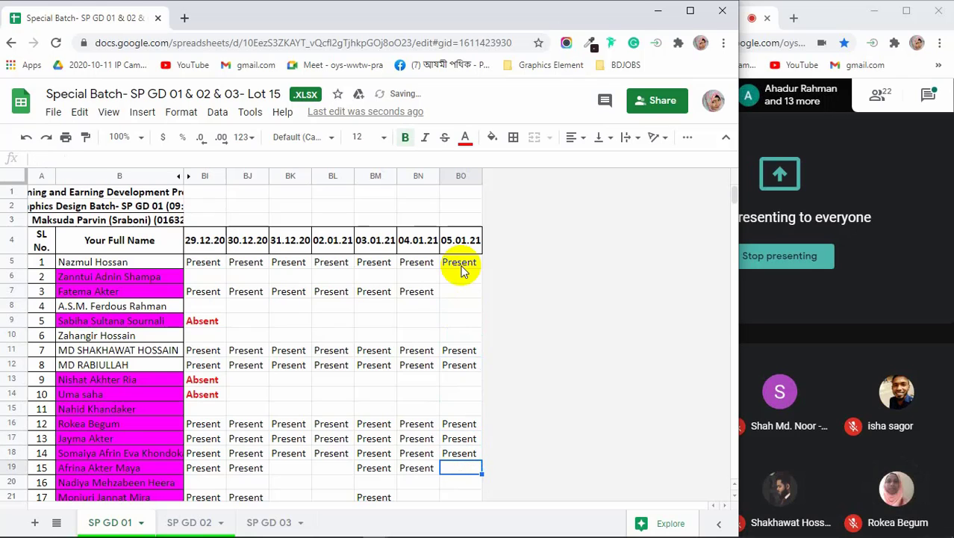
key(Down)
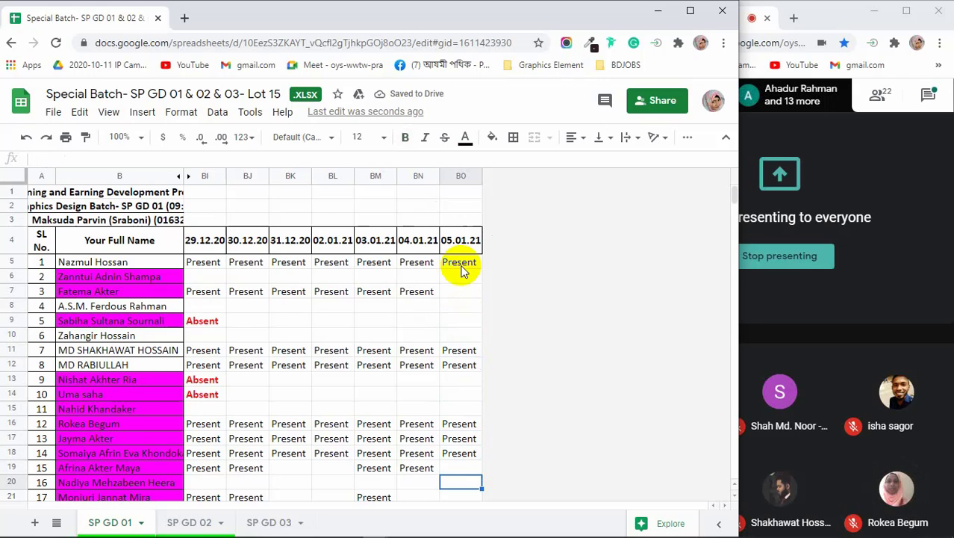
key(Down)
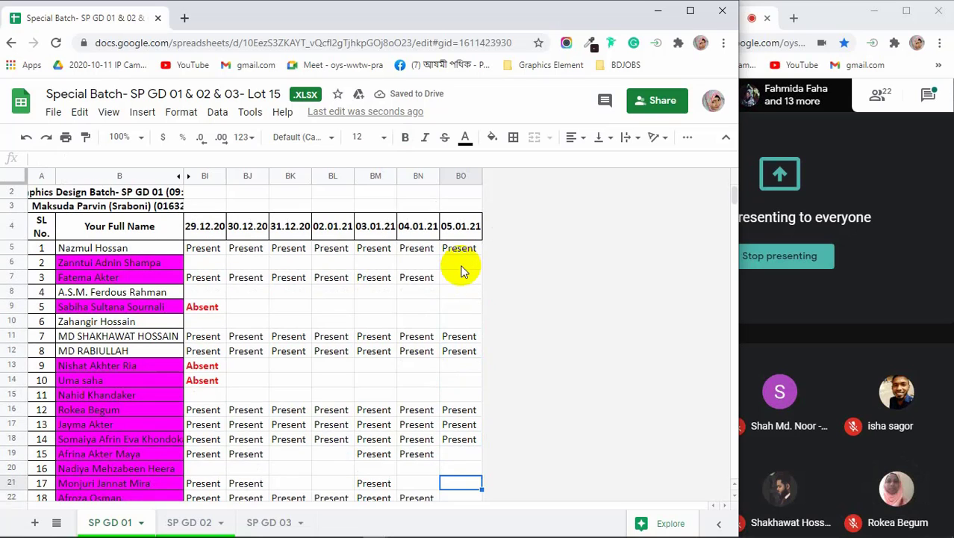
text(Present)
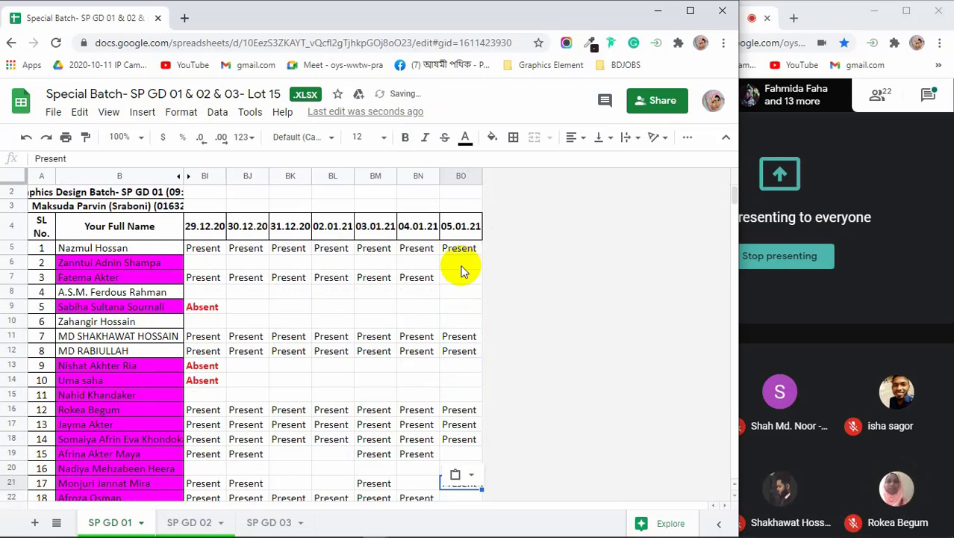
Step: Fill in the missing 04.01.21 attendance in BN21 with Present
key(Down)
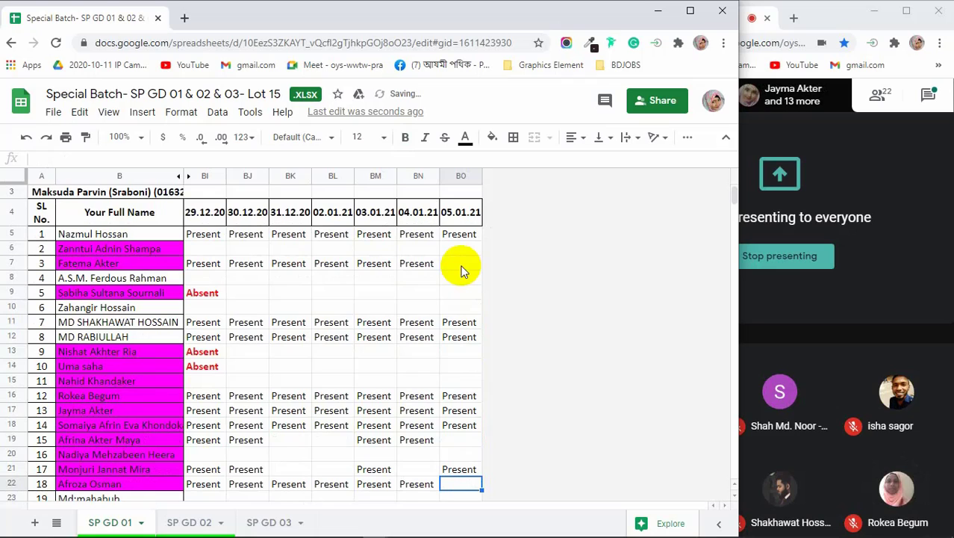
key(Up)
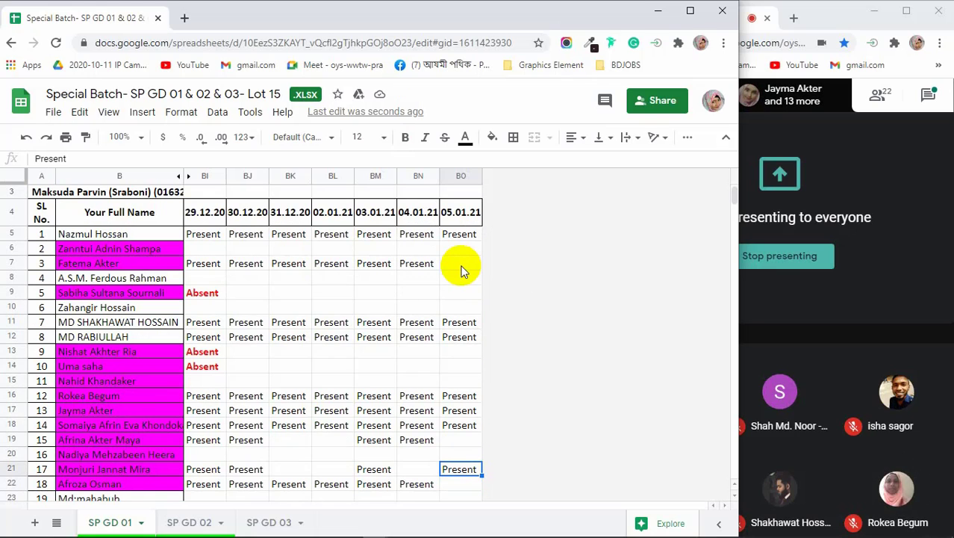
key(Left)
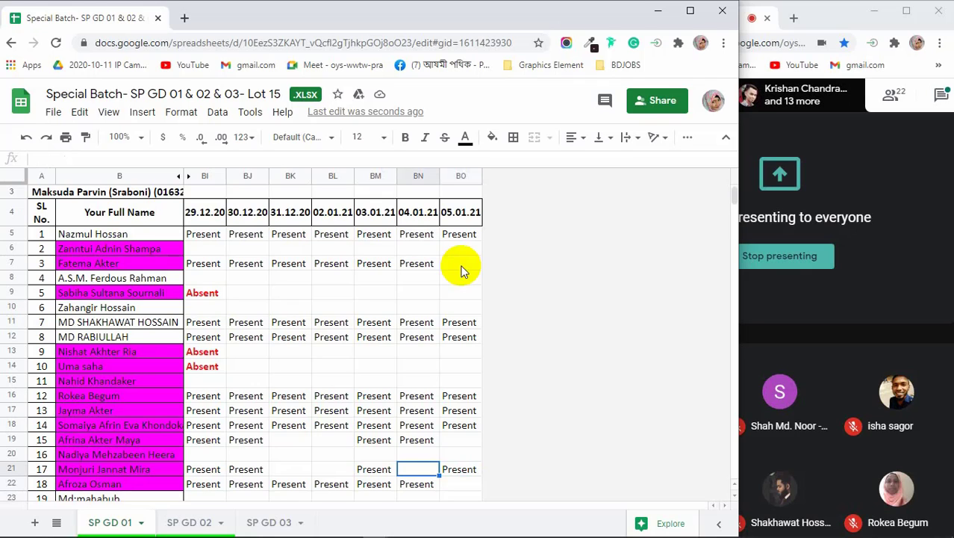
text(Present)
Step: Enter Present in BO22 and BO28 of the 05.01.21 column
key(Right)
key(Down)
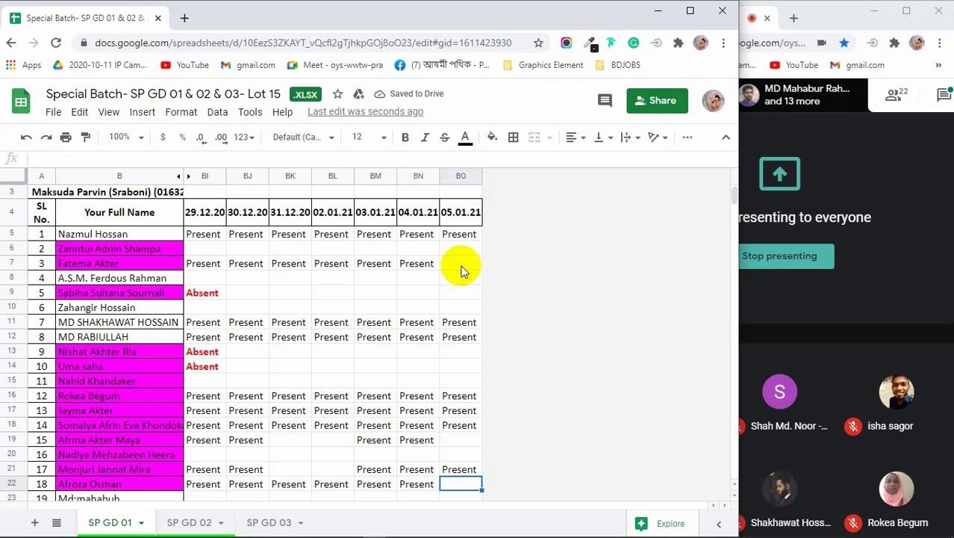
text(Present)
key(Down)
key(Down)
key(Down)
key(Down)
key(Down)
key(Down)
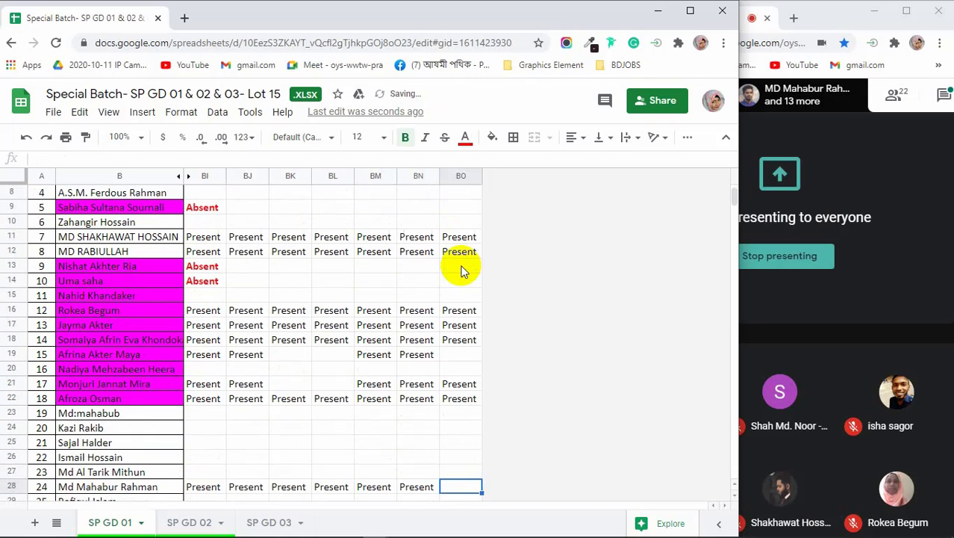
text(Present)
Step: Mark the students in rows 30 and 33 as Present for 05.01.21
key(Down)
key(Down)
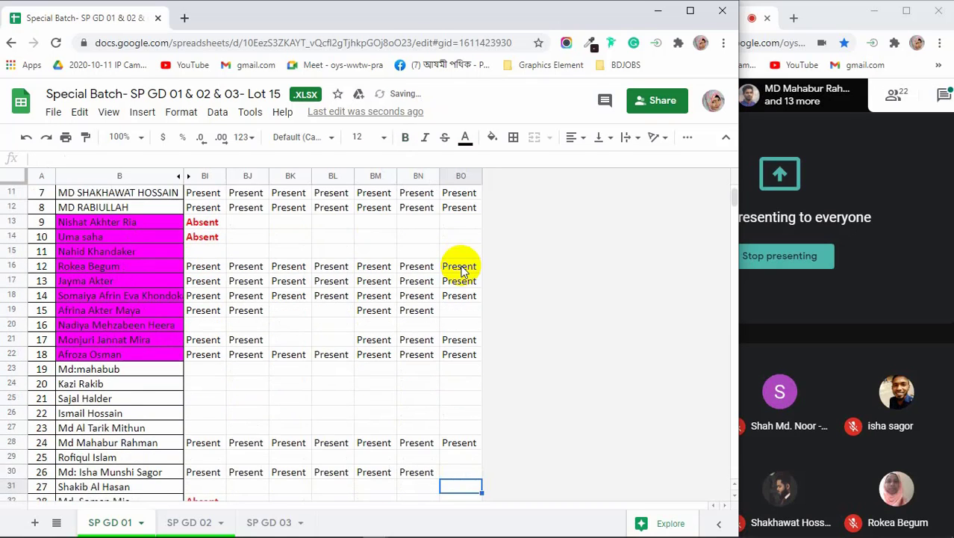
text(Present)
key(Down)
key(Down)
key(Down)
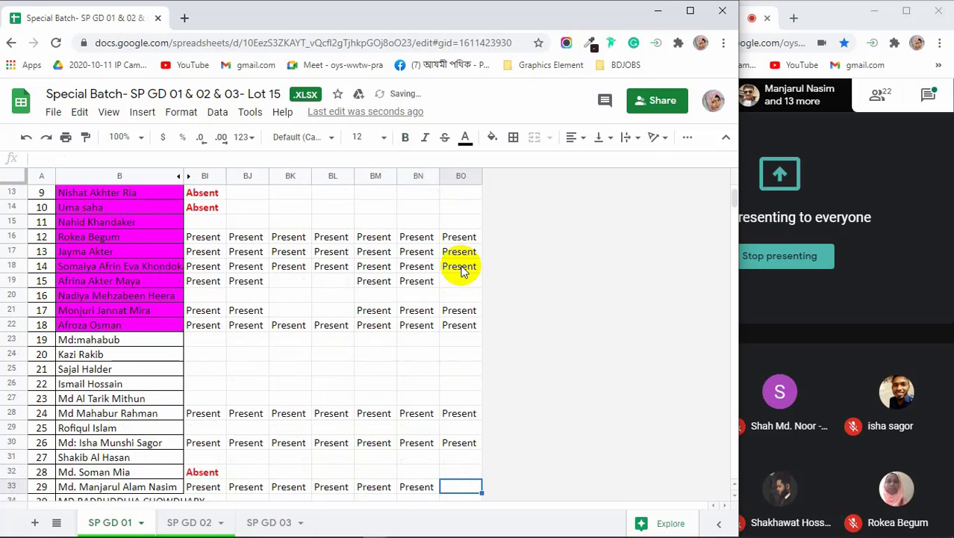
text(Present)
Step: Record Present in BO37 and BO40 for the 05.01.21 class
key(Down)
key(Down)
key(Down)
key(Down)
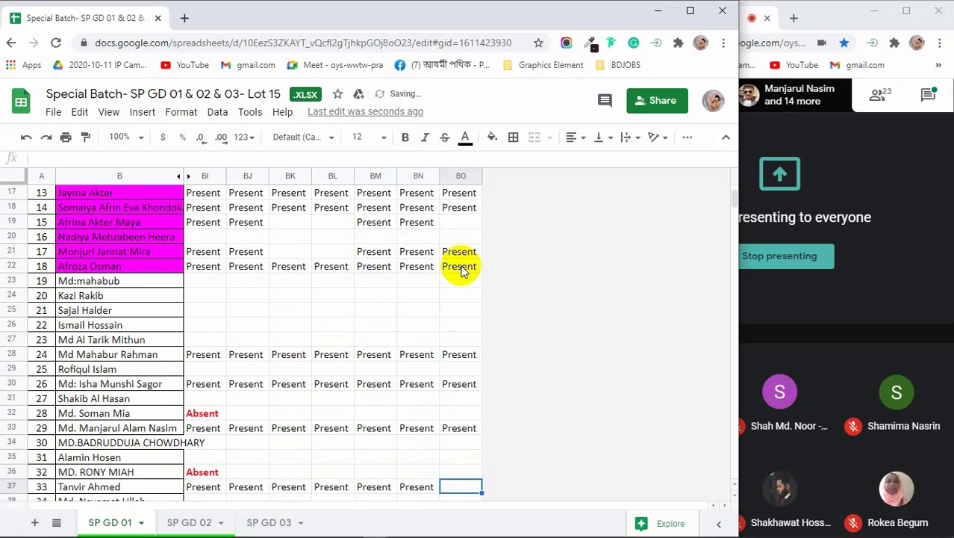
key(Down)
key(Down)
key(Down)
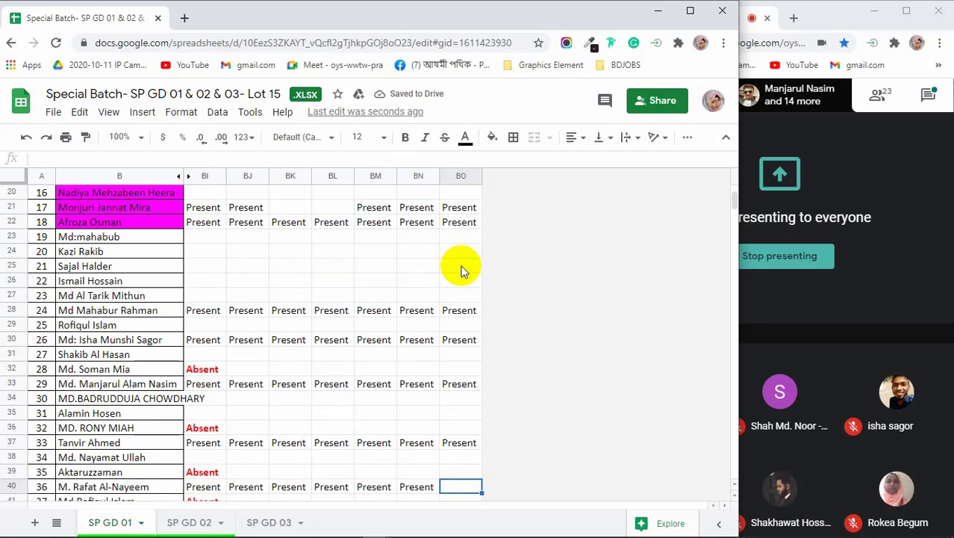
text(Present)
Step: Continue down the 05.01.21 column to the student in row 44, leaving BO42 blank
key(Down)
key(Down)
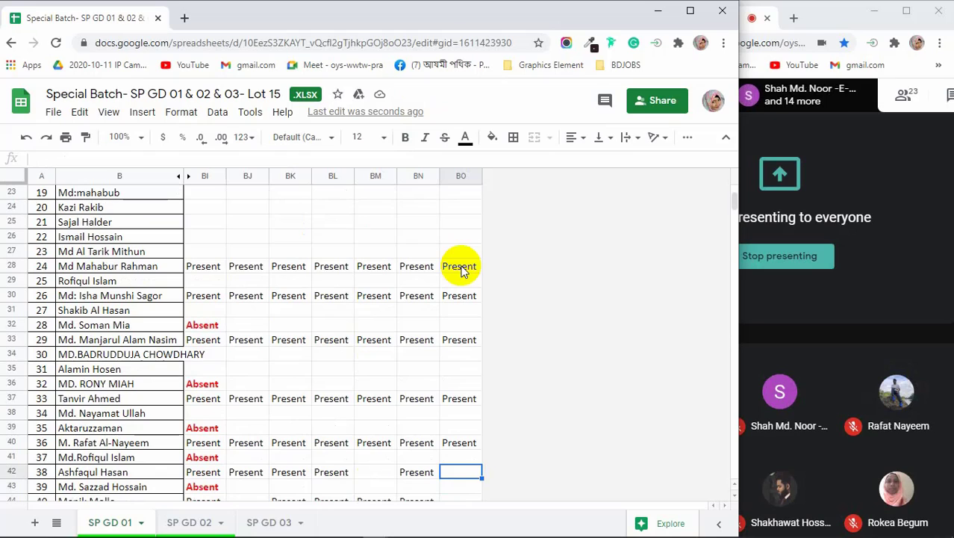
key(Down)
key(Down)
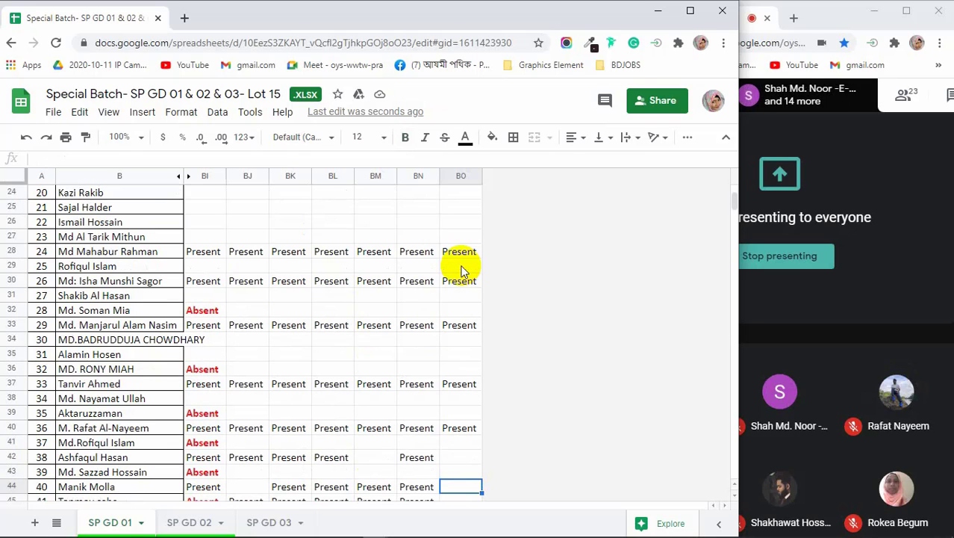
Step: Enter Present in cell BO44 for the student with serial 40 on the SP GD 01 sheet
text(Present)
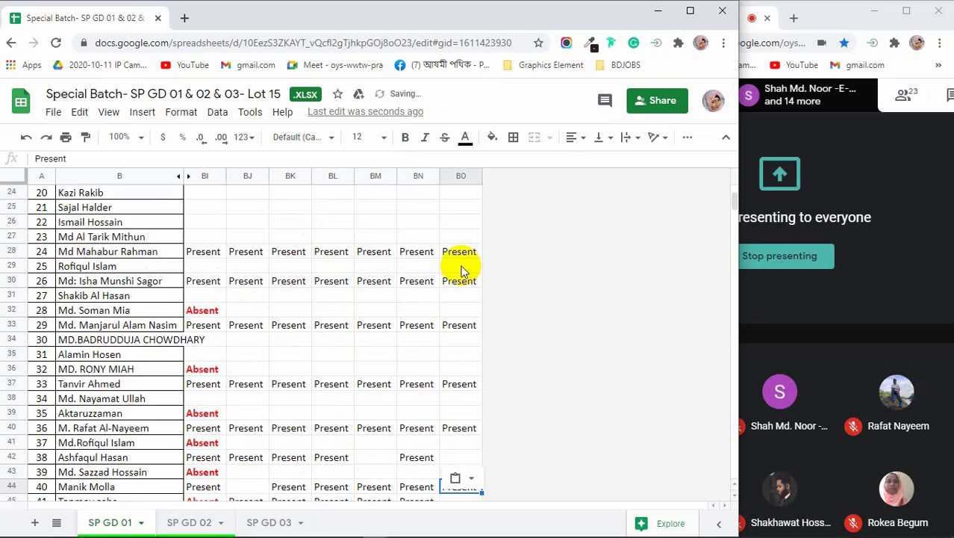
key(Up)
key(Up)
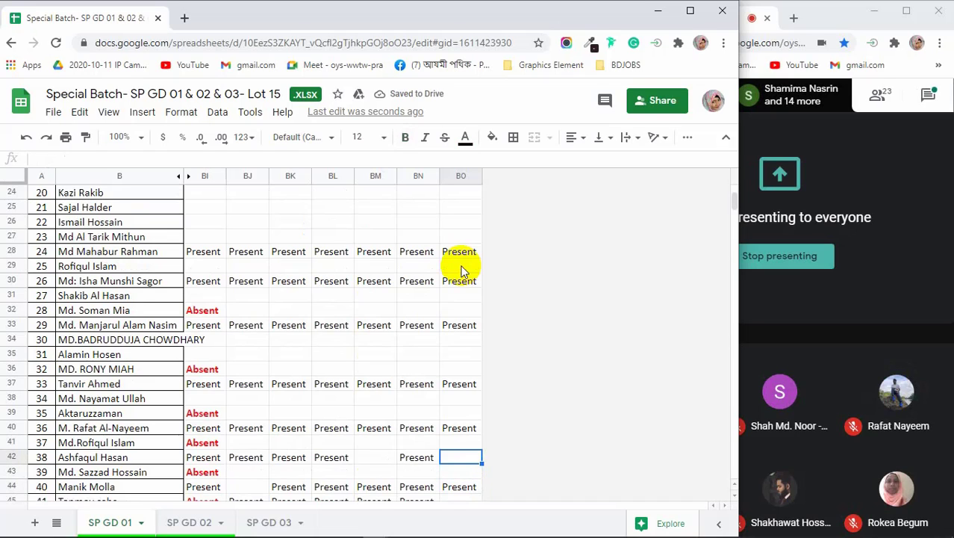
Step: Check the Google Meet participant list, close it, and enter Present in cell BO45 for the student with serial 41
key(Down)
key(Down)
key(Down)
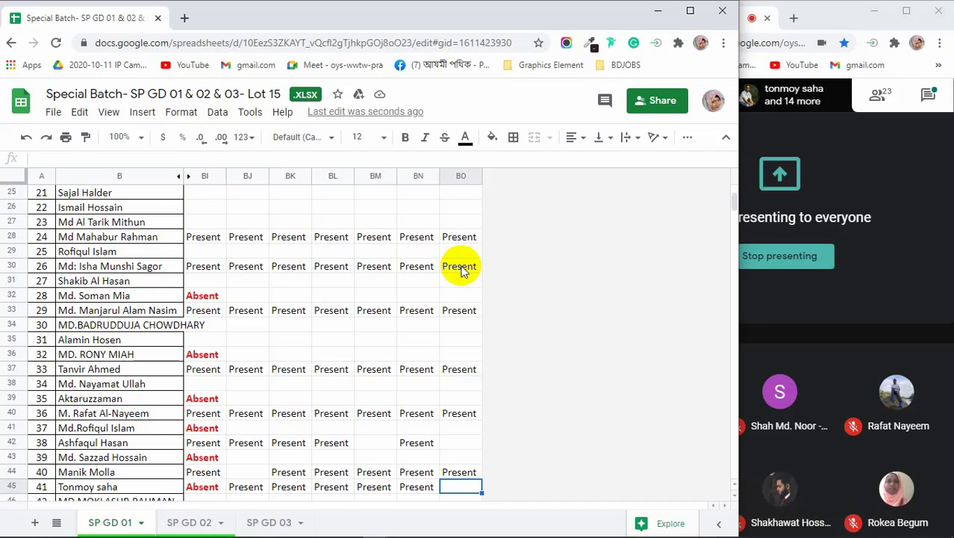
click(879, 95)
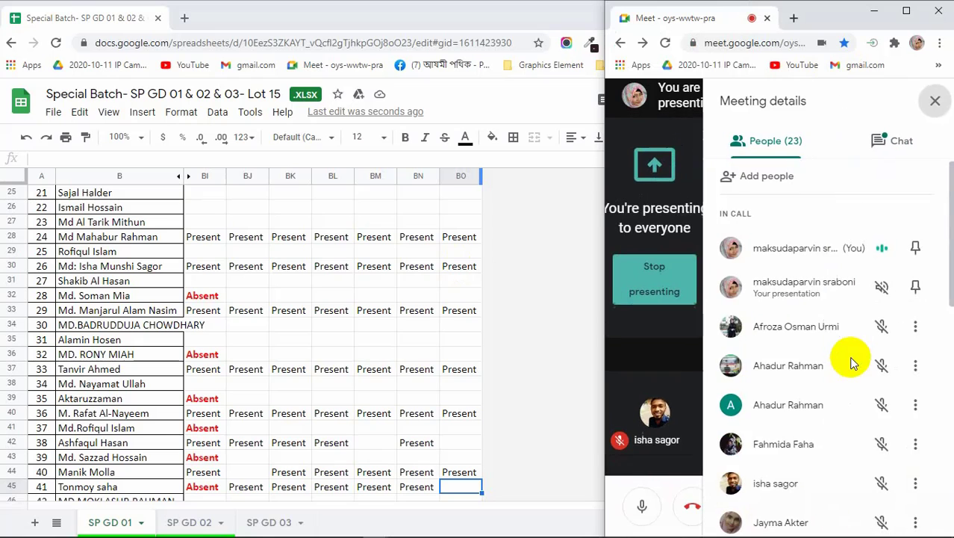
scroll(854, 364, down, 5)
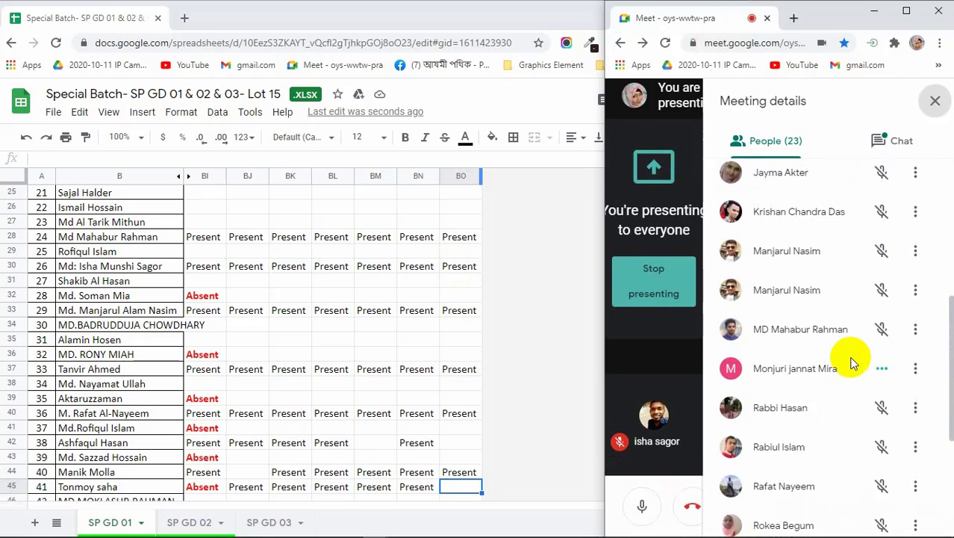
scroll(852, 359, up, 2)
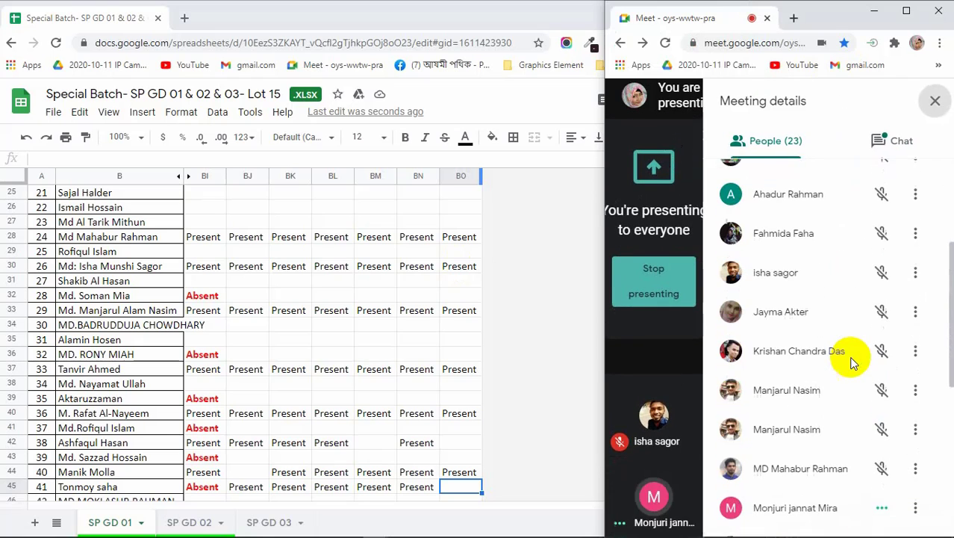
click(933, 100)
click(581, 372)
scroll(539, 392, down, 3)
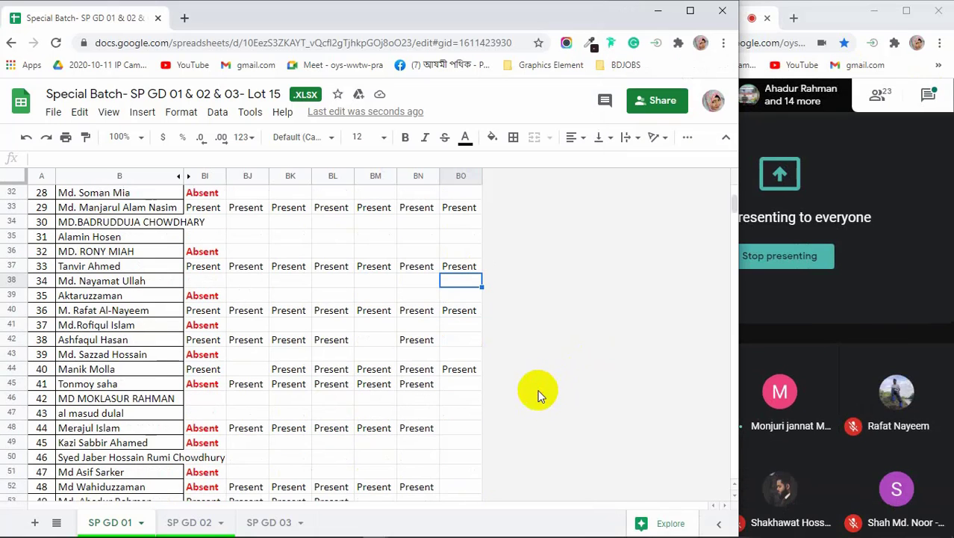
click(457, 385)
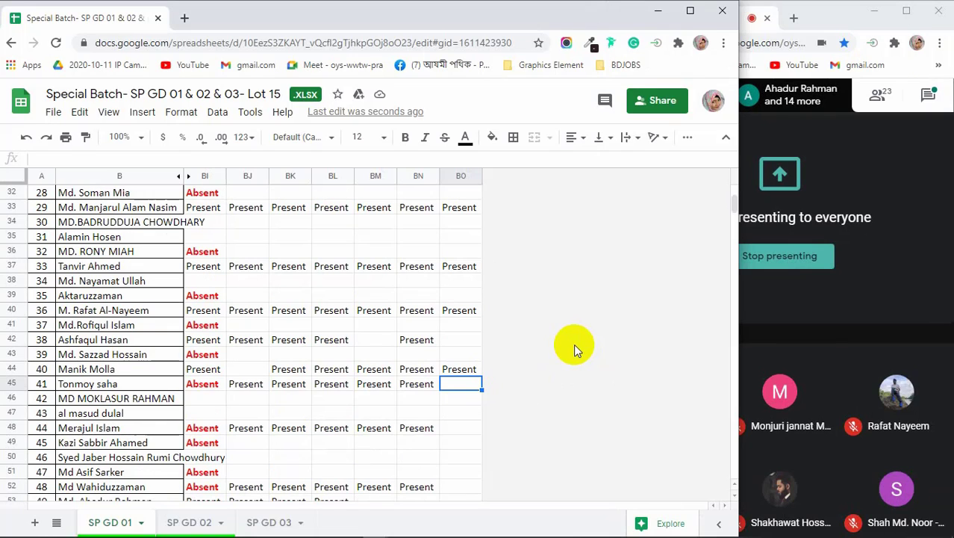
text(Present)
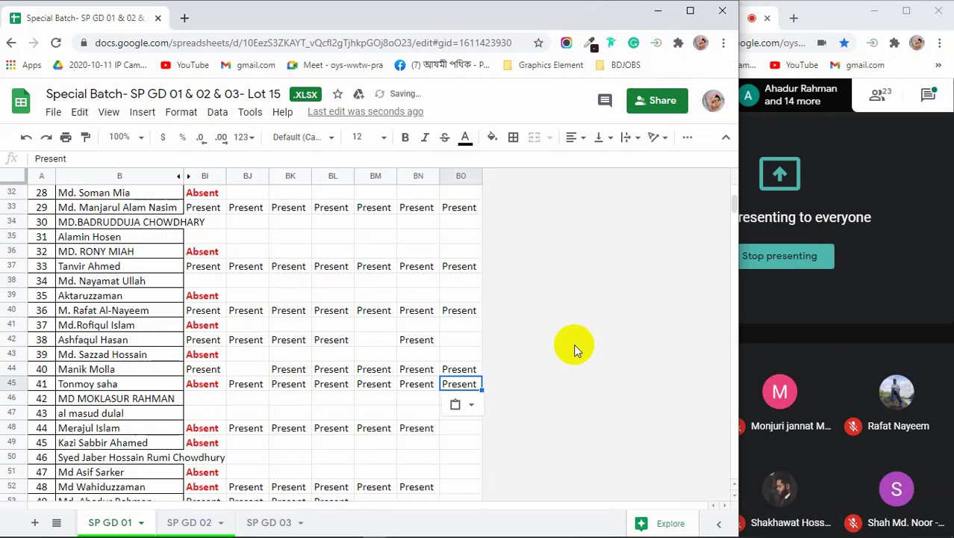
Step: Enter Present in cell BO53 for the student with serial 49
key(Return)
key(Down)
key(Down)
click(573, 343)
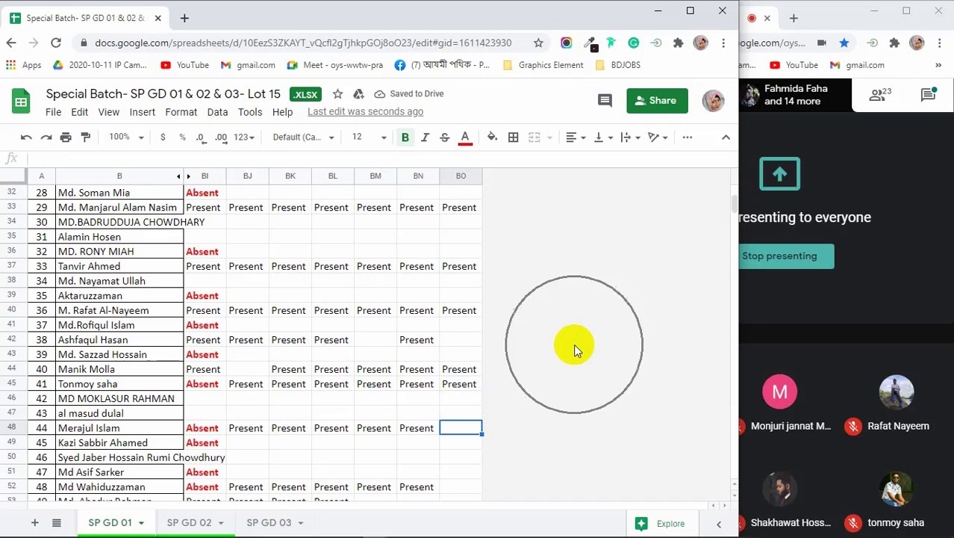
key(Down)
key(Down)
key(Down)
key(Down)
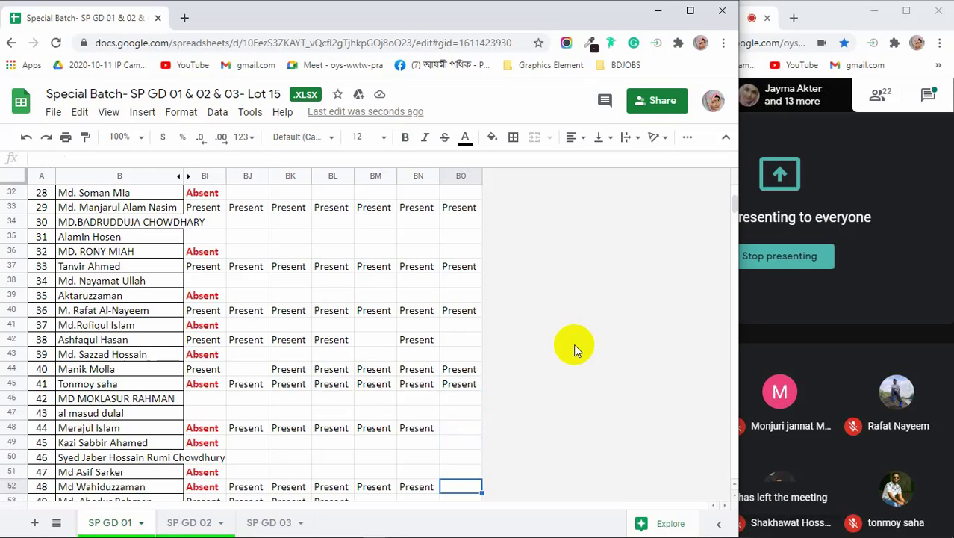
key(Down)
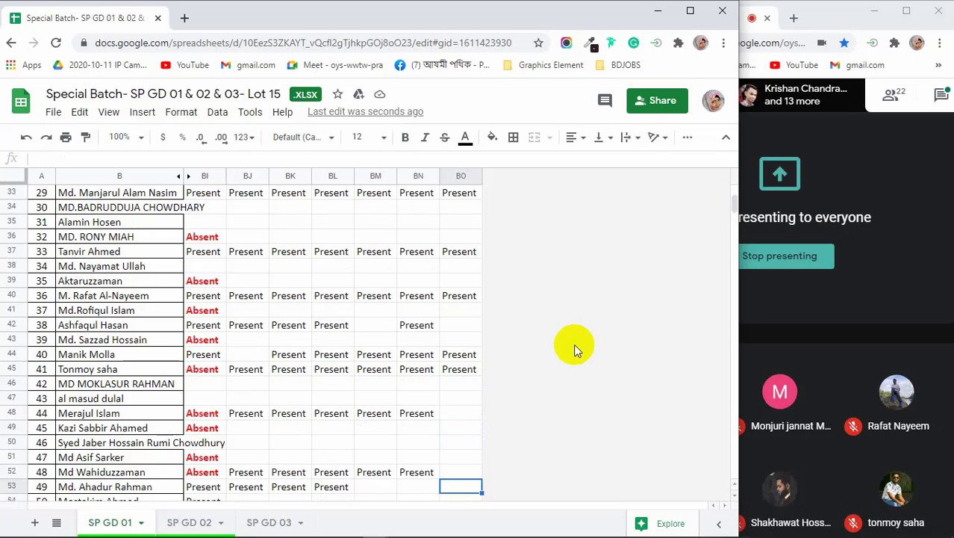
text(Present)
key(Down)
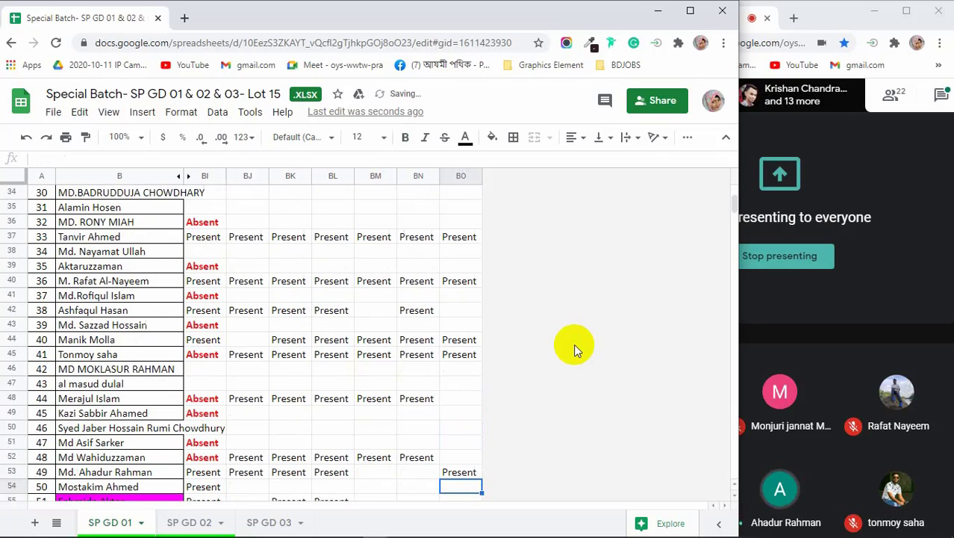
Step: Narrow the spreadsheet window to uncover the meeting, and enter Present in cells BO55 and BN55 for the student with serial 51
key(Down)
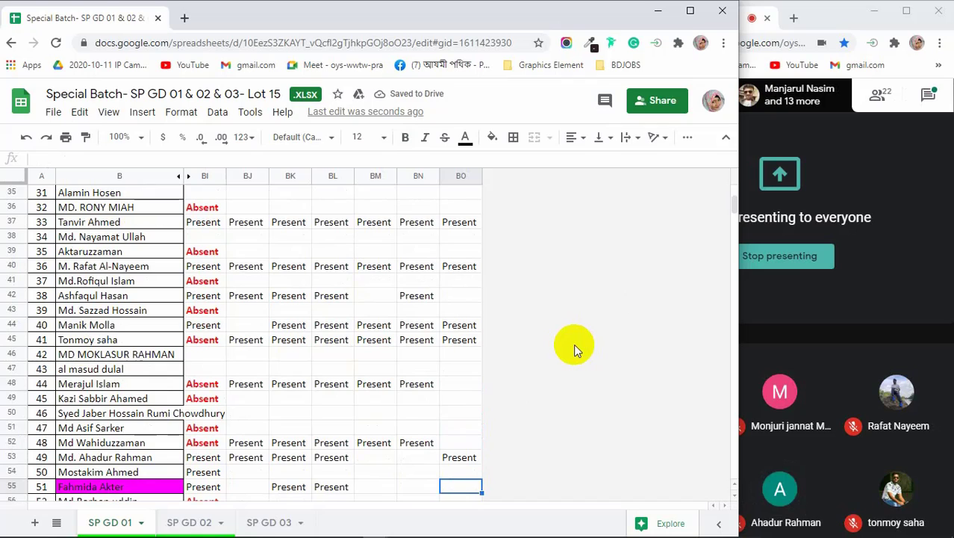
key(Up)
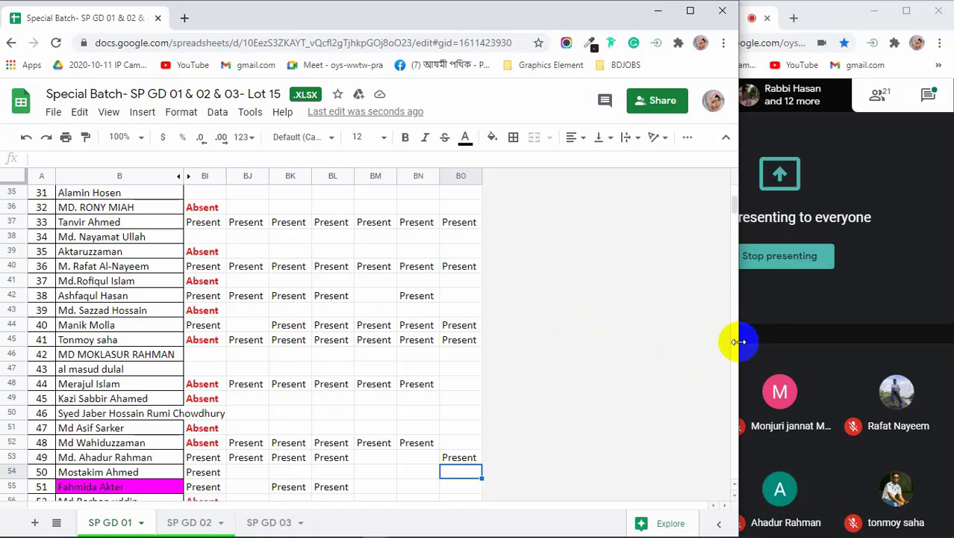
drag(739, 341, 569, 379)
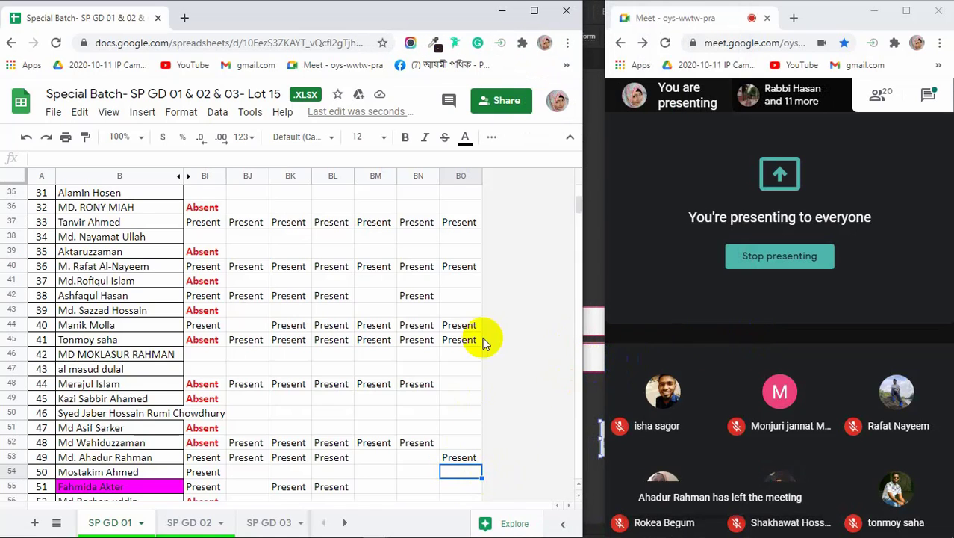
scroll(484, 342, down, 1)
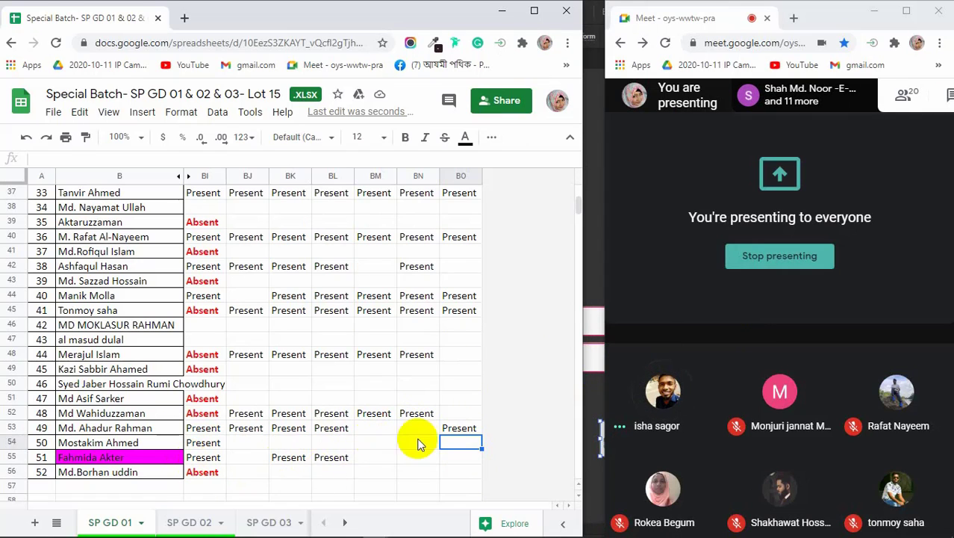
click(462, 458)
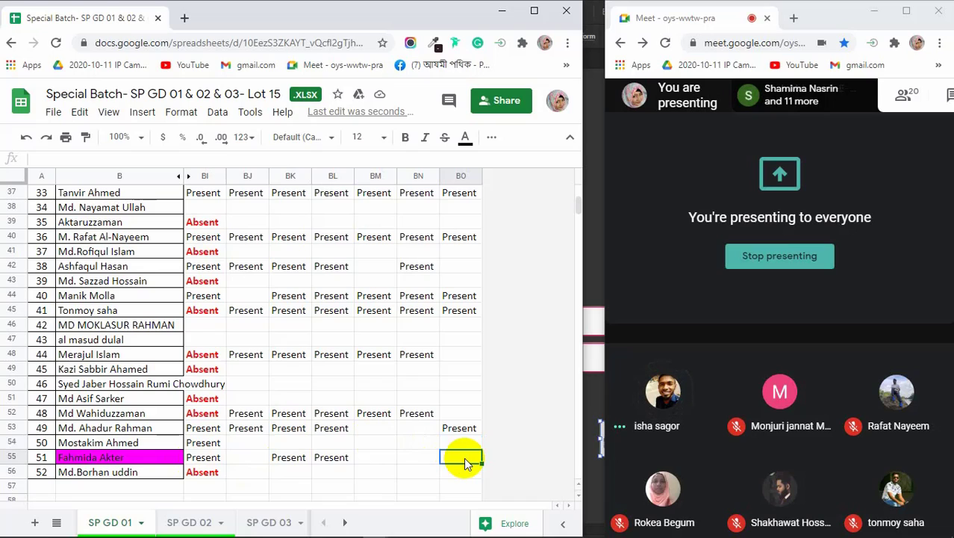
text(Present)
key(Left)
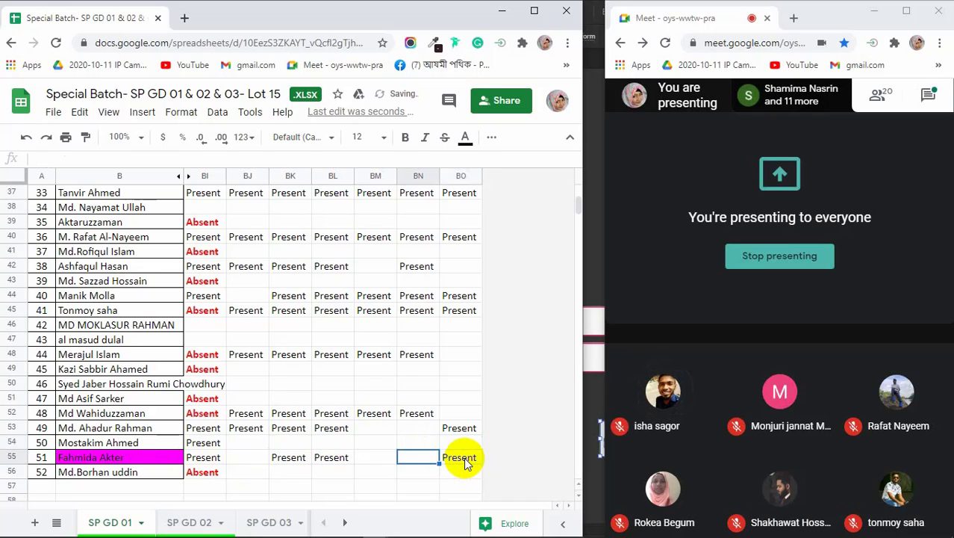
text(Present)
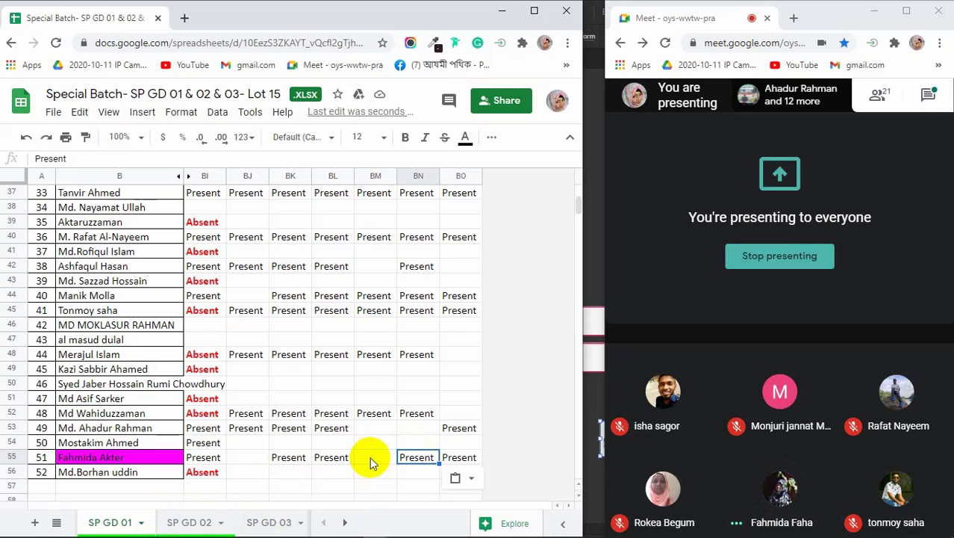
Step: Open the SP GD 02 sheet and enter Present for 05.01.21 in cell BO16 for the student with serial 12
click(188, 526)
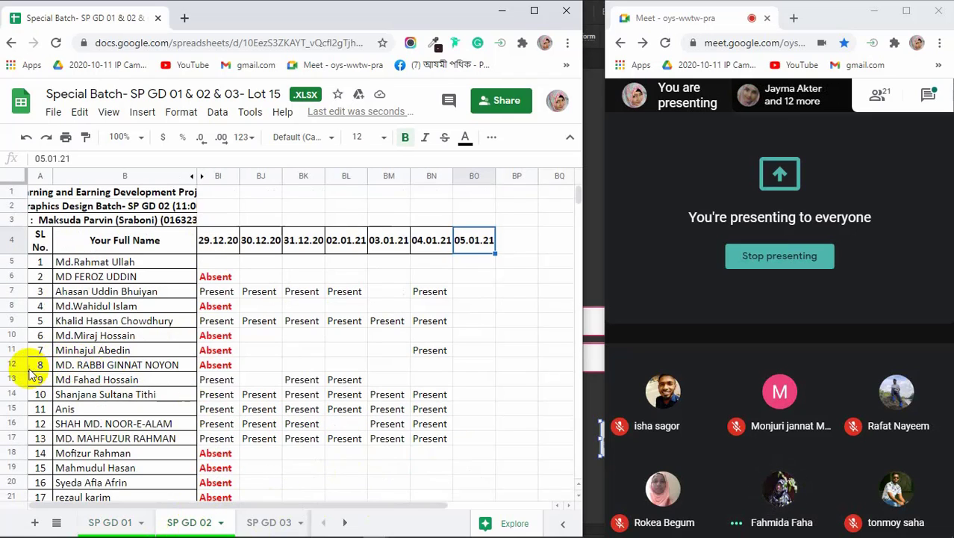
click(11, 424)
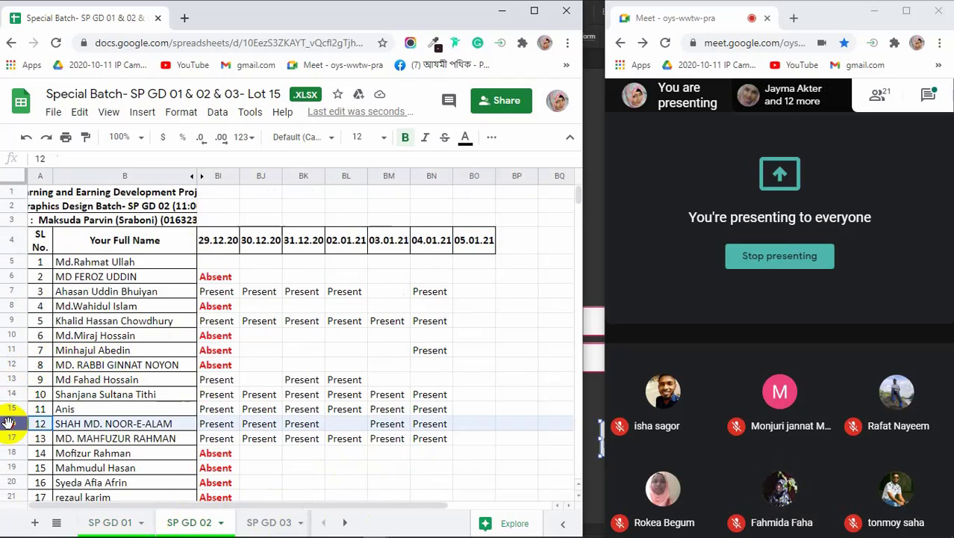
click(463, 422)
text(Present)
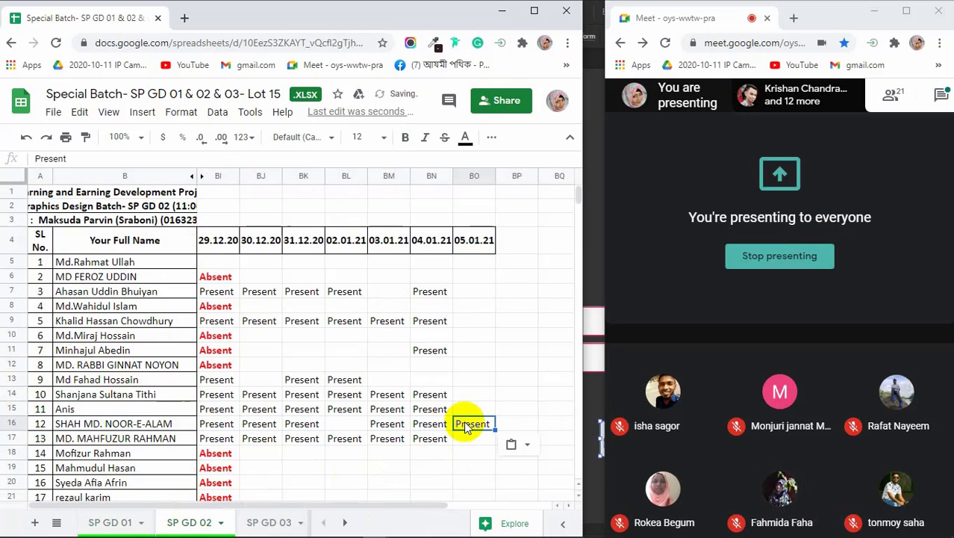
Step: Enter Present for 05.01.21 in cell BO51 for the student with serial 47 on the SP GD 02 sheet
scroll(465, 423, down, 6)
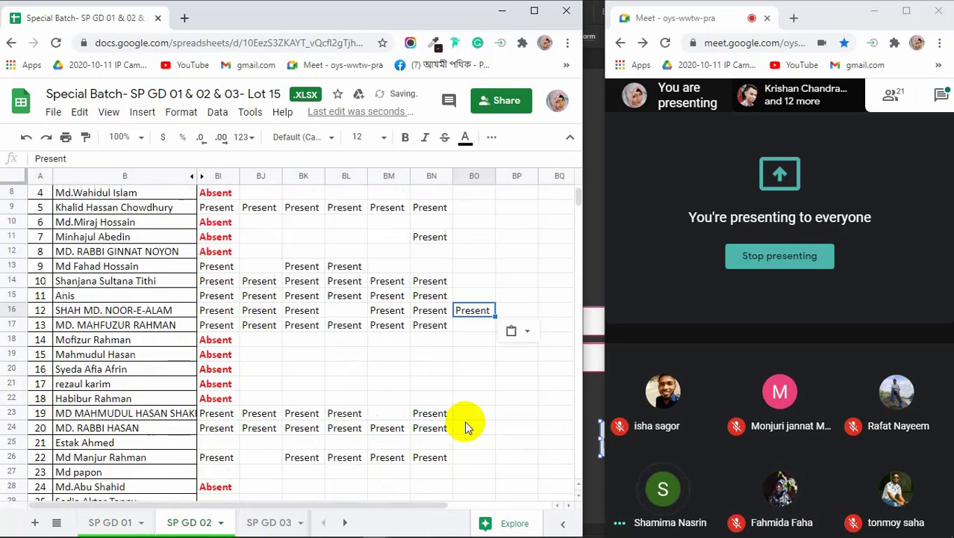
scroll(464, 420, down, 2)
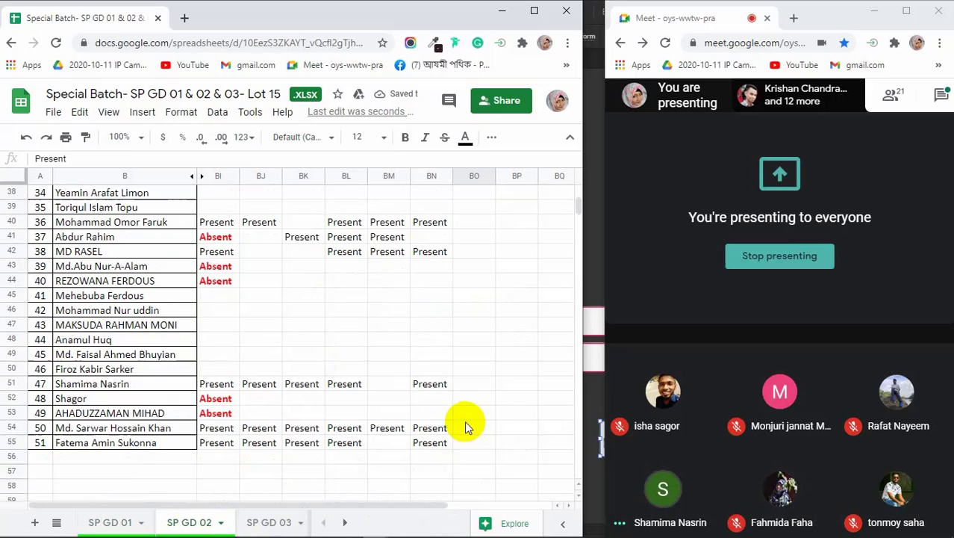
click(11, 384)
click(478, 384)
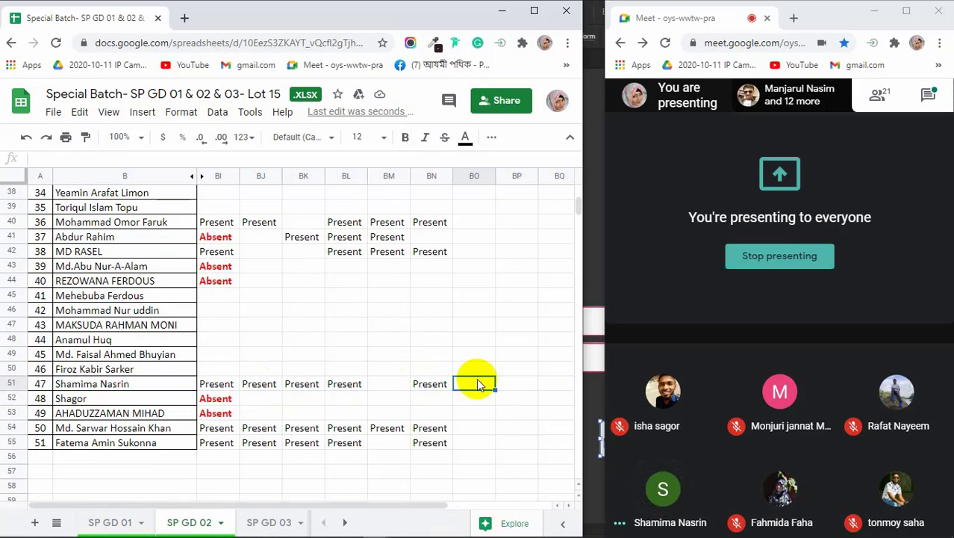
text(Present)
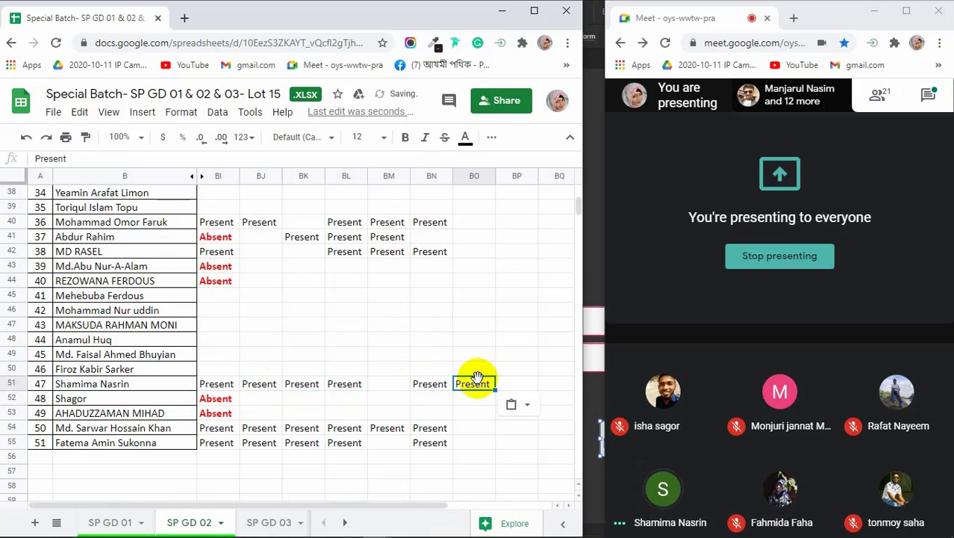
scroll(478, 377, up, 7)
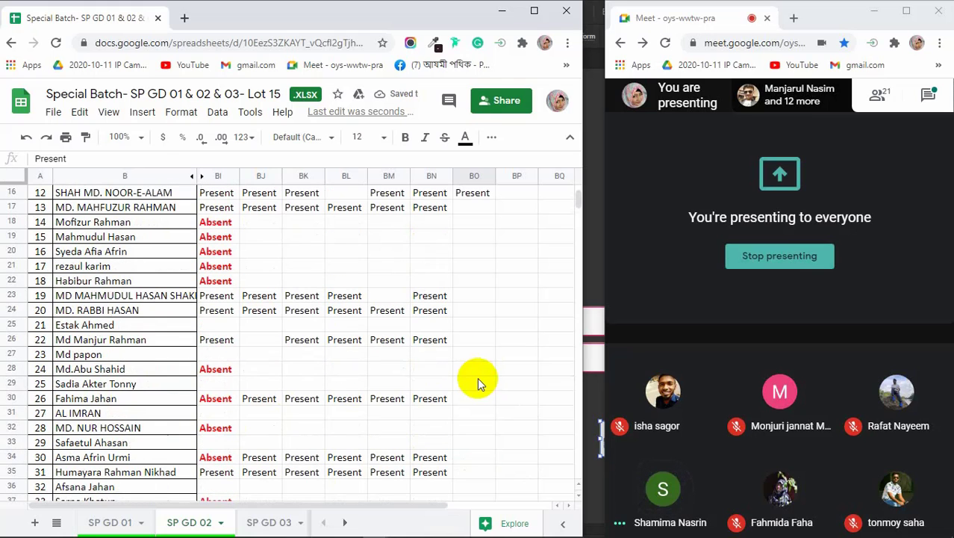
Step: Open the SP GD 03 sheet and enter Present for 05.01.21 in cell BO73 for the student with serial 69
click(267, 522)
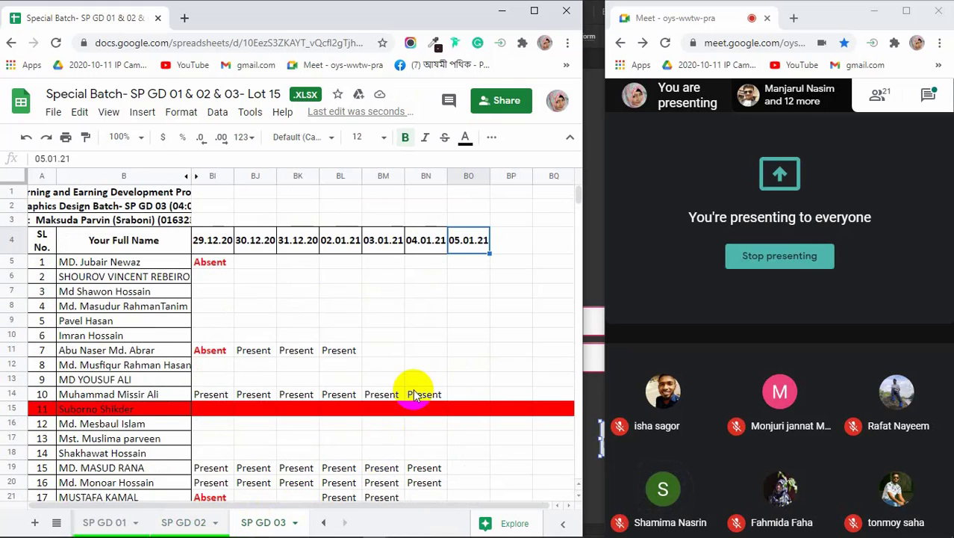
scroll(414, 386, down, 3)
scroll(415, 386, down, 12)
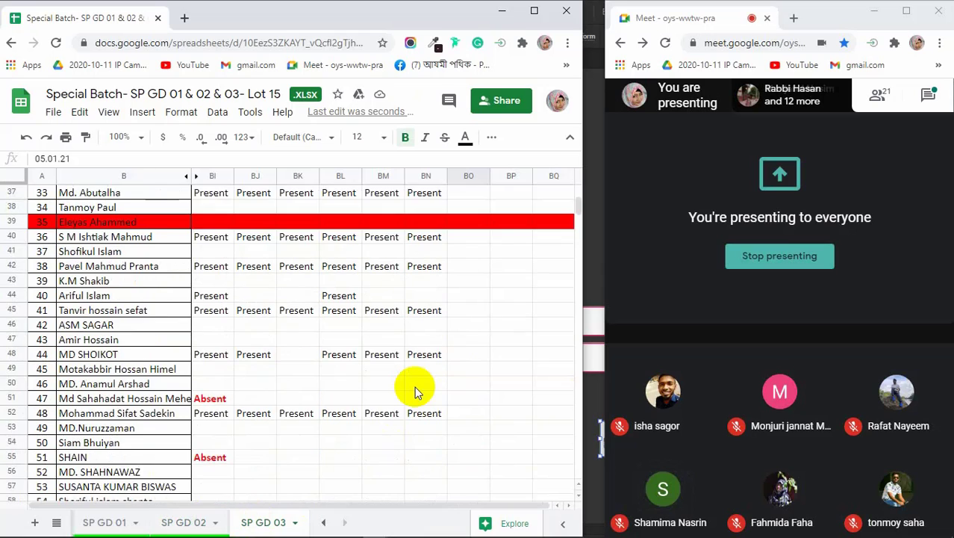
scroll(415, 386, down, 3)
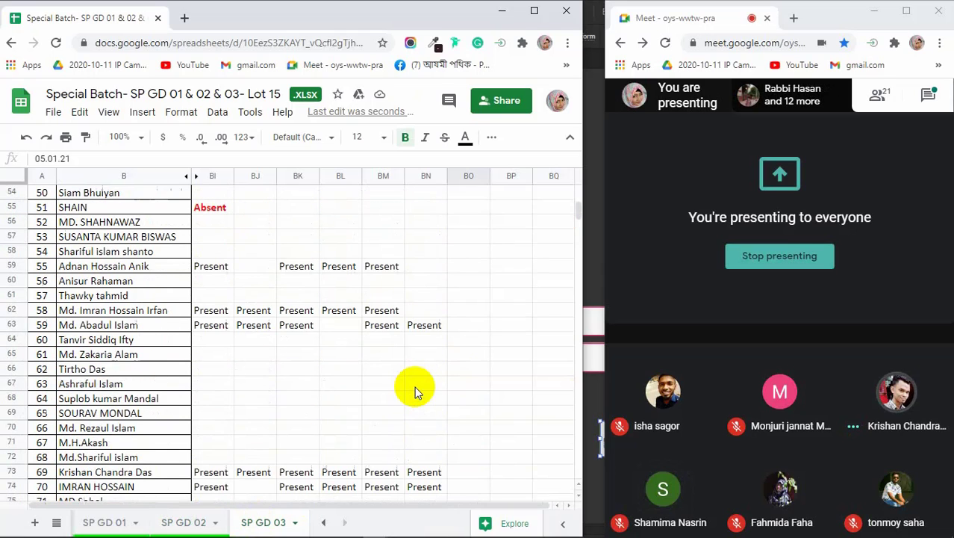
click(468, 473)
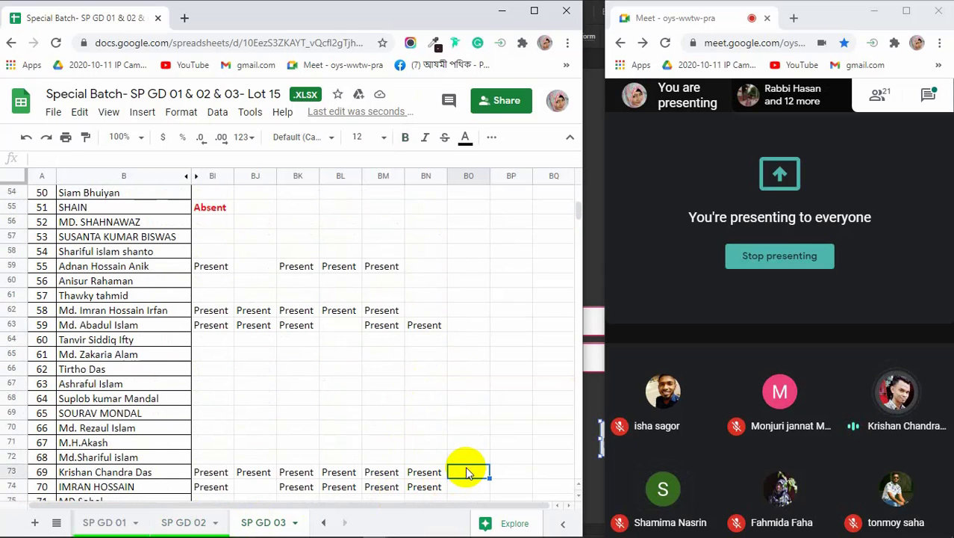
text(Present)
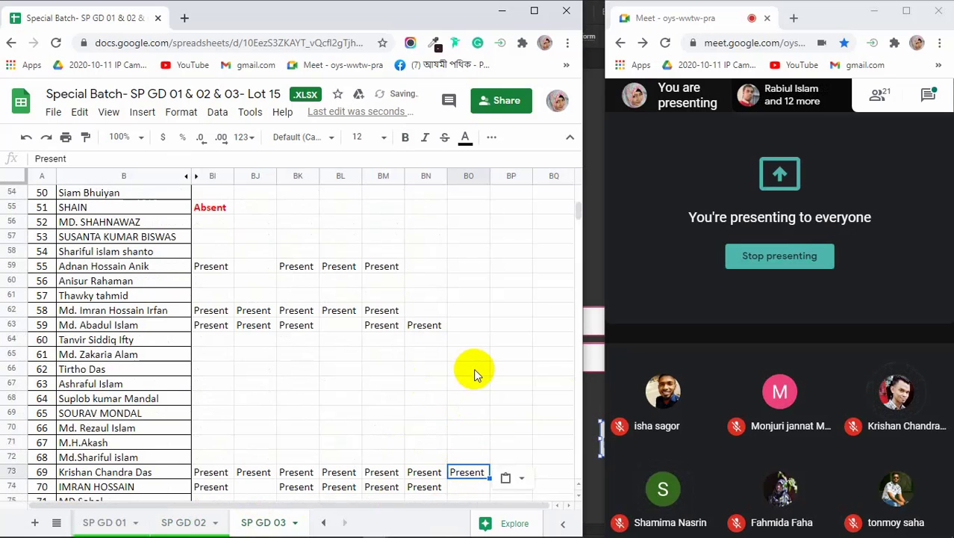
Step: Minimize the attendance spreadsheet window to return to the Illustrator document
scroll(459, 359, down, 3)
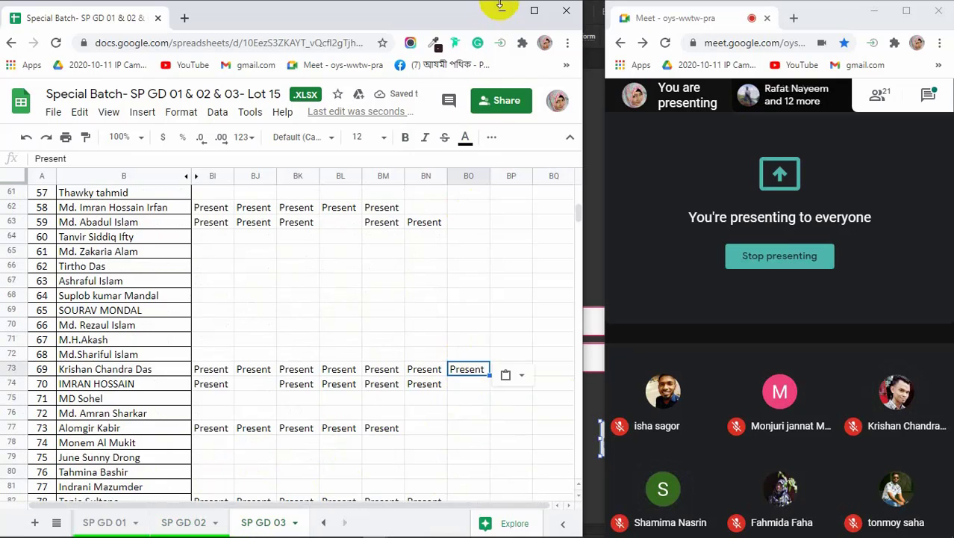
click(503, 15)
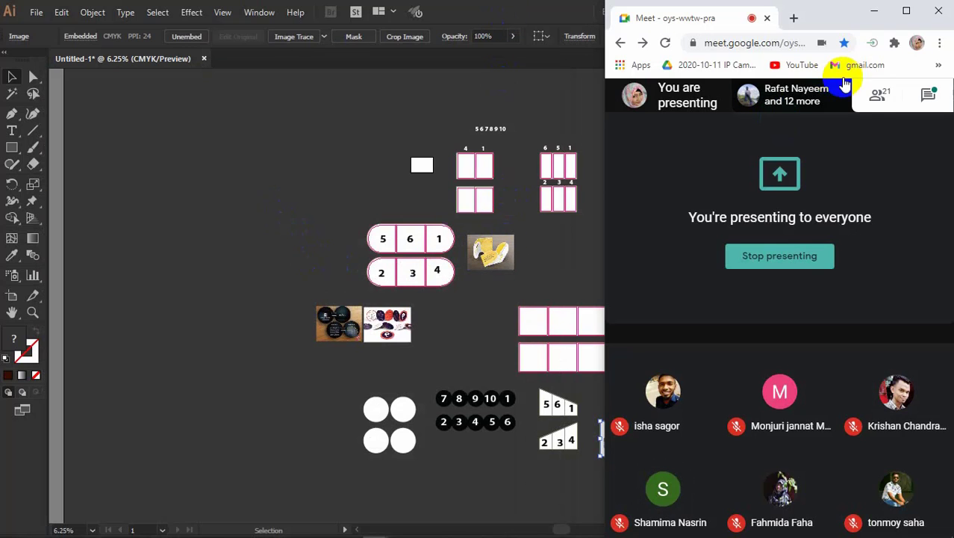
Step: Read the Google Meet chat messages, close the chat, and return to the Illustrator document
click(926, 94)
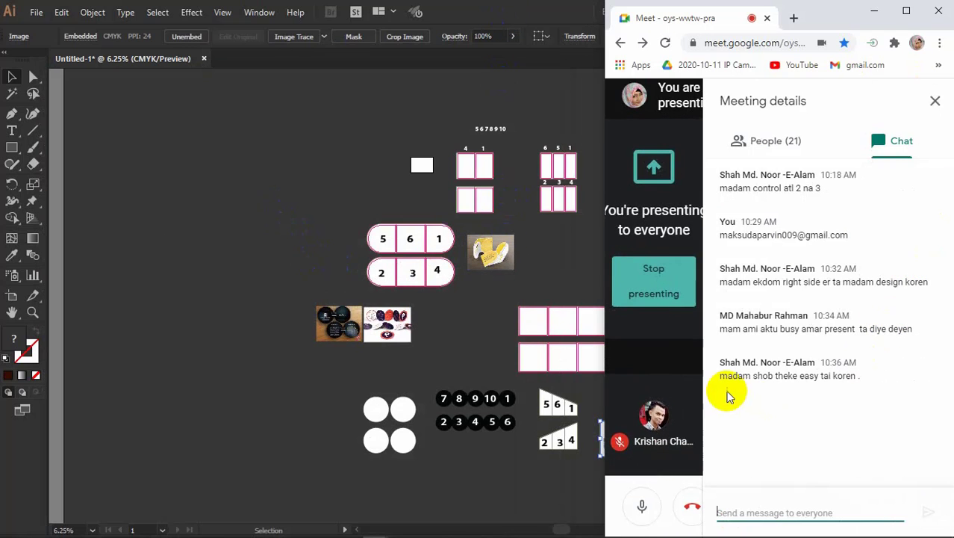
click(935, 100)
click(323, 222)
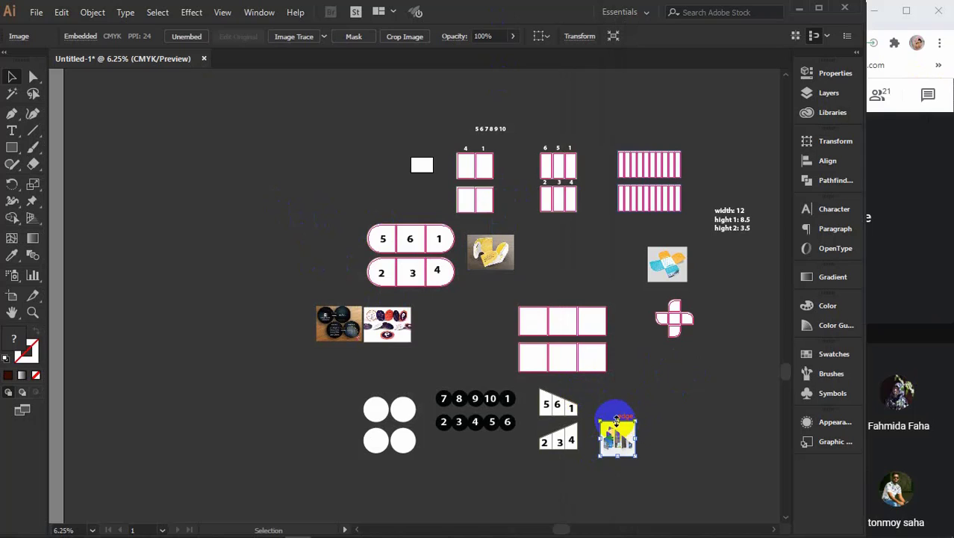
Step: Move the slanted numbered panels and their folded-brochure reference image to the empty area left of the small white artboard
key(ctrl+minus)
scroll(590, 445, down, 5)
drag(568, 372, 242, 112)
Step: Delete all the leftover template artwork, including the two round-product photos below the artboard
drag(327, 118, 629, 373)
key(Delete)
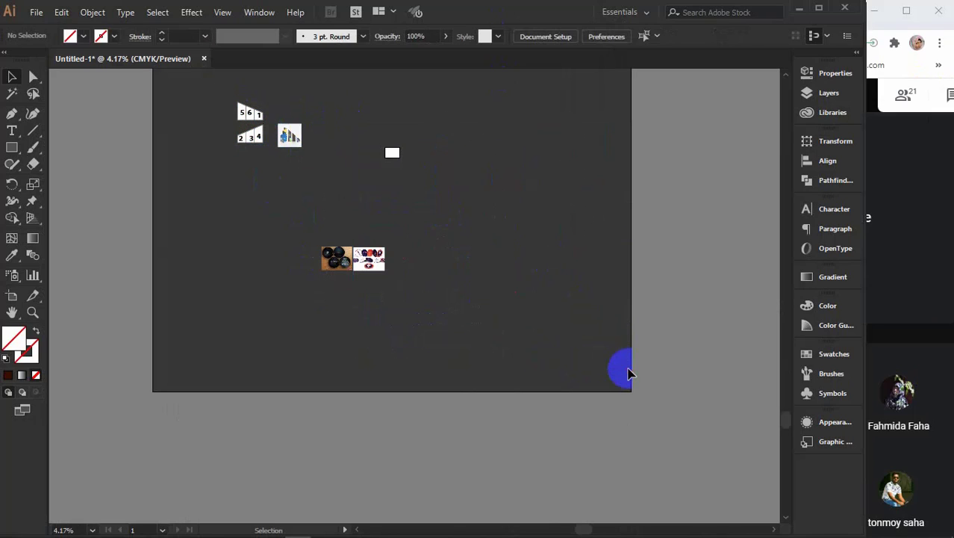
key(ctrl+z)
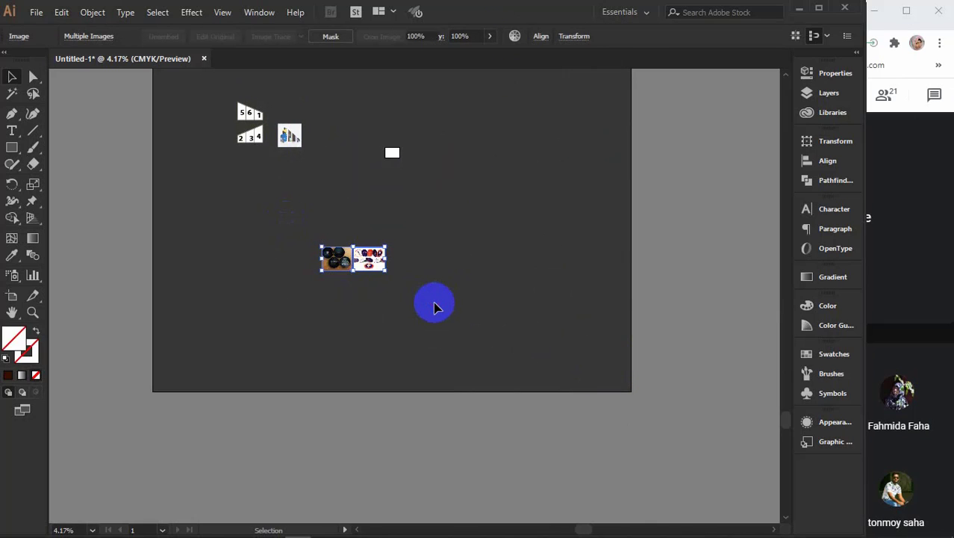
key(Delete)
Step: Enlarge the folded-brochure reference image proportionally and place it above and to the right of the slanted panels
scroll(286, 131, up, 3)
scroll(286, 132, up, 1)
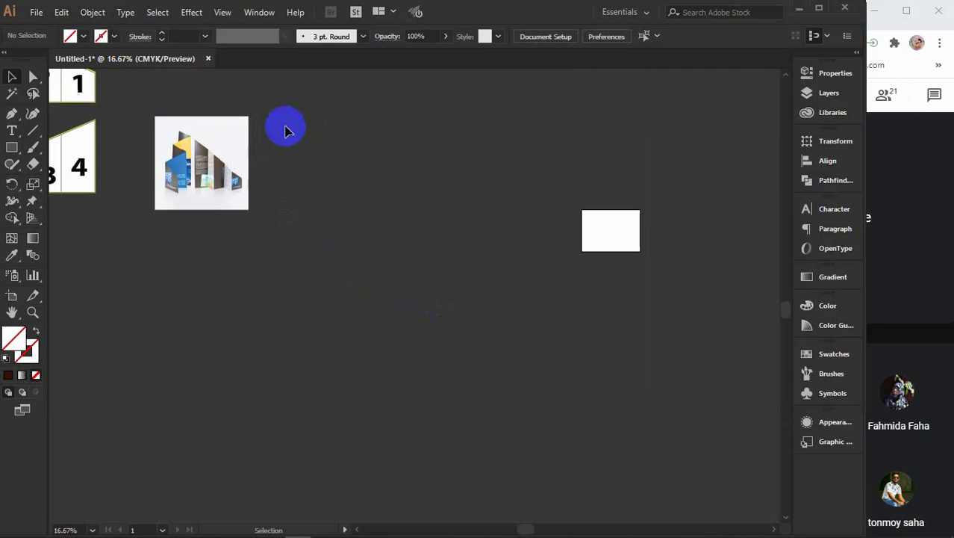
drag(283, 130, 478, 290)
click(409, 294)
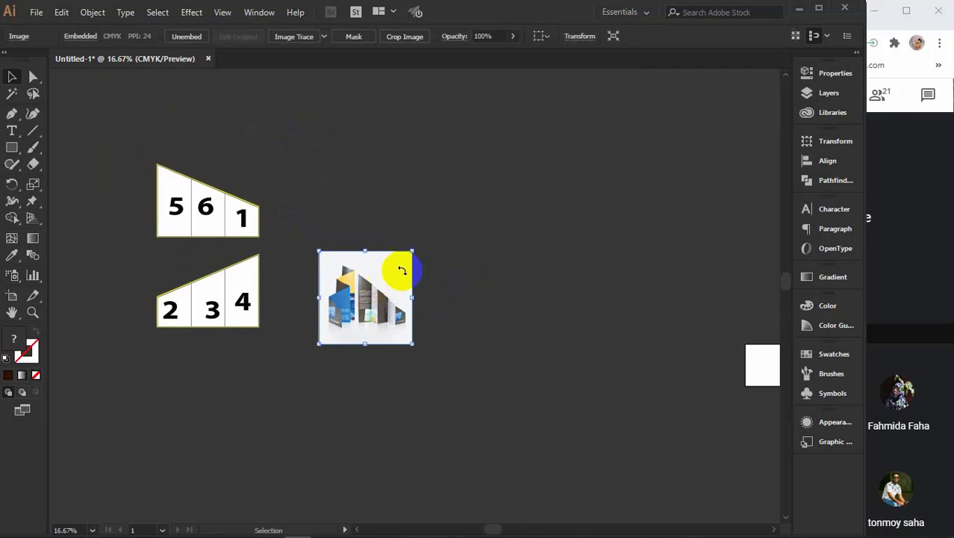
drag(412, 250, 561, 213)
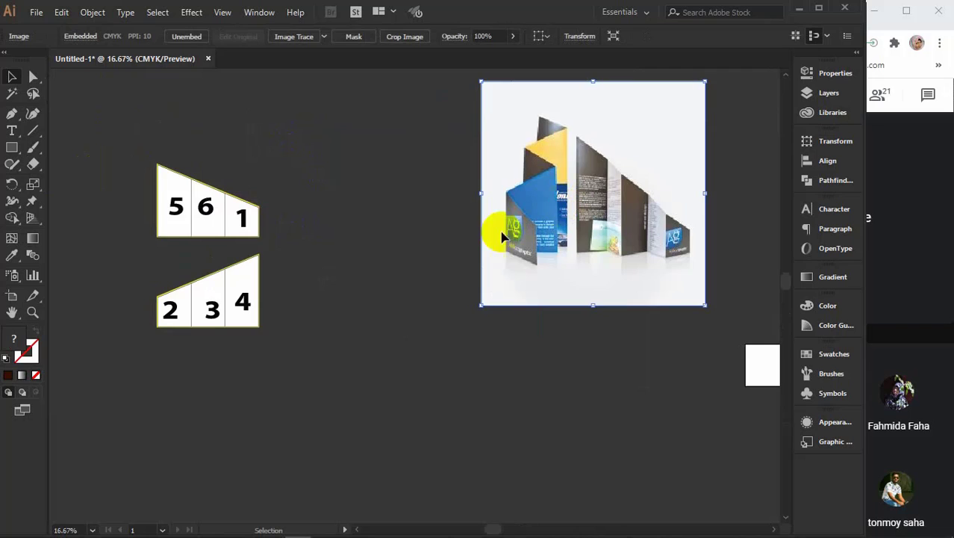
Step: Enlarge both slanted panel sets with their numbers, keep them stacked, and shift the reference image clear of them to the right
key(space)
drag(351, 227, 349, 198)
drag(109, 115, 315, 345)
drag(257, 296, 554, 476)
drag(315, 266, 325, 179)
drag(384, 401, 523, 500)
drag(515, 294, 516, 338)
drag(572, 227, 618, 207)
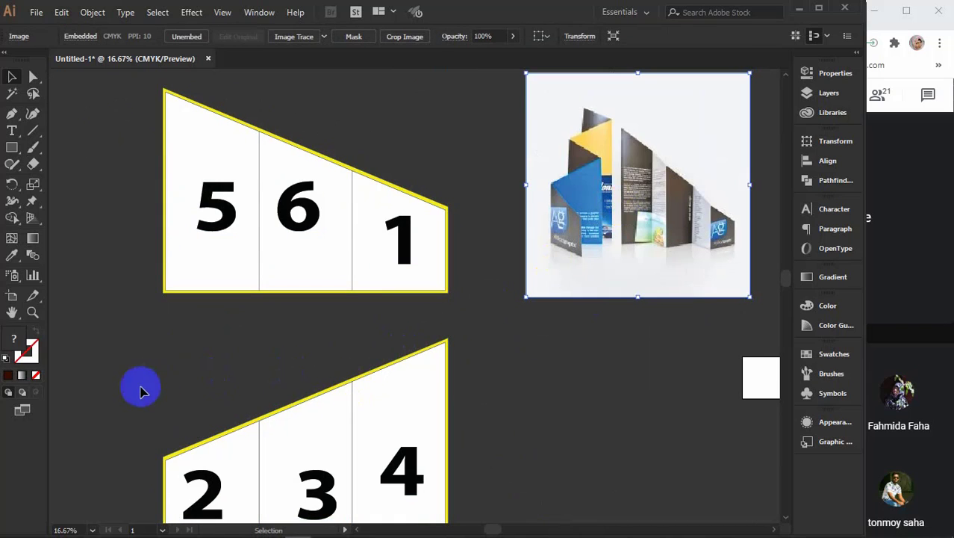
Step: Move the reference image above the panels and place the 2-3-4 panel set beside the 5-6-1 set, level with it
drag(133, 384, 519, 479)
key(ctrl+minus)
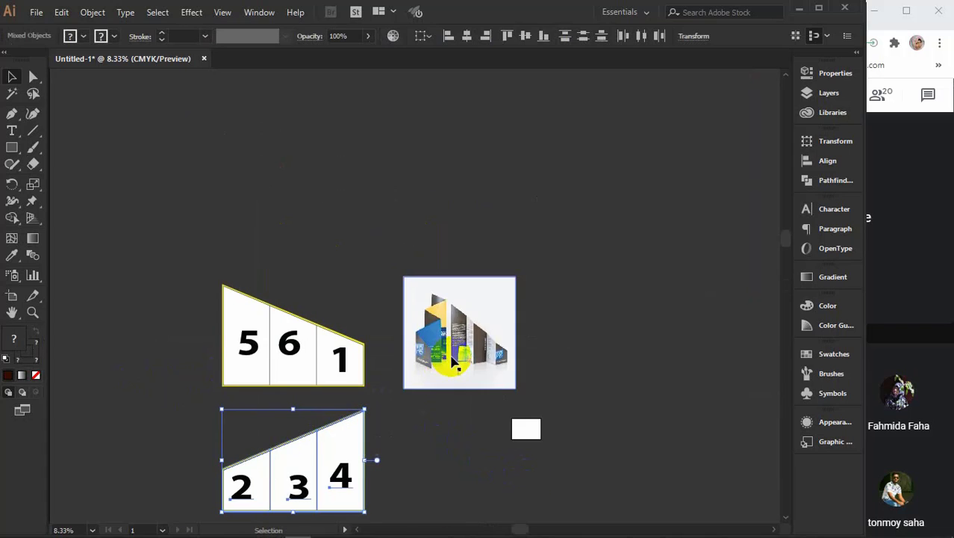
drag(448, 362, 374, 234)
drag(196, 438, 440, 504)
drag(299, 490, 299, 489)
drag(439, 377, 455, 371)
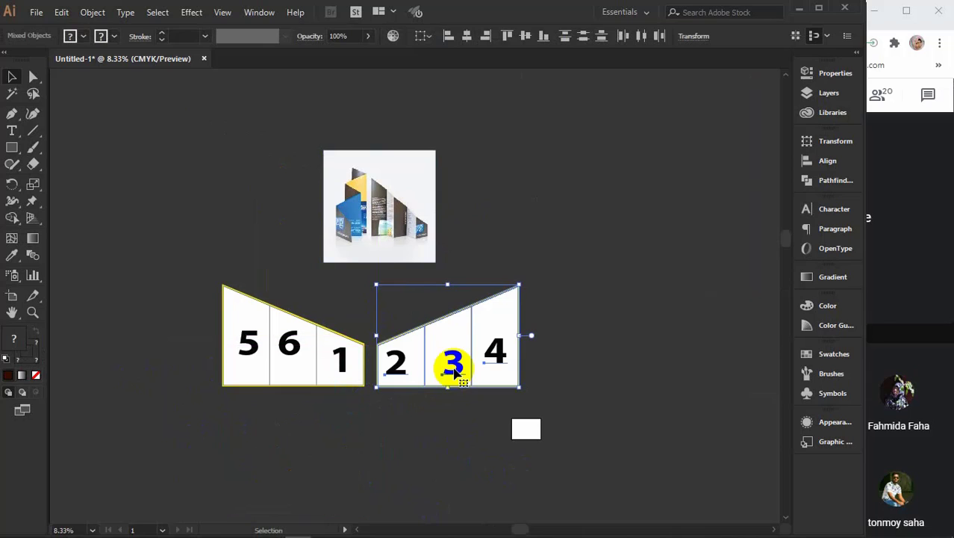
alt+scroll(336, 308, up, 2)
click(343, 287)
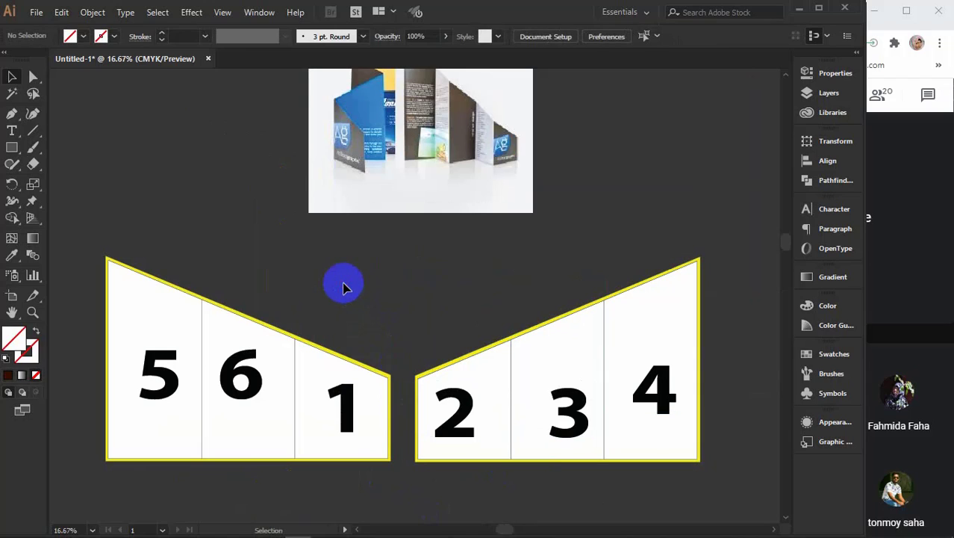
click(338, 408)
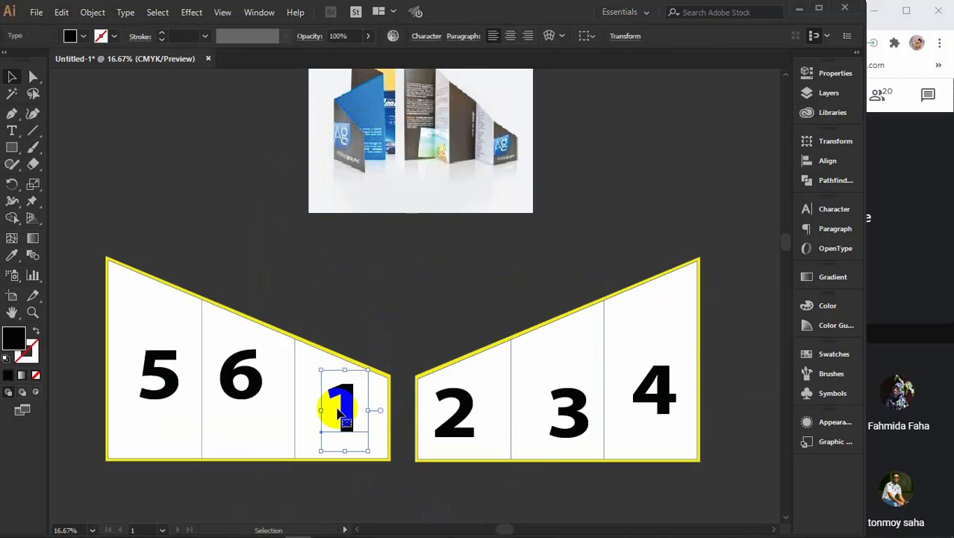
key(Delete)
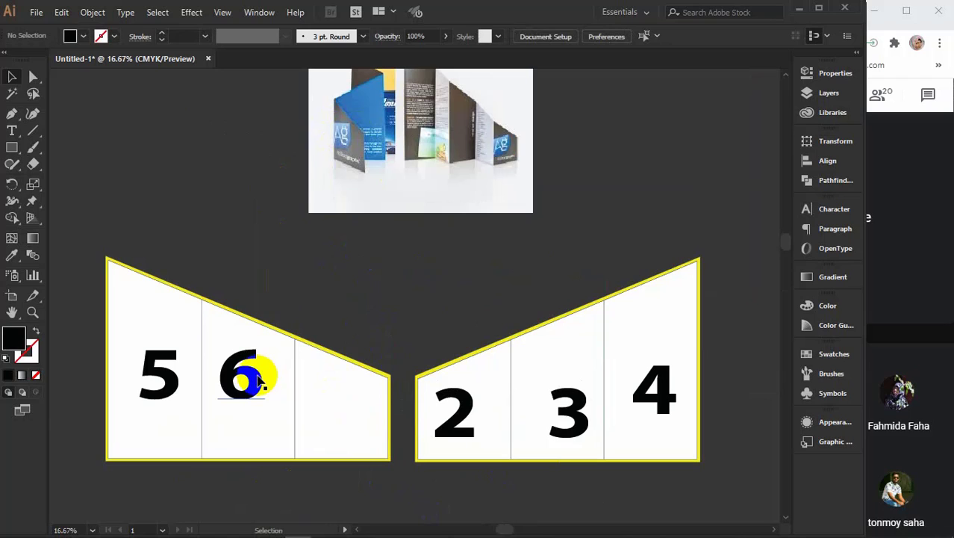
key(ctrl+z)
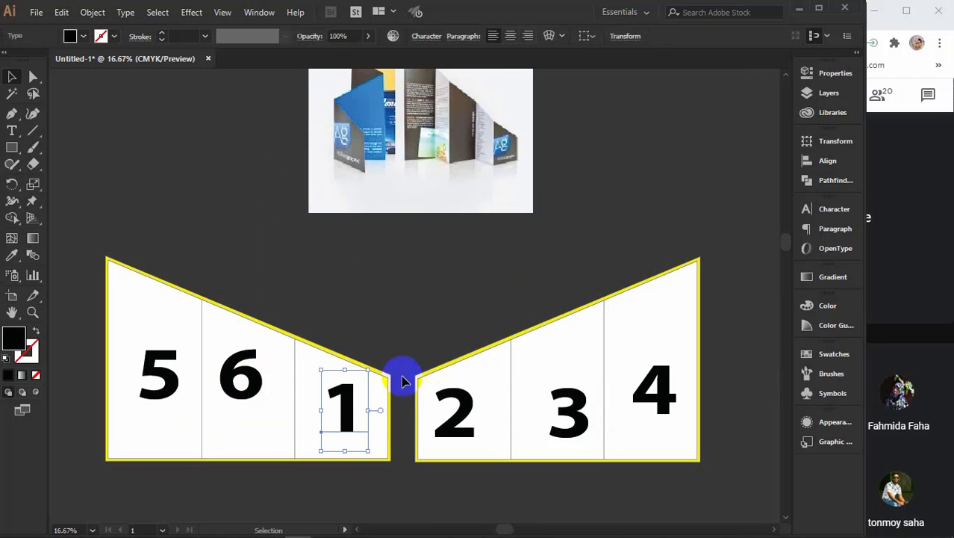
Step: Move the numbers 5, 6, 1, 2, 3 and 4 out of their panels to just above the slanted edges
drag(335, 395, 342, 278)
drag(270, 345, 255, 258)
drag(165, 349, 173, 213)
drag(454, 393, 451, 290)
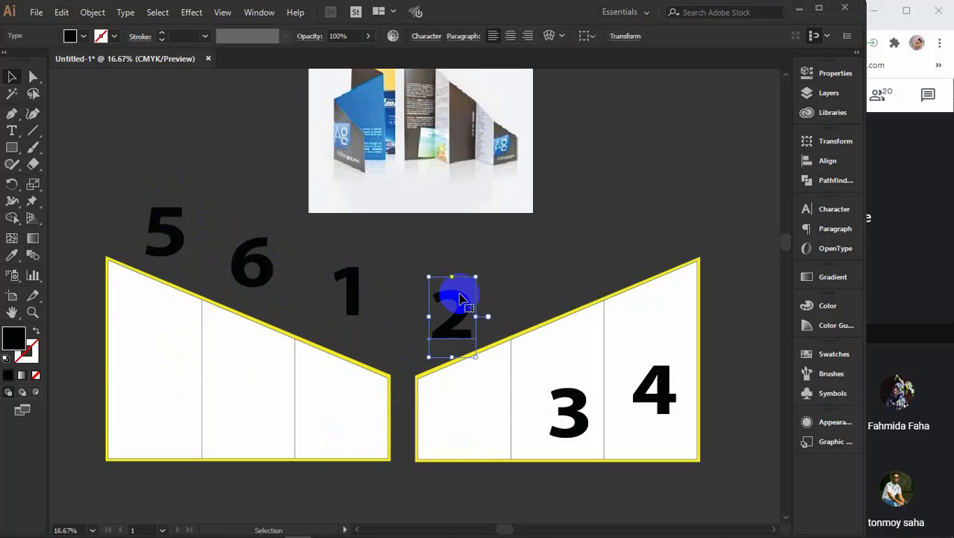
drag(566, 399, 555, 268)
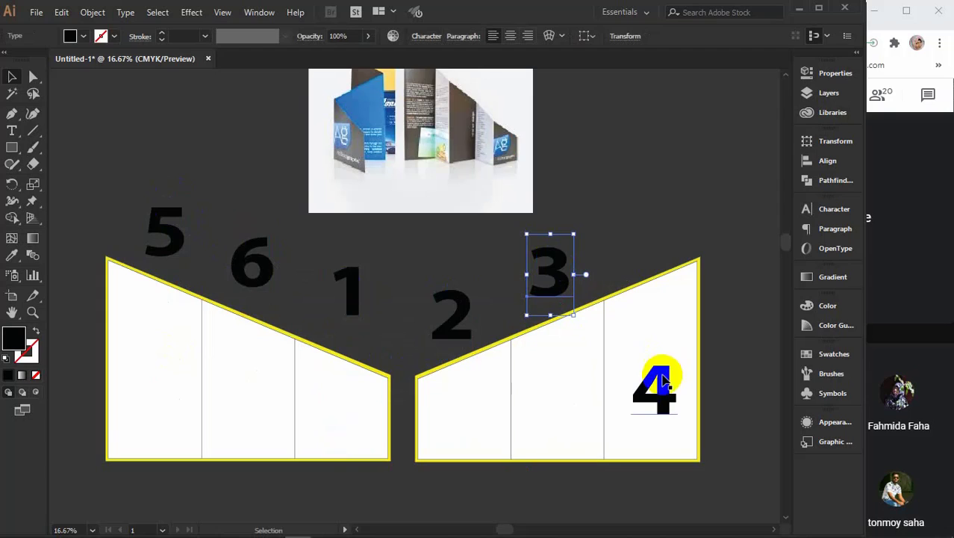
drag(652, 381, 645, 226)
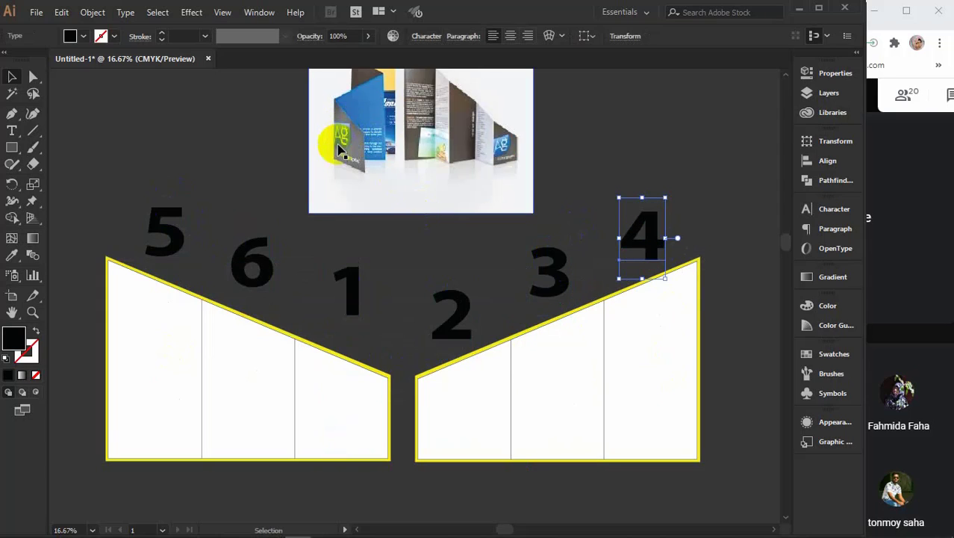
Step: Offset the paths of all six white panels by -0.5 in with Miter joins and turn the inner outlines into guides
click(317, 420)
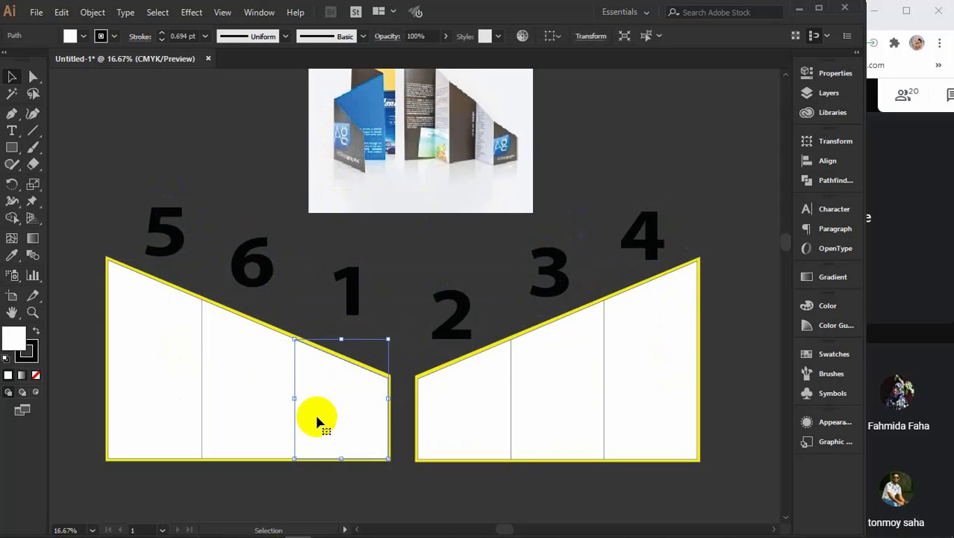
shift+click(252, 405)
shift+click(171, 379)
shift+click(493, 420)
shift+click(555, 389)
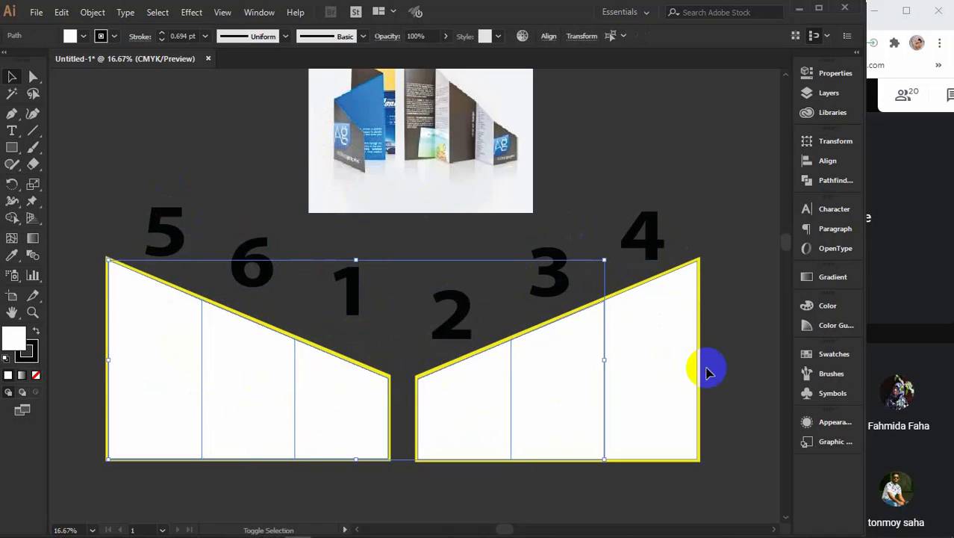
shift+click(666, 359)
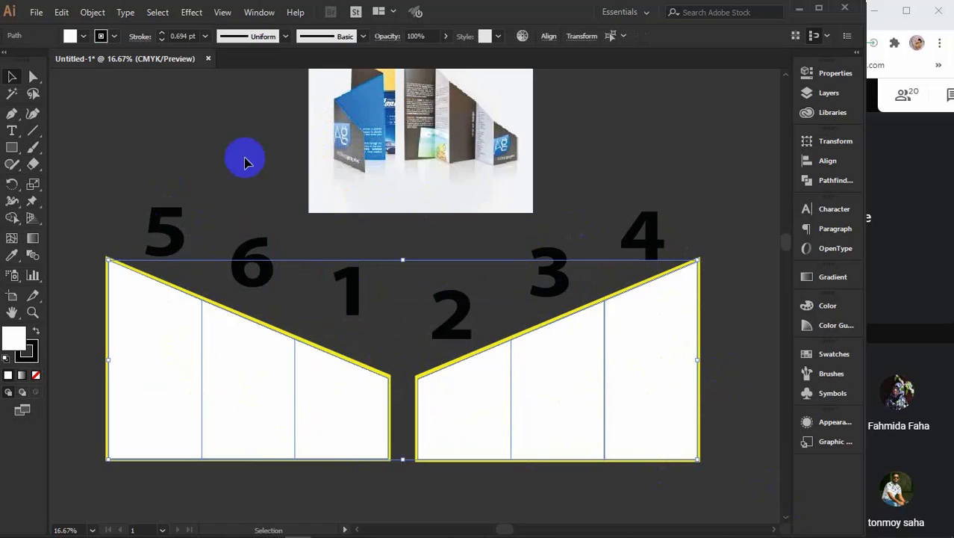
click(93, 12)
mouse_move(146, 325)
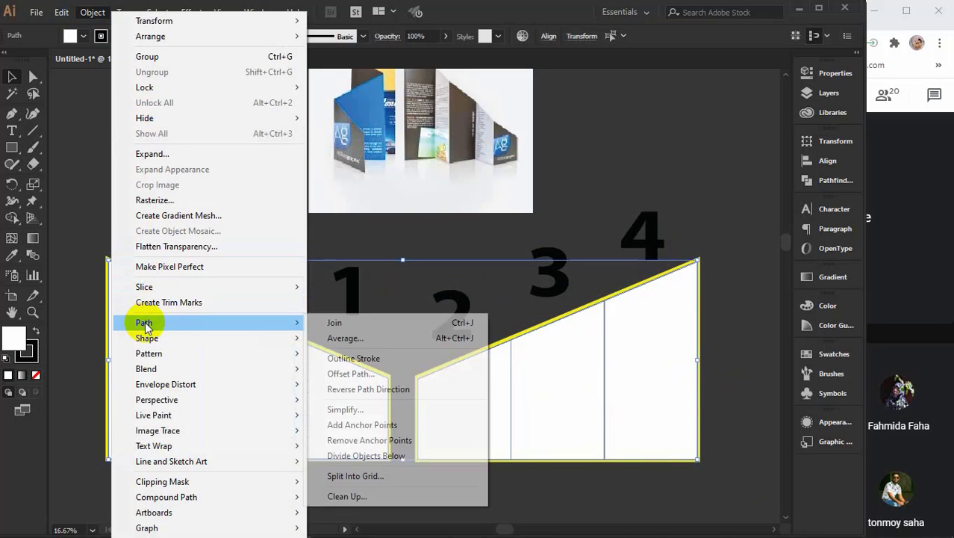
click(369, 373)
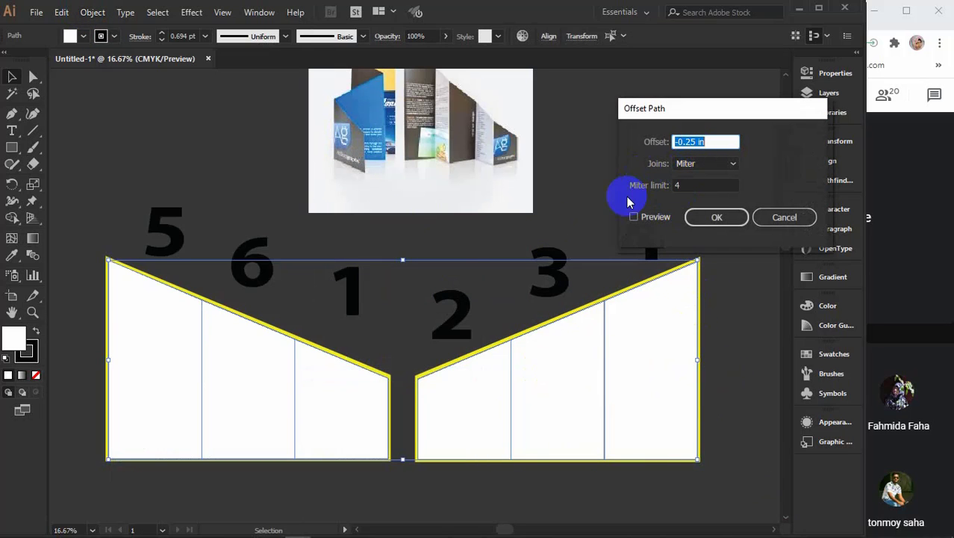
click(634, 216)
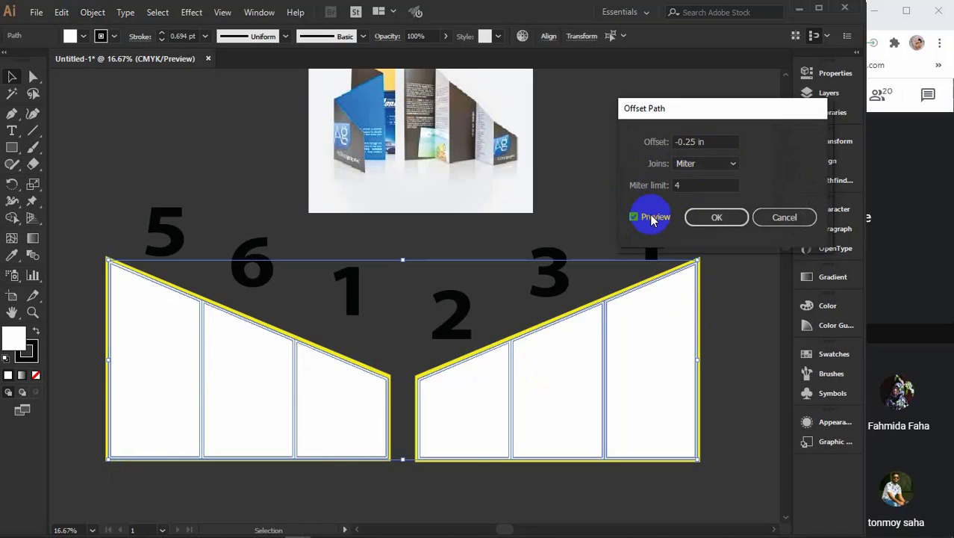
click(702, 142)
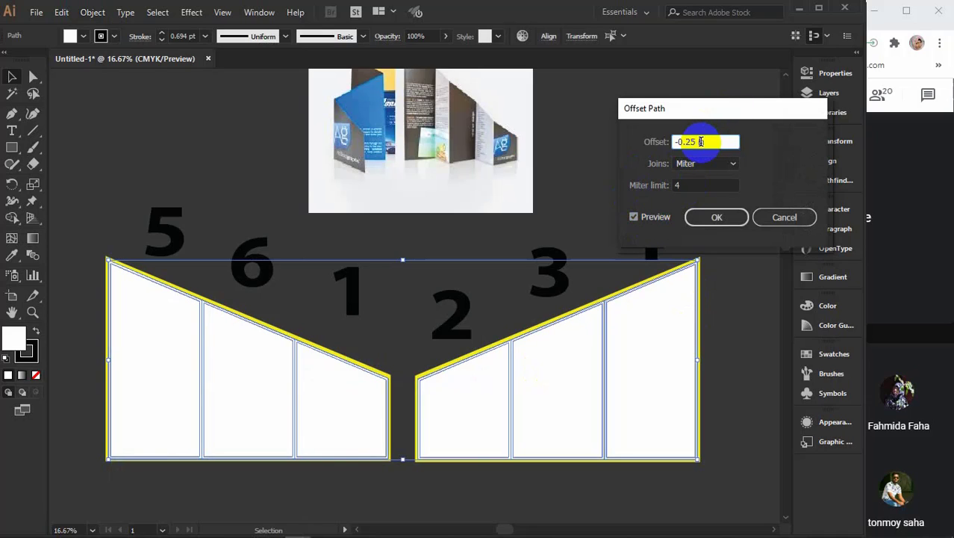
key(Down)
key(Down)
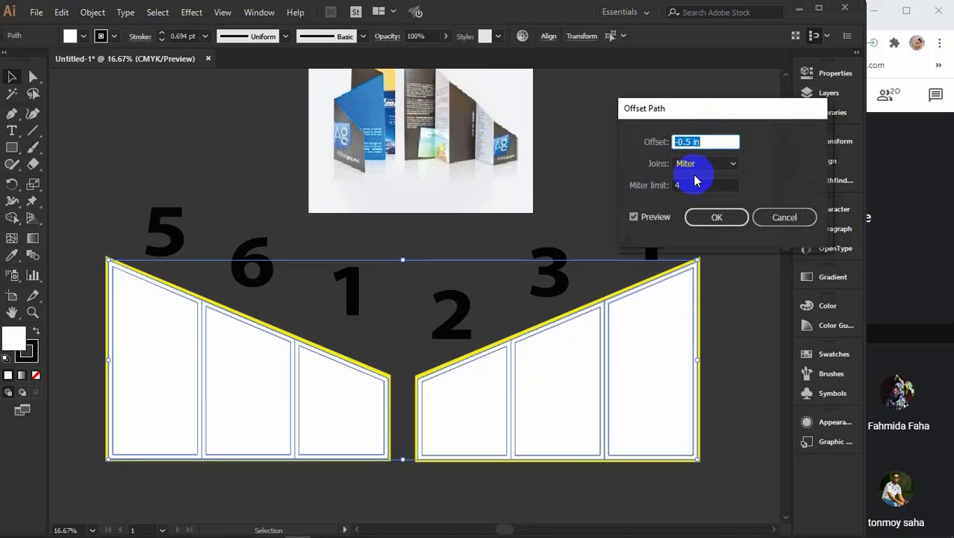
click(718, 216)
click(722, 224)
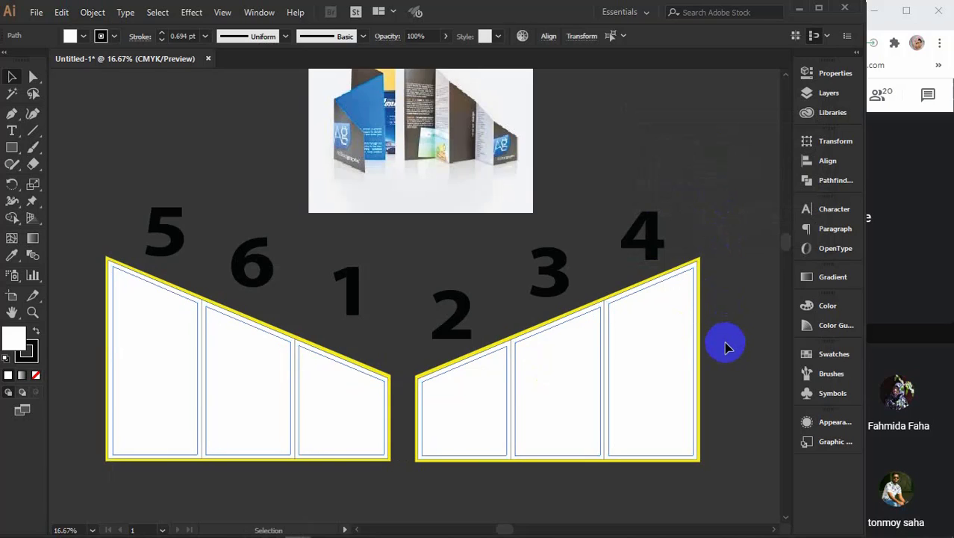
key(a)
key(v)
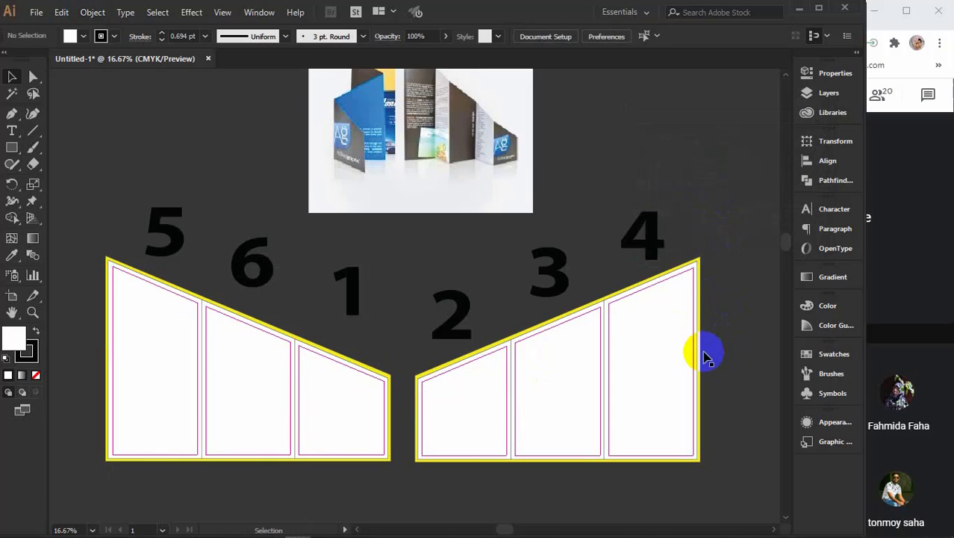
click(700, 357)
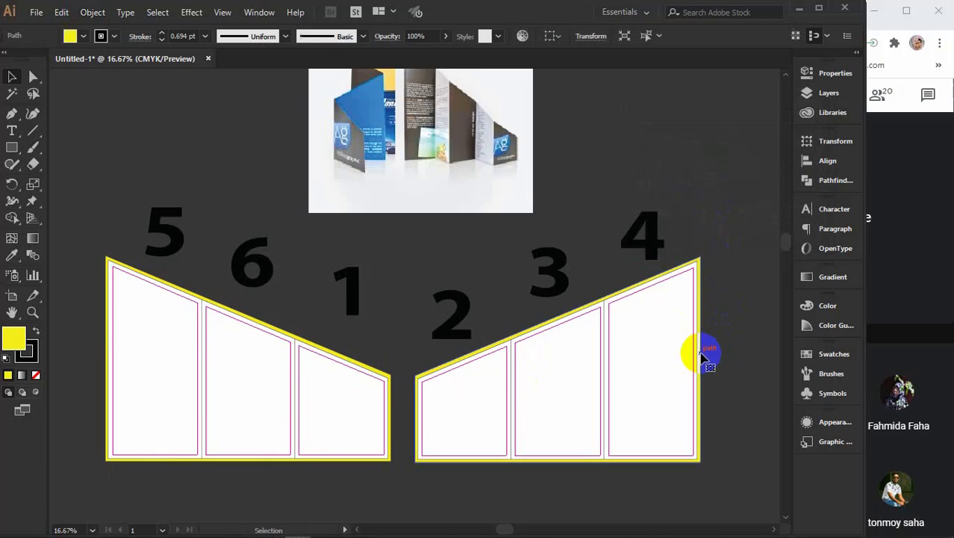
shift+click(257, 321)
click(297, 307)
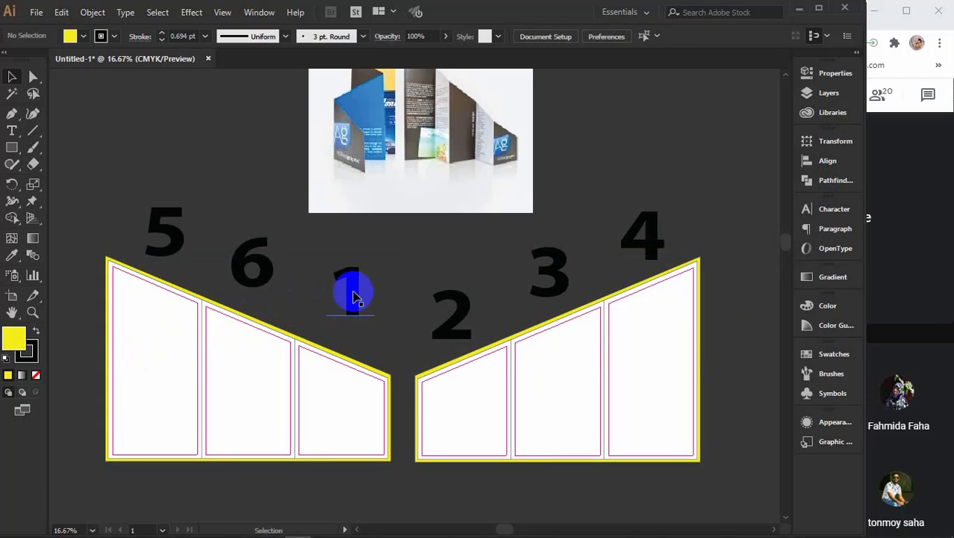
Step: Fill panel 1 with a colour sampled from the reference brochure's front cover, darkened to near-black 1d1e1d
click(359, 405)
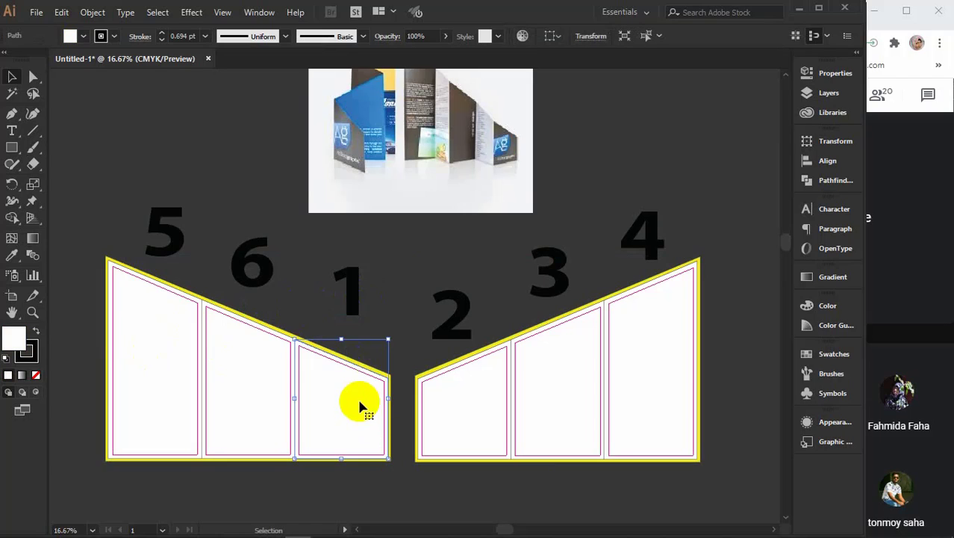
key(i)
click(357, 145)
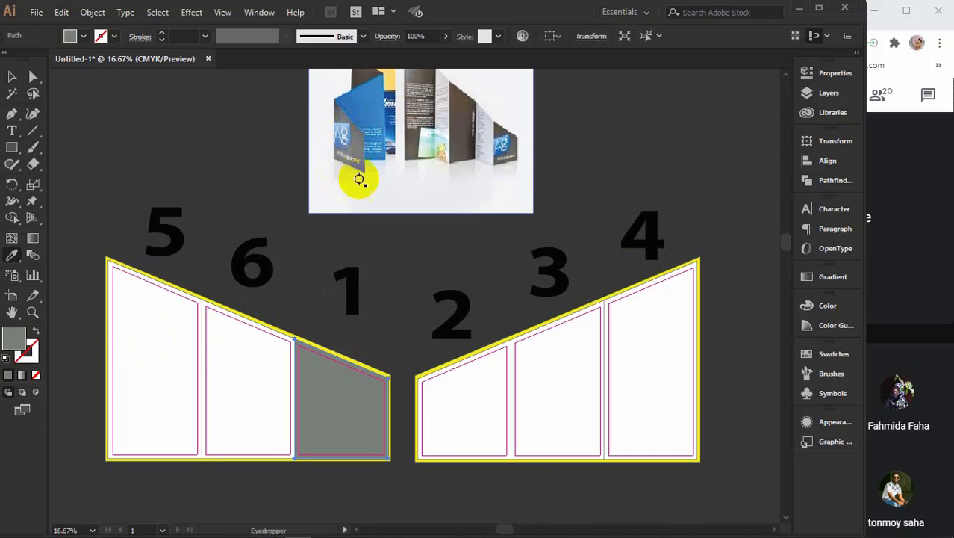
double_click(15, 342)
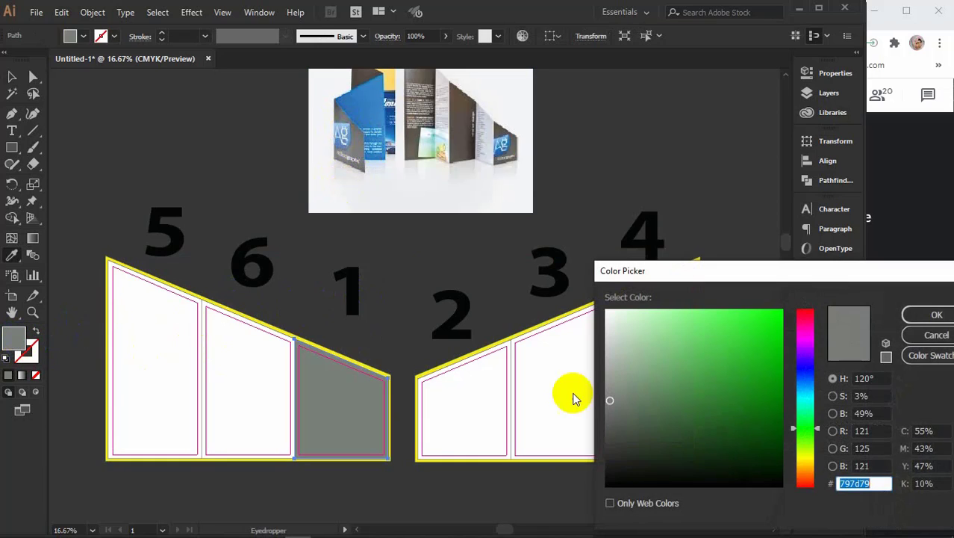
drag(631, 422, 611, 450)
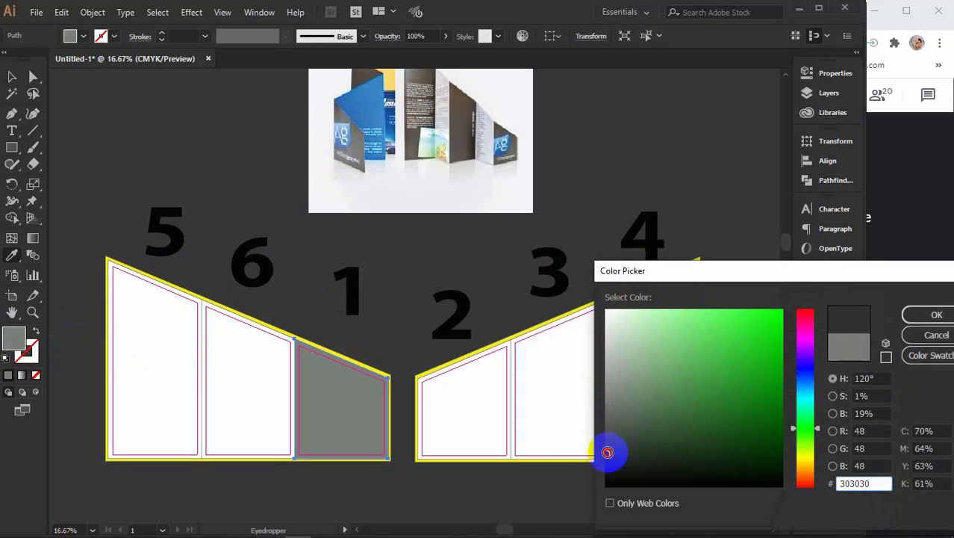
click(614, 463)
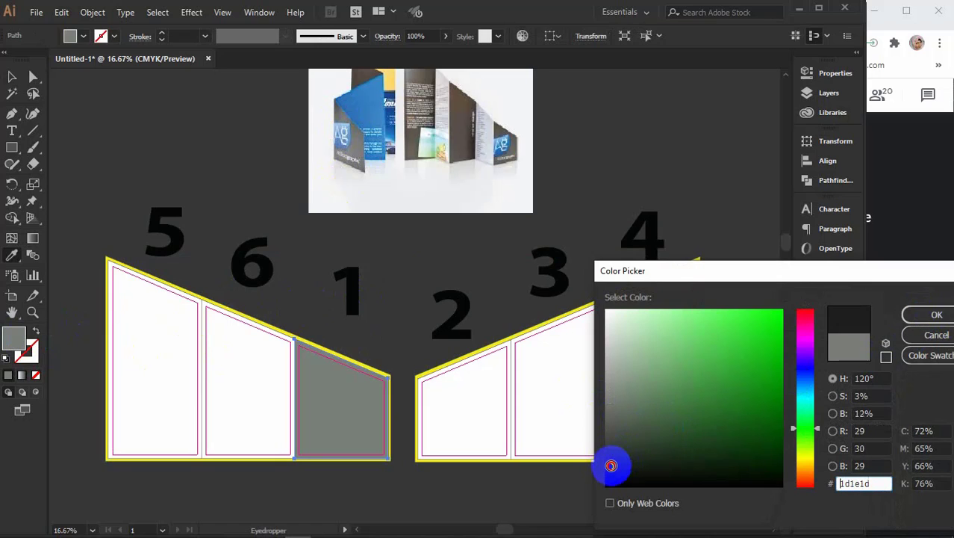
click(915, 316)
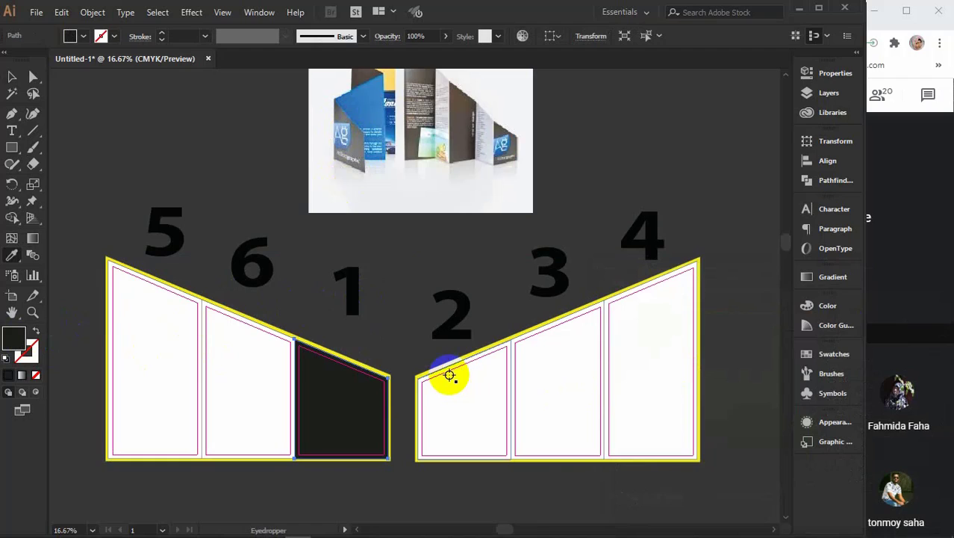
Step: Fill panel 6 with the light grey sampled from the pale panel beside the dark cover in the reference image
key(v)
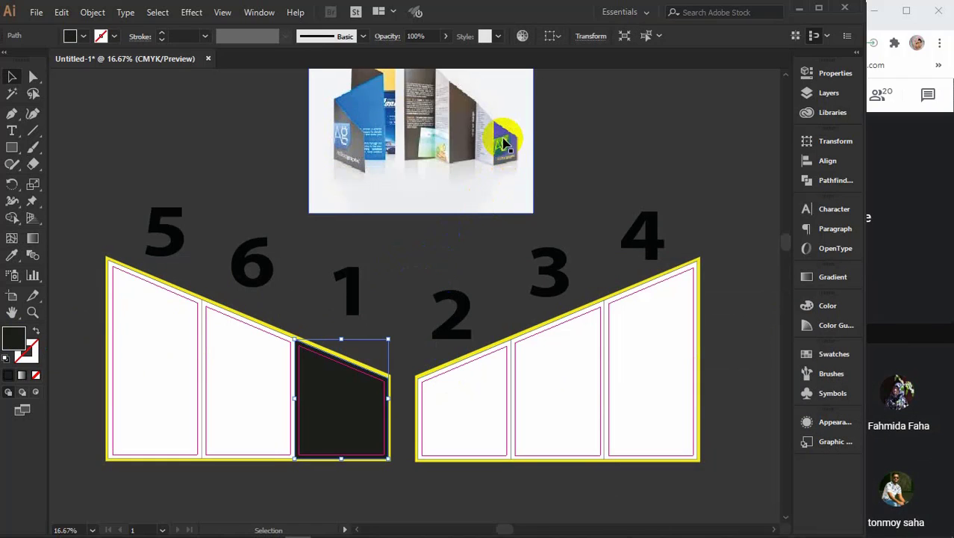
scroll(505, 144, up, 1)
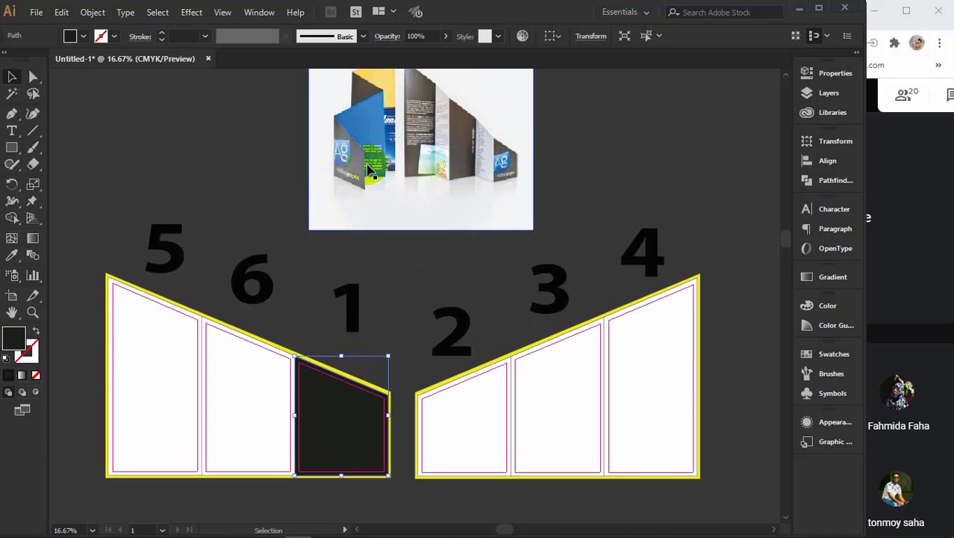
click(226, 358)
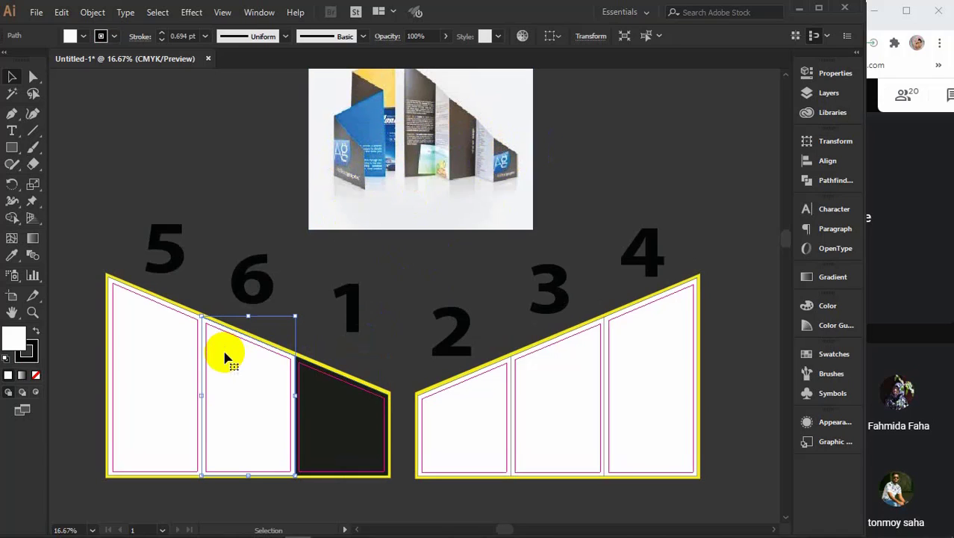
key(i)
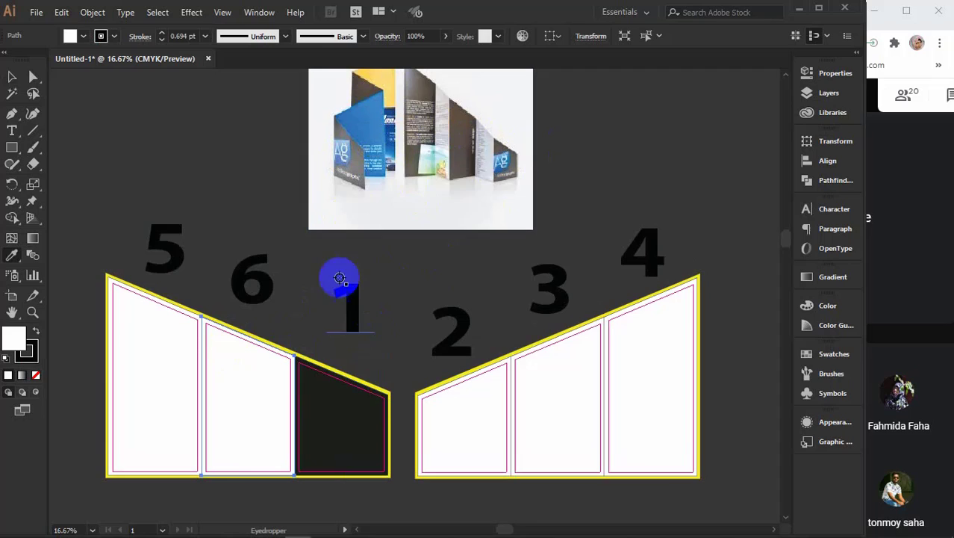
click(489, 152)
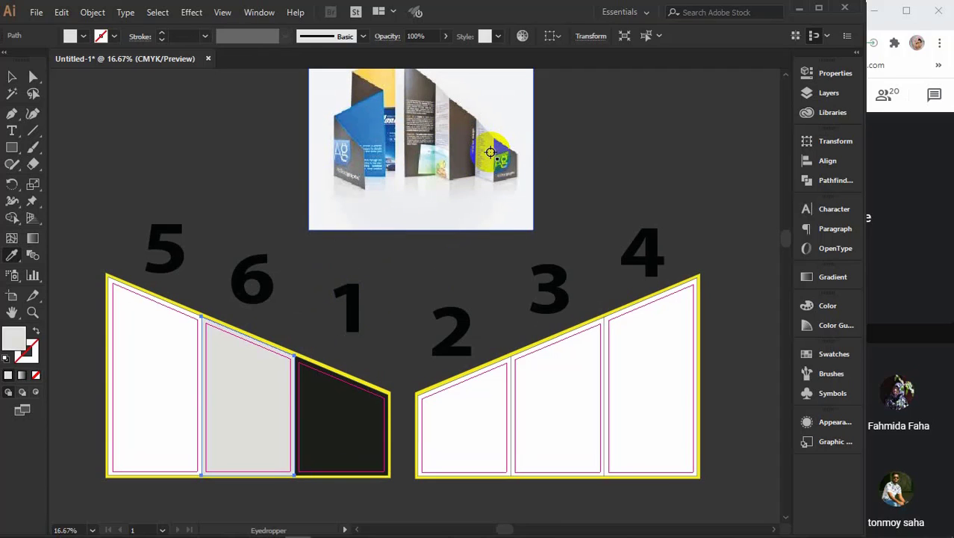
key(v)
Step: Fill panel 5 with the near-black colour sampled from panel 1
click(148, 360)
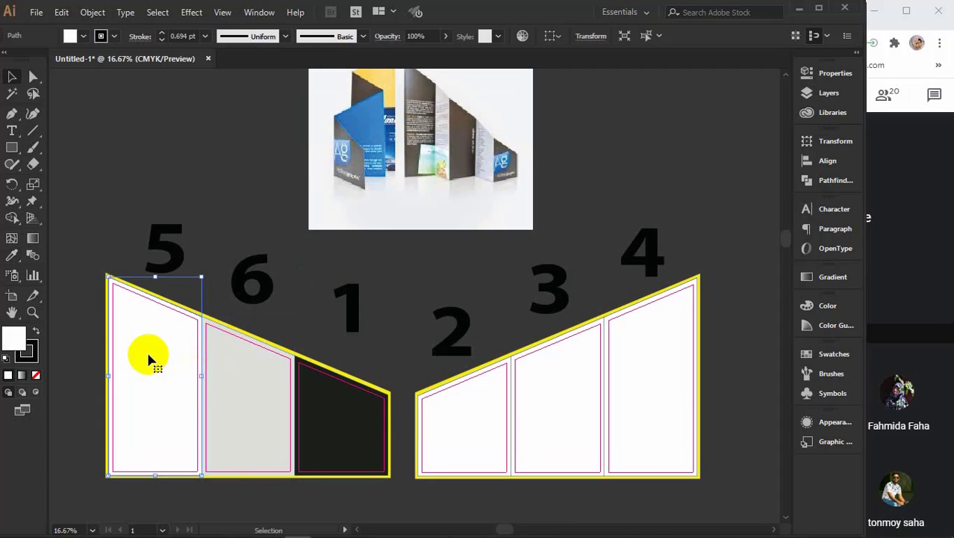
key(i)
click(341, 441)
key(v)
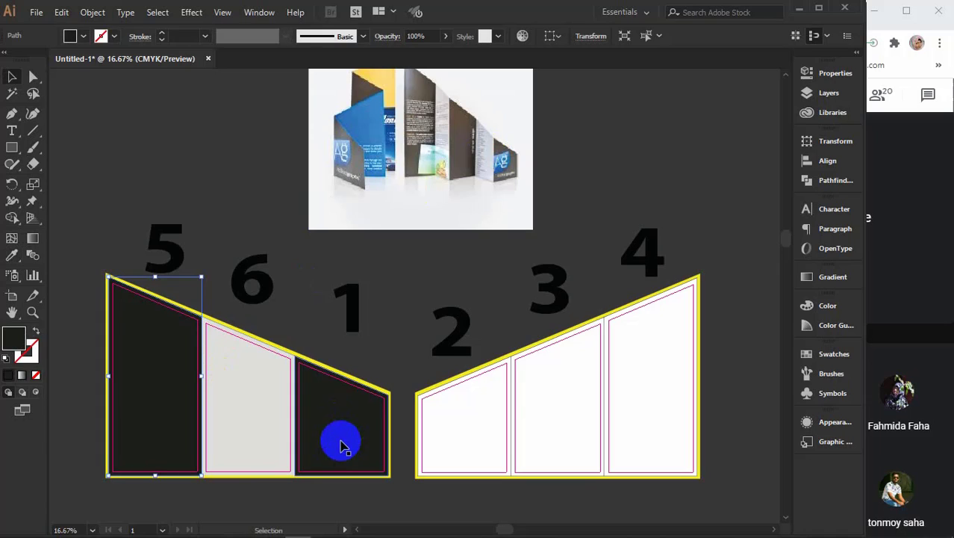
Step: Fill panels 2 and 3 with two blues sampled from the blue panel of the reference brochure
click(461, 428)
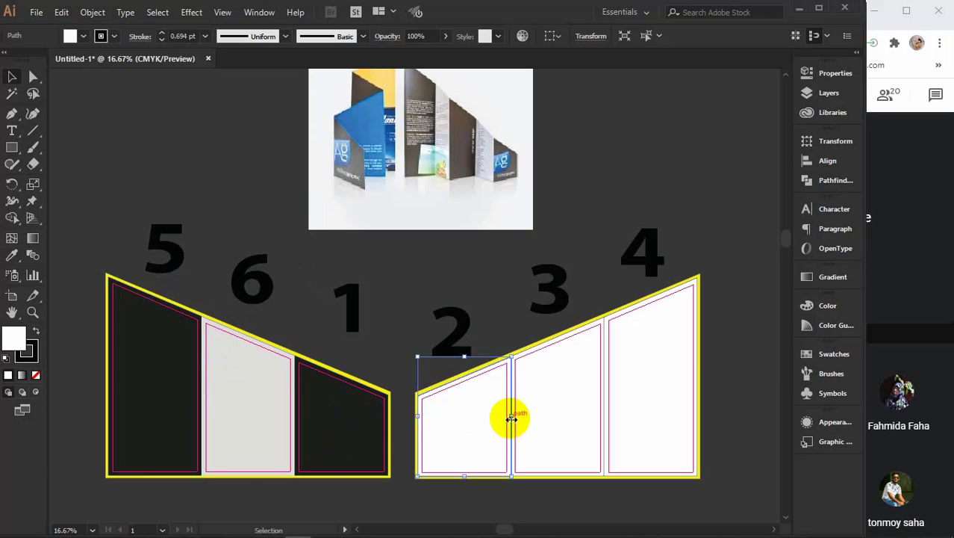
key(i)
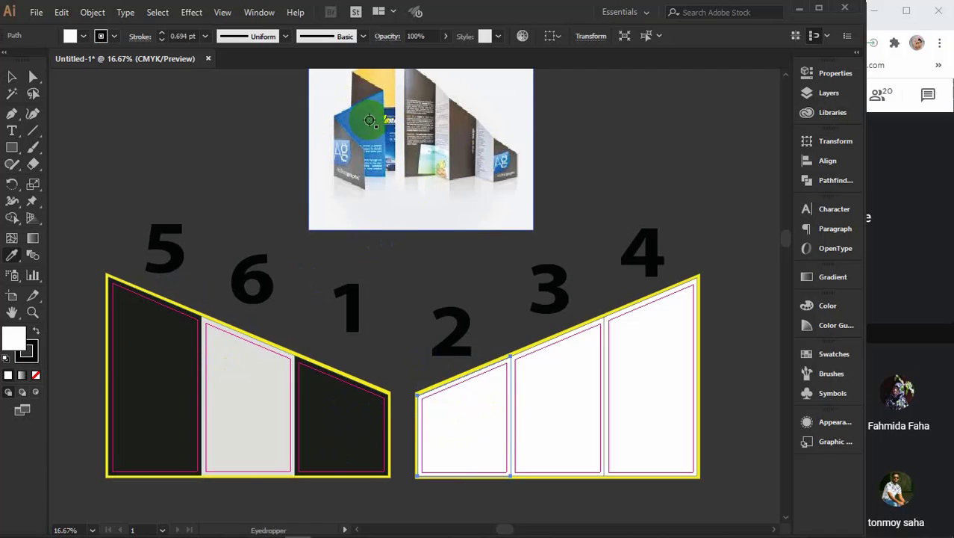
click(380, 117)
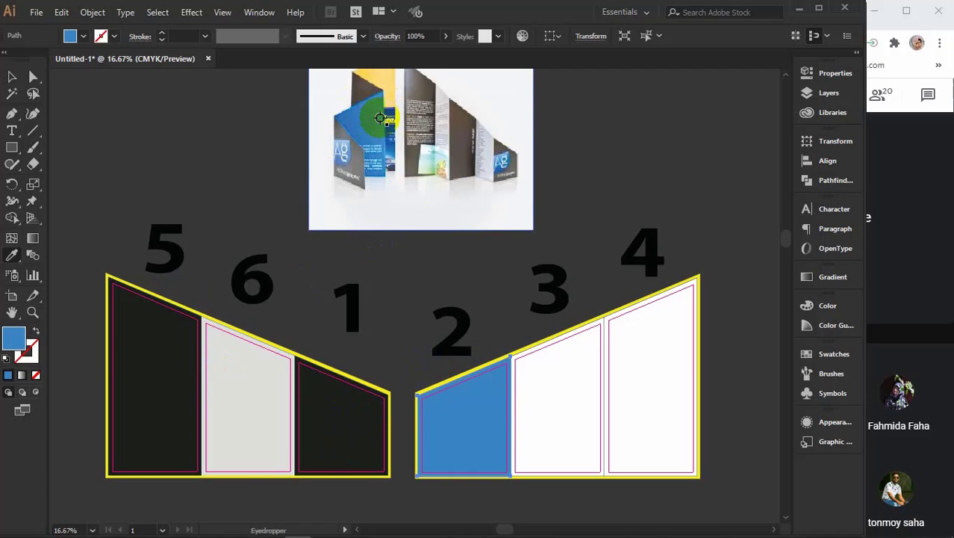
key(v)
click(574, 394)
key(i)
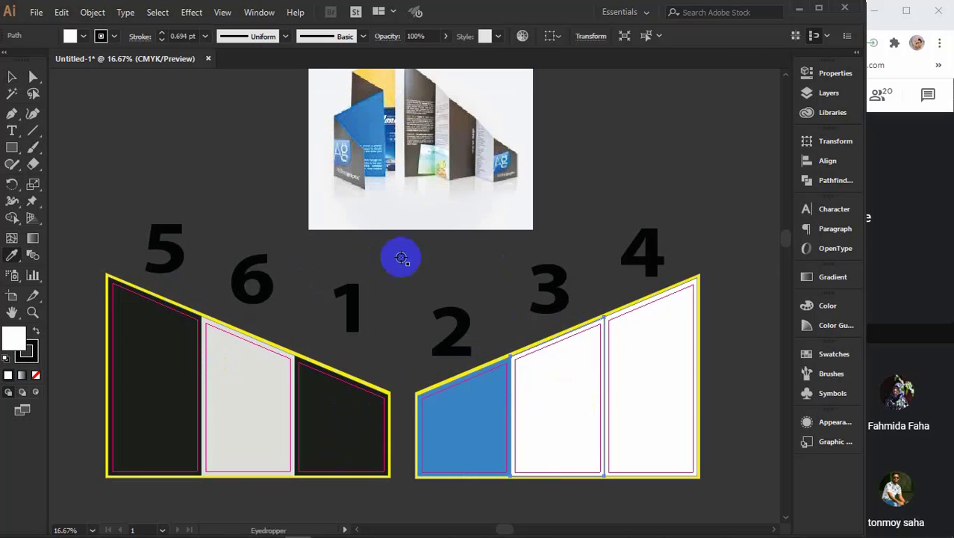
click(343, 120)
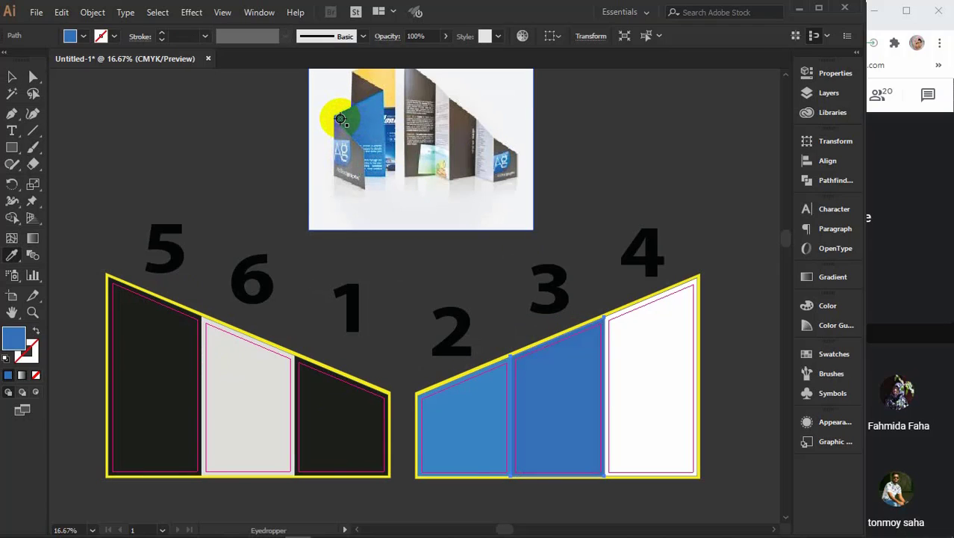
key(v)
Step: Fill panel 4 with a blue swatch and darken it to navy 012c47
click(645, 364)
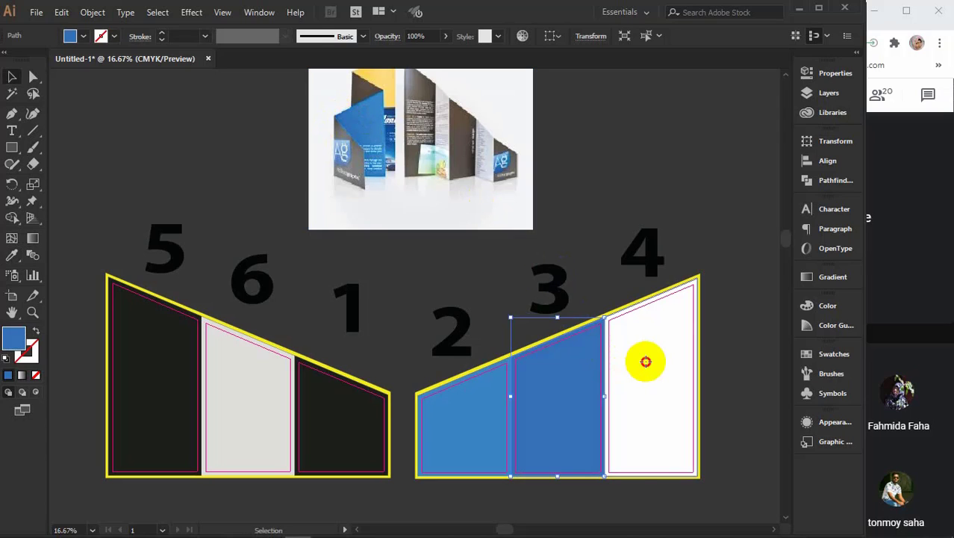
key(i)
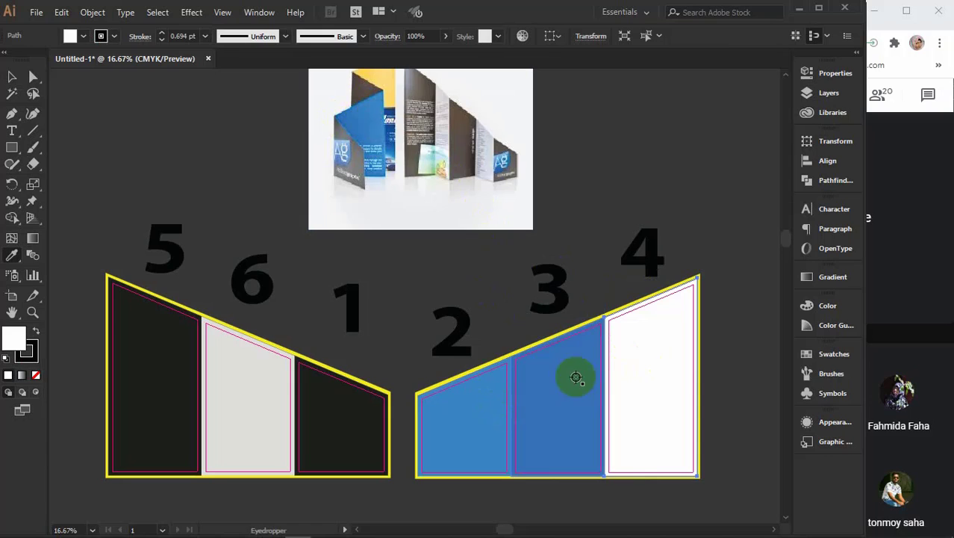
click(85, 36)
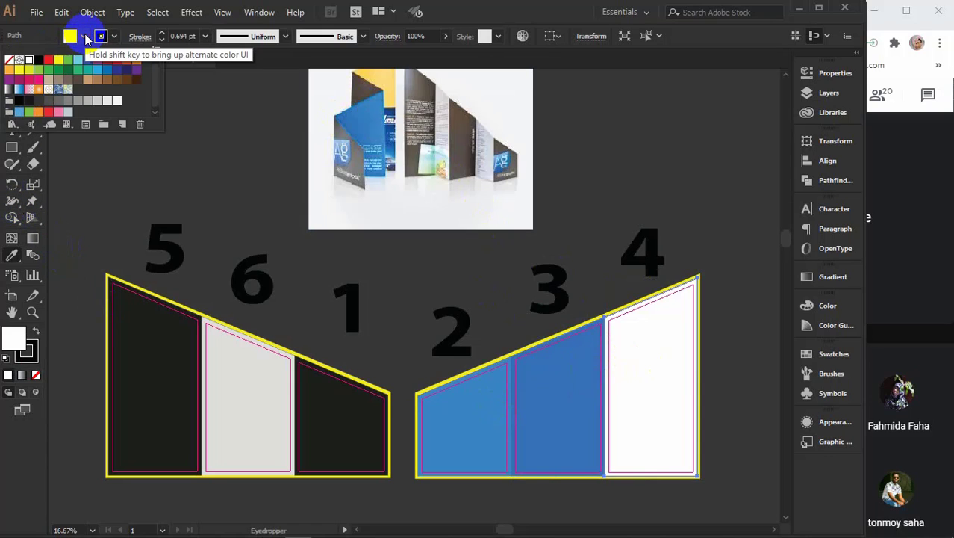
click(107, 73)
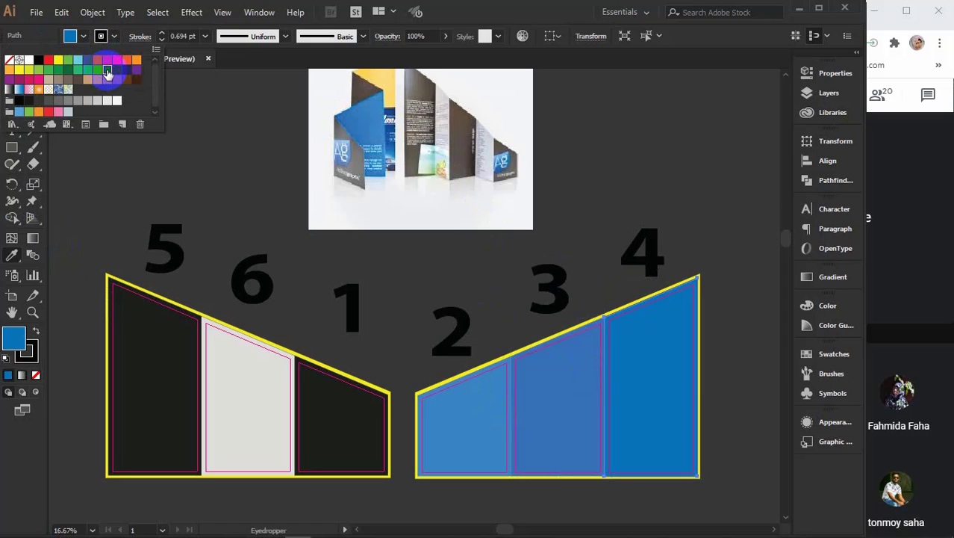
drag(107, 72, 19, 345)
key(Escape)
key(v)
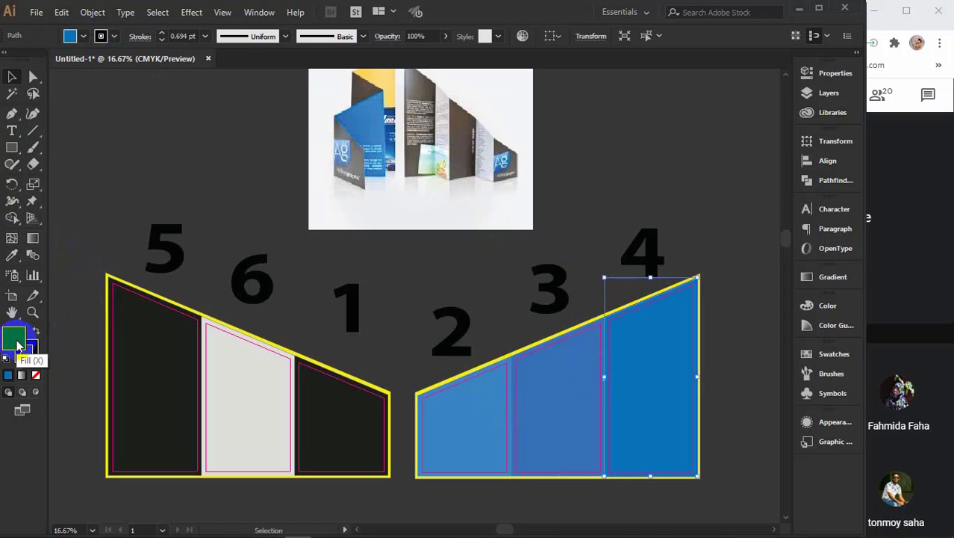
double_click(16, 341)
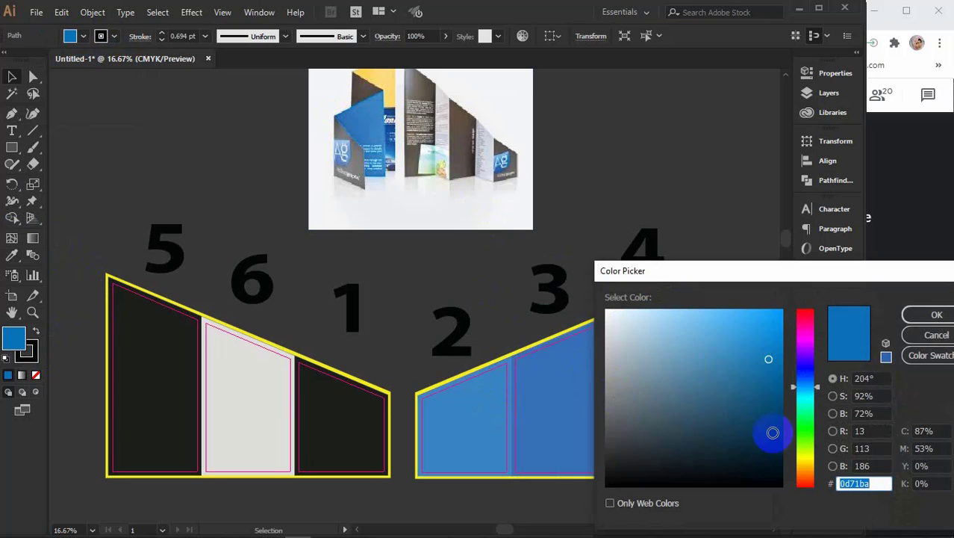
click(782, 437)
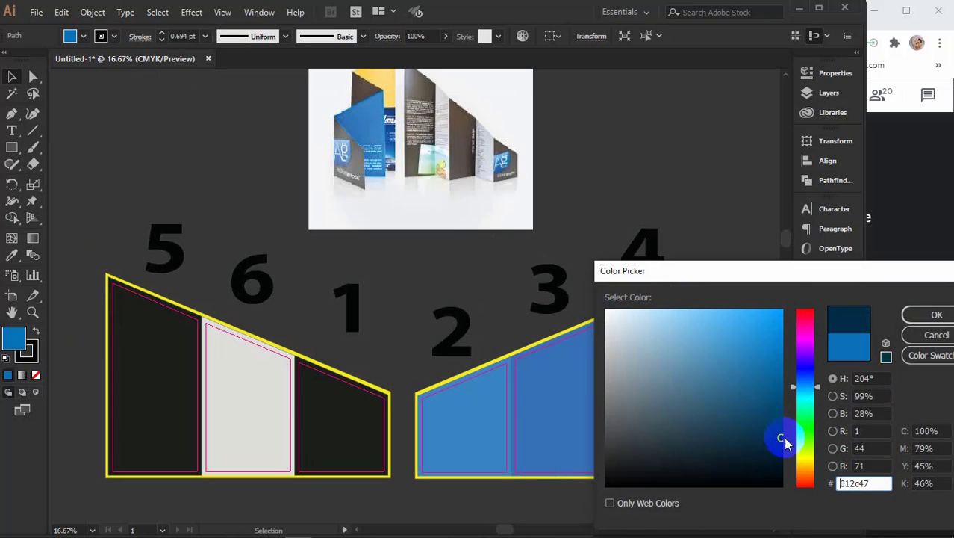
click(935, 314)
Step: Darken the fill of panel 3 to blue 16498f
click(565, 402)
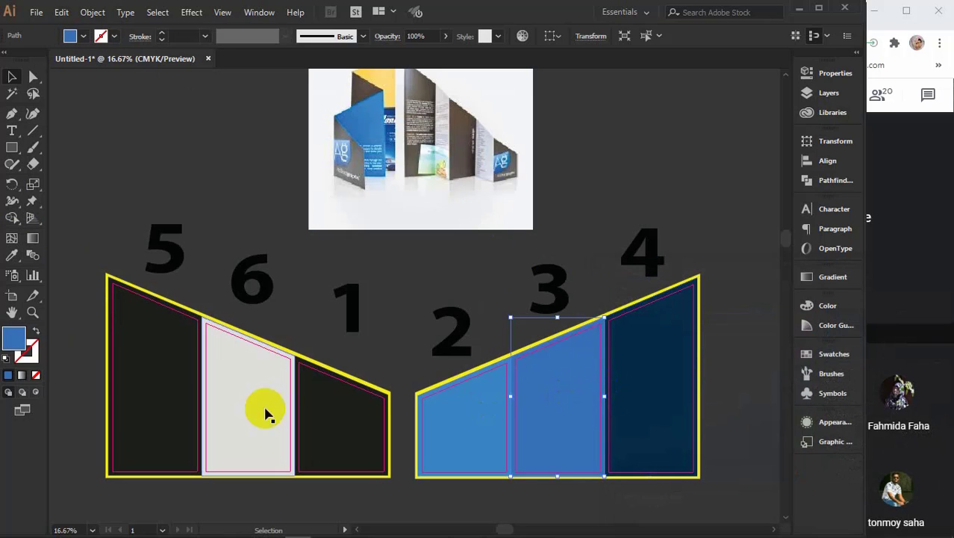
double_click(14, 339)
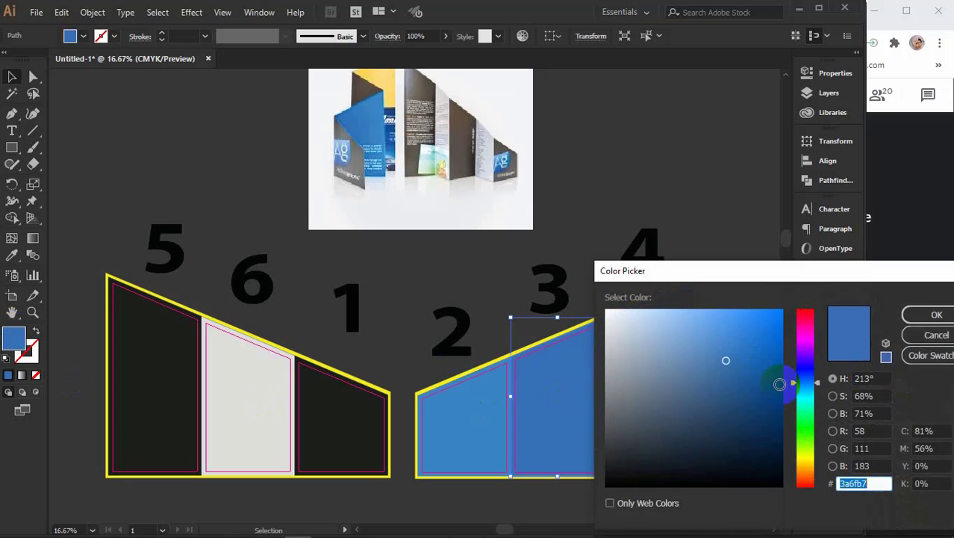
click(779, 384)
click(935, 315)
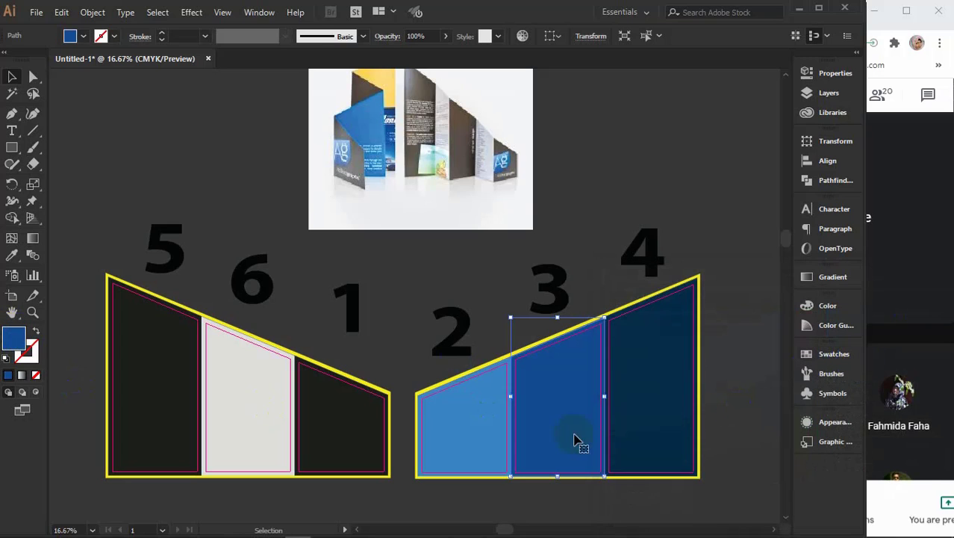
Step: Lighten the fill of panel 2 to sky blue 5ab8ff
click(465, 427)
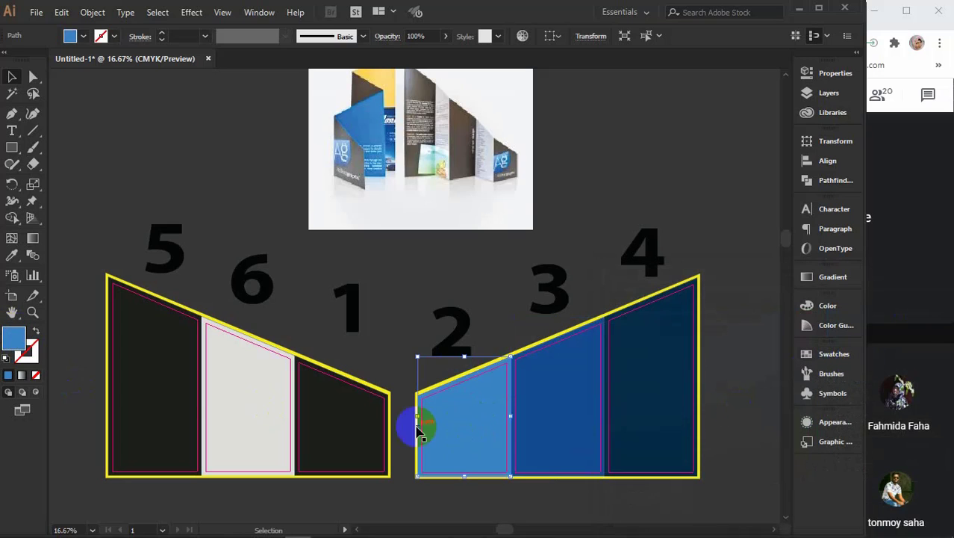
double_click(13, 338)
click(721, 310)
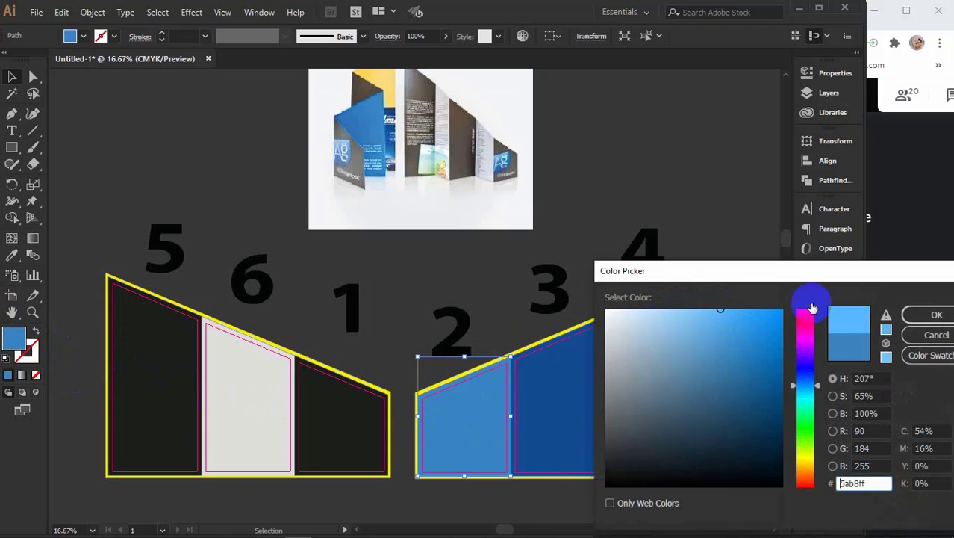
click(936, 315)
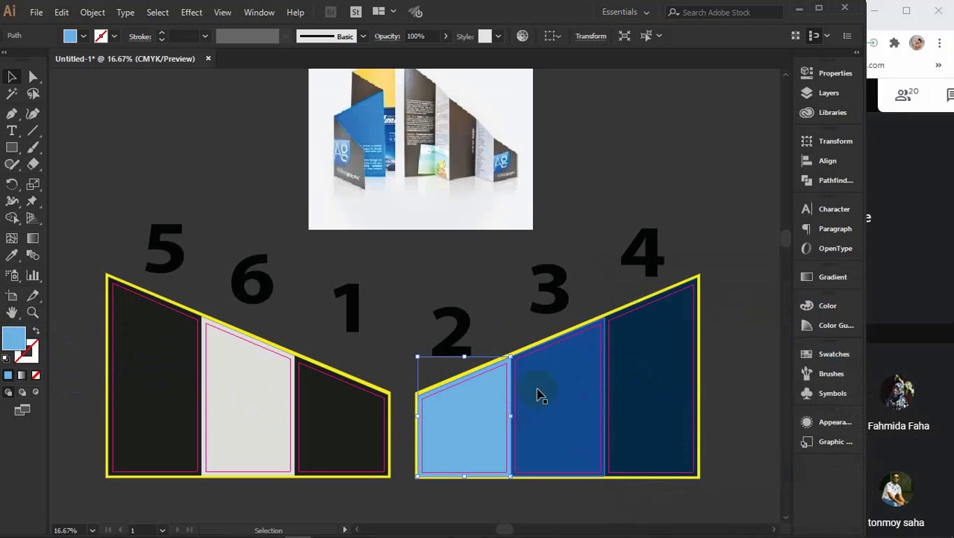
Step: Set the fill of panel 3 to the more vivid blue 0452af and deselect it
click(523, 395)
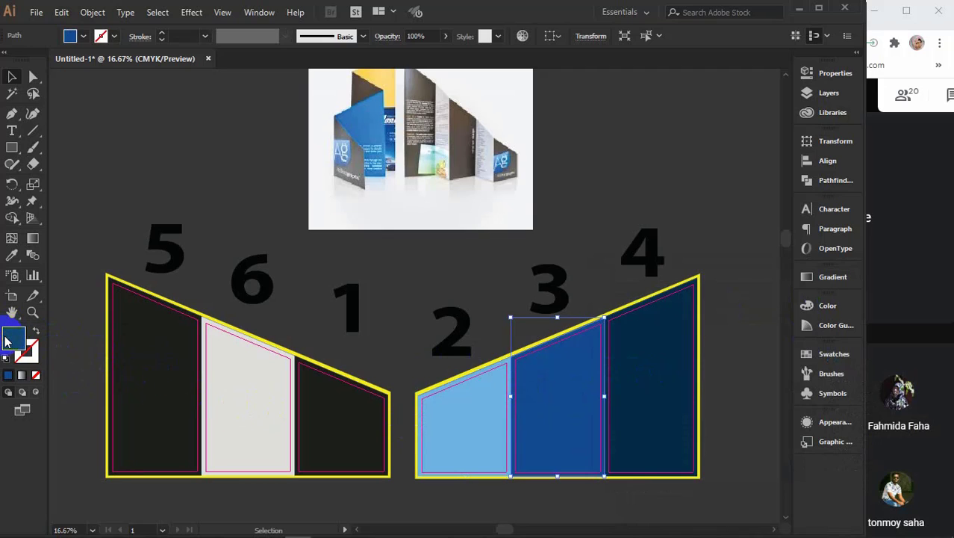
double_click(6, 340)
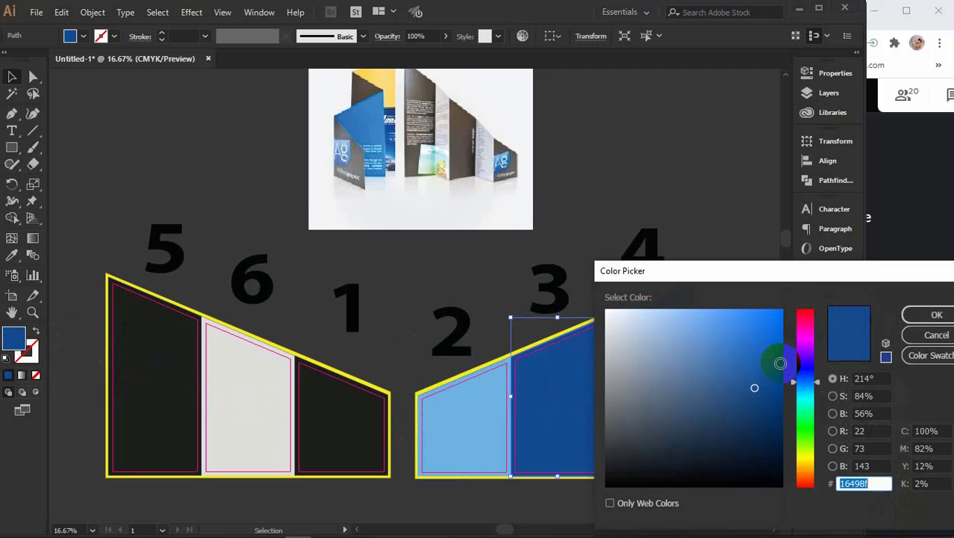
click(935, 314)
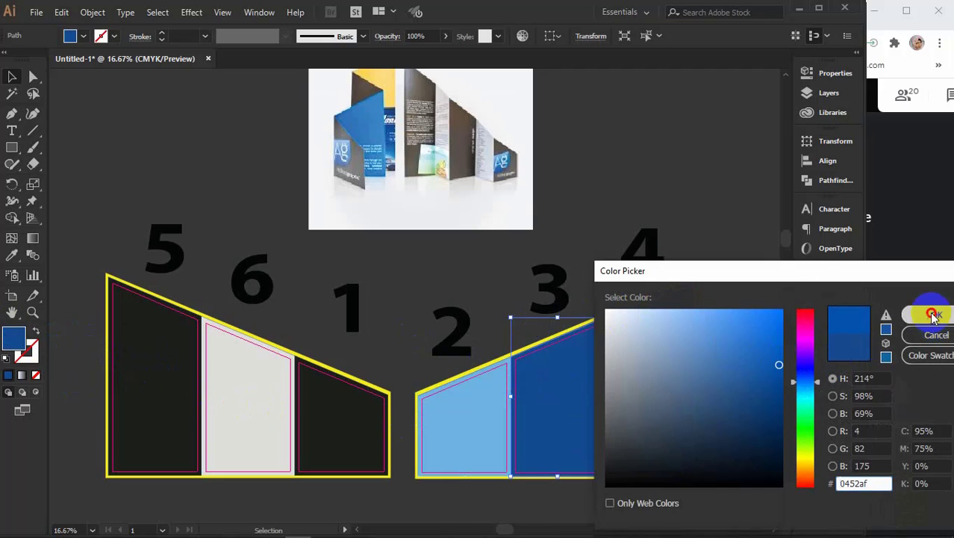
click(749, 359)
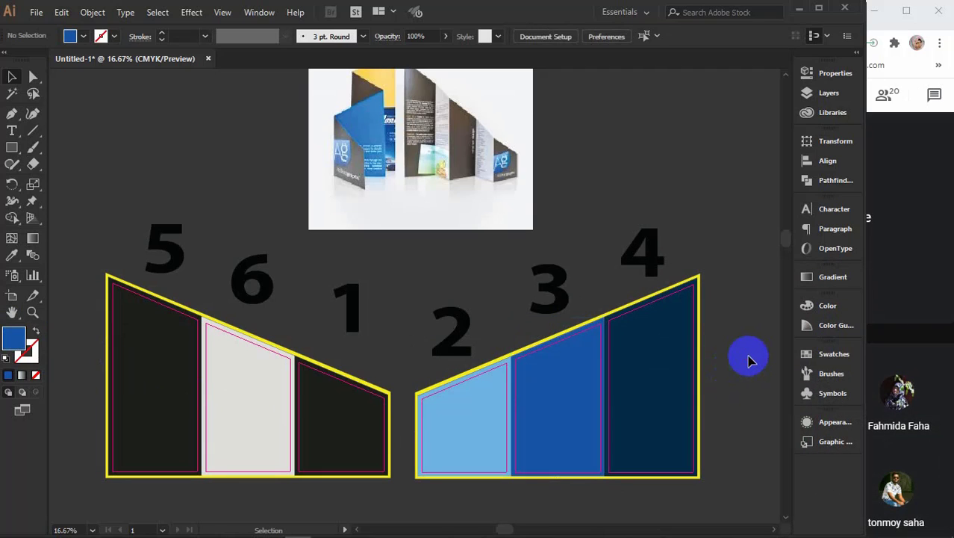
Step: Draw a rectangle from panel 1's inner fold across about two thirds of its width and fill it with a light-to-dark blue linear gradient preset
scroll(411, 319, down, 2)
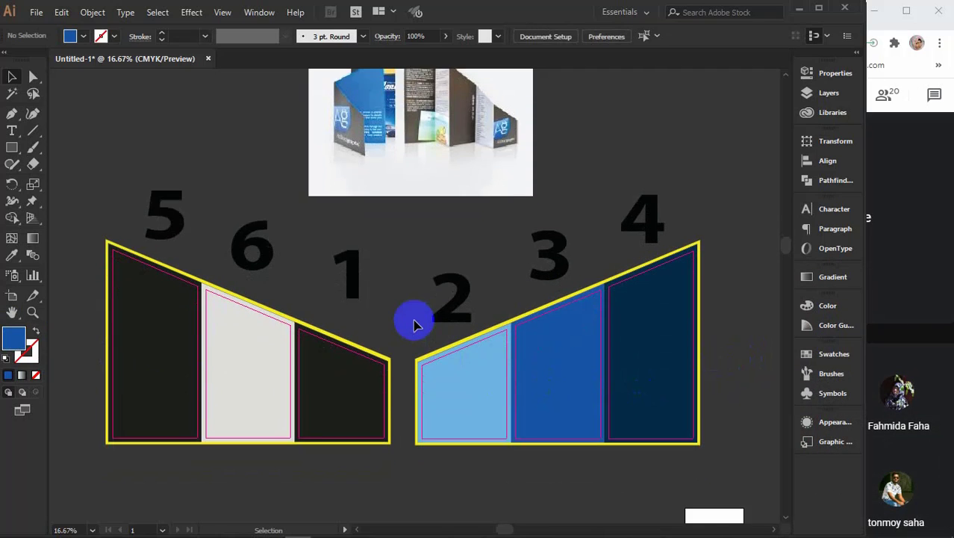
scroll(415, 323, down, 2)
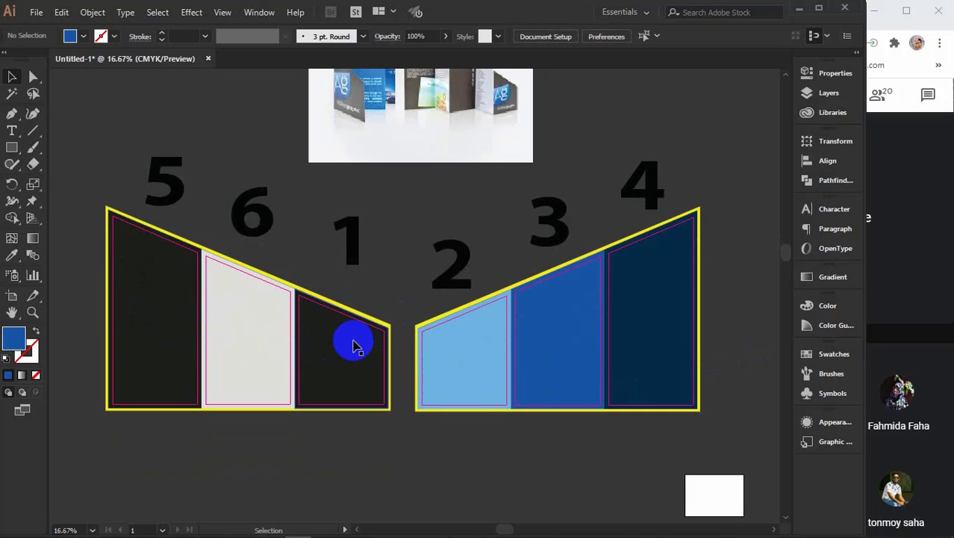
click(10, 150)
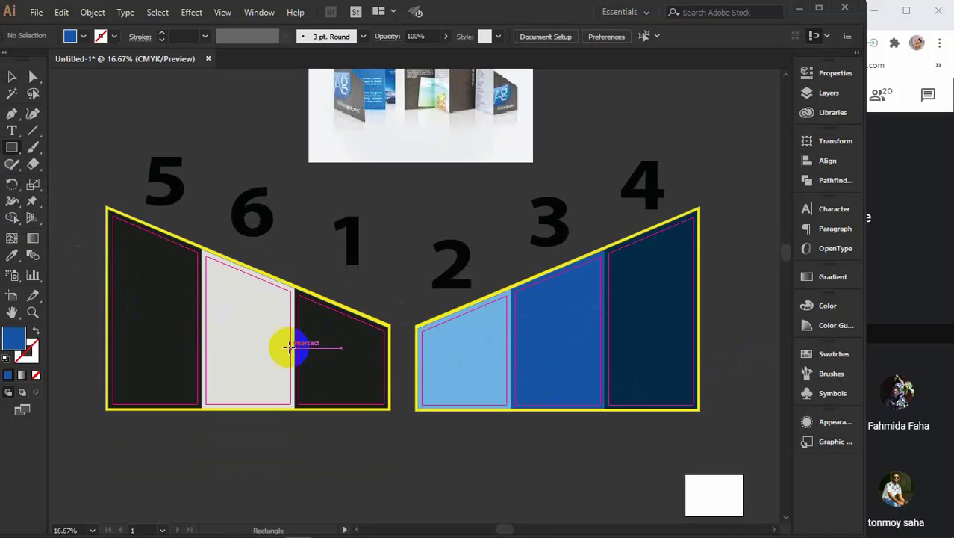
drag(297, 336, 358, 370)
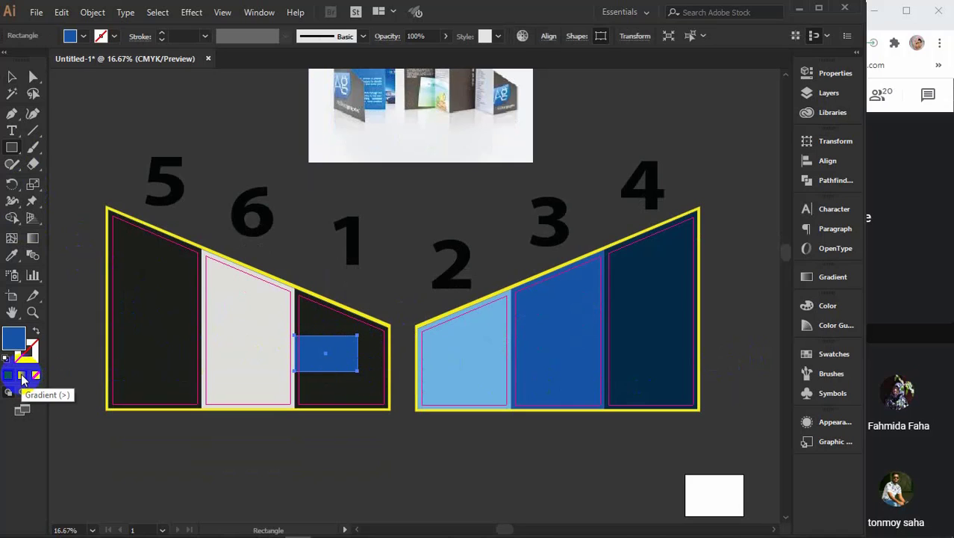
click(21, 379)
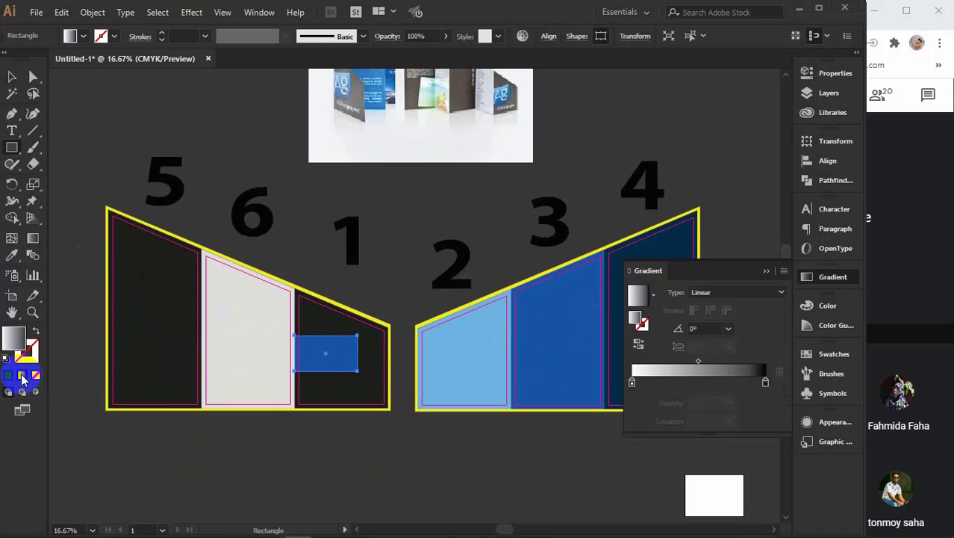
click(653, 300)
click(594, 323)
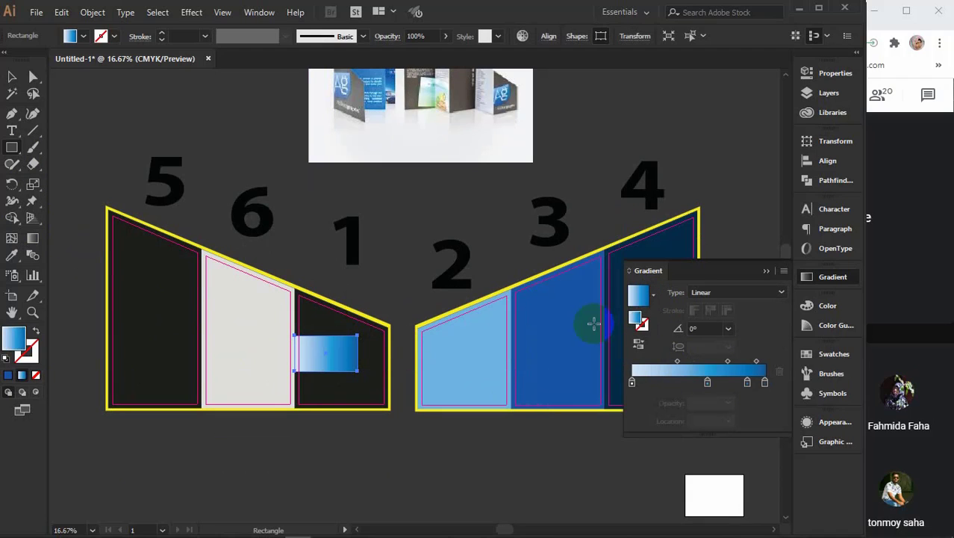
Step: Recolour the rectangle's gradient on panel 1 with dark indigo at the 0% stop and medium blue at the 56.74% stop
click(632, 384)
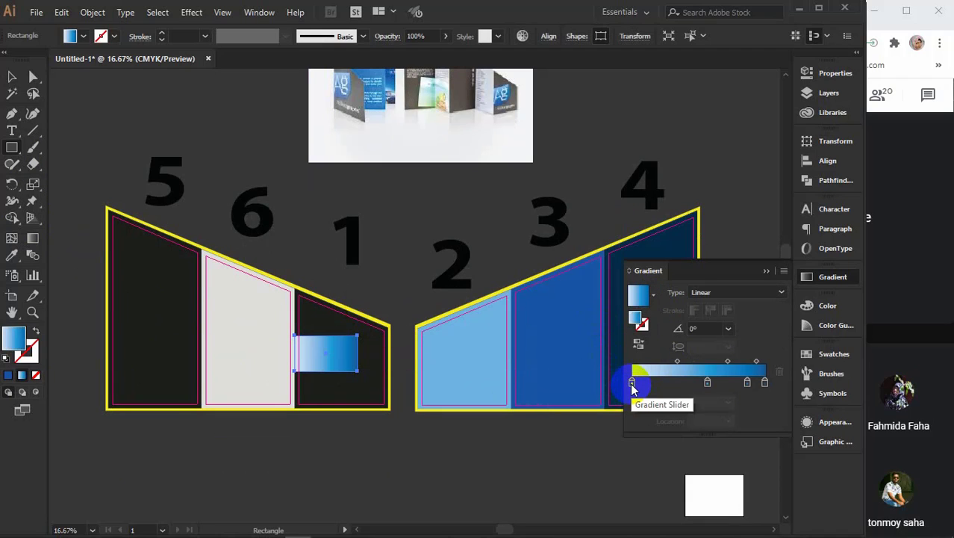
click(632, 384)
double_click(632, 384)
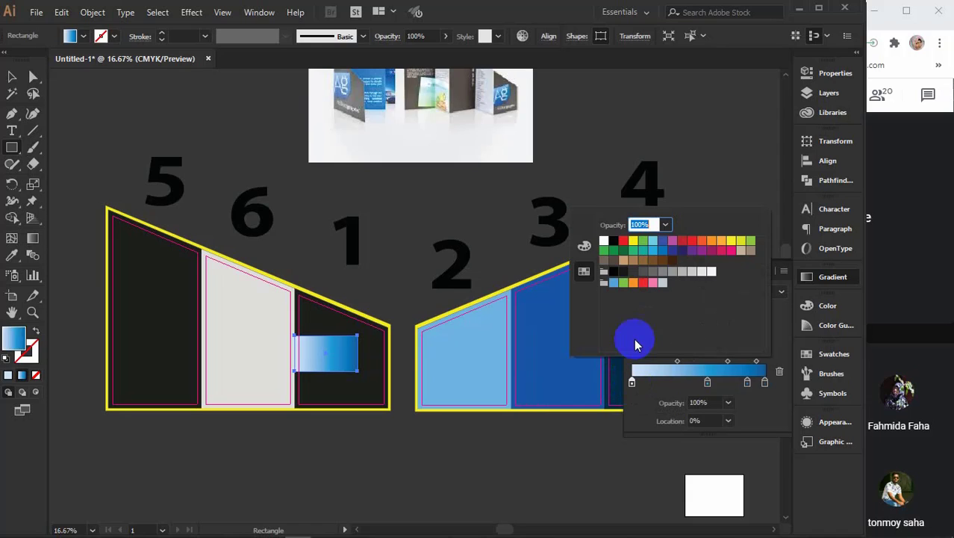
click(682, 252)
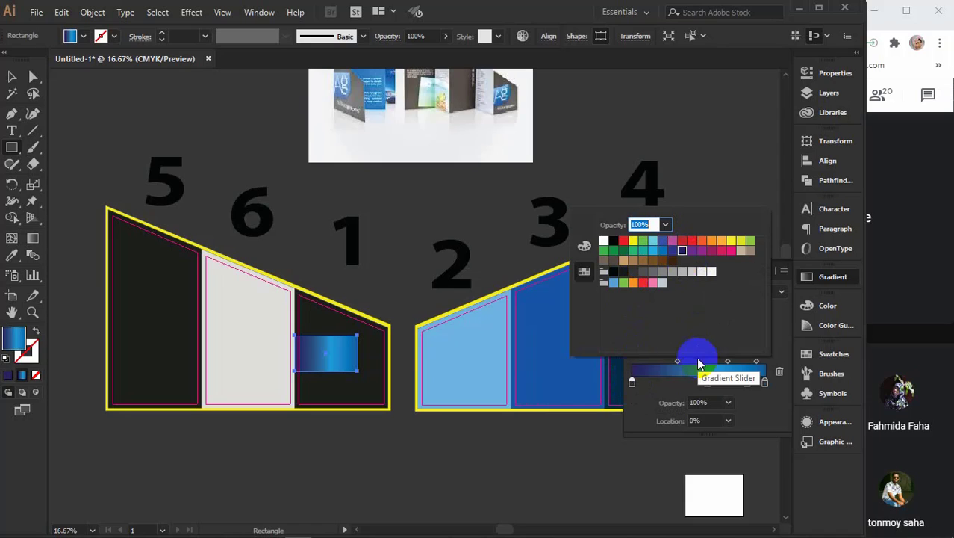
click(708, 384)
double_click(707, 386)
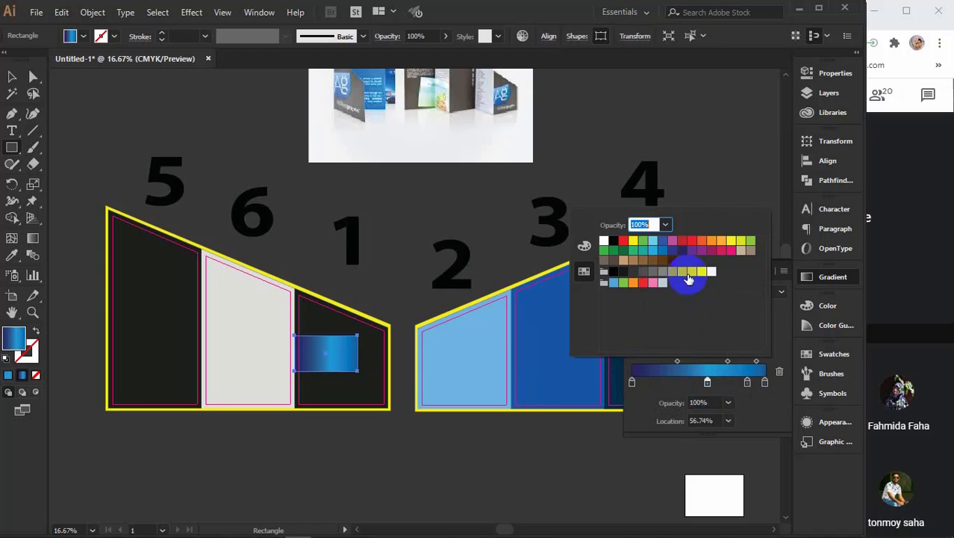
click(654, 245)
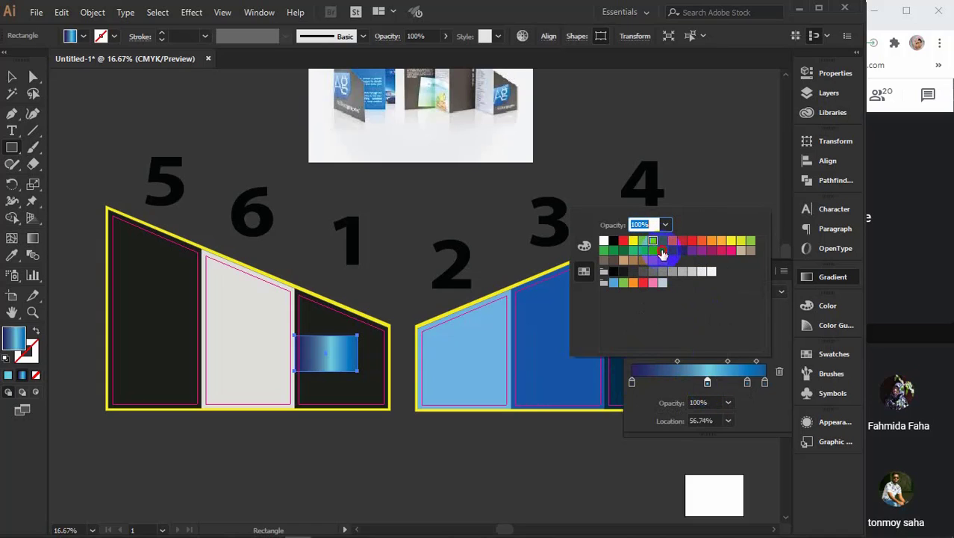
click(663, 254)
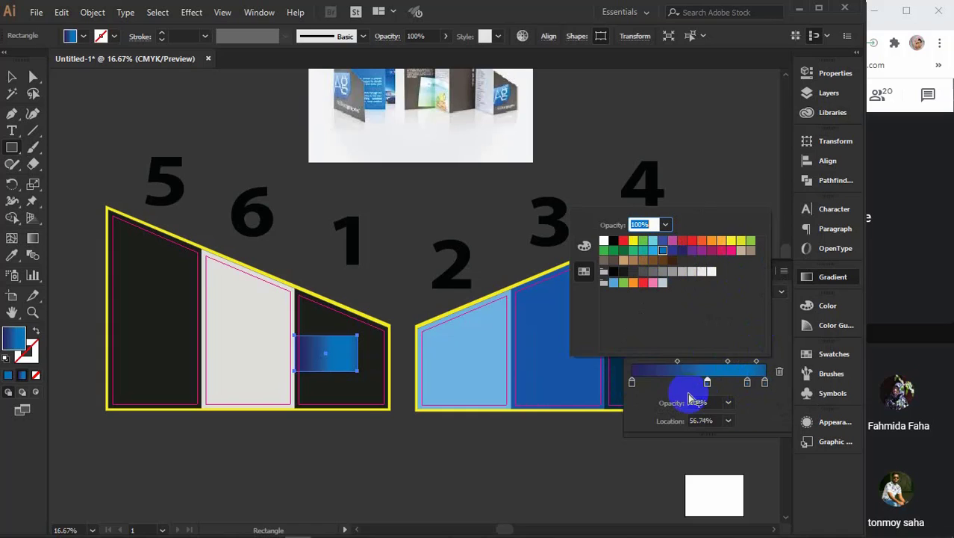
Step: Redirect the rectangle's gradient diagonally from its lower-left corner to its upper-right corner
click(33, 238)
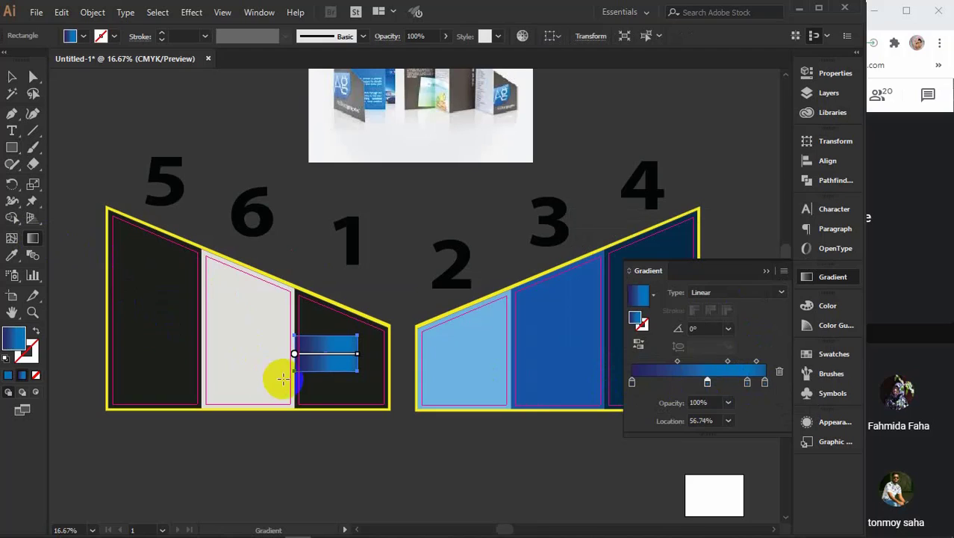
mouse_move(304, 390)
mouse_down()
mouse_move(330, 306)
mouse_move(337, 320)
mouse_move(324, 384)
mouse_move(335, 363)
mouse_move(345, 326)
mouse_move(303, 382)
mouse_move(352, 325)
mouse_move(375, 330)
mouse_move(357, 336)
mouse_up()
click(765, 271)
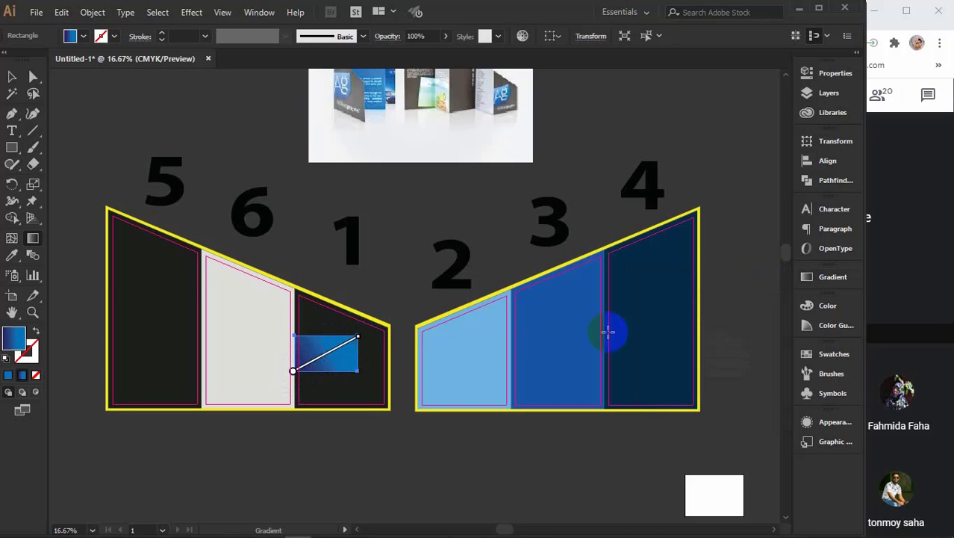
Step: Round only the lower-right corner of the gradient rectangle with a large radius and deselect the shape
click(11, 77)
click(344, 352)
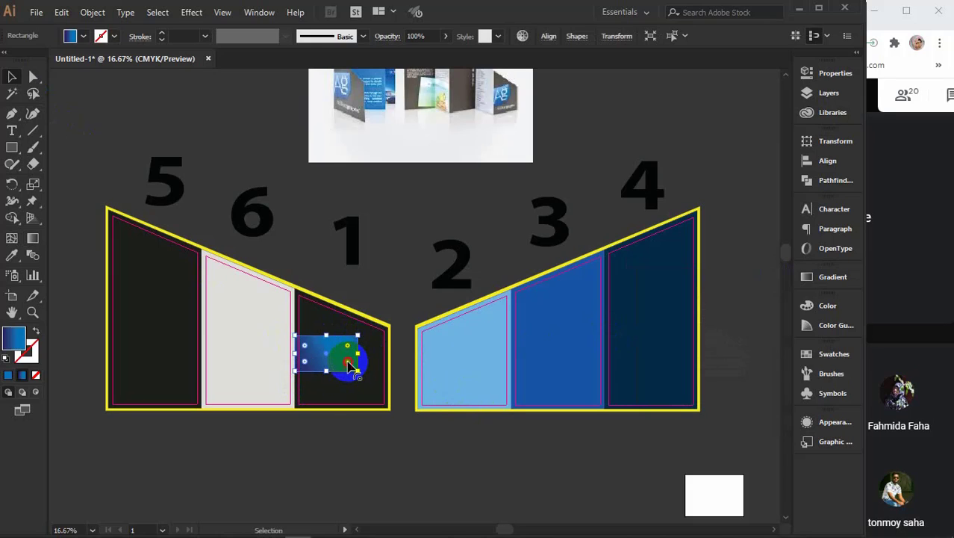
mouse_move(348, 365)
mouse_down()
mouse_move(317, 348)
mouse_move(324, 367)
mouse_up()
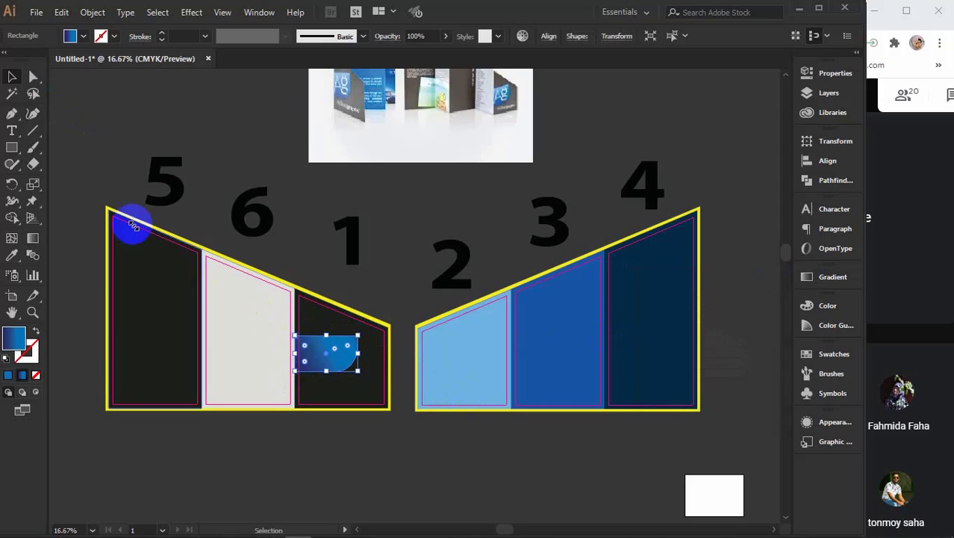
click(349, 476)
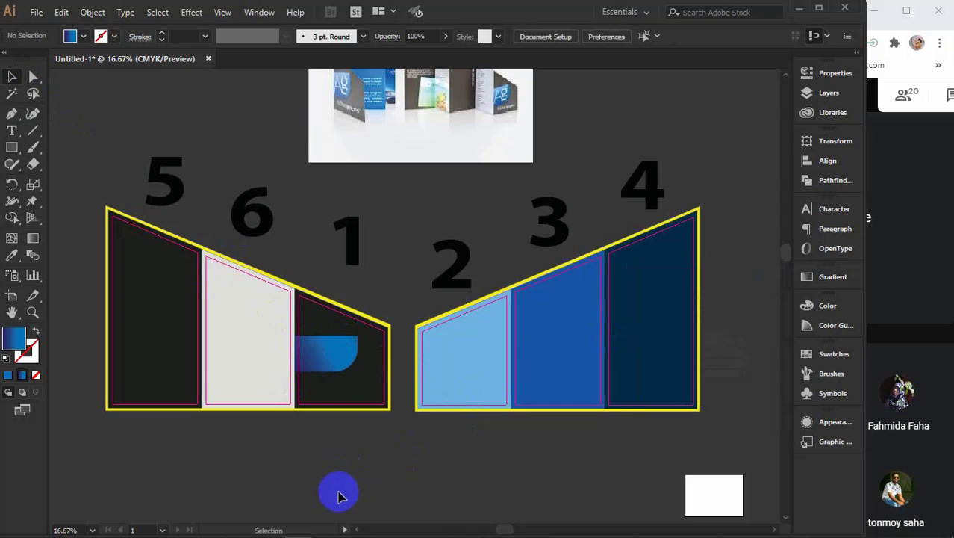
Step: Add the text "Ag" on the empty canvas, enlarge it and place it just below panel 1
click(12, 130)
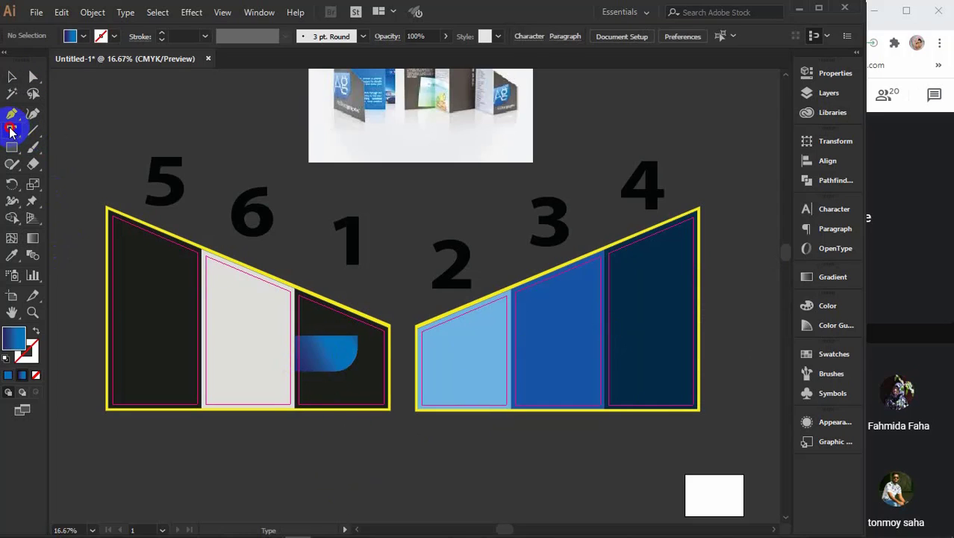
click(255, 473)
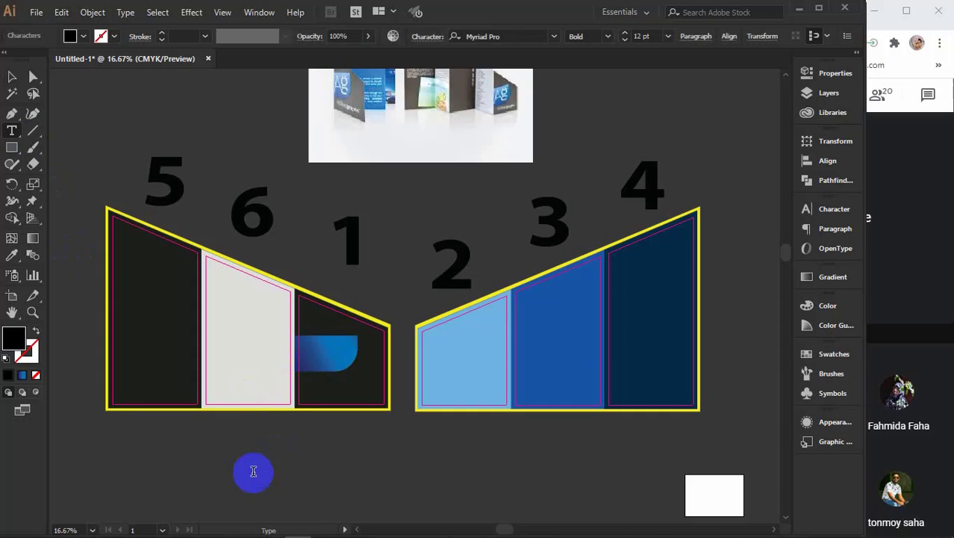
click(9, 74)
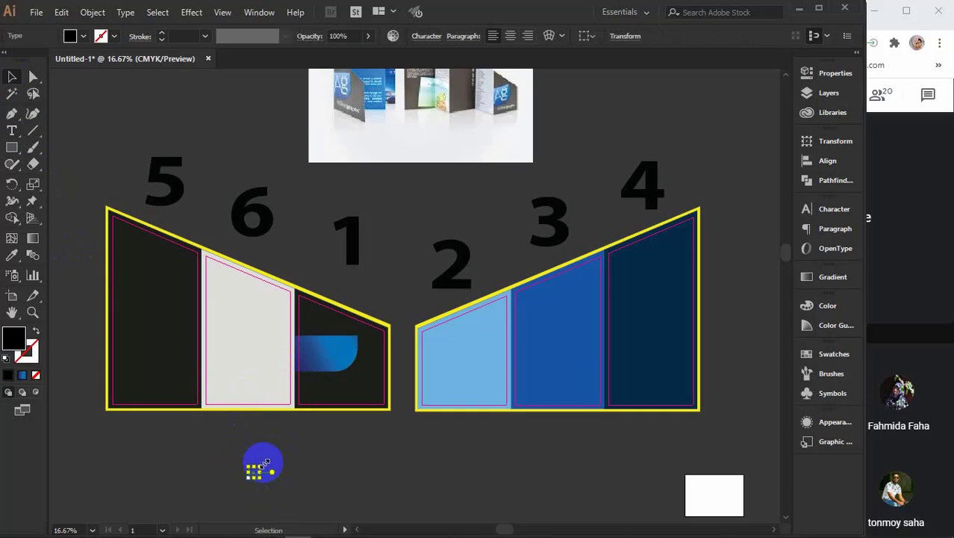
drag(263, 465, 443, 341)
click(321, 415)
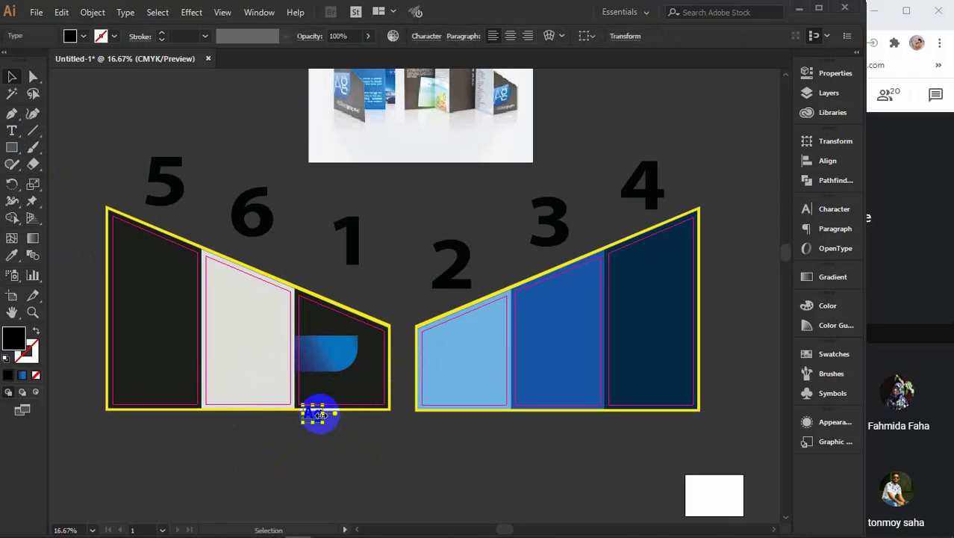
drag(313, 417, 305, 462)
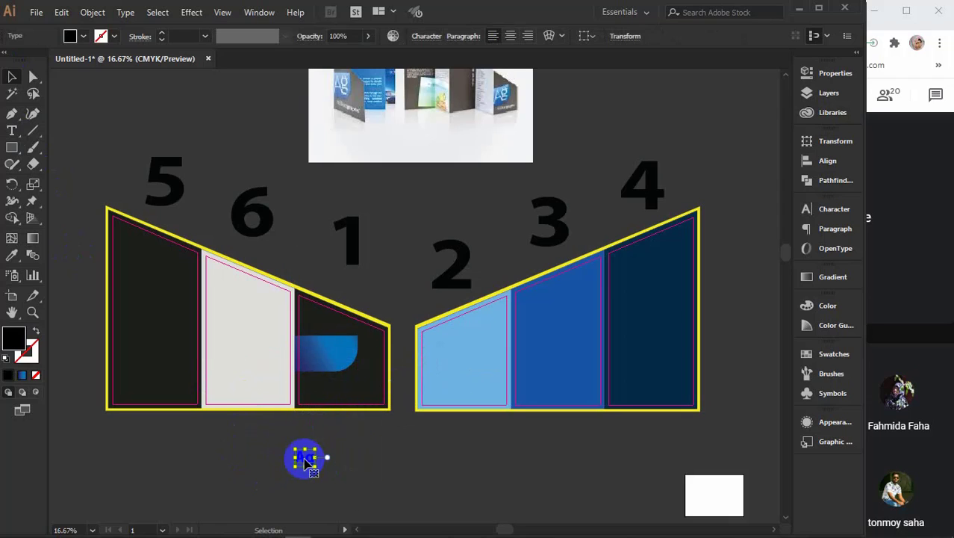
Step: Fill the "Ag" text with white and place it, enlarged to about 258 pt, on the blue gradient shape
double_click(9, 337)
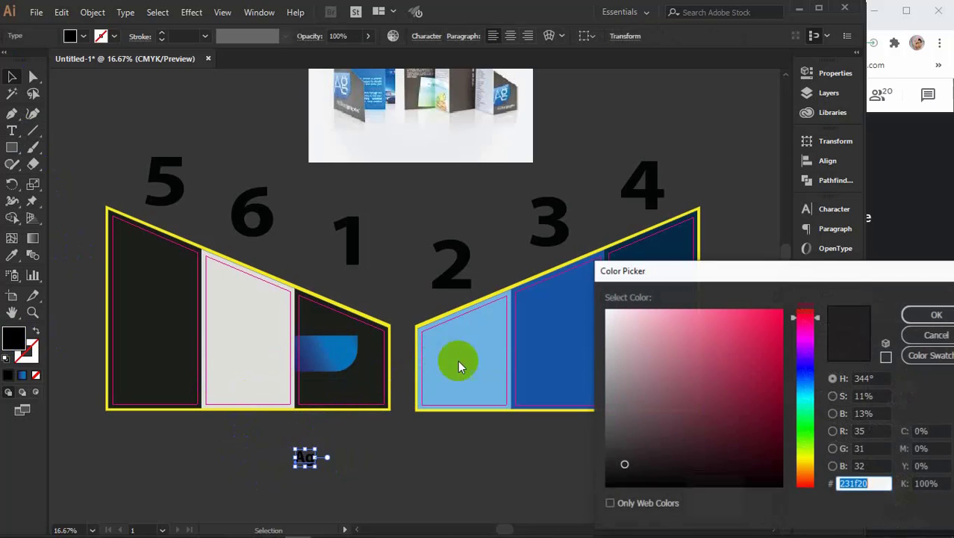
click(639, 359)
drag(640, 358, 603, 305)
click(937, 317)
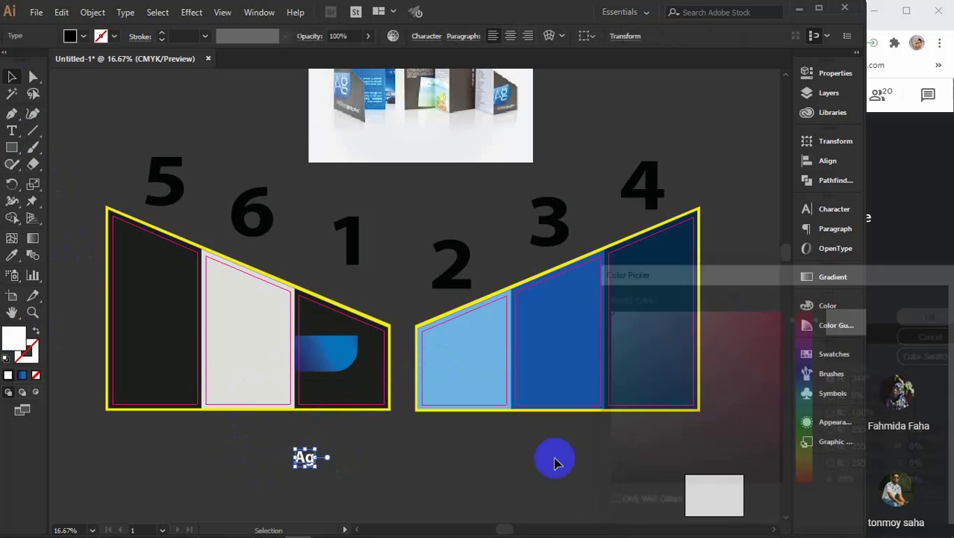
drag(307, 455, 317, 361)
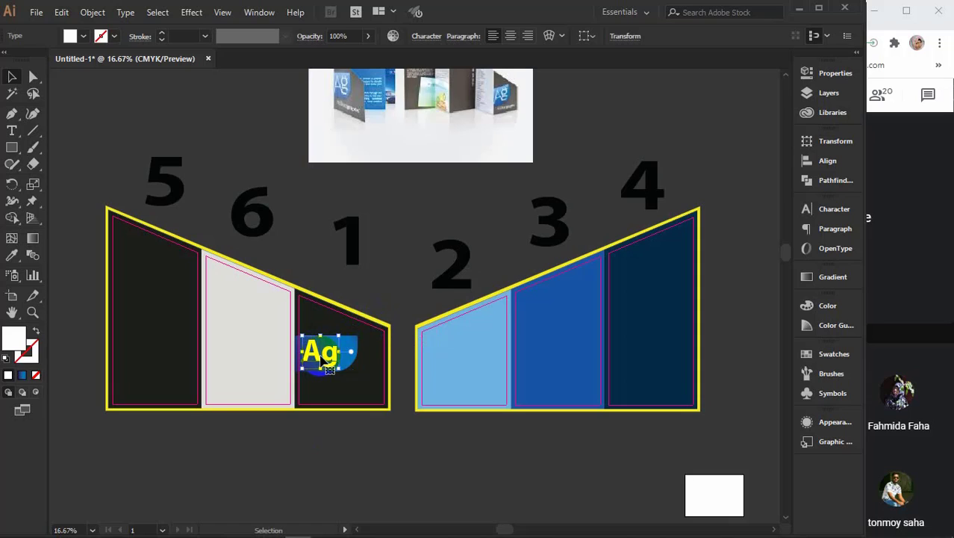
Step: Set the "Ag" text's font to Minion Variable Concept in the Bold style
click(833, 210)
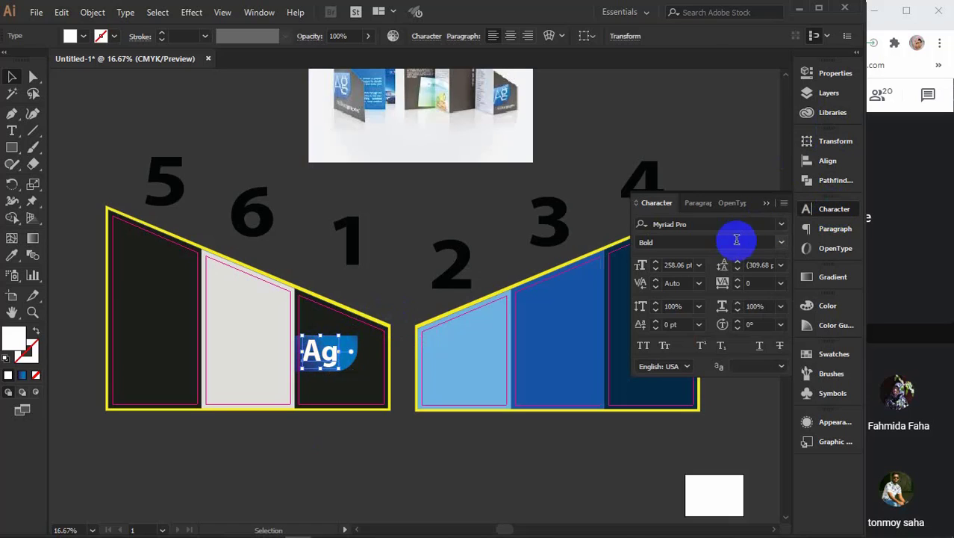
click(781, 224)
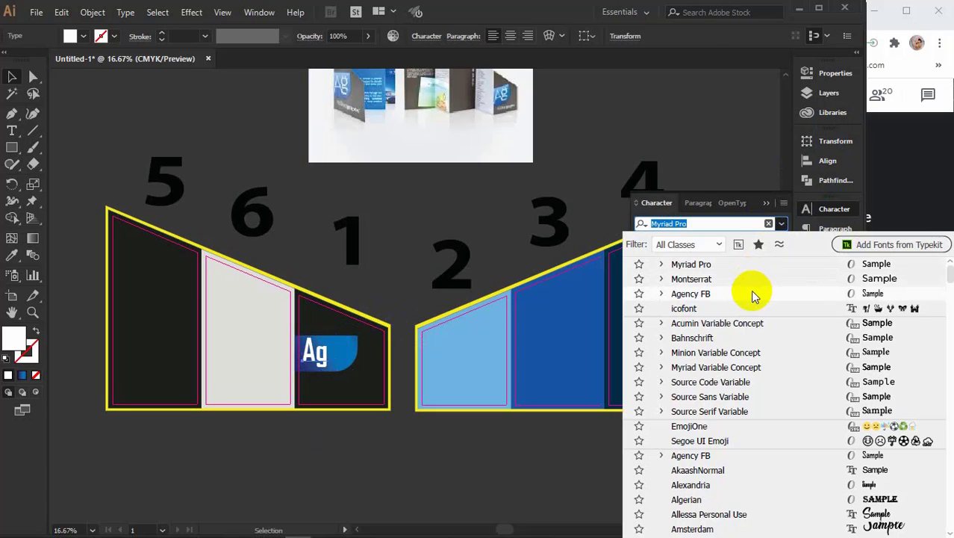
click(746, 356)
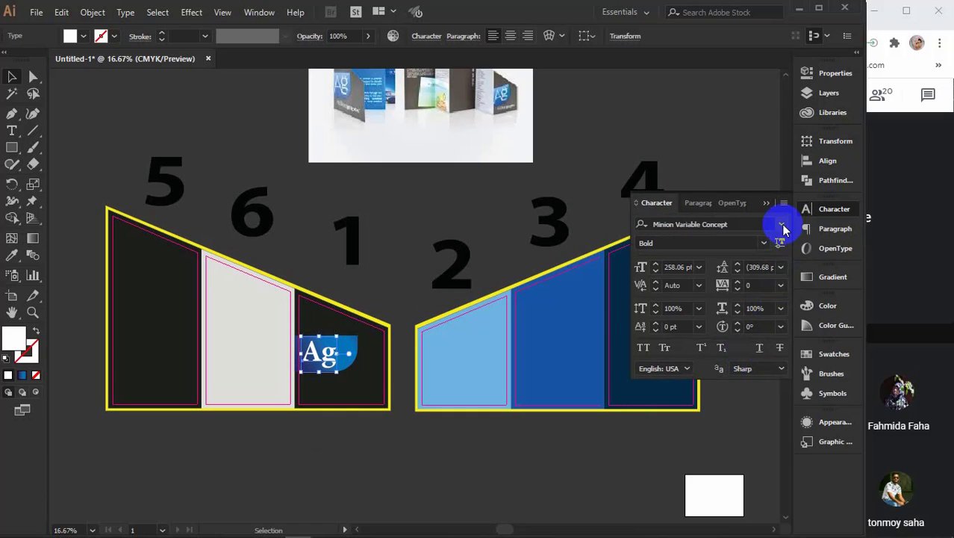
click(765, 243)
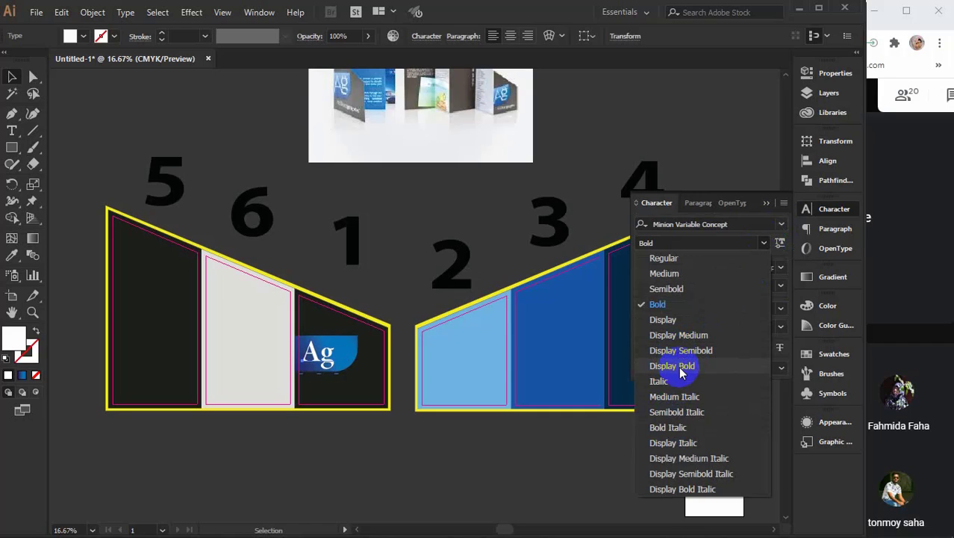
click(675, 311)
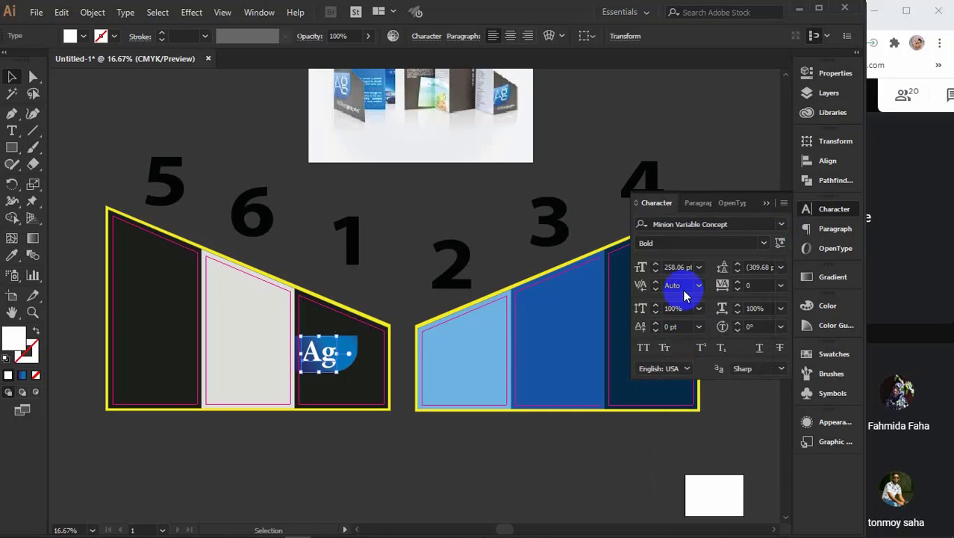
click(766, 202)
Step: Enlarge the "Ag" text until its letters nearly fill the blue shape's height, and reposition it within the shape
click(303, 367)
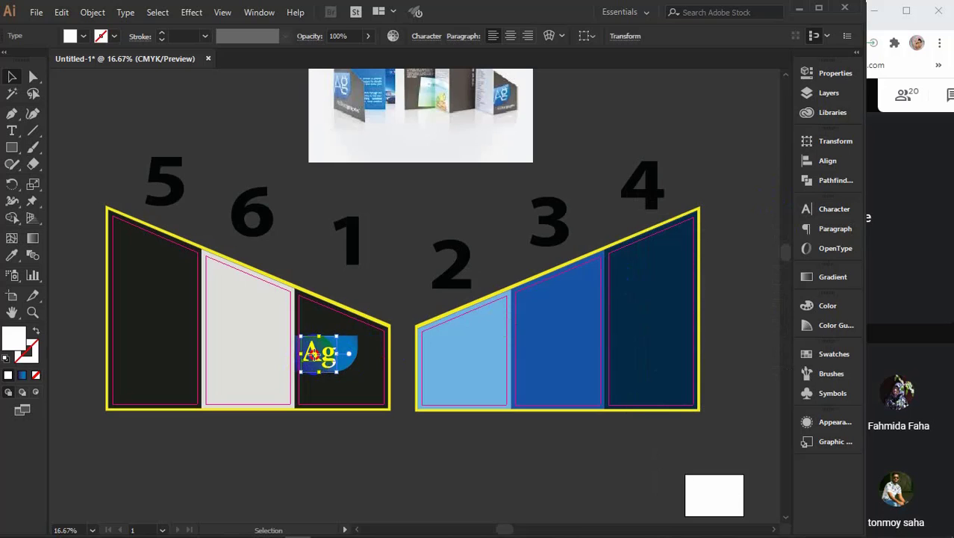
scroll(334, 354, up, 4)
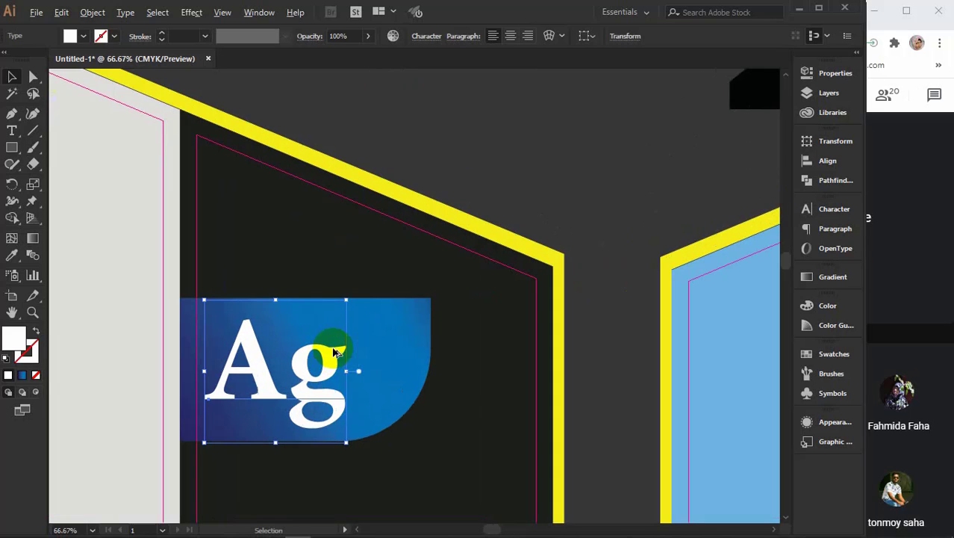
drag(342, 294, 375, 271)
drag(354, 338, 349, 357)
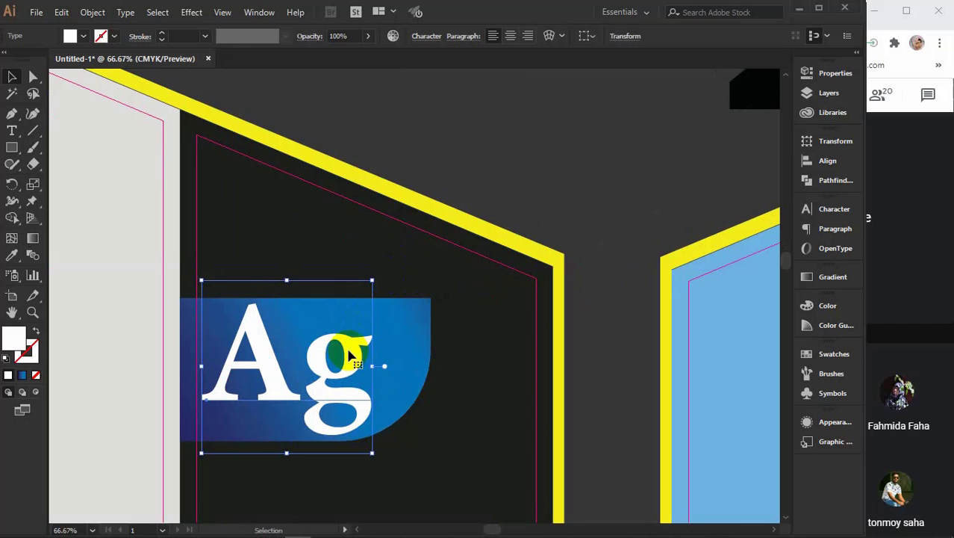
Step: Convert the "Ag" text to outlines, ungroup the letters and move the g closer to the A and slightly up
key(ctrl+shift+a)
key(ctrl+shift+o)
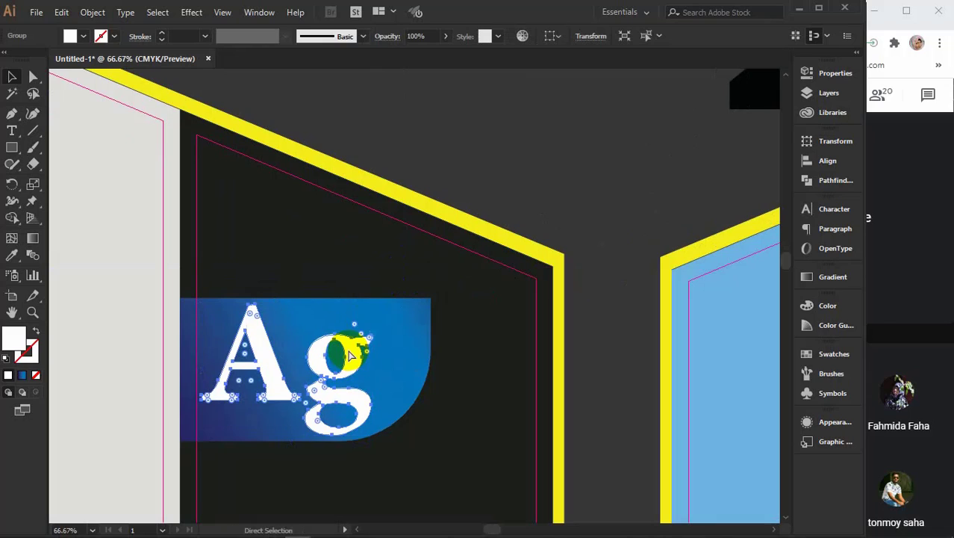
key(ctrl+8)
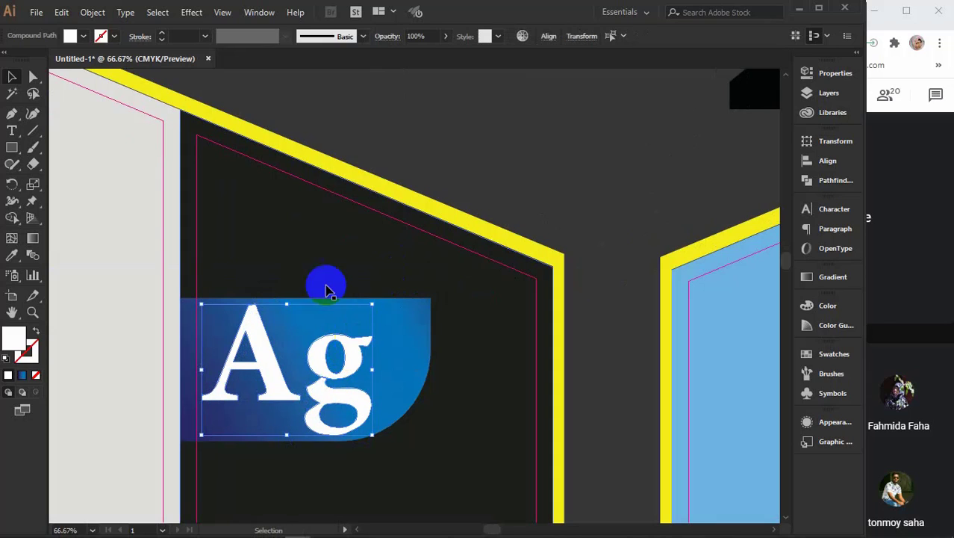
click(341, 394)
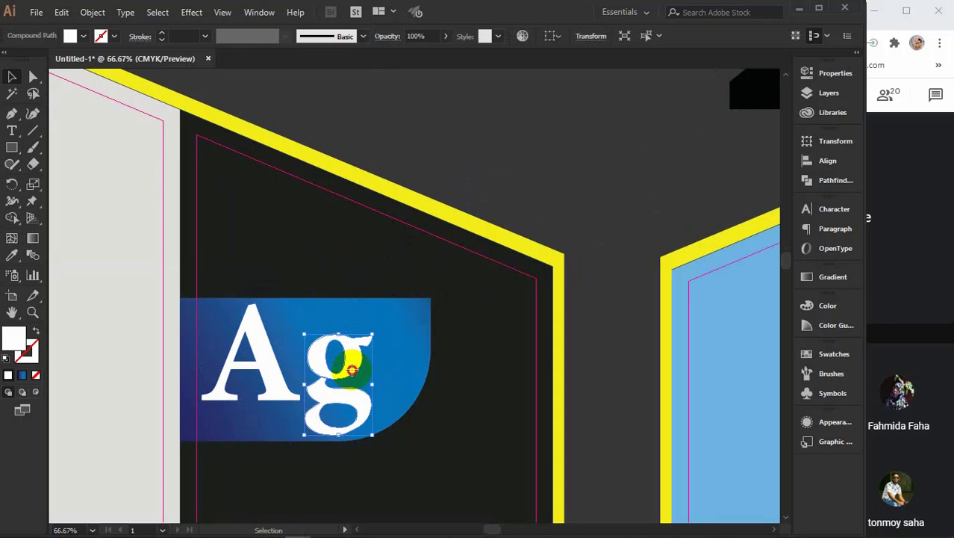
drag(352, 370, 340, 364)
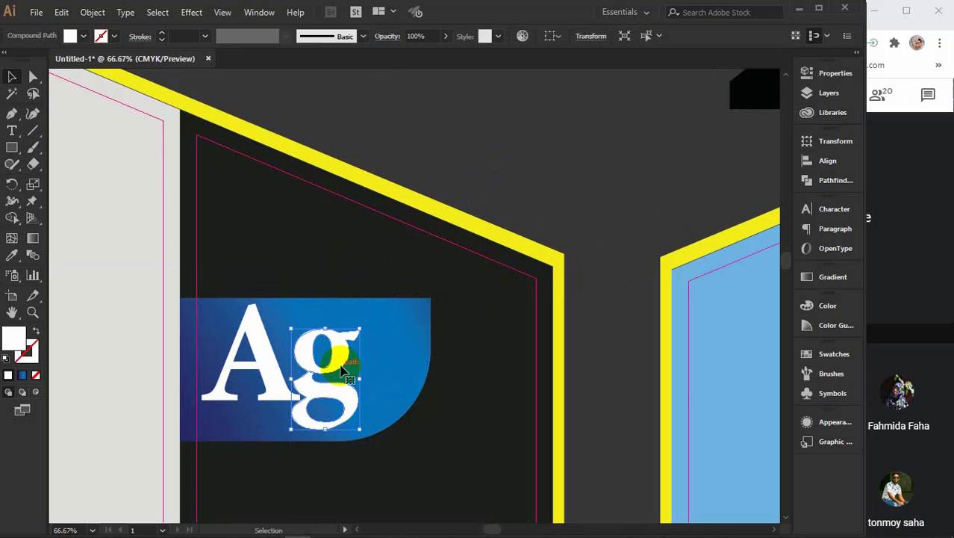
Step: Group the letters A and g, and select the group together with the blue shape behind it
click(263, 360)
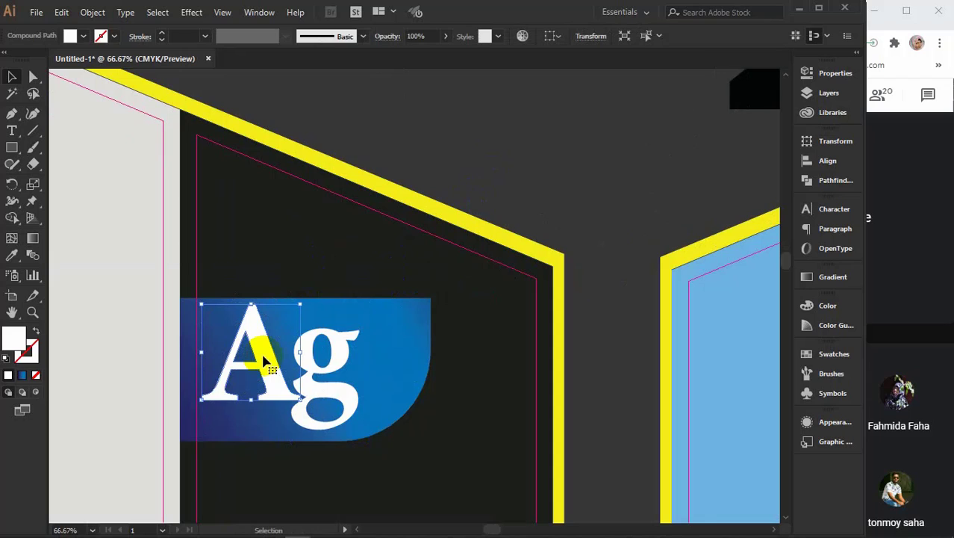
shift+click(318, 349)
key(a)
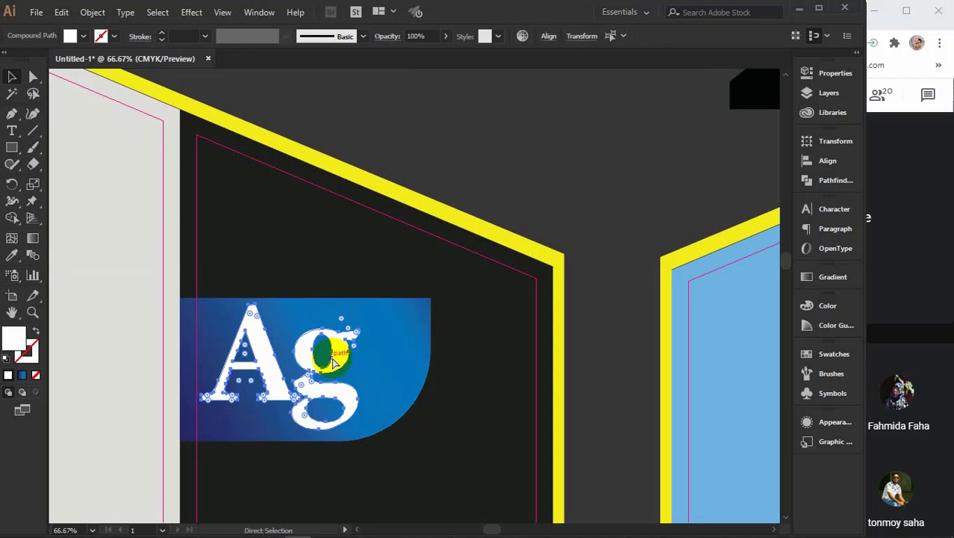
key(v)
key(ctrl+g)
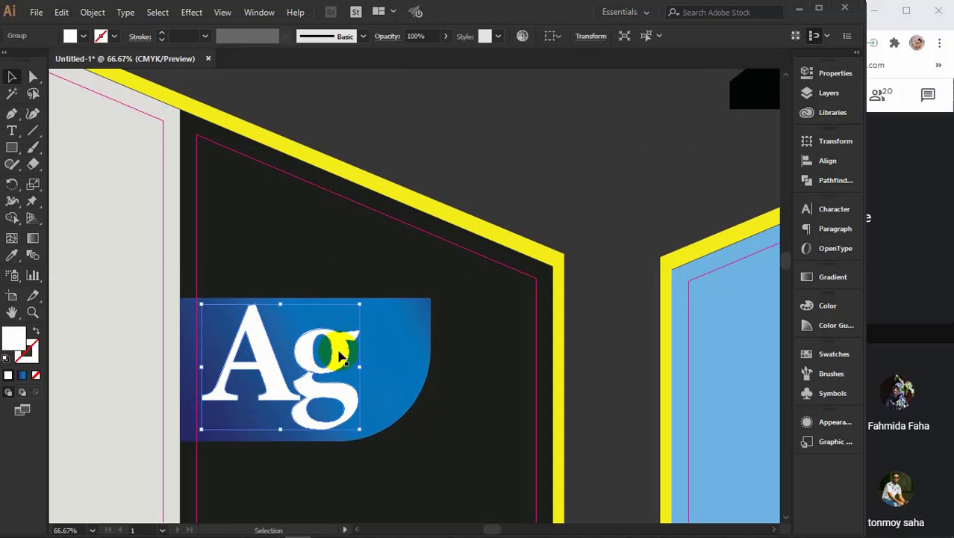
shift+click(385, 338)
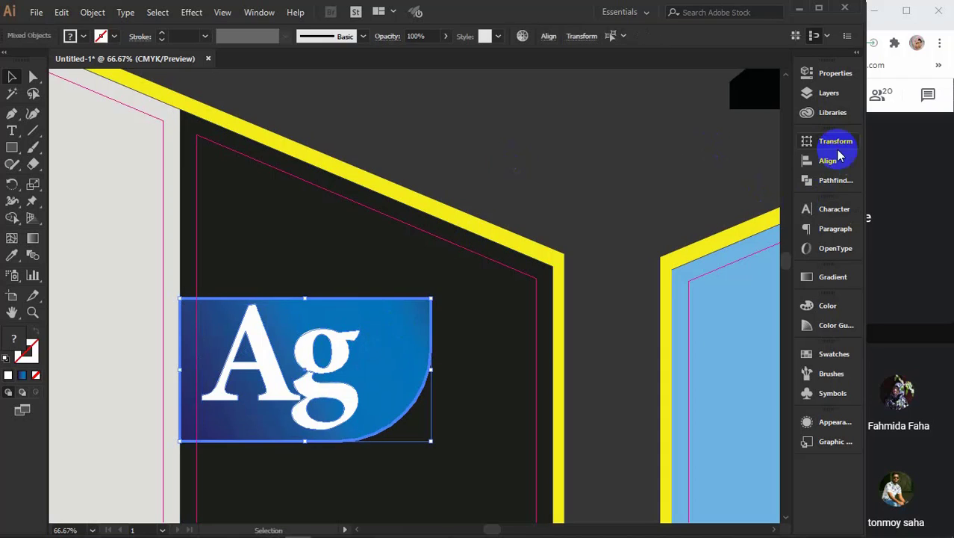
Step: Centre the "Ag" letters and the blue shape on each other horizontally and vertically, and deselect them
click(827, 160)
click(673, 168)
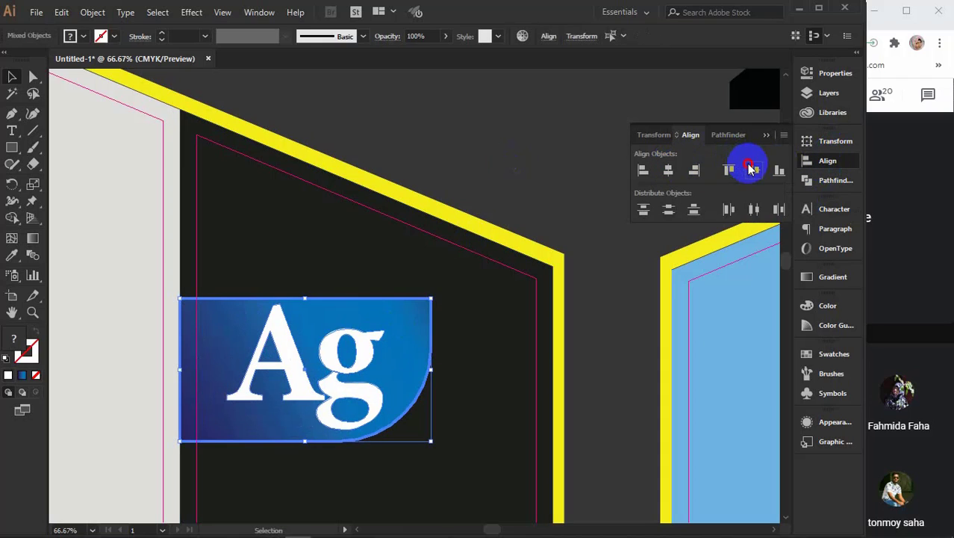
click(754, 170)
click(766, 135)
click(507, 149)
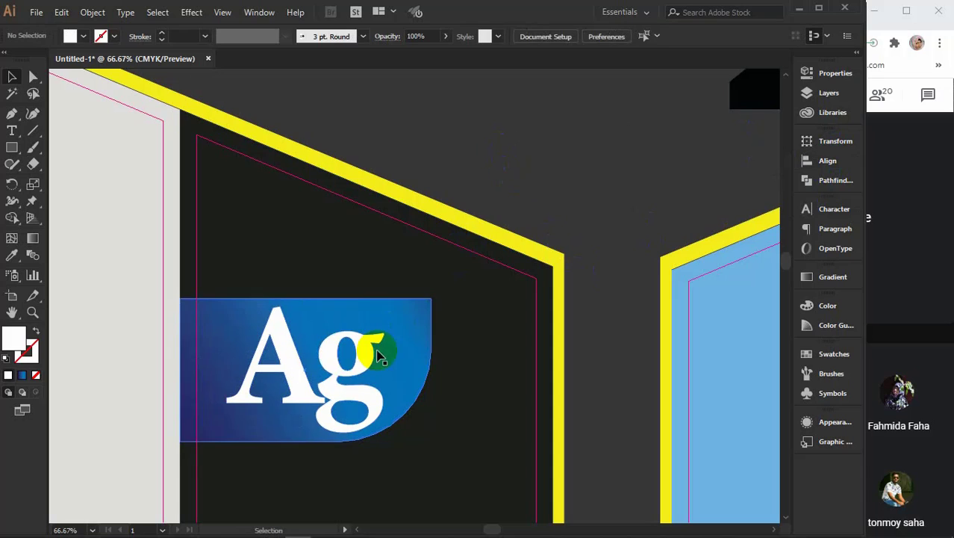
Step: Nudge the "Ag" letter group slightly left within the blue shape and deselect it
click(334, 367)
key(Left)
key(Left)
key(Left)
key(Left)
key(Left)
key(Left)
key(Left)
key(Left)
key(Left)
key(Left)
key(Left)
key(Left)
key(Left)
key(Left)
key(Left)
key(Left)
key(Left)
key(Left)
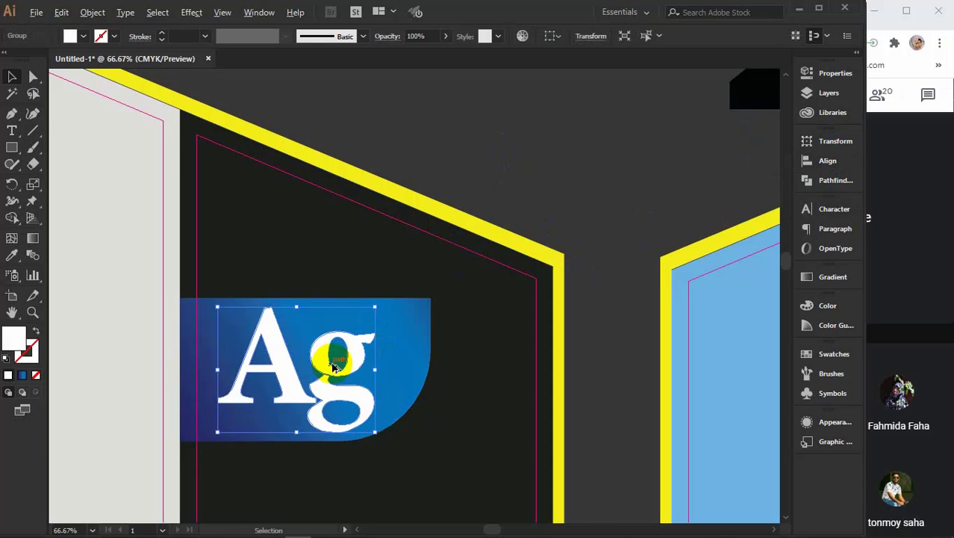
key(ctrl+minus)
key(ctrl+minus)
key(ctrl+minus)
key(ctrl+minus)
key(ctrl+minus)
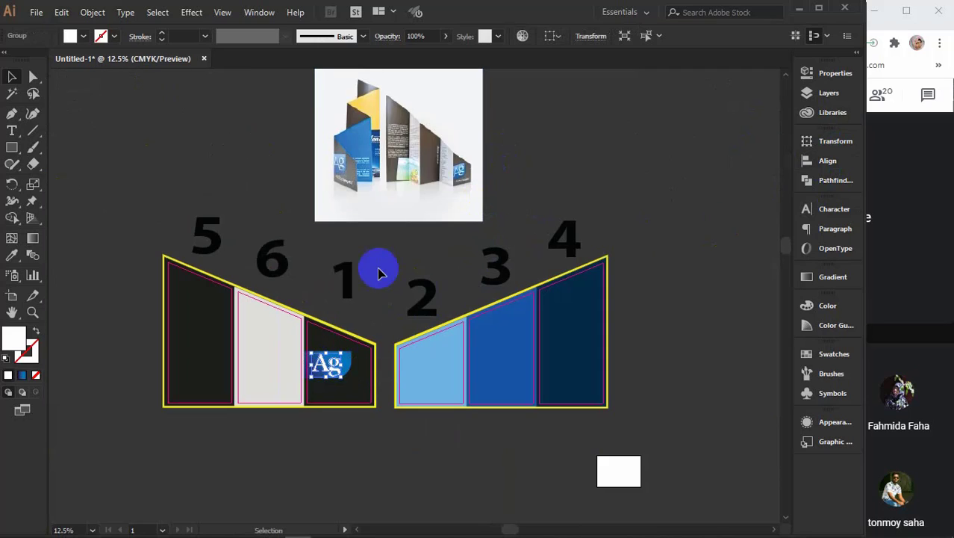
click(377, 274)
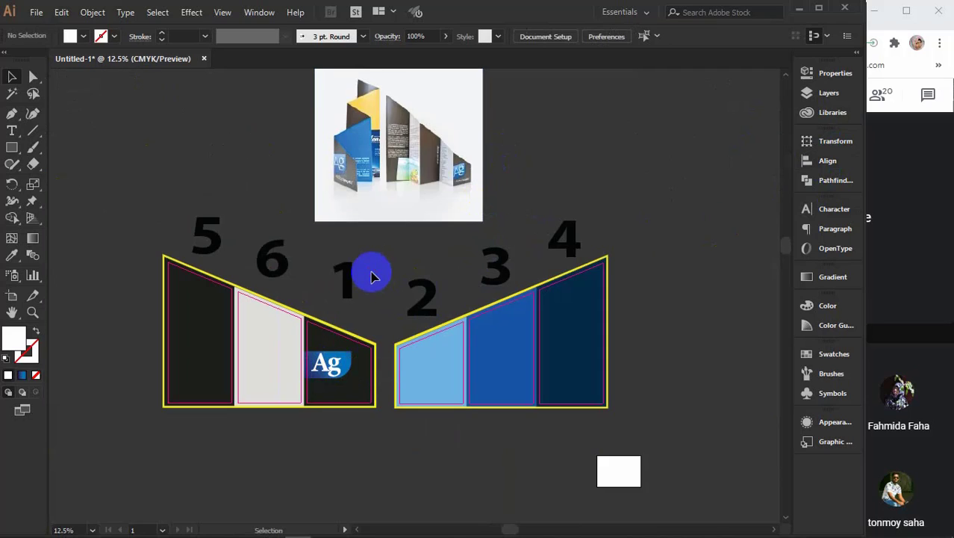
Step: Add a point text on the empty canvas below the panels reading "Lorem ipsumLorem ipsum" by duplicating the placeholder words
click(10, 131)
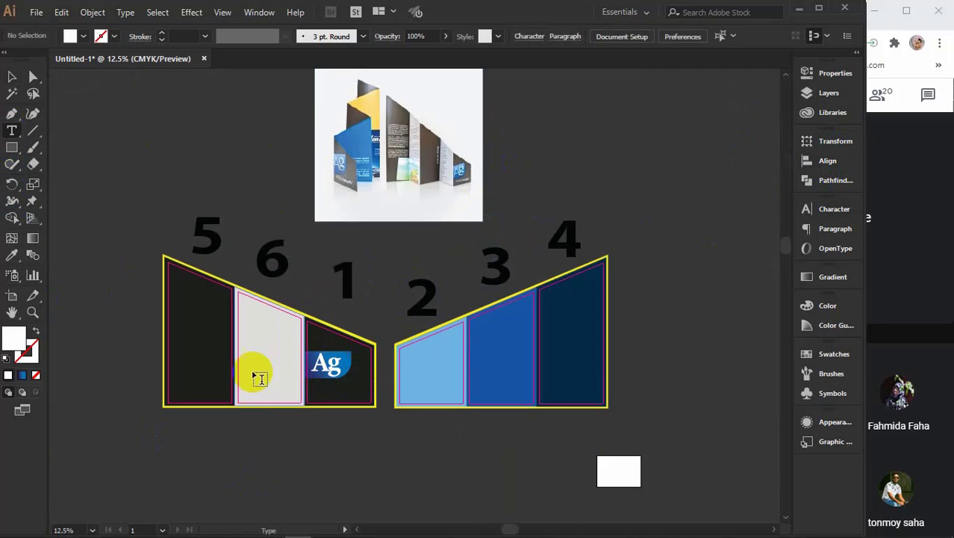
click(292, 465)
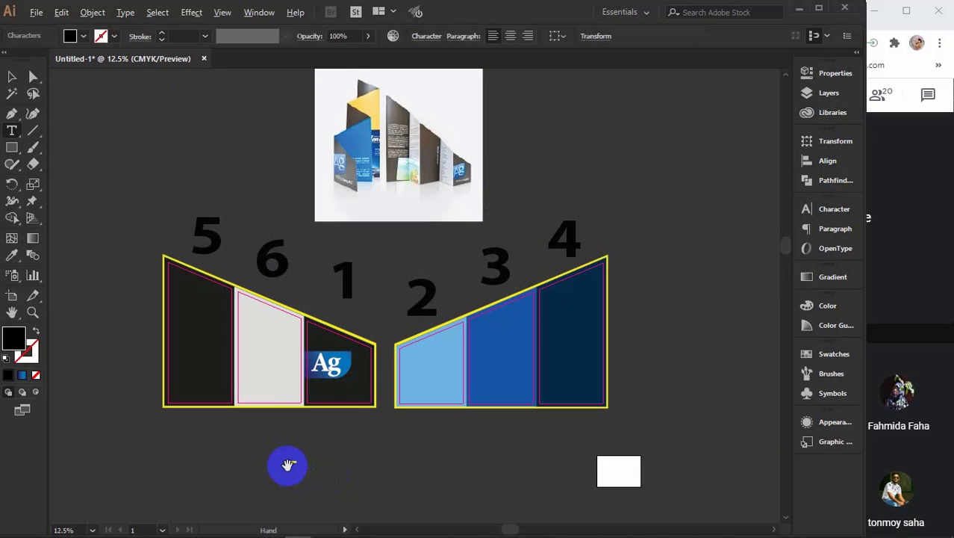
scroll(288, 464, up, 8)
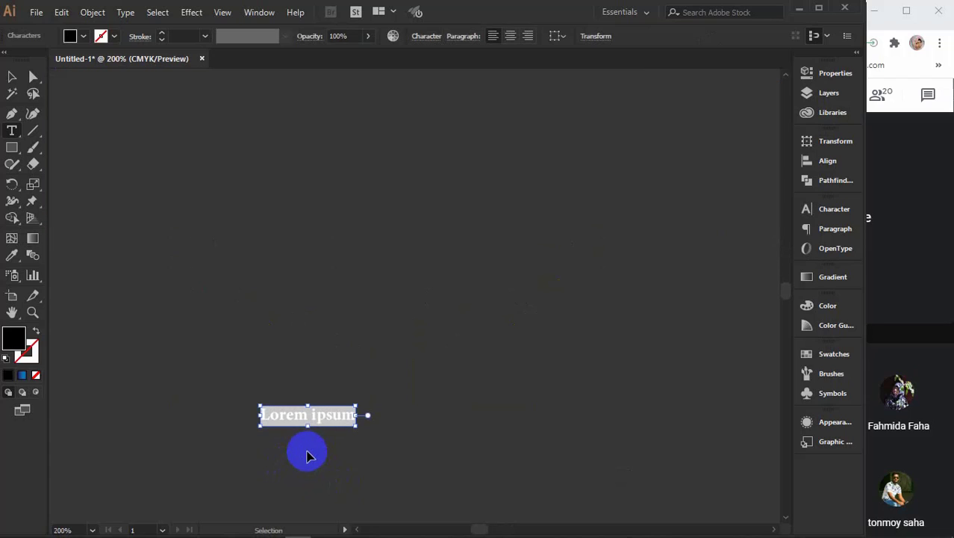
click(352, 415)
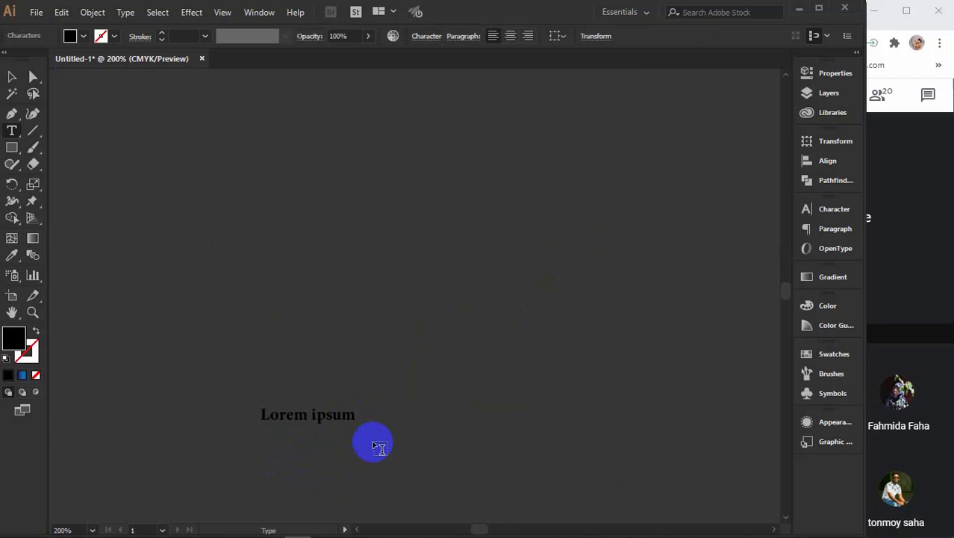
key(ctrl+a)
key(ctrl+c)
key(Right)
key(ctrl+v)
click(12, 75)
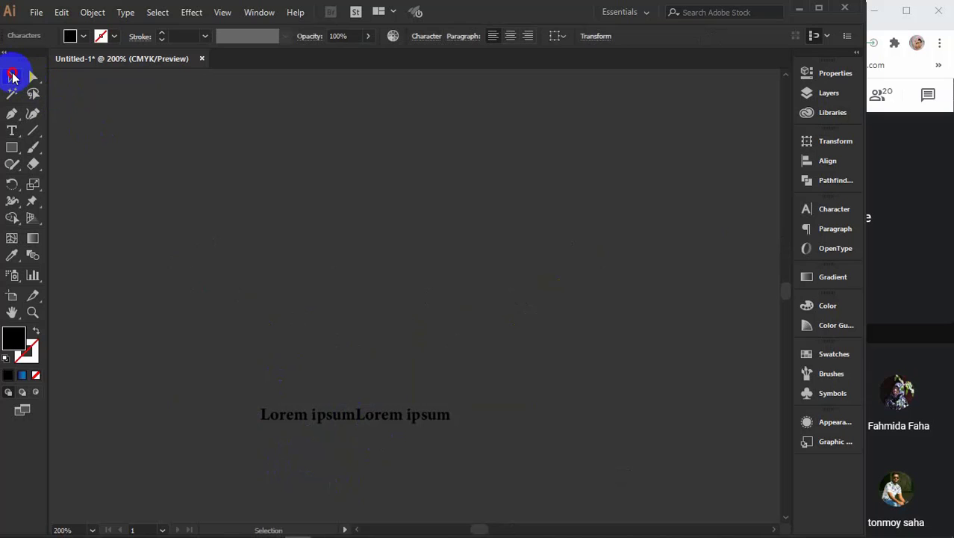
Step: Move the "Lorem ipsumLorem ipsum" text into panel 1 below the "Ag" badge and fill it with white
scroll(298, 254, down, 4)
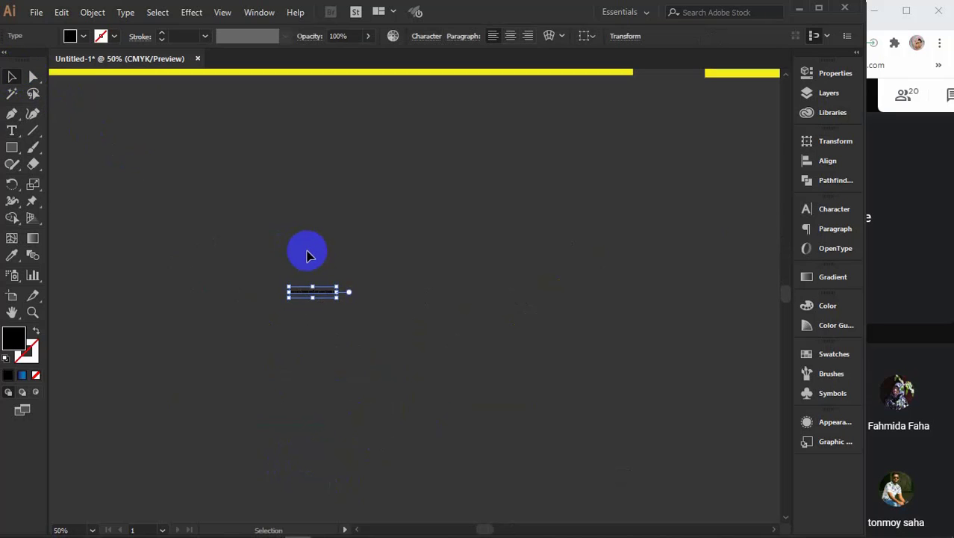
scroll(329, 314, up, 3)
drag(343, 438, 472, 417)
drag(360, 431, 469, 195)
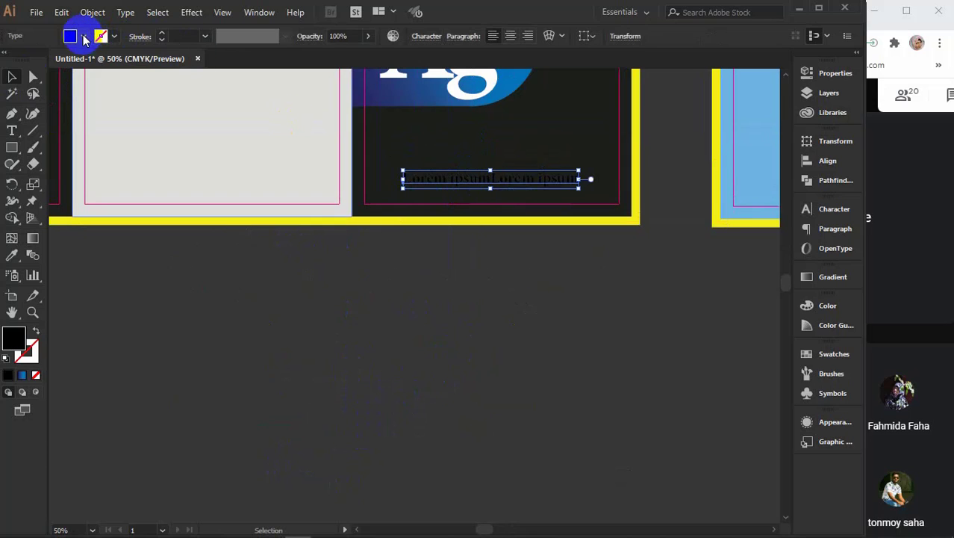
click(76, 36)
click(28, 61)
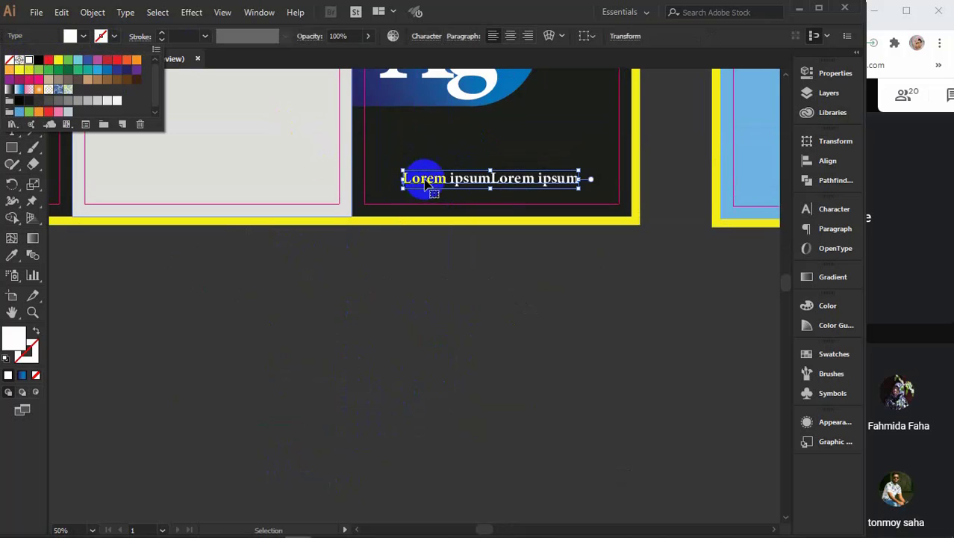
Step: Enlarge the white placeholder text, move it slightly up and left, and centre it horizontally on panel 1
click(579, 169)
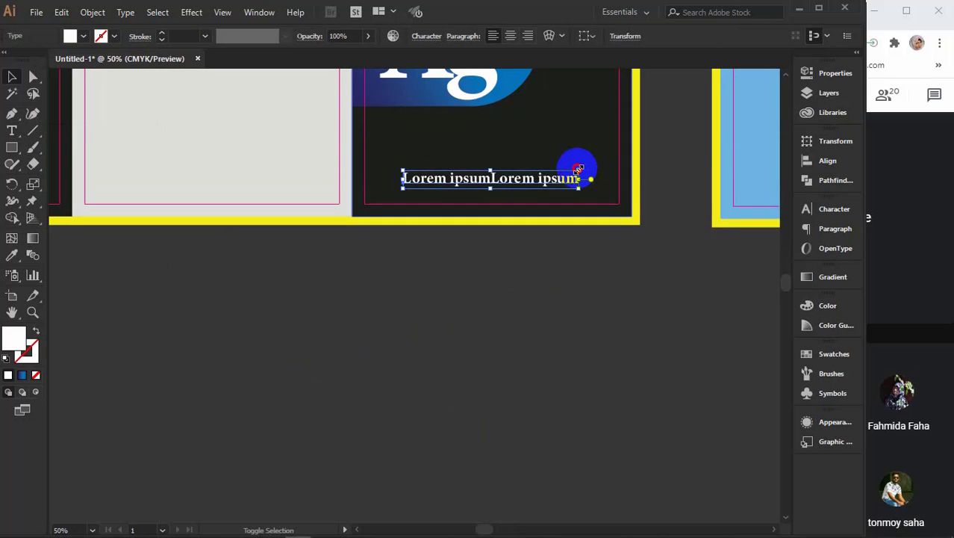
drag(579, 169, 623, 166)
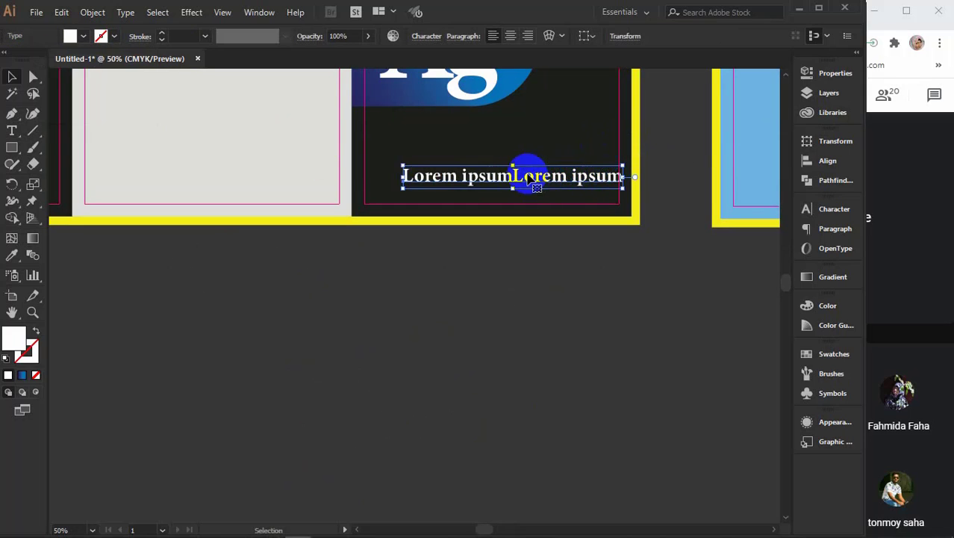
drag(528, 176, 511, 158)
scroll(512, 155, down, 4)
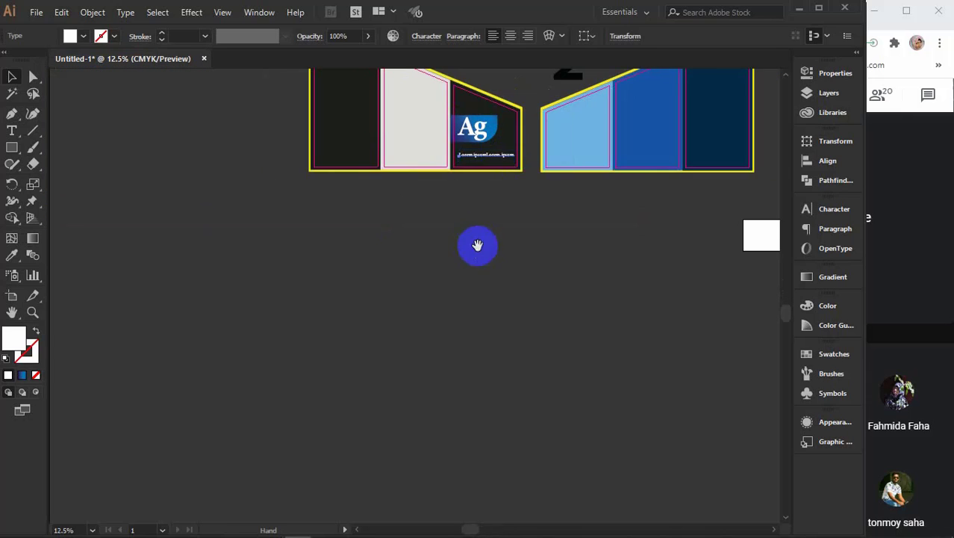
drag(477, 245, 392, 452)
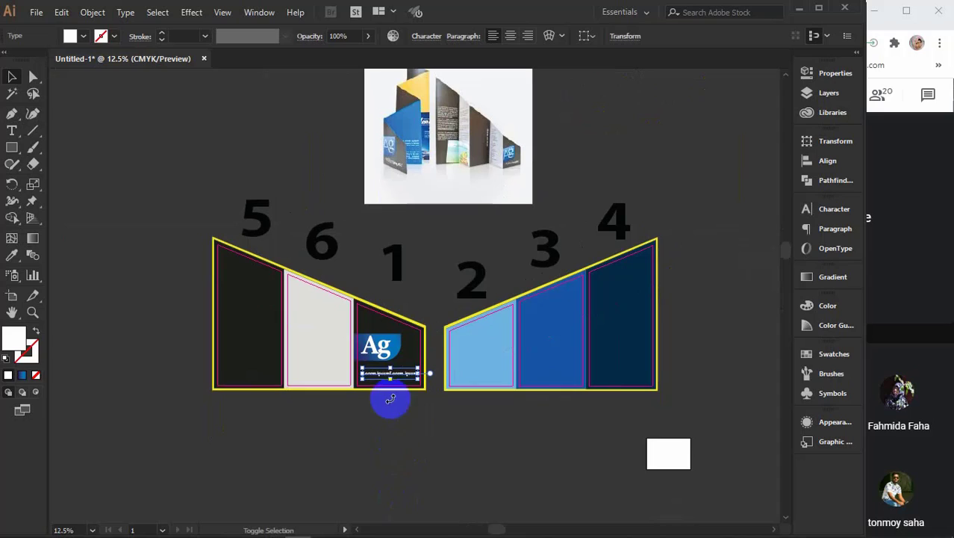
shift+click(411, 359)
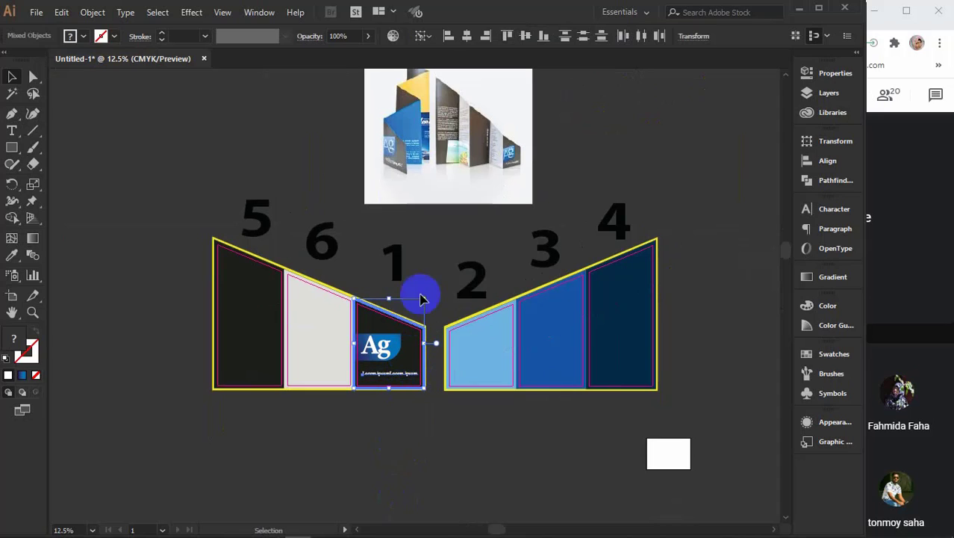
click(468, 38)
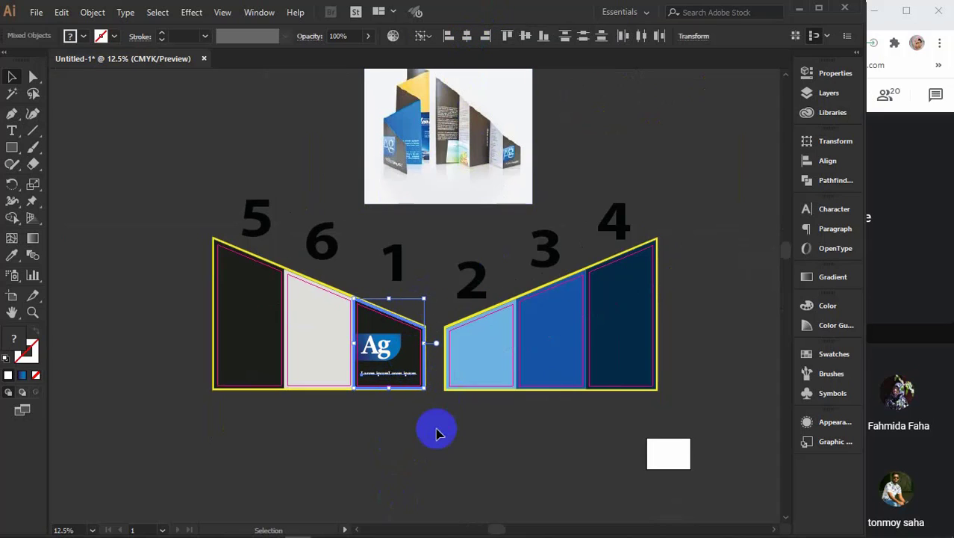
click(437, 433)
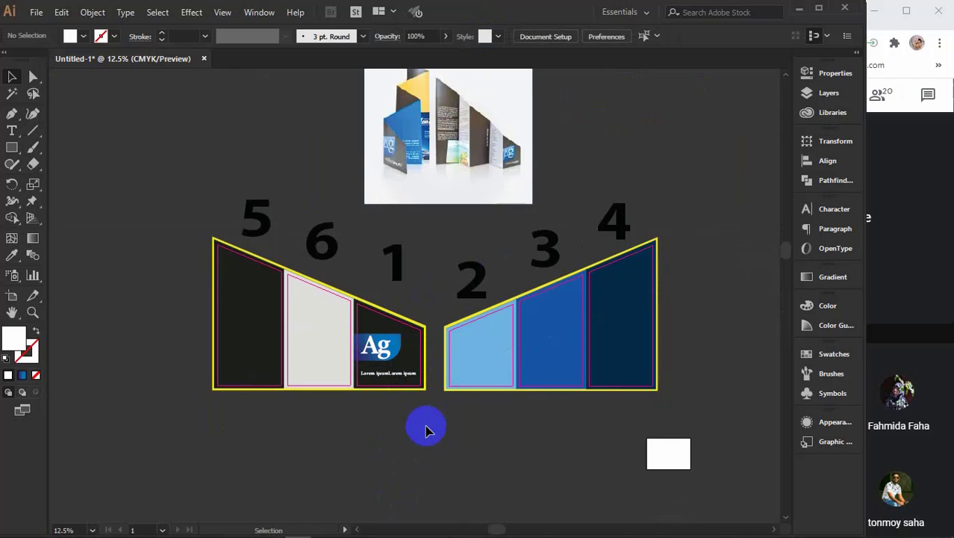
Step: Enlarge the placeholder line further until it nearly spans panel 1's margin guides, and centre it horizontally on the panel again
scroll(402, 389, up, 3)
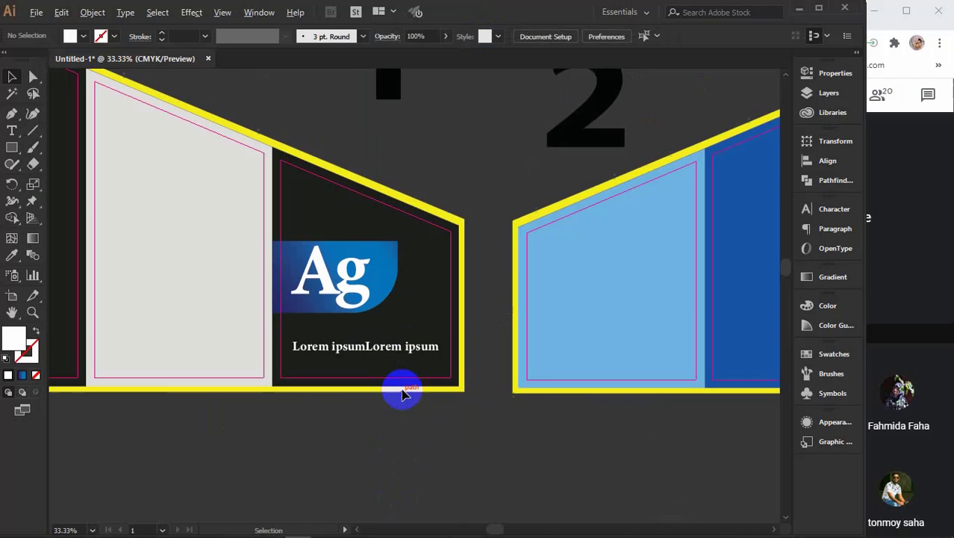
click(356, 357)
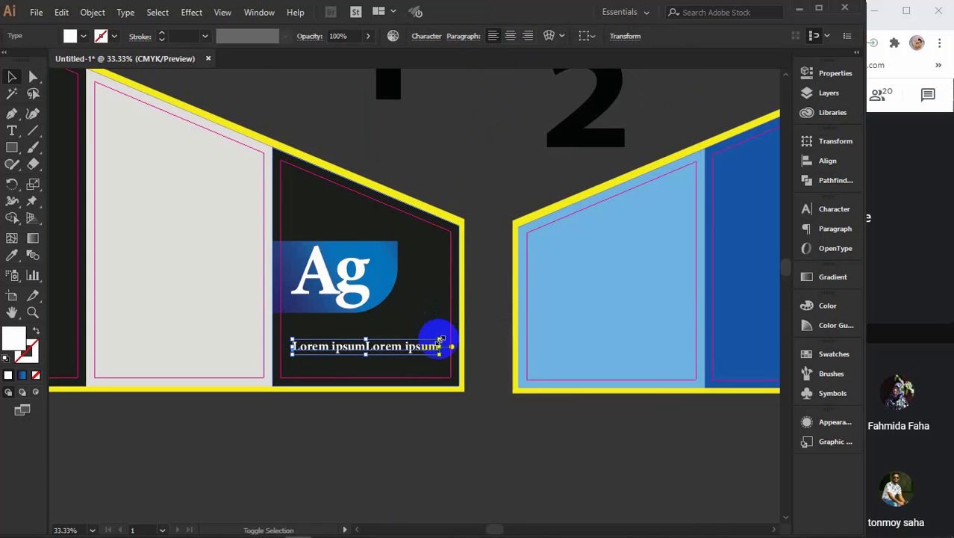
drag(440, 340, 452, 324)
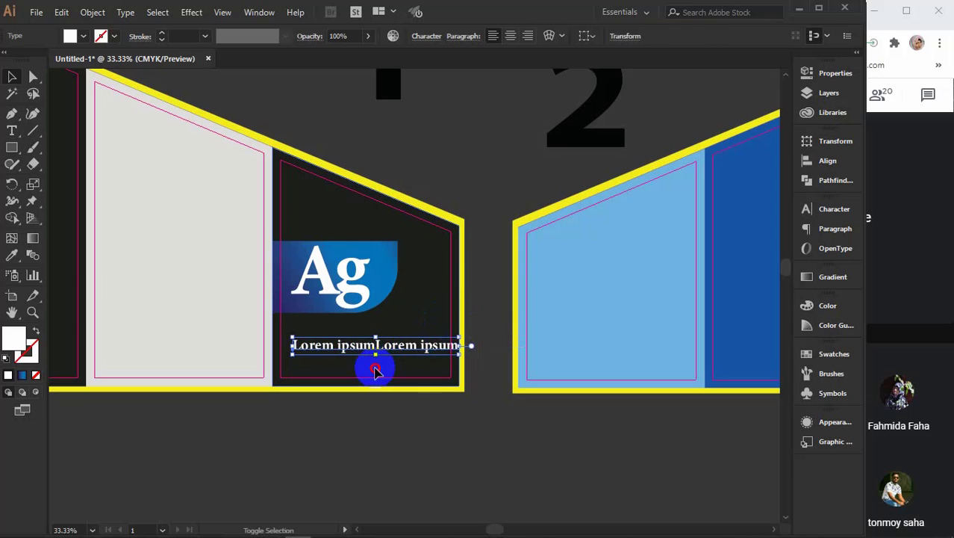
shift+click(375, 368)
click(467, 36)
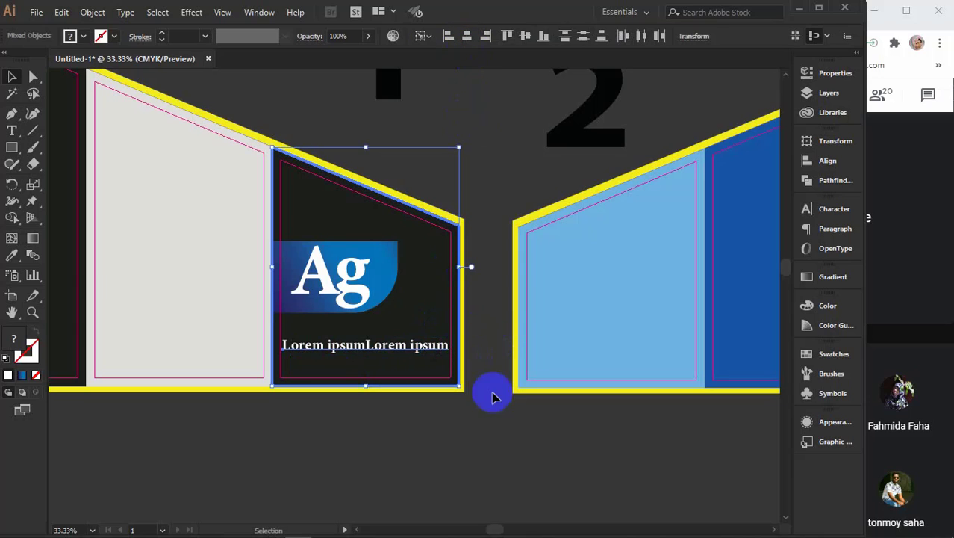
click(413, 453)
scroll(416, 457, down, 1)
scroll(414, 453, down, 2)
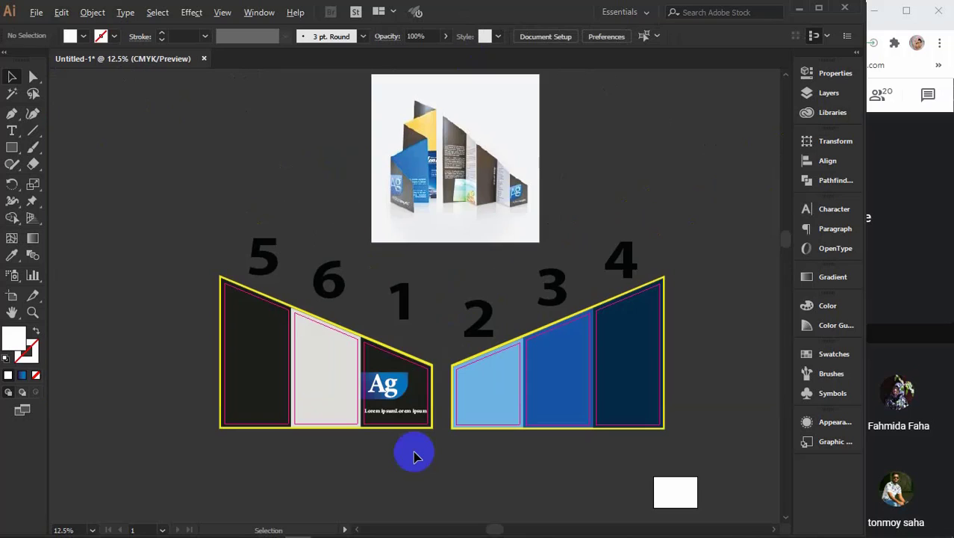
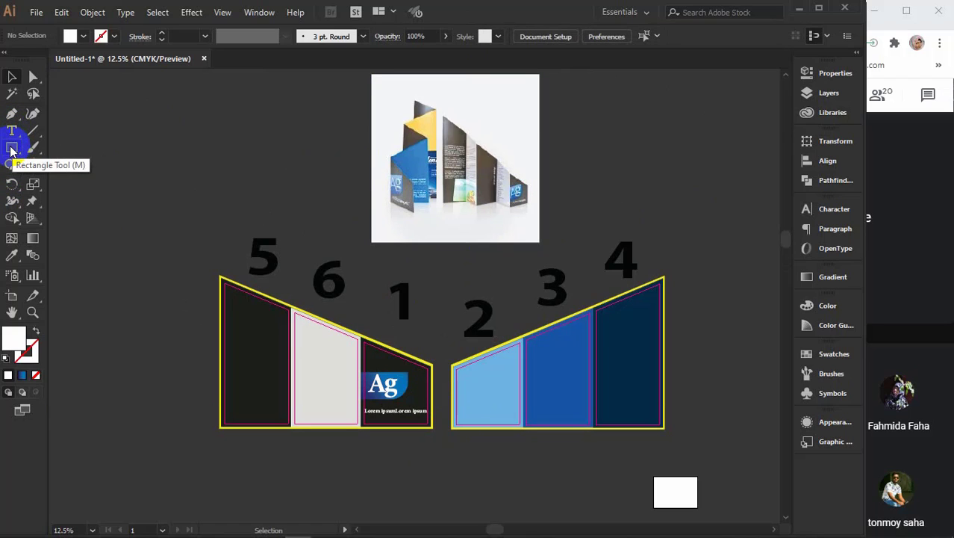
Step: Draw a closed four-sided Pen shape inside panel 2's margins, with its slanted top edge parallel to the panel's slope and a flat base
click(11, 113)
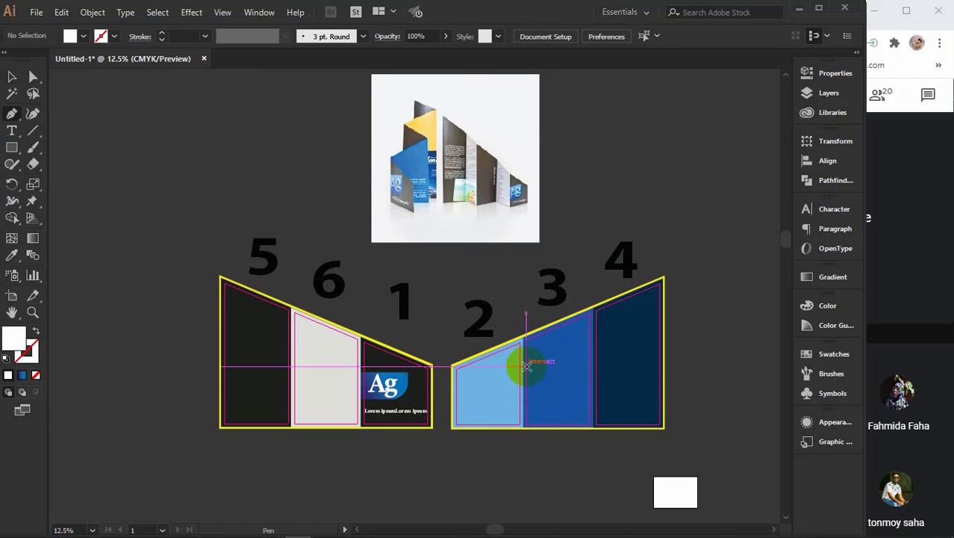
scroll(523, 355, up, 3)
scroll(535, 371, up, 1)
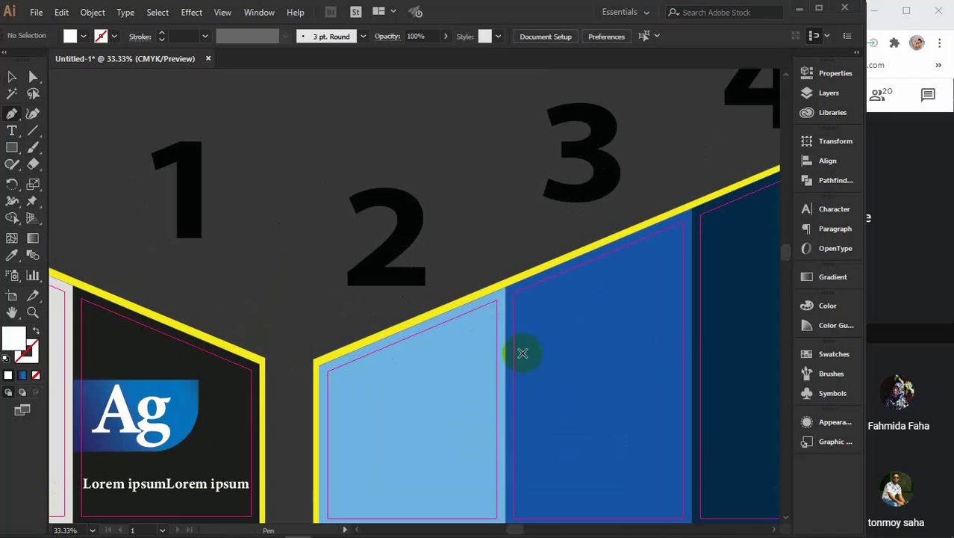
click(492, 321)
click(340, 384)
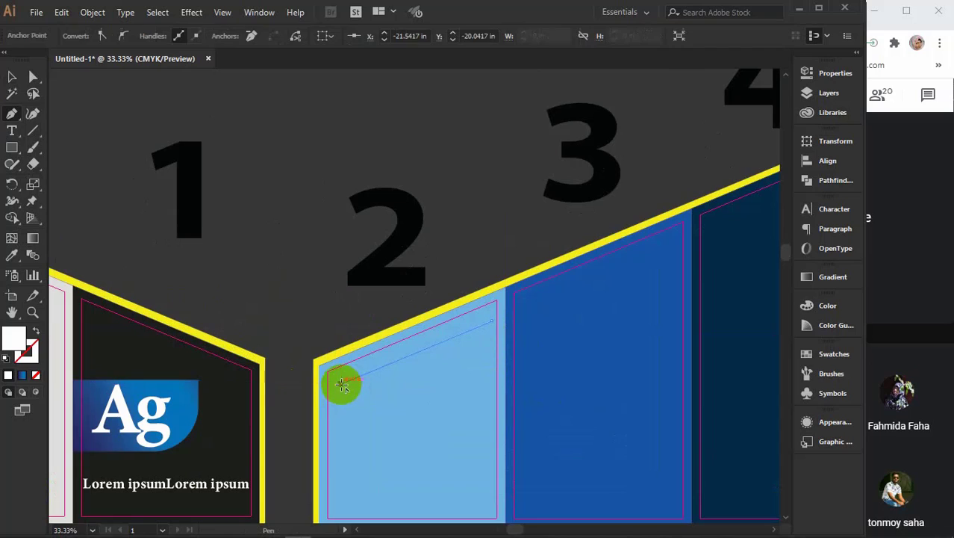
click(341, 431)
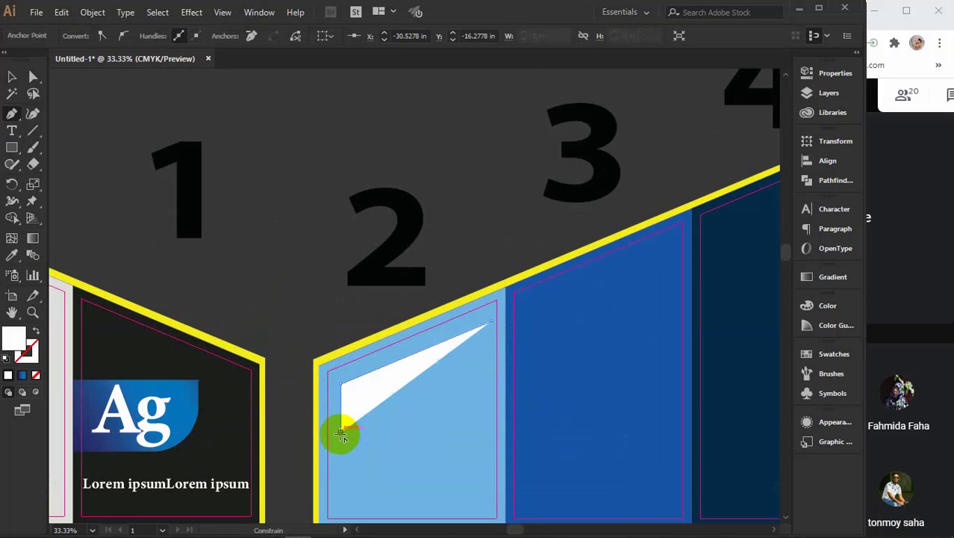
click(491, 431)
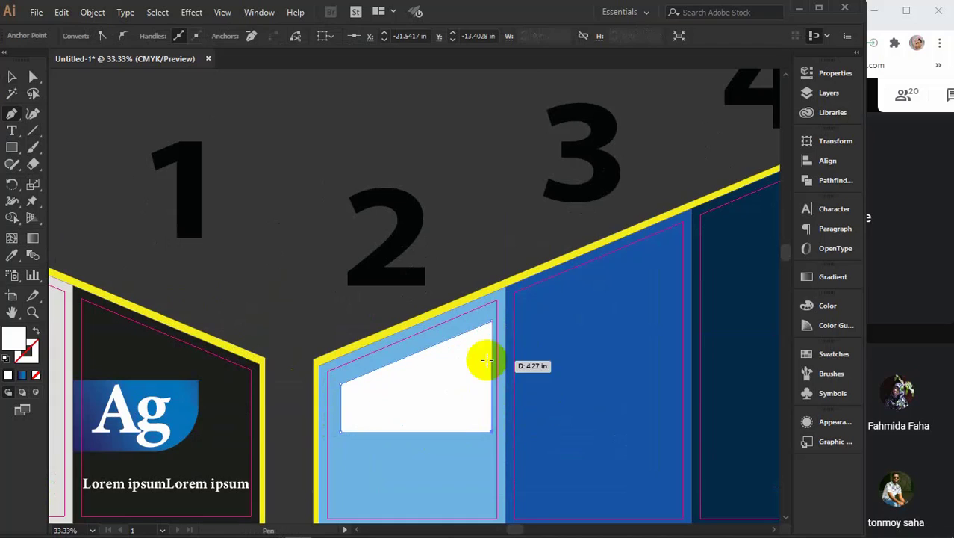
click(492, 321)
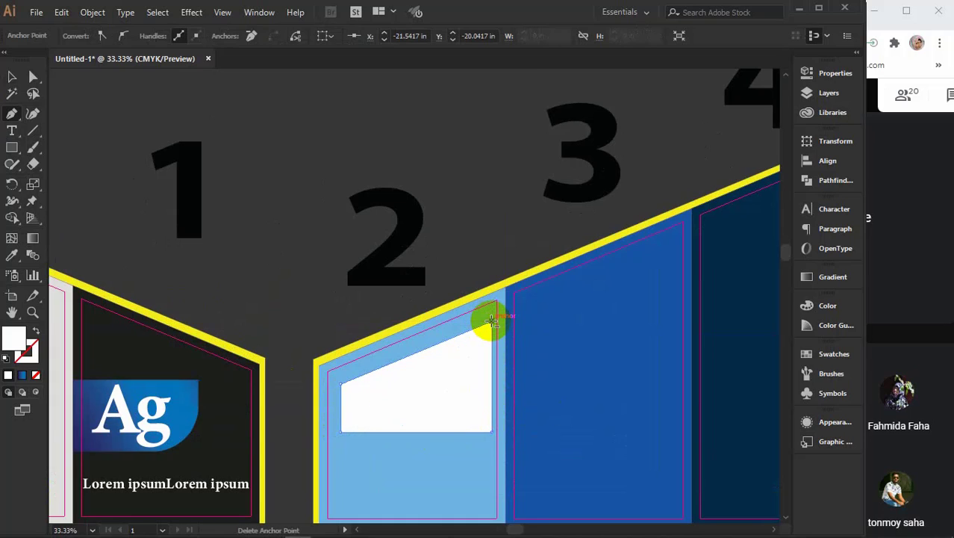
Step: Convert the four-sided shape in panel 2 into area type filled with placeholder text, and enlarge the font past 37 pt
key(t)
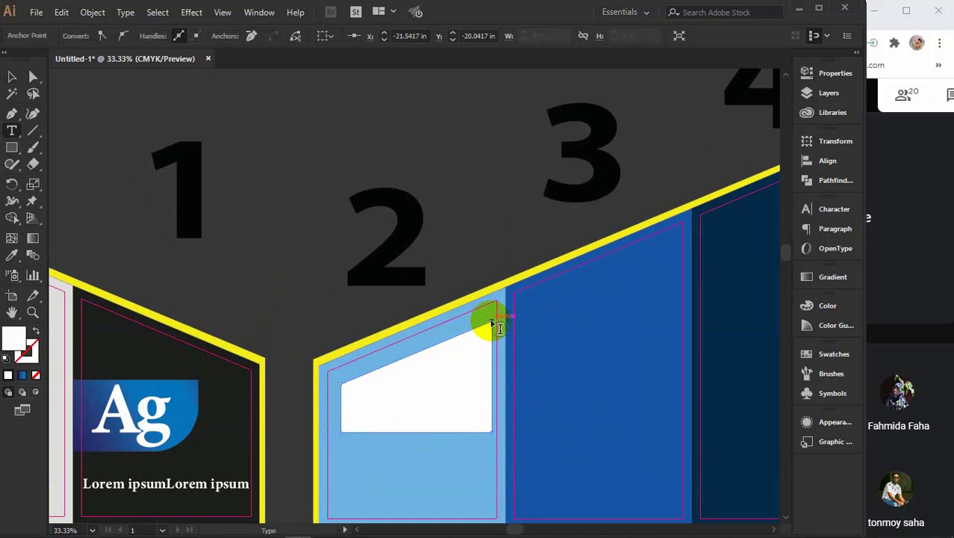
click(352, 390)
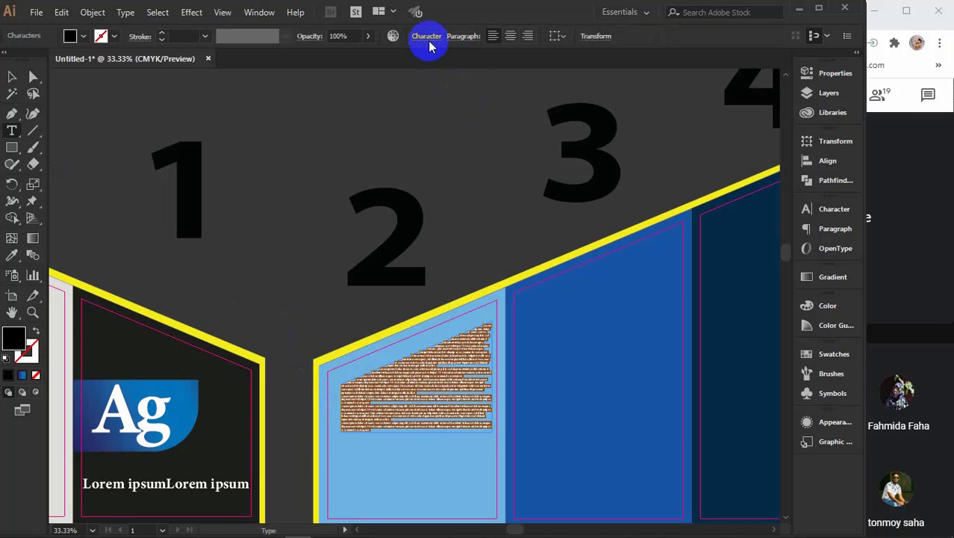
click(829, 213)
click(674, 267)
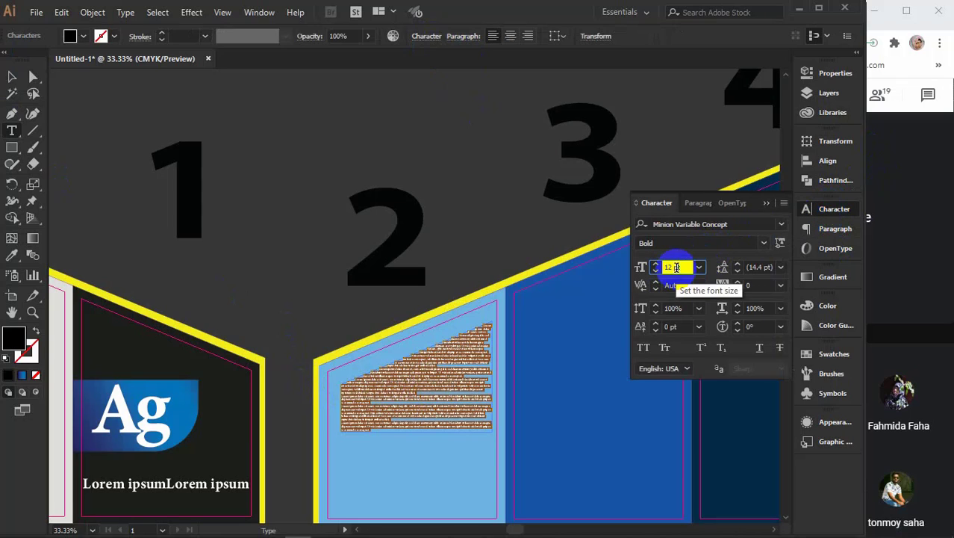
scroll(676, 267, up, 20)
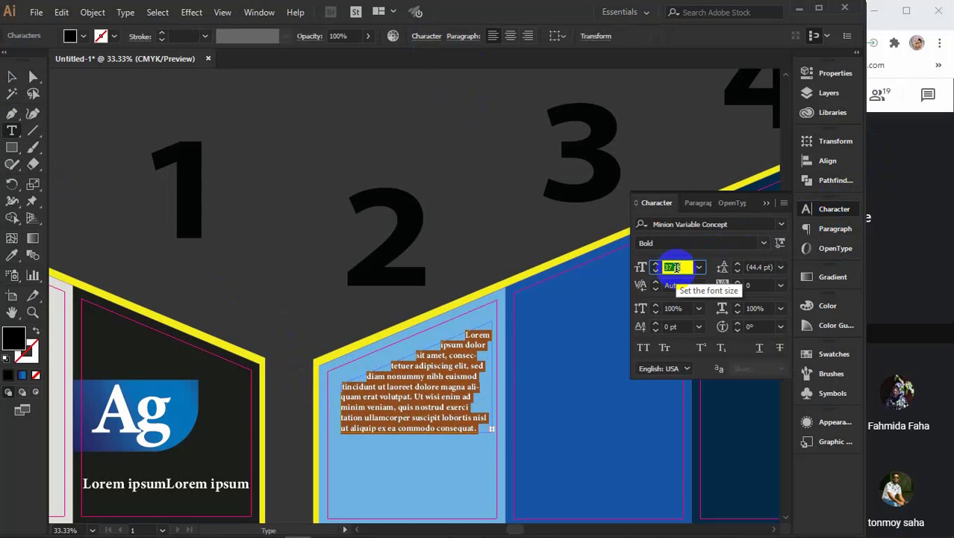
scroll(676, 267, up, 3)
Step: Justify panel 2's placeholder paragraph with its last line aligned right
click(698, 202)
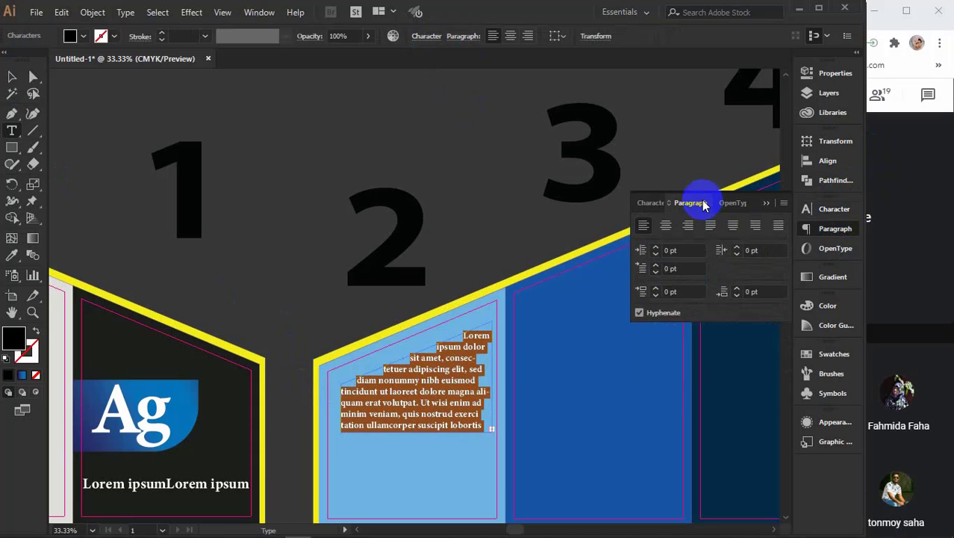
click(754, 227)
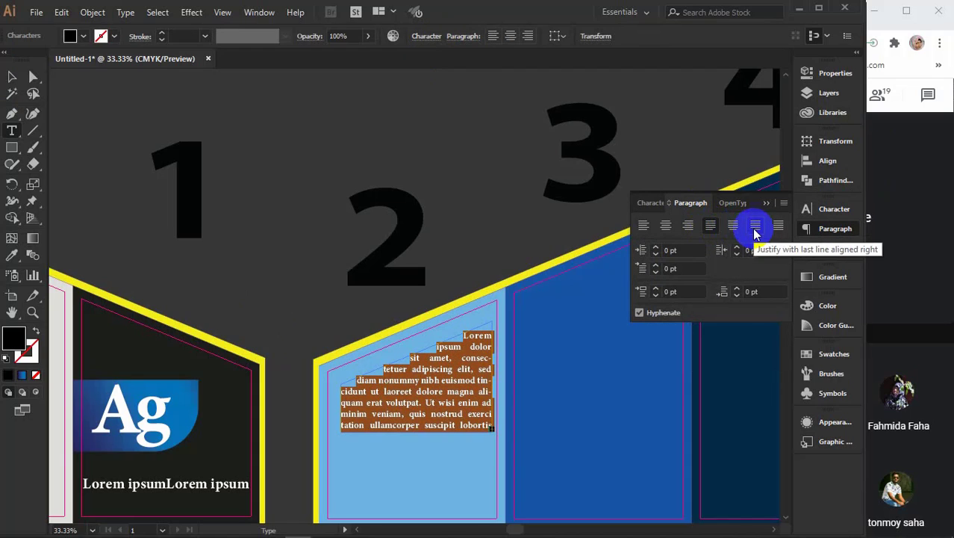
click(768, 208)
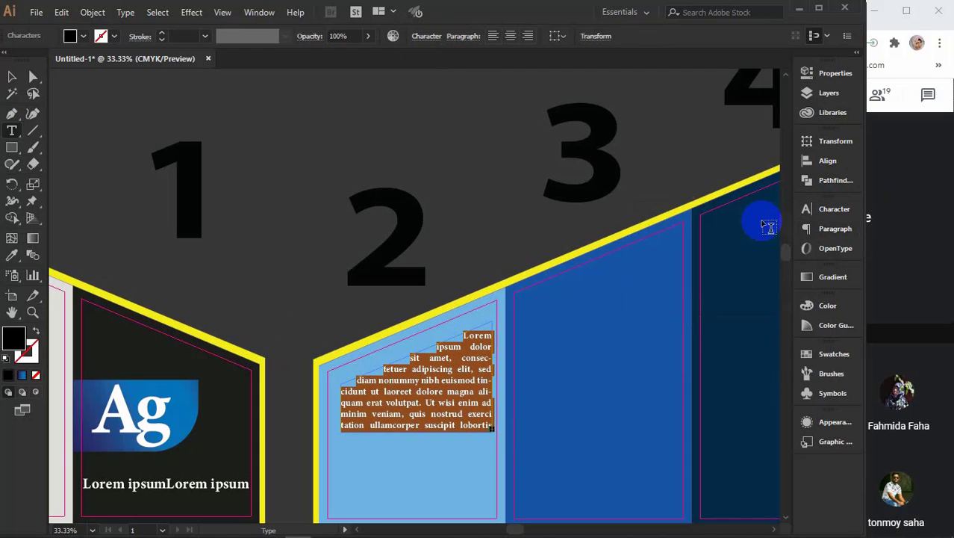
Step: Delete passages from the middle of panel 2's placeholder text until it fits the slanted frame, ending with "commodo consequat."
drag(394, 381, 483, 433)
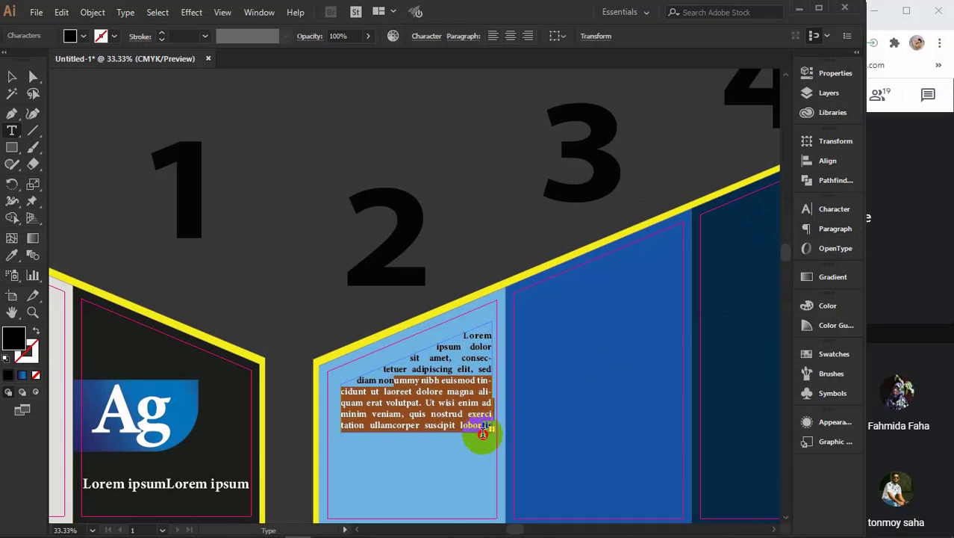
key(BackSpace)
drag(393, 380, 493, 428)
key(BackSpace)
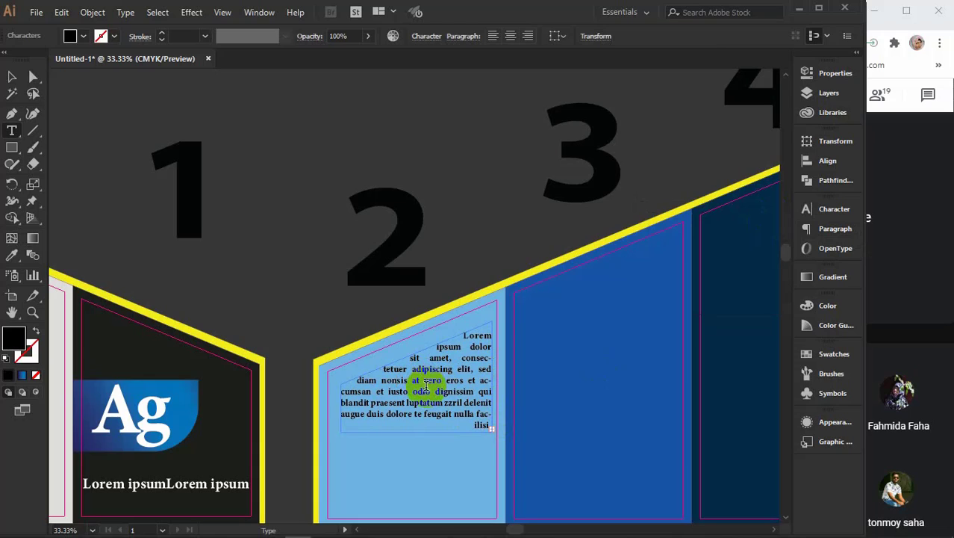
drag(427, 385, 480, 420)
key(ctrl+v)
drag(422, 381, 460, 429)
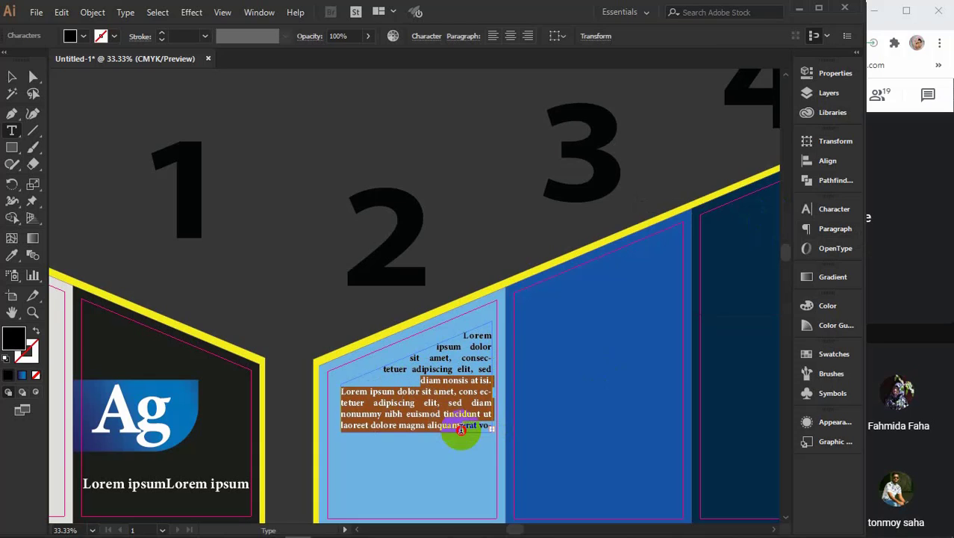
key(BackSpace)
drag(421, 395, 487, 433)
key(BackSpace)
drag(417, 371, 490, 424)
key(BackSpace)
key(BackSpace)
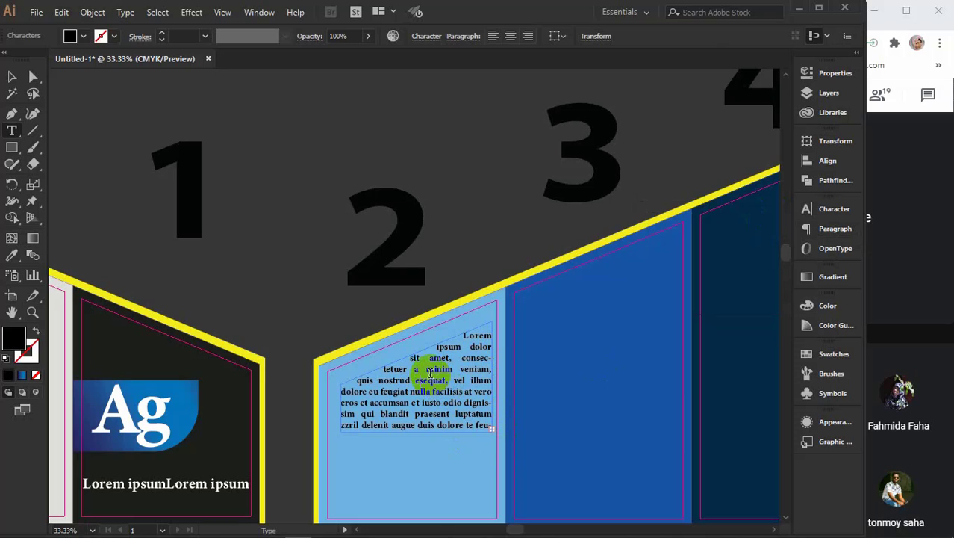
drag(427, 373, 496, 441)
key(BackSpace)
drag(394, 369, 480, 438)
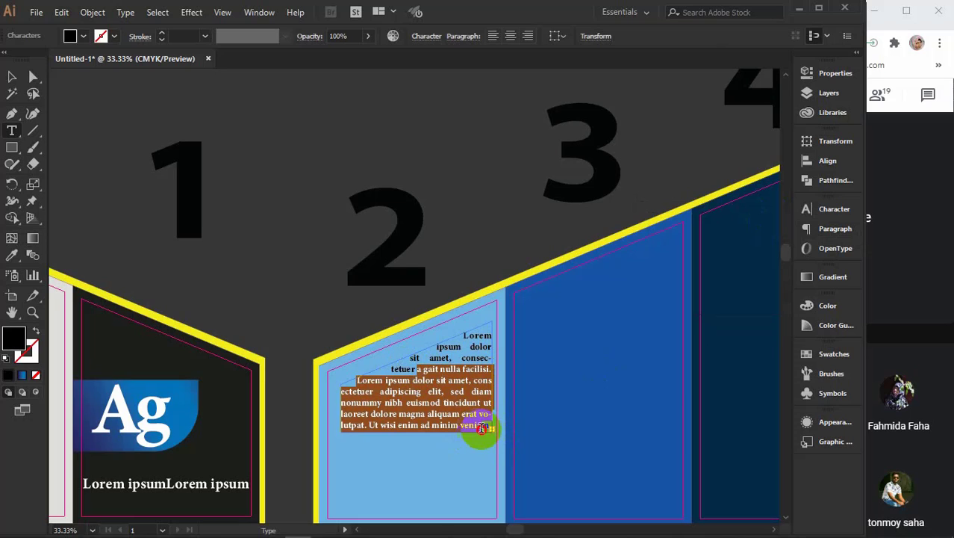
key(BackSpace)
drag(424, 369, 524, 454)
key(BackSpace)
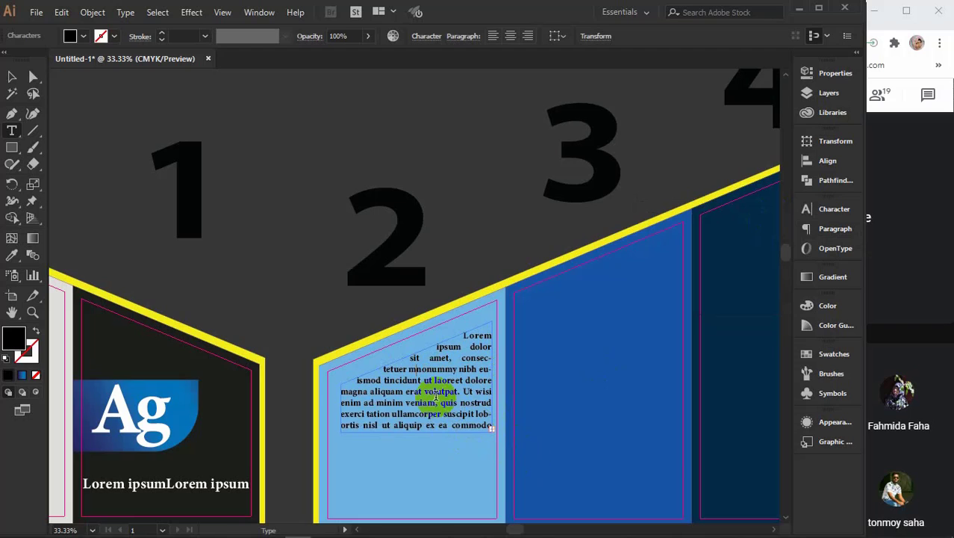
drag(421, 380, 494, 443)
key(BackSpace)
drag(421, 380, 489, 433)
key(BackSpace)
key(BackSpace)
drag(421, 403, 512, 448)
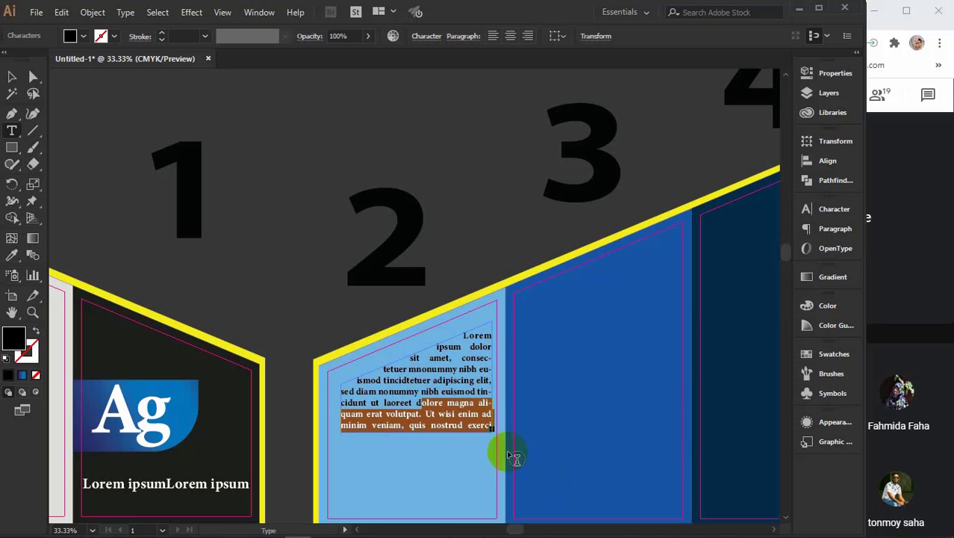
key(BackSpace)
drag(433, 380, 439, 394)
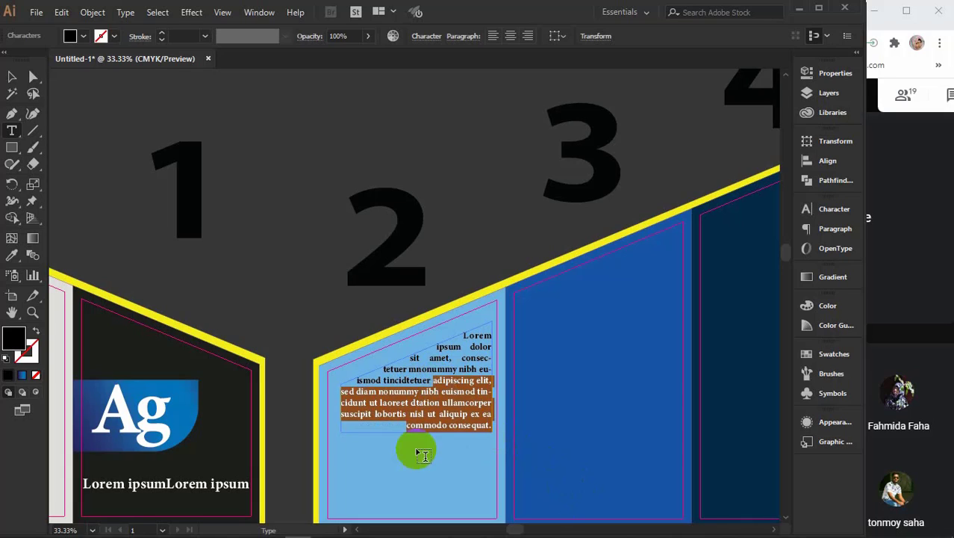
click(409, 429)
click(410, 409)
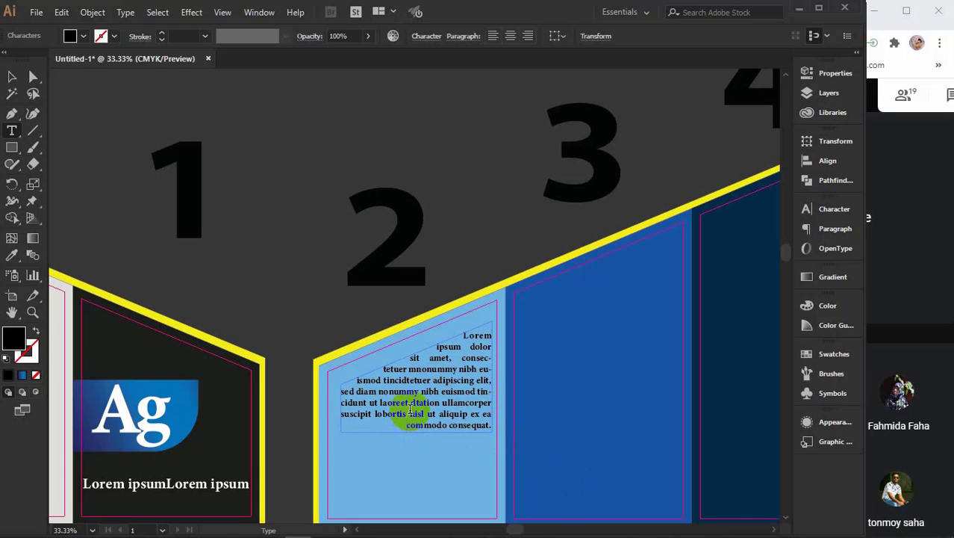
Step: Fill out the paragraph's last line by duplicating "commodo consequat." and trimming the excess characters, then deselect the text
drag(403, 421, 549, 428)
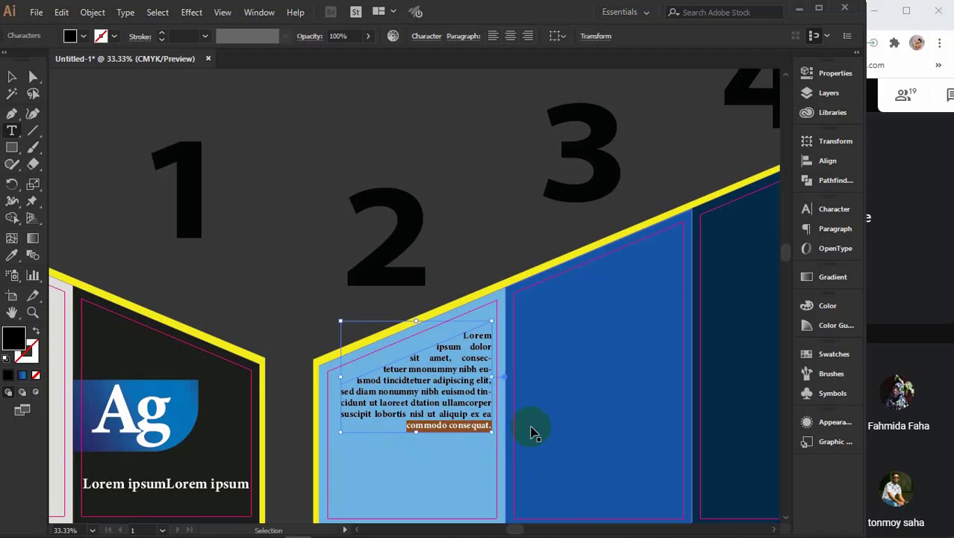
key(ctrl+c)
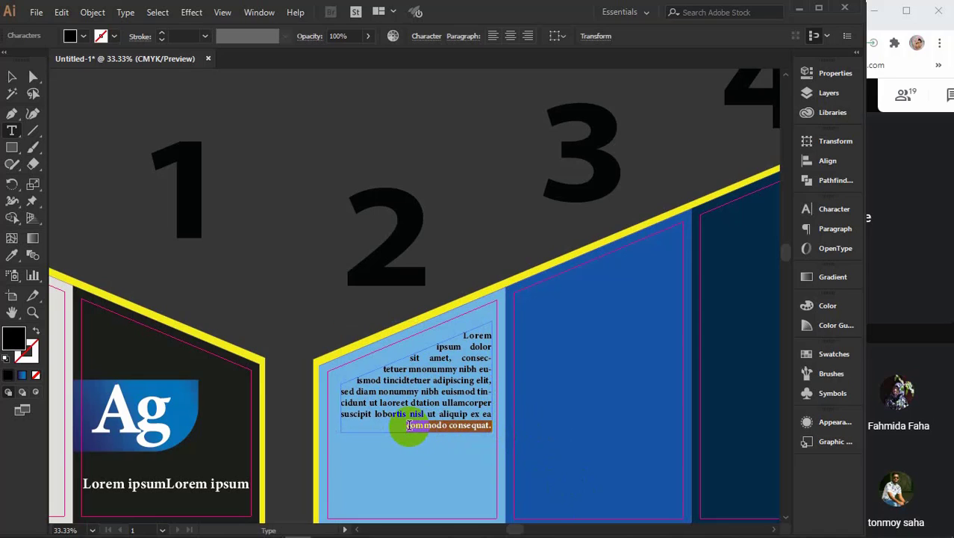
drag(408, 424, 613, 434)
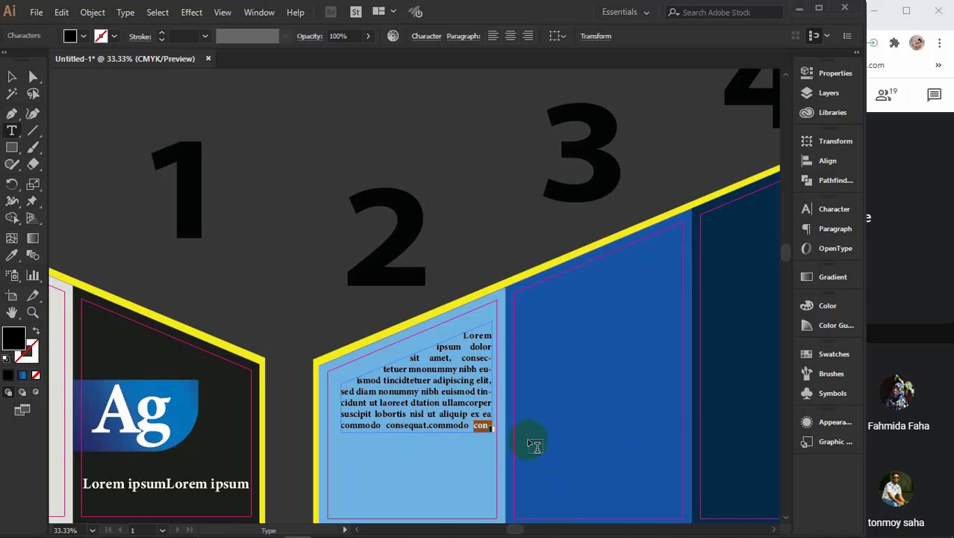
click(407, 436)
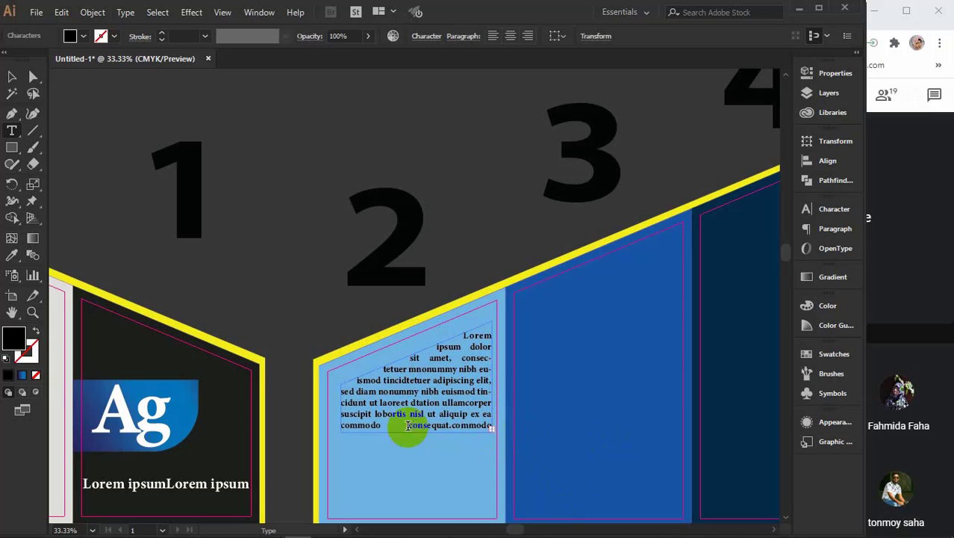
key(BackSpace)
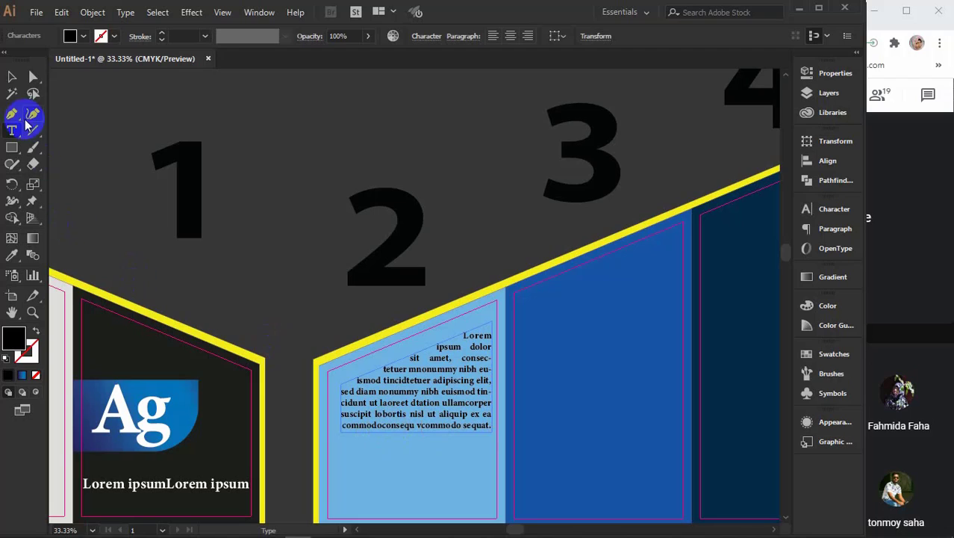
click(12, 76)
click(446, 221)
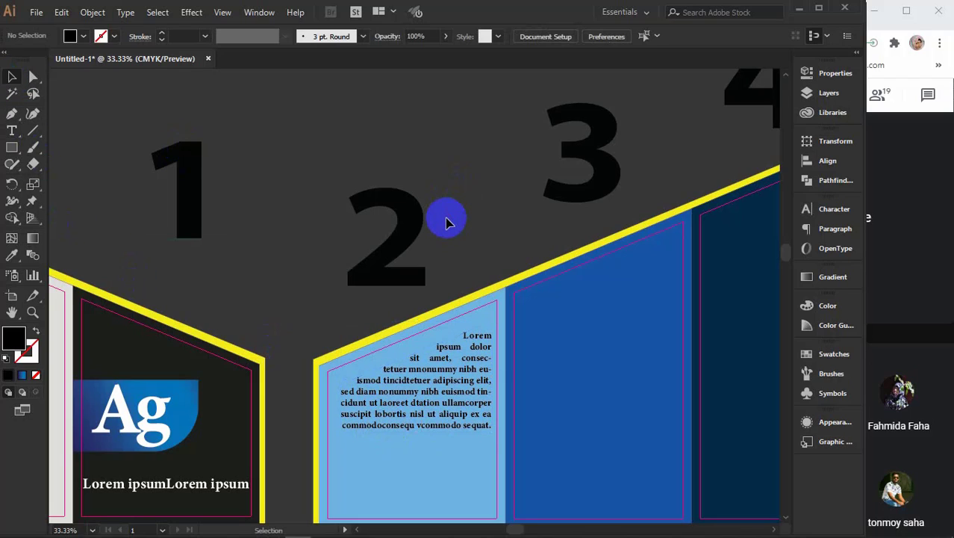
Step: Nudge the slanted text block slightly left to even out its spacing between panel 2's margin guides
click(391, 401)
key(Left)
key(Left)
key(Left)
key(Left)
key(Left)
key(Left)
key(Left)
key(Left)
key(Left)
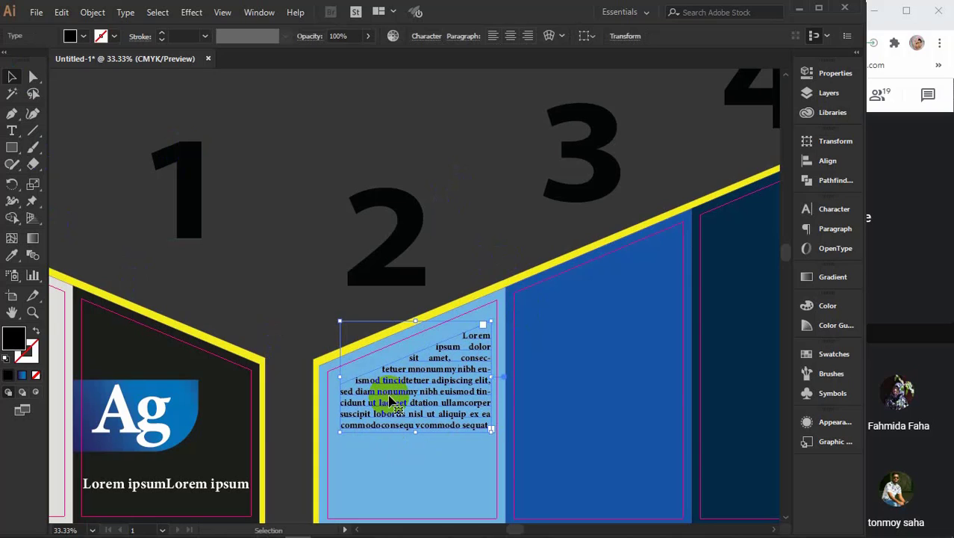
key(Left)
key(Left)
key(Left)
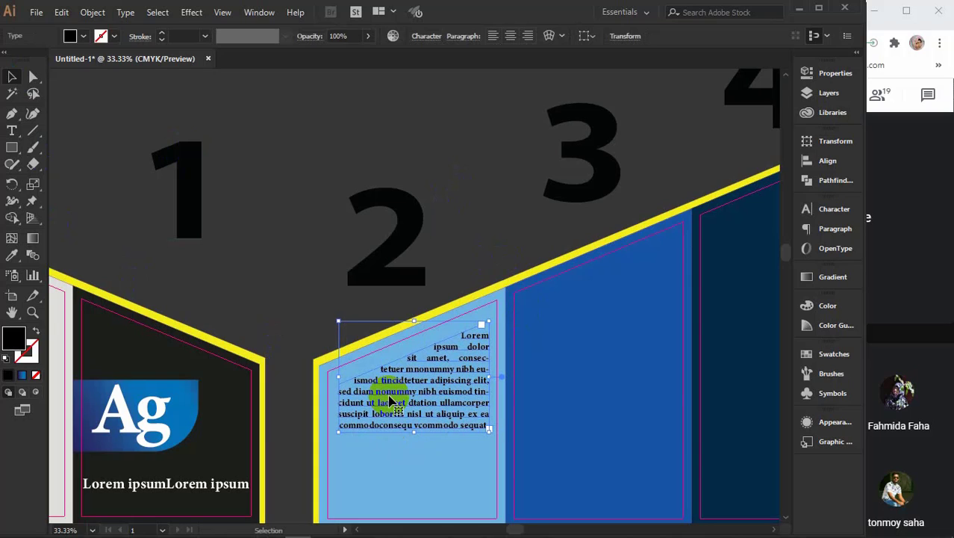
key(Left)
key(Left)
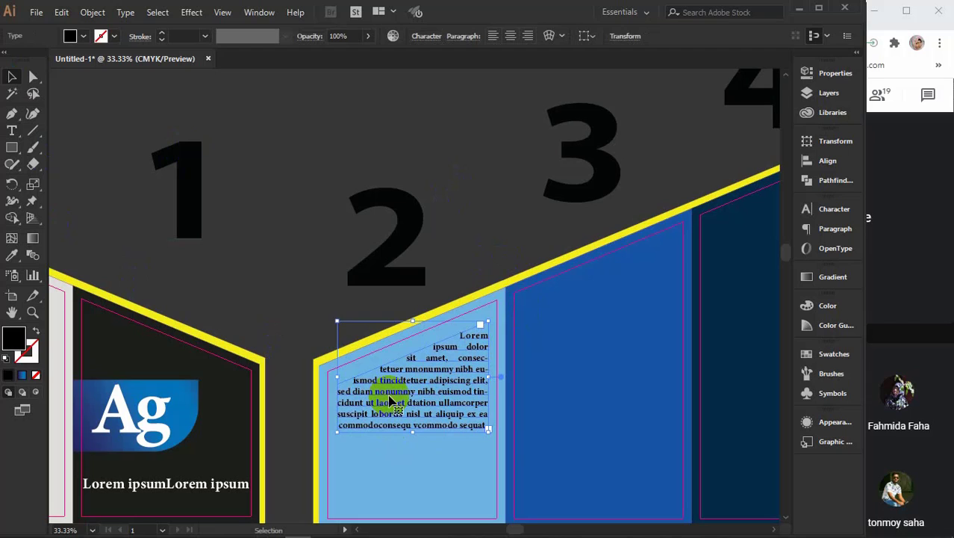
Step: Duplicate the slanted text block straight down into the lower part of panel 2
key(ctrl+minus)
scroll(410, 425, down, 3)
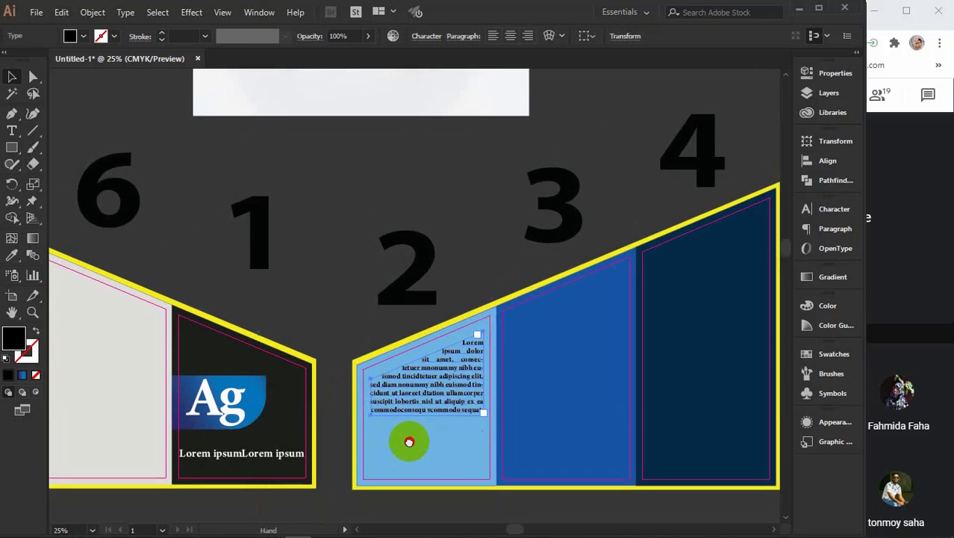
drag(434, 333, 433, 366)
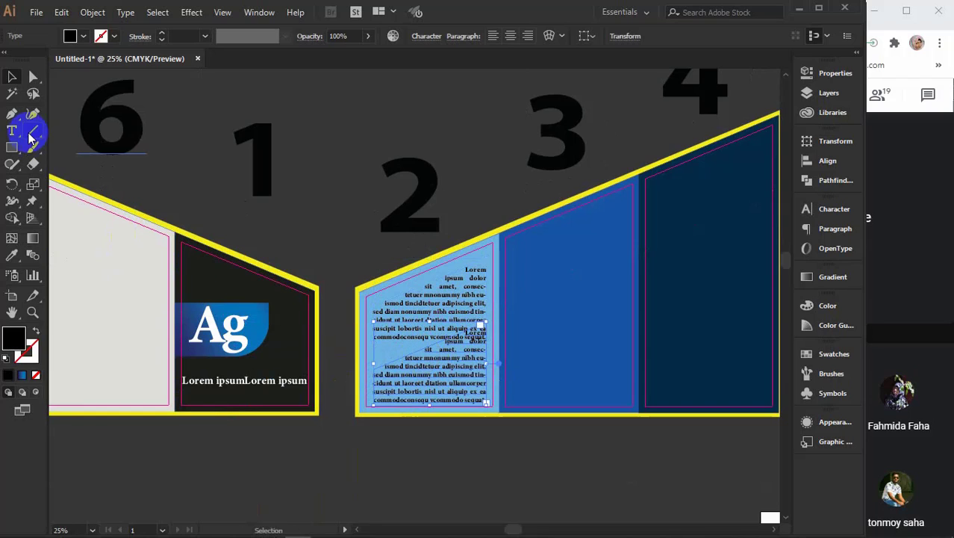
Step: Reshape the lower text frame by moving its two top corner points so its top edge is level, just below the upper paragraph
click(34, 82)
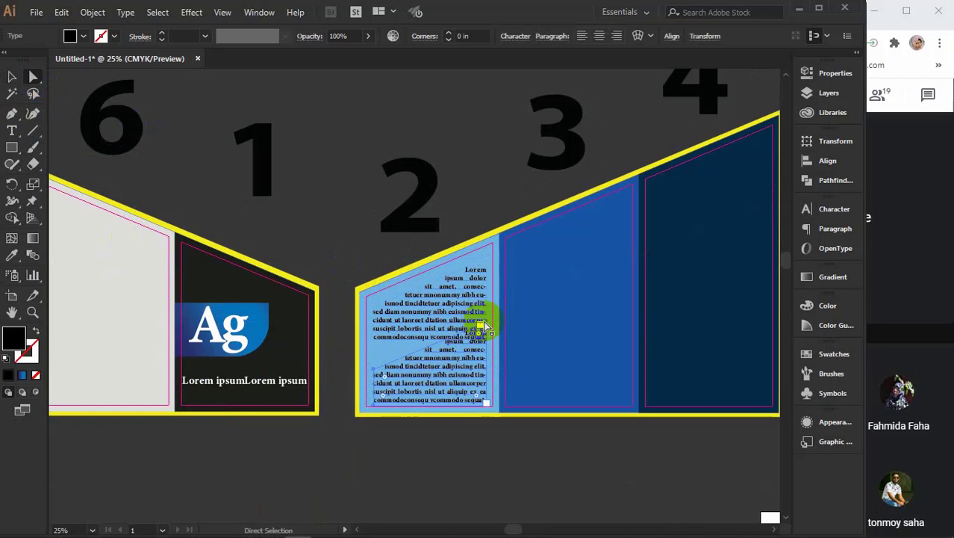
drag(486, 325, 481, 354)
click(366, 374)
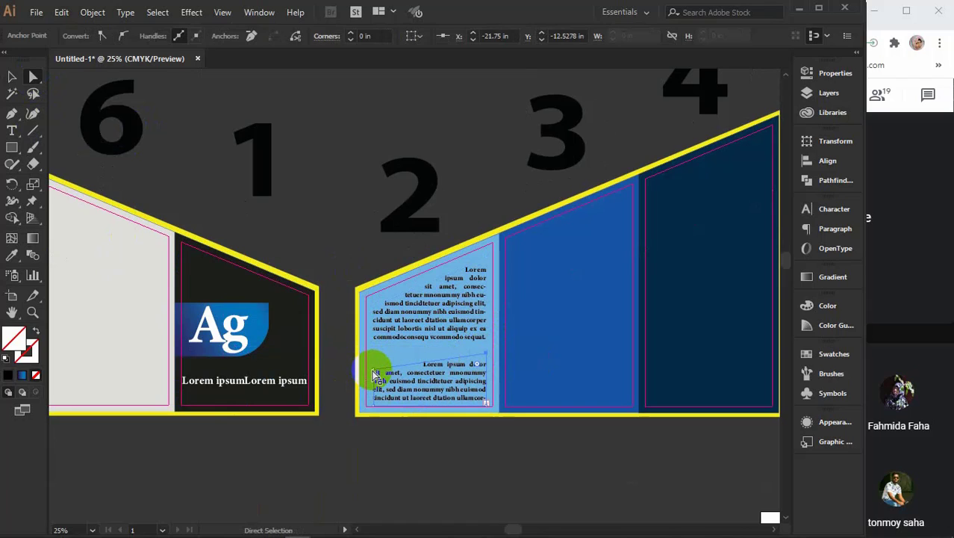
drag(373, 371, 373, 352)
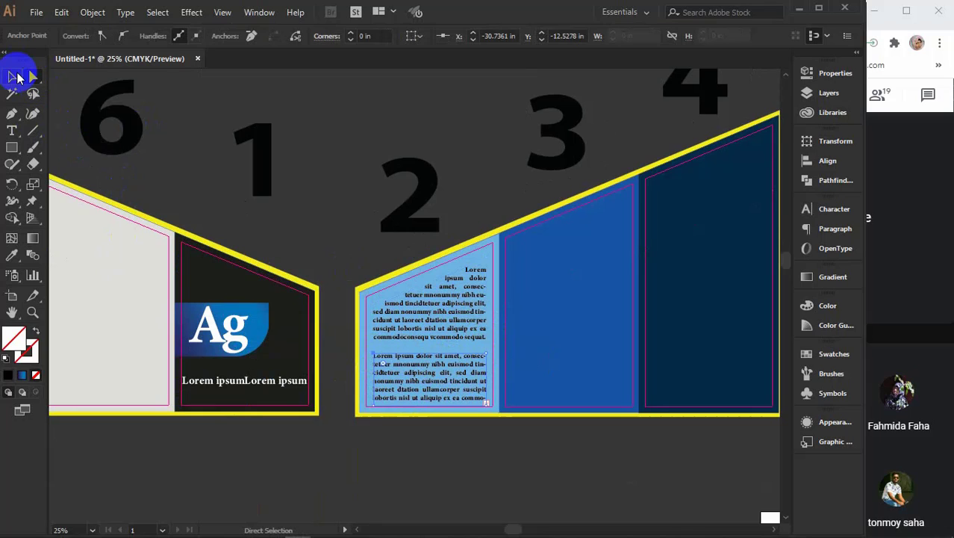
Step: Delete a passage starting at "adipiscing elit" from the lower paragraph so the remaining text fits in its frame
click(15, 76)
click(485, 405)
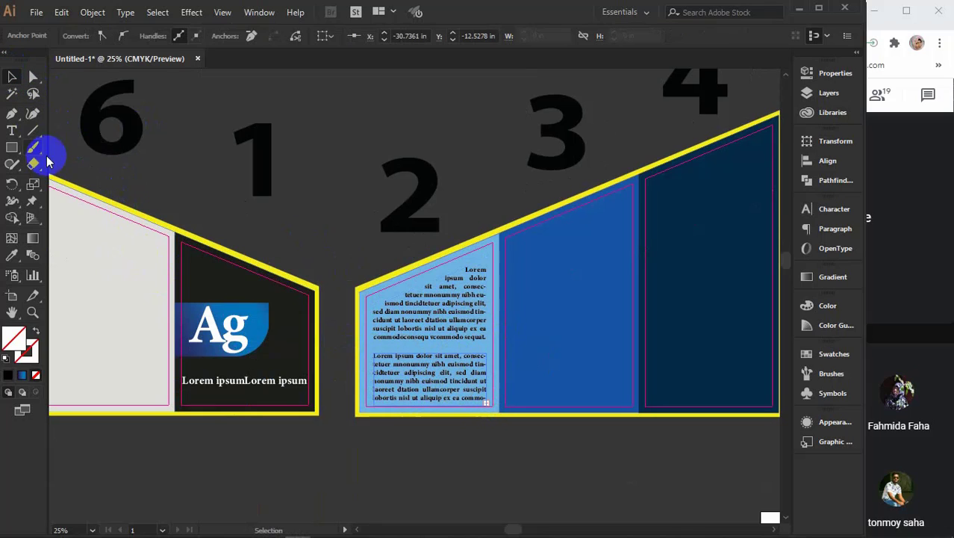
click(12, 130)
drag(404, 372, 435, 384)
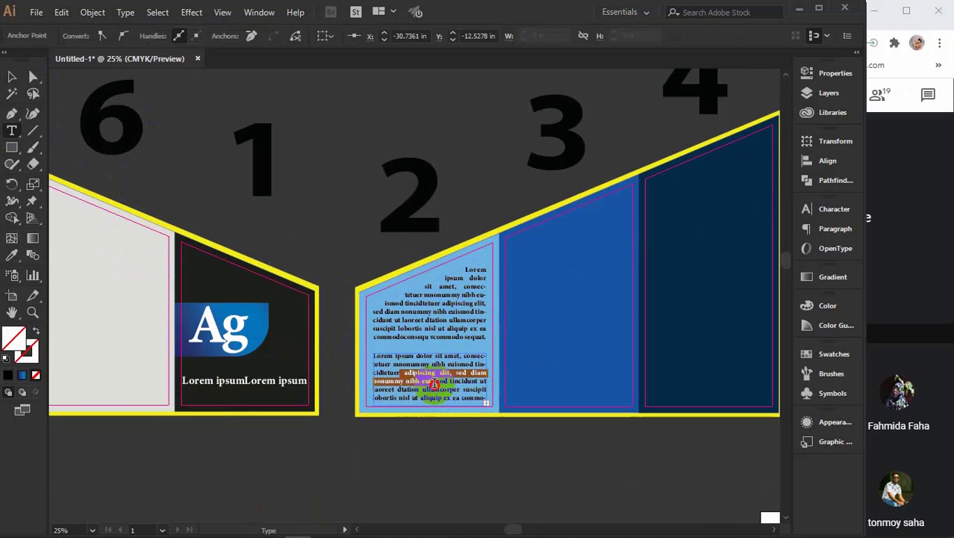
key(BackSpace)
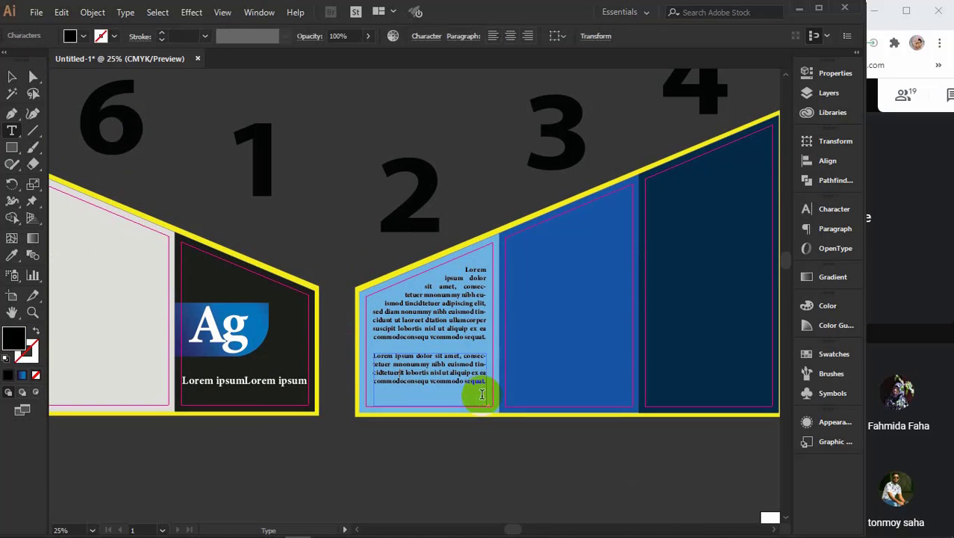
Step: Shorten the lower text frame to its four lines and move it down to just above panel 2's bottom margin guide
click(12, 75)
click(404, 415)
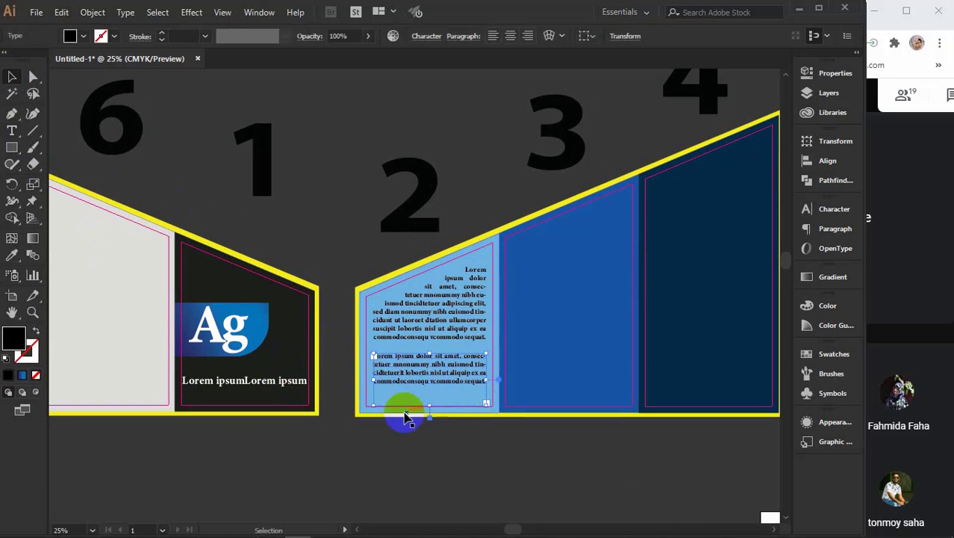
drag(431, 406, 419, 370)
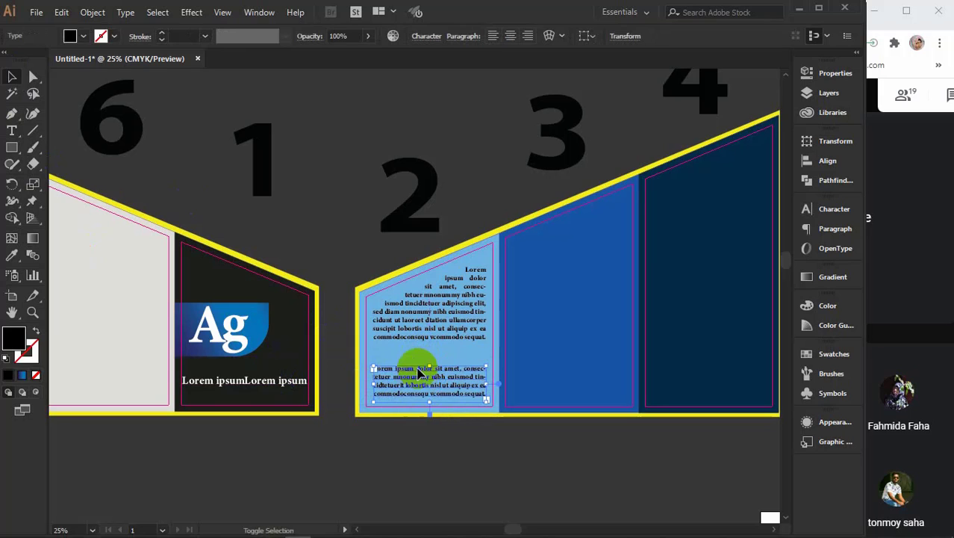
Step: Draw a short horizontal line between the two paragraphs in panel 2, starting at their left edge, with a 12 pt black stroke
click(445, 478)
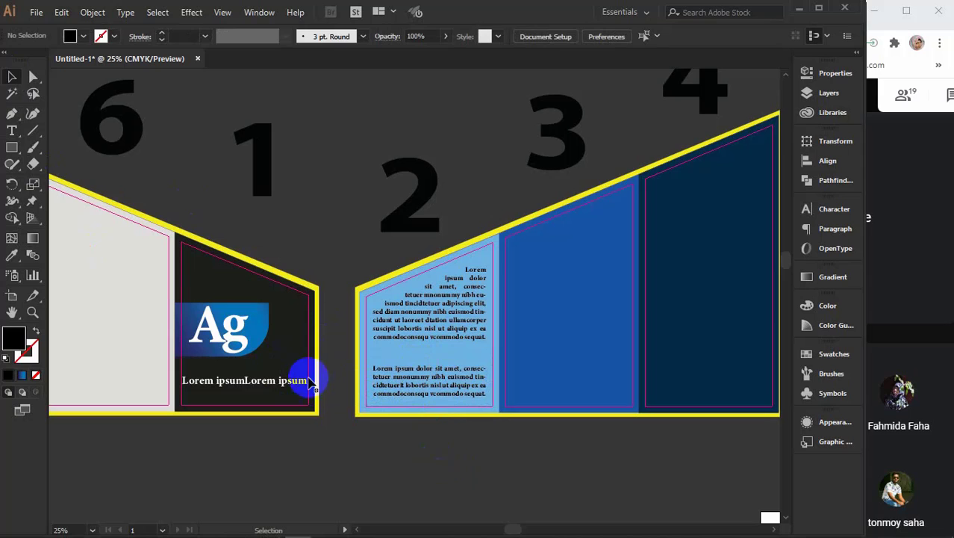
click(33, 130)
scroll(404, 332, up, 3)
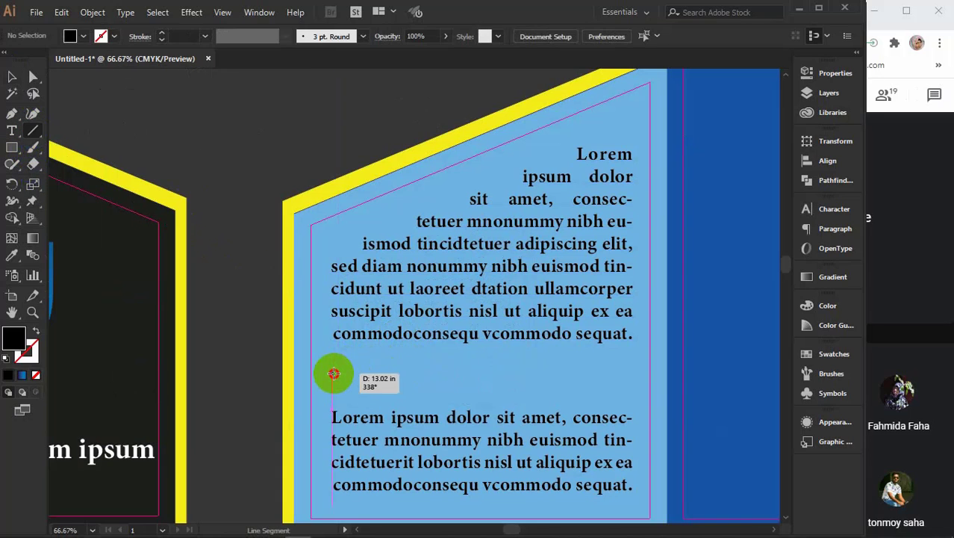
drag(334, 374, 450, 373)
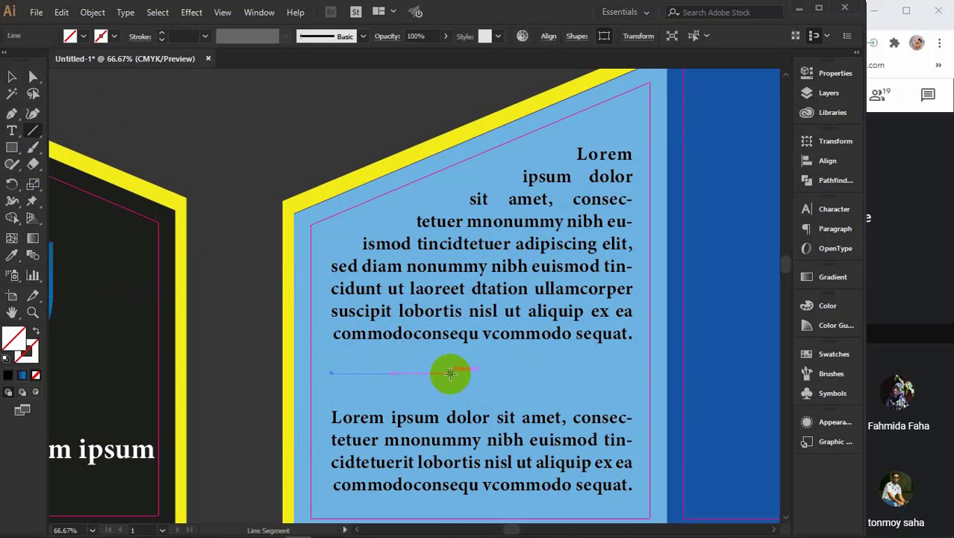
click(178, 36)
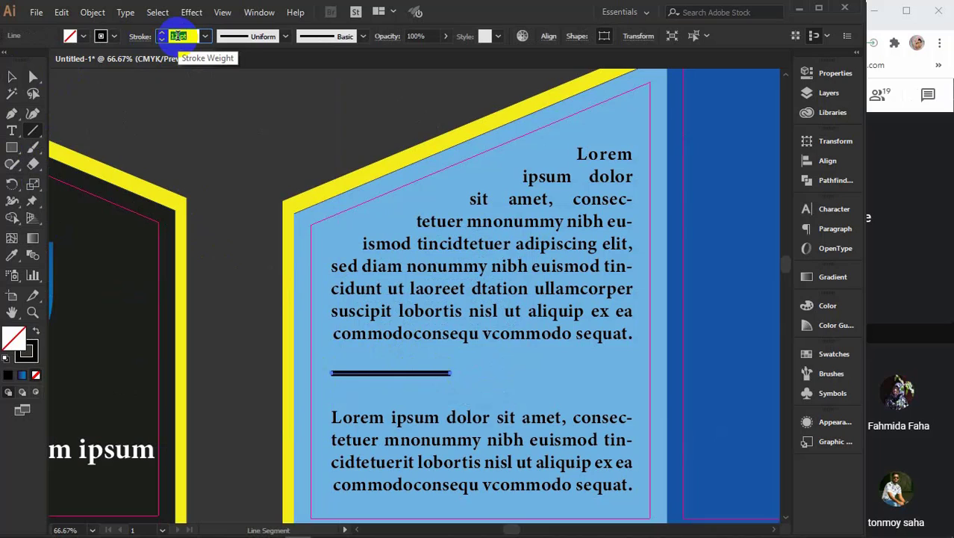
click(12, 77)
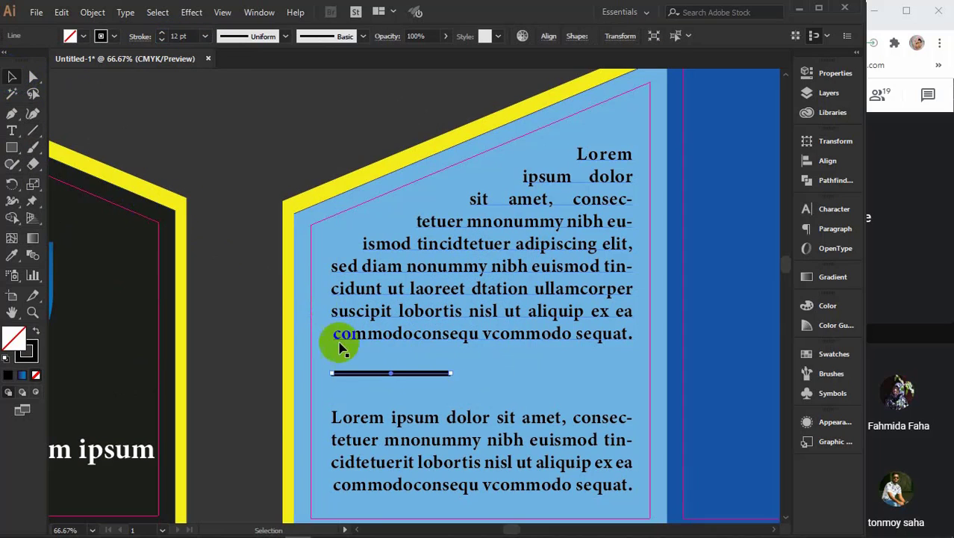
Step: Duplicate the line horizontally to end at panel 2's right margin guide, and move the original to start at the left margin guide
ctrl+click(486, 367)
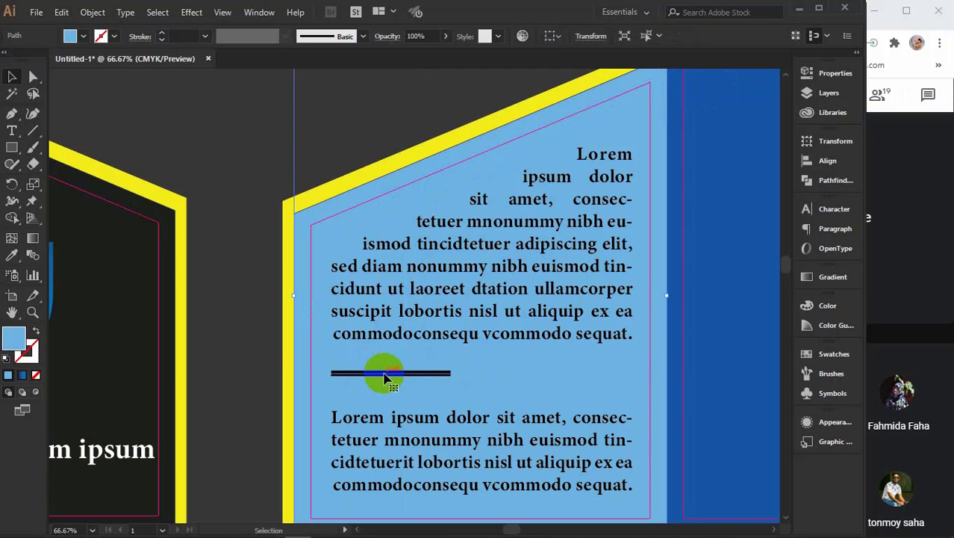
drag(385, 375, 587, 371)
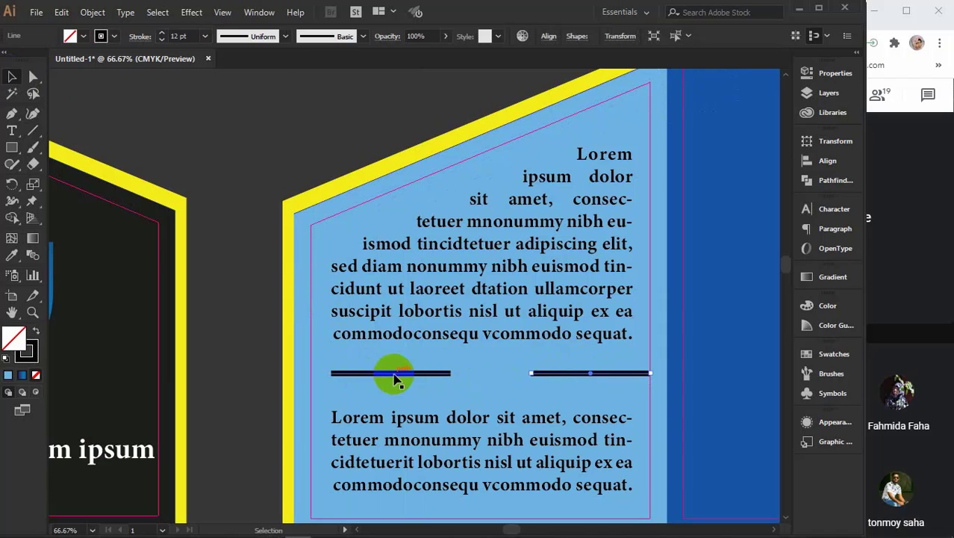
drag(402, 378, 381, 373)
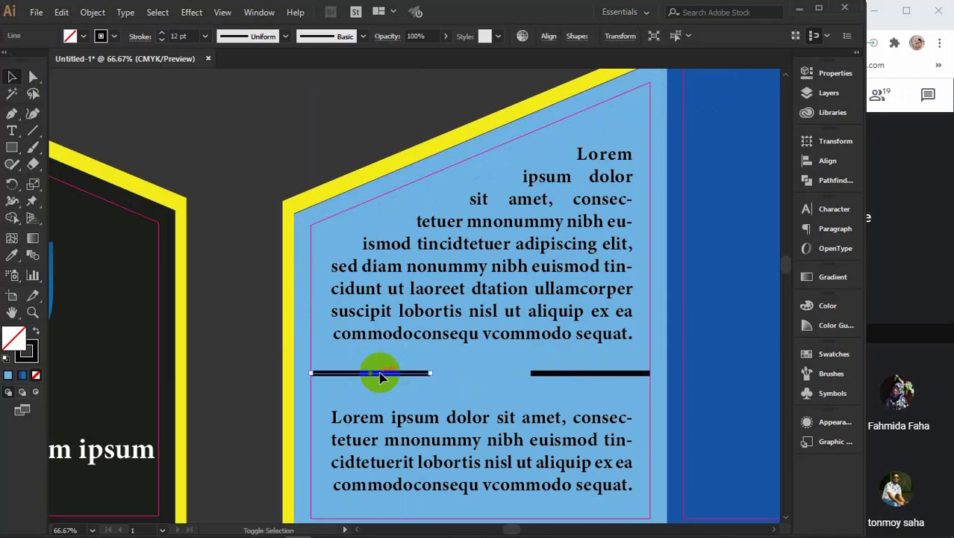
Step: Draw a small rectangle in the gap between the two lines, vertically centred on them
click(12, 149)
drag(16, 150, 67, 152)
drag(439, 362, 513, 385)
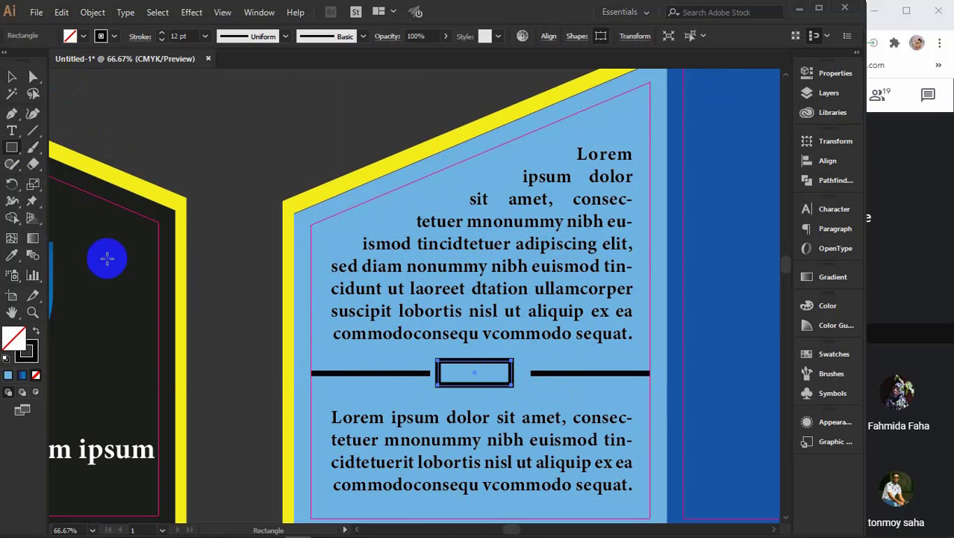
Step: Fill the small rectangle with the blue linear gradient and remove its stroke
click(22, 375)
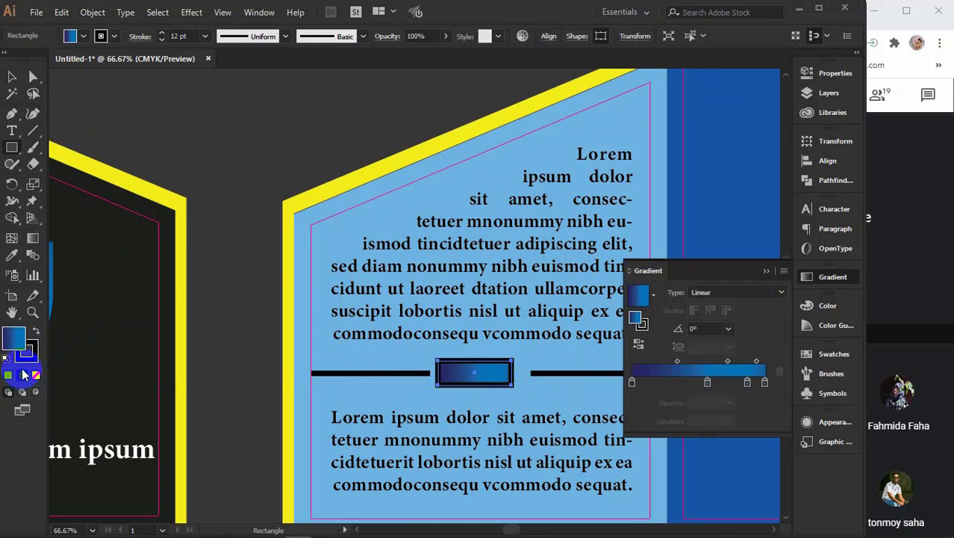
click(394, 352)
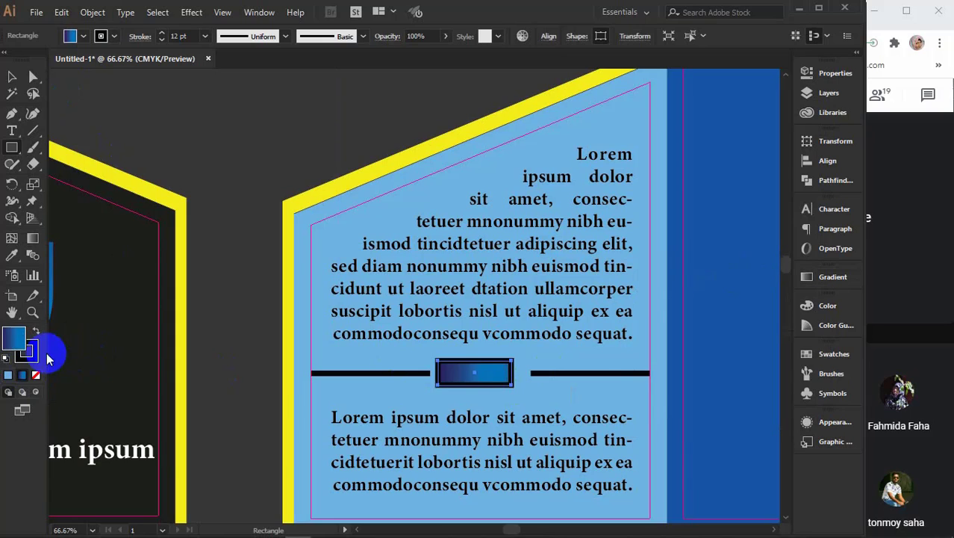
click(36, 375)
click(36, 376)
click(12, 76)
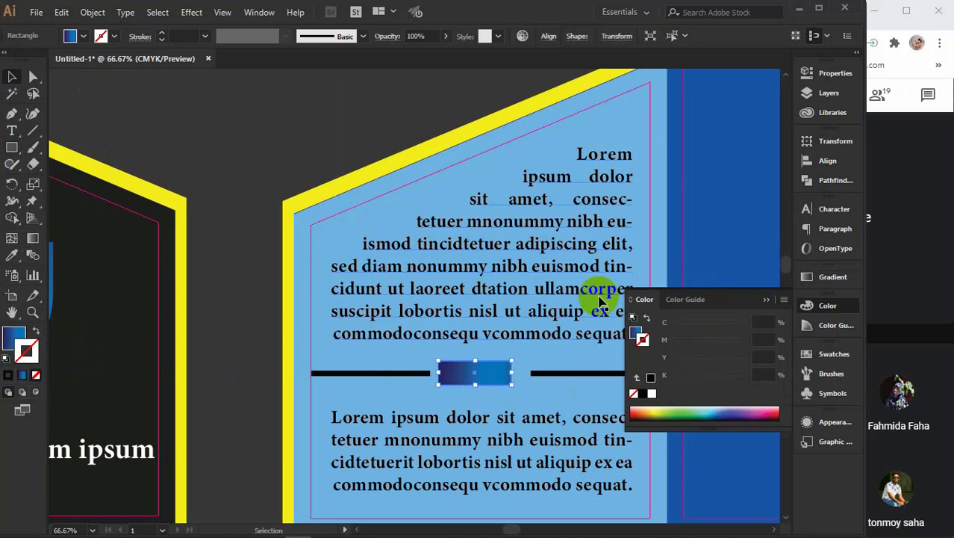
click(769, 301)
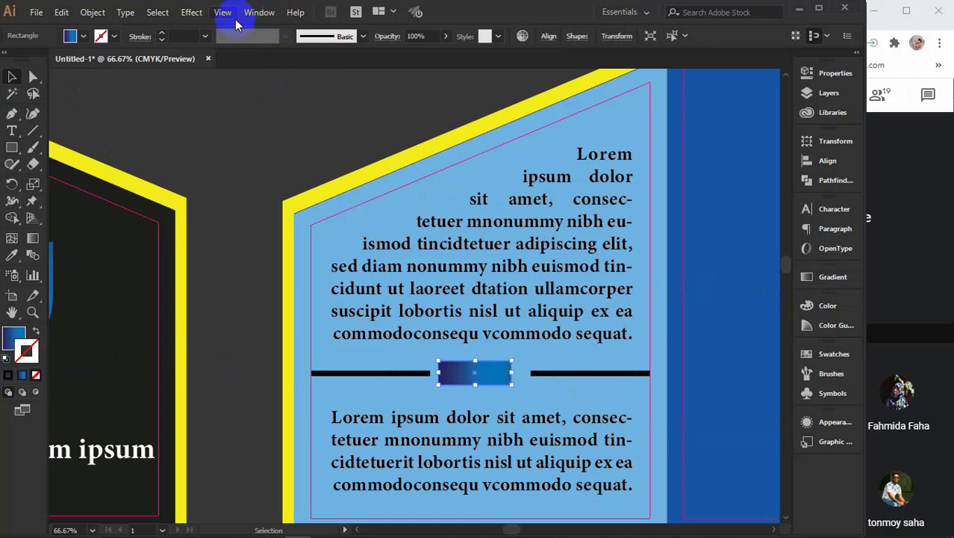
Step: Apply a Pucker & Bloat effect of -37% to the gradient rectangle
click(191, 12)
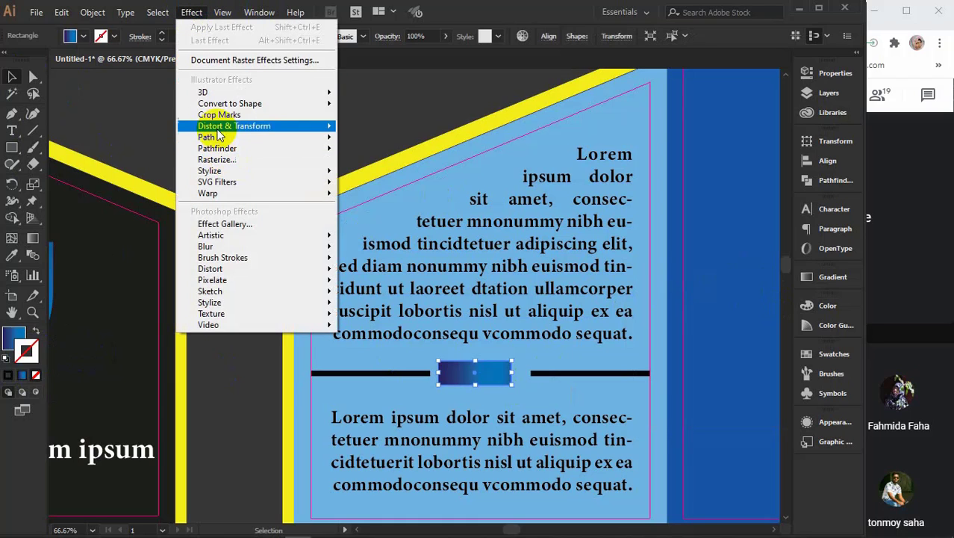
mouse_move(209, 126)
click(388, 143)
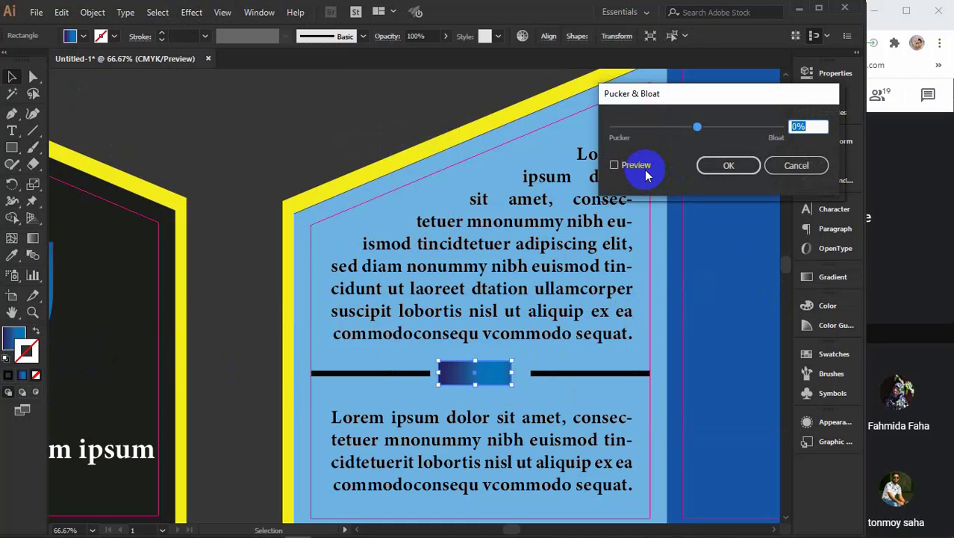
double_click(800, 125)
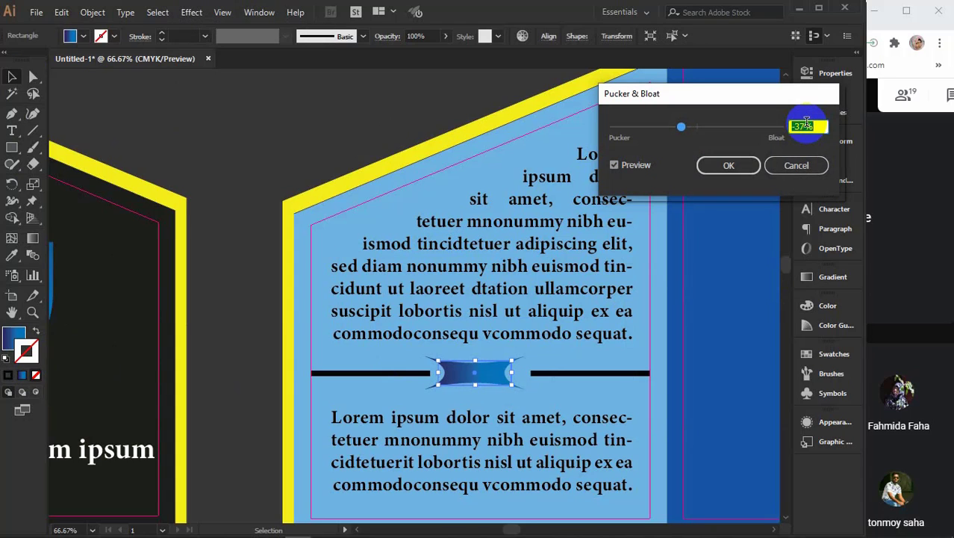
click(732, 168)
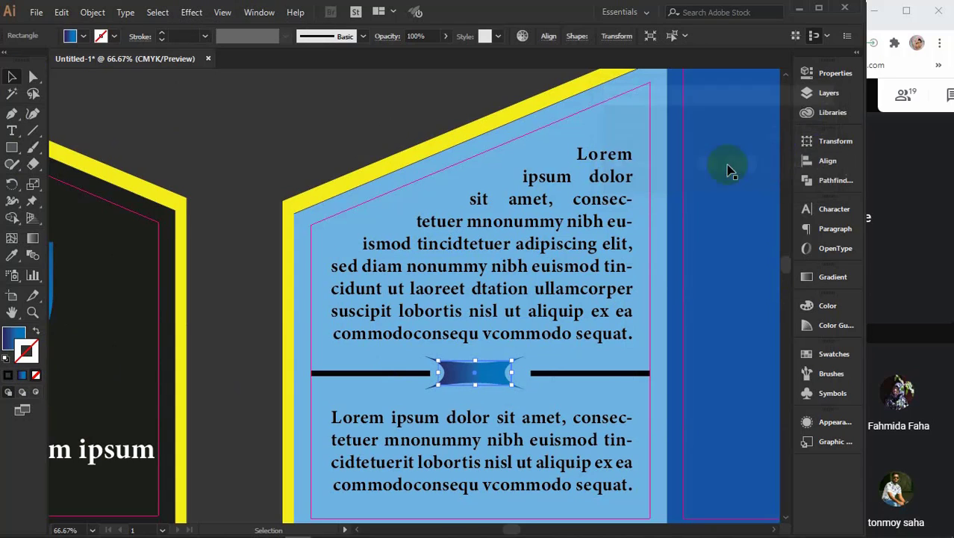
Step: Distribute the two lines and the puckered rectangle evenly by their horizontal centers
shift+click(423, 374)
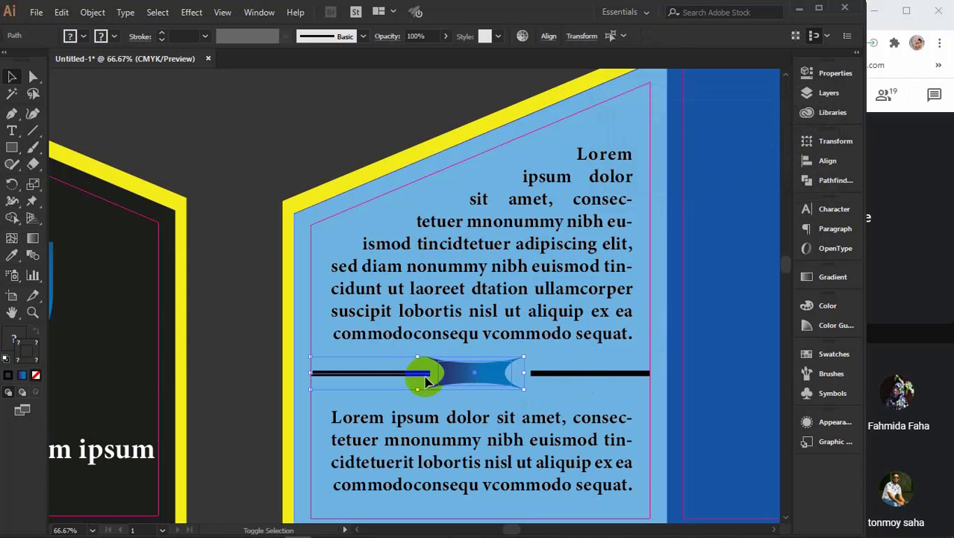
shift+click(559, 377)
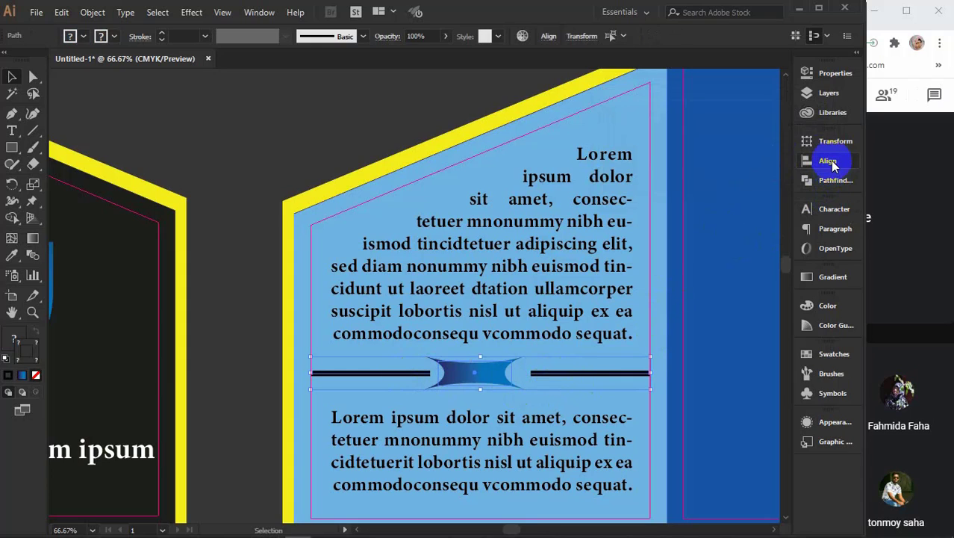
click(831, 163)
click(753, 210)
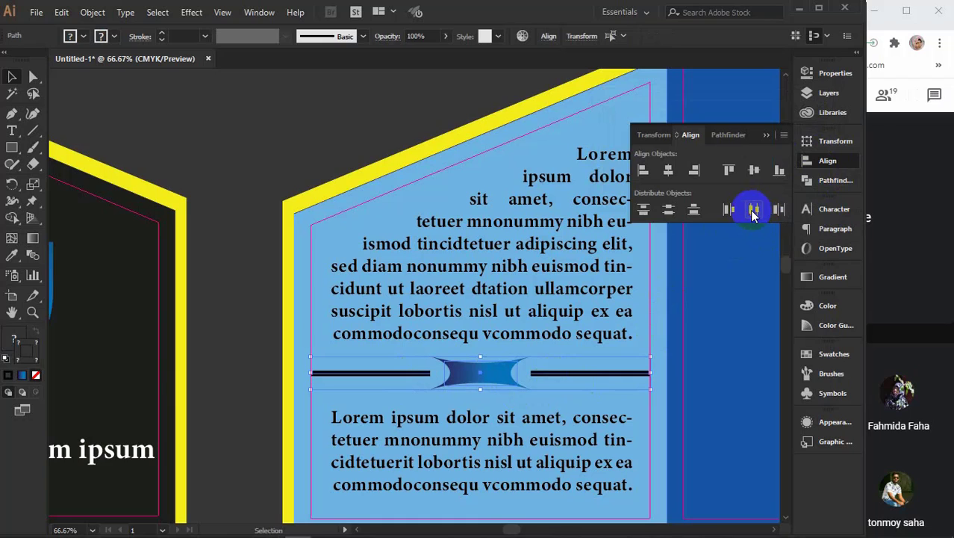
click(766, 135)
Step: Group the two lines and the puckered rectangle into one divider, and deselect it
key(a)
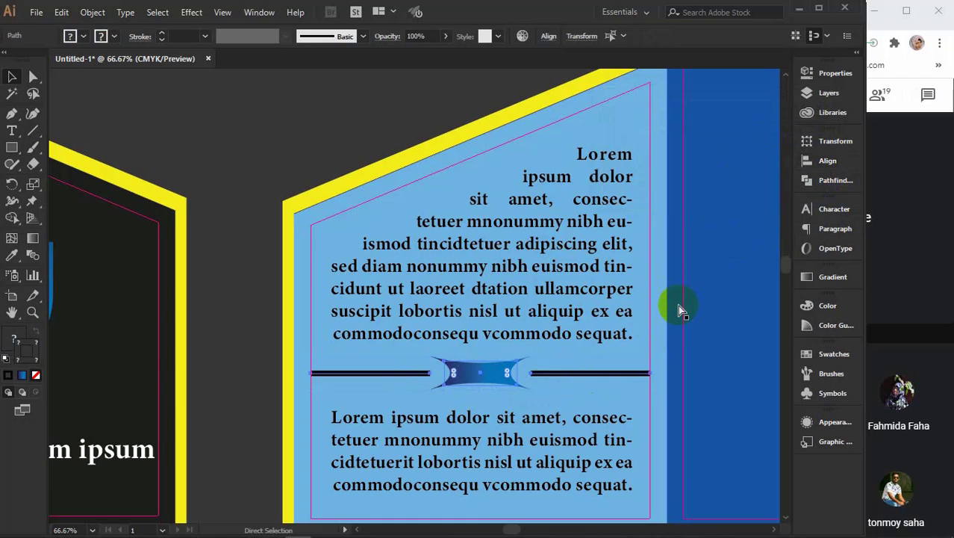
key(v)
scroll(558, 400, down, 1)
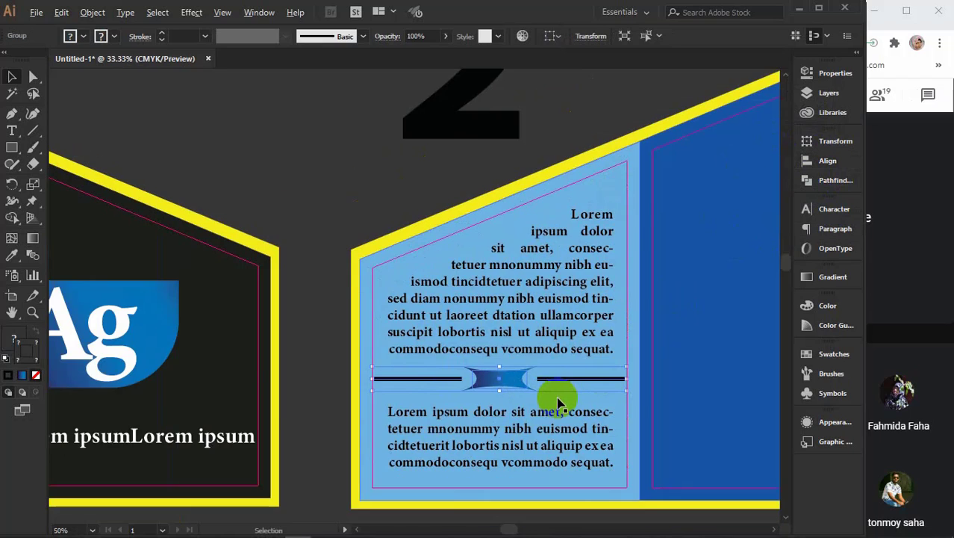
scroll(558, 400, down, 1)
click(526, 494)
Step: Duplicate panel 2's two text blocks and divider into panel 3, and stretch the copies upward to fit under its slanted margin guide
scroll(526, 495, down, 1)
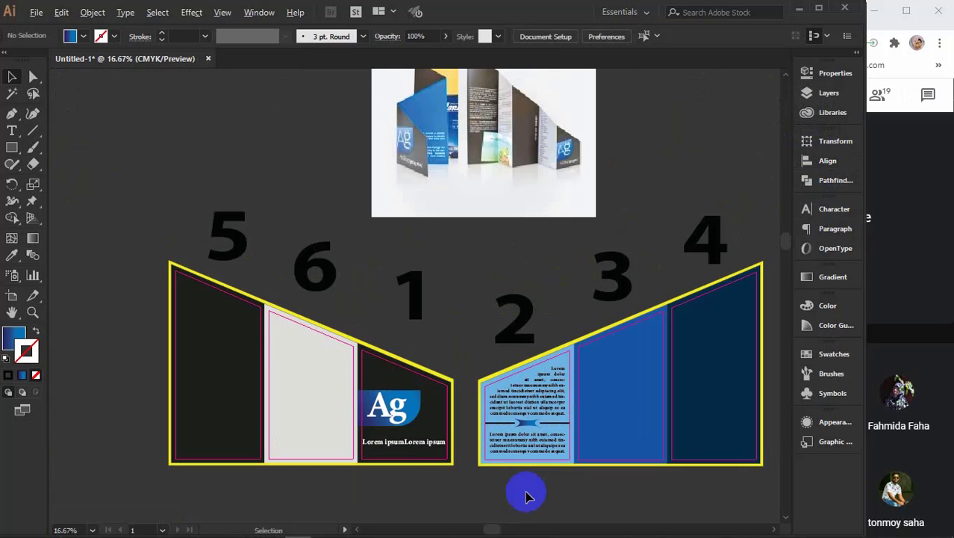
drag(497, 309, 385, 309)
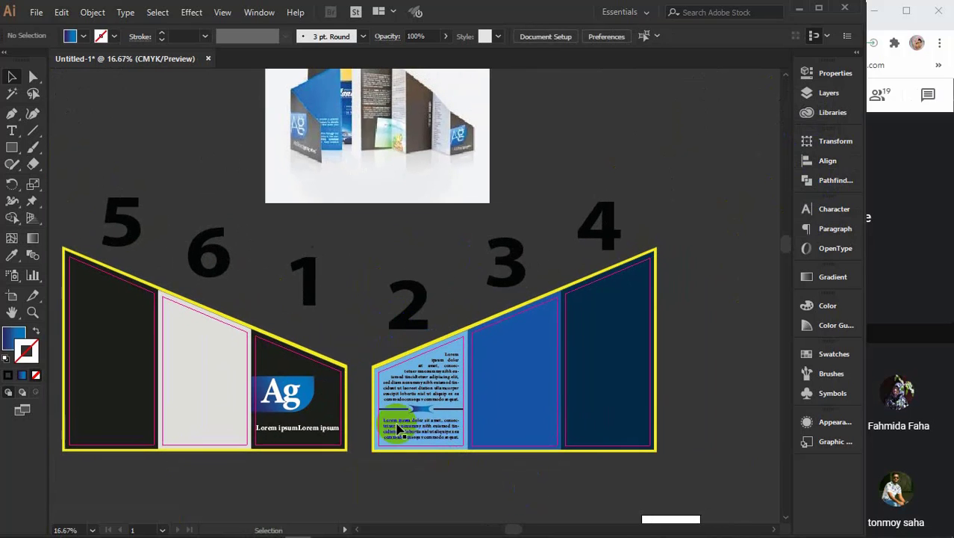
click(442, 380)
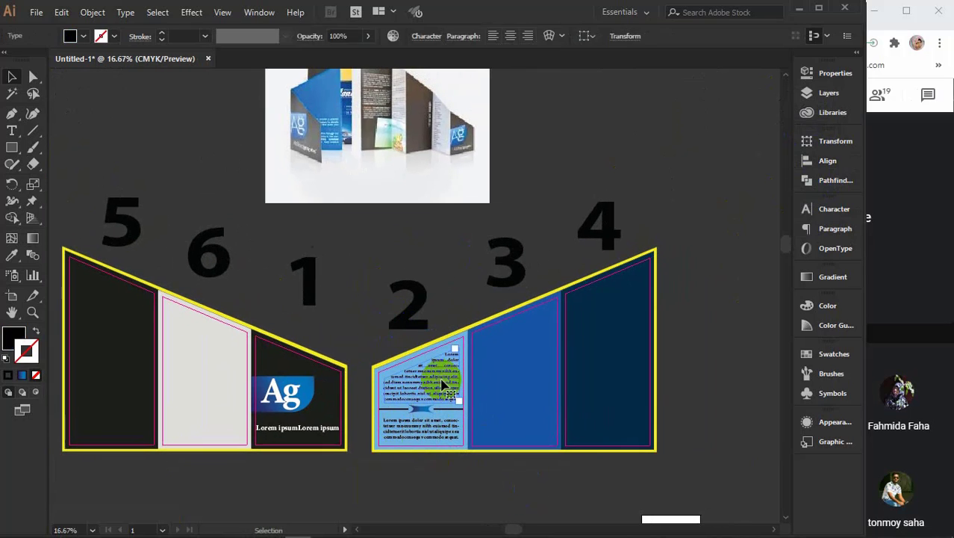
shift+click(426, 416)
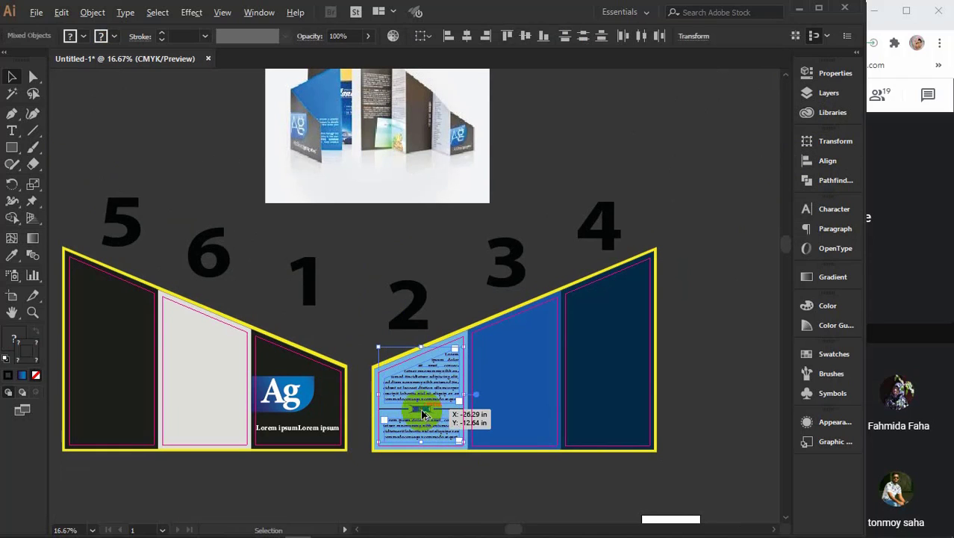
drag(422, 414, 515, 391)
drag(515, 348, 513, 314)
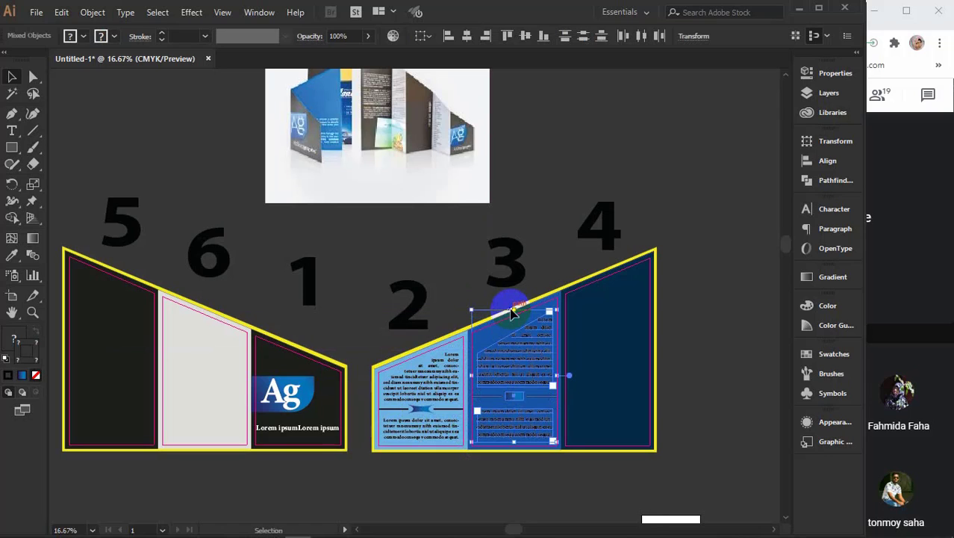
click(501, 488)
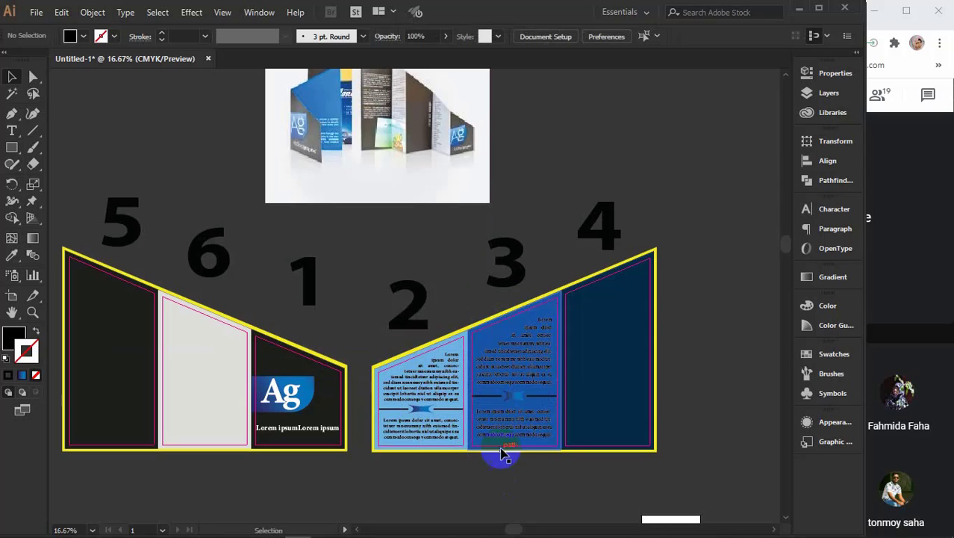
Step: Change the fill of both text blocks in panel 3 to white
click(512, 364)
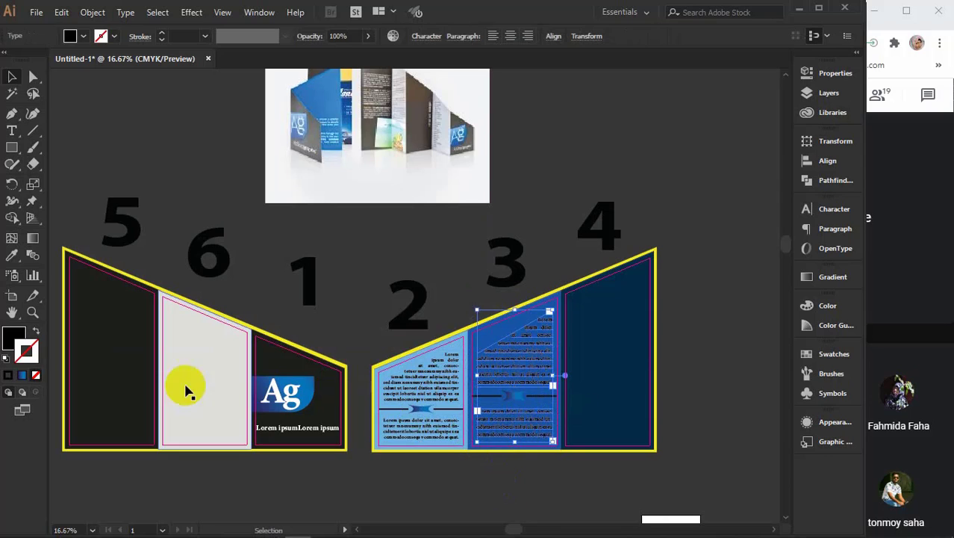
click(12, 340)
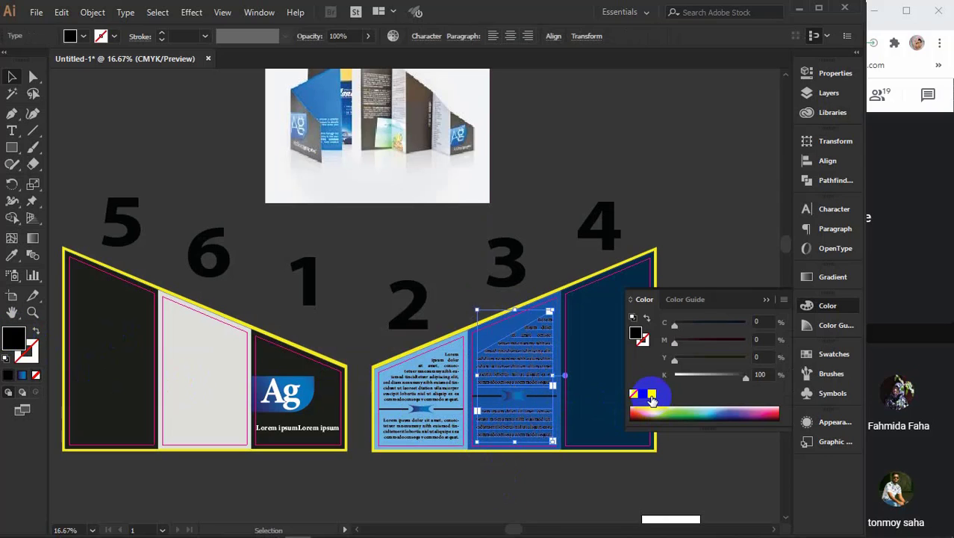
click(652, 396)
click(764, 299)
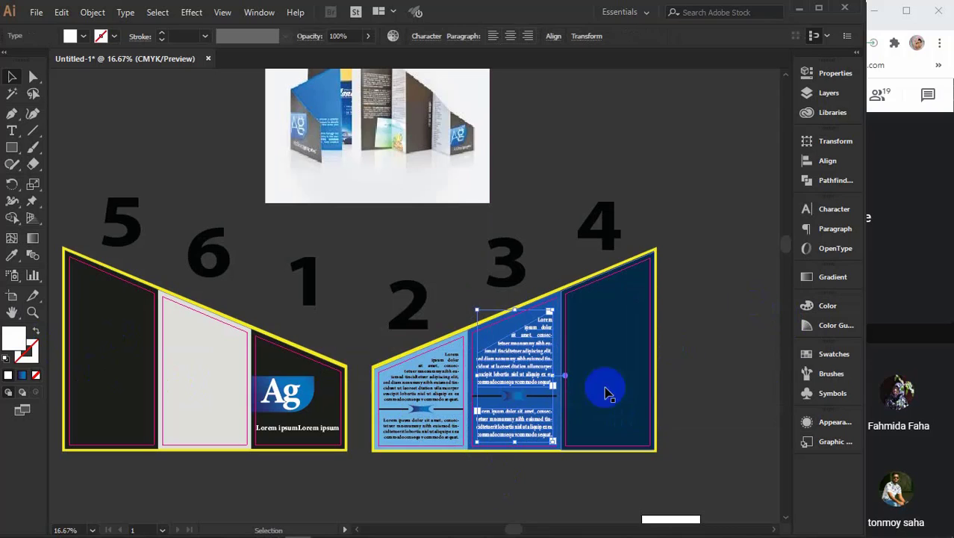
Step: Set the stroke of the two divider lines in panel 3 to white and leave the group's isolation mode
click(537, 401)
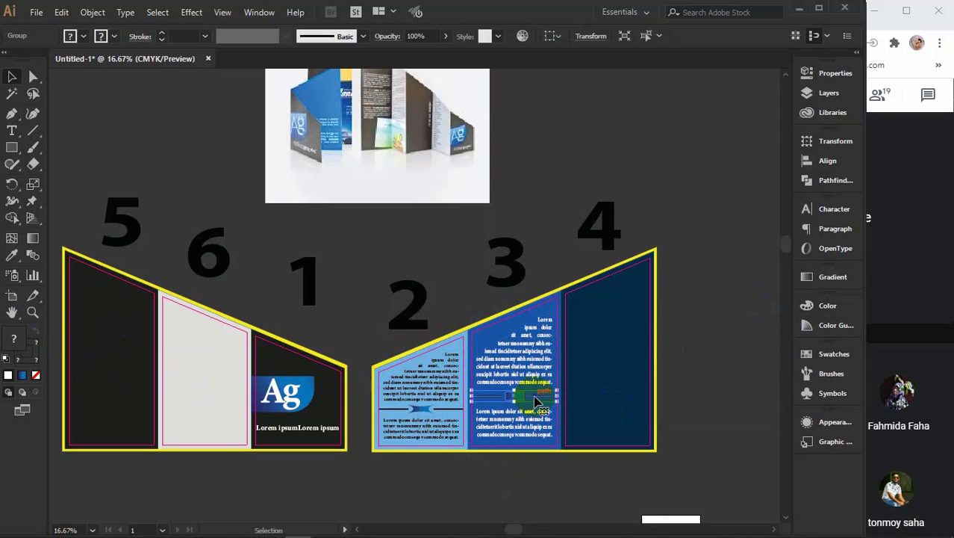
click(7, 376)
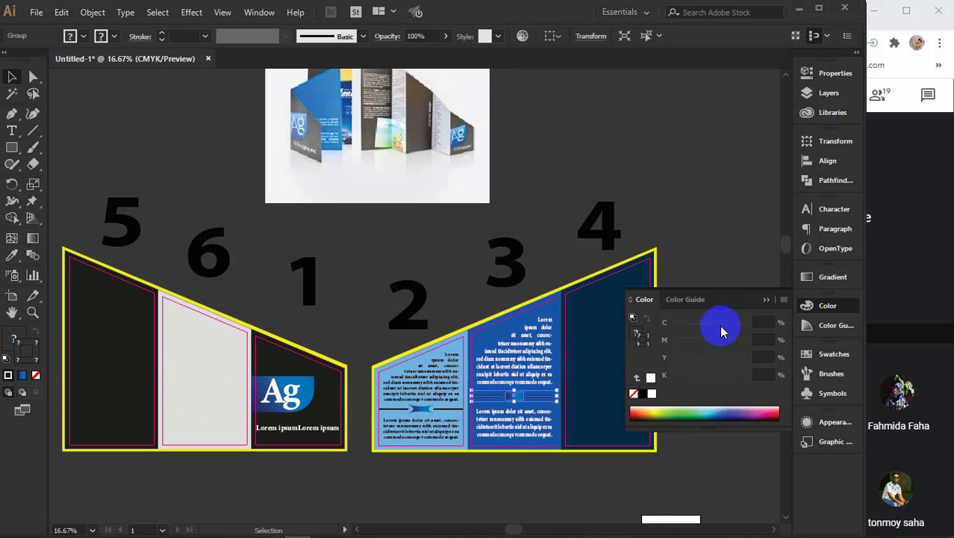
click(764, 299)
scroll(517, 394, up, 5)
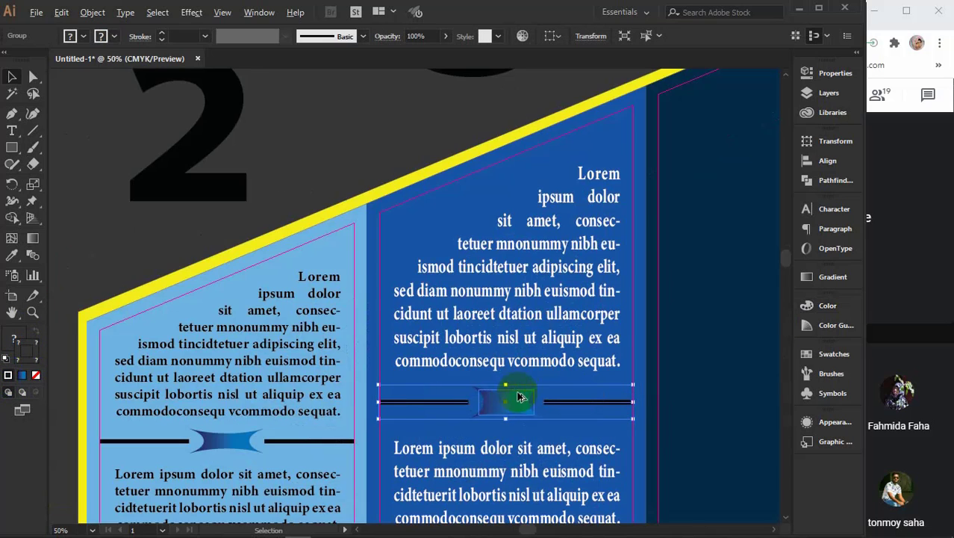
double_click(374, 413)
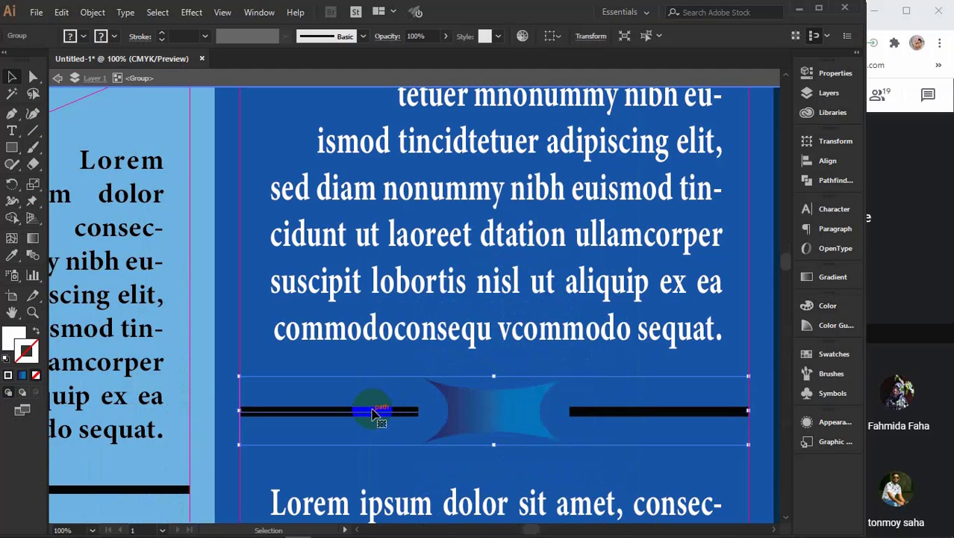
shift+click(604, 413)
double_click(49, 357)
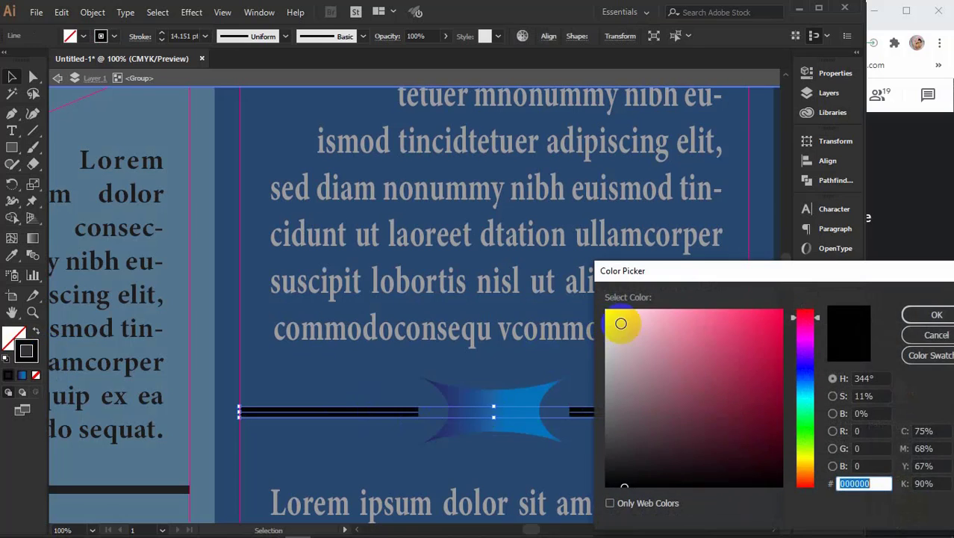
click(608, 313)
click(934, 317)
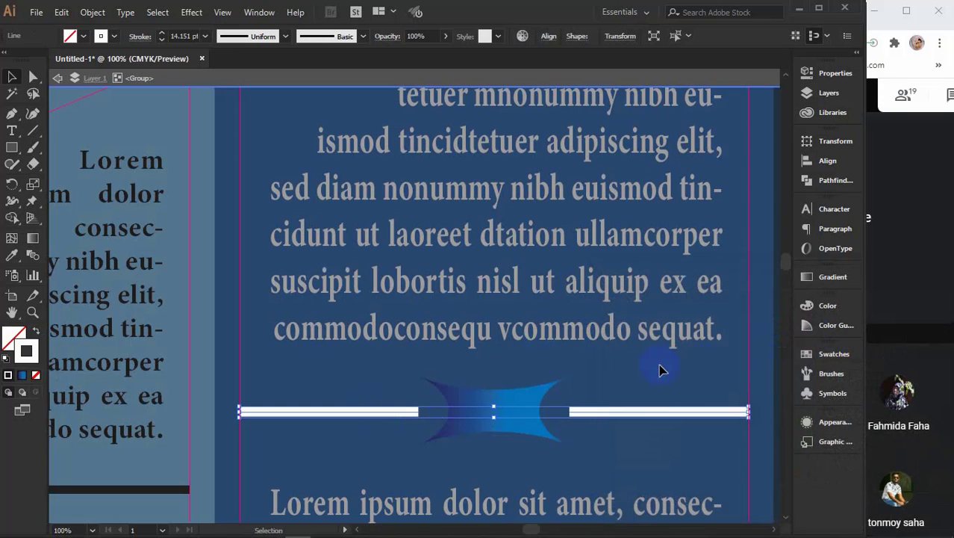
scroll(659, 366, down, 4)
click(491, 80)
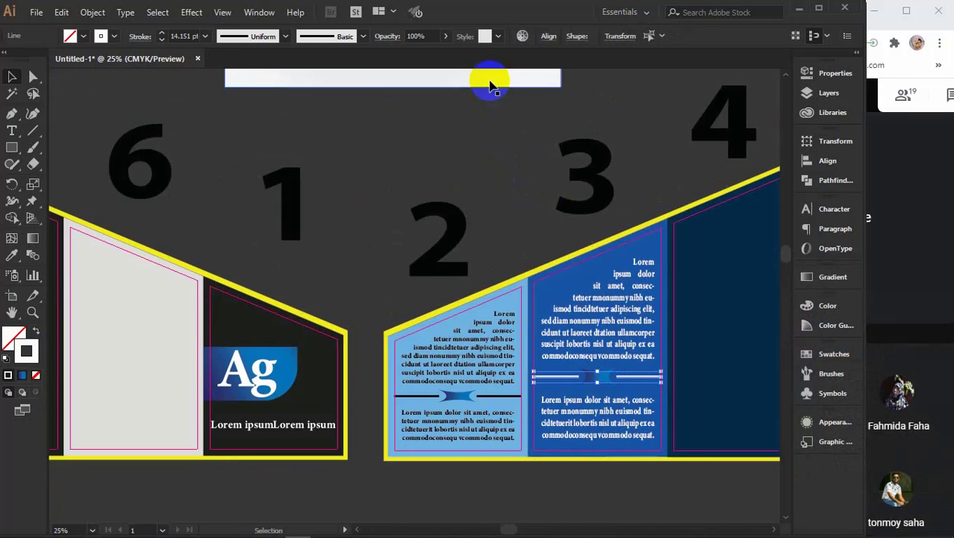
Step: Raise the upper-left anchor of panel 3's upper text frame so its slanted edge follows the margin guide, and deselect it
key(space)
drag(582, 219, 336, 354)
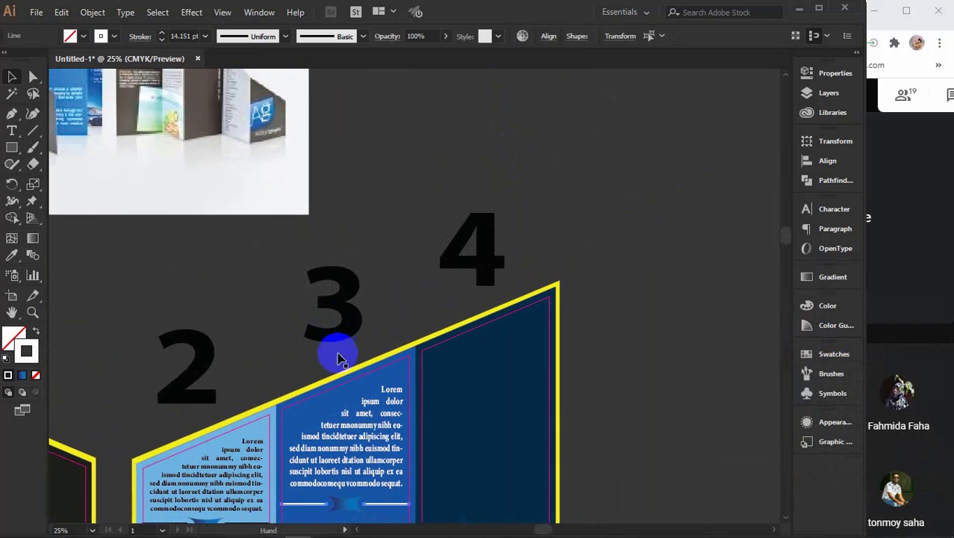
click(341, 458)
click(34, 78)
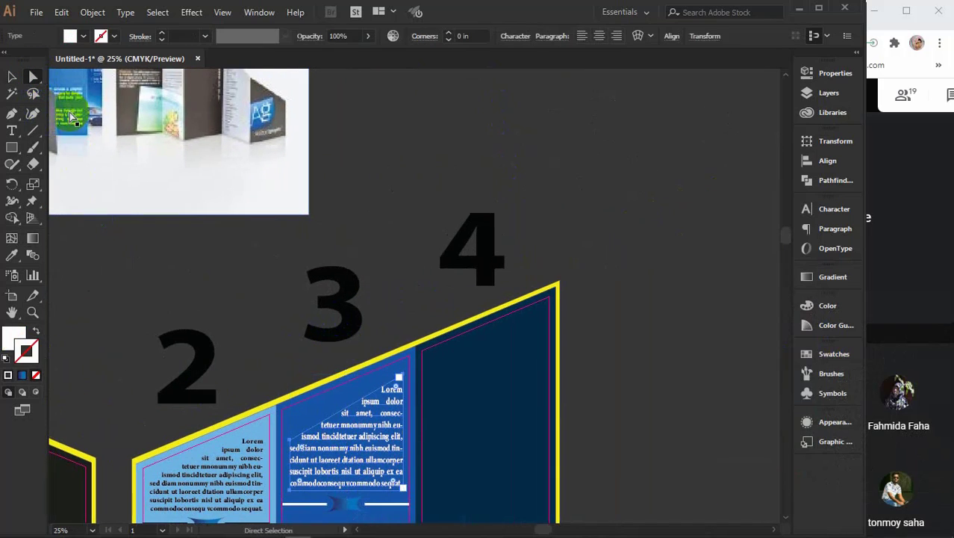
drag(291, 446, 295, 428)
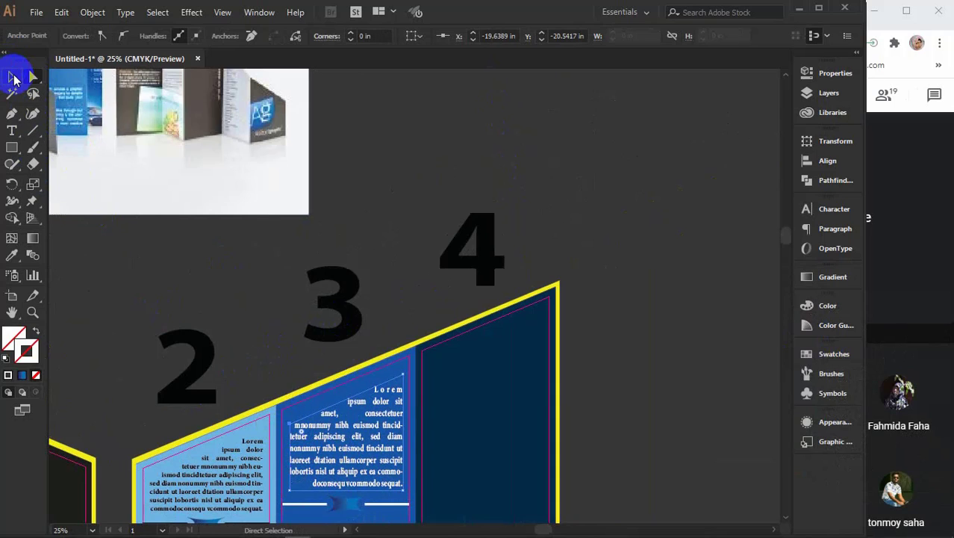
click(14, 78)
click(614, 288)
key(ctrl+minus)
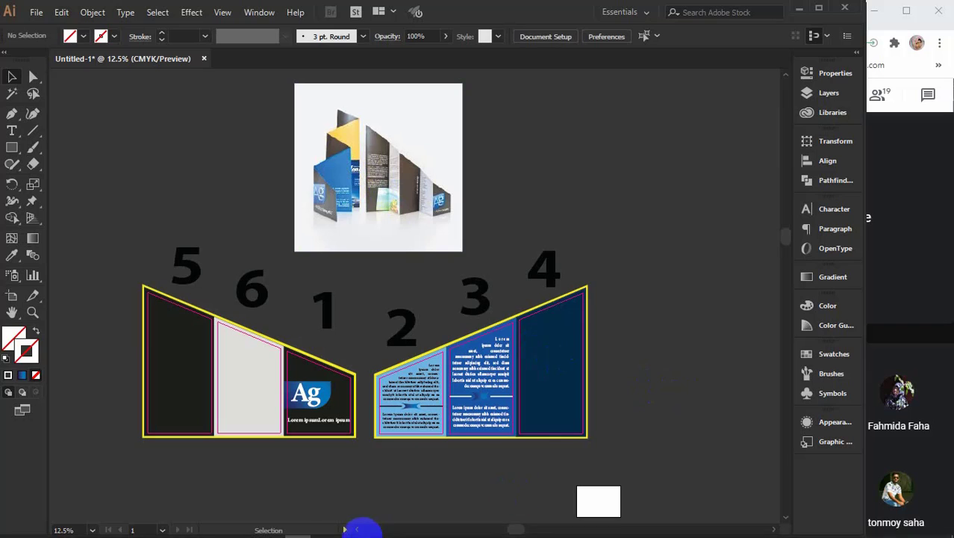
Step: Switch to Chrome and search Google Images for "image" in the new tab
mouse_move(372, 531)
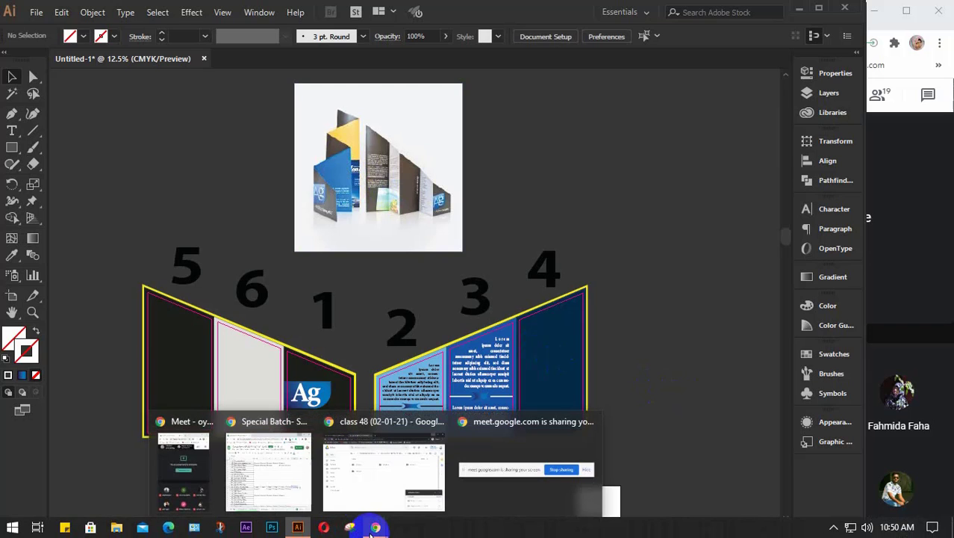
click(257, 478)
click(183, 18)
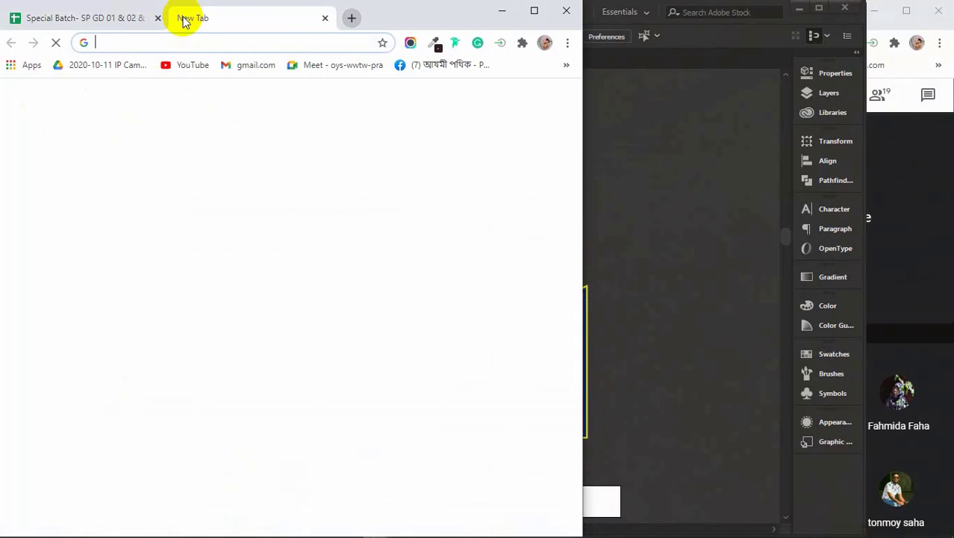
text(image)
key(Return)
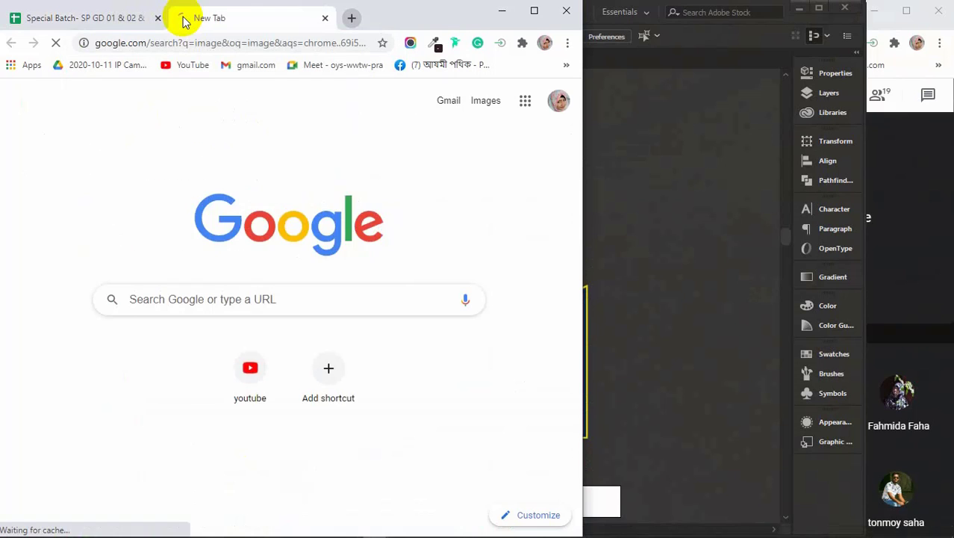
click(192, 149)
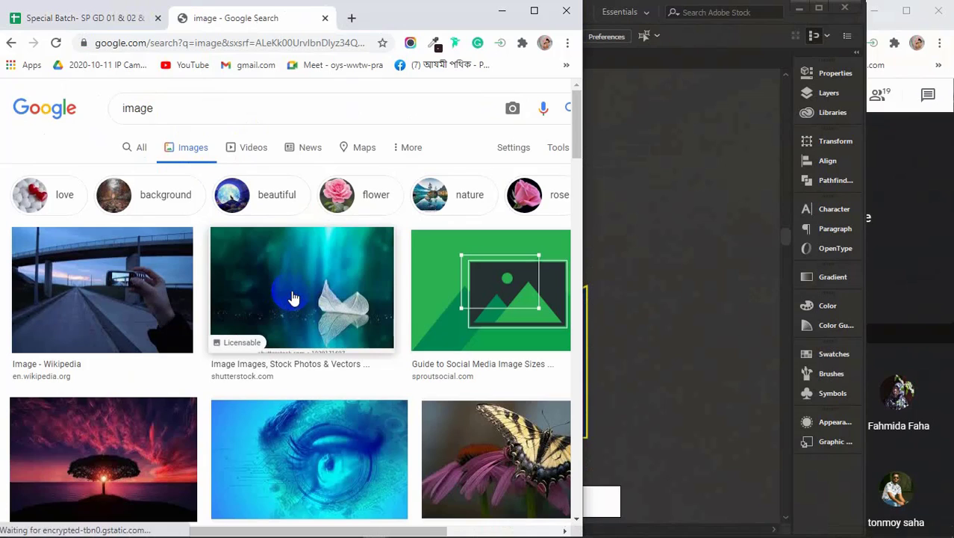
Step: Open the teal picture of a leaf boat on water, copy the image, and return to Illustrator
click(295, 295)
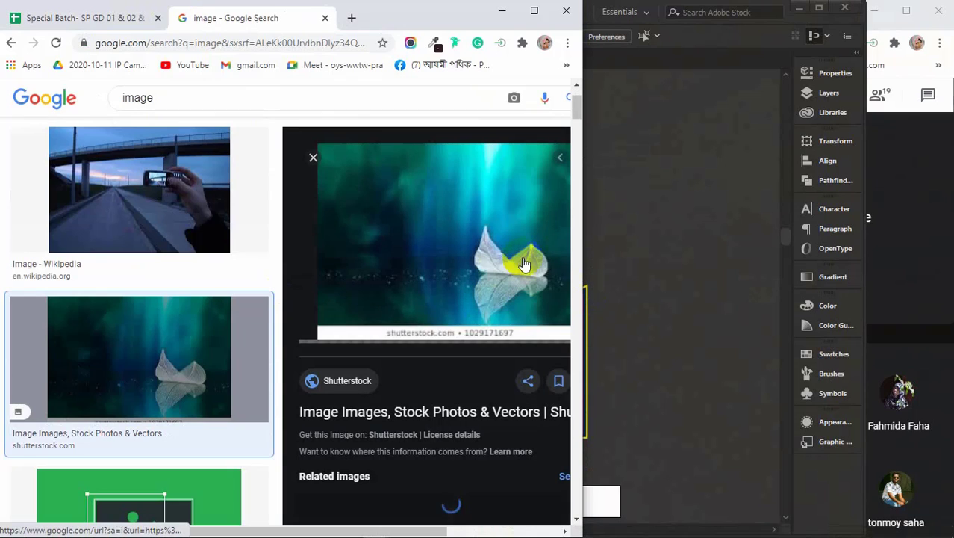
right_click(424, 210)
click(462, 347)
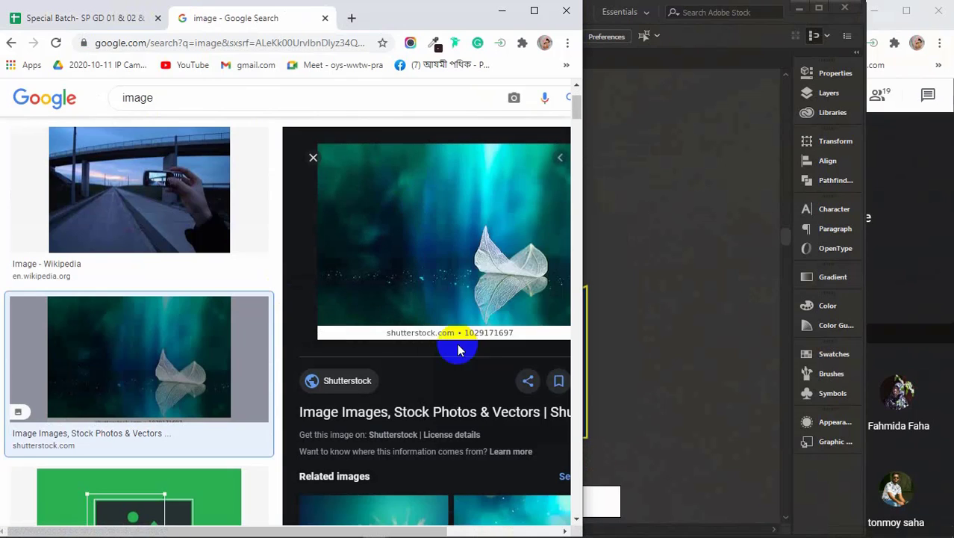
click(502, 10)
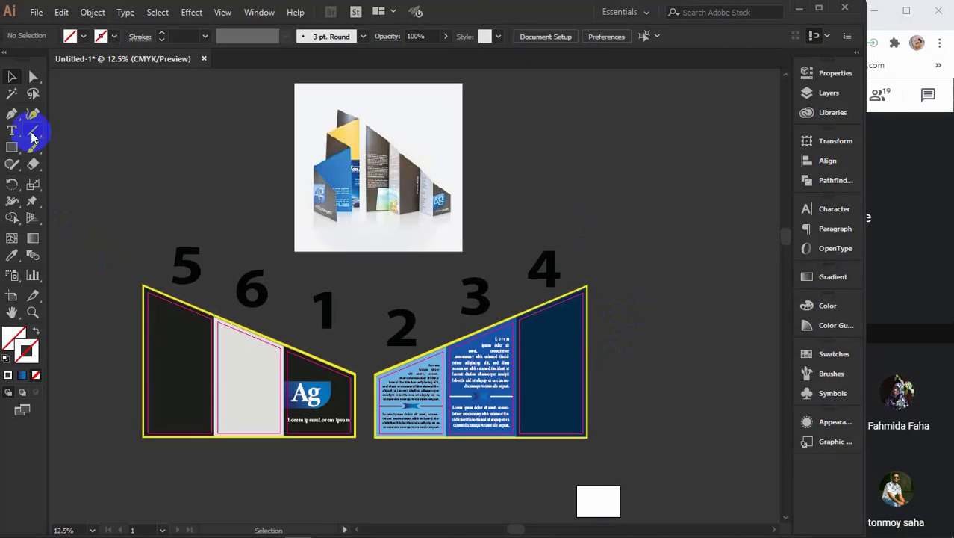
Step: Try to trace the upper part of panel 4 with the Pen tool from its peak along the slanted edge, and undo the attempt
click(12, 114)
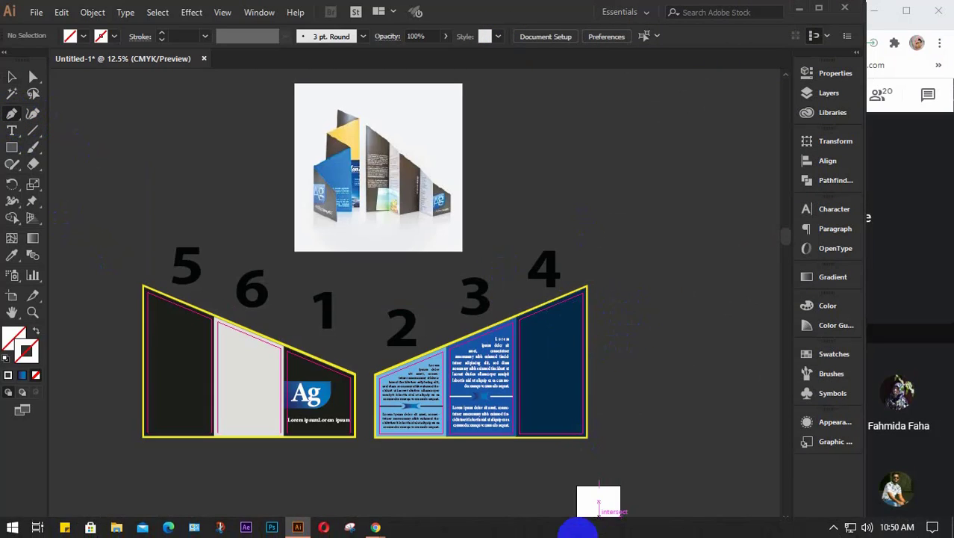
scroll(558, 330, up, 4)
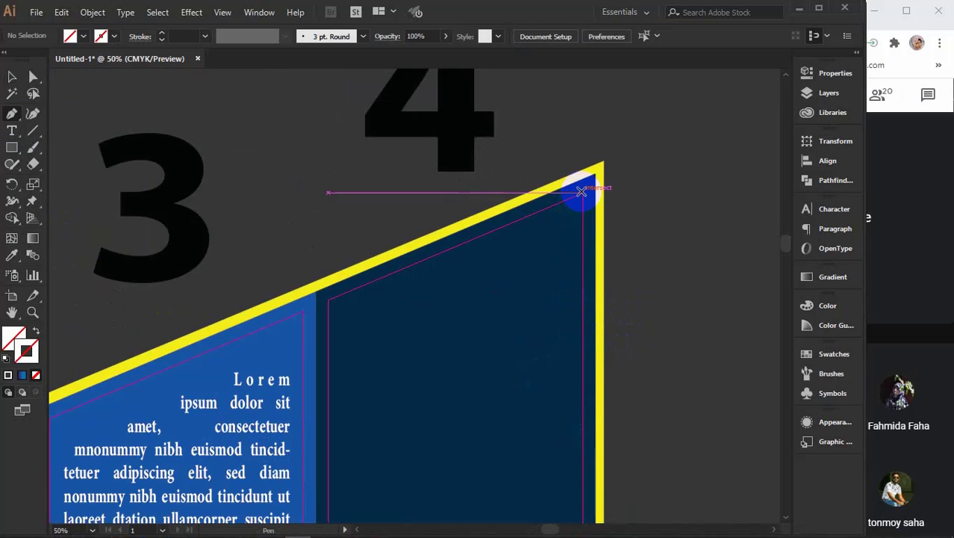
drag(595, 174, 317, 297)
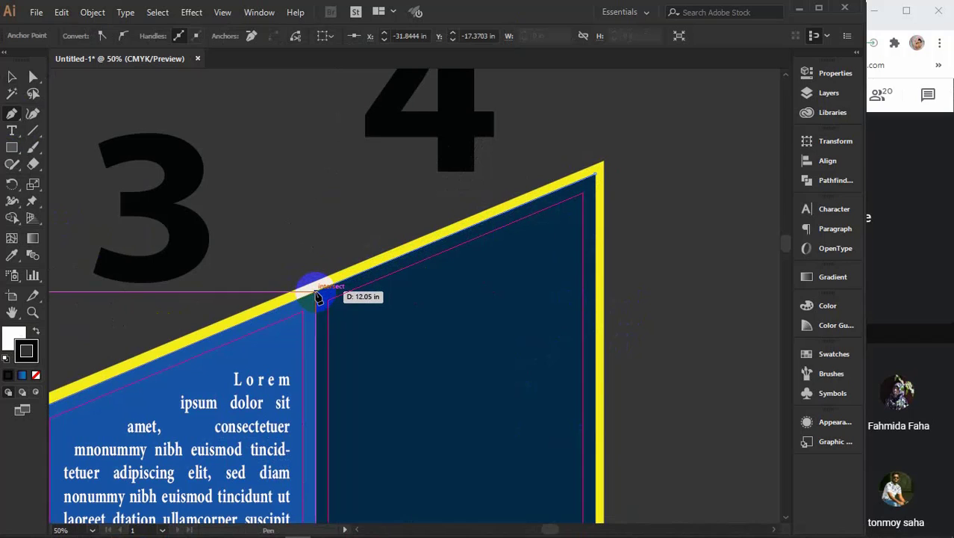
drag(316, 297, 314, 336)
scroll(326, 389, down, 5)
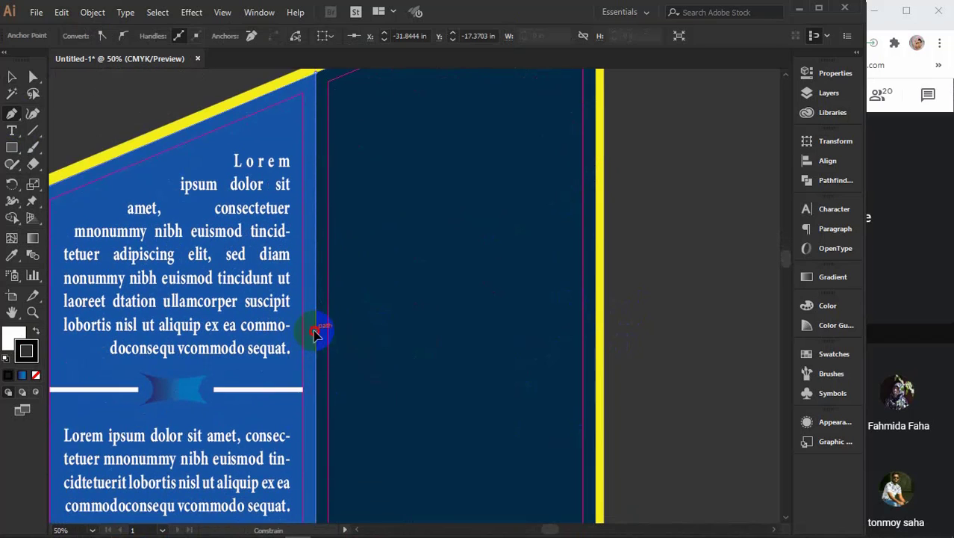
click(314, 331)
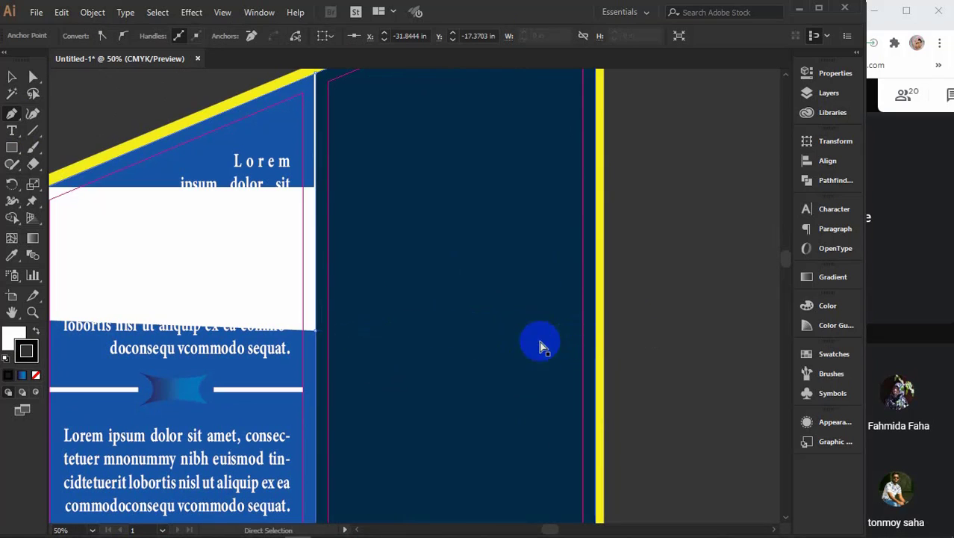
key(ctrl+z)
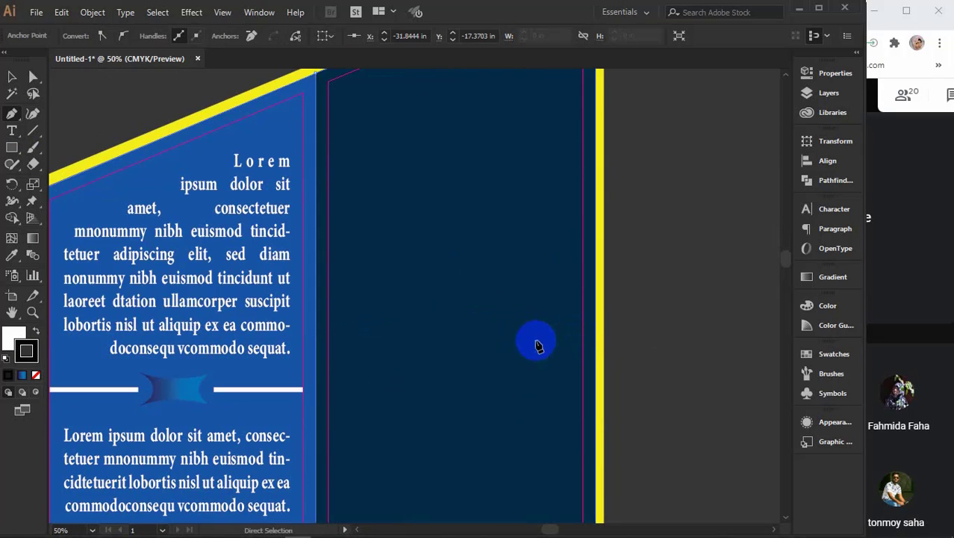
click(315, 340)
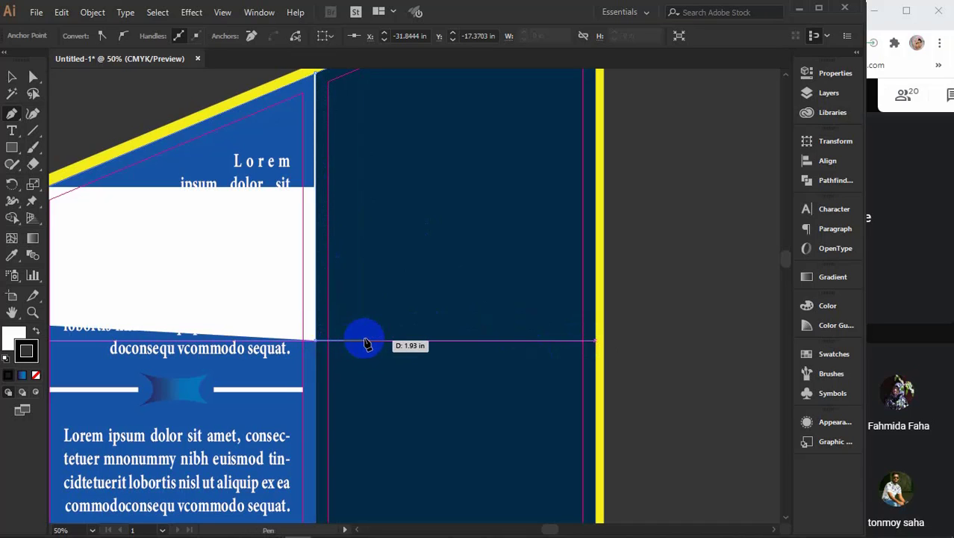
key(ctrl+z)
scroll(365, 343, down, 2)
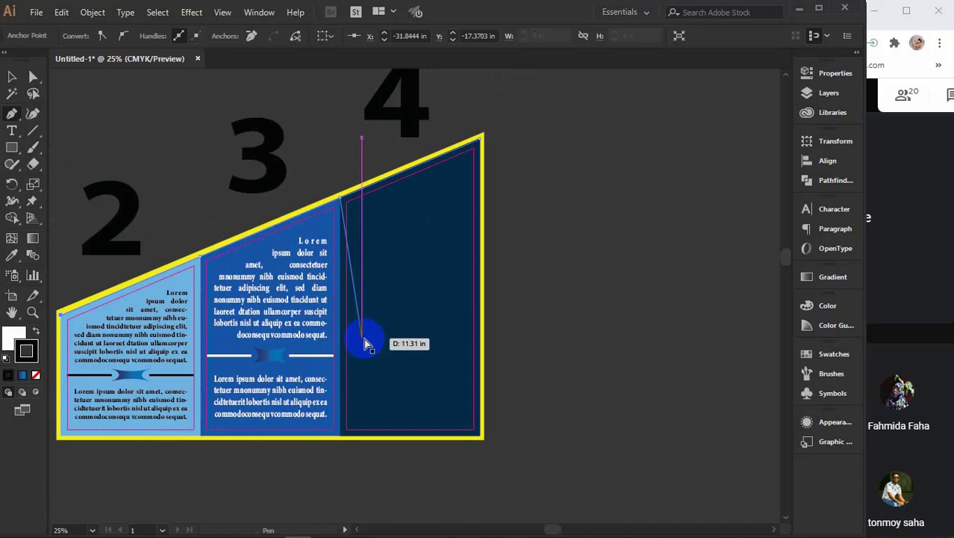
ctrl+click(365, 343)
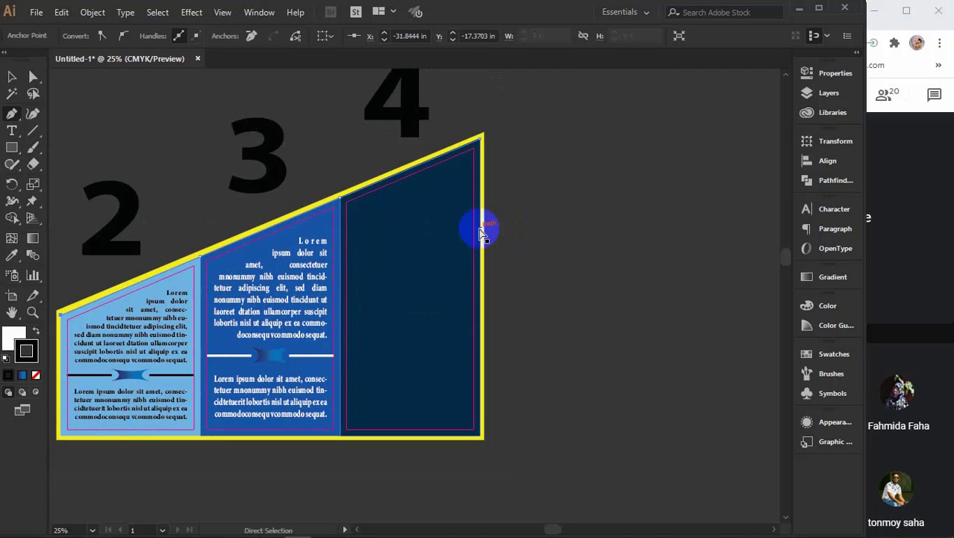
key(ctrl+z)
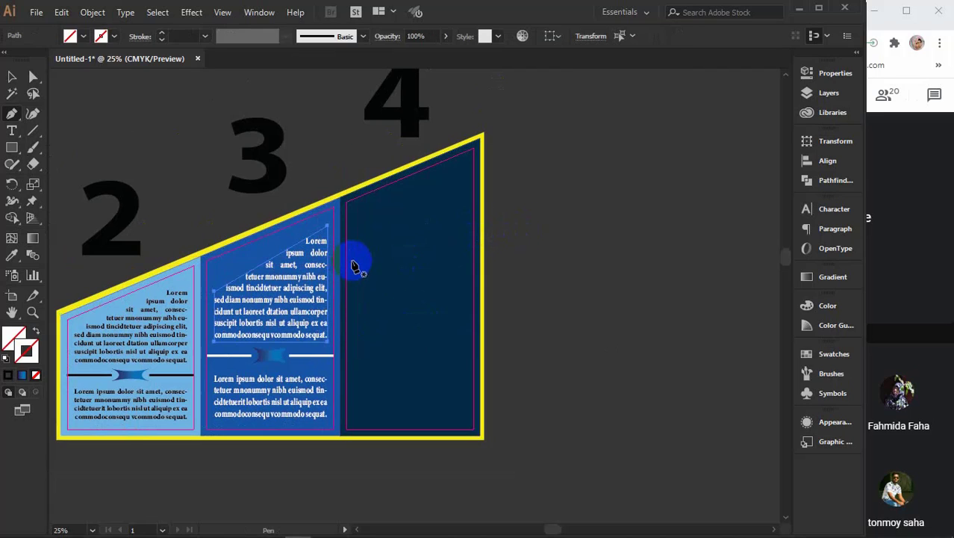
key(ctrl+z)
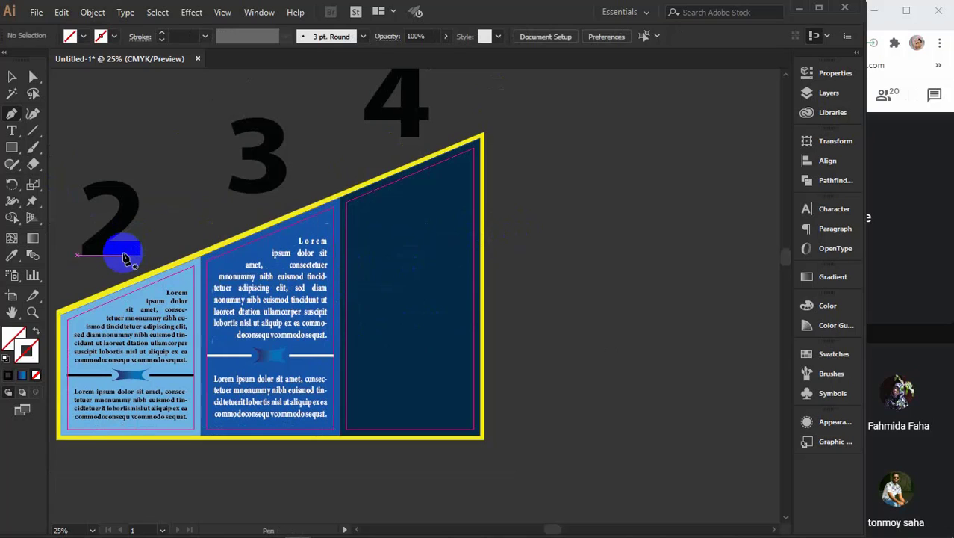
click(12, 77)
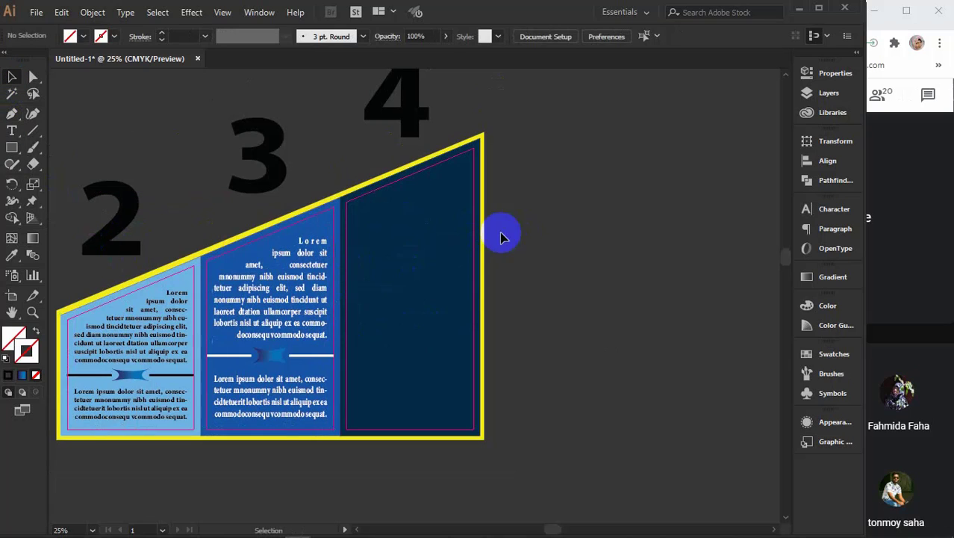
click(436, 248)
key(ctrl+shift+a)
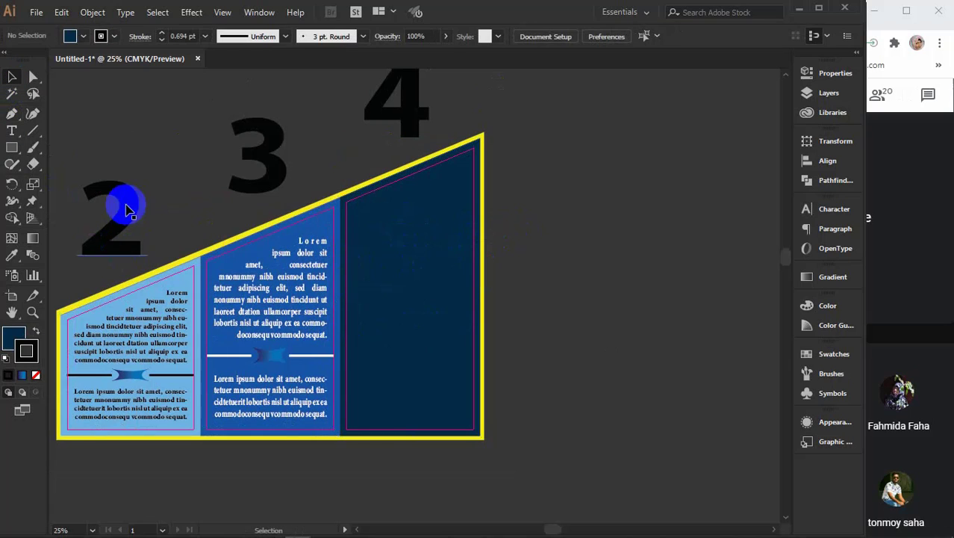
click(12, 112)
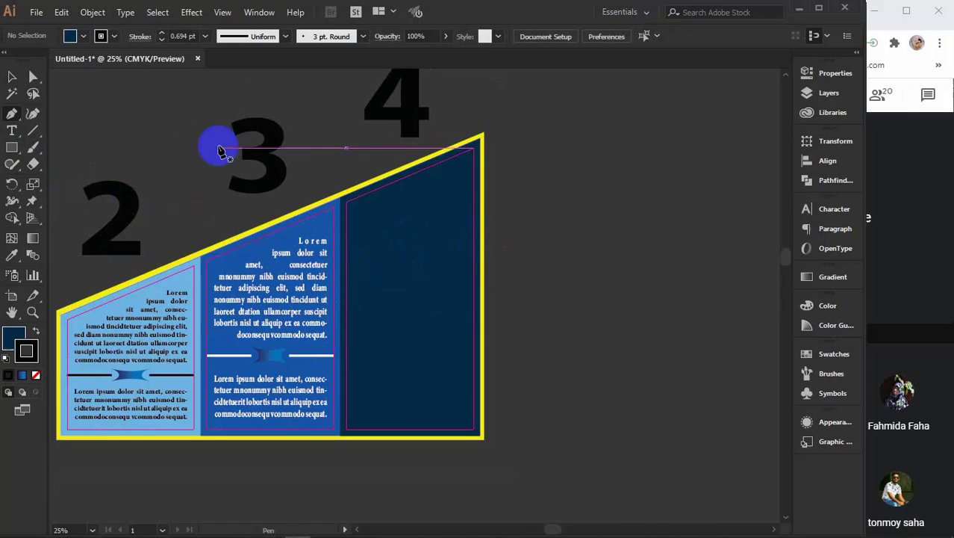
click(480, 139)
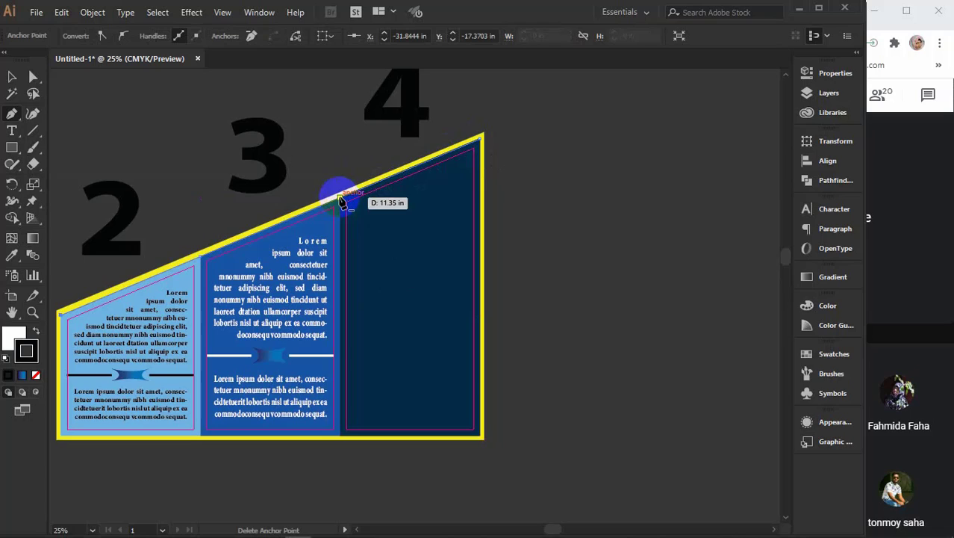
ctrl+click(340, 199)
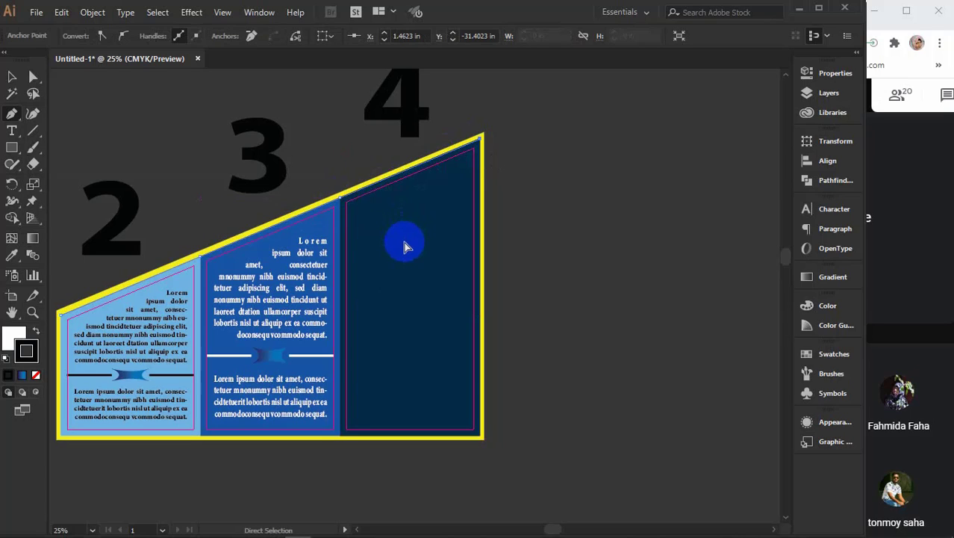
ctrl+click(404, 247)
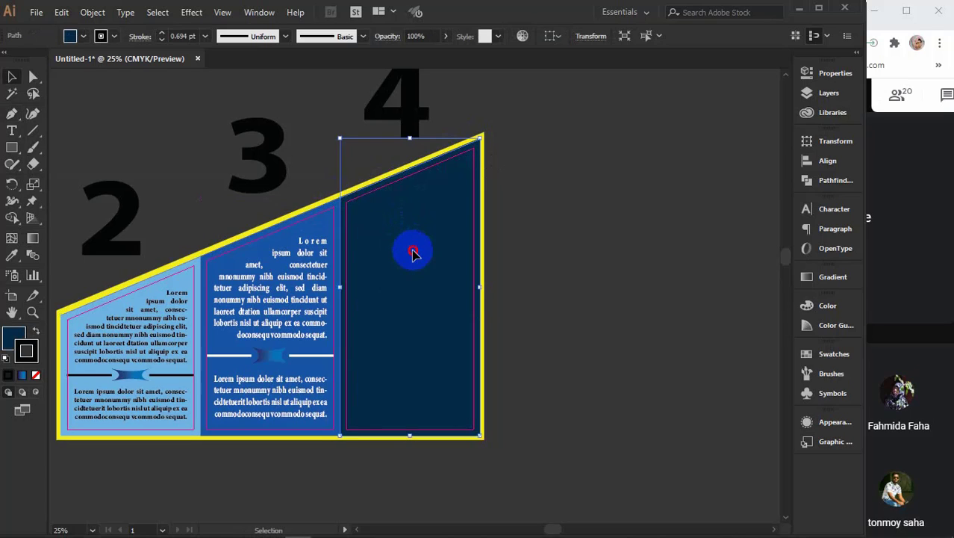
ctrl+click(415, 256)
key(v)
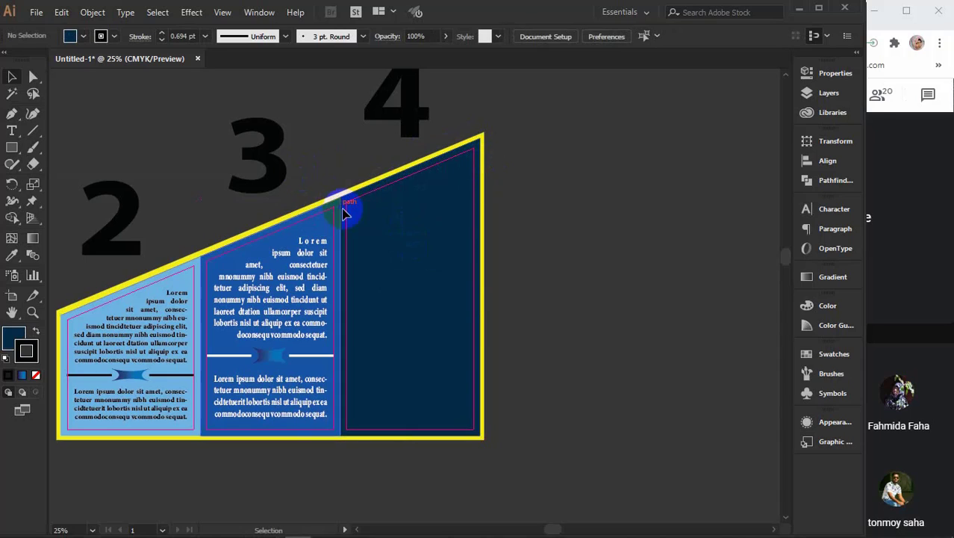
key(p)
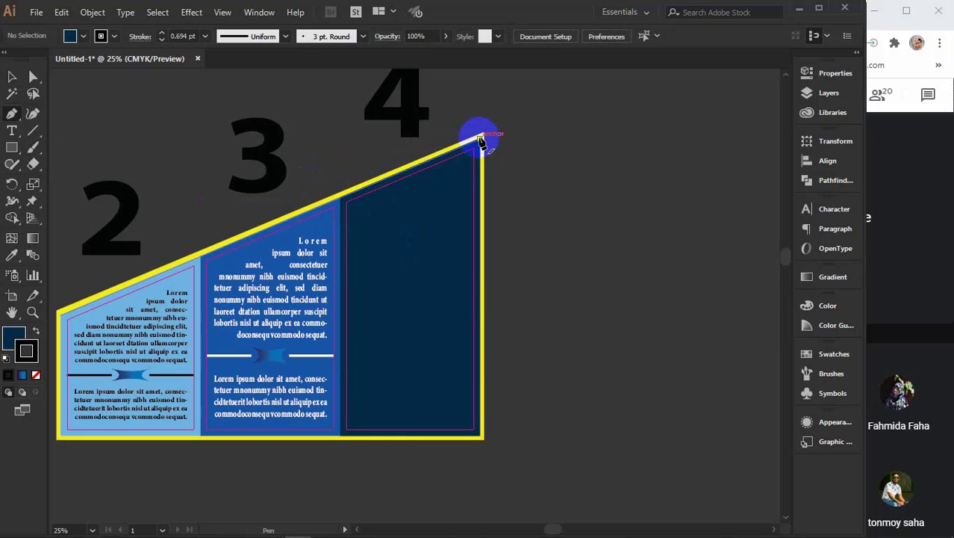
click(480, 140)
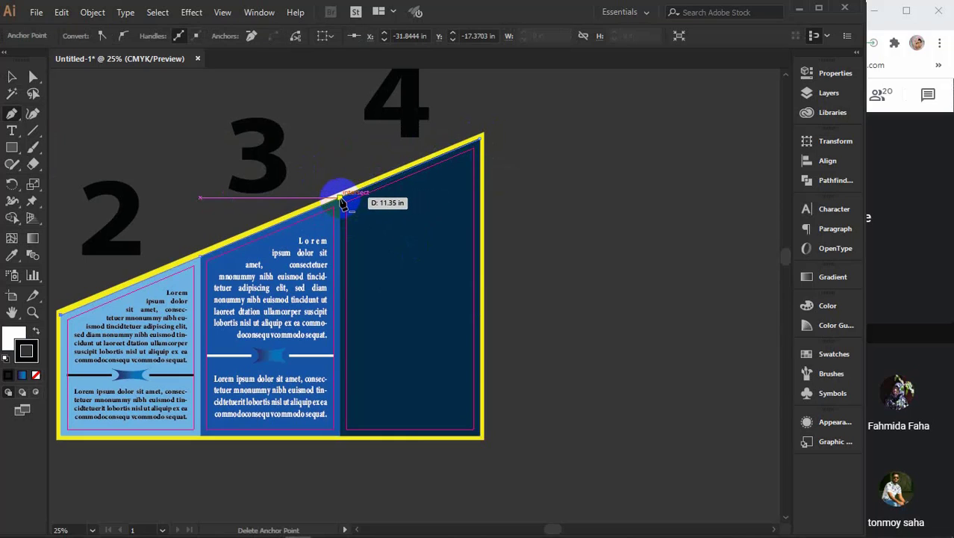
click(480, 319)
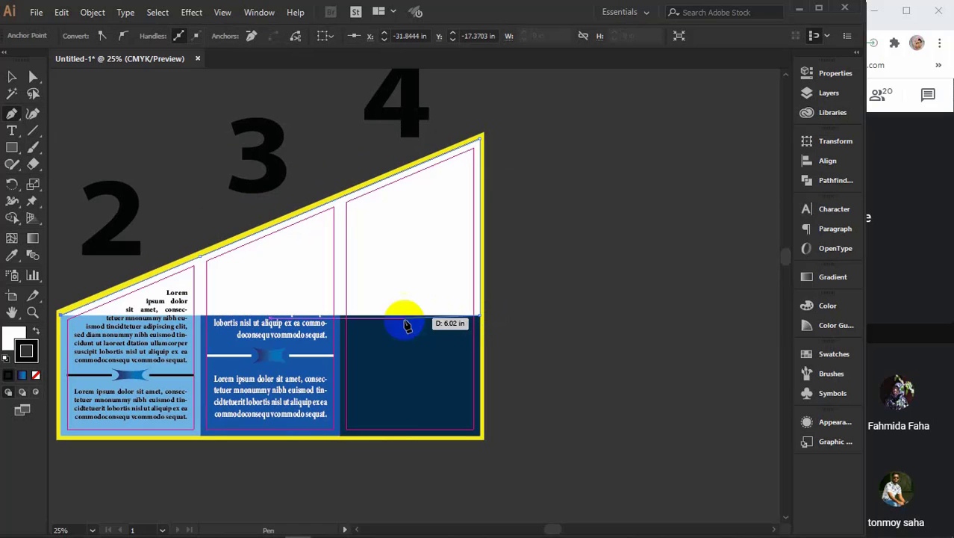
key(ctrl+z)
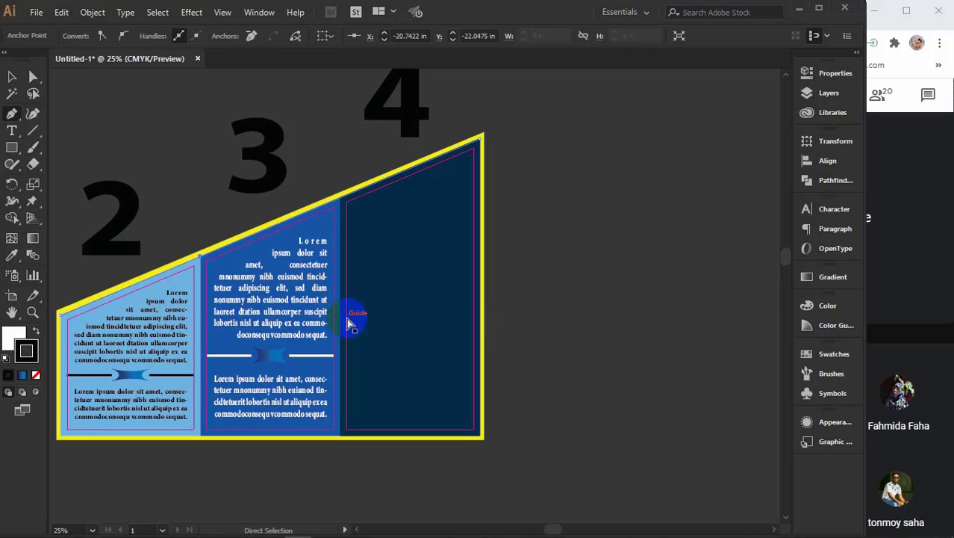
click(12, 77)
click(521, 176)
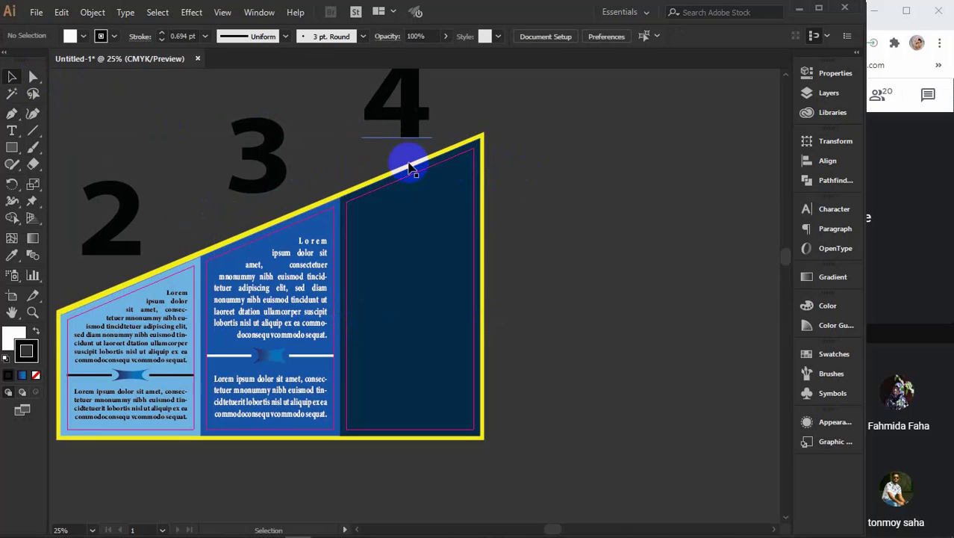
click(400, 176)
key(ctrl+shift+a)
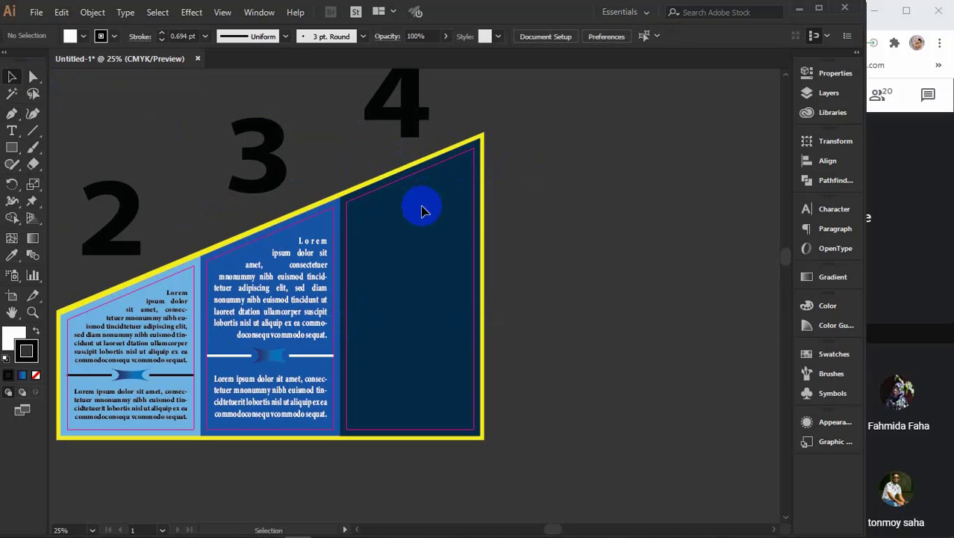
Step: Draw a closed four-sided Pen shape over panel 4's upper part, following its slanted edge and ending with a horizontal base below mid-height
click(11, 113)
click(480, 139)
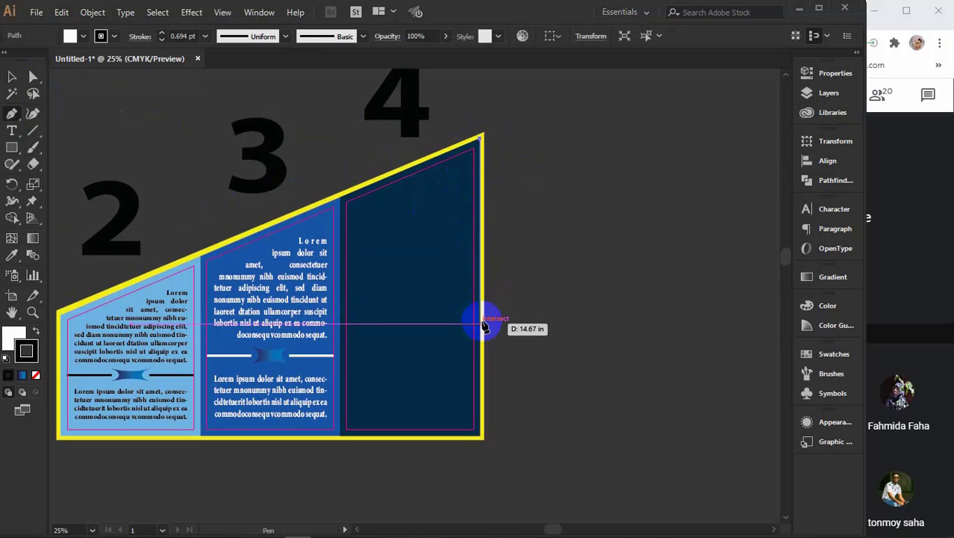
click(480, 323)
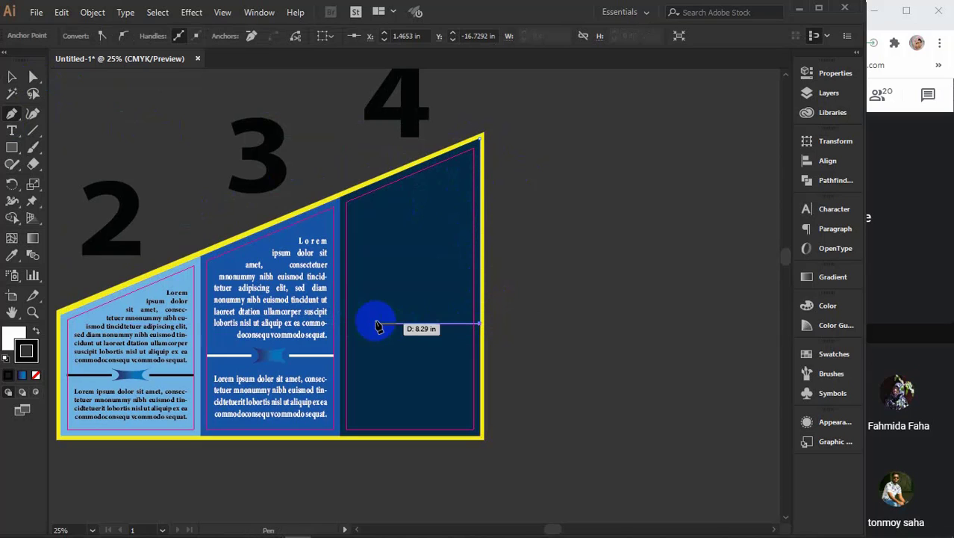
click(340, 324)
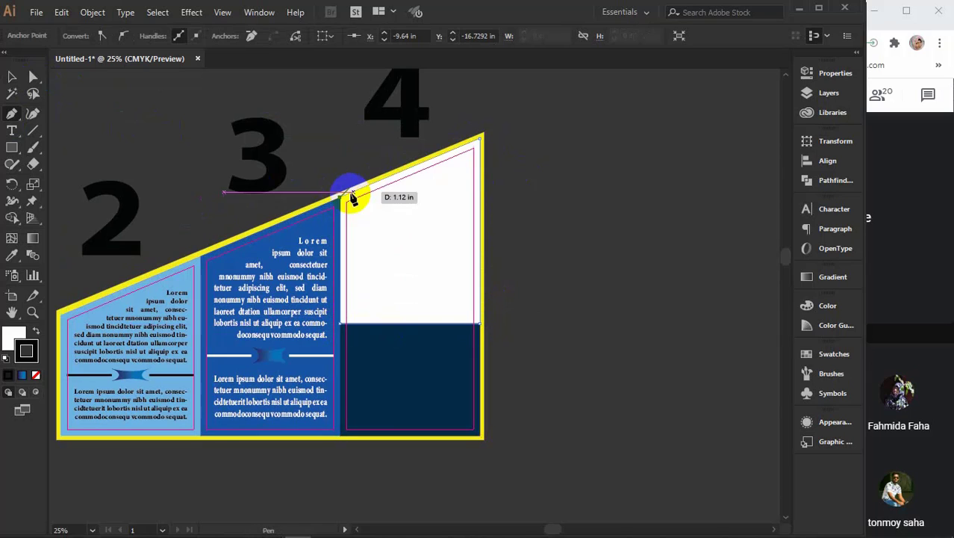
click(351, 197)
click(480, 139)
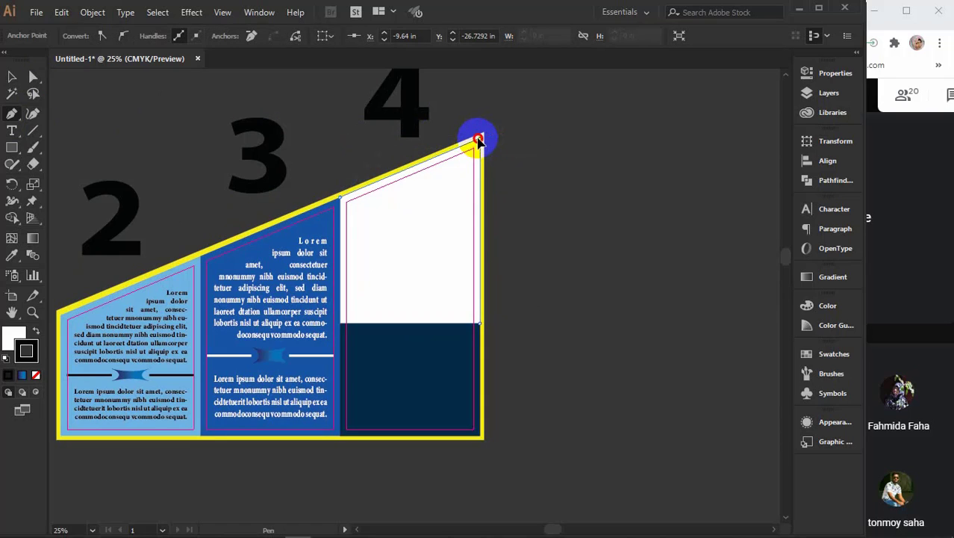
key(v)
Step: Paste the copied leaf boat picture and enlarge it over panel 4 until it is wider than the white shape
scroll(438, 236, down, 2)
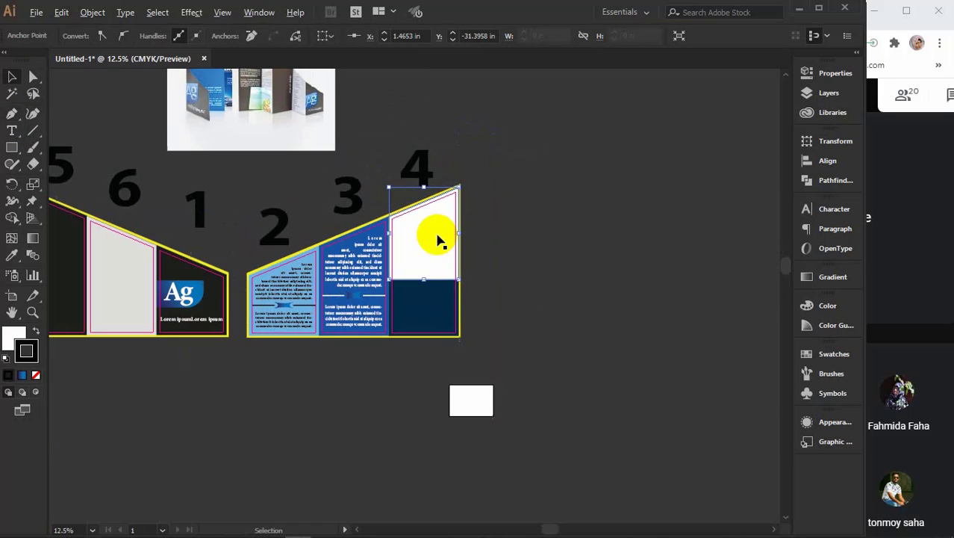
scroll(549, 239, up, 2)
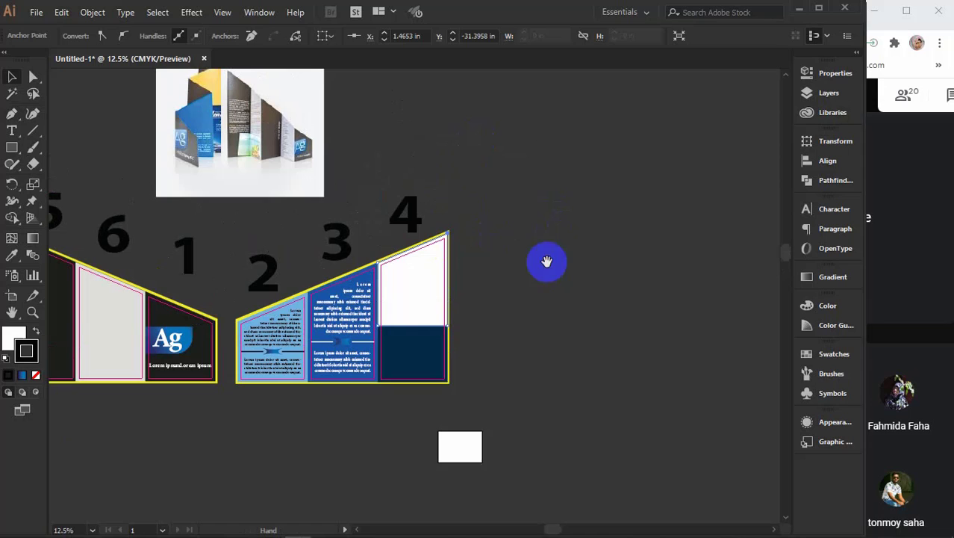
click(531, 299)
key(ctrl+v)
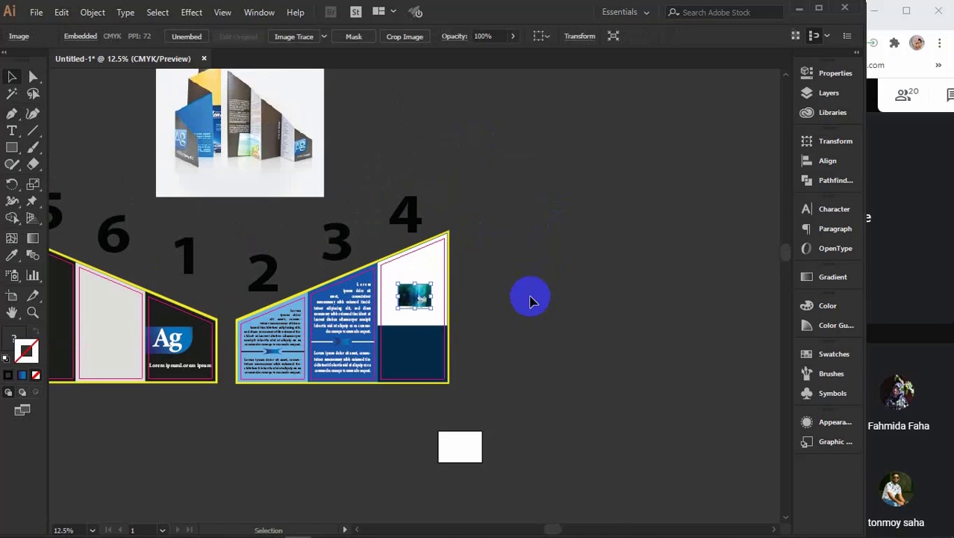
scroll(415, 309, up, 3)
scroll(414, 309, up, 2)
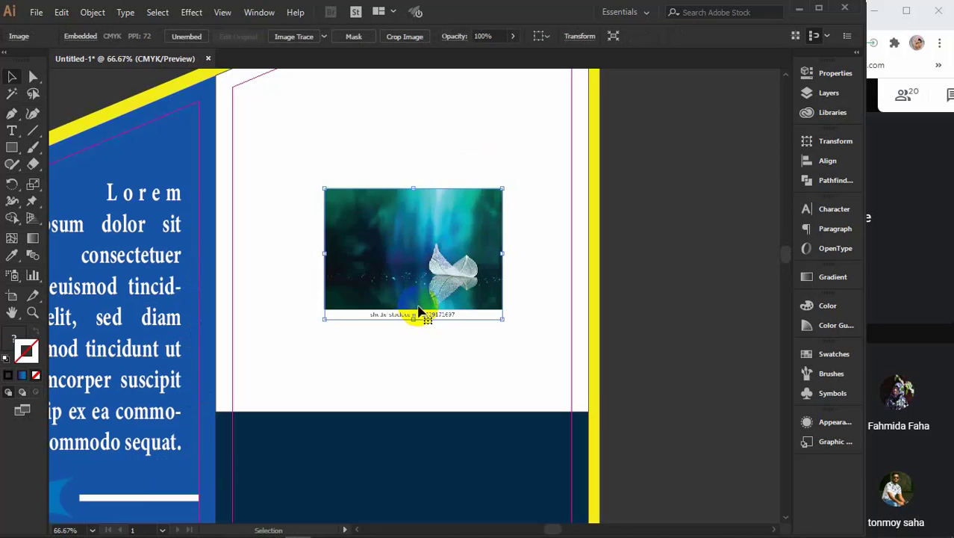
drag(503, 319, 705, 455)
drag(669, 319, 640, 397)
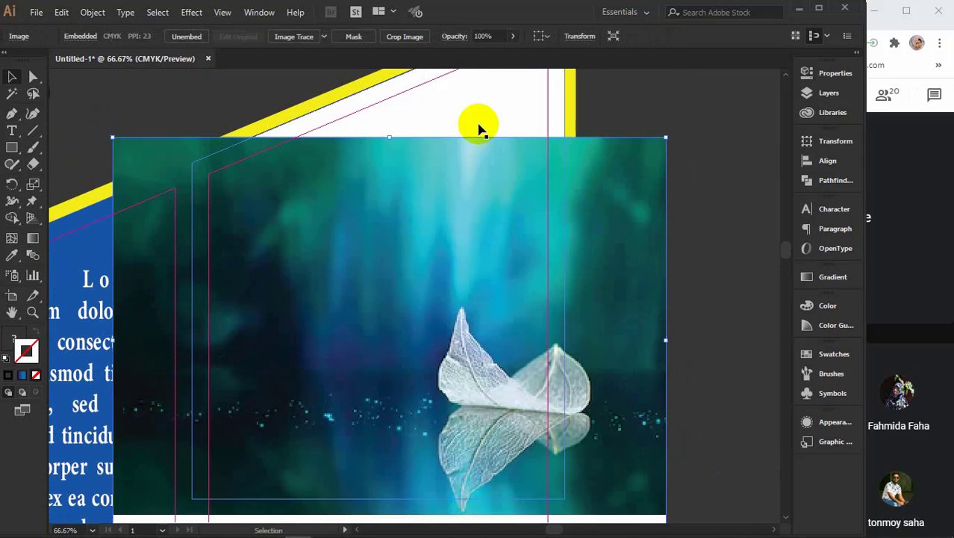
Step: Bring panel 4's white shape to the front of the leaf boat picture
click(471, 120)
right_click(470, 118)
mouse_move(538, 336)
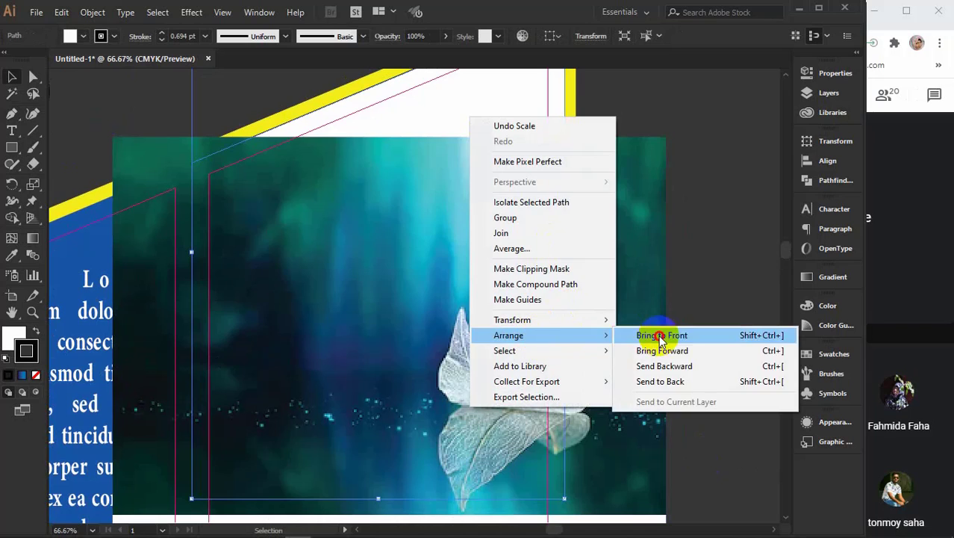
click(660, 335)
scroll(660, 340, down, 1)
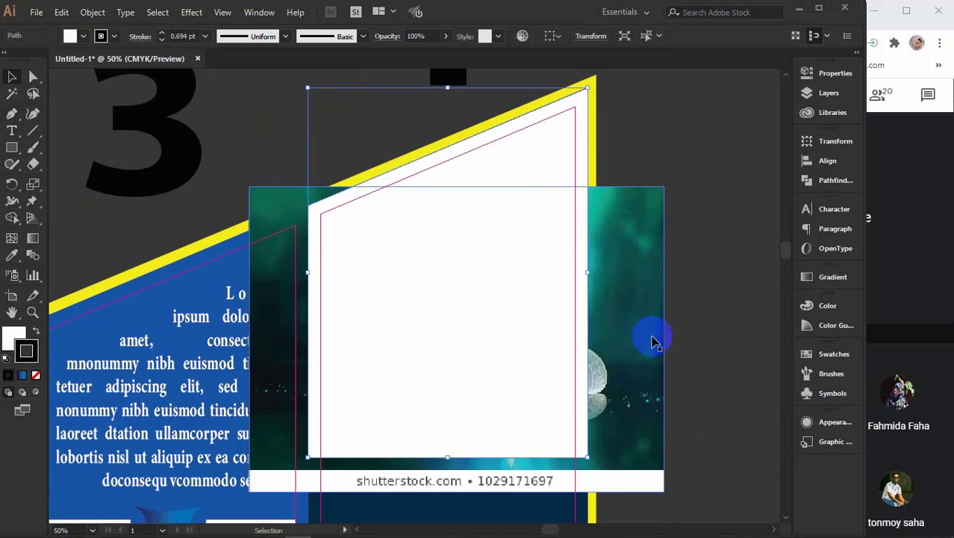
Step: Enlarge the leaf boat picture and shift it so it covers the white shape, with the boat behind the shape and the caption strip below
drag(652, 342, 517, 287)
click(540, 289)
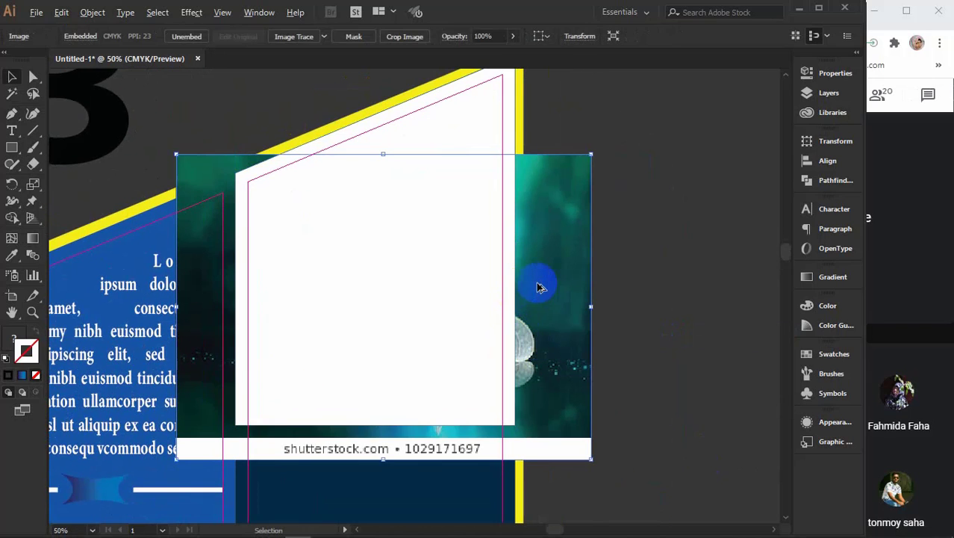
scroll(541, 289, down, 1)
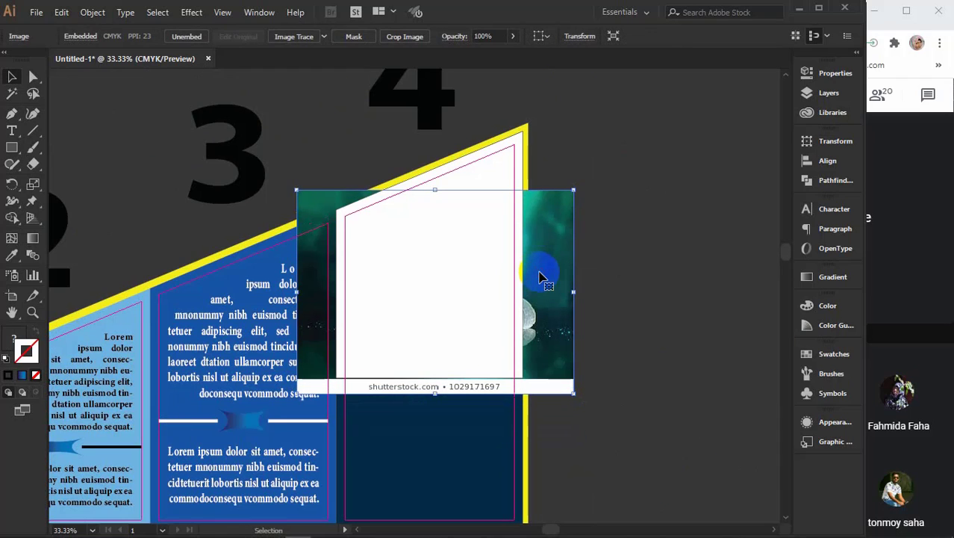
drag(435, 189, 441, 131)
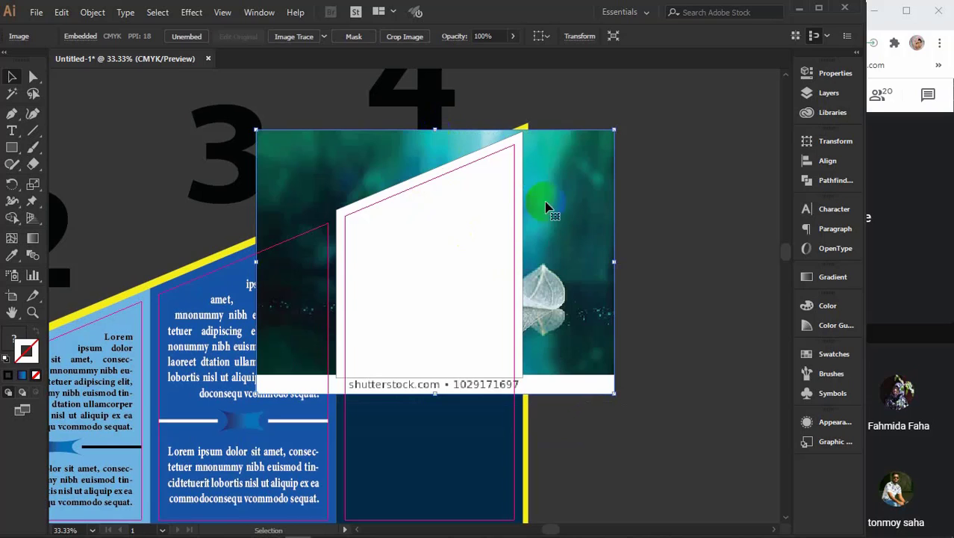
drag(577, 233, 519, 242)
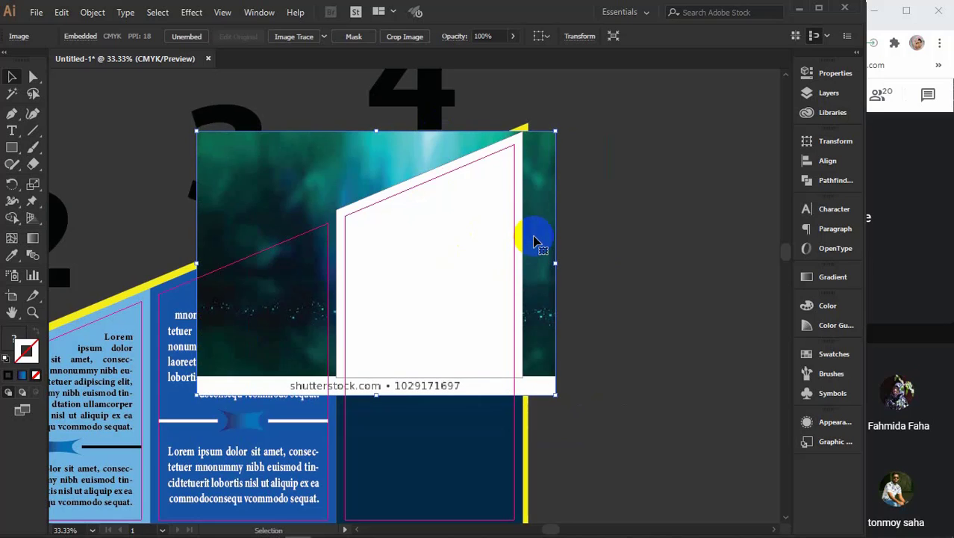
drag(375, 398, 375, 404)
Step: Clip the leaf boat picture to panel 4's white shape with a clipping mask
shift+click(419, 282)
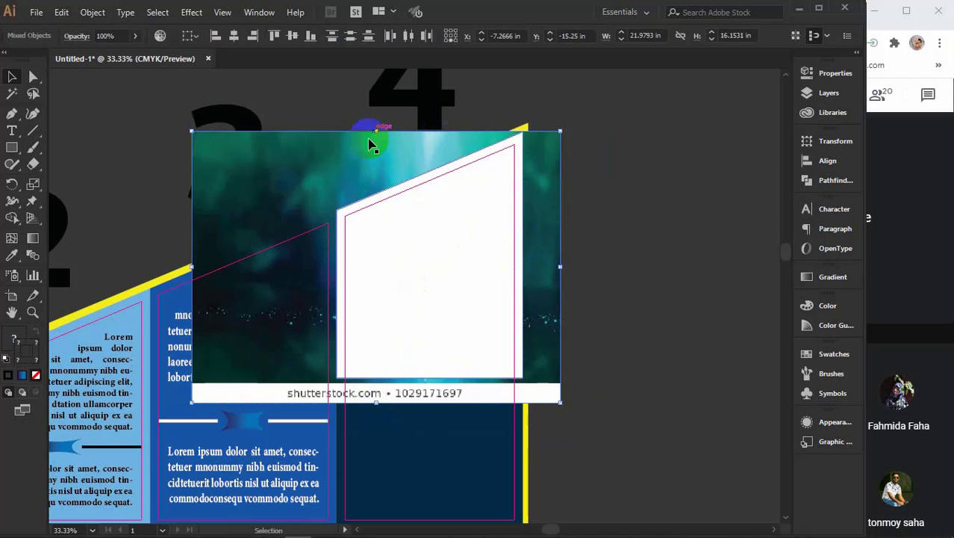
right_click(496, 221)
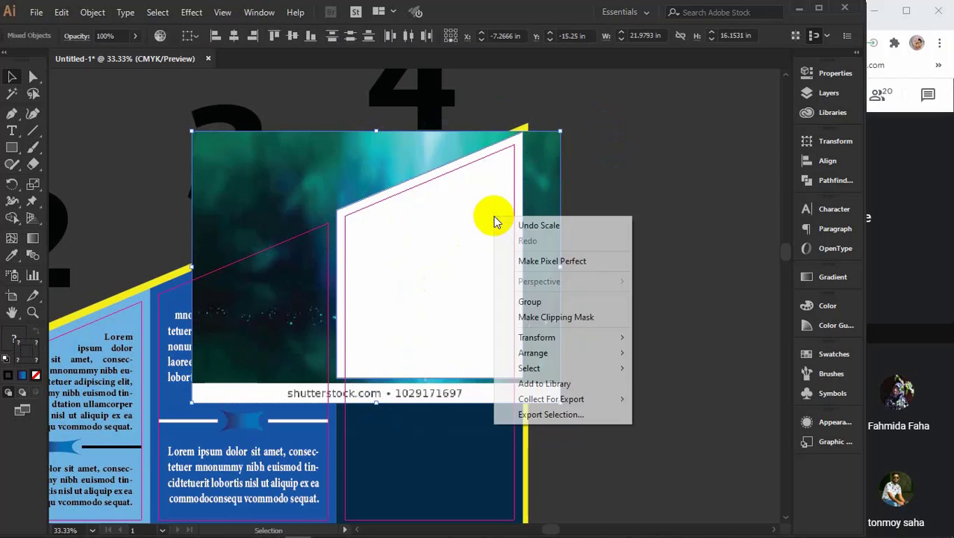
click(553, 317)
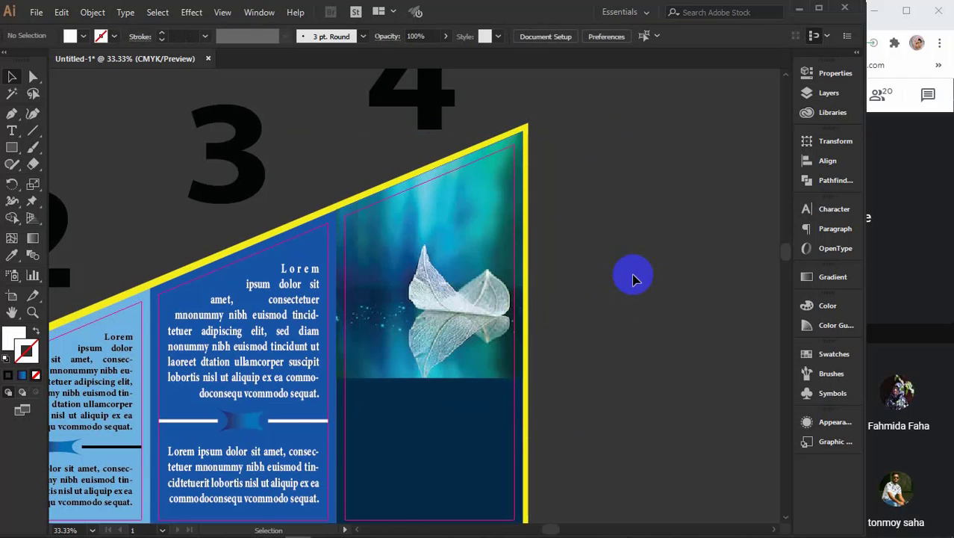
Step: Duplicate panel 3's divider and lower text block together into panel 4 below the picture, and deselect the copies
scroll(633, 278, down, 2)
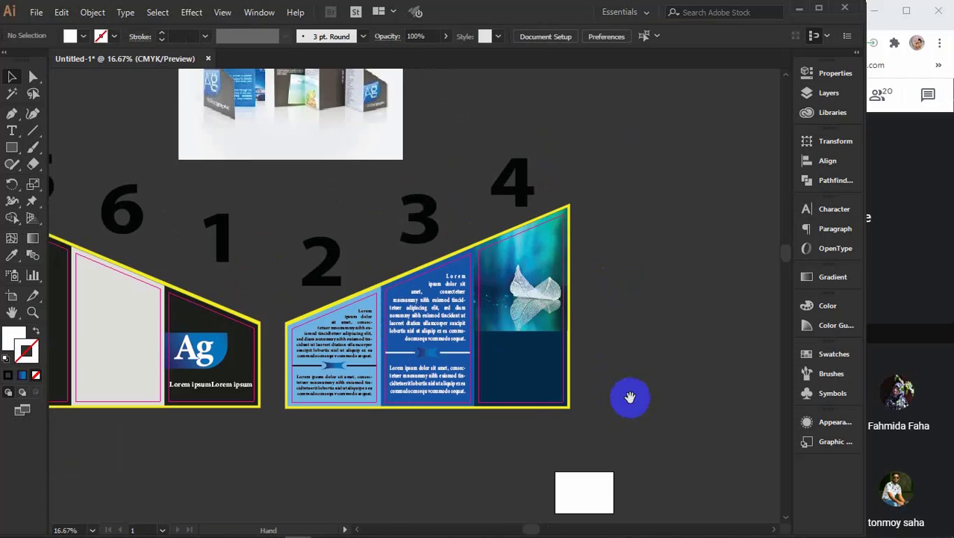
drag(631, 396, 530, 363)
click(332, 359)
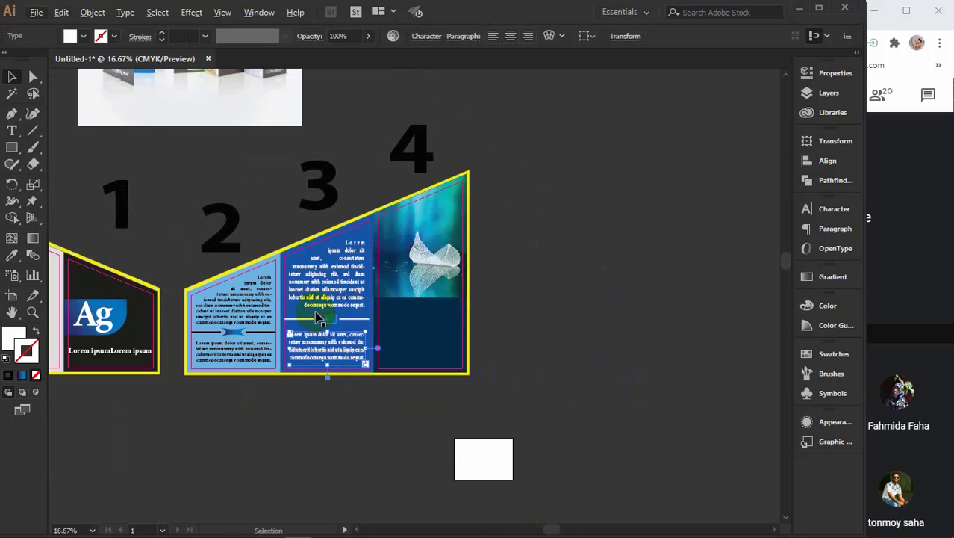
shift+click(321, 322)
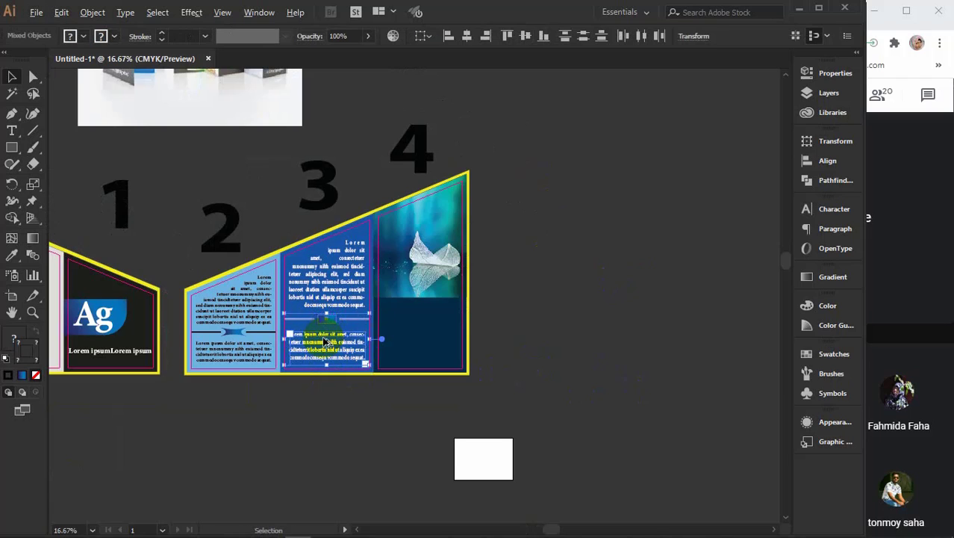
drag(326, 340, 416, 340)
click(595, 336)
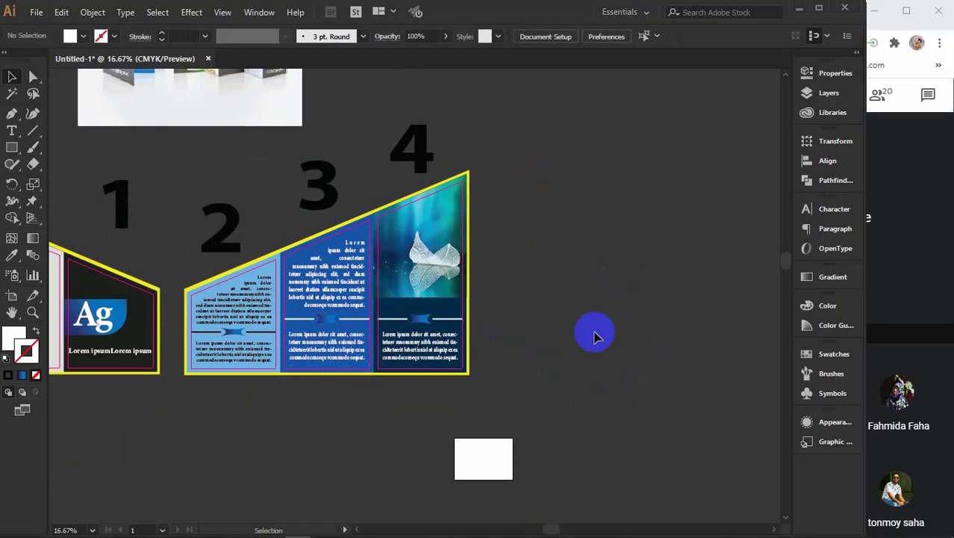
Step: Create an area text block filled with placeholder text in the left half of panel 6, spanning nearly the panel's full height
click(422, 323)
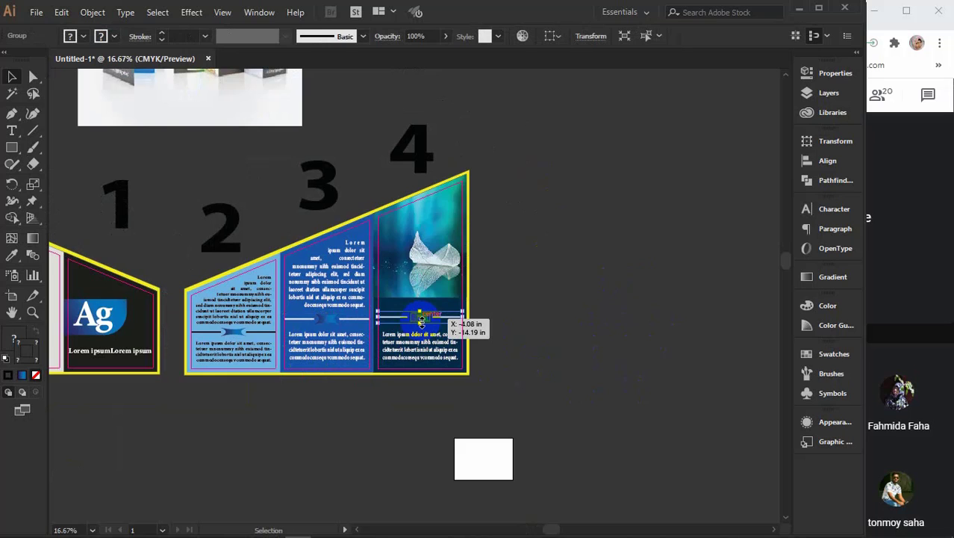
drag(251, 330, 480, 407)
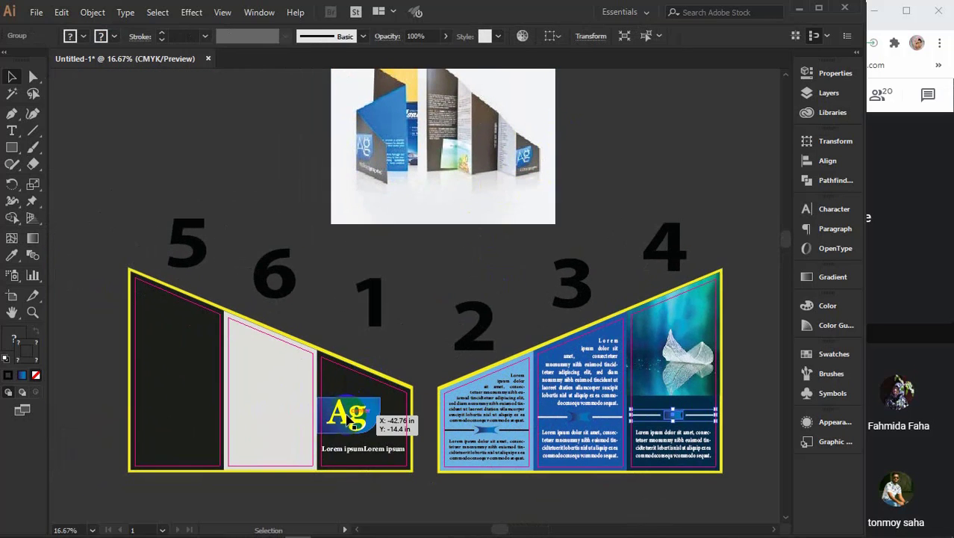
click(102, 162)
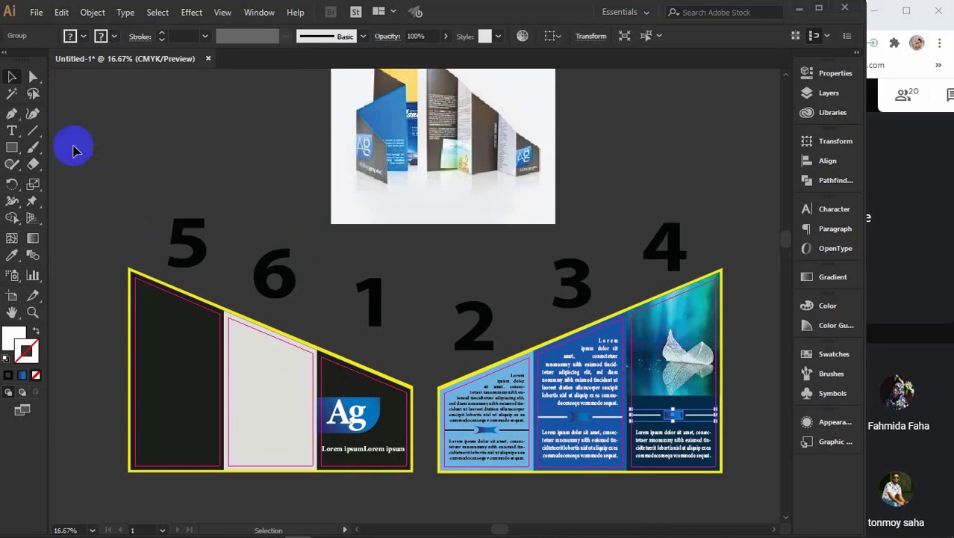
click(14, 132)
click(228, 333)
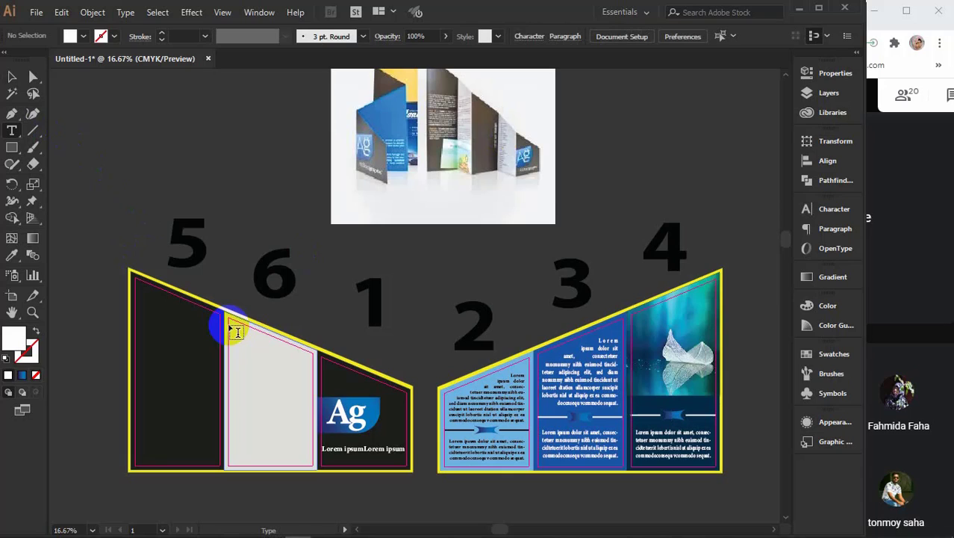
drag(230, 326, 279, 465)
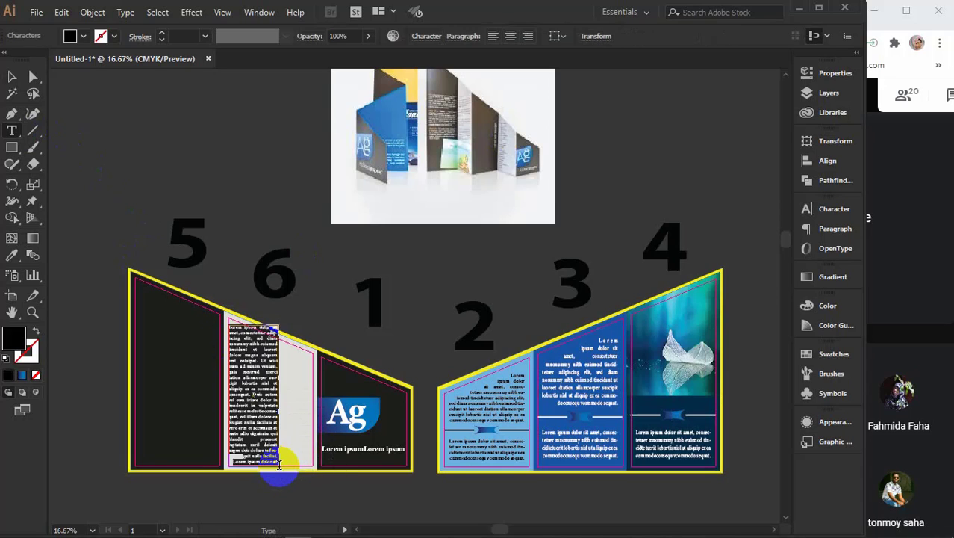
Step: Lower the top-right corner of panel 6's text frame so its upper edge slopes parallel to the panel's slanted edge
click(33, 77)
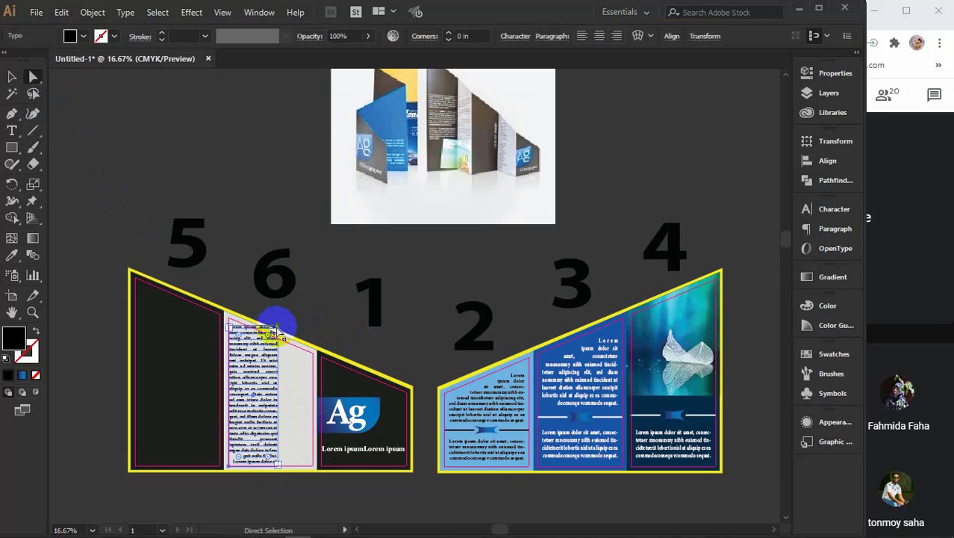
click(277, 328)
drag(278, 329, 279, 348)
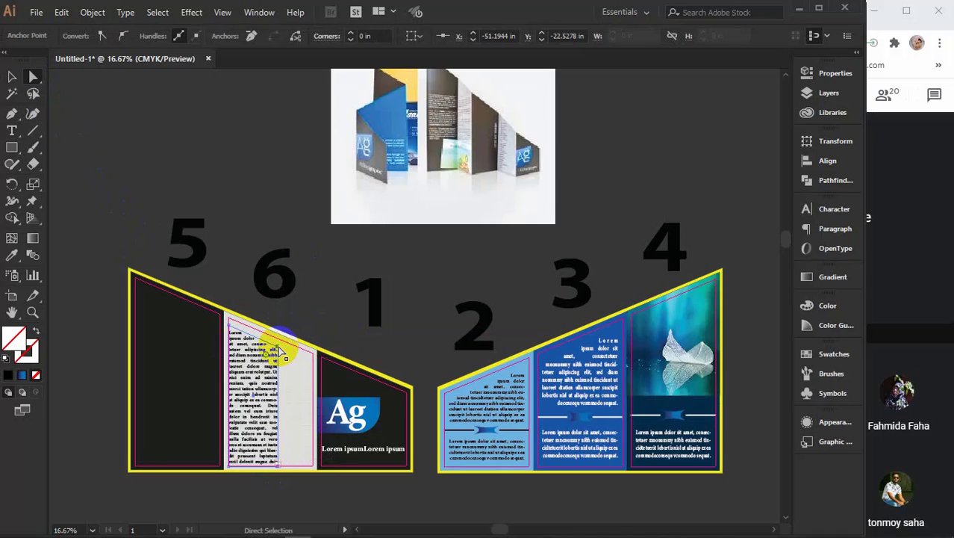